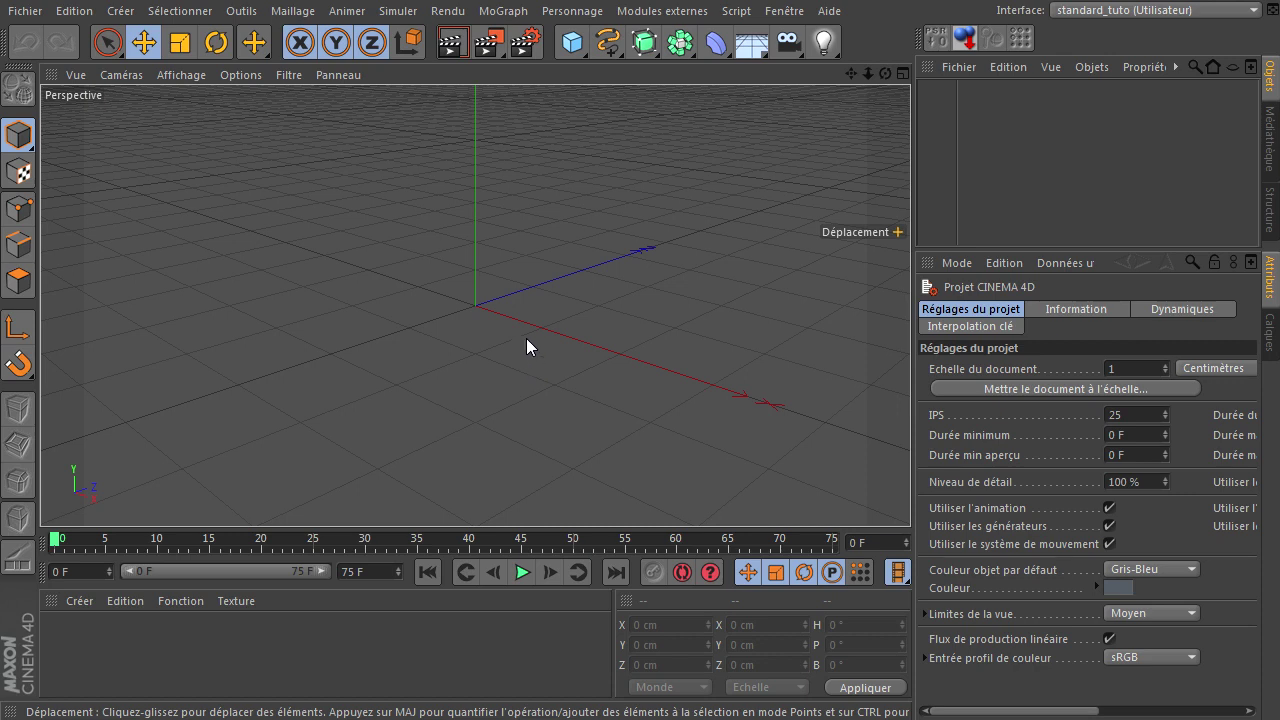
# - Tilt the Perspective view toward the horizon and switch to the Modelisation_tuto (Utilisateur) layout
pyautogui.moveTo(911, 525); pyautogui.dragTo(921, 485)
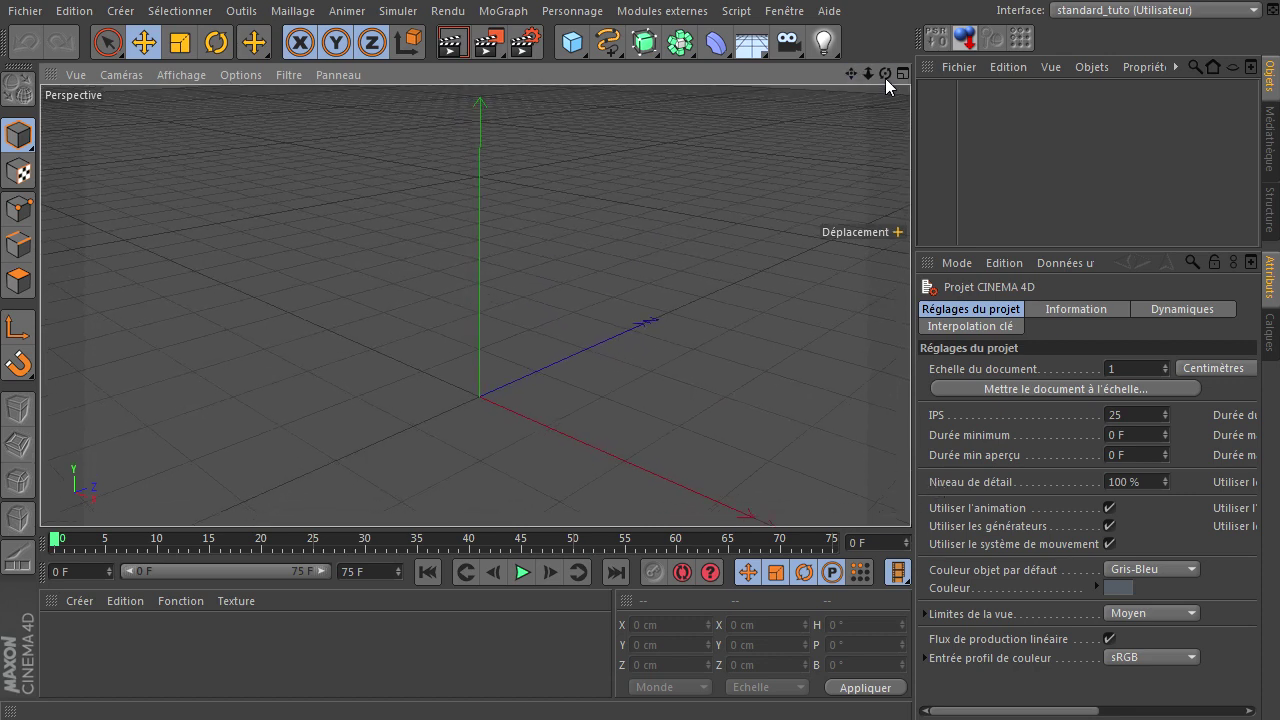
pyautogui.moveTo(885, 78); pyautogui.dragTo(910, 490)
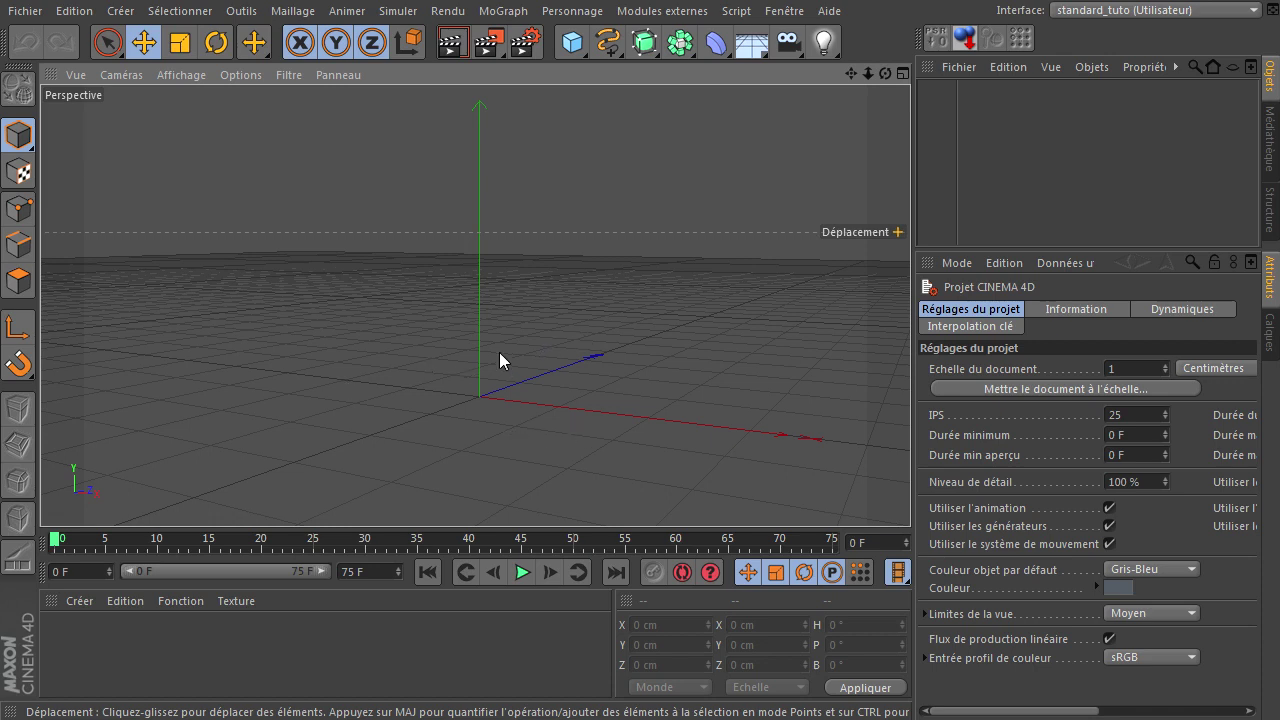
pyautogui.click(1150, 12)
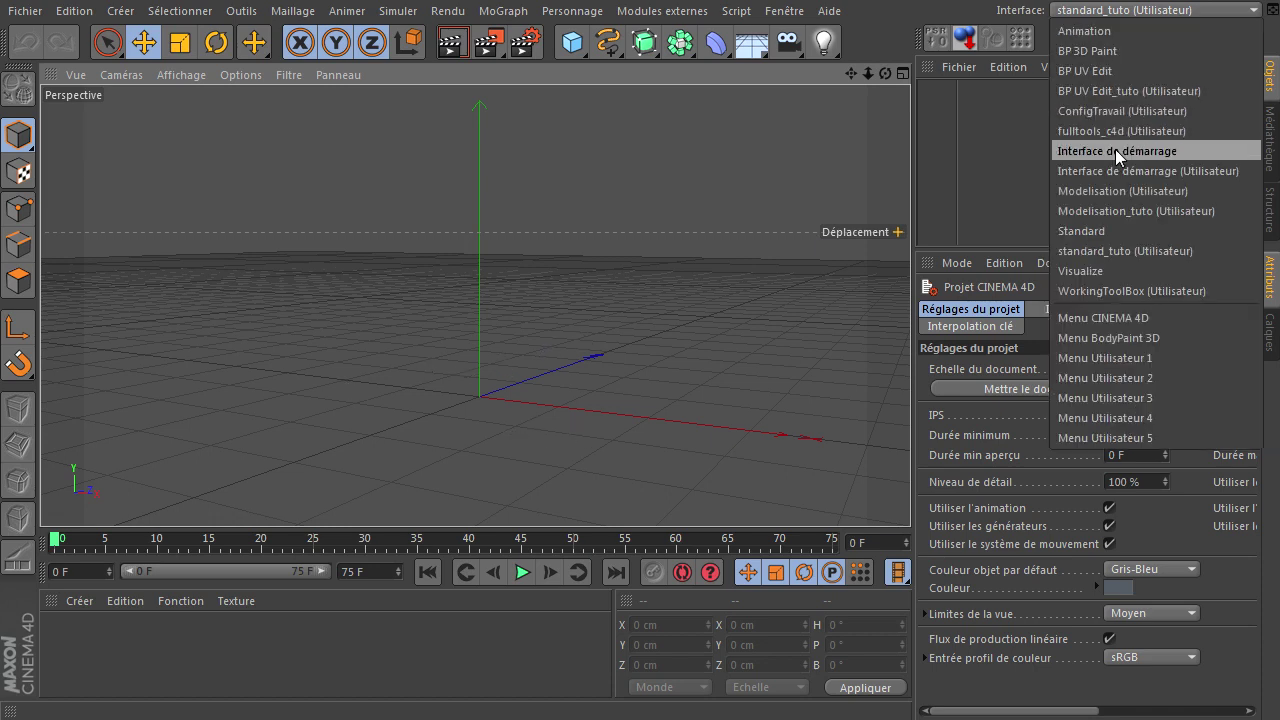
pyautogui.click(1102, 211)
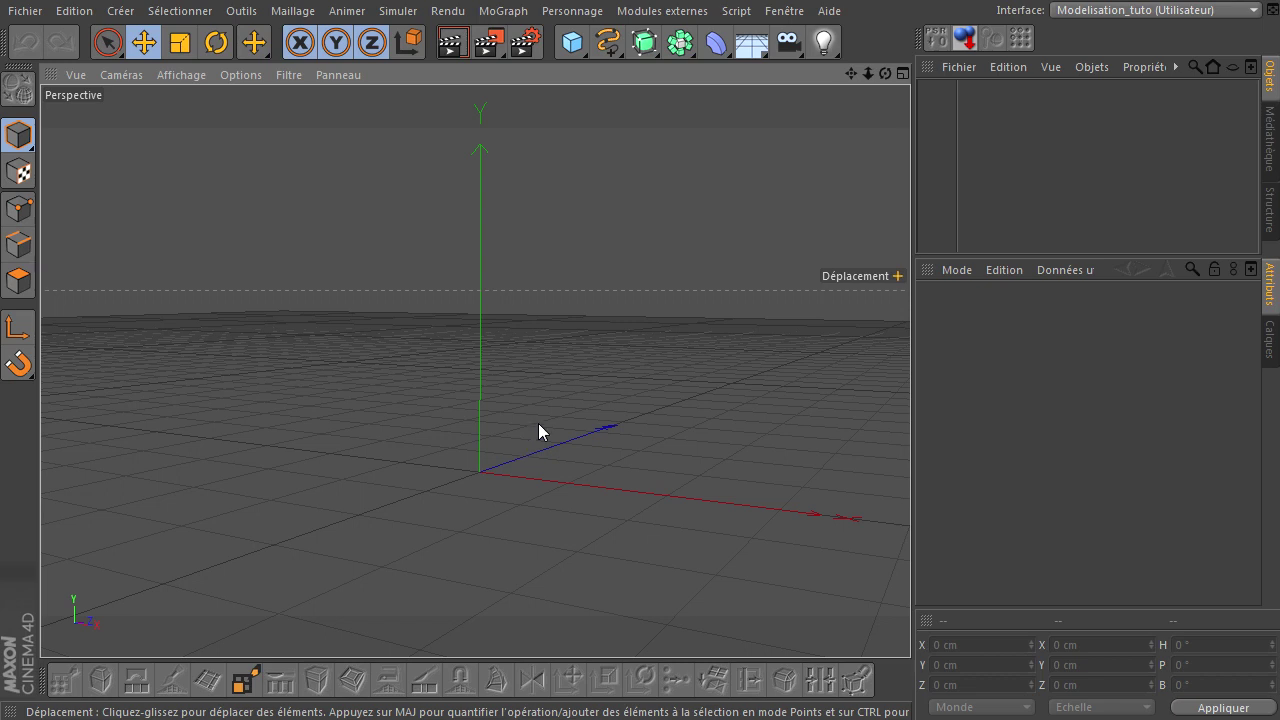
# - Maximise the Droite view and pan it so the ground line sits near the bottom
pyautogui.scroll(-1, 529, 437)
pyautogui.scroll(-1, 529, 437)
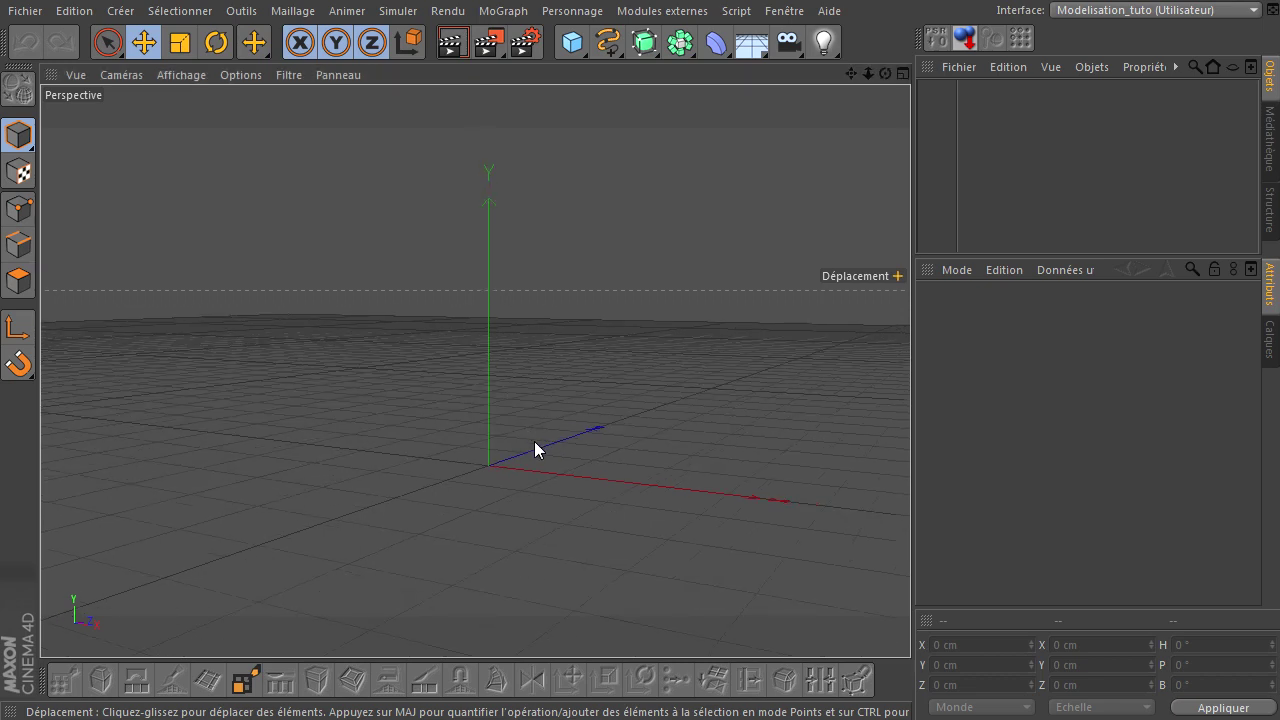
pyautogui.middleClick(534, 449)
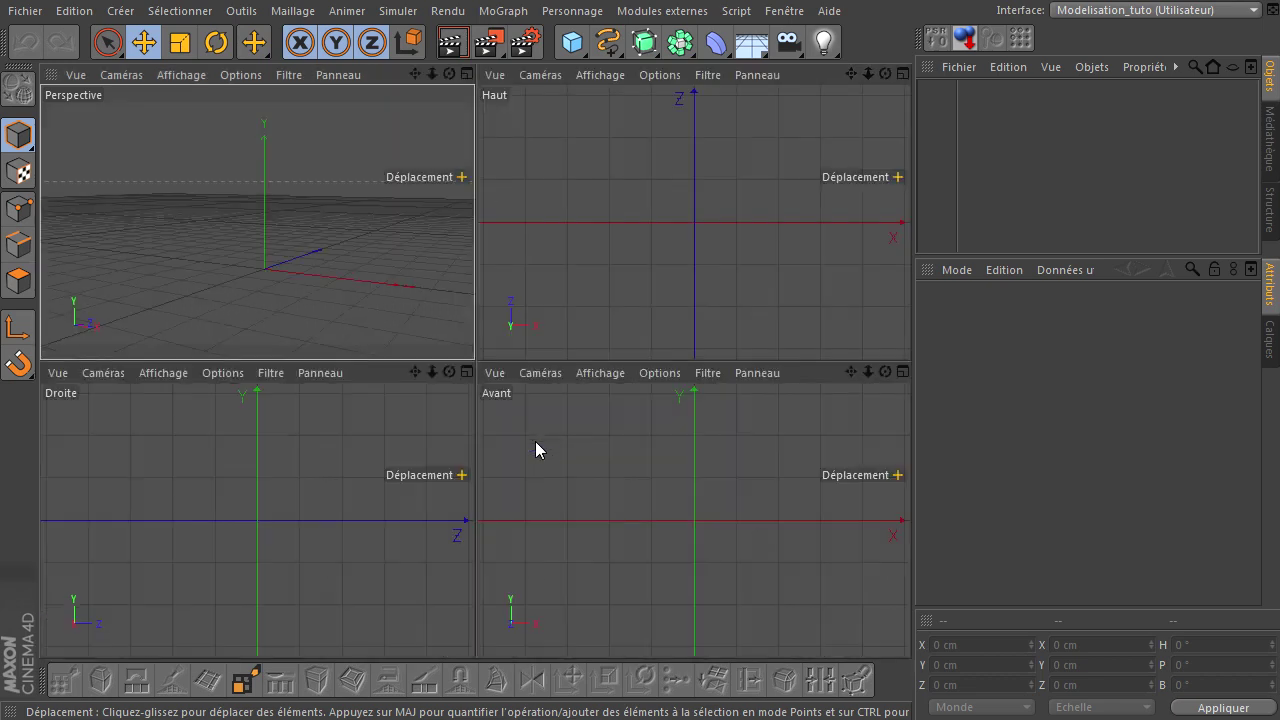
pyautogui.middleClick(336, 447)
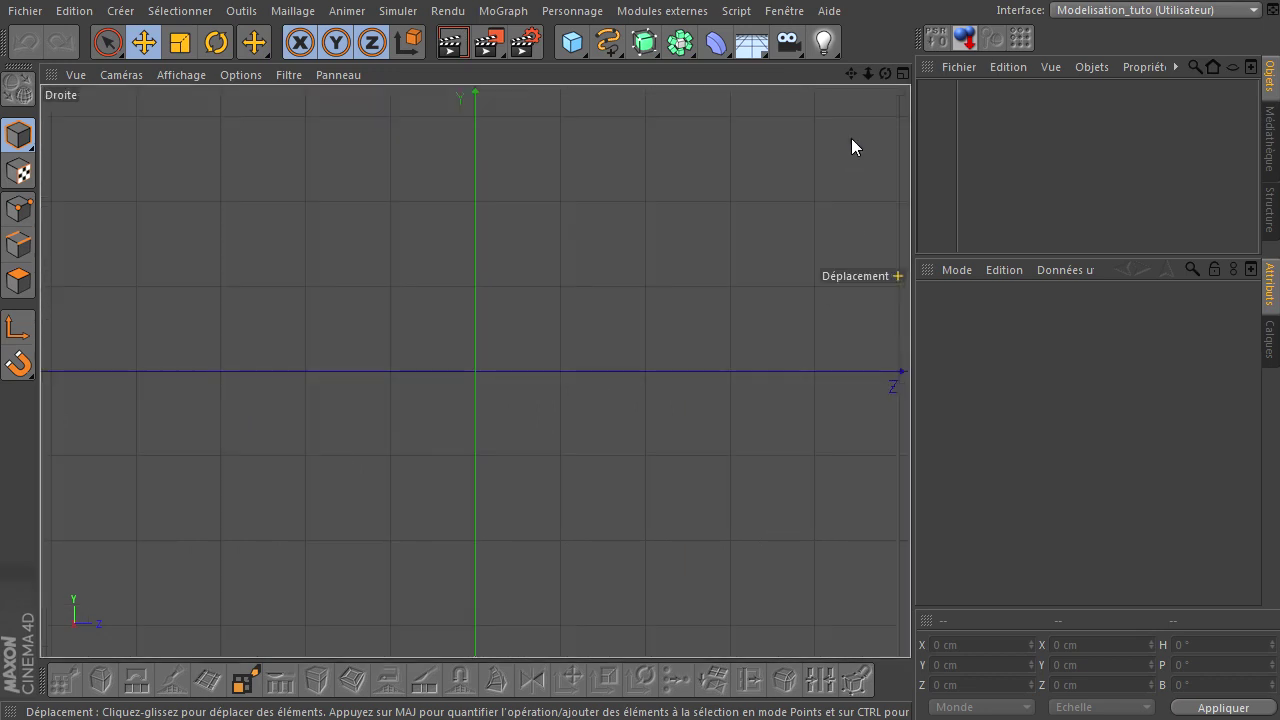
pyautogui.moveTo(851, 73)
pyautogui.mouseDown()
pyautogui.moveTo(910, 490)
pyautogui.moveTo(543, 356)
pyautogui.mouseUp()
pyautogui.scroll(5, 446, 597)
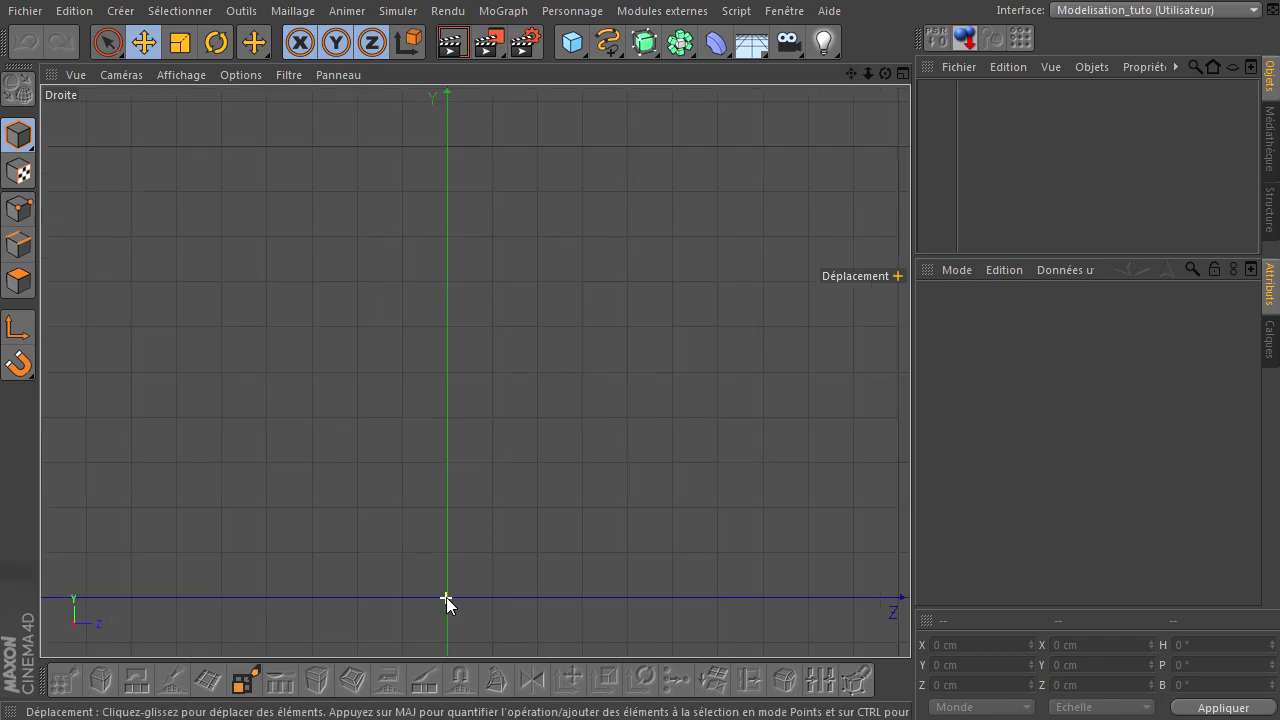
pyautogui.scroll(-2, 446, 597)
pyautogui.scroll(-2, 446, 597)
pyautogui.moveTo(854, 79); pyautogui.dragTo(437, 378)
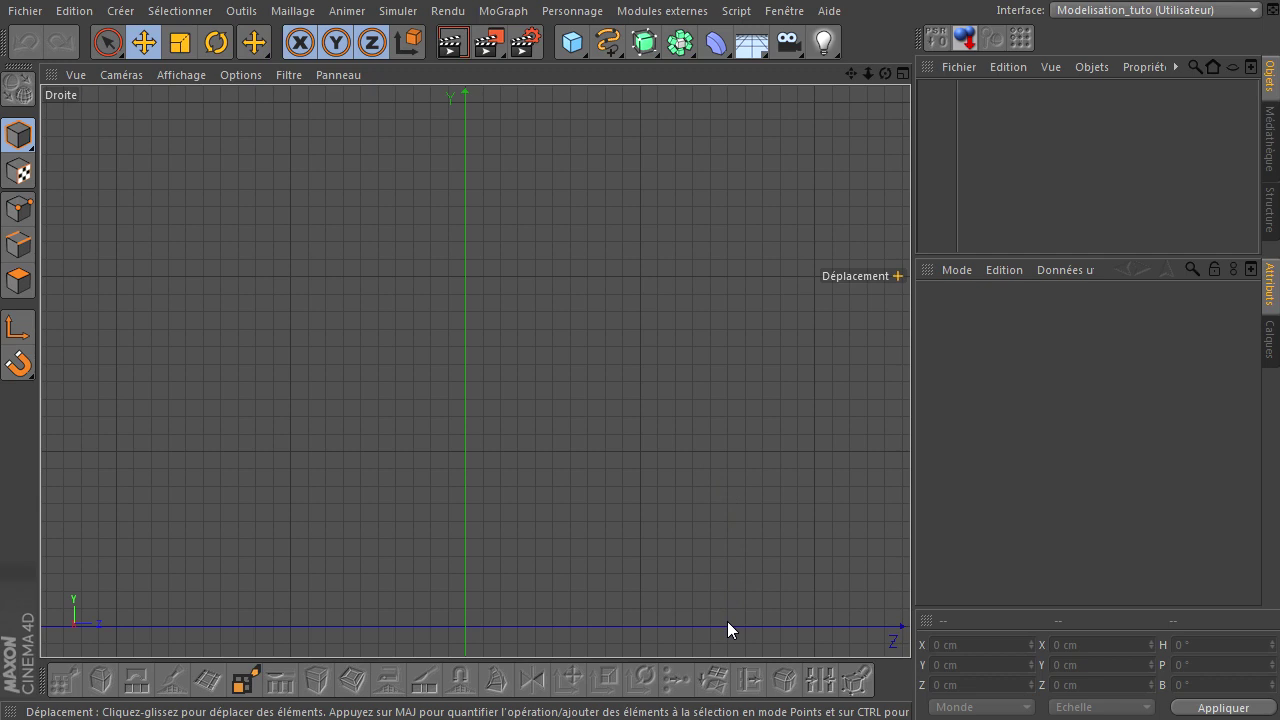
# - Draw a three-point Linéaire spline rising from the ground line in the Droite view, then deselect
pyautogui.click(607, 42)
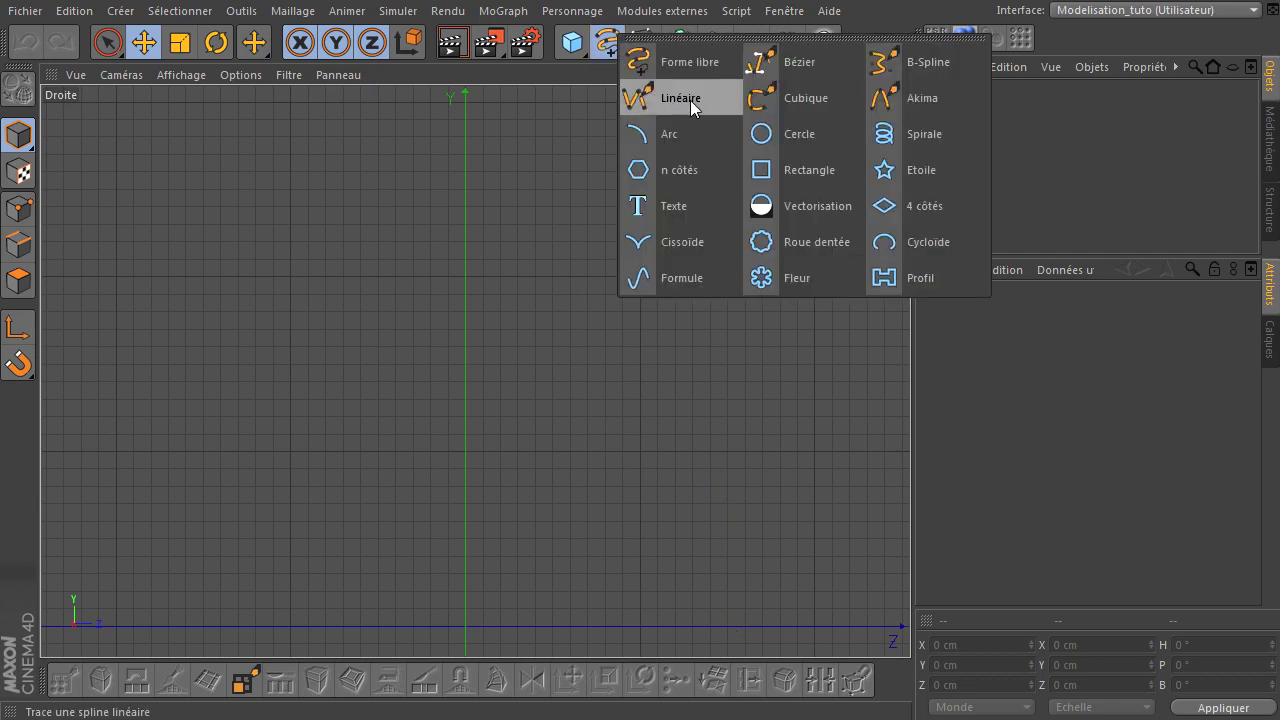
pyautogui.click(701, 100)
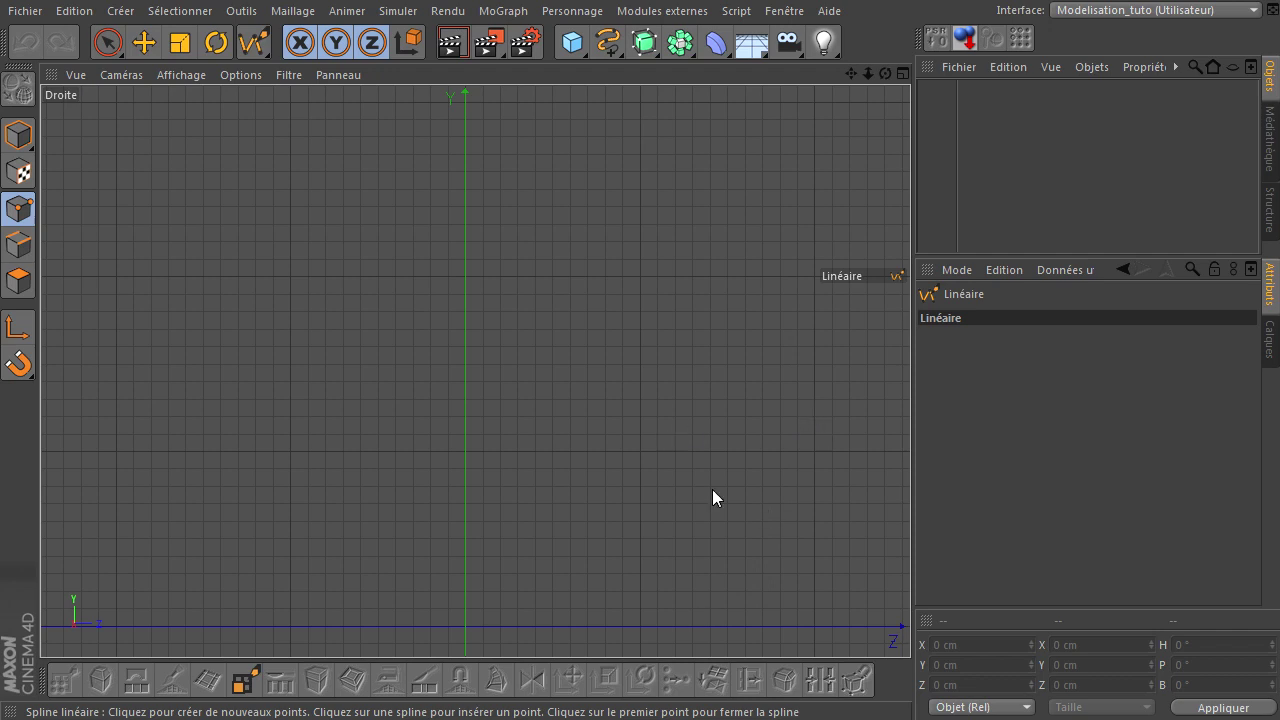
pyautogui.click(675, 627)
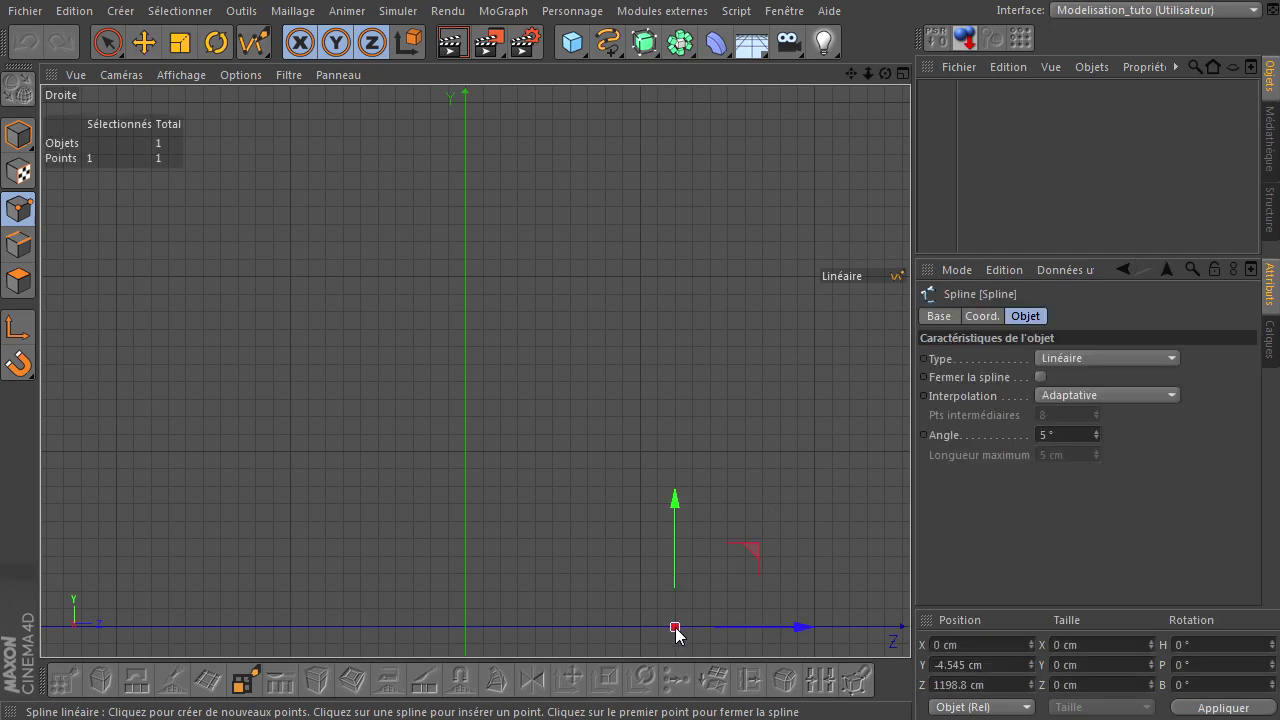
pyautogui.click(710, 552)
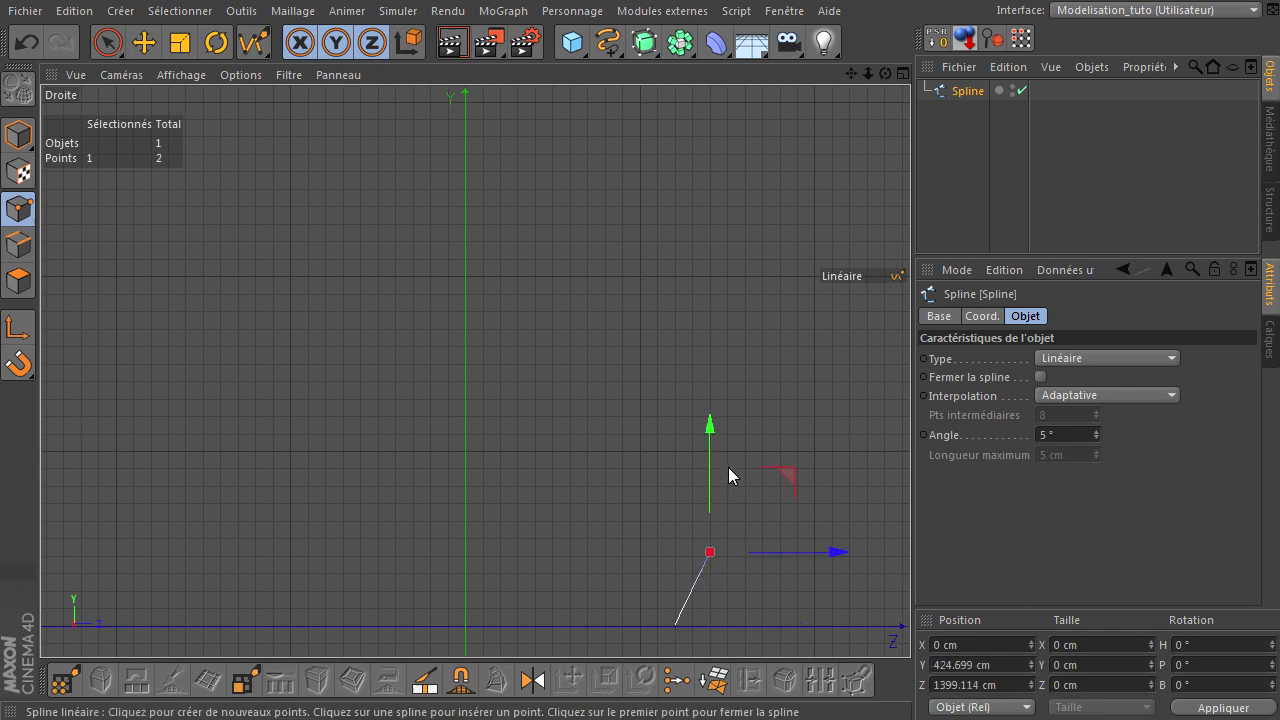
pyautogui.click(667, 435)
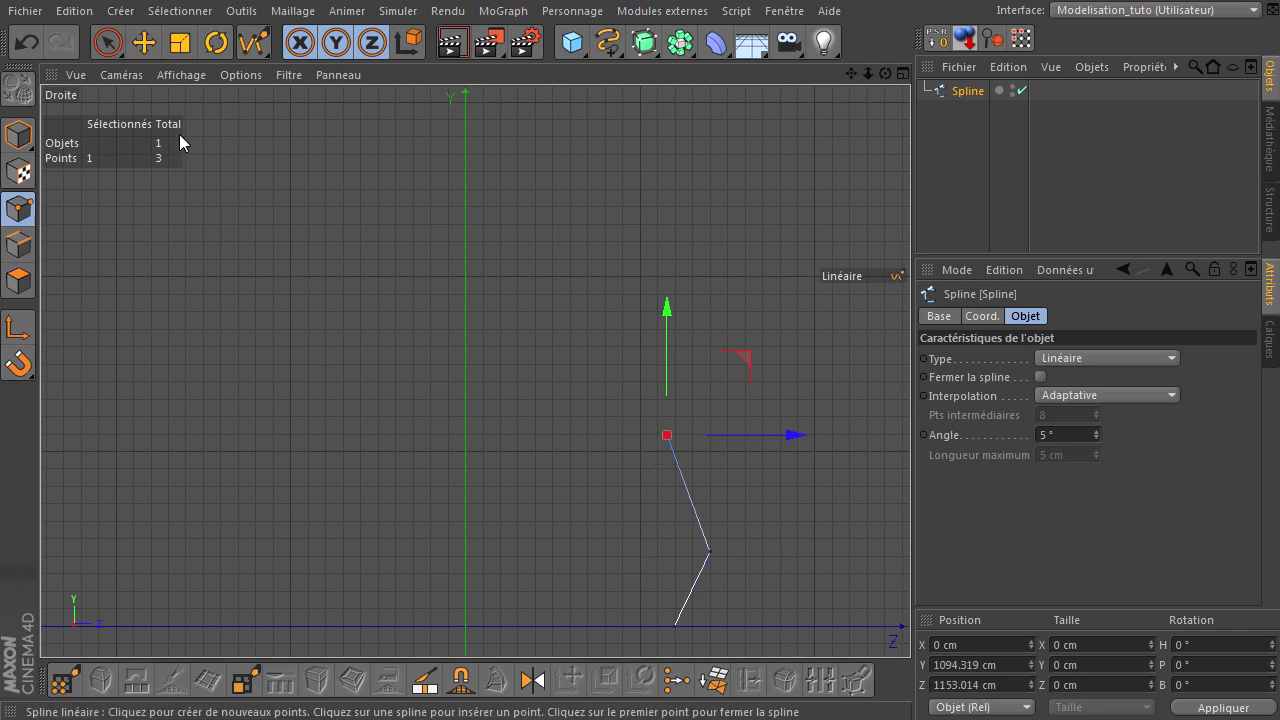
pyautogui.click(107, 44)
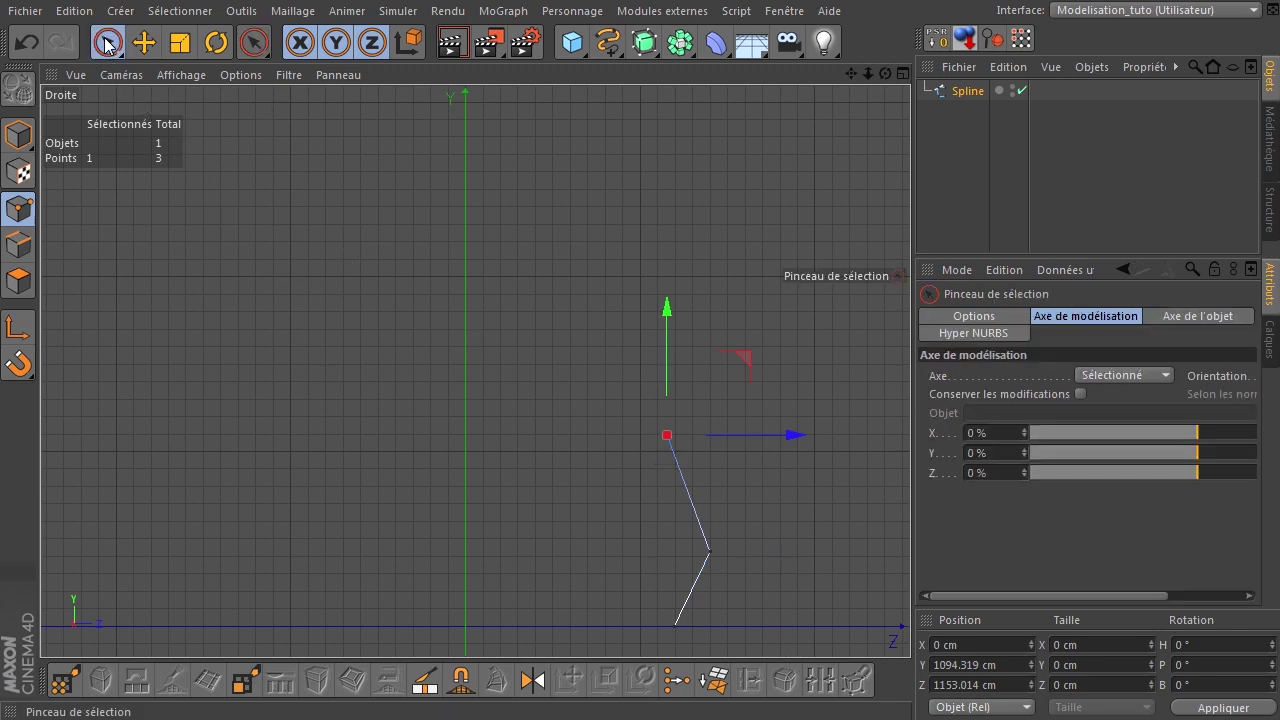
pyautogui.click(461, 278)
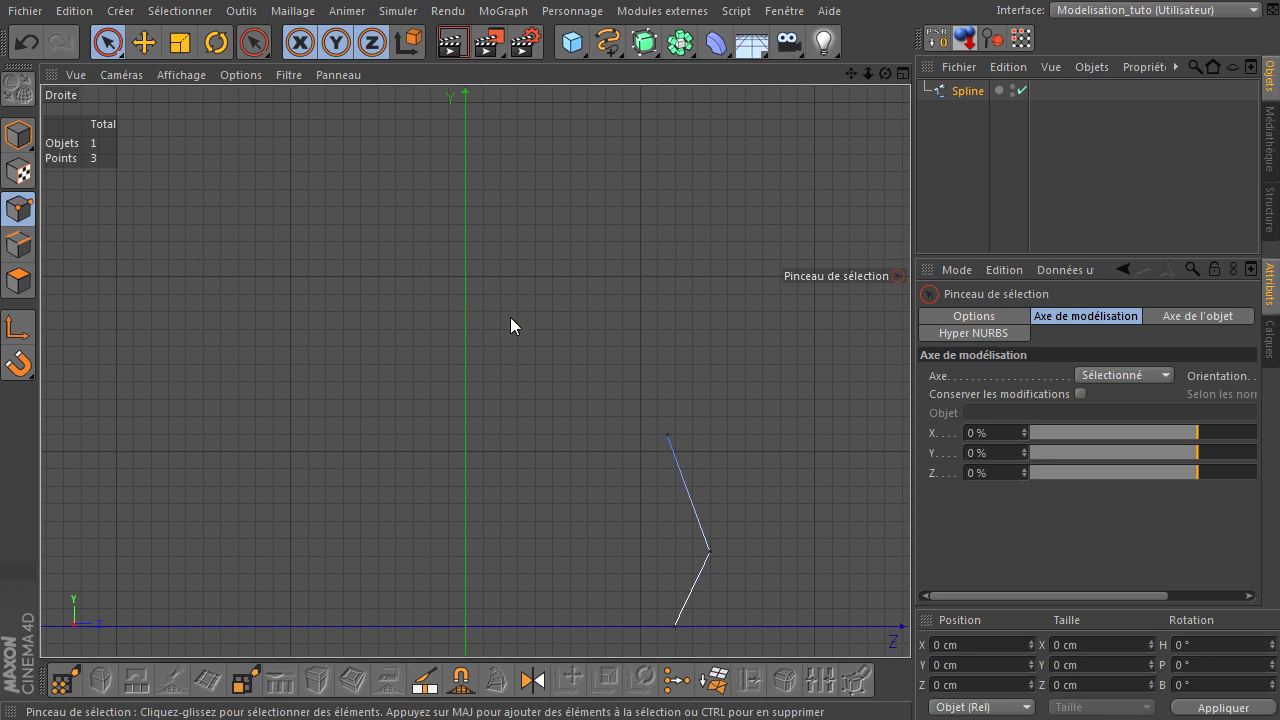
# - Apply Interpolation légère to all spline points to smooth the zigzag into an S-curve
pyautogui.hotkey('ctrl', 'a')
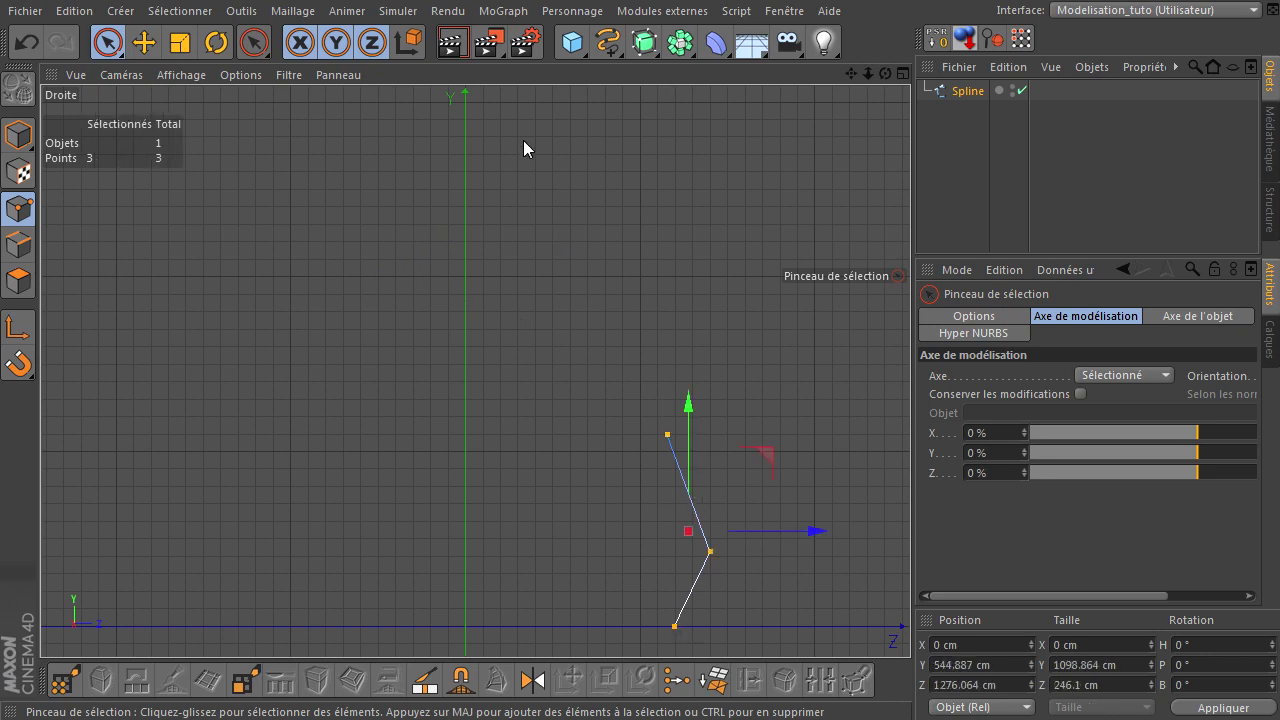
pyautogui.rightClick(510, 123)
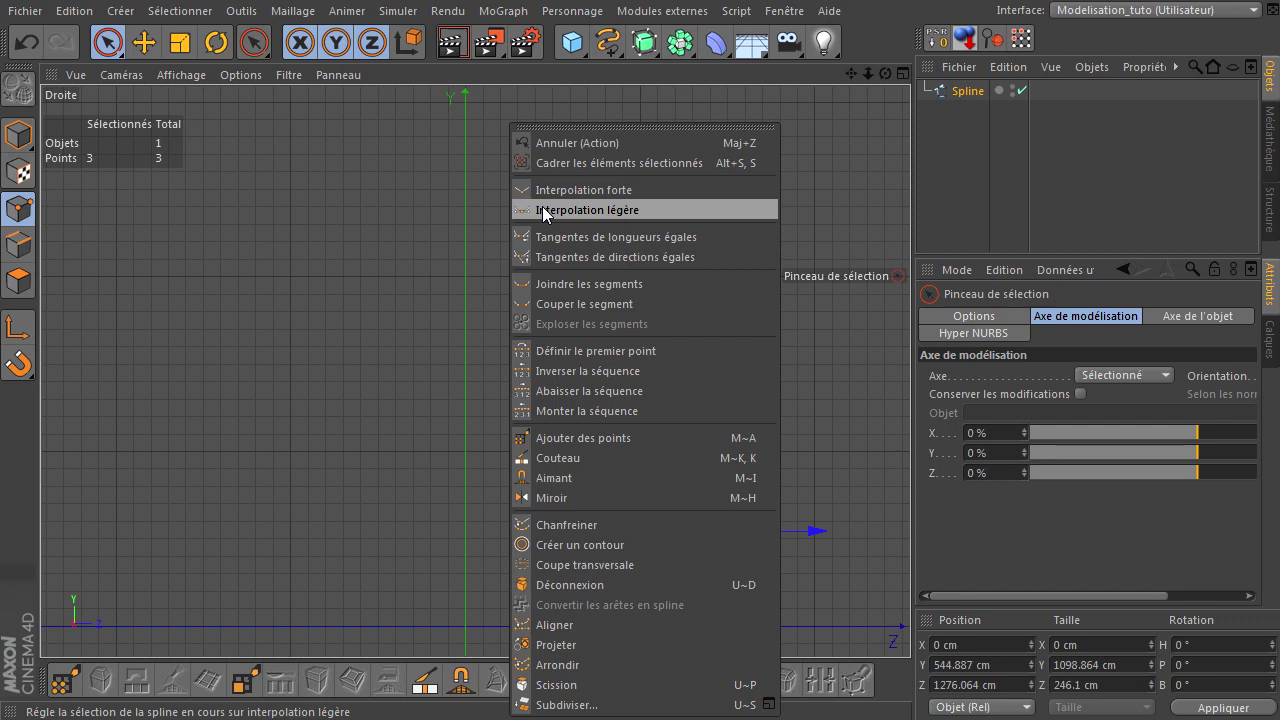
pyautogui.click(543, 210)
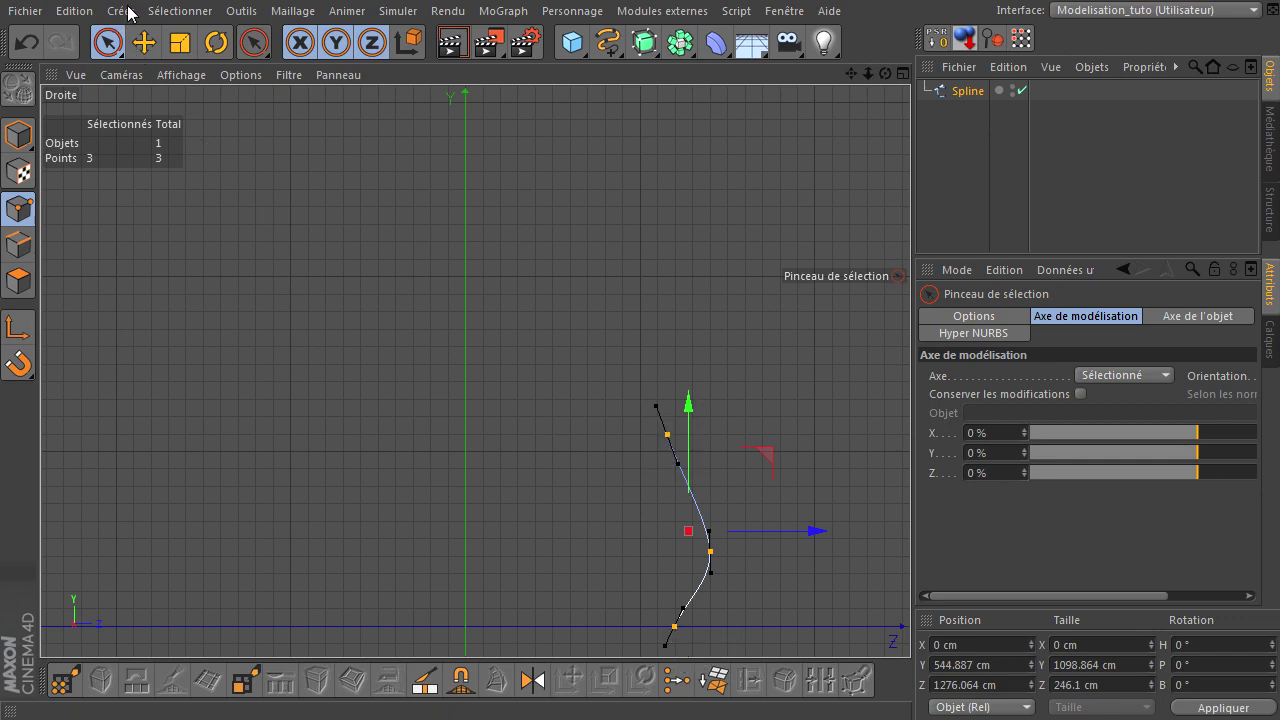
pyautogui.click(143, 43)
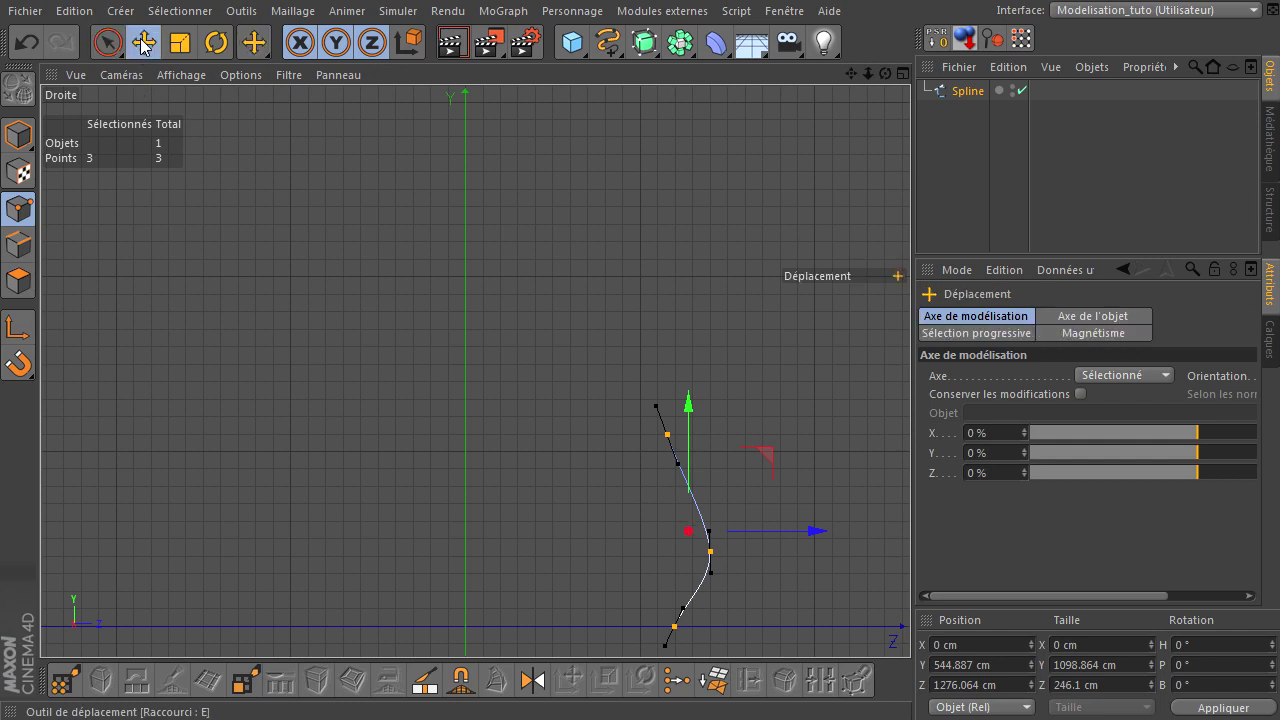
# - Adjust the spline's points and tangents and pull the middle point left into a gentle arc
pyautogui.scroll(2, 642, 440)
pyautogui.scroll(1, 642, 440)
pyautogui.moveTo(850, 74); pyautogui.dragTo(870, 234)
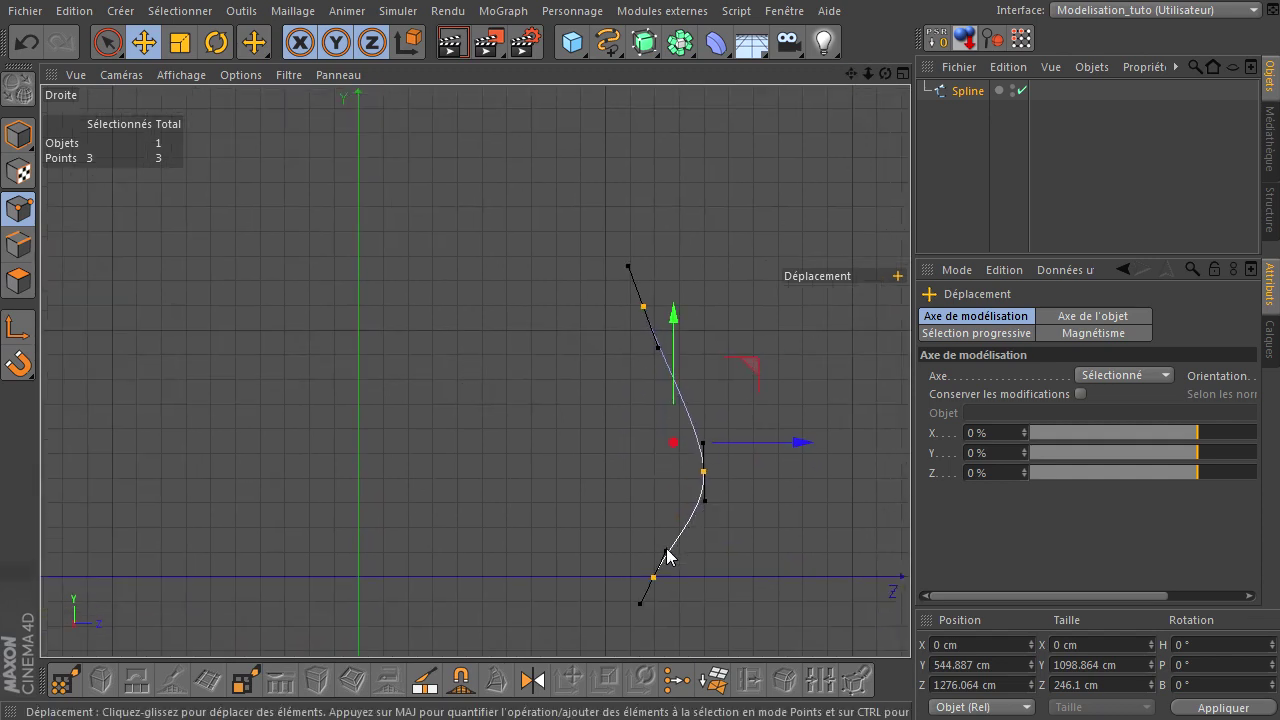
pyautogui.moveTo(667, 557); pyautogui.dragTo(671, 566)
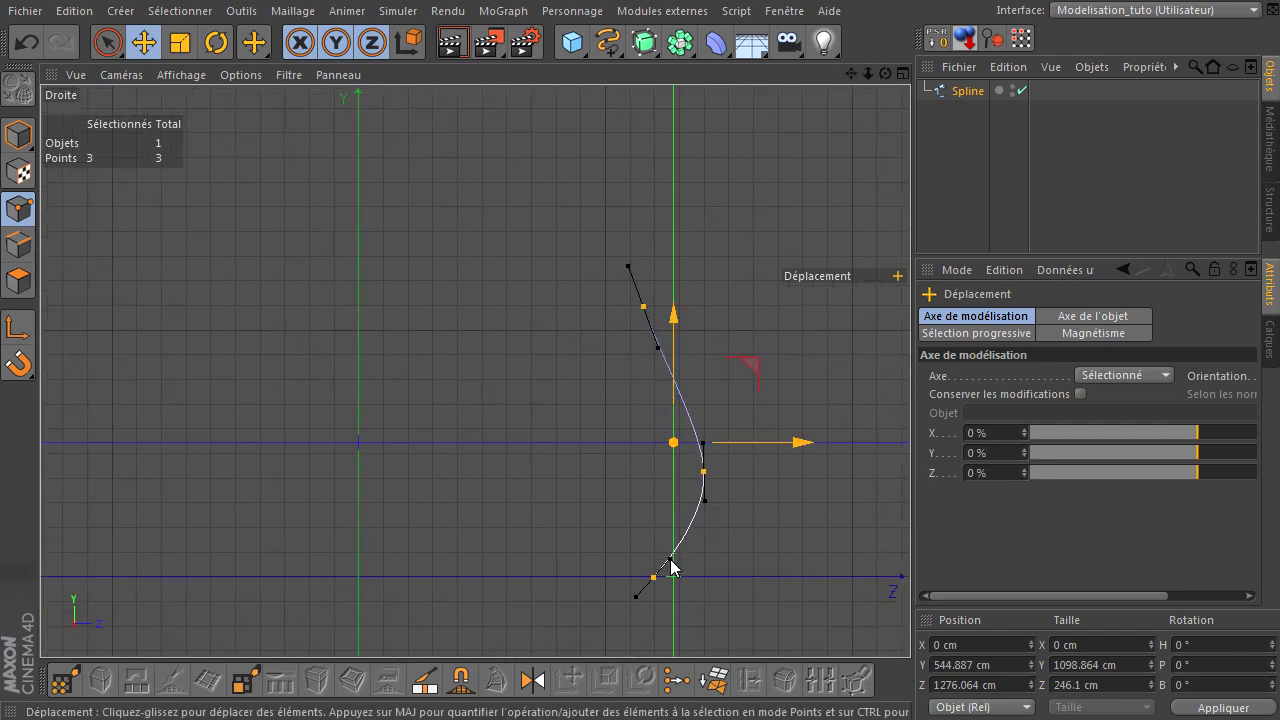
pyautogui.moveTo(658, 350); pyautogui.dragTo(654, 323)
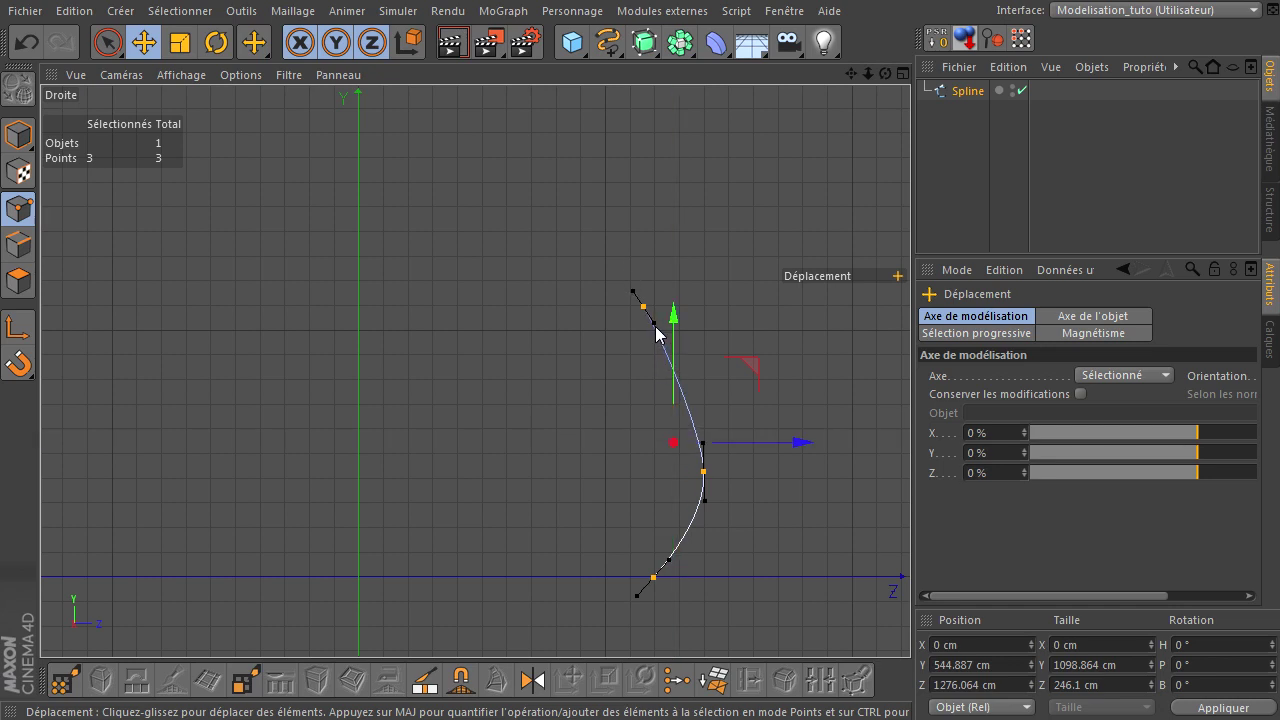
pyautogui.moveTo(668, 561); pyautogui.dragTo(665, 566)
pyautogui.click(719, 473)
pyautogui.click(703, 471)
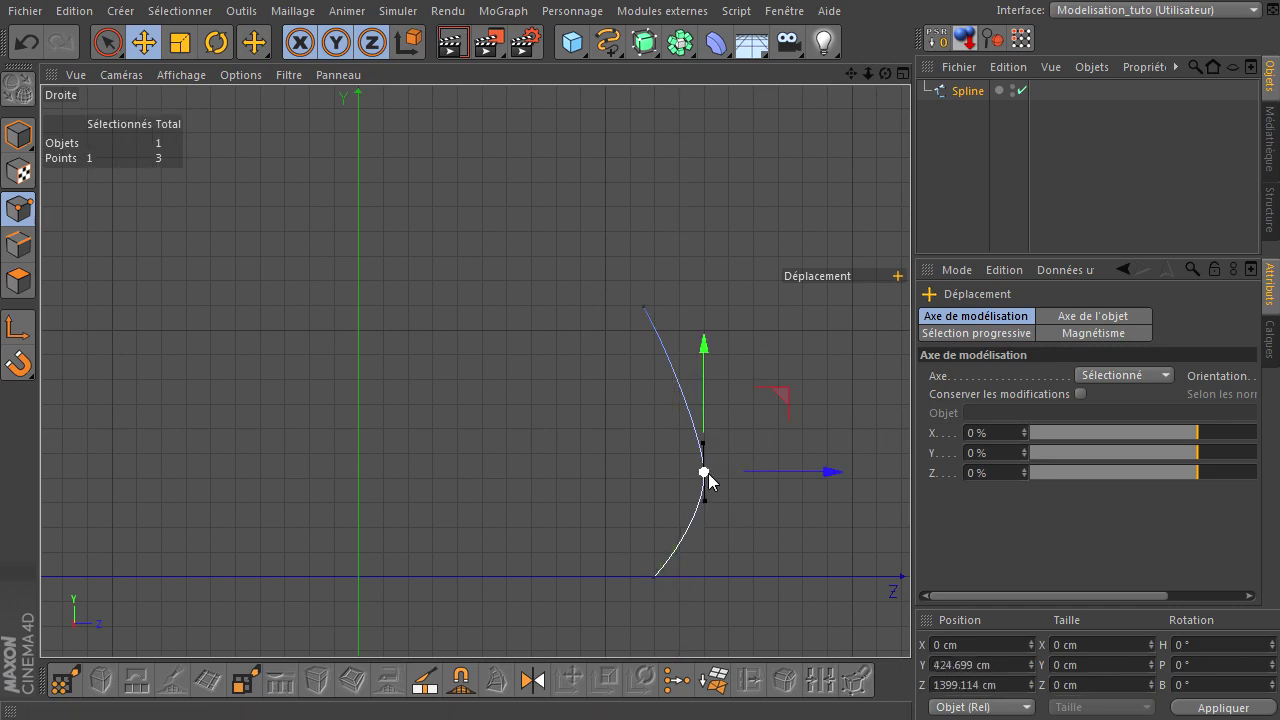
pyautogui.moveTo(806, 479); pyautogui.dragTo(777, 486)
pyautogui.click(637, 356)
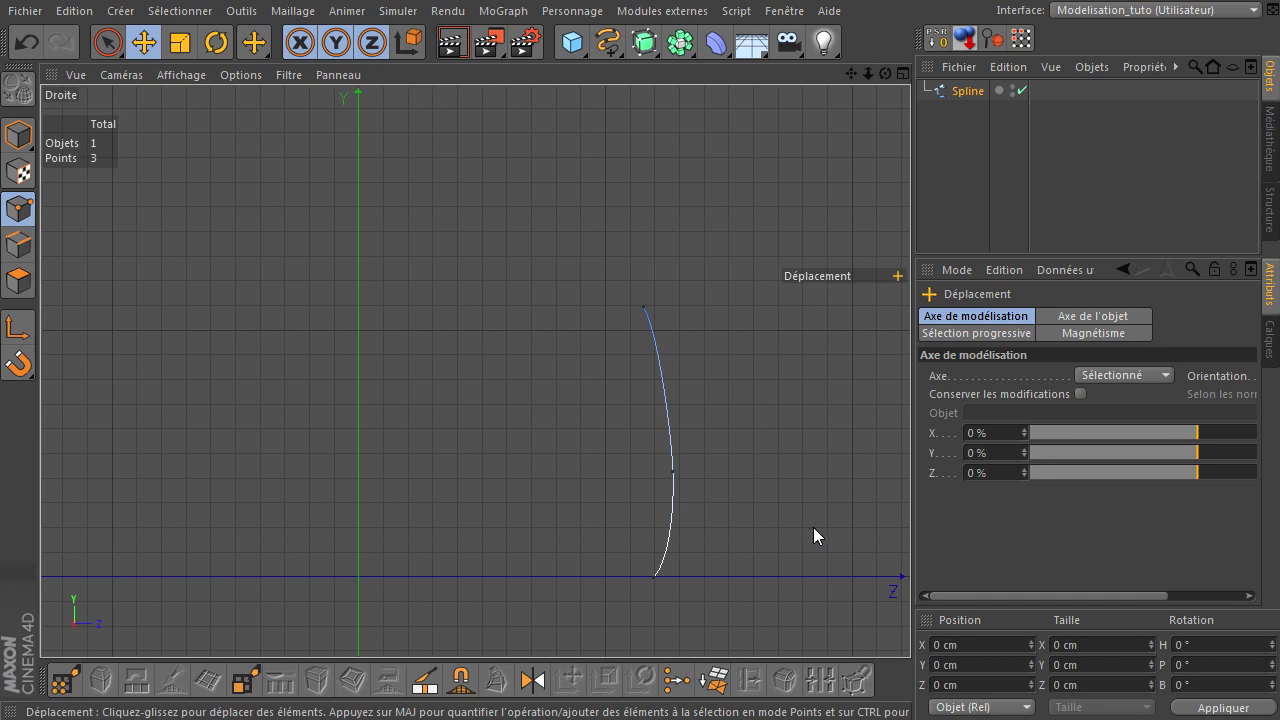
pyautogui.scroll(-2, 762, 501)
pyautogui.scroll(-2, 761, 501)
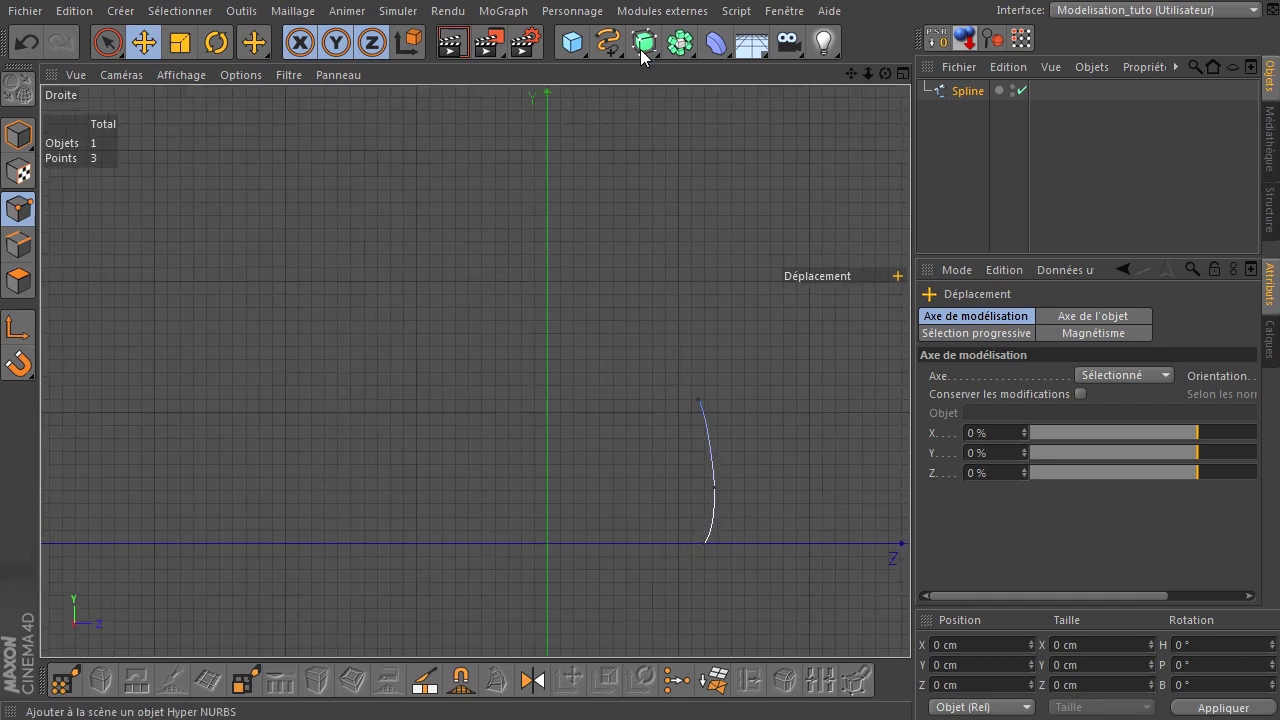
# - Add a Révolution NURBS object and select the profile spline in the Object Manager
pyautogui.moveTo(644, 42); pyautogui.dragTo(707, 107)
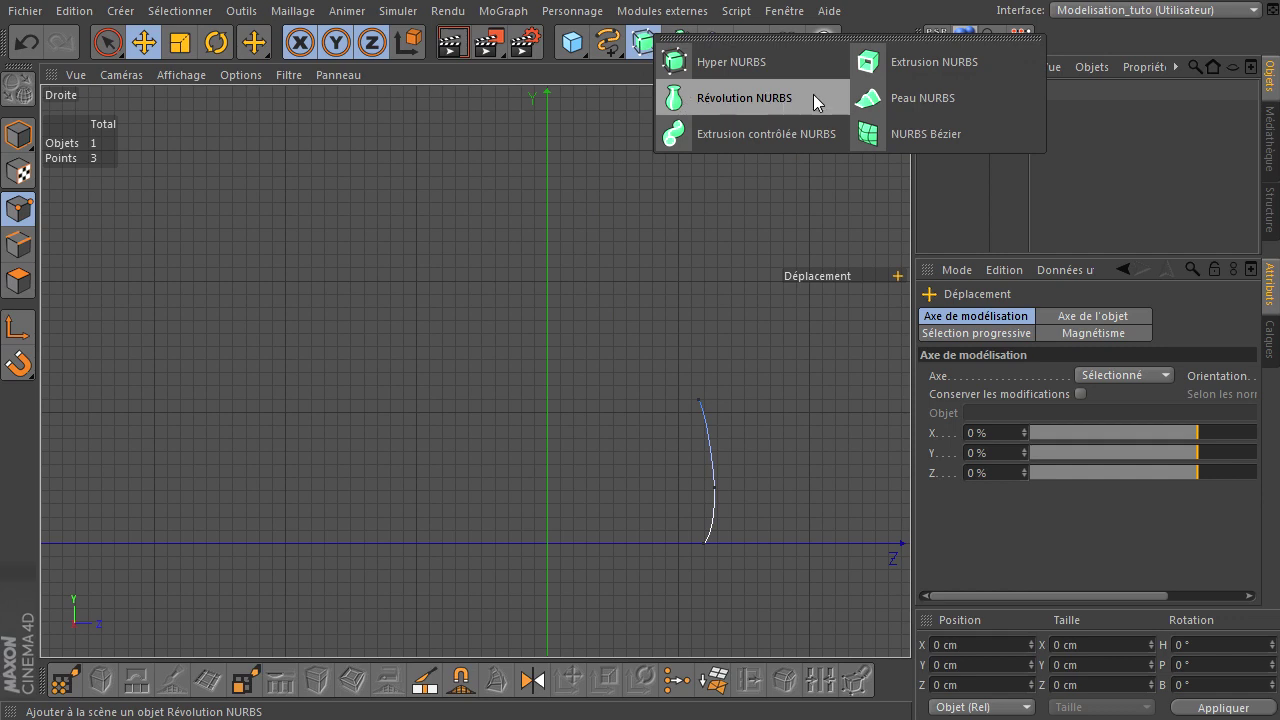
pyautogui.click(813, 94)
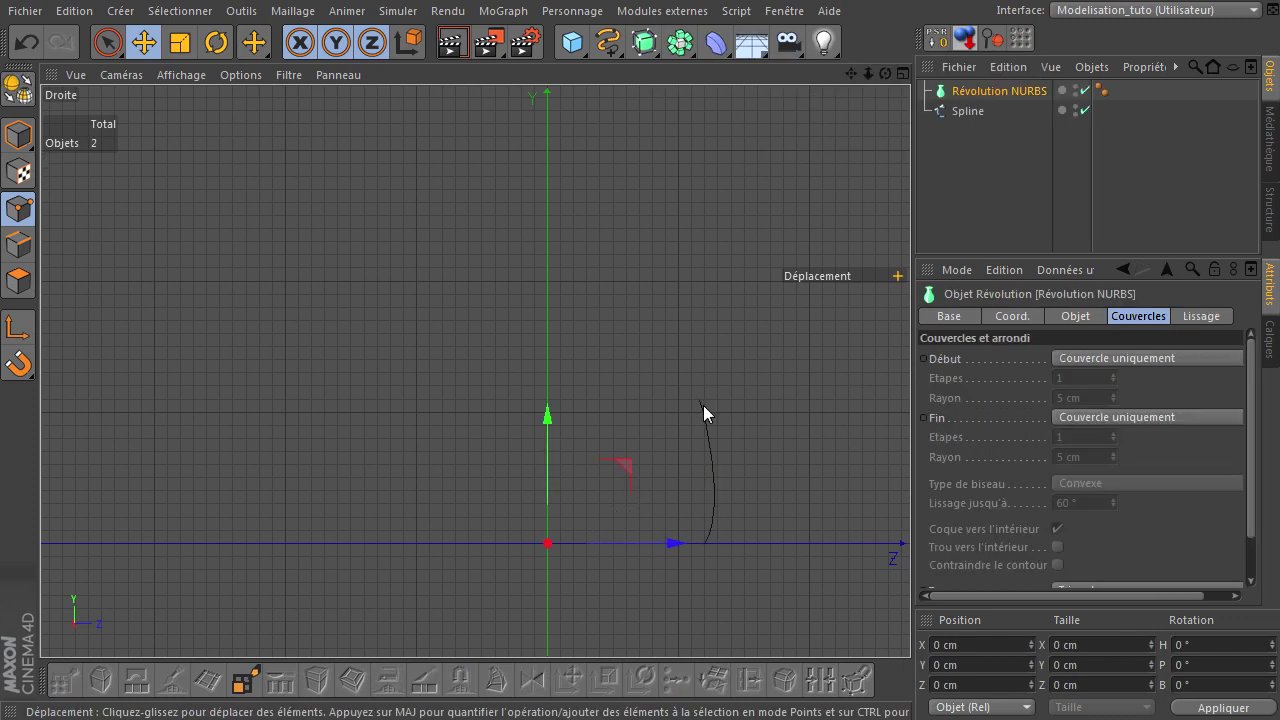
pyautogui.moveTo(849, 72)
pyautogui.mouseDown()
pyautogui.moveTo(911, 493)
pyautogui.moveTo(892, 438)
pyautogui.mouseUp()
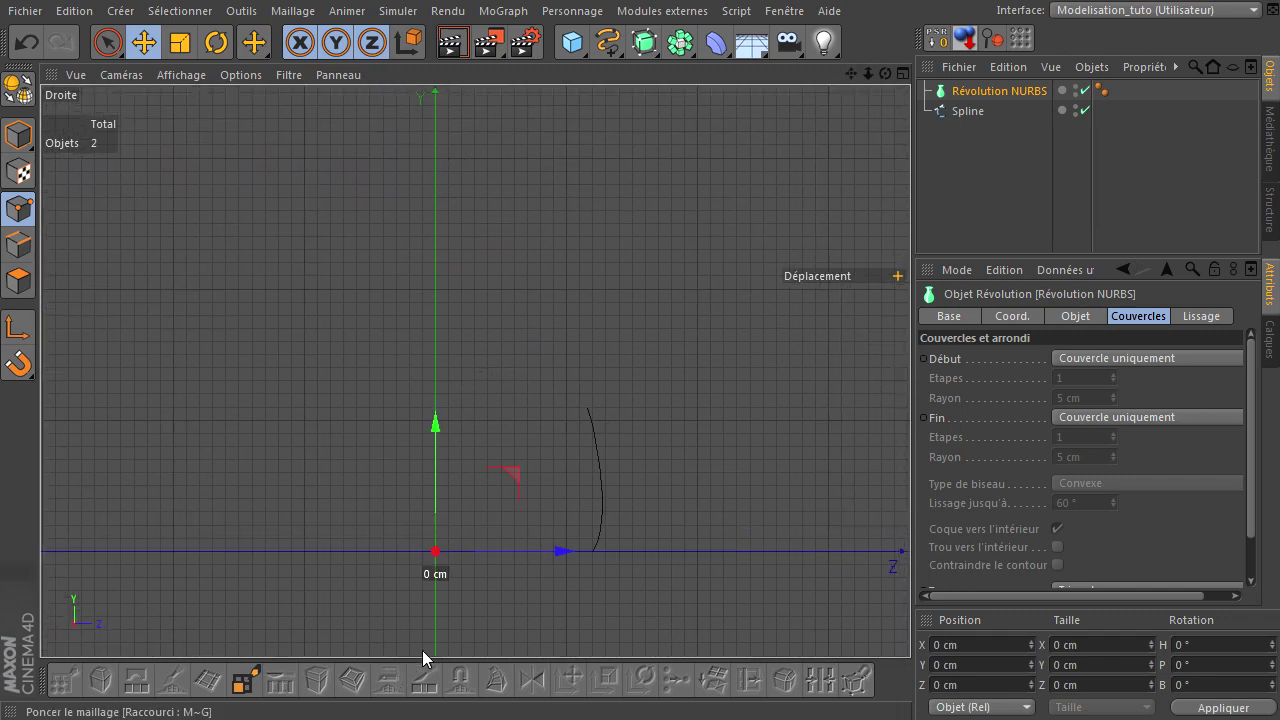
pyautogui.click(968, 111)
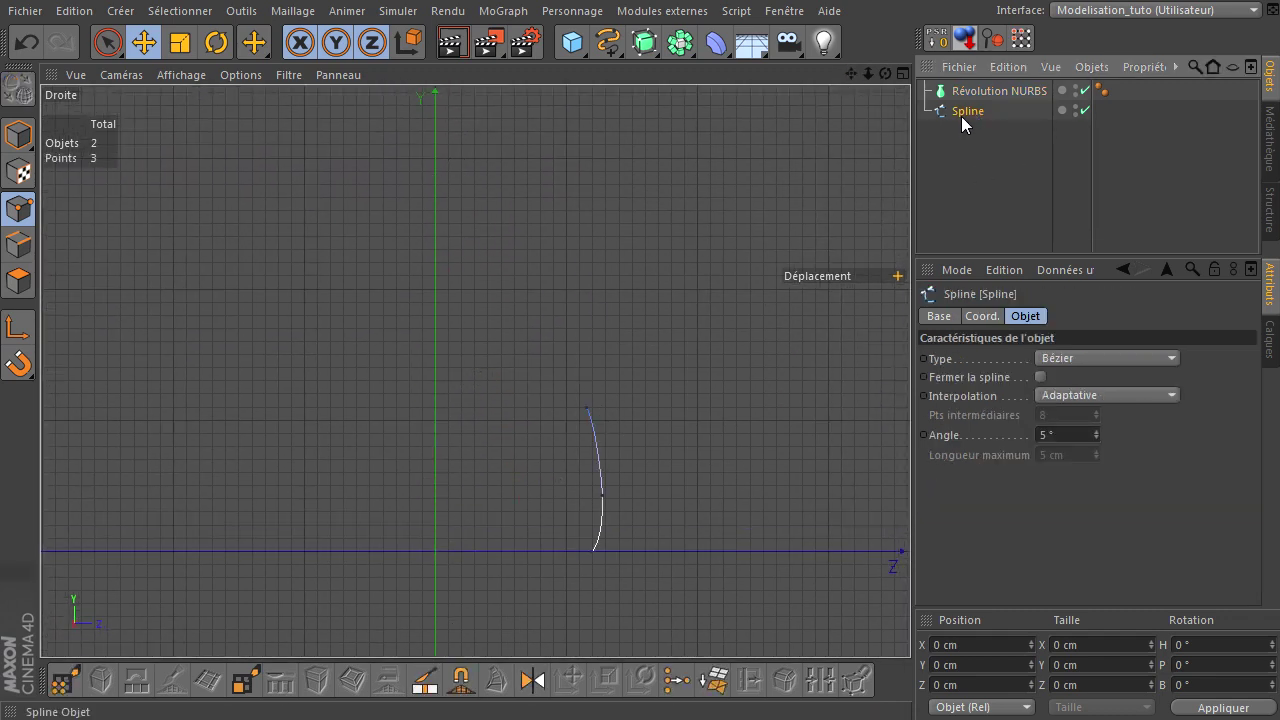
# - Nest the Spline under Révolution NURBS and view the revolved bowl in a maximised Perspective view
pyautogui.moveTo(1007, 95); pyautogui.dragTo(1007, 92)
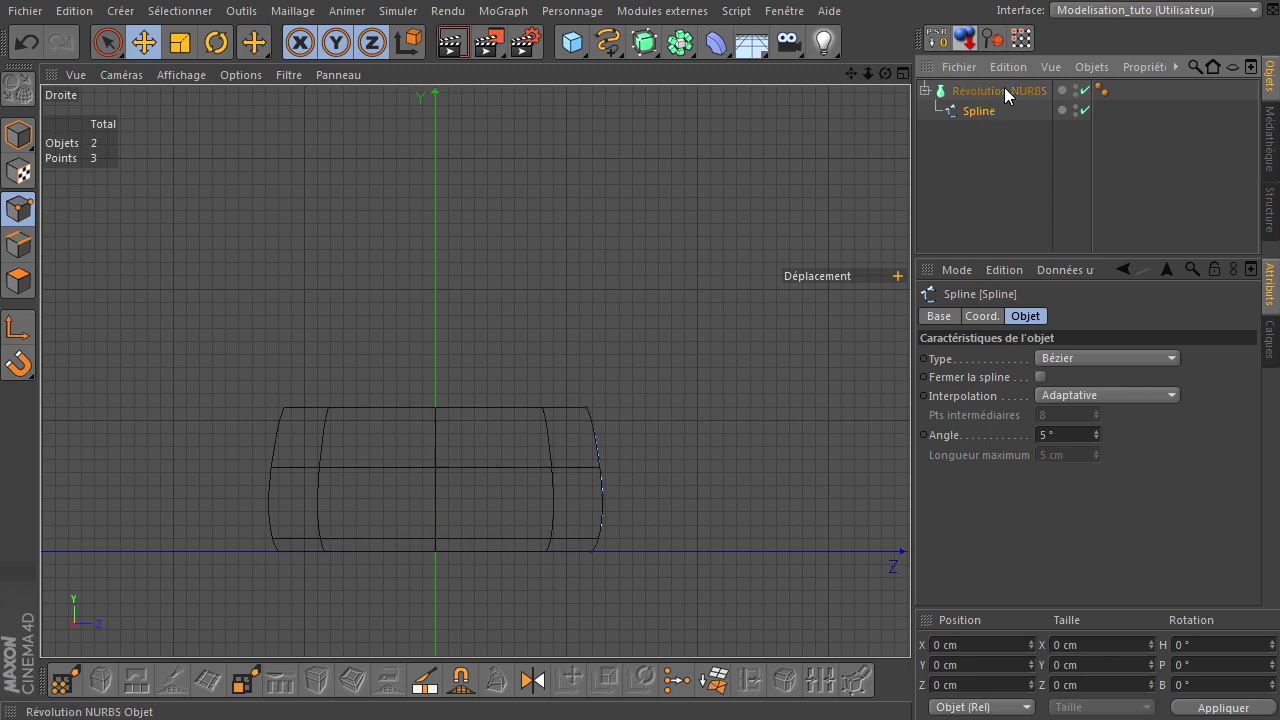
pyautogui.middleClick(449, 320)
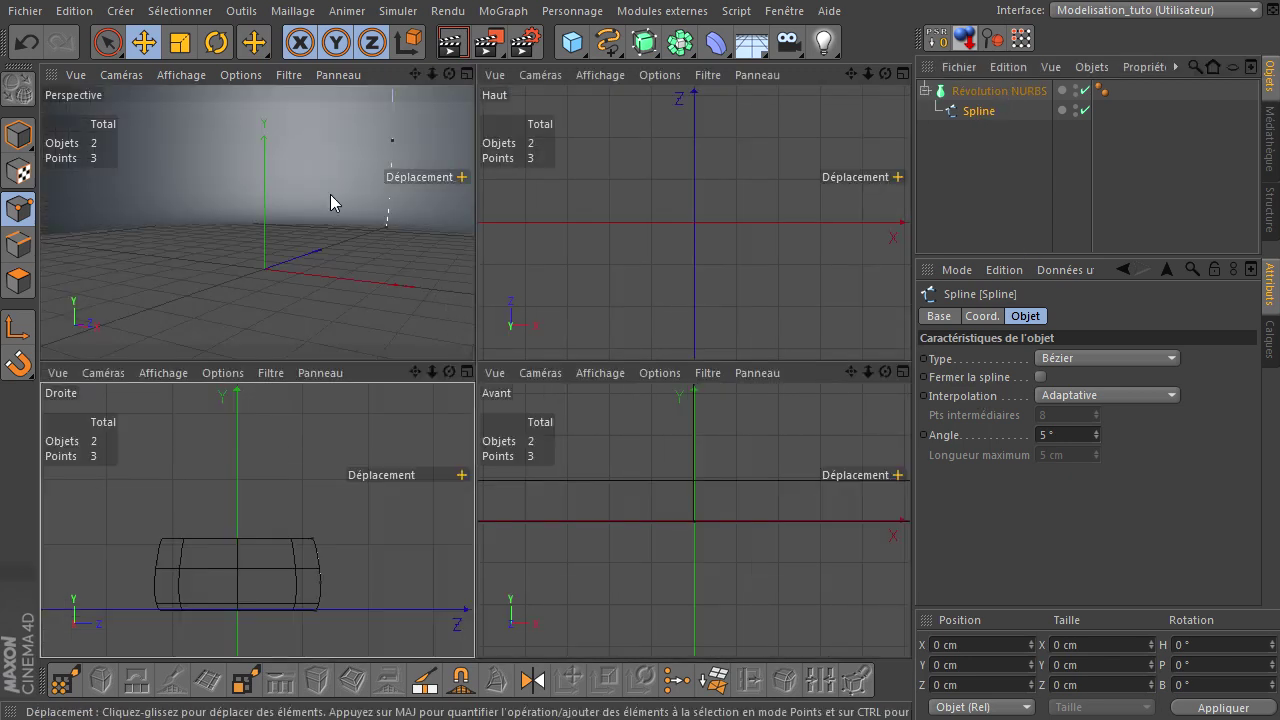
pyautogui.middleClick(330, 194)
pyautogui.scroll(3, 299, 264)
pyautogui.scroll(2, 296, 283)
pyautogui.scroll(-2, 296, 283)
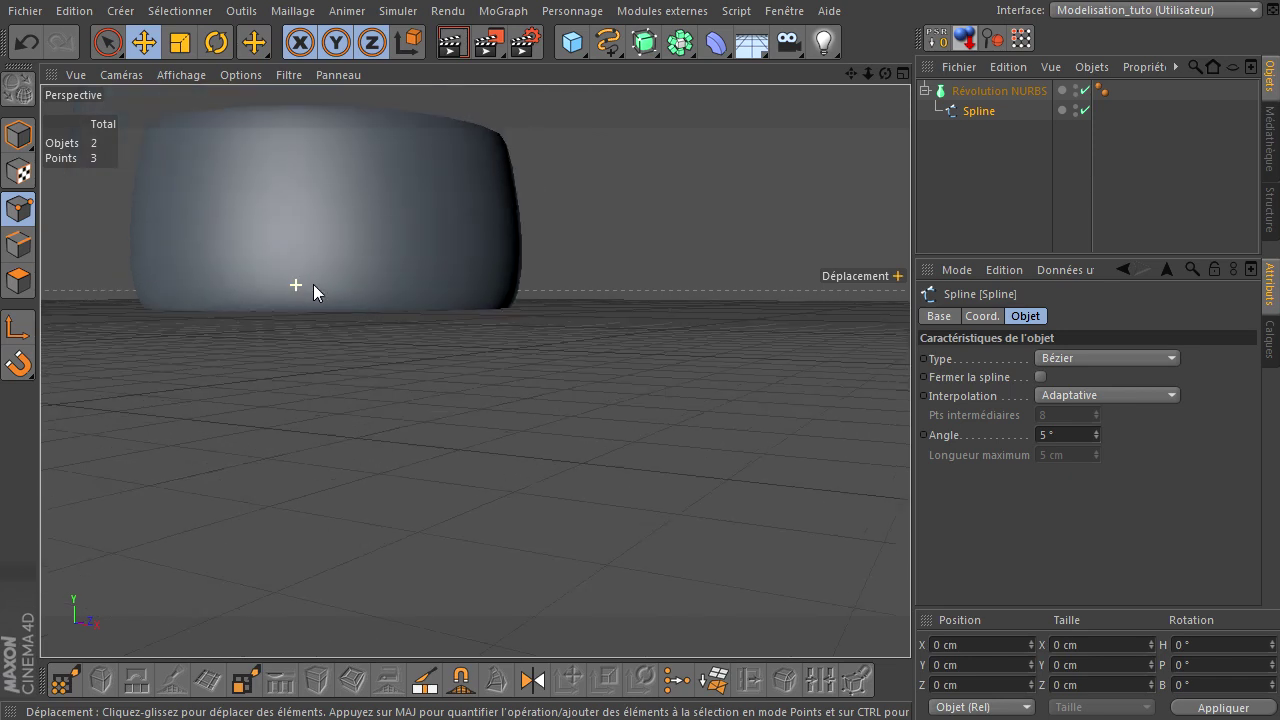
pyautogui.moveTo(885, 73); pyautogui.dragTo(911, 497)
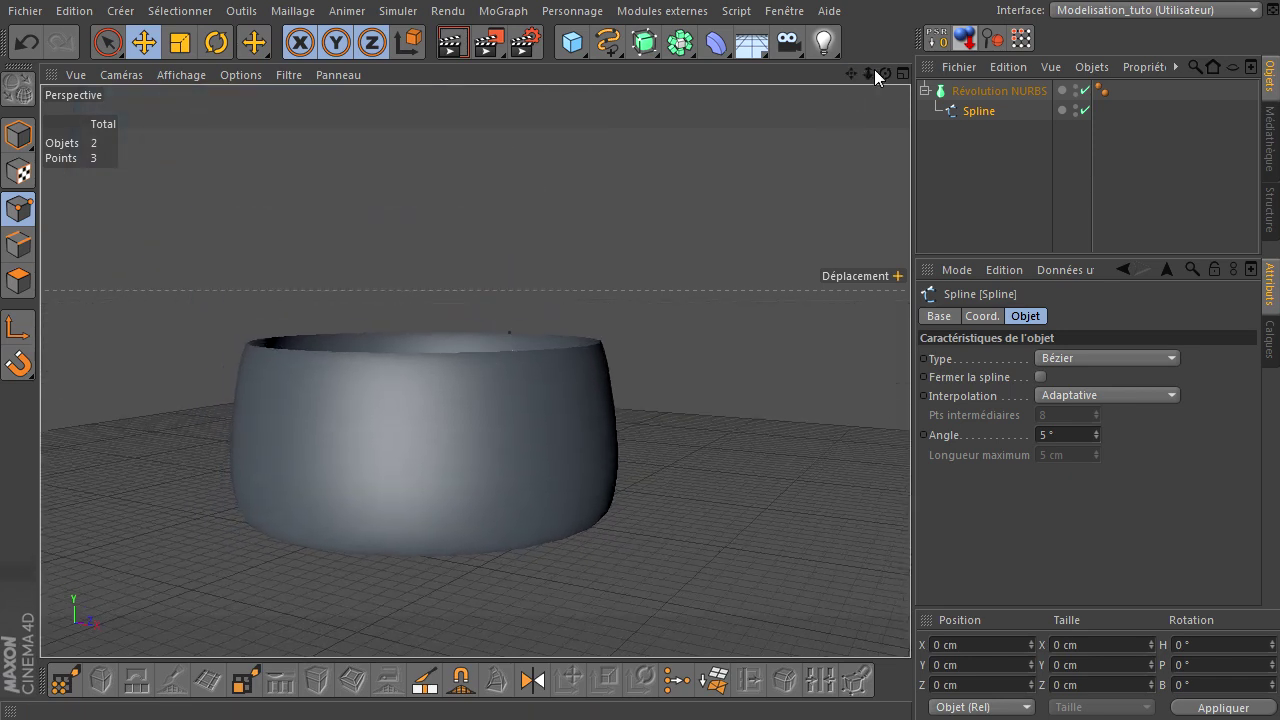
pyautogui.moveTo(853, 76); pyautogui.dragTo(906, 479)
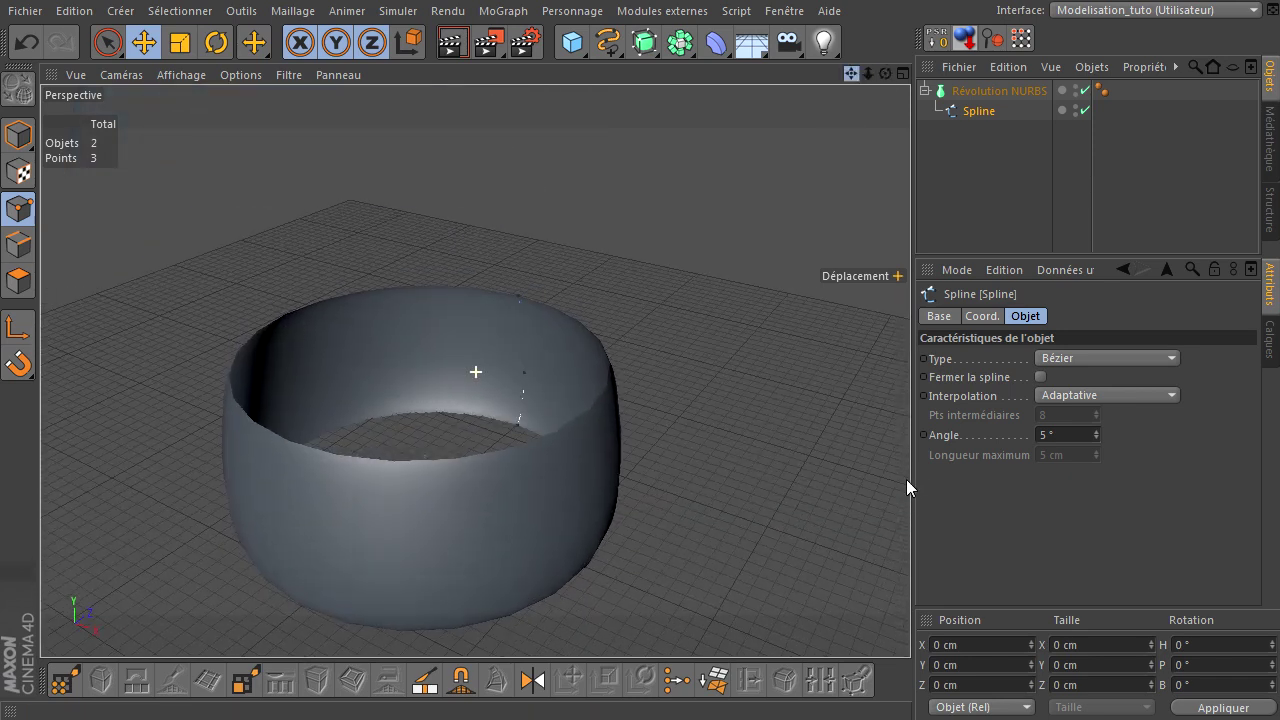
# - Set the Perspective view to Ombrage de Gouraud (lignes) and orbit to show the bowl's mesh
pyautogui.click(198, 77)
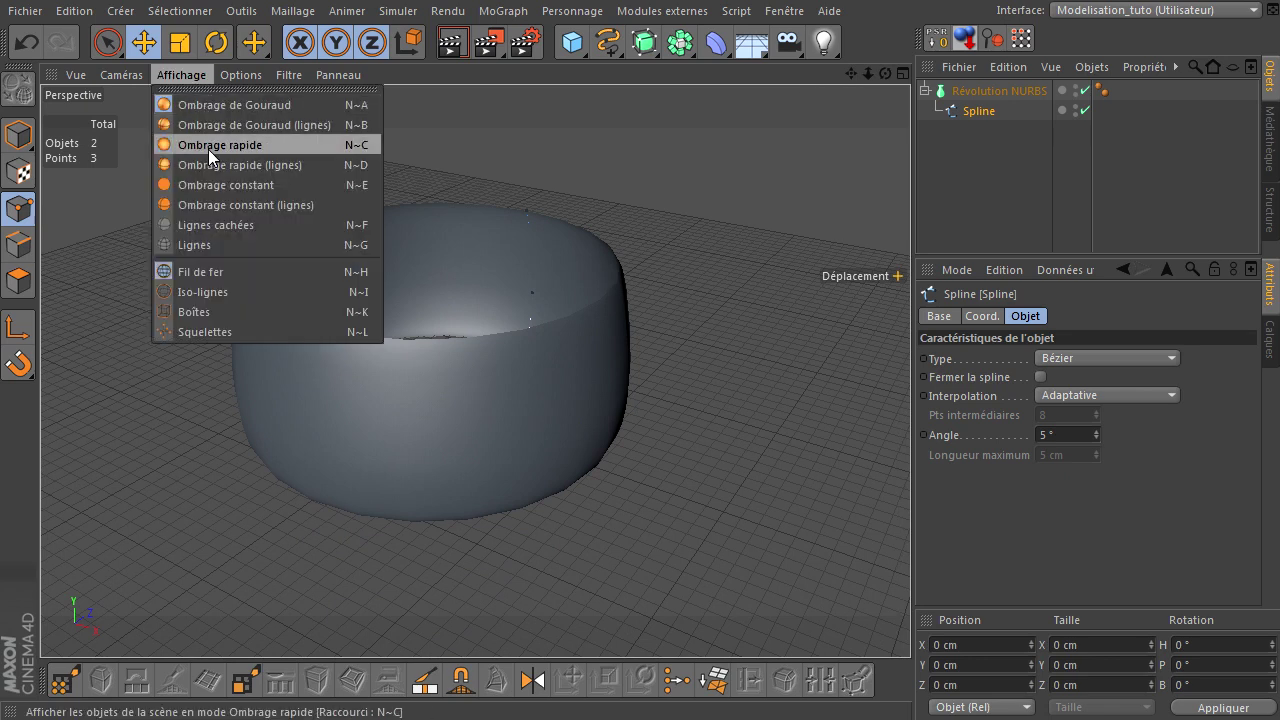
pyautogui.click(239, 129)
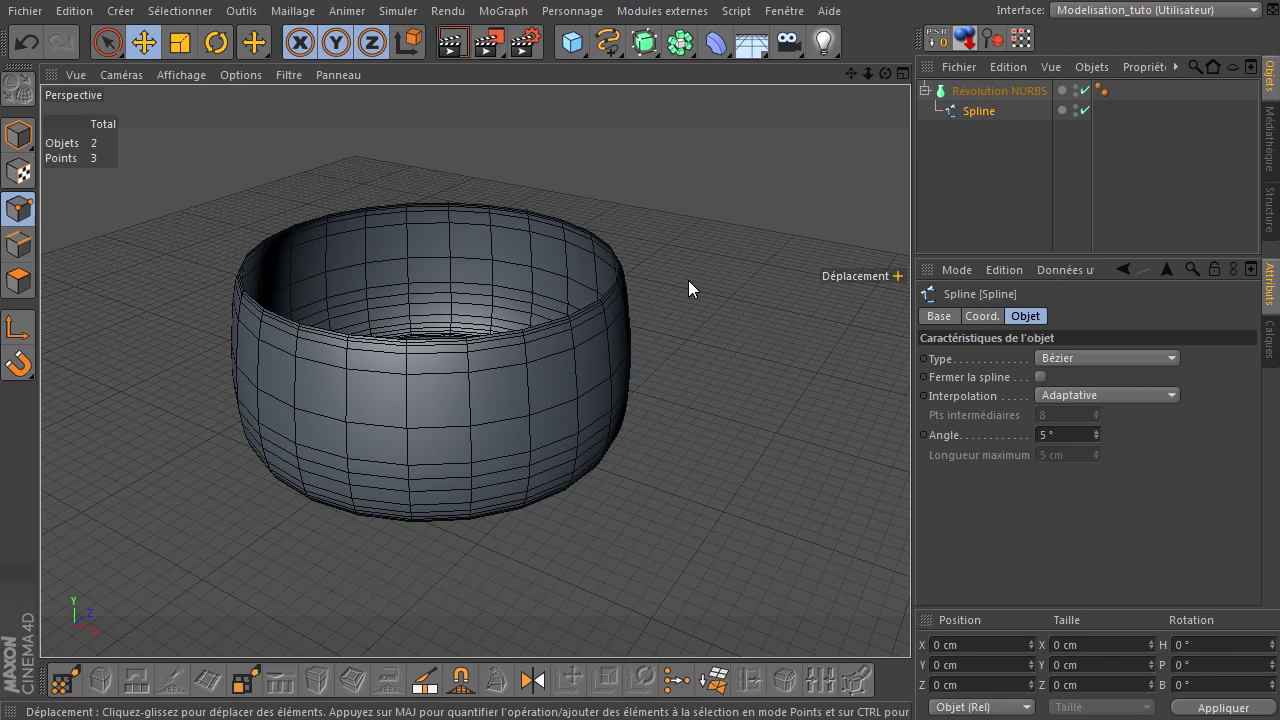
pyautogui.scroll(-1, 601, 271)
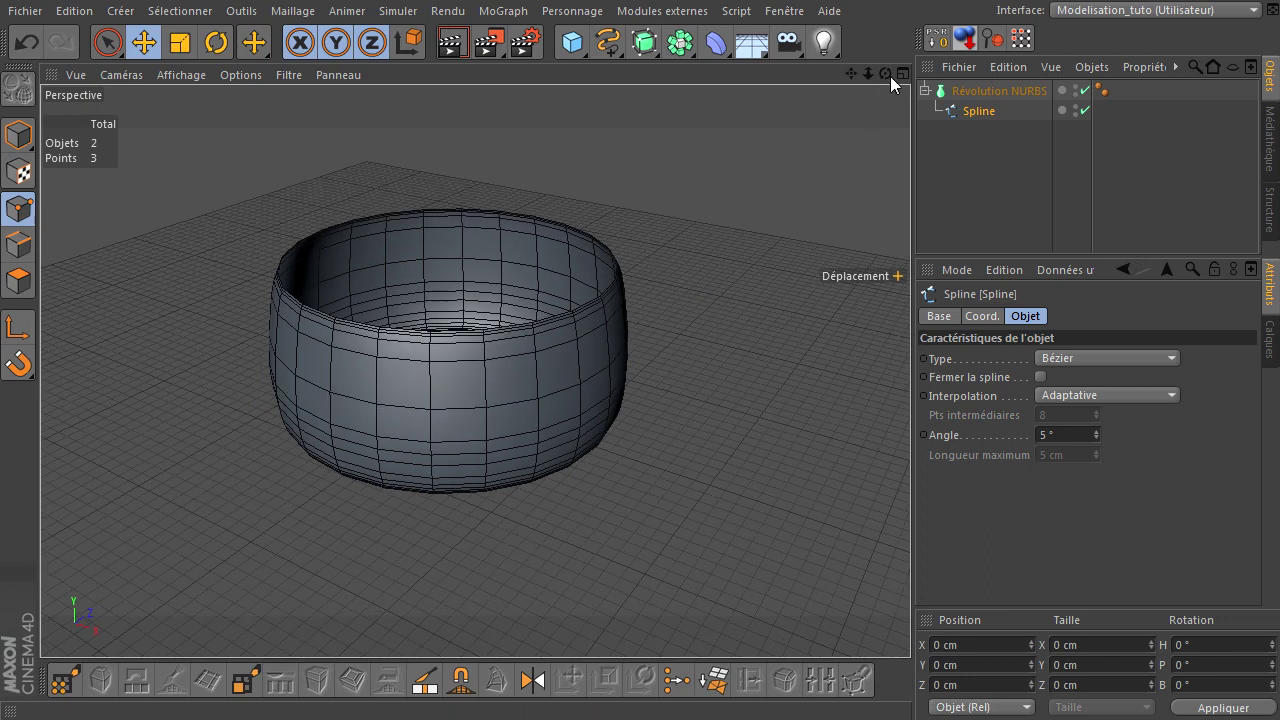
pyautogui.moveTo(890, 76); pyautogui.dragTo(910, 492)
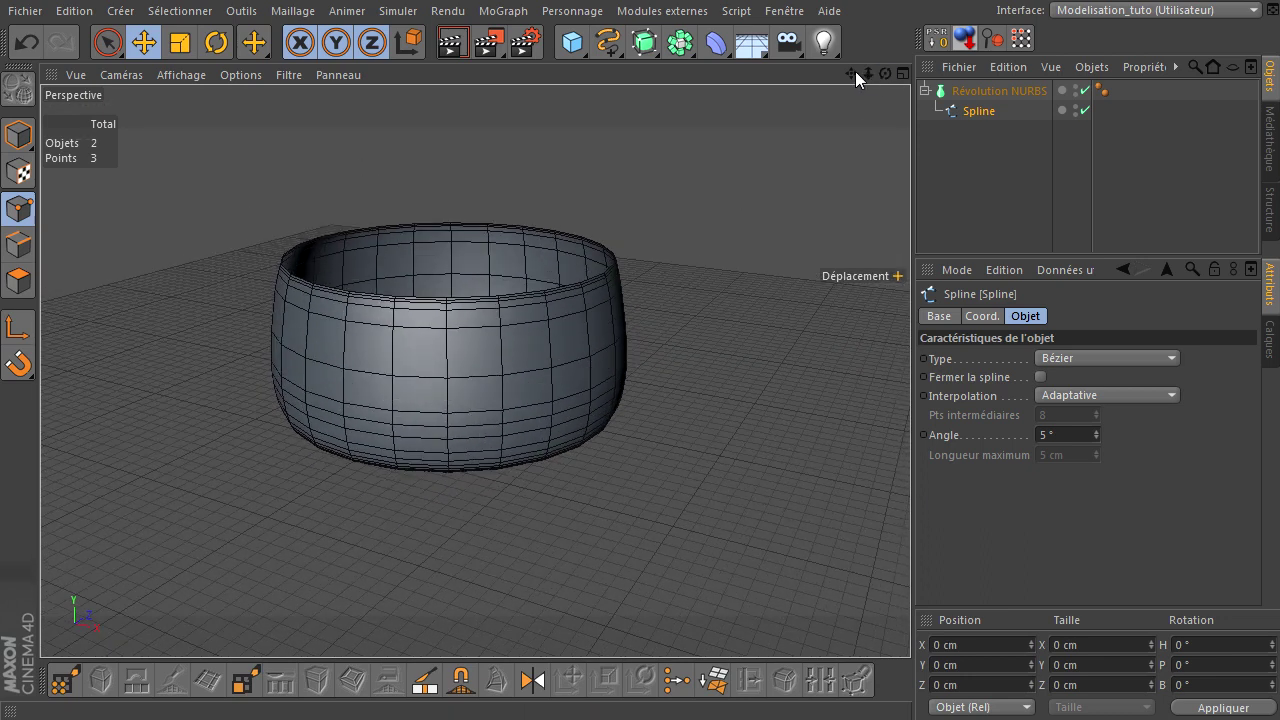
pyautogui.moveTo(855, 71); pyautogui.dragTo(911, 494)
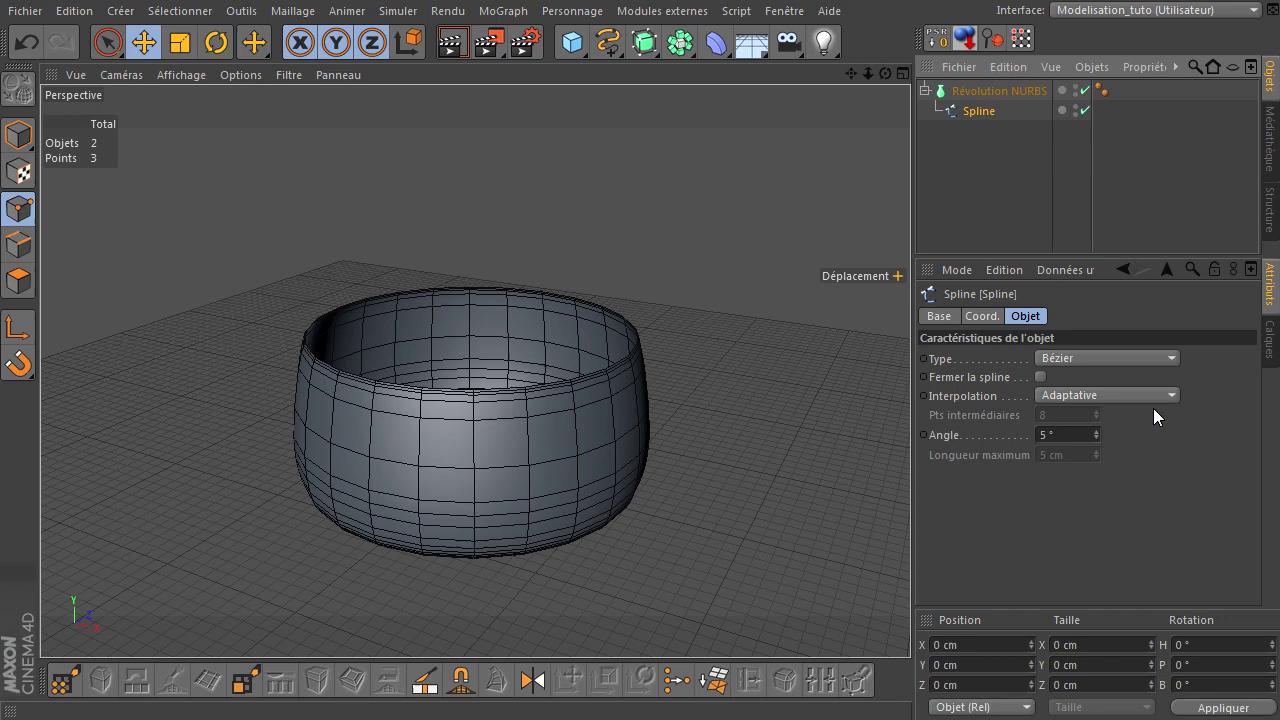
# - Set the spline interpolation to Naturelle with 2 intermediate points
pyautogui.click(1083, 398)
pyautogui.click(1081, 433)
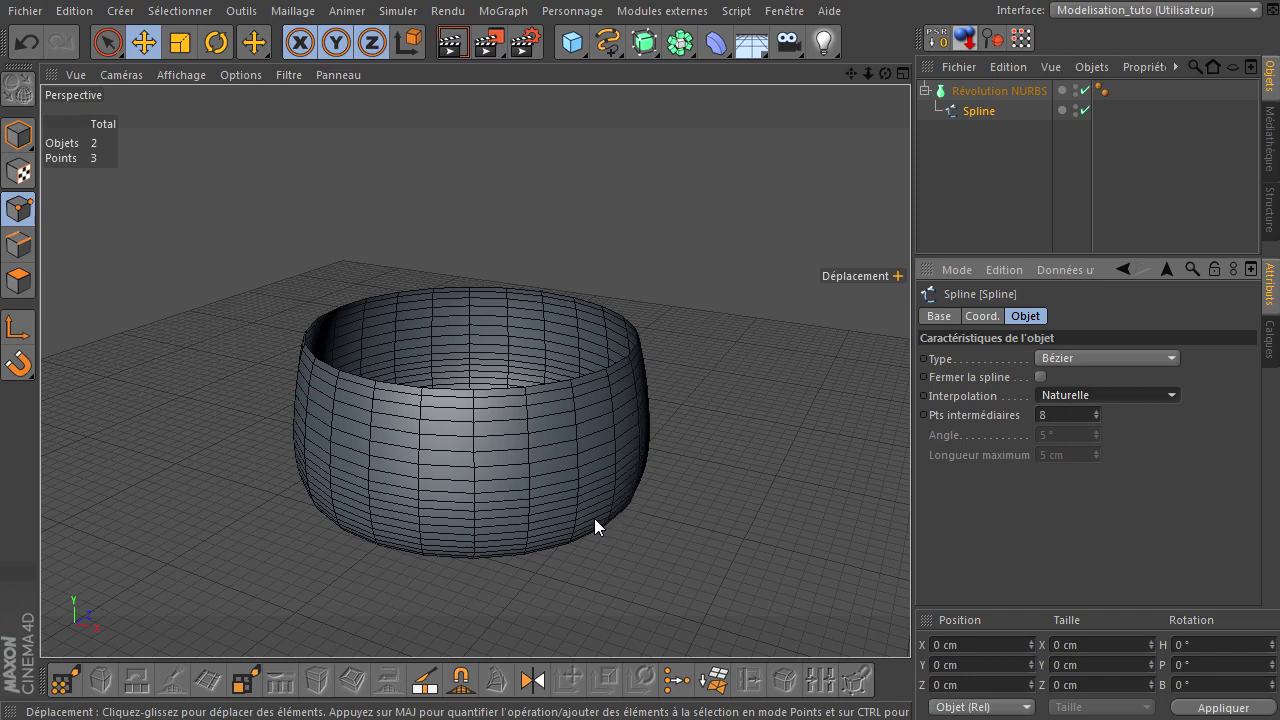
pyautogui.moveTo(885, 73)
pyautogui.mouseDown()
pyautogui.moveTo(910, 540)
pyautogui.moveTo(910, 490)
pyautogui.mouseUp()
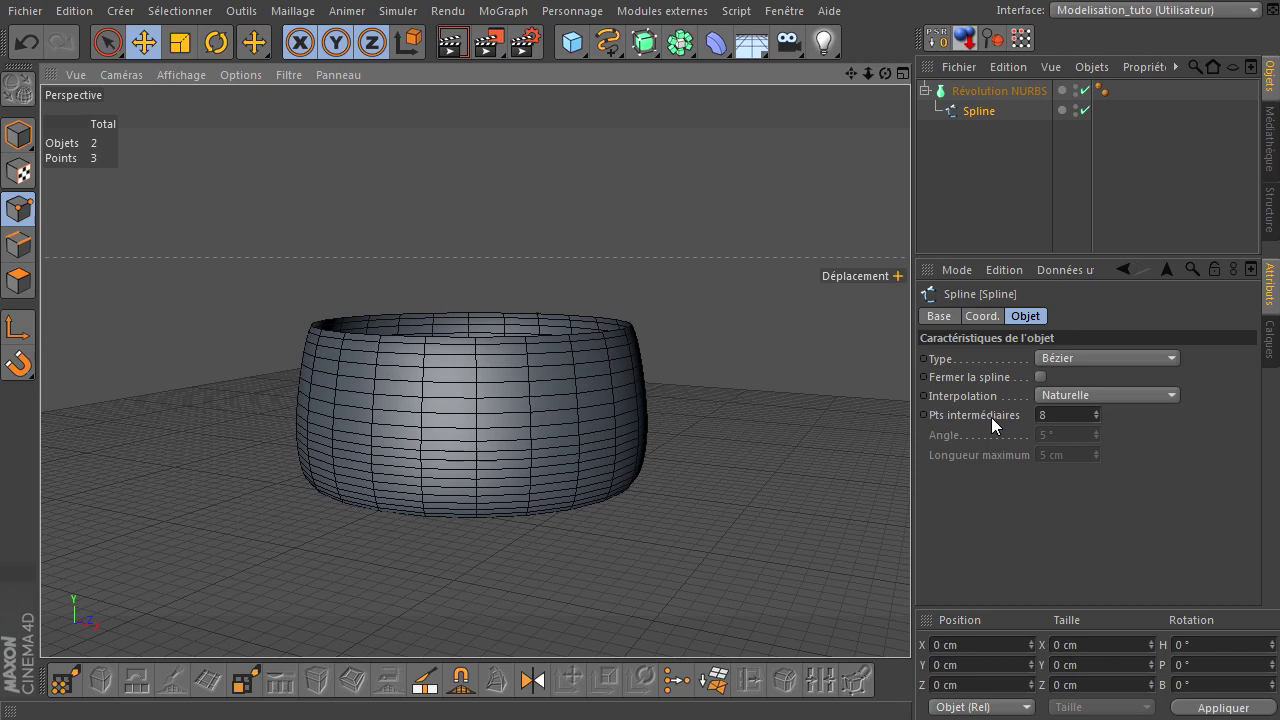
pyautogui.click(1096, 421)
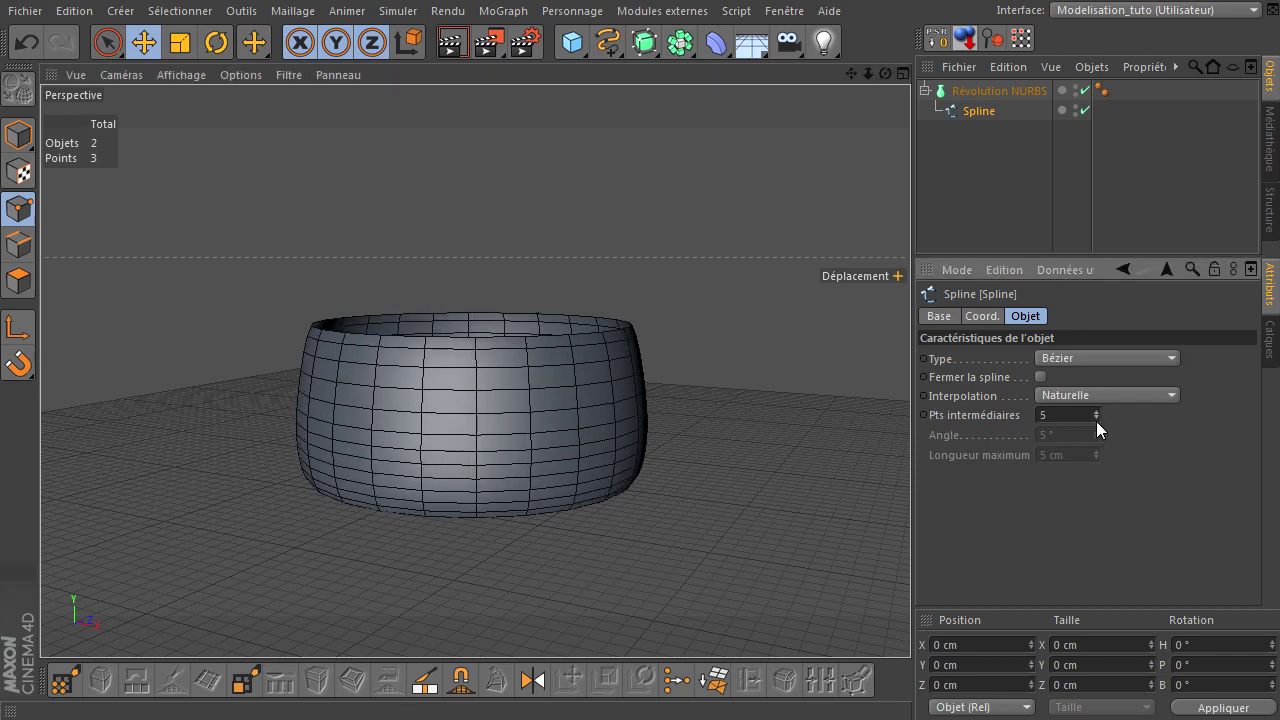
pyautogui.click(1096, 419)
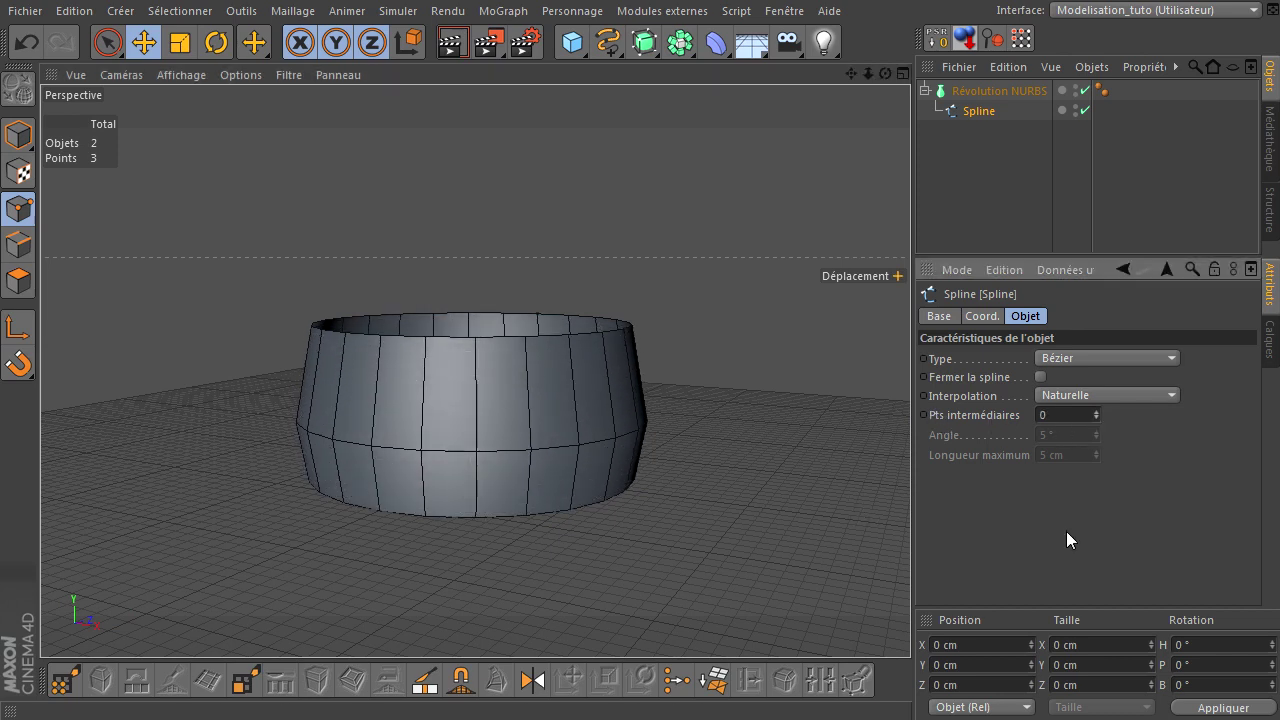
pyautogui.click(1095, 411)
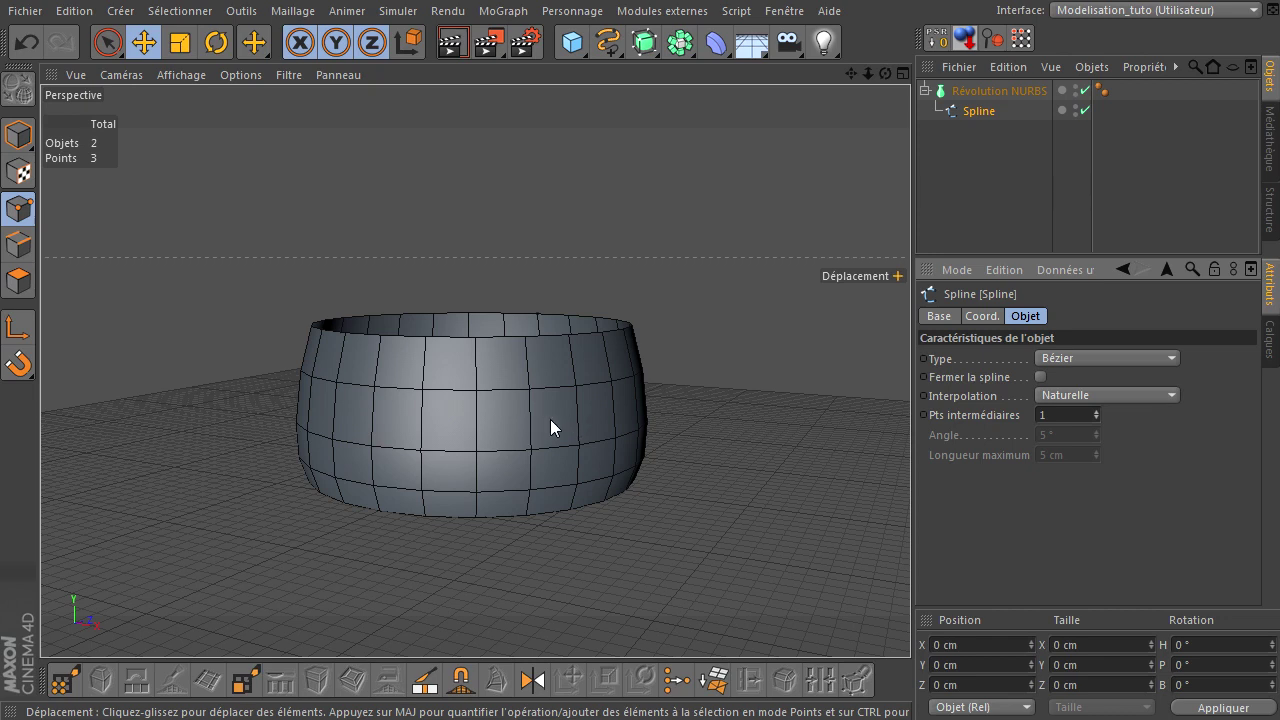
pyautogui.click(1097, 409)
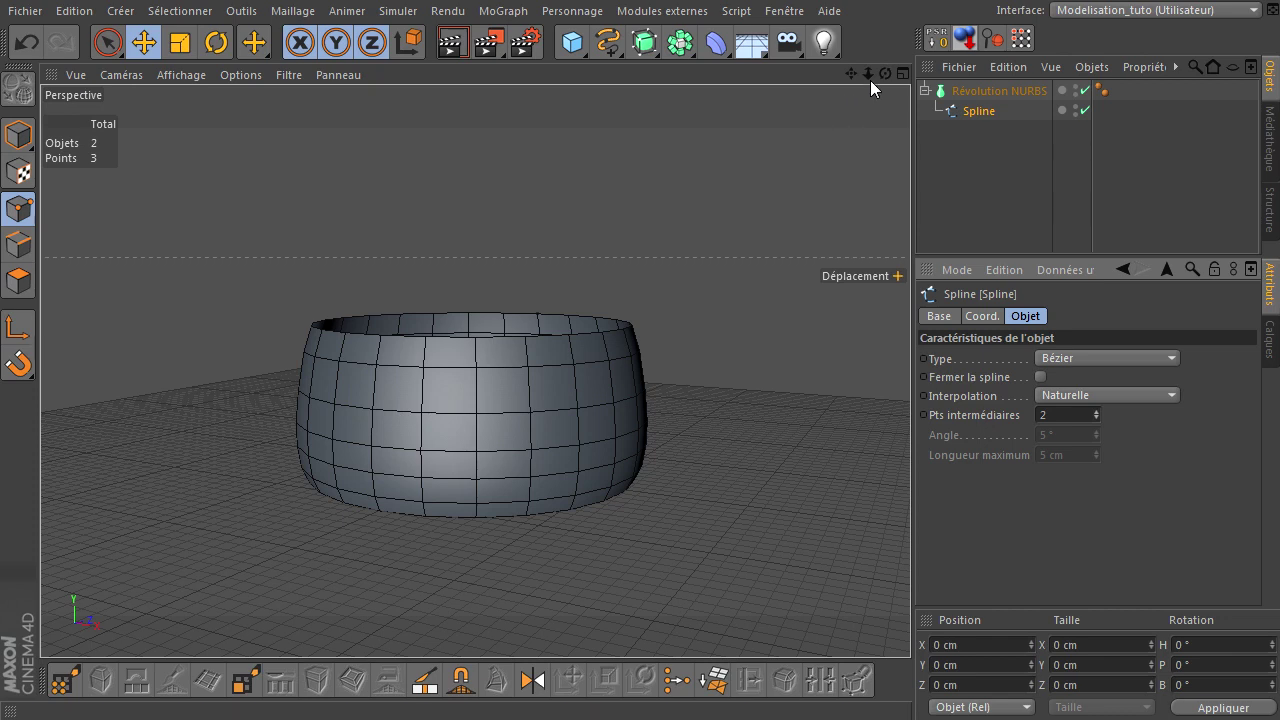
pyautogui.moveTo(886, 74); pyautogui.dragTo(910, 490)
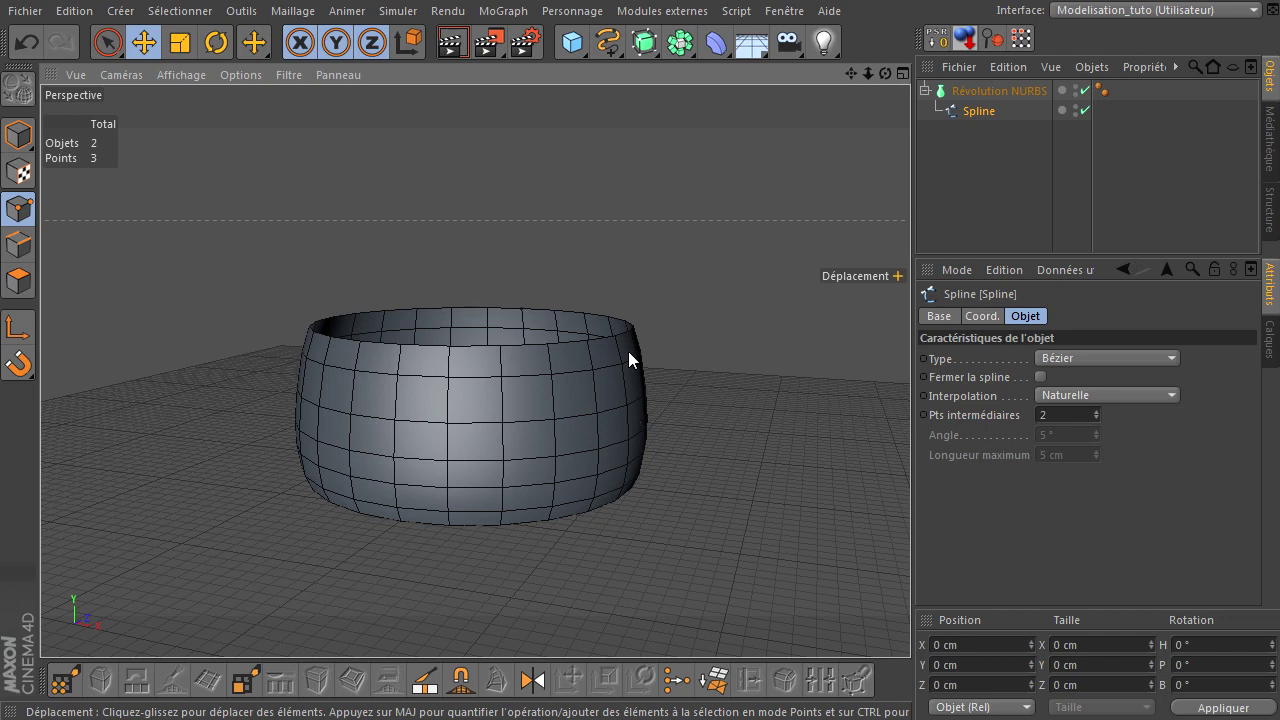
# - Select the Révolution NURBS and press C to convert it into editable polygons
pyautogui.click(1010, 91)
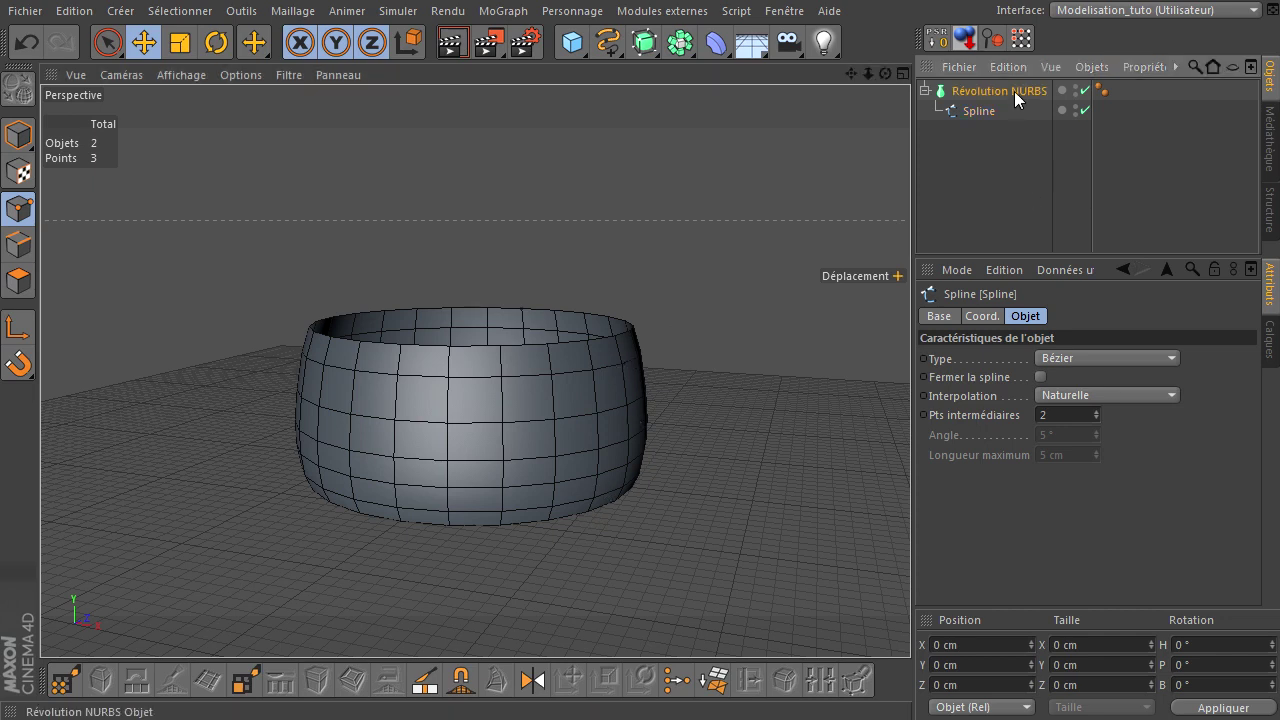
pyautogui.click(975, 111)
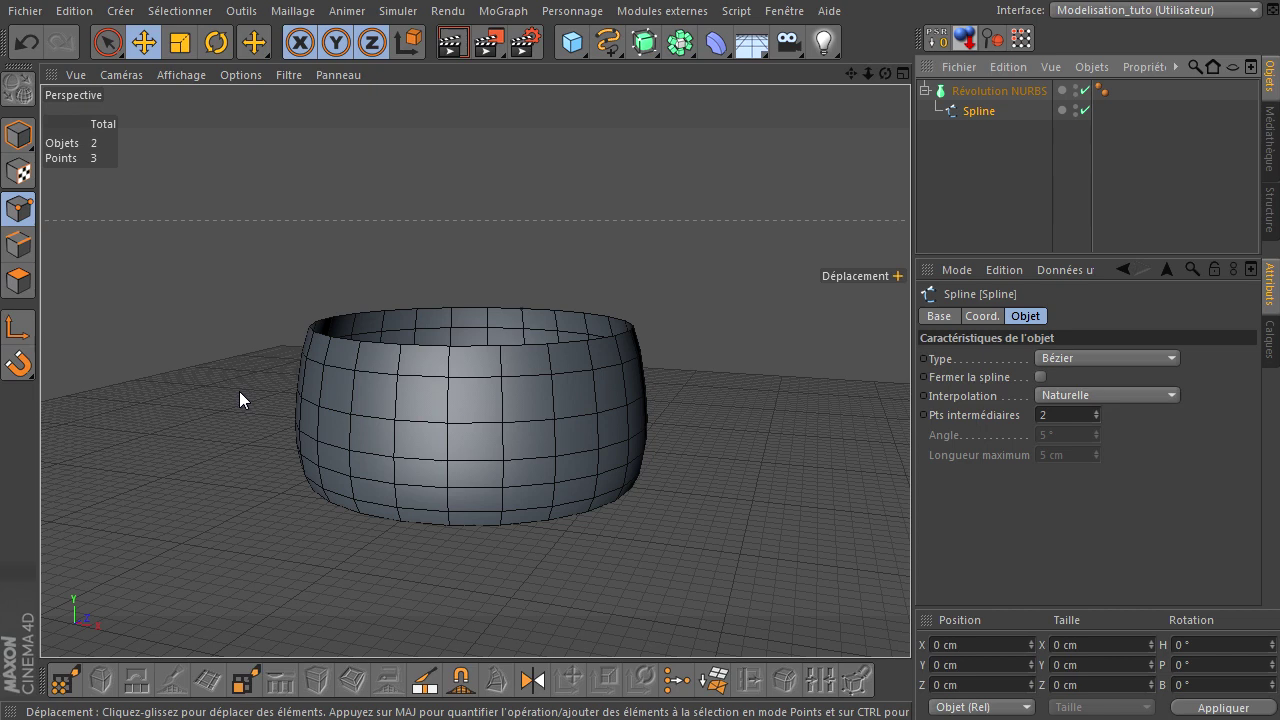
pyautogui.click(1007, 90)
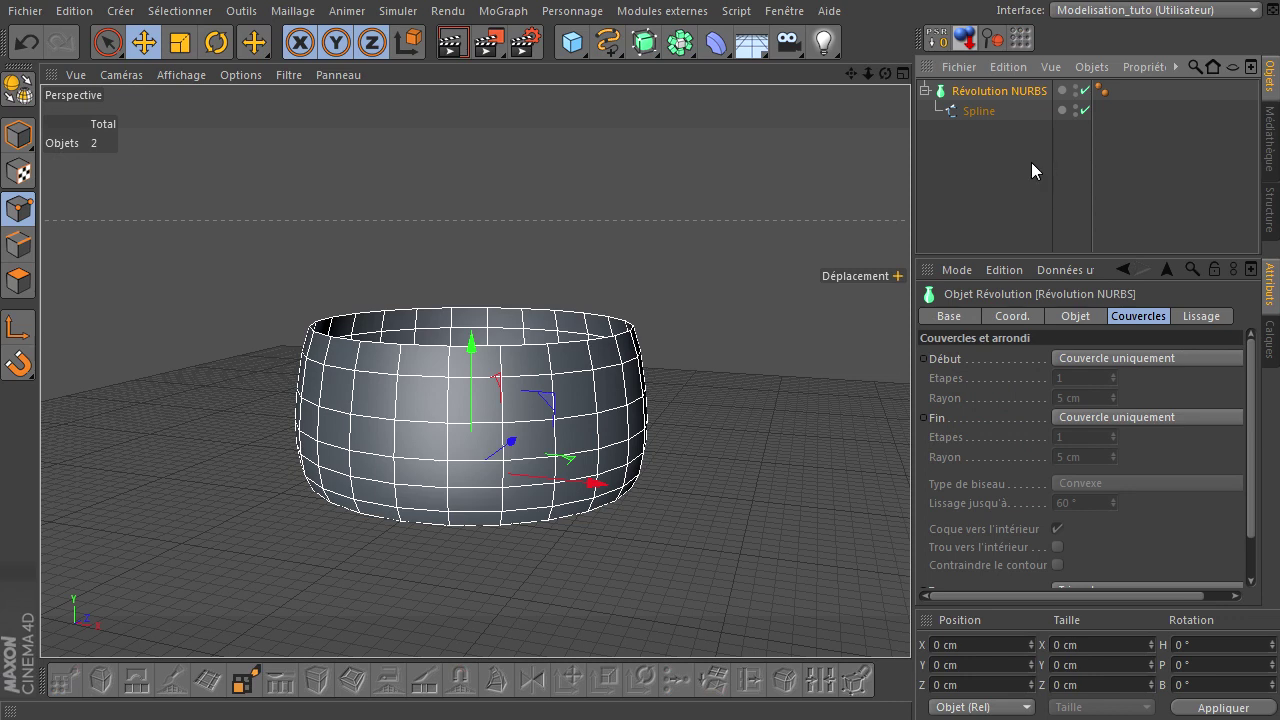
pyautogui.press('c')
pyautogui.press('d')
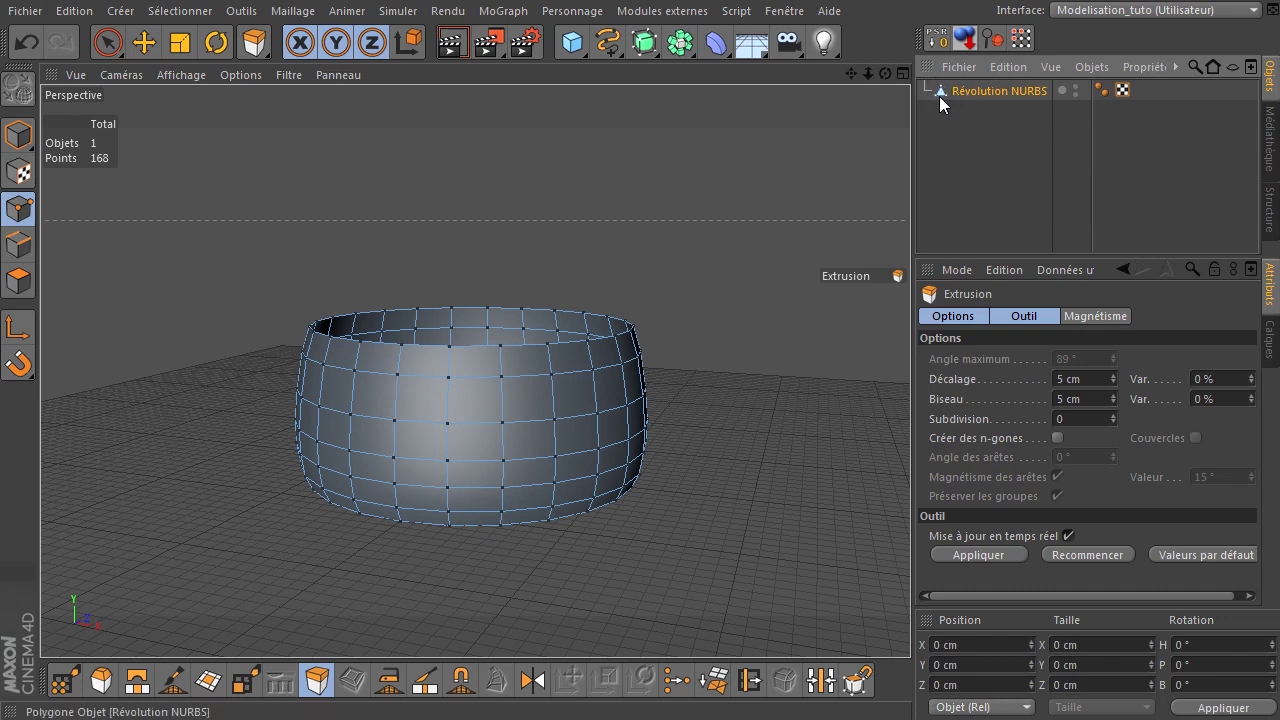
pyautogui.click(1006, 143)
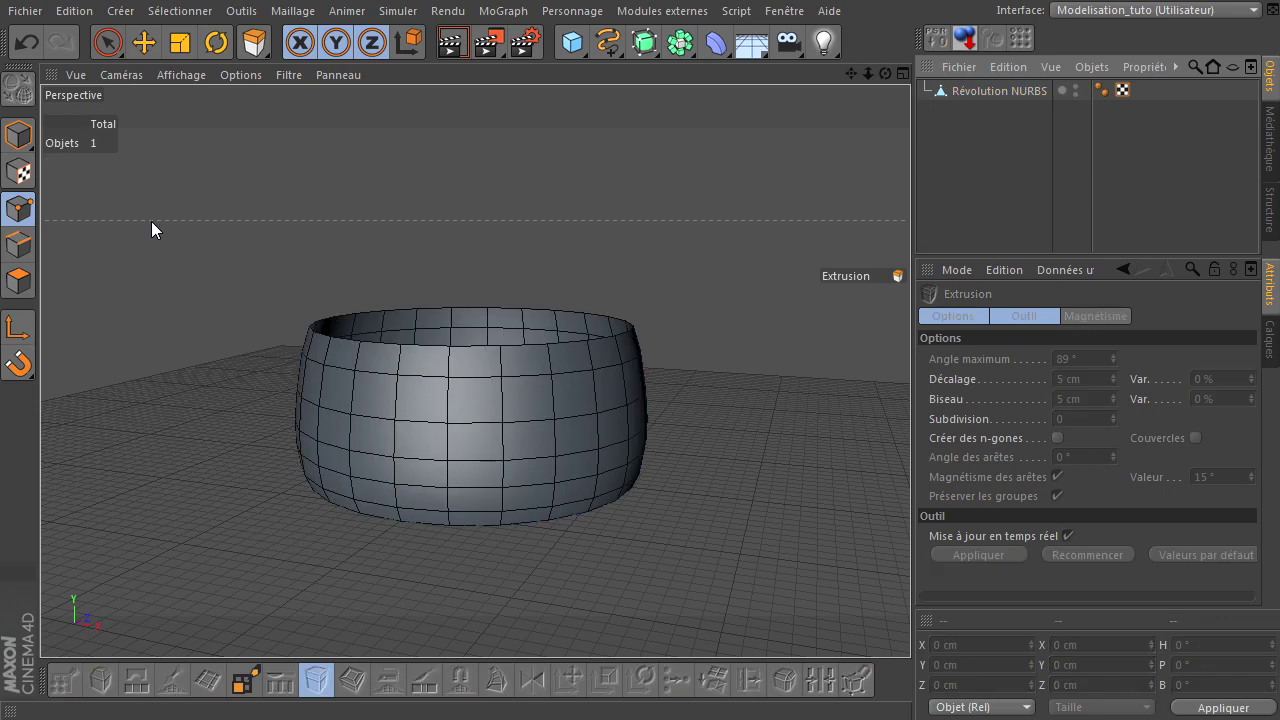
pyautogui.click(18, 134)
pyautogui.click(108, 42)
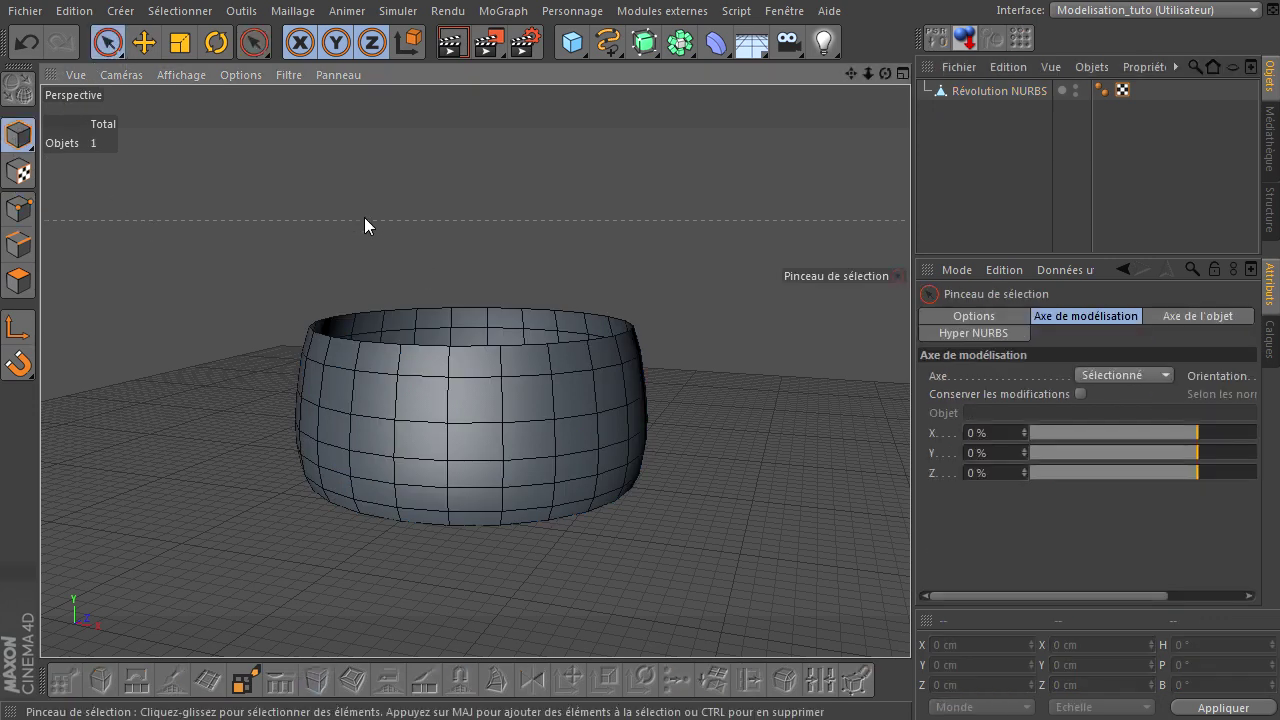
pyautogui.moveTo(885, 74)
pyautogui.mouseDown()
pyautogui.moveTo(910, 490)
pyautogui.moveTo(263, 443)
pyautogui.mouseUp()
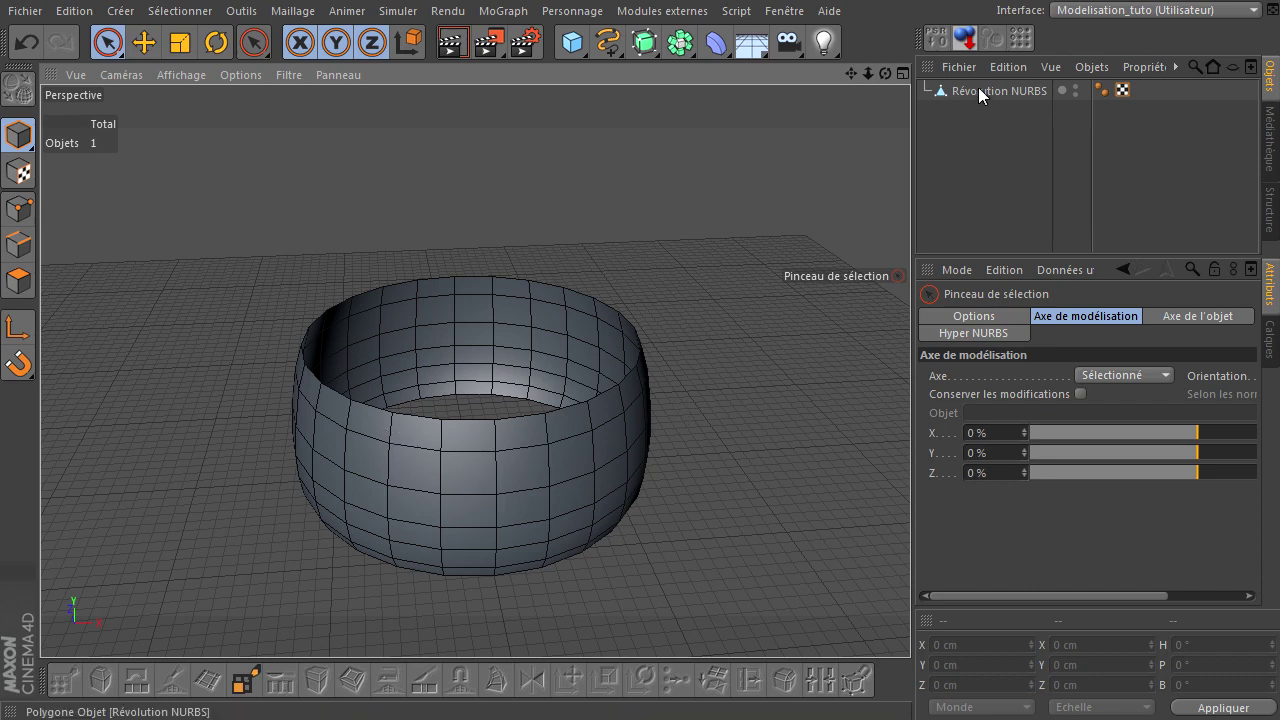
# - Switch to Polygon mode and rename the bowl object 'murs'
pyautogui.click(20, 282)
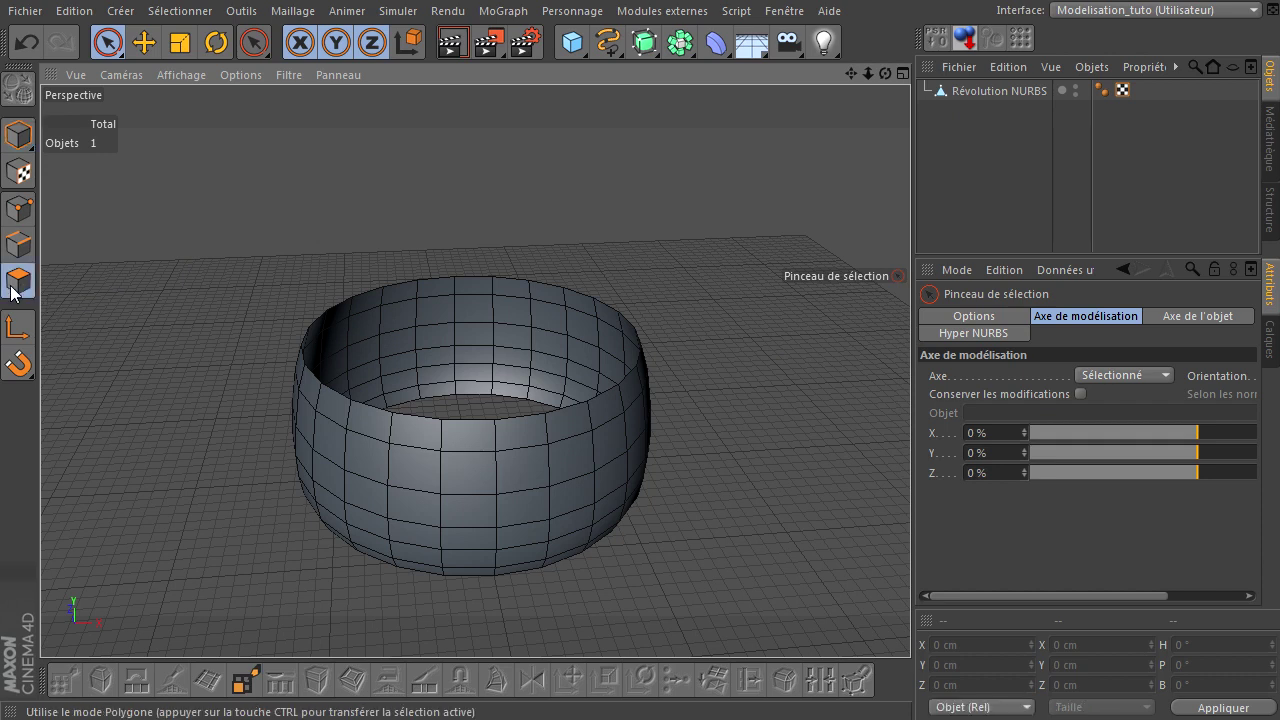
pyautogui.click(977, 97)
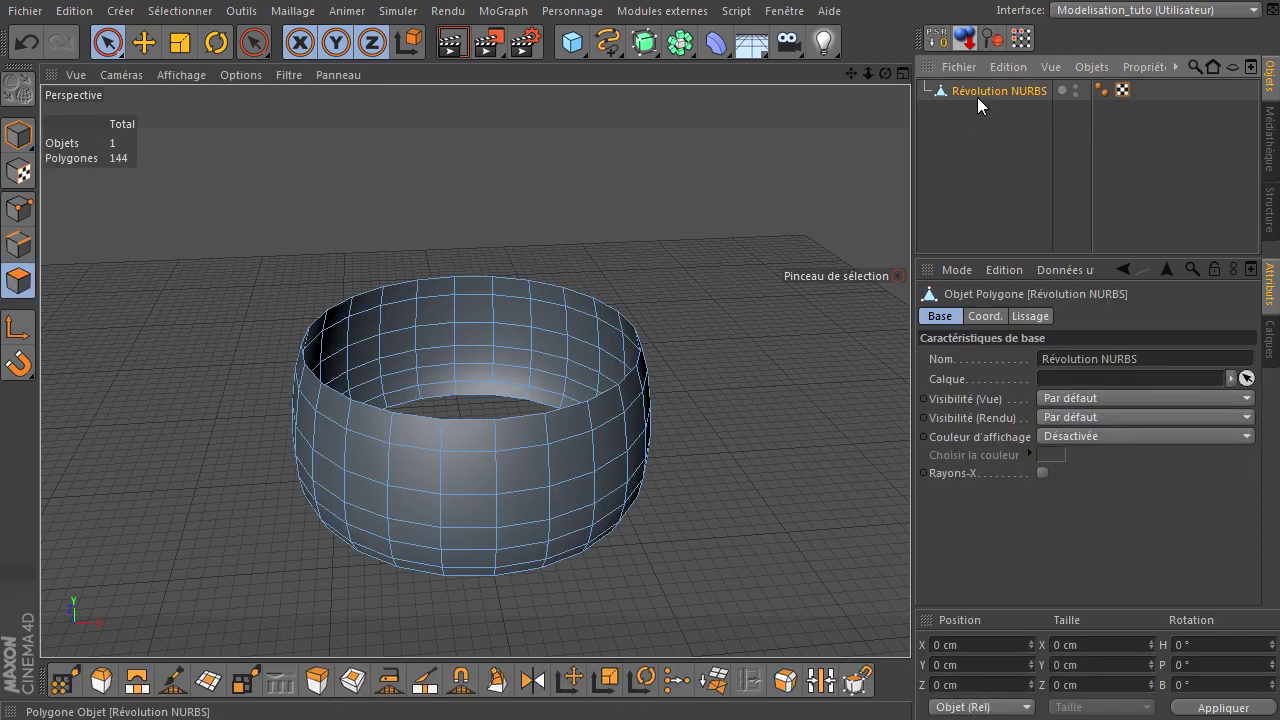
pyautogui.doubleClick(978, 96)
pyautogui.write('murs')
pyautogui.press('Return')
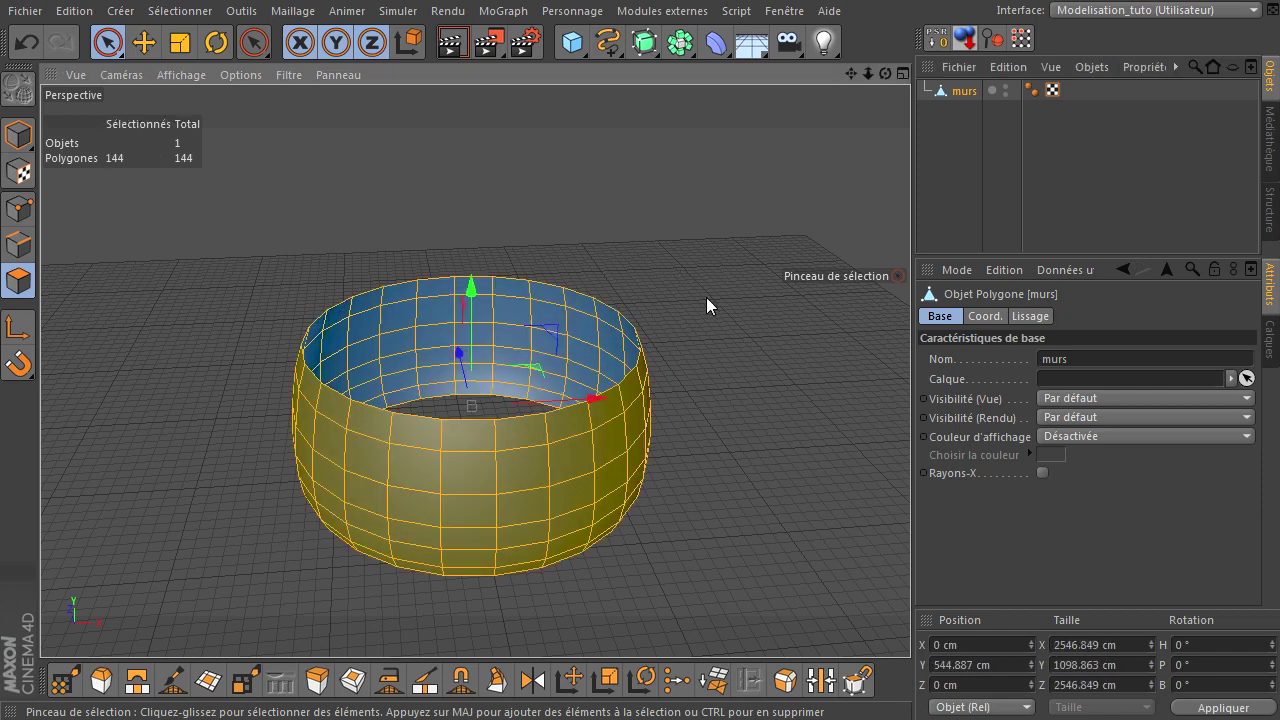
# - Extrude the murs wall polygons 118 cm with a 91° maximum angle, then clear the selection
pyautogui.press('d')
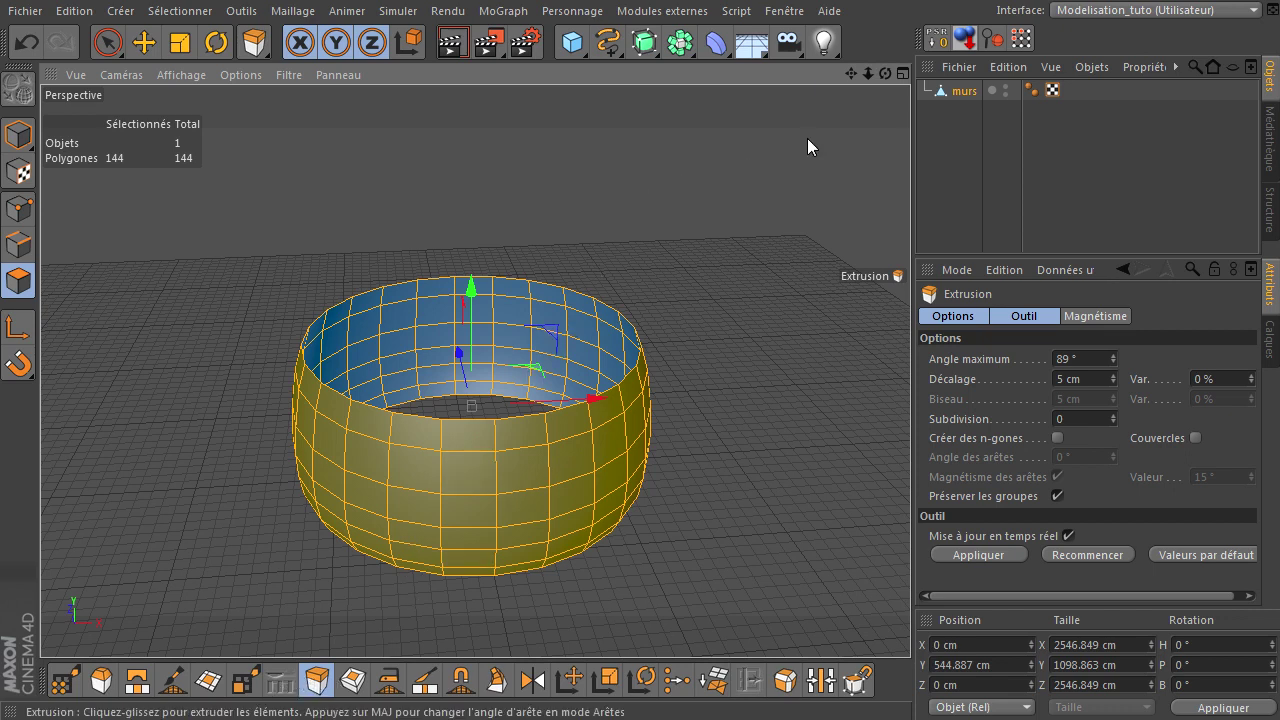
pyautogui.moveTo(847, 75); pyautogui.dragTo(787, 312)
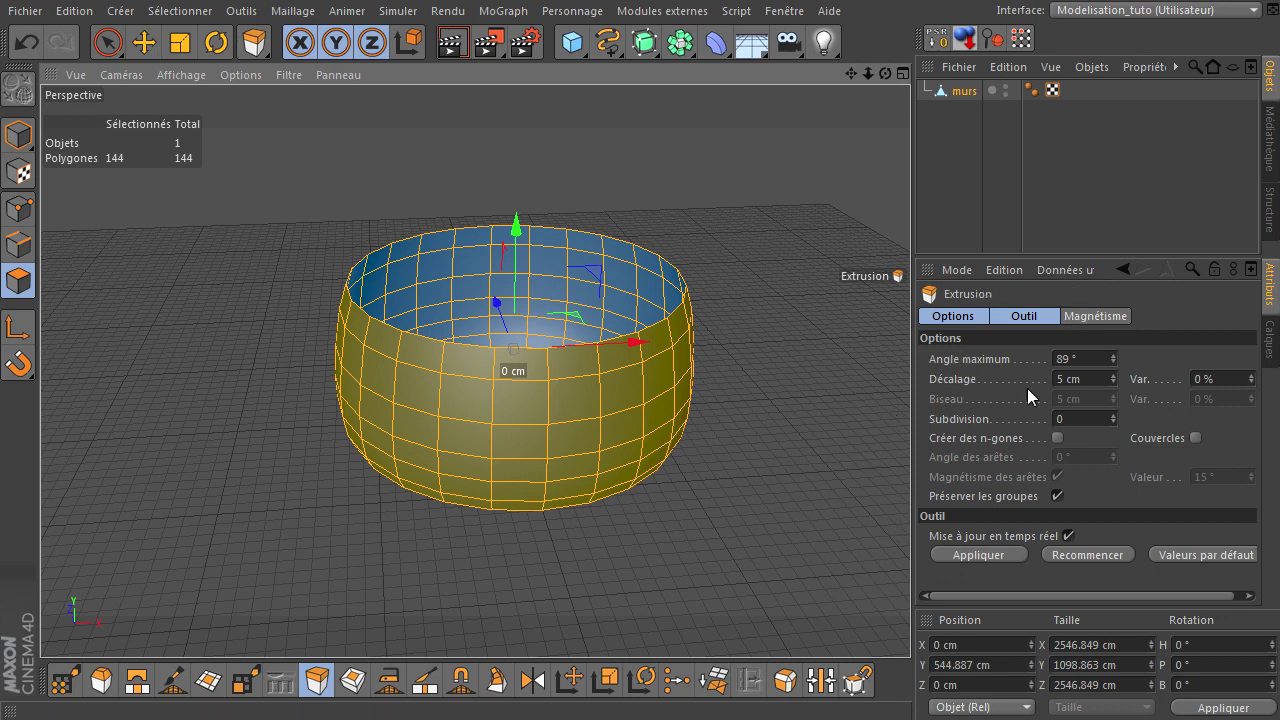
pyautogui.click(1113, 355)
pyautogui.click(1113, 355)
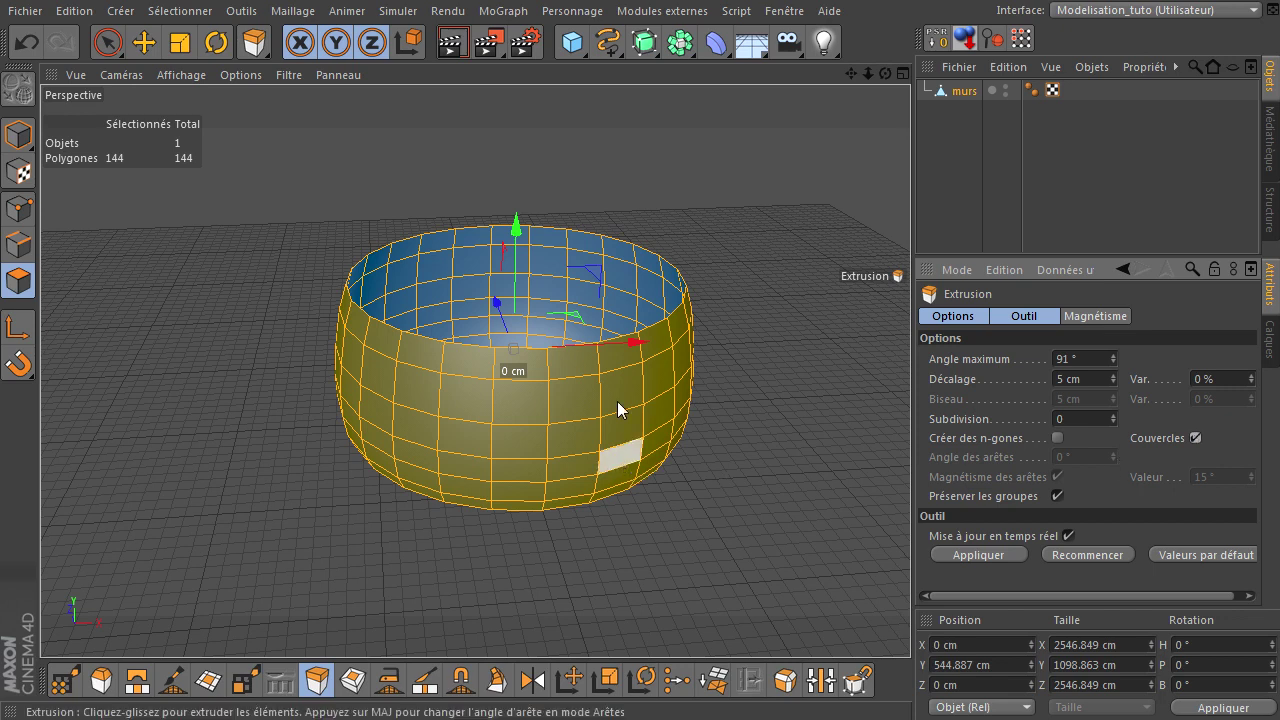
pyautogui.scroll(1, 716, 417)
pyautogui.scroll(2, 716, 417)
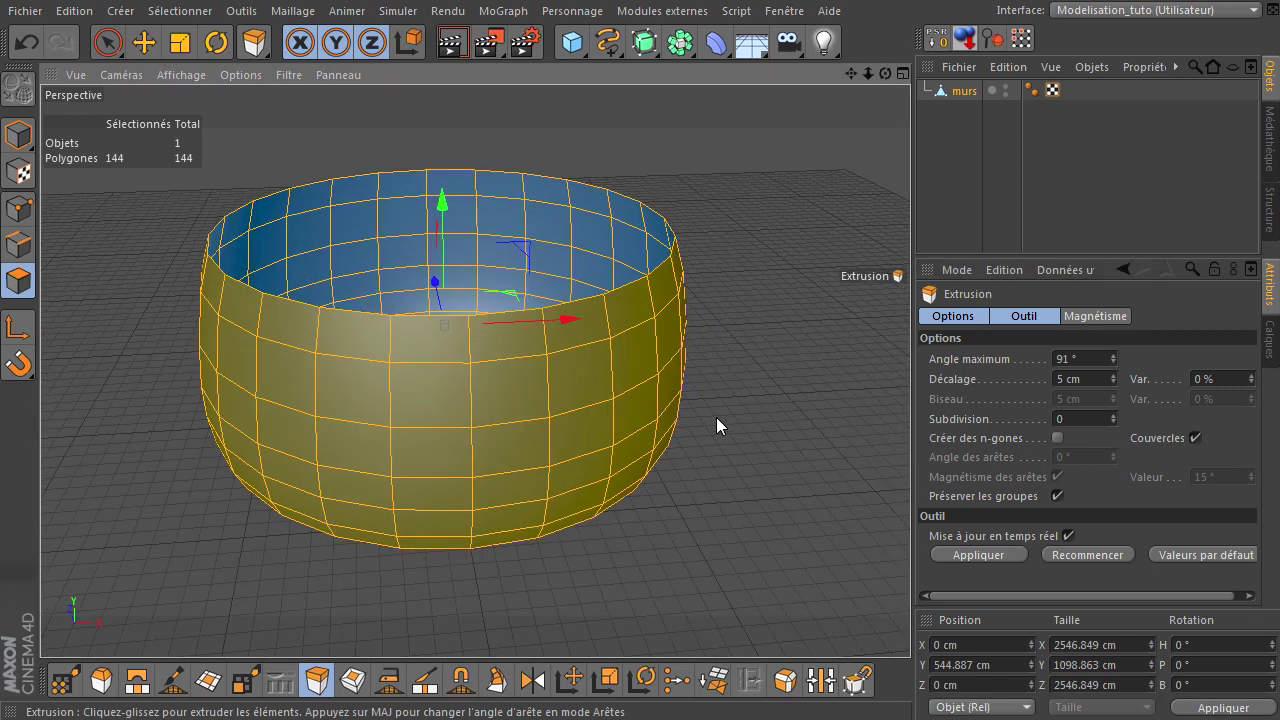
pyautogui.scroll(2, 716, 417)
pyautogui.moveTo(851, 73); pyautogui.dragTo(910, 490)
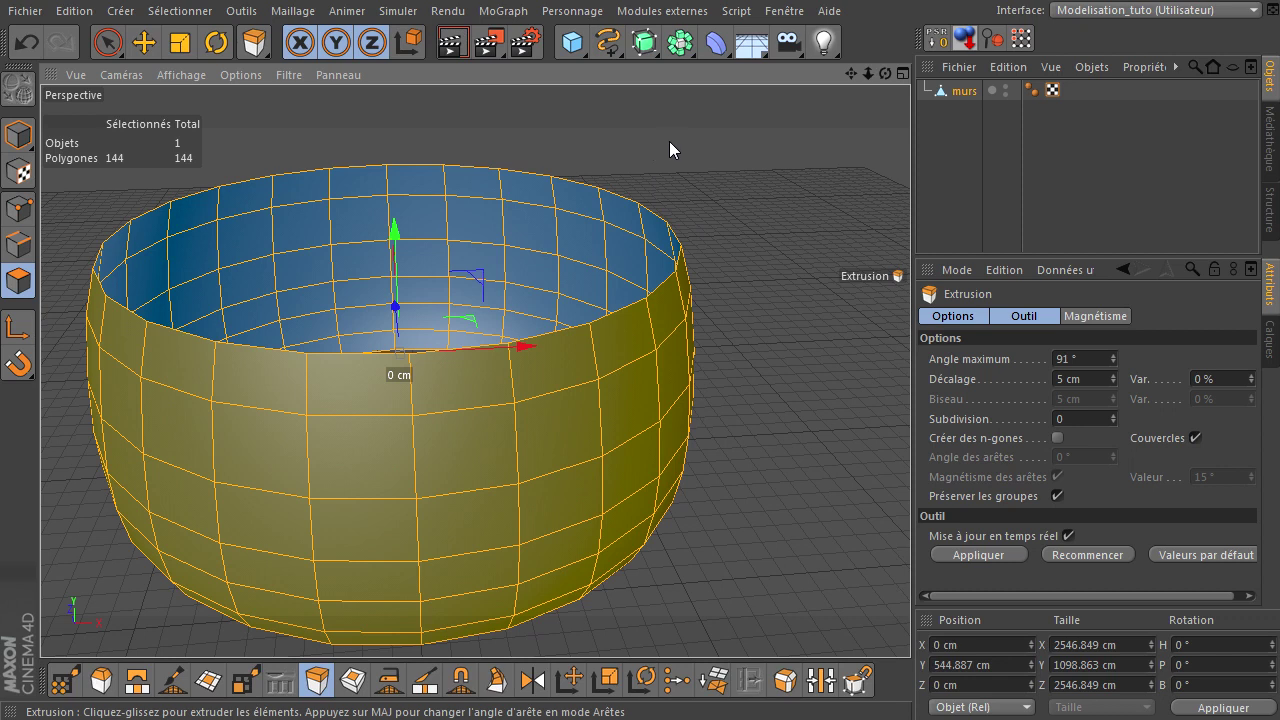
pyautogui.moveTo(673, 143); pyautogui.dragTo(910, 490)
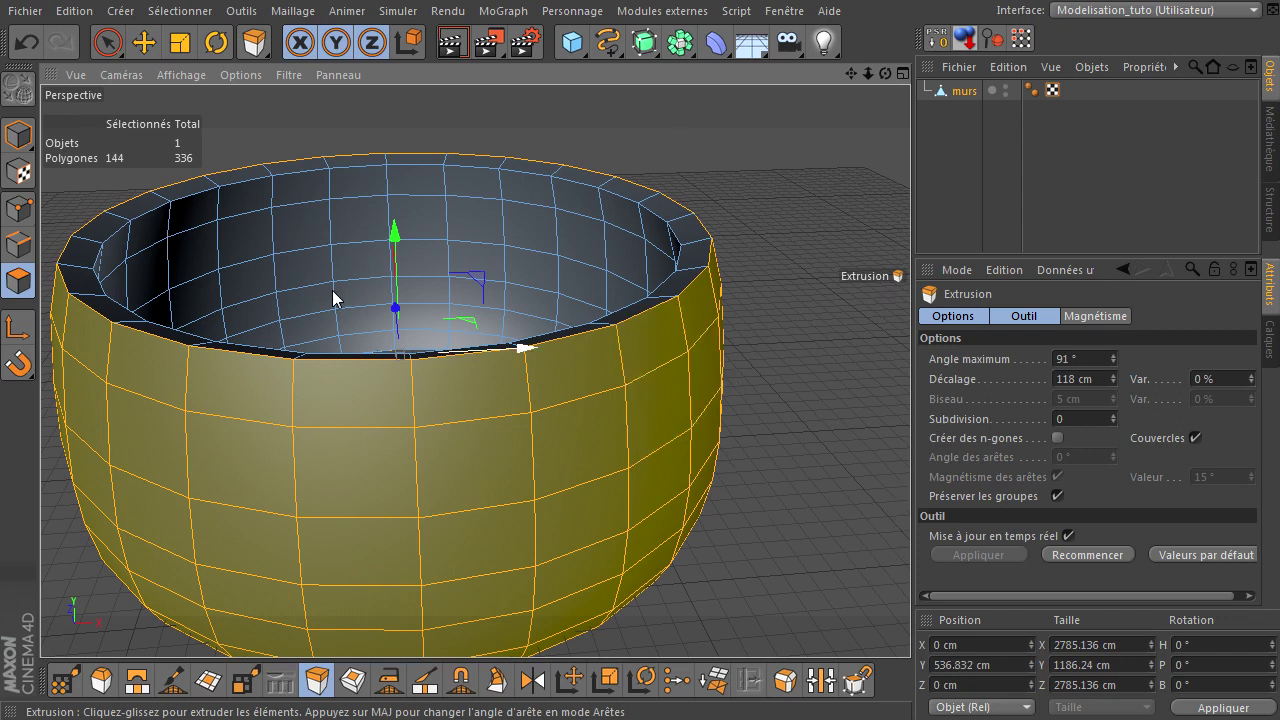
pyautogui.click(112, 48)
pyautogui.click(775, 190)
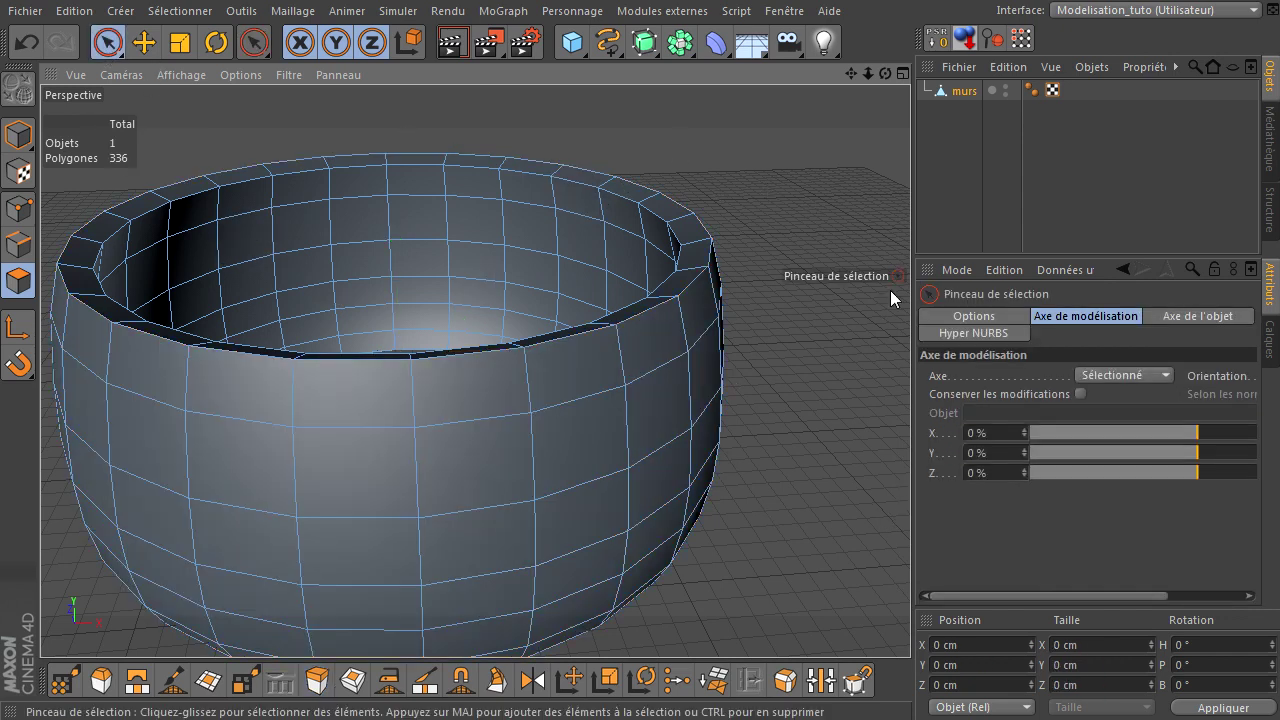
# - Uncheck Couvercles on the Extrude tool and view the thick-walled bowl from below
pyautogui.press('d')
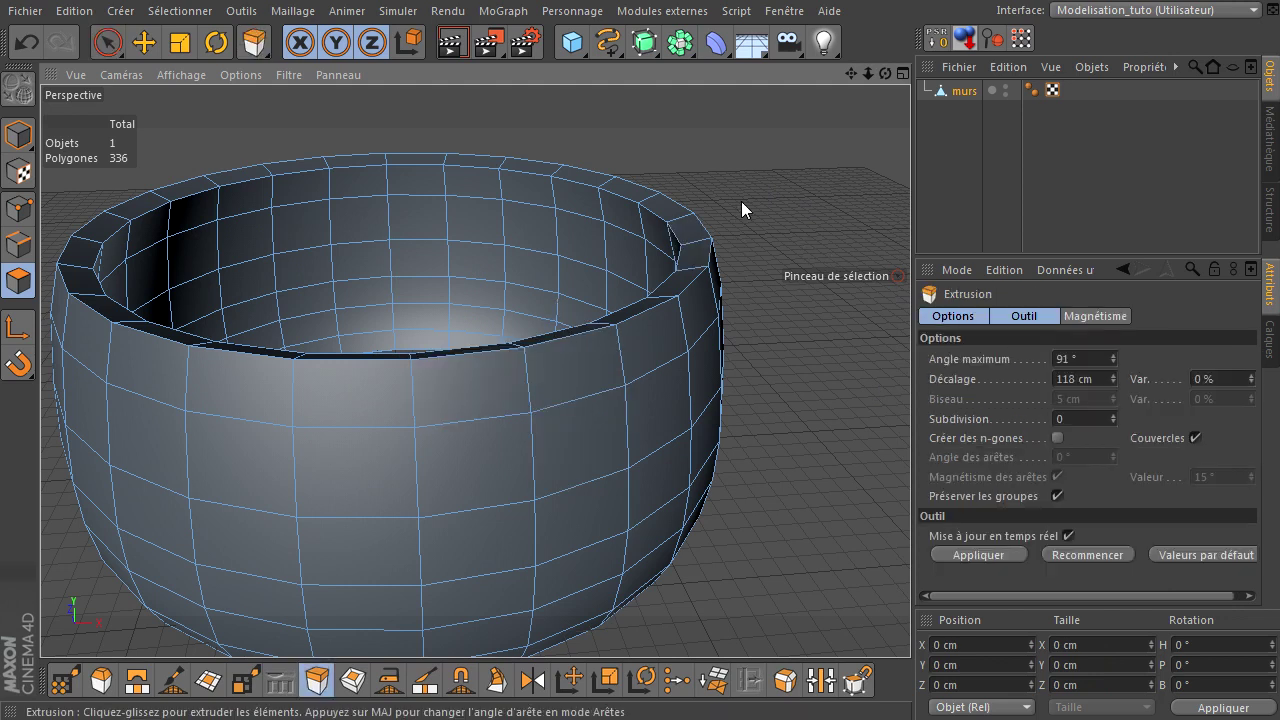
pyautogui.click(1195, 438)
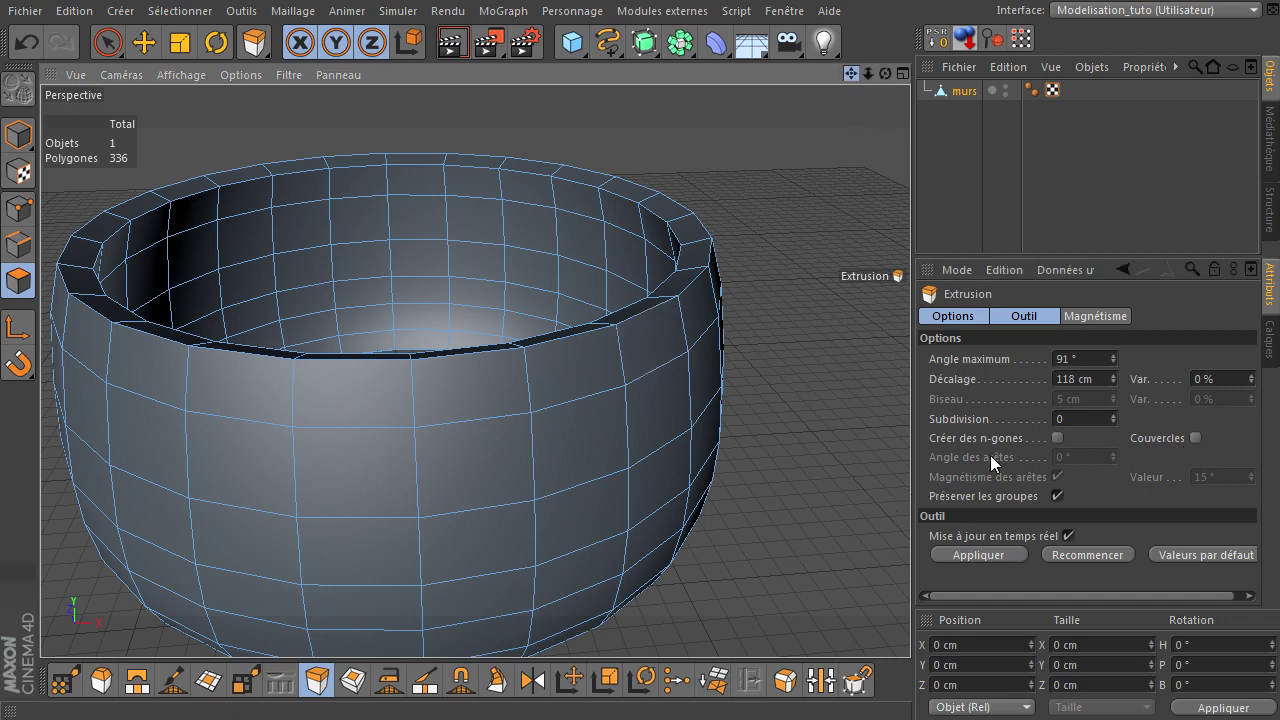
pyautogui.hotkey('ctrl', 'shift', 'z')
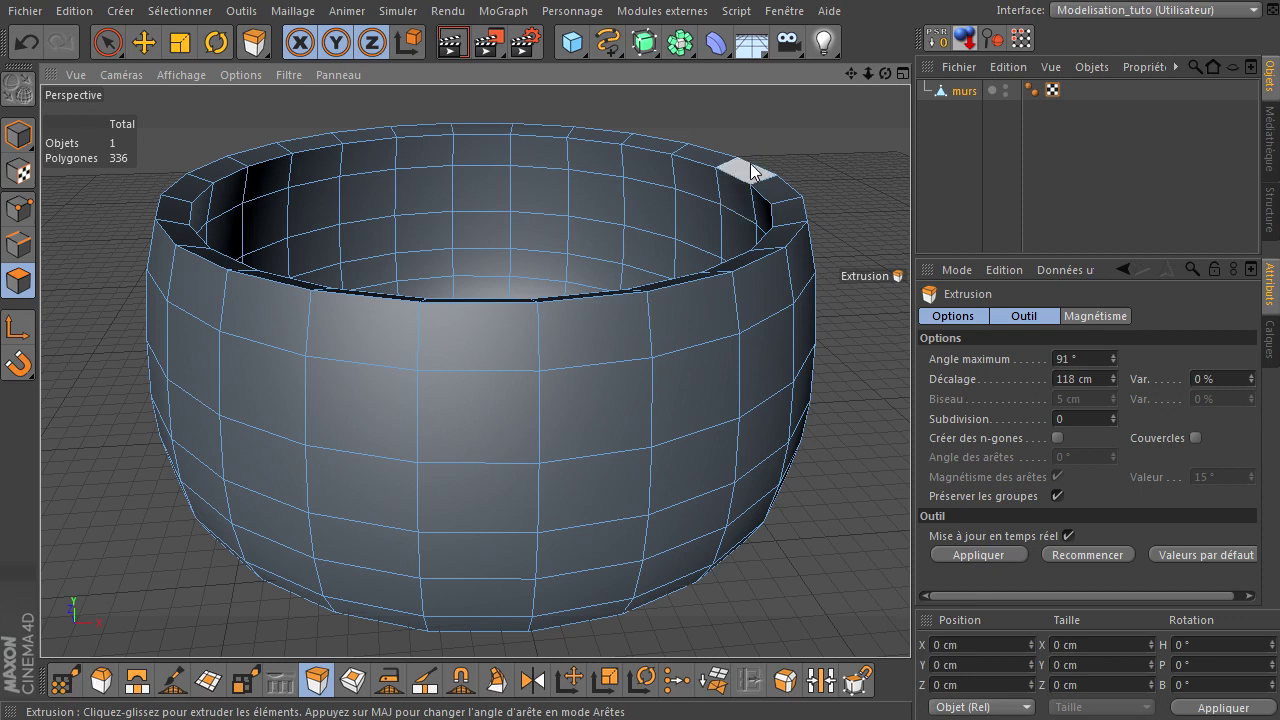
pyautogui.moveTo(886, 74)
pyautogui.mouseDown()
pyautogui.moveTo(910, 501)
pyautogui.moveTo(905, 478)
pyautogui.mouseUp()
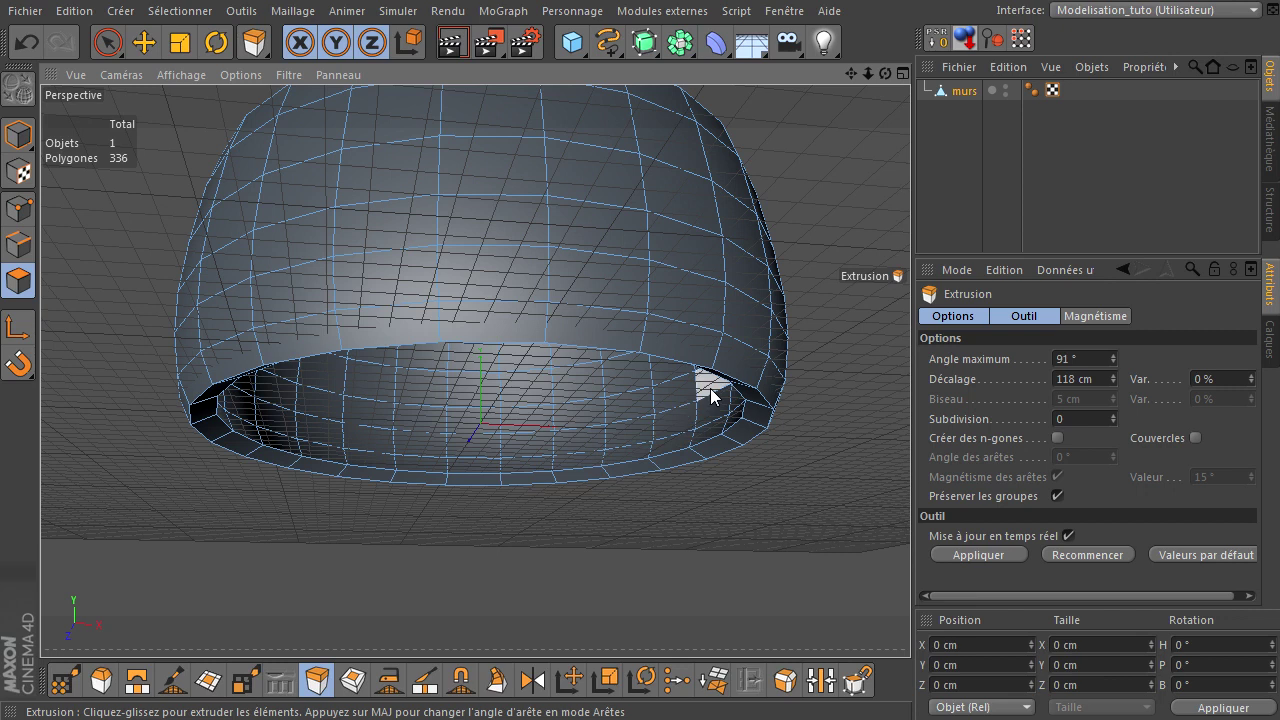
# - In Edges mode, loop-select the bottom rim edge loop of murs
pyautogui.click(32, 248)
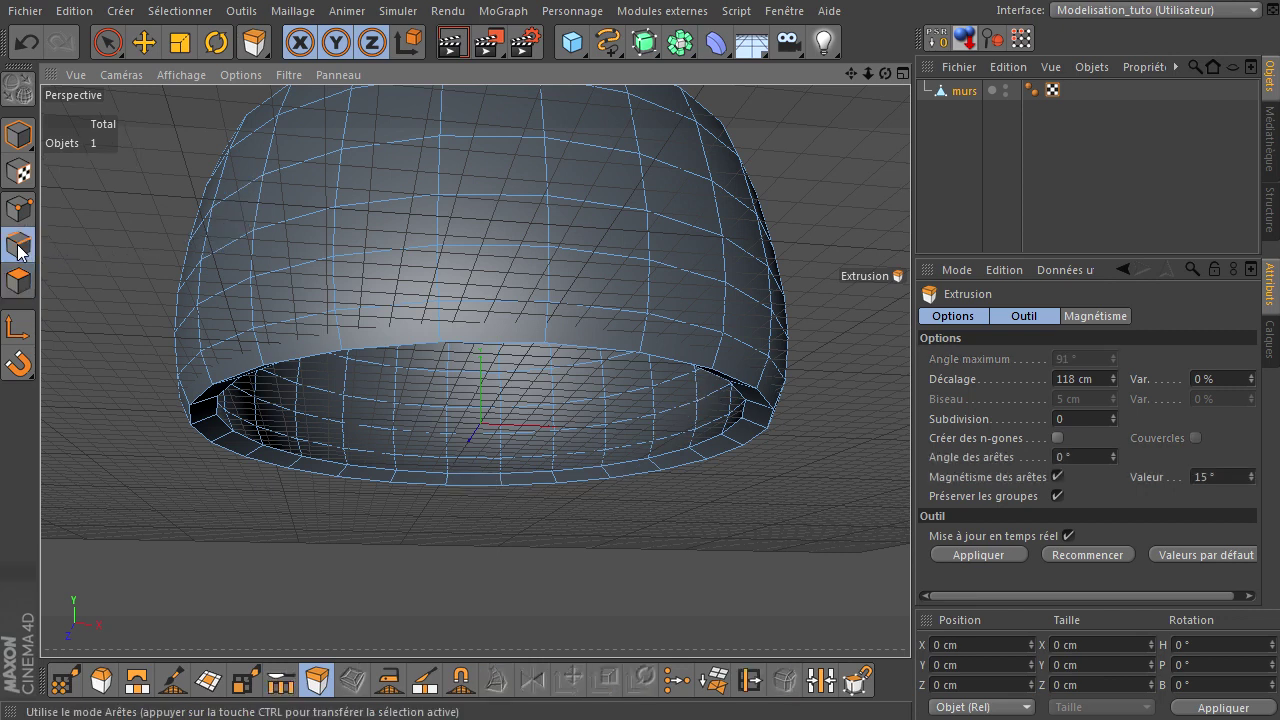
pyautogui.click(960, 91)
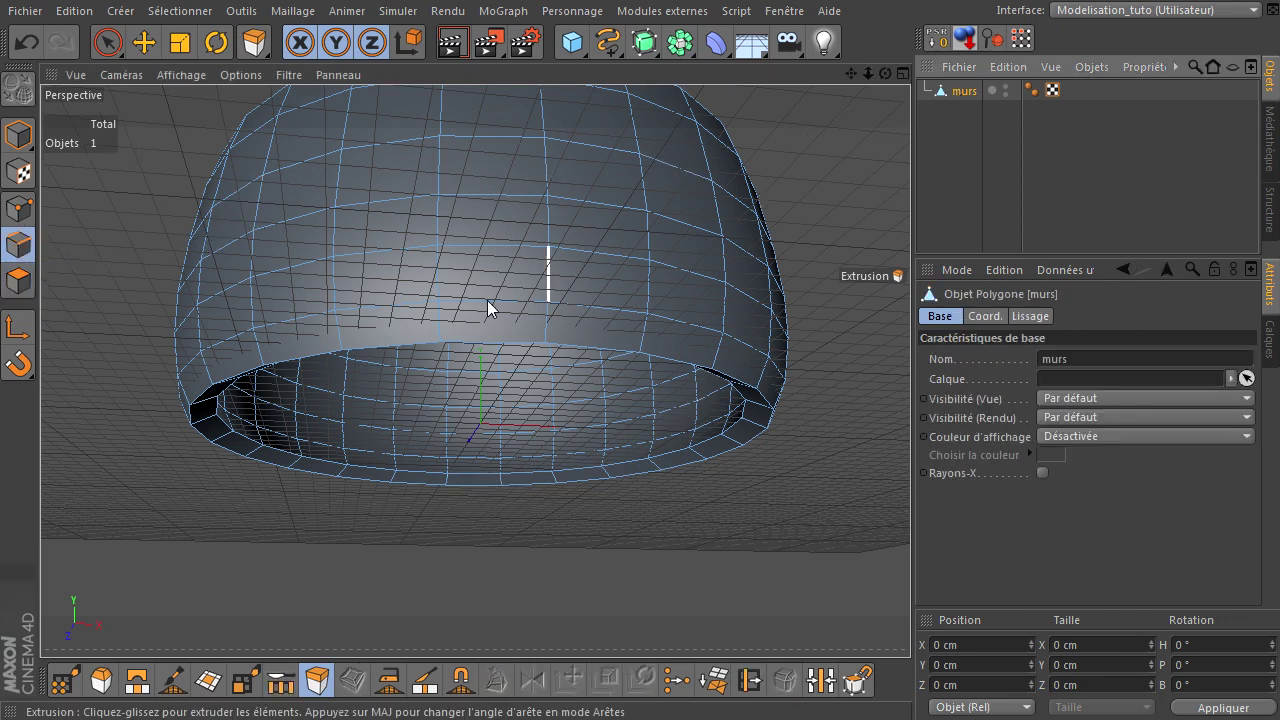
pyautogui.press('u')
pyautogui.press('l')
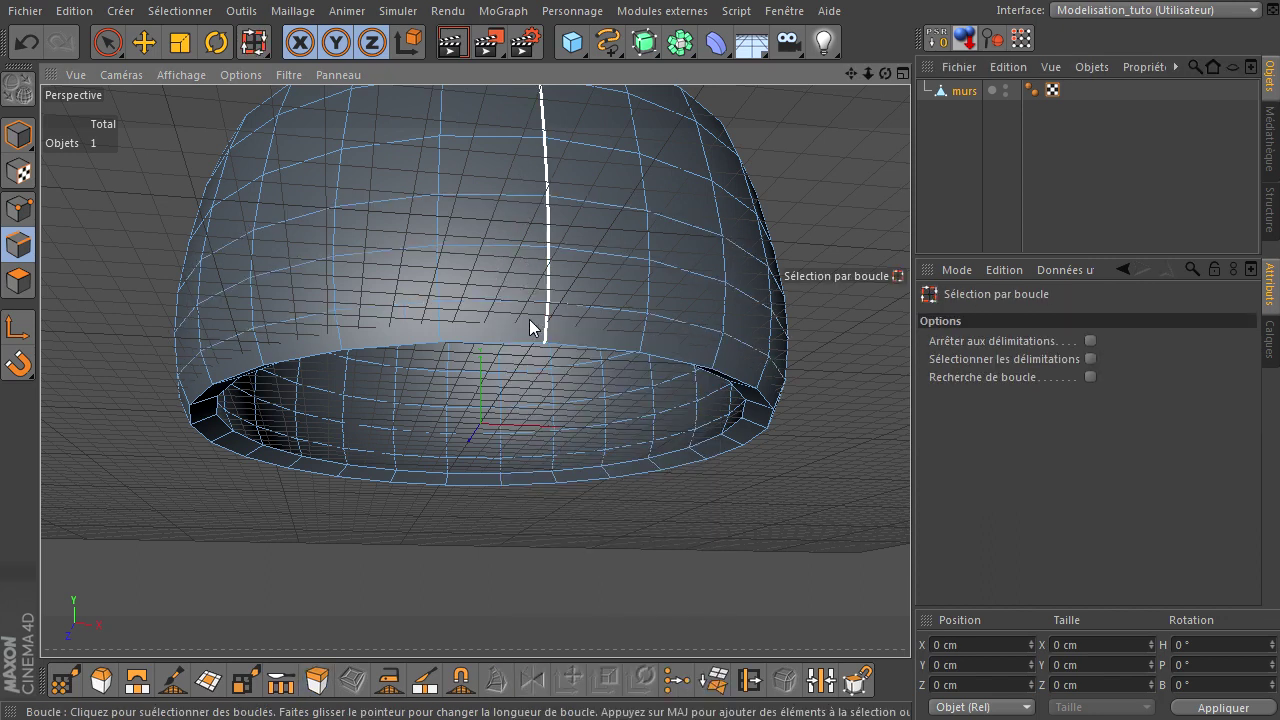
pyautogui.click(516, 469)
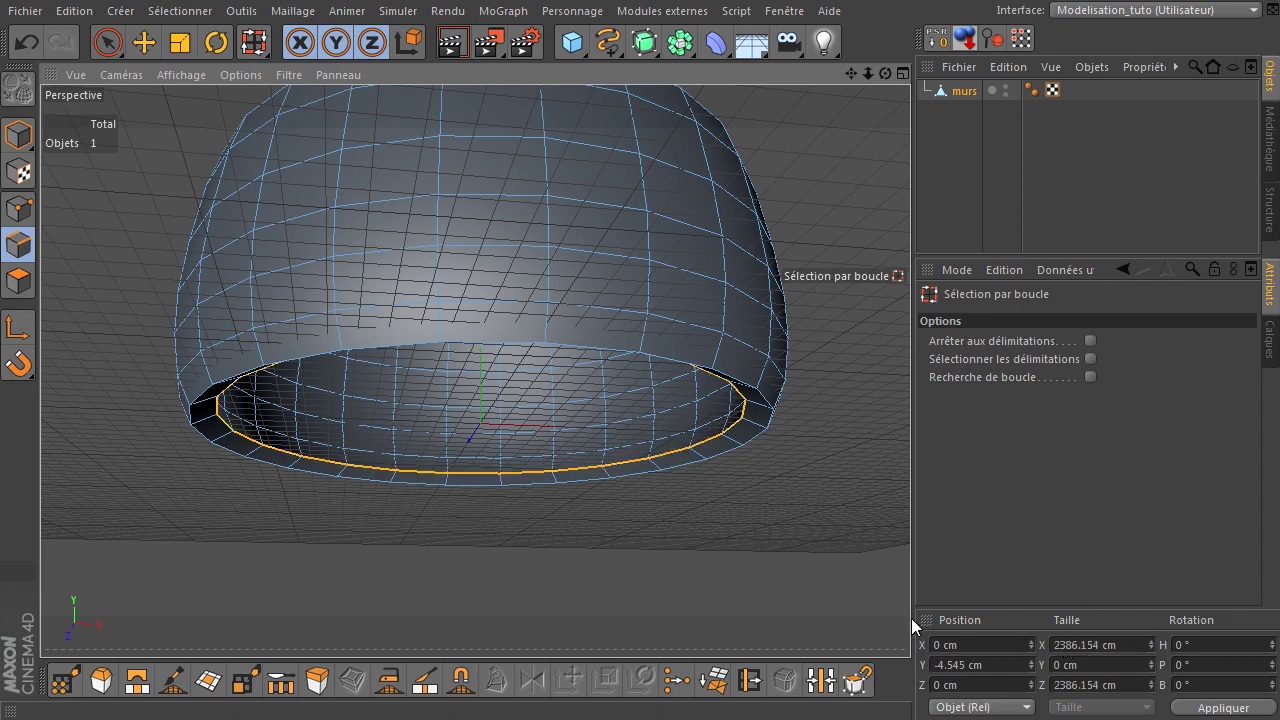
# - In the Droite view, move the rim loop down about 54 cm and deselect it
pyautogui.middleClick(613, 529)
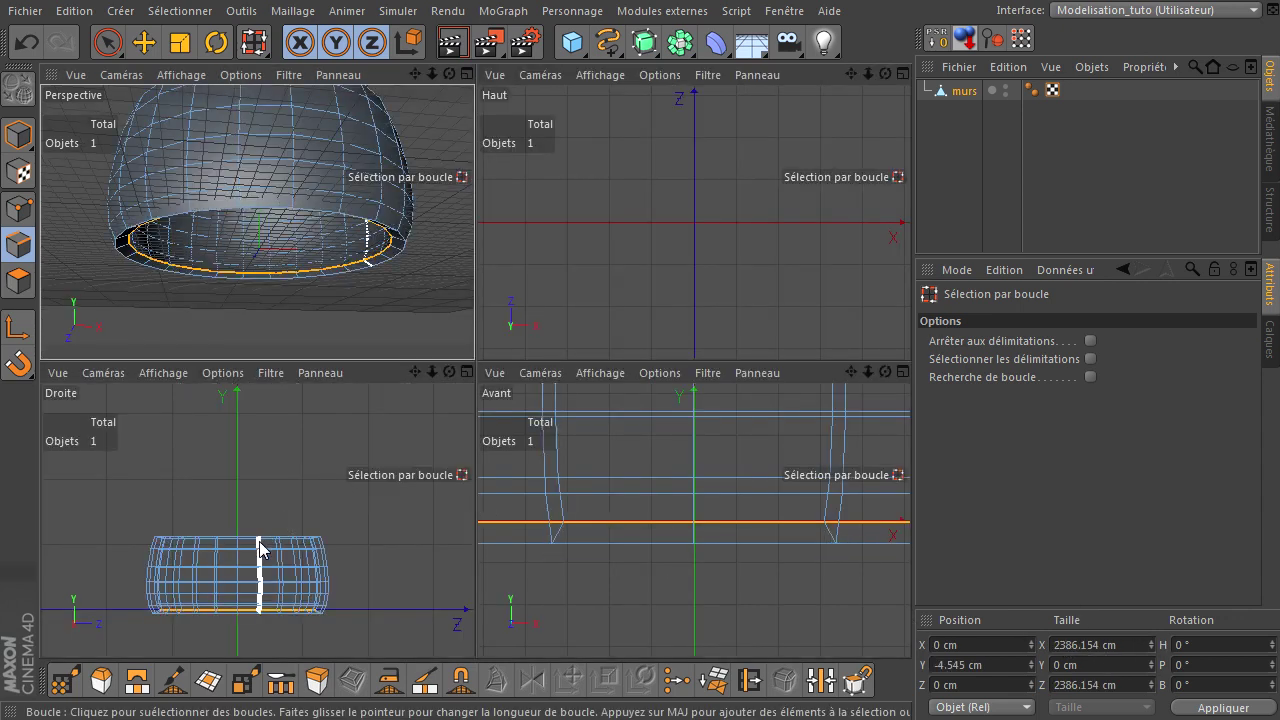
pyautogui.middleClick(259, 547)
pyautogui.press('h')
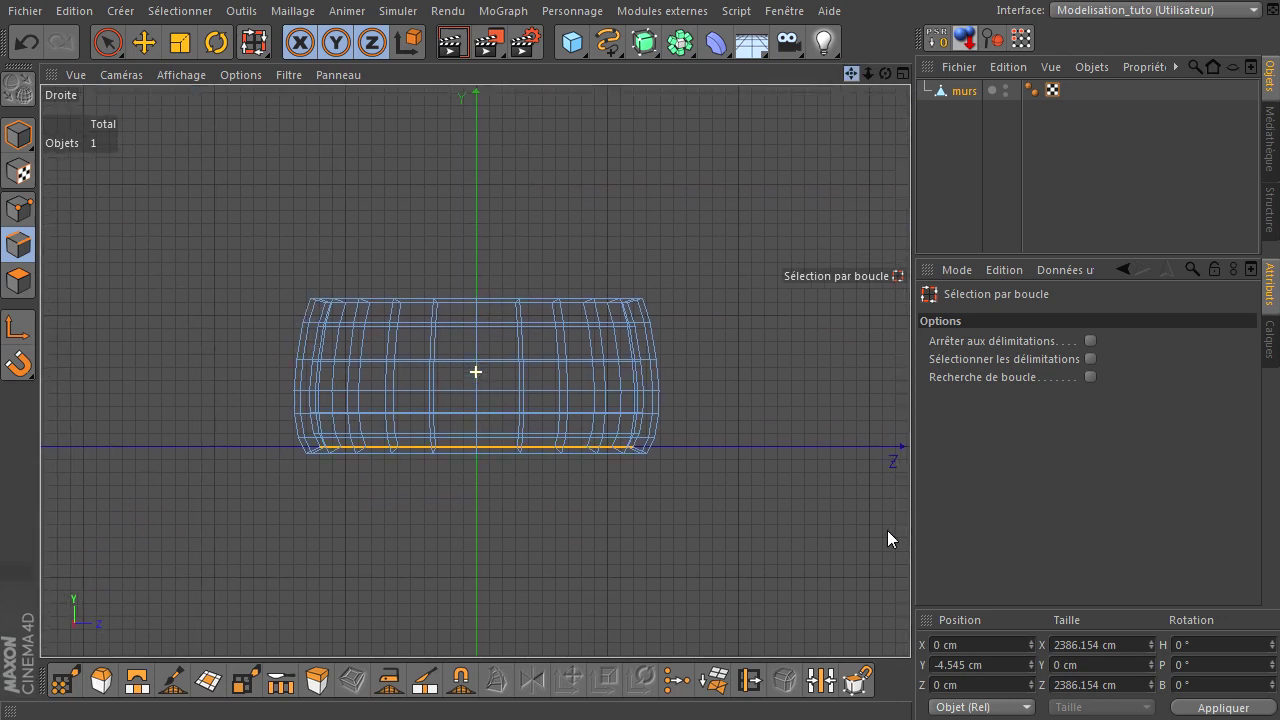
pyautogui.scroll(1, 440, 478)
pyautogui.scroll(2, 417, 469)
pyautogui.scroll(2, 417, 469)
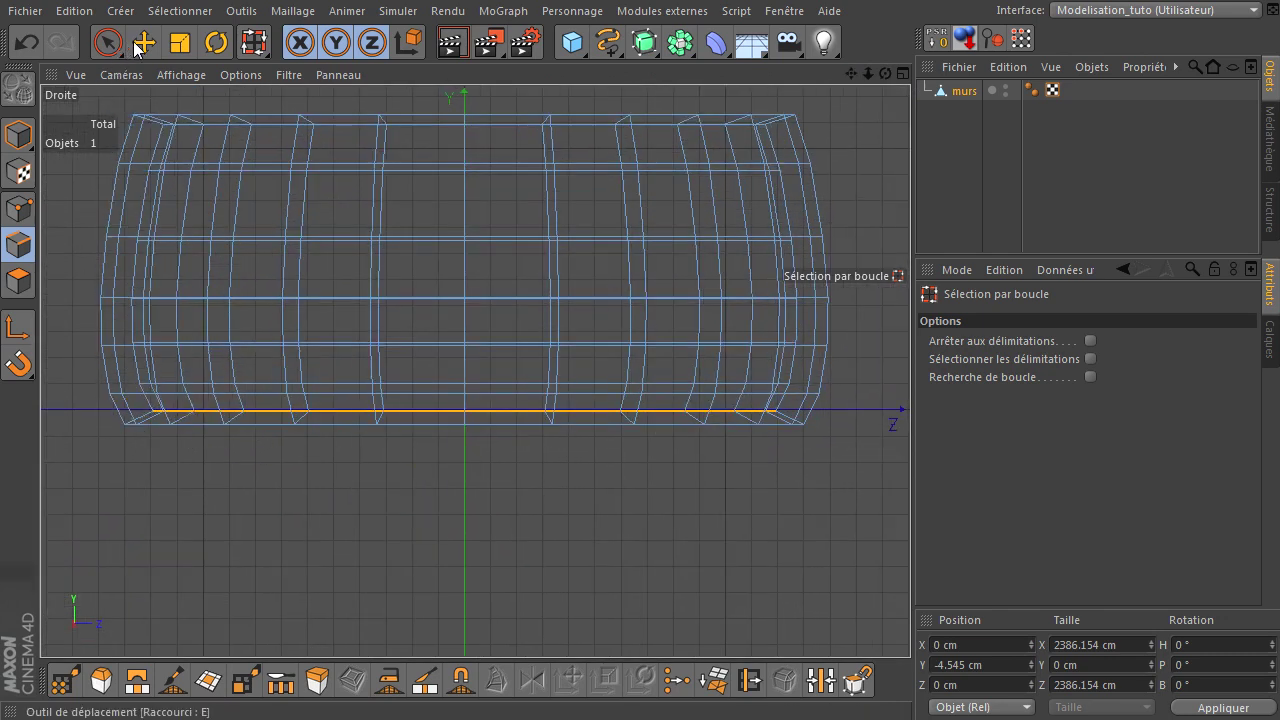
pyautogui.click(140, 46)
pyautogui.moveTo(467, 300); pyautogui.dragTo(468, 313)
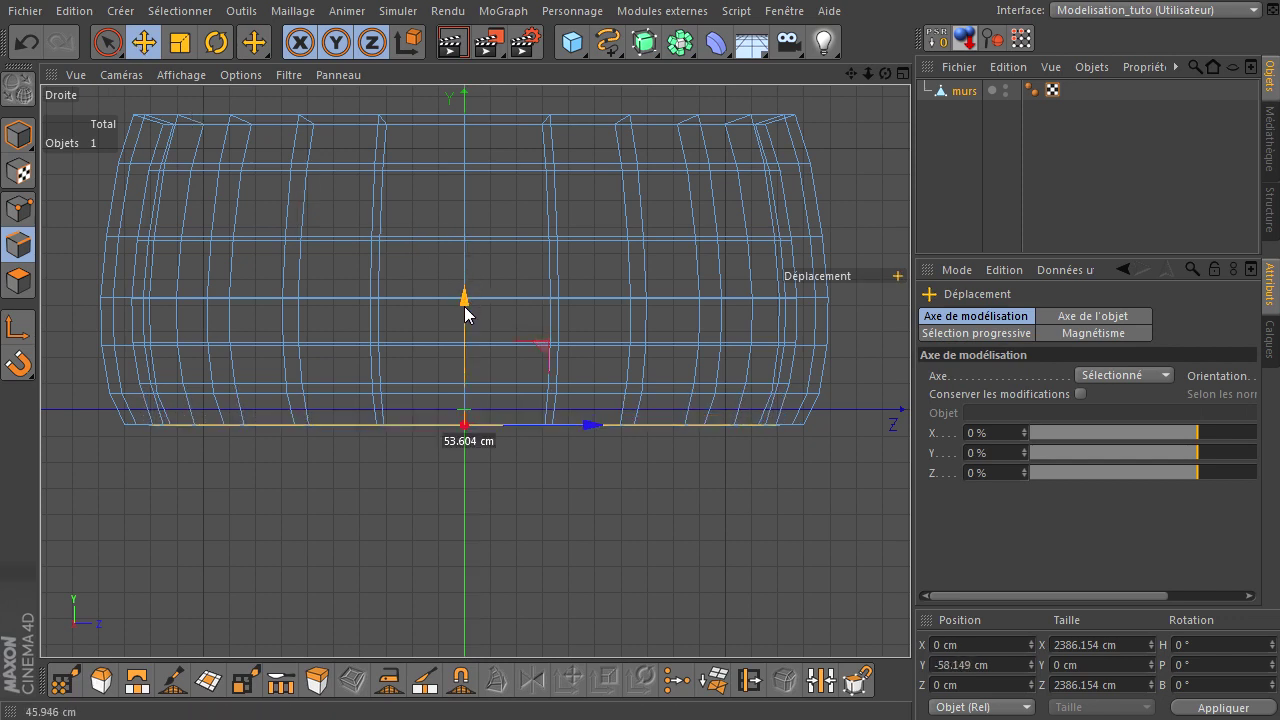
pyautogui.click(563, 501)
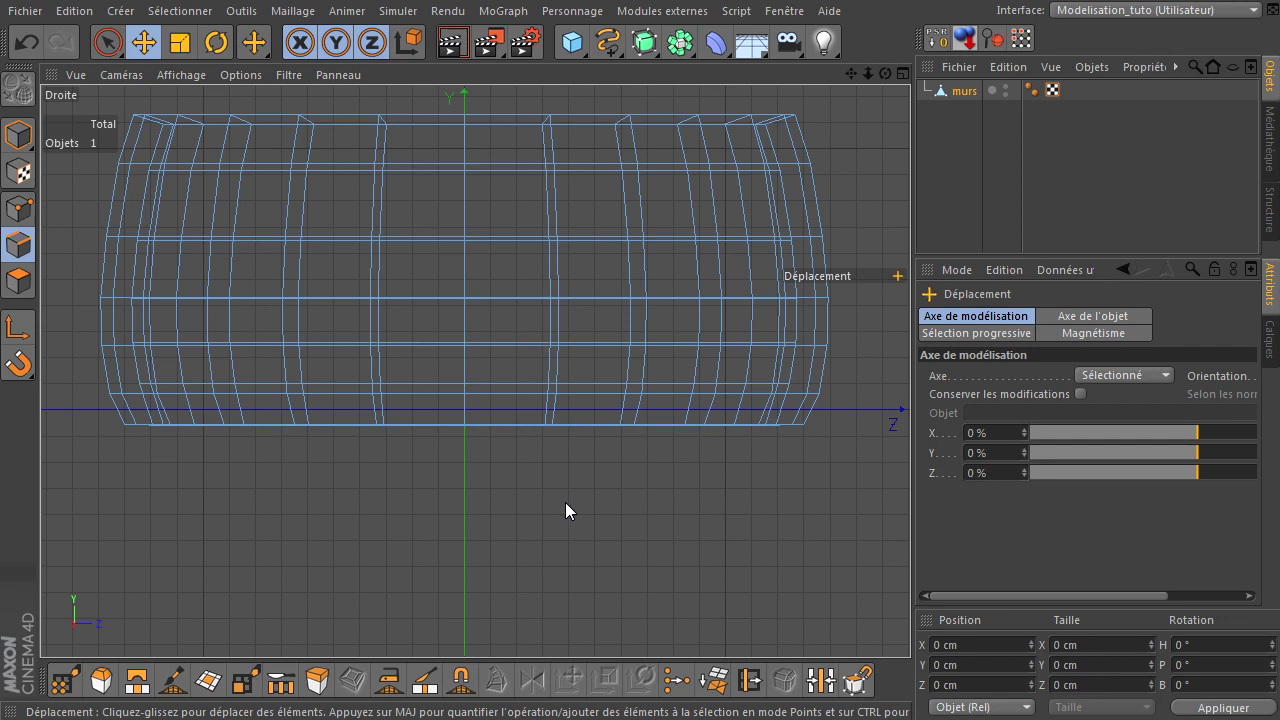
# - Orbit the single perspective view to inspect the lowered rim from above and below
pyautogui.middleClick(508, 456)
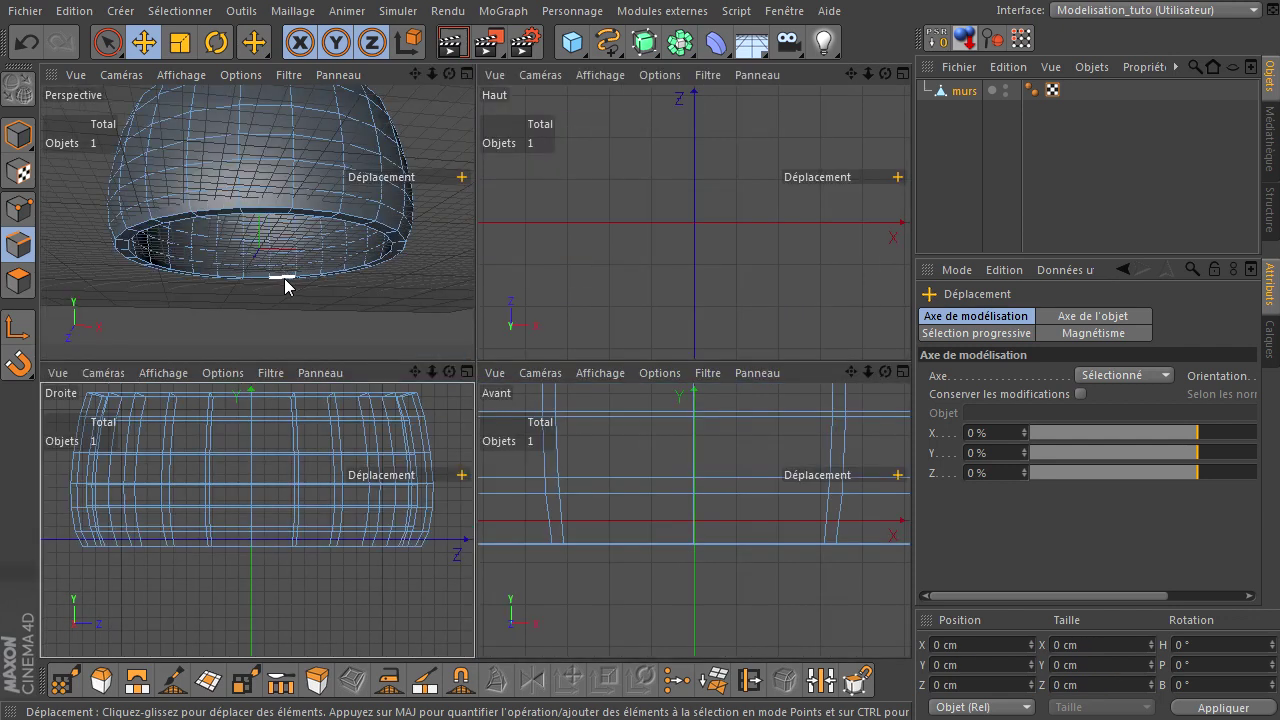
pyautogui.middleClick(307, 291)
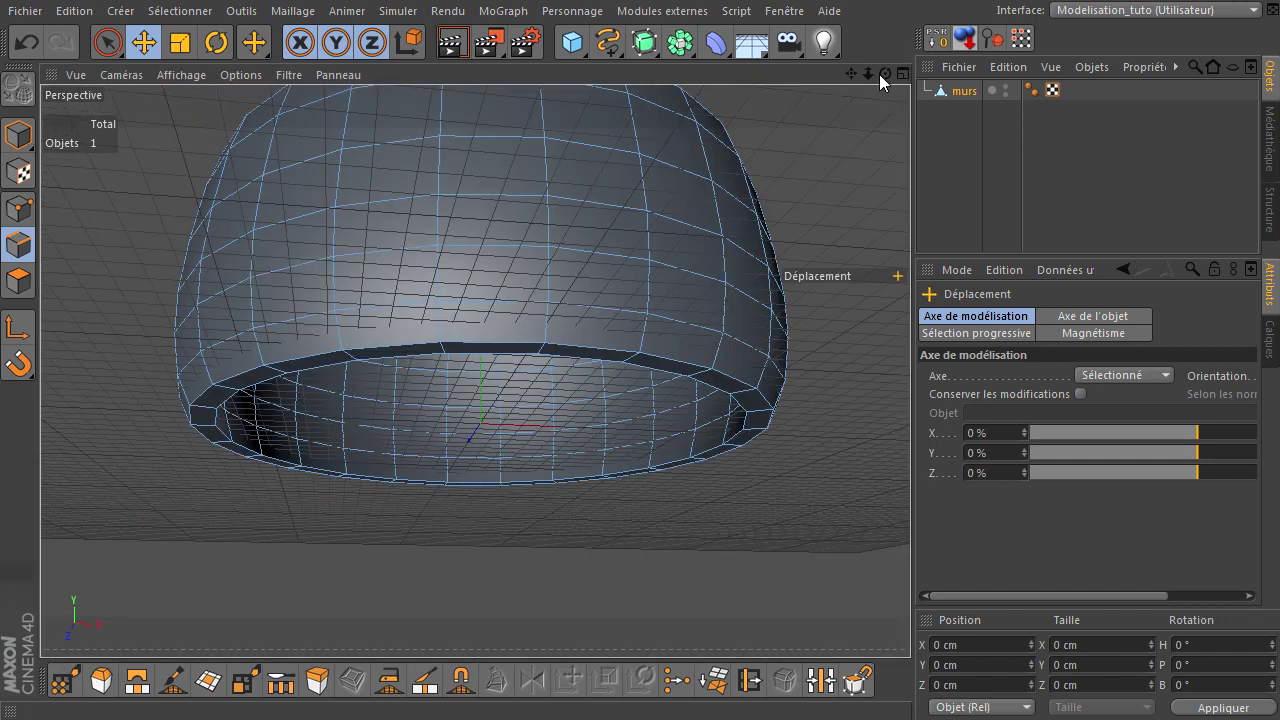
pyautogui.keyDown('alt'); pyautogui.moveTo(910, 490); pyautogui.dragTo(701, 532); pyautogui.keyUp('alt')
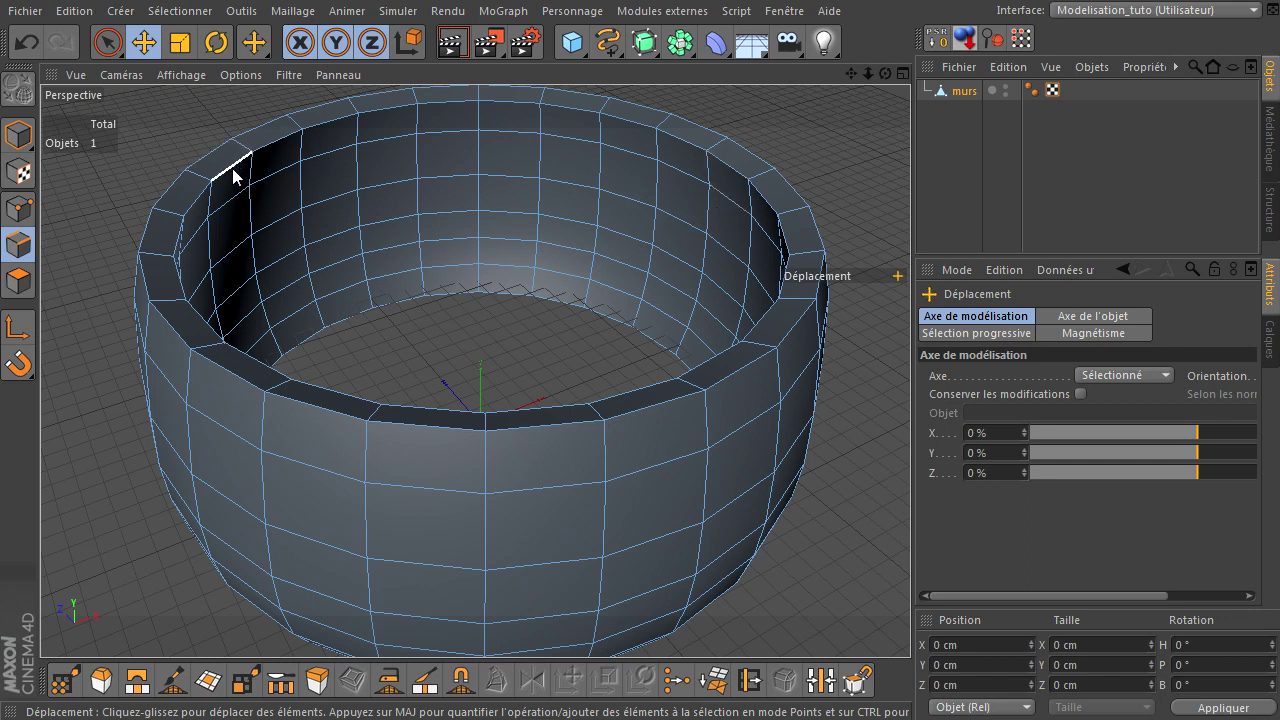
pyautogui.moveTo(884, 72)
pyautogui.mouseDown()
pyautogui.moveTo(910, 512)
pyautogui.moveTo(931, 483)
pyautogui.moveTo(910, 490)
pyautogui.mouseUp()
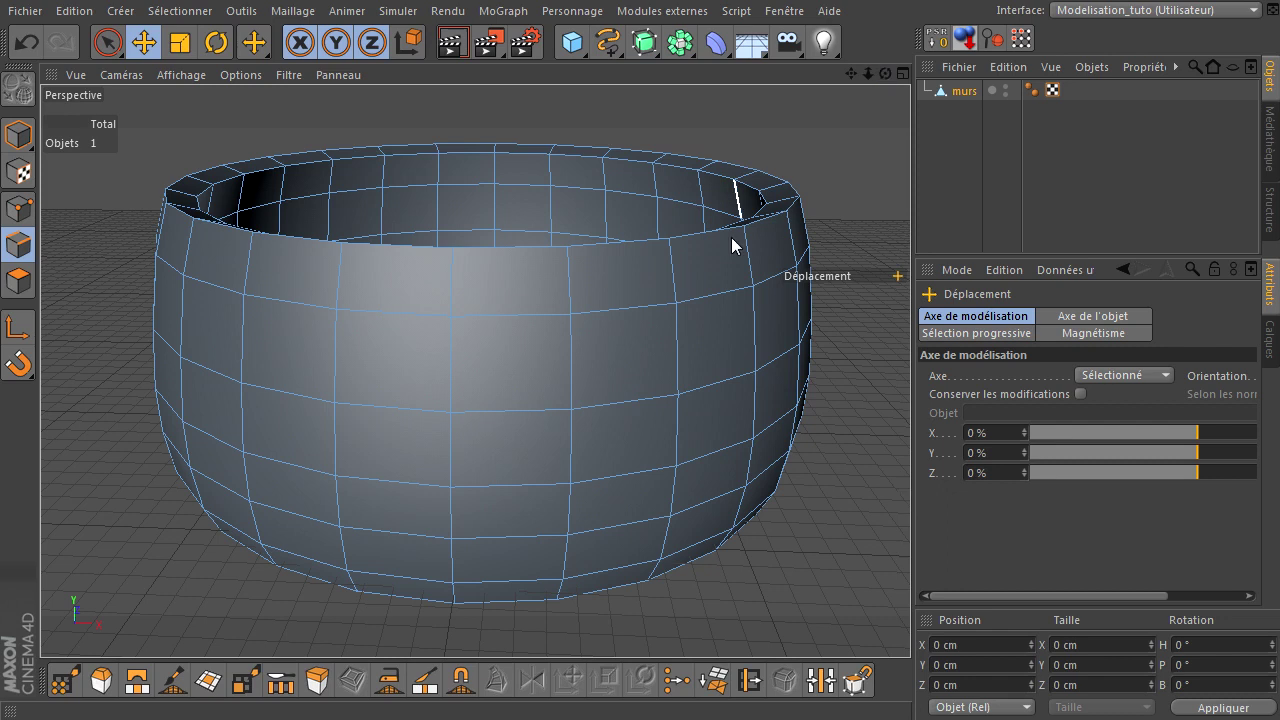
pyautogui.middleClick(721, 131)
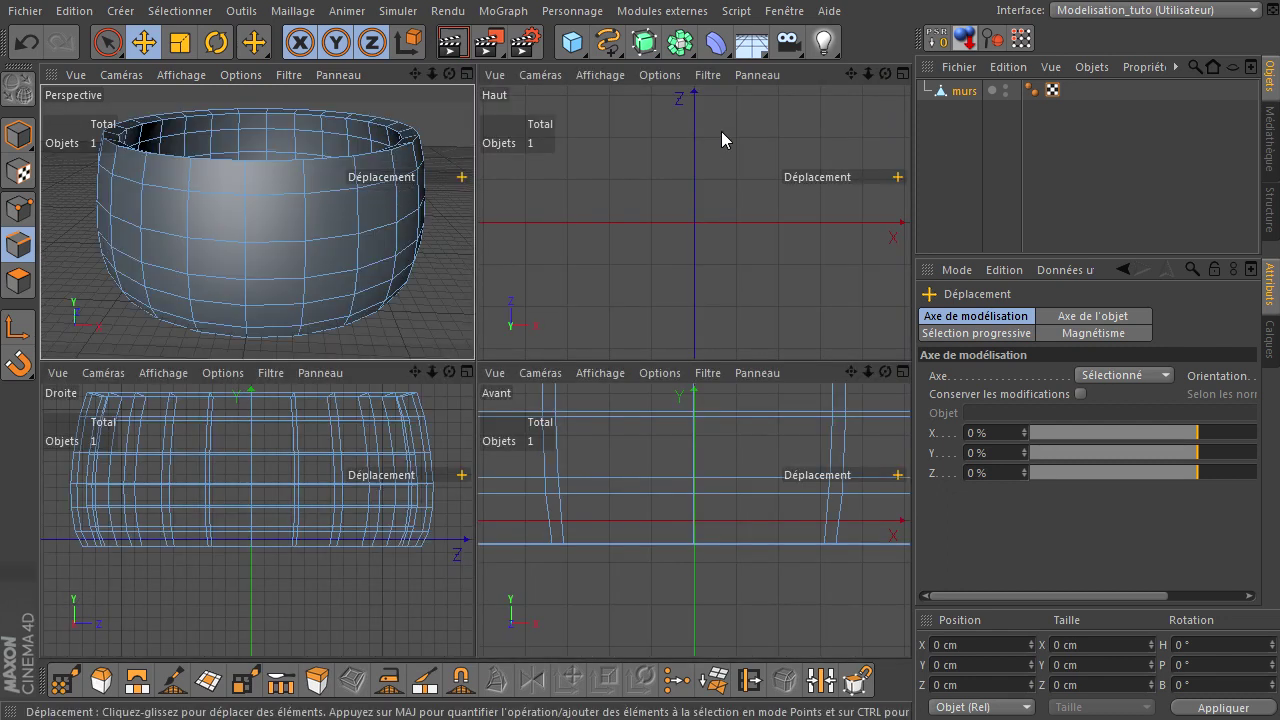
pyautogui.middleClick(417, 110)
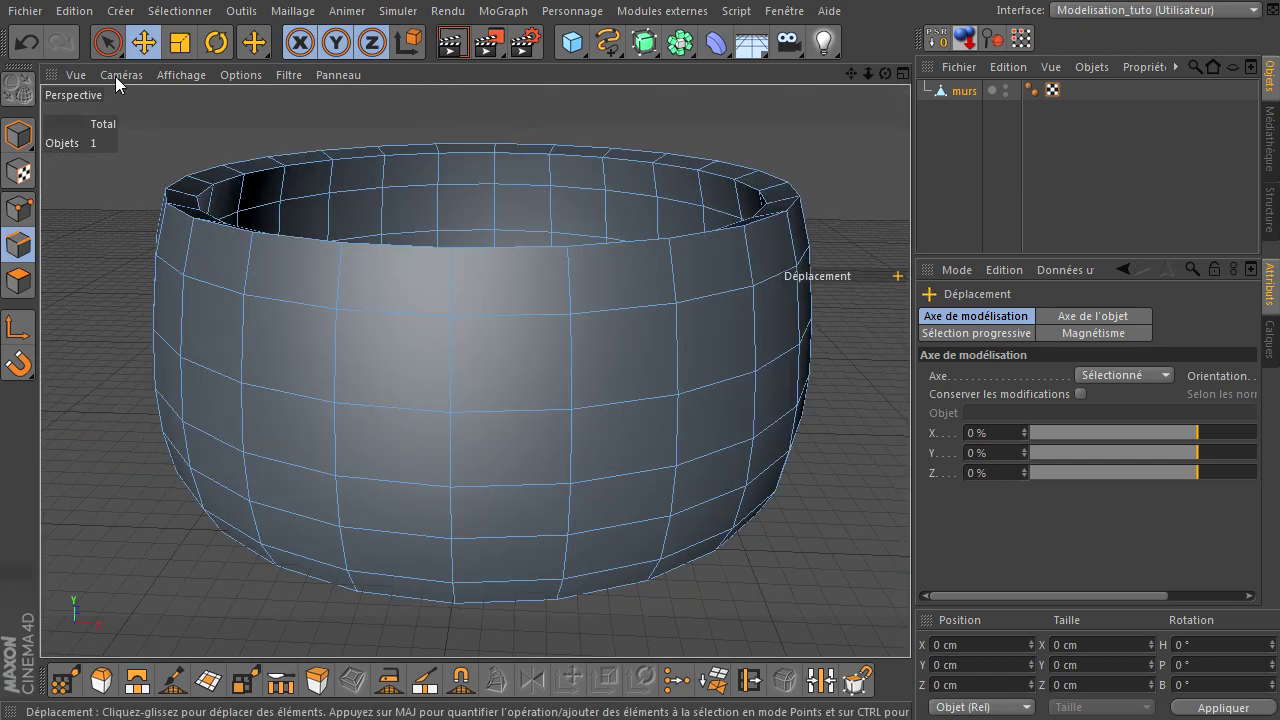
pyautogui.click(108, 49)
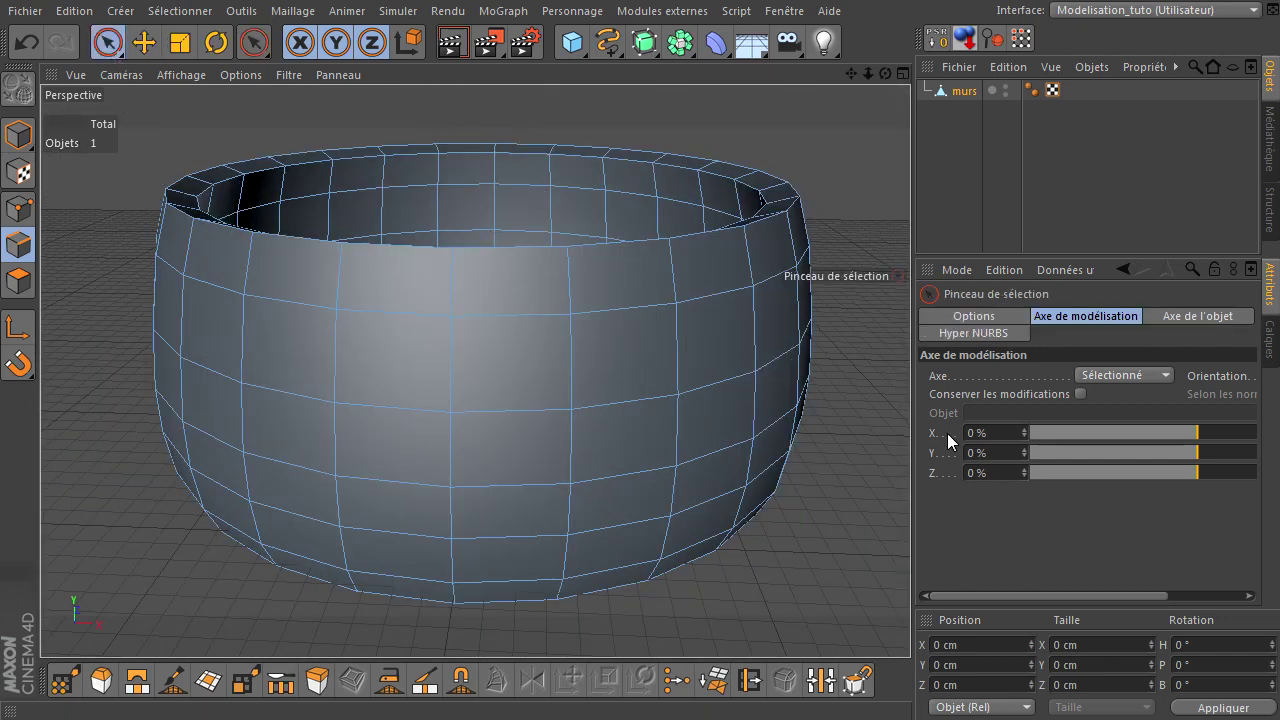
# - Maximise the Droite view and zoom and pan so the walls sit low
pyautogui.middleClick(628, 290)
pyautogui.middleClick(211, 530)
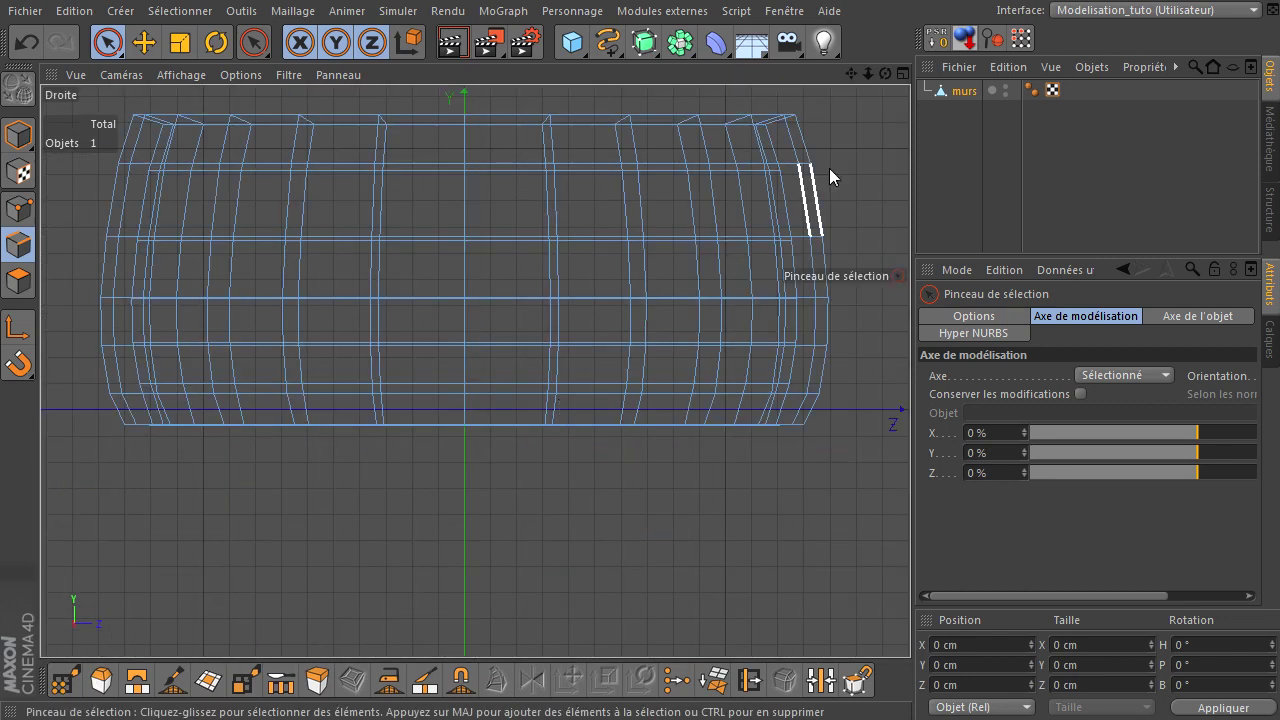
pyautogui.moveTo(861, 74); pyautogui.dragTo(910, 490)
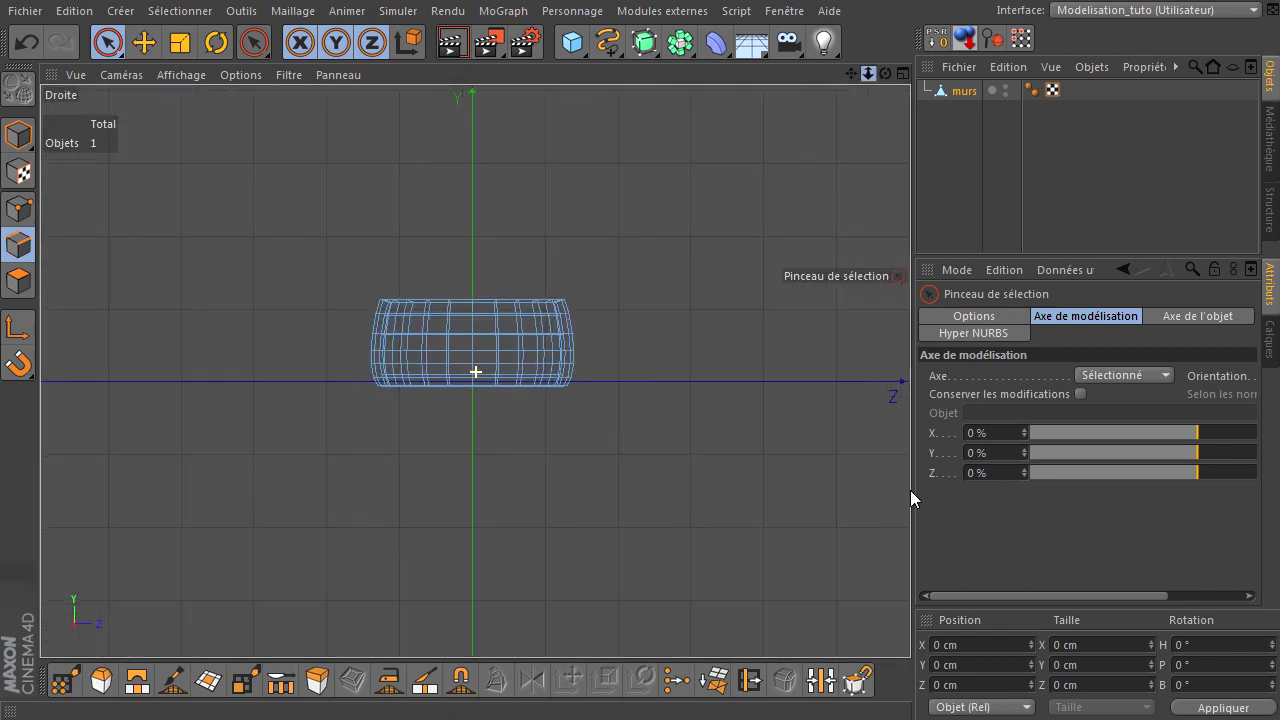
pyautogui.moveTo(852, 75); pyautogui.dragTo(910, 490)
pyautogui.scroll(3, 651, 442)
pyautogui.scroll(2, 651, 442)
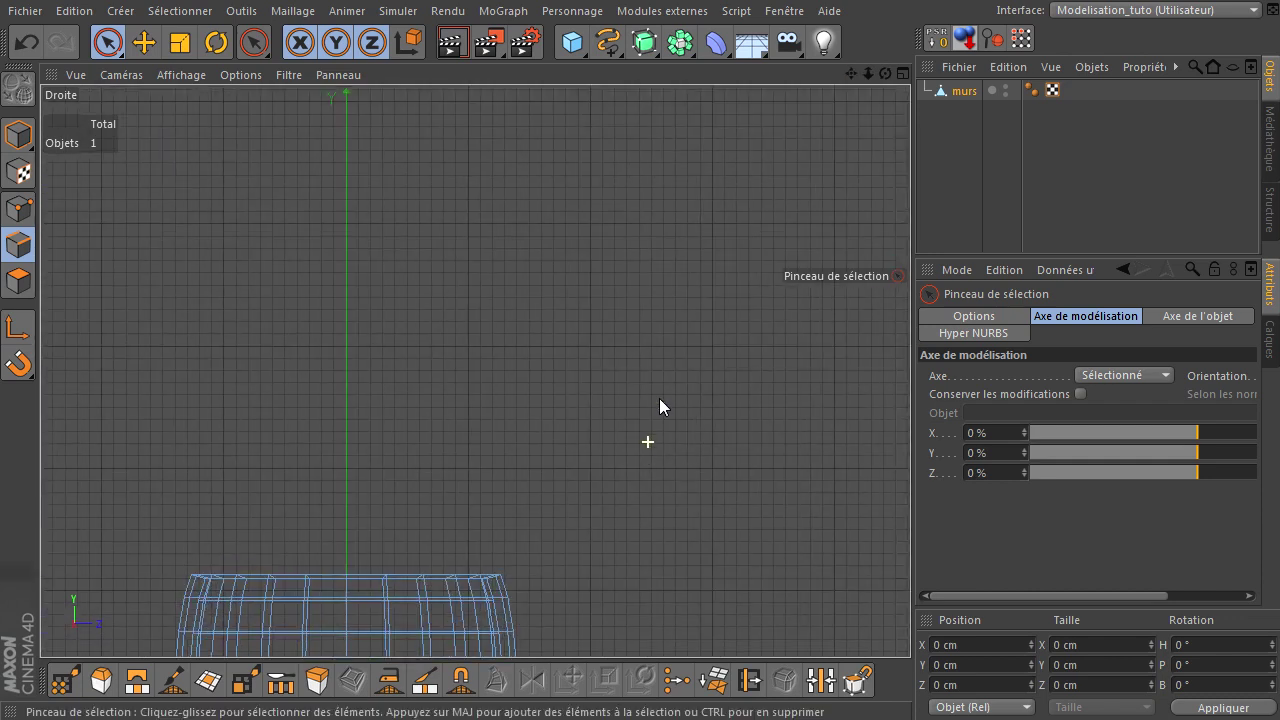
pyautogui.moveTo(851, 74); pyautogui.dragTo(910, 490)
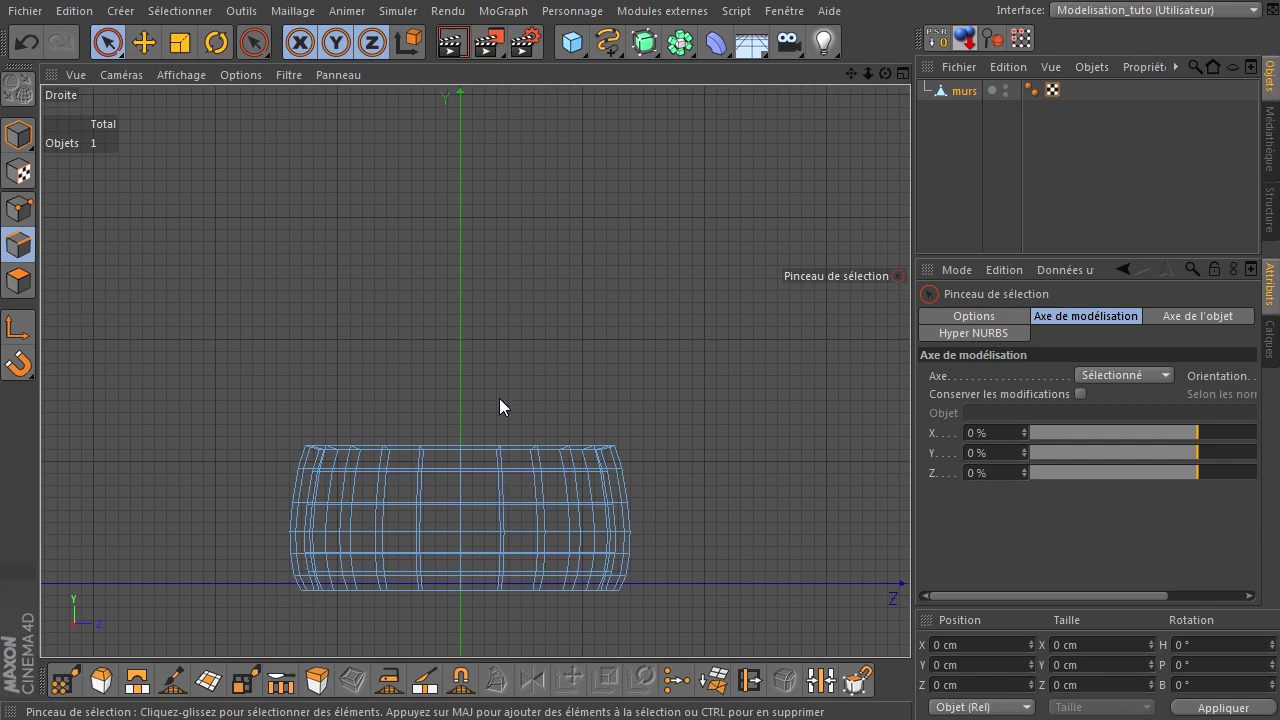
# - Start a linear spline at the roof top on the Y axis and place four points down the slope
pyautogui.click(608, 42)
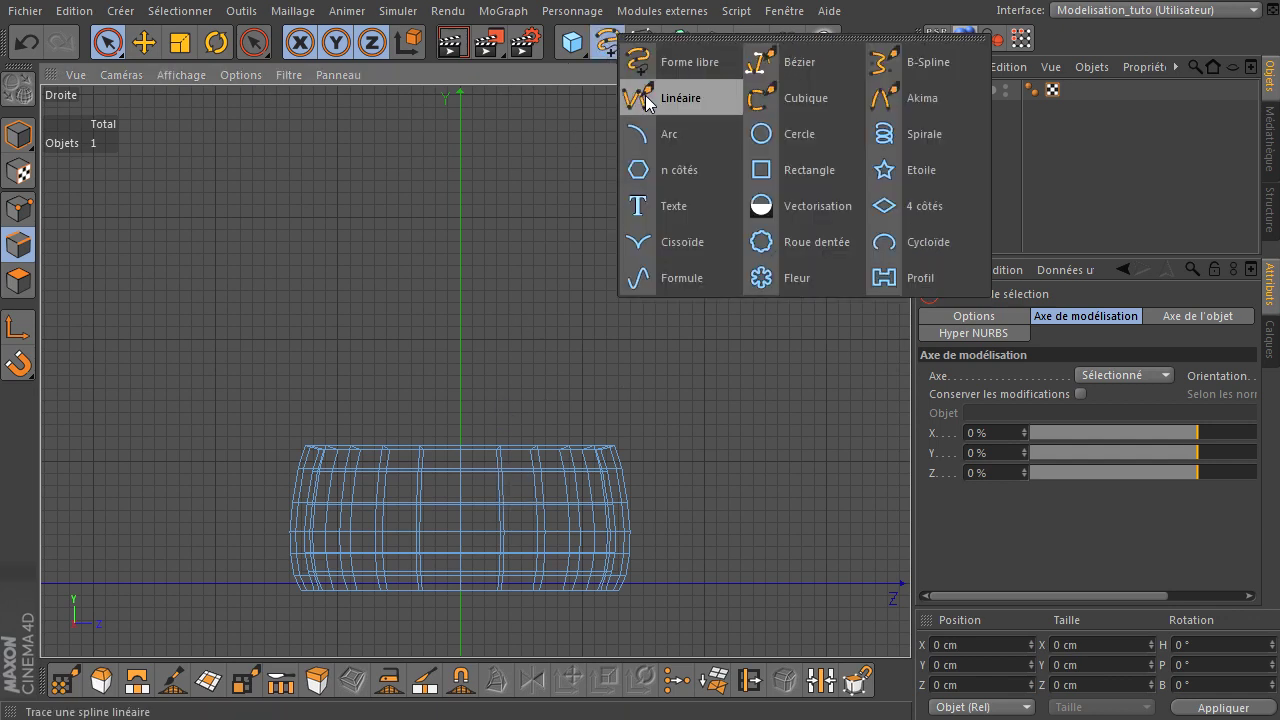
pyautogui.click(646, 100)
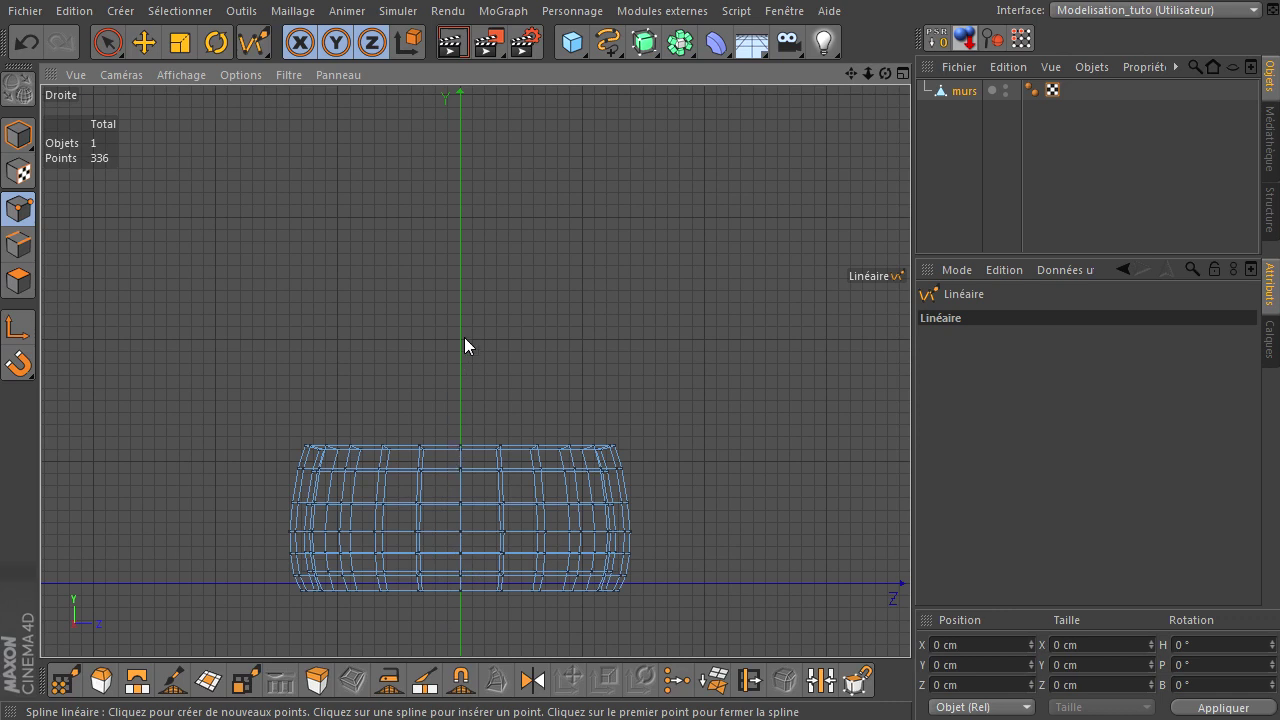
pyautogui.click(460, 217)
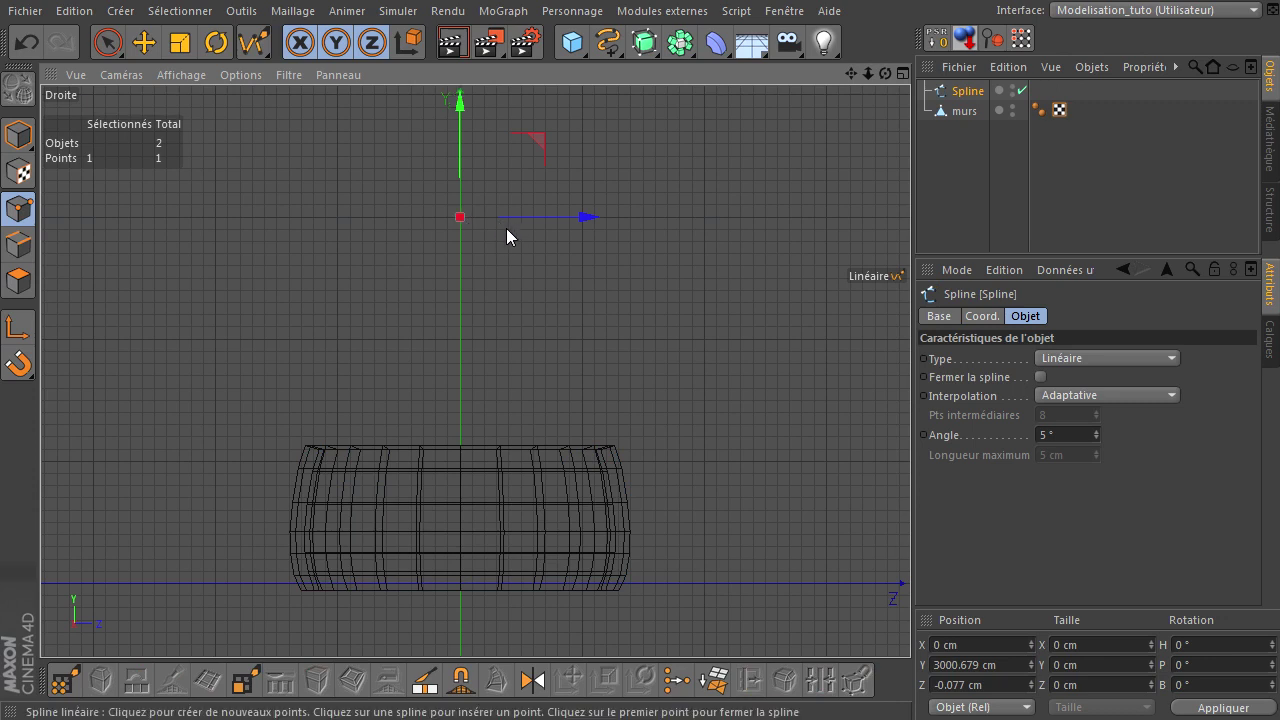
pyautogui.click(506, 228)
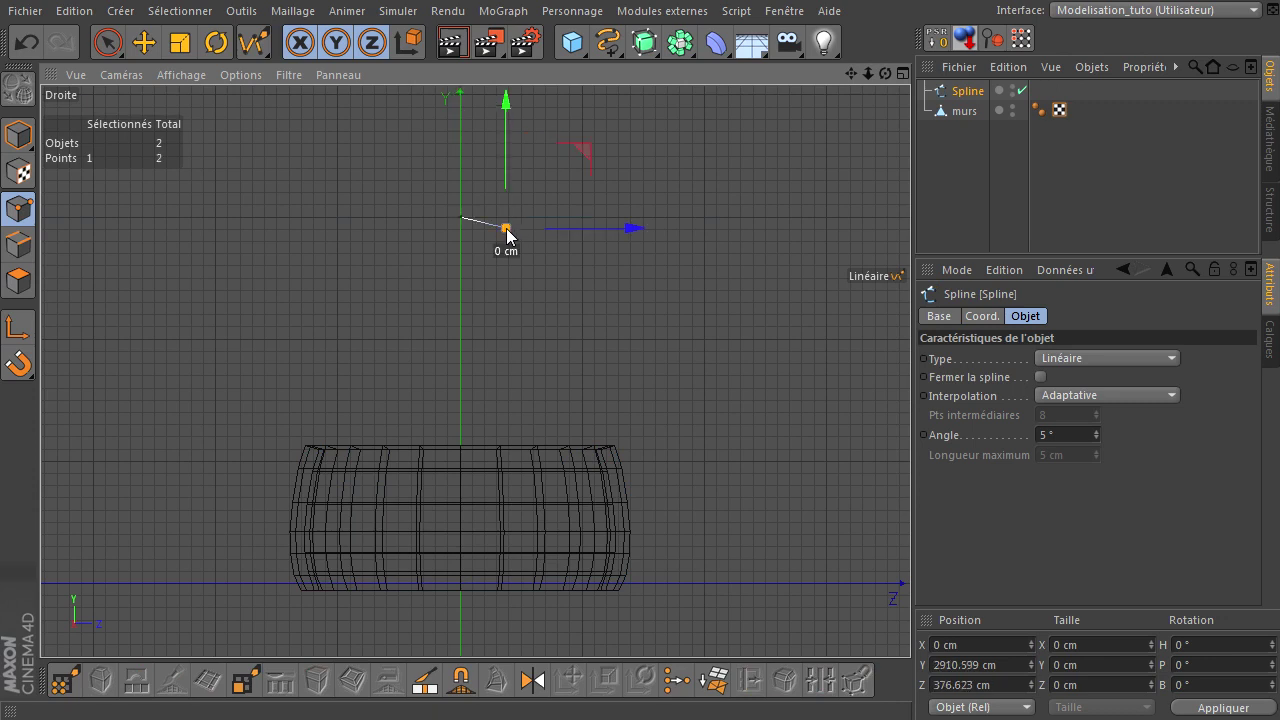
pyautogui.click(558, 304)
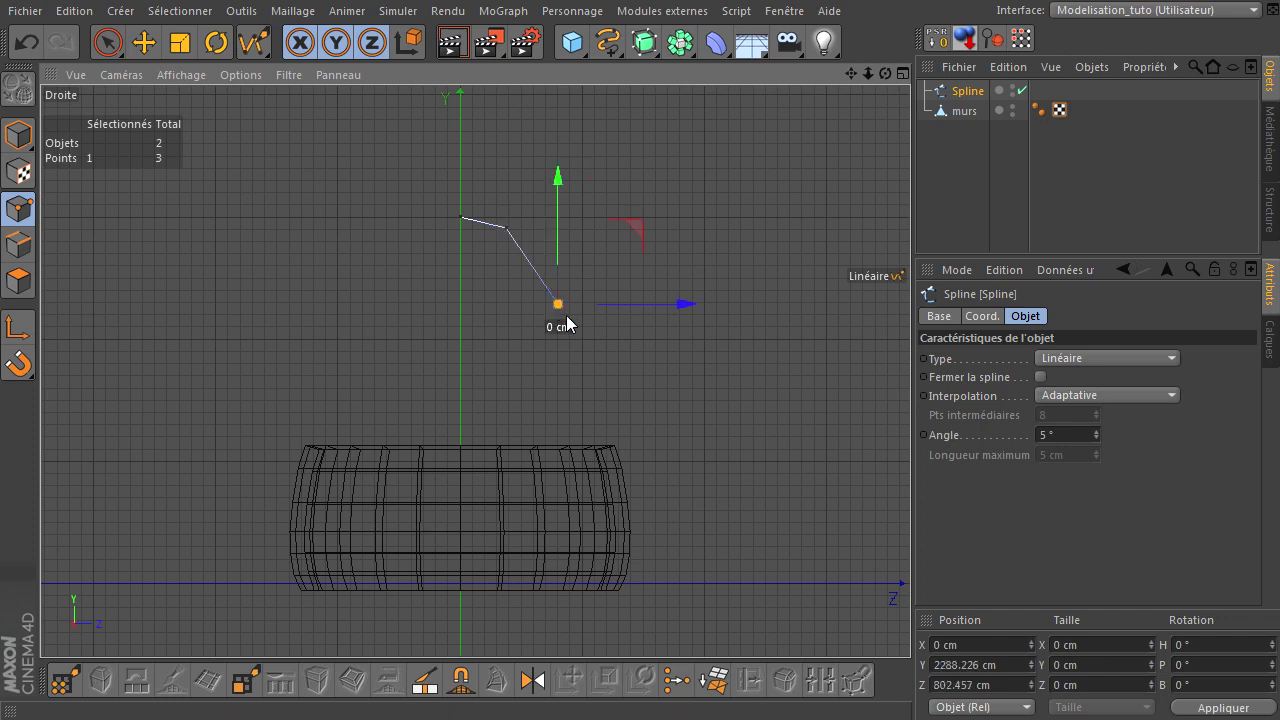
pyautogui.click(600, 381)
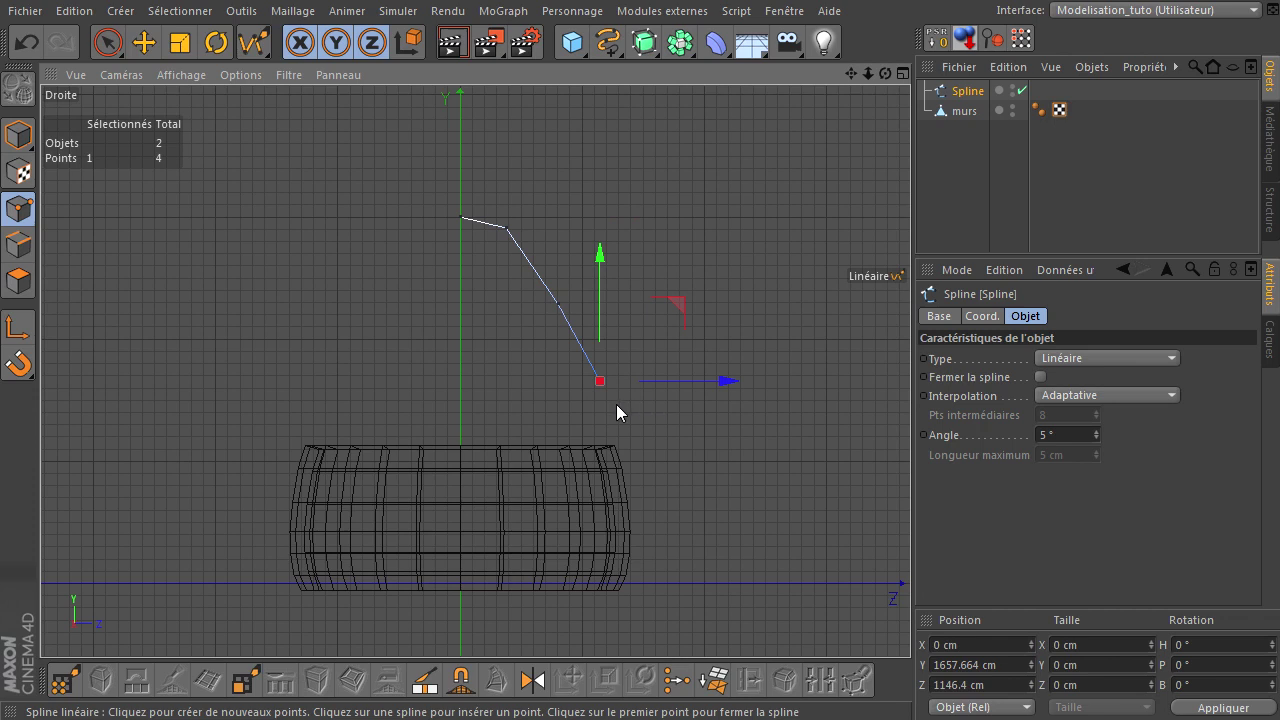
# - Add four more points curling outward and back to just above the walls, then deselect
pyautogui.scroll(2, 616, 404)
pyautogui.click(649, 386)
pyautogui.click(672, 441)
pyautogui.click(626, 470)
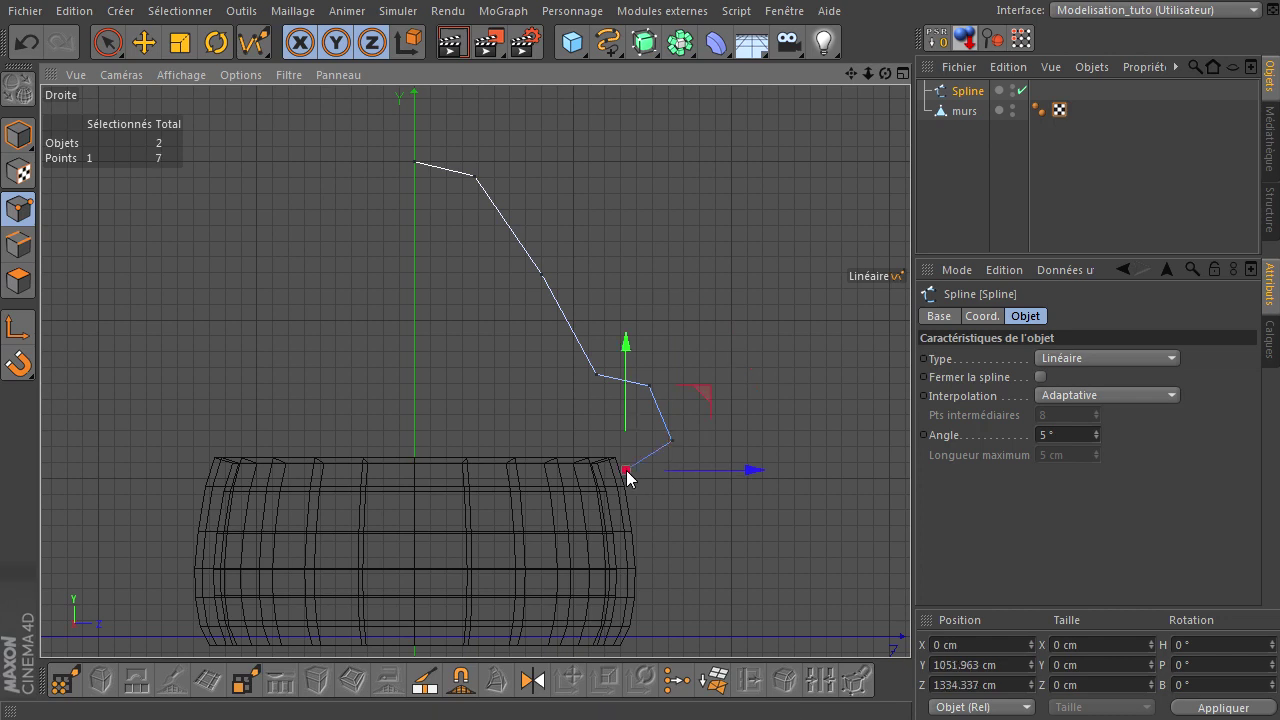
pyautogui.click(567, 439)
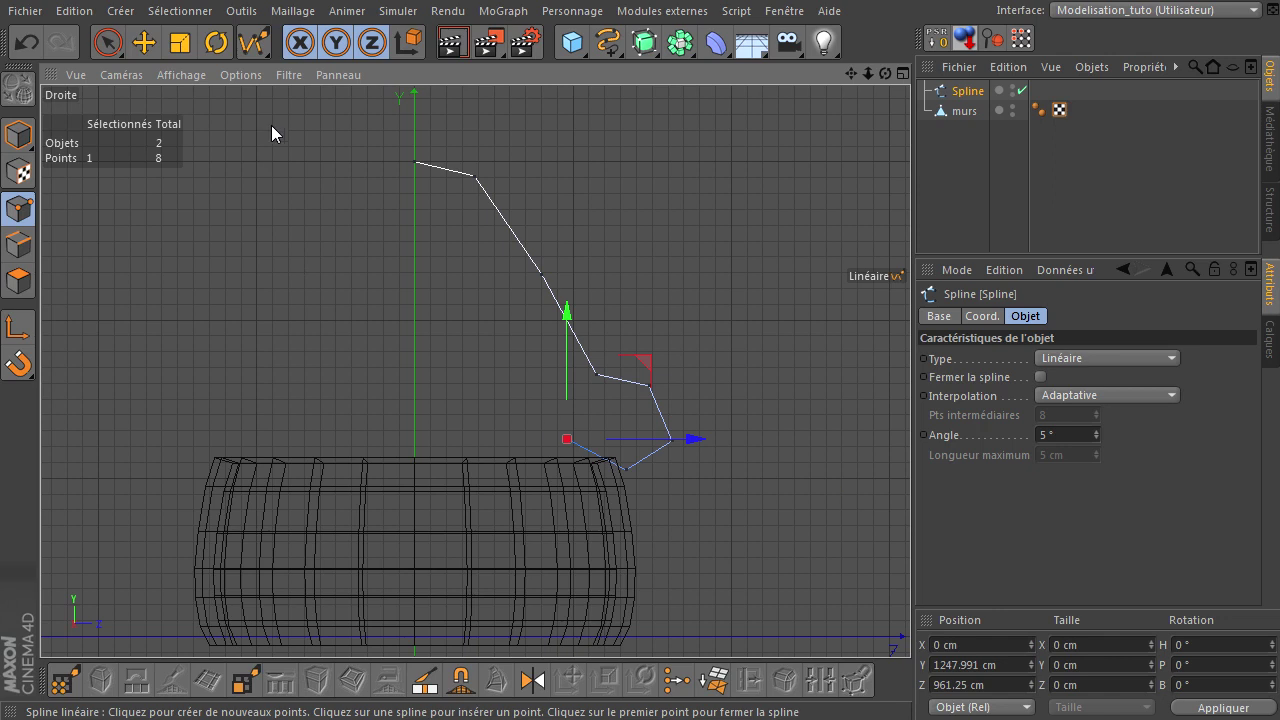
pyautogui.click(108, 42)
pyautogui.click(725, 234)
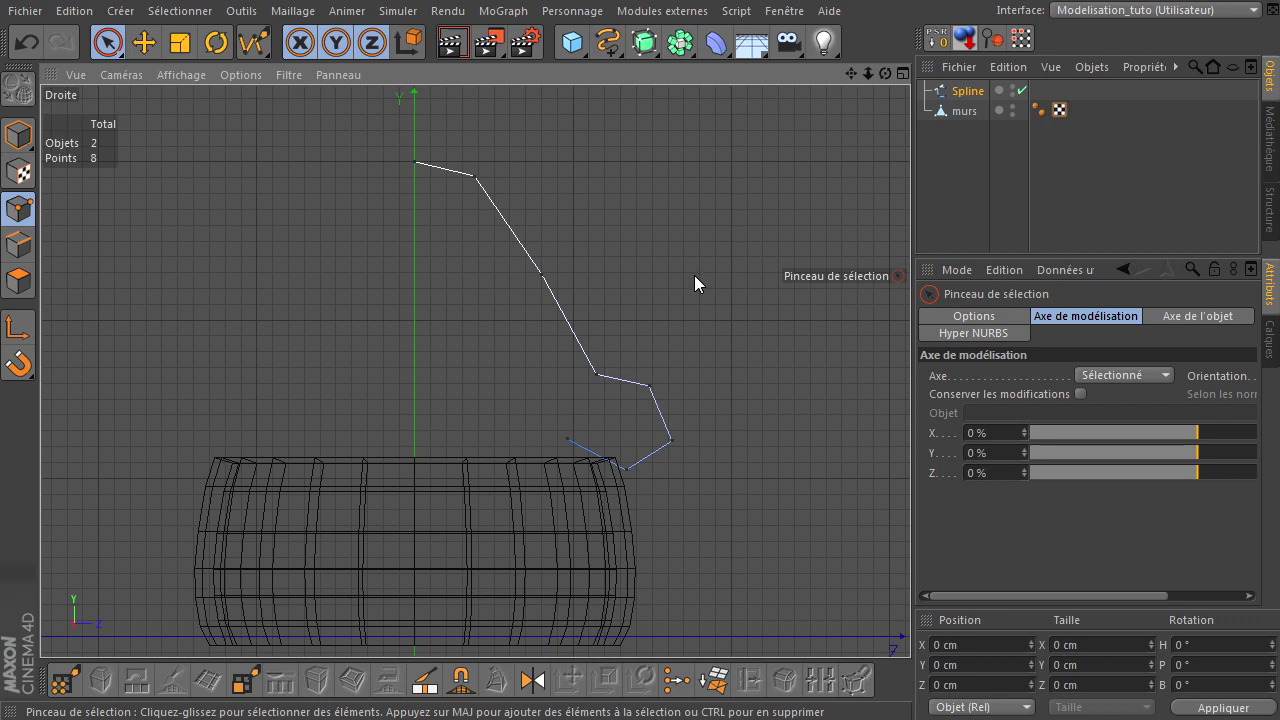
# - Set all roof spline points to Interpolation légère (soft interpolation)
pyautogui.hotkey('ctrl', 'a')
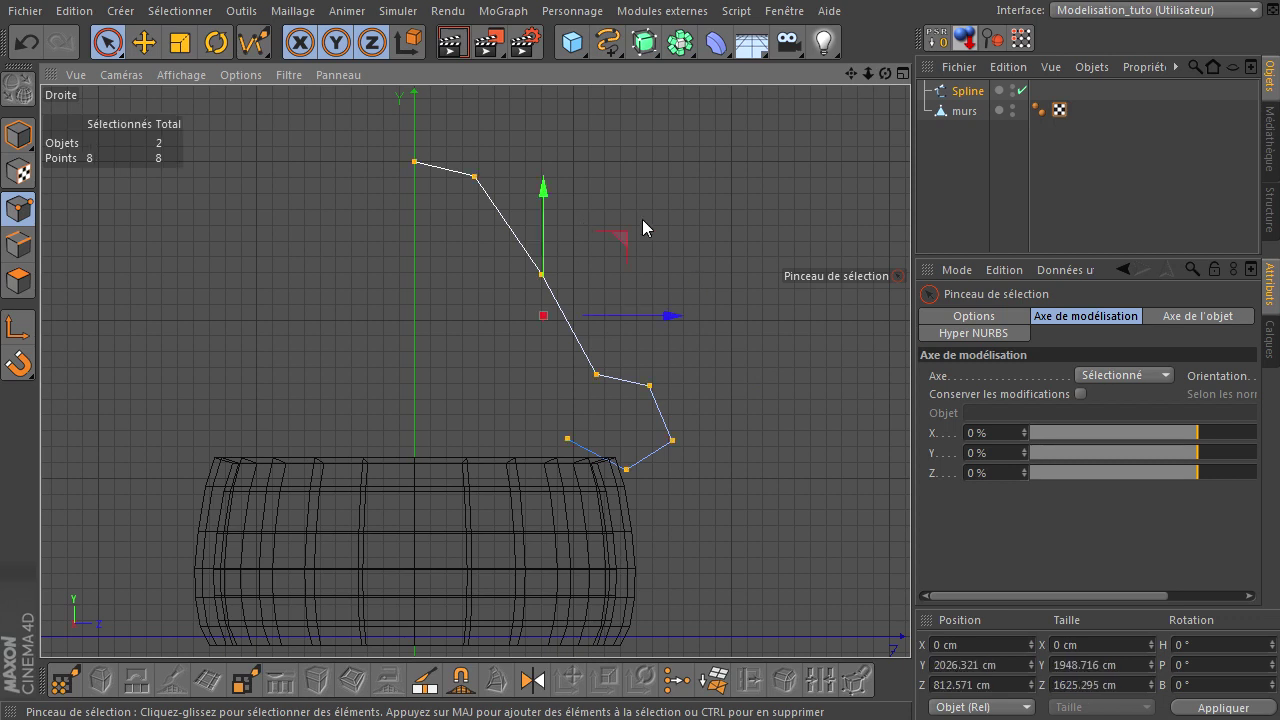
pyautogui.rightClick(682, 122)
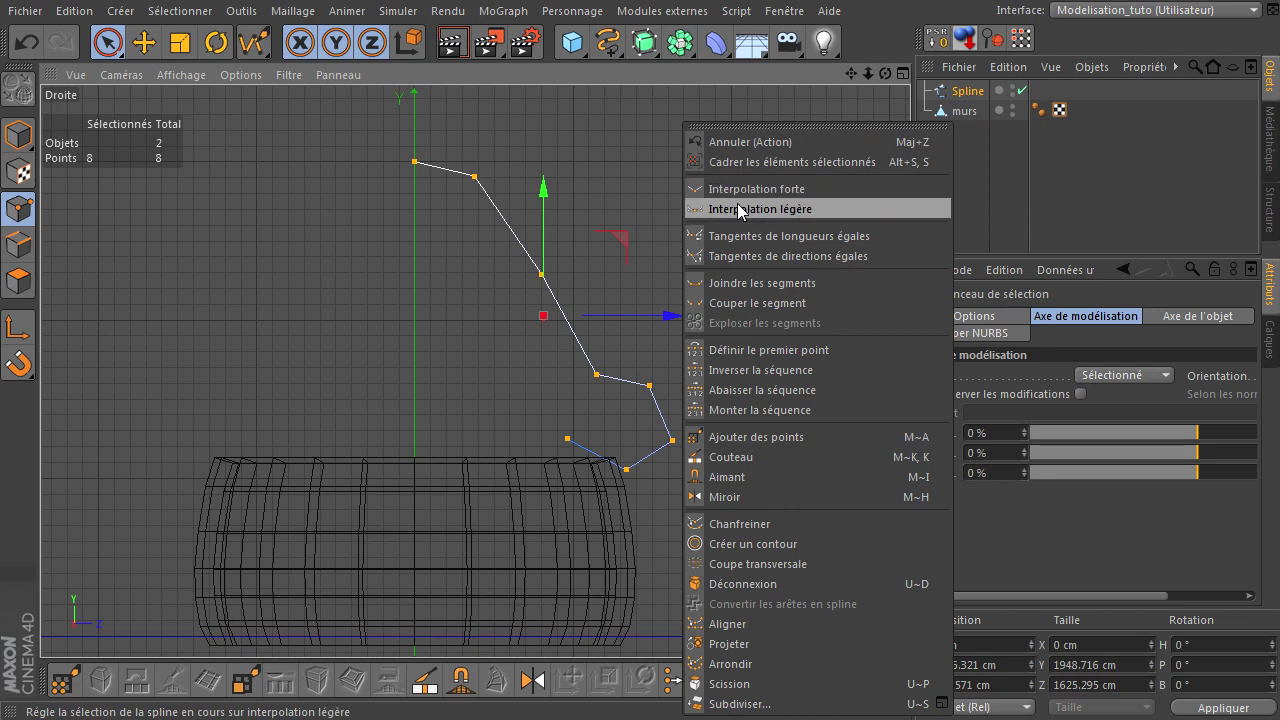
pyautogui.click(739, 209)
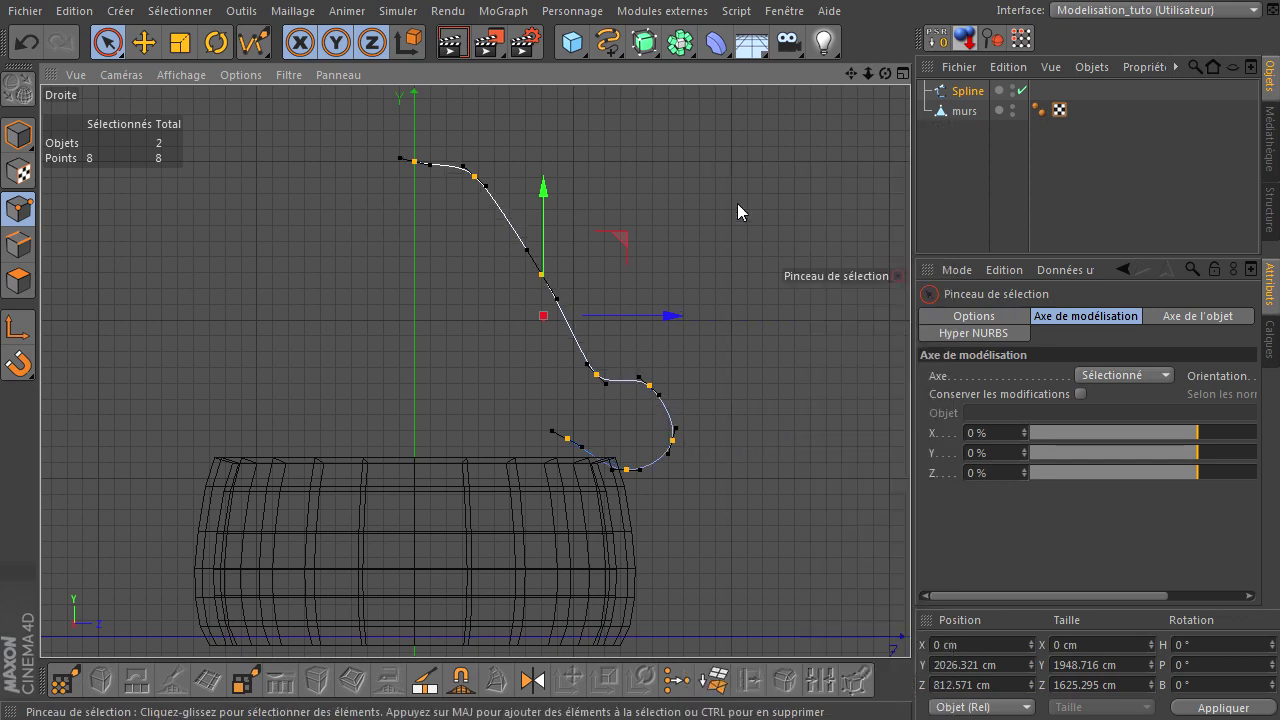
pyautogui.click(796, 428)
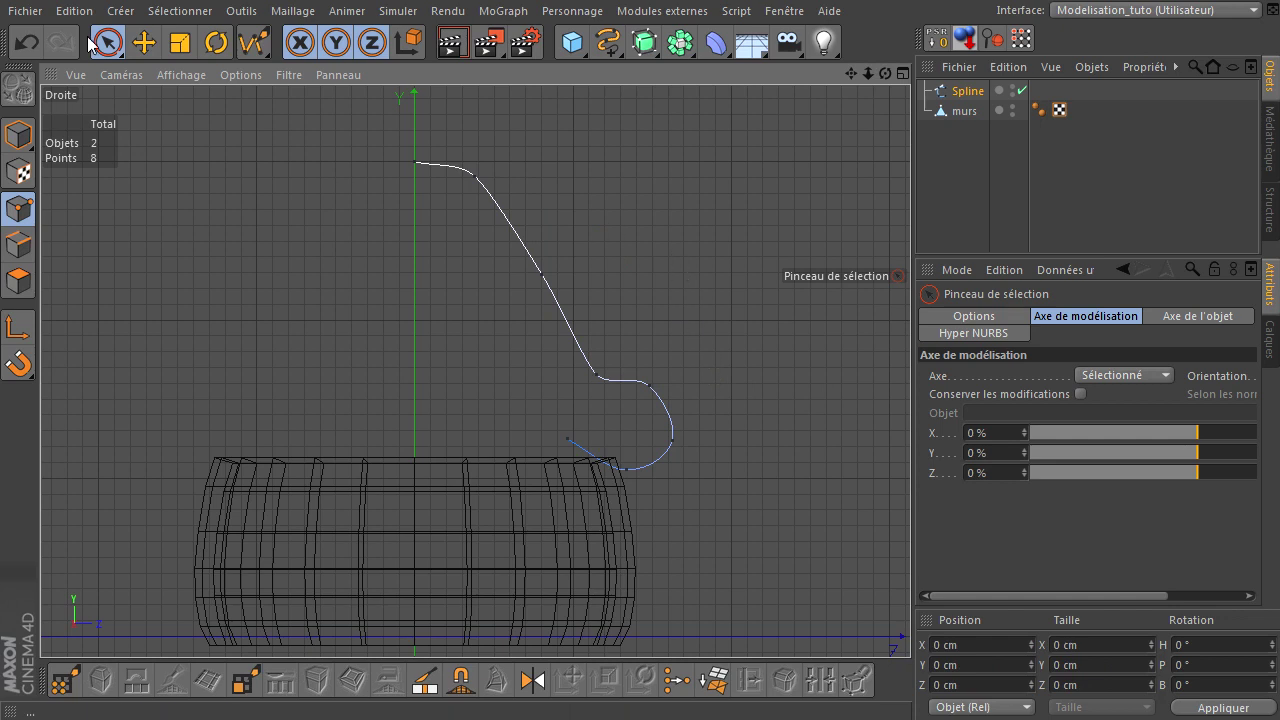
# - Adjust the lower spline points and end point into a rounded curl over the wall edge
pyautogui.moveTo(588, 382); pyautogui.dragTo(657, 391)
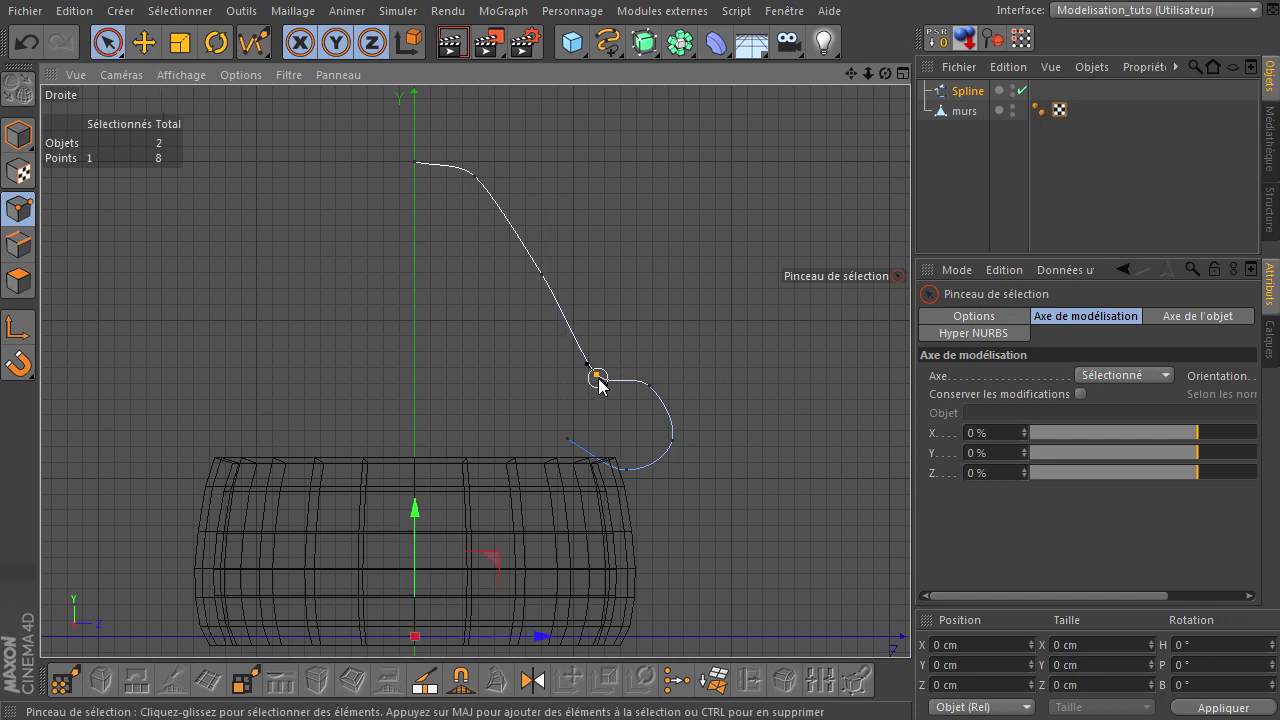
pyautogui.moveTo(624, 343); pyautogui.dragTo(629, 325)
pyautogui.moveTo(701, 444); pyautogui.dragTo(656, 413)
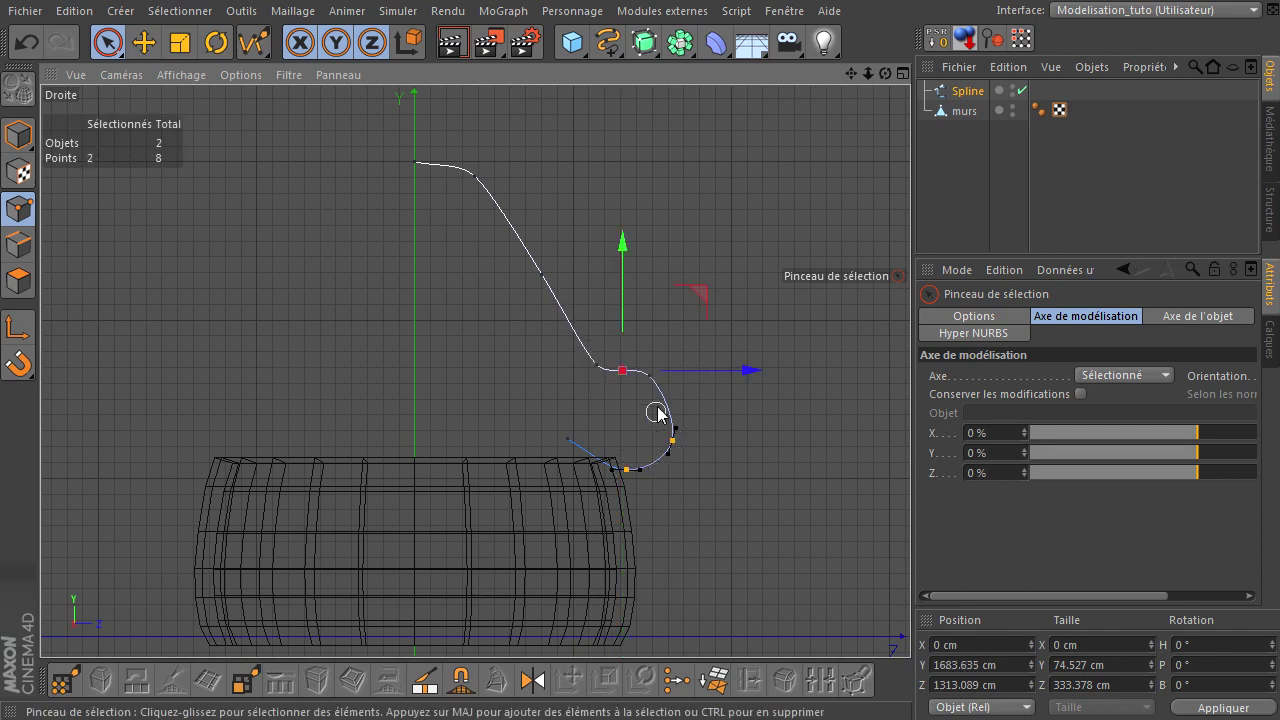
pyautogui.keyDown('shift'); pyautogui.click(622, 370); pyautogui.keyUp('shift')
pyautogui.moveTo(771, 423); pyautogui.dragTo(757, 428)
pyautogui.click(567, 440)
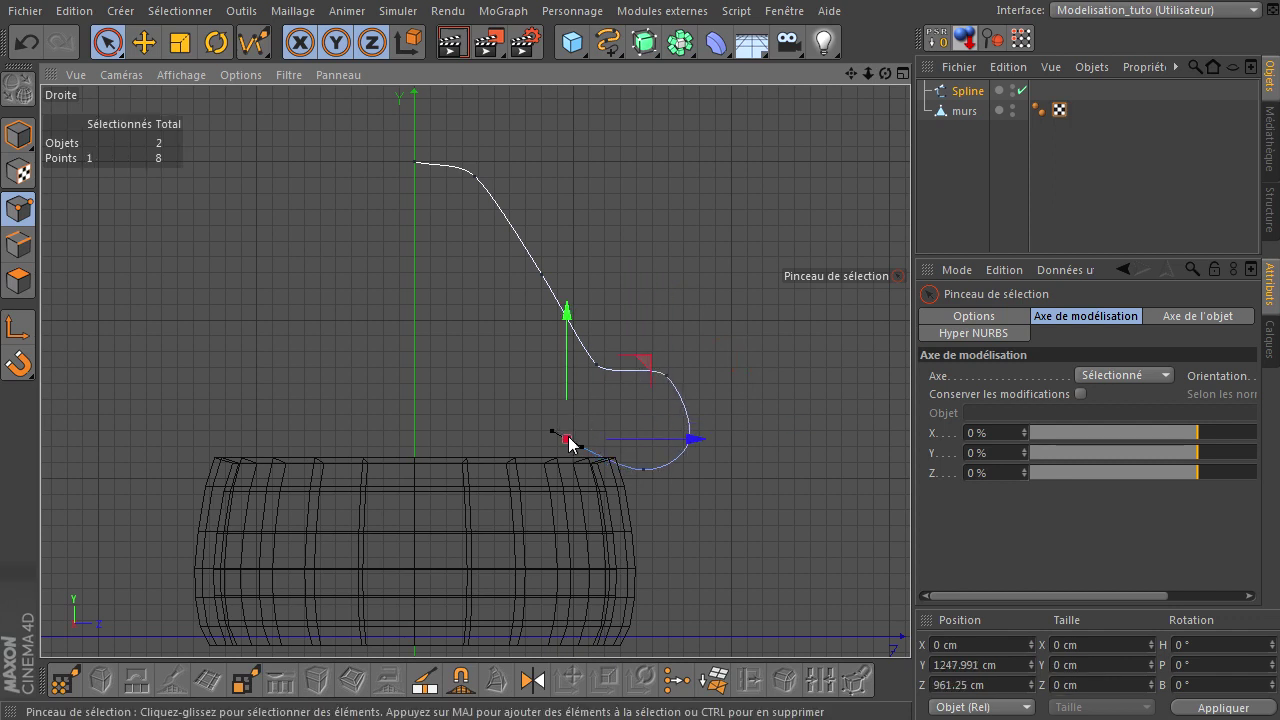
pyautogui.moveTo(626, 440); pyautogui.dragTo(651, 441)
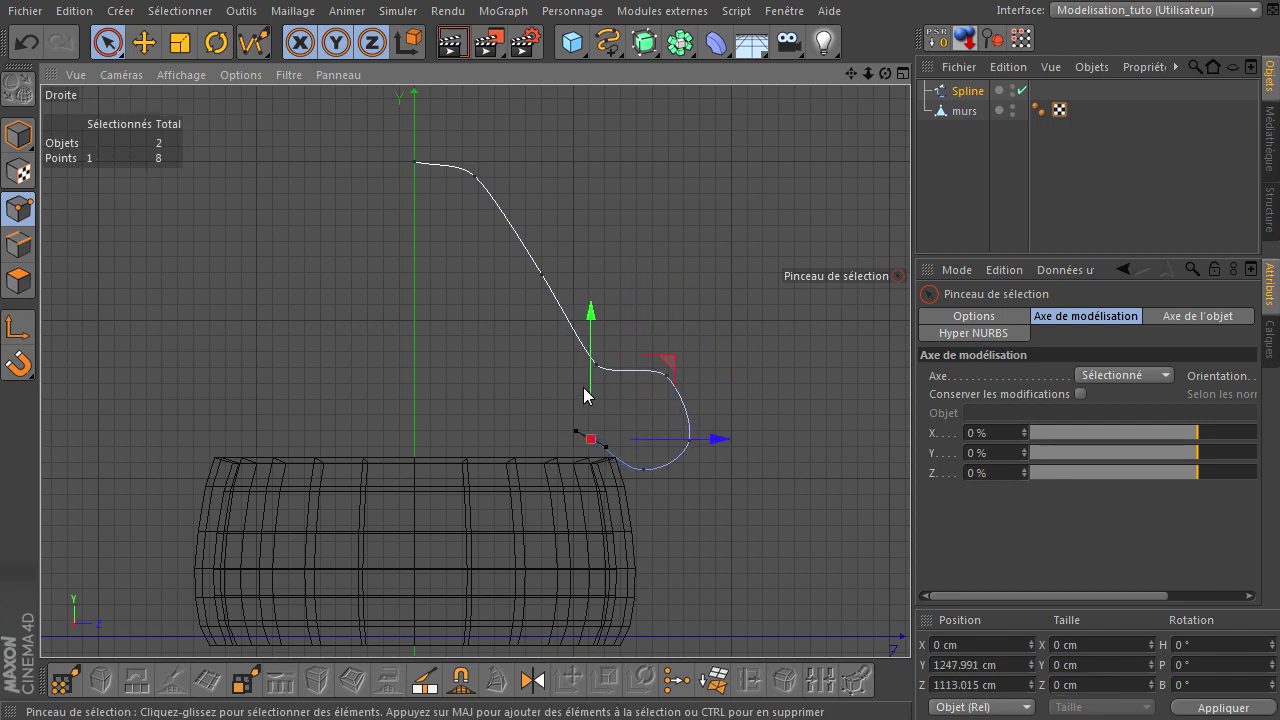
pyautogui.moveTo(590, 385); pyautogui.dragTo(590, 395)
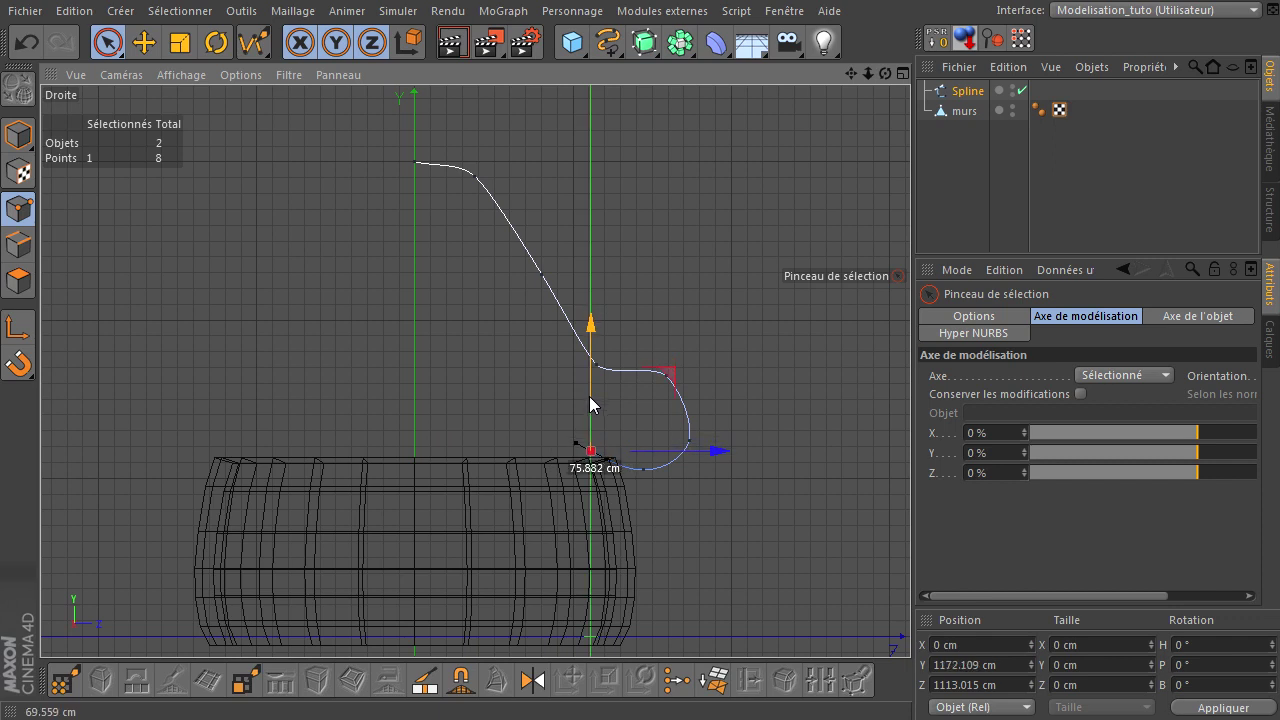
# - Nudge the upper slope point toward the axis and raise the curl's bend point
pyautogui.click(734, 320)
pyautogui.click(543, 276)
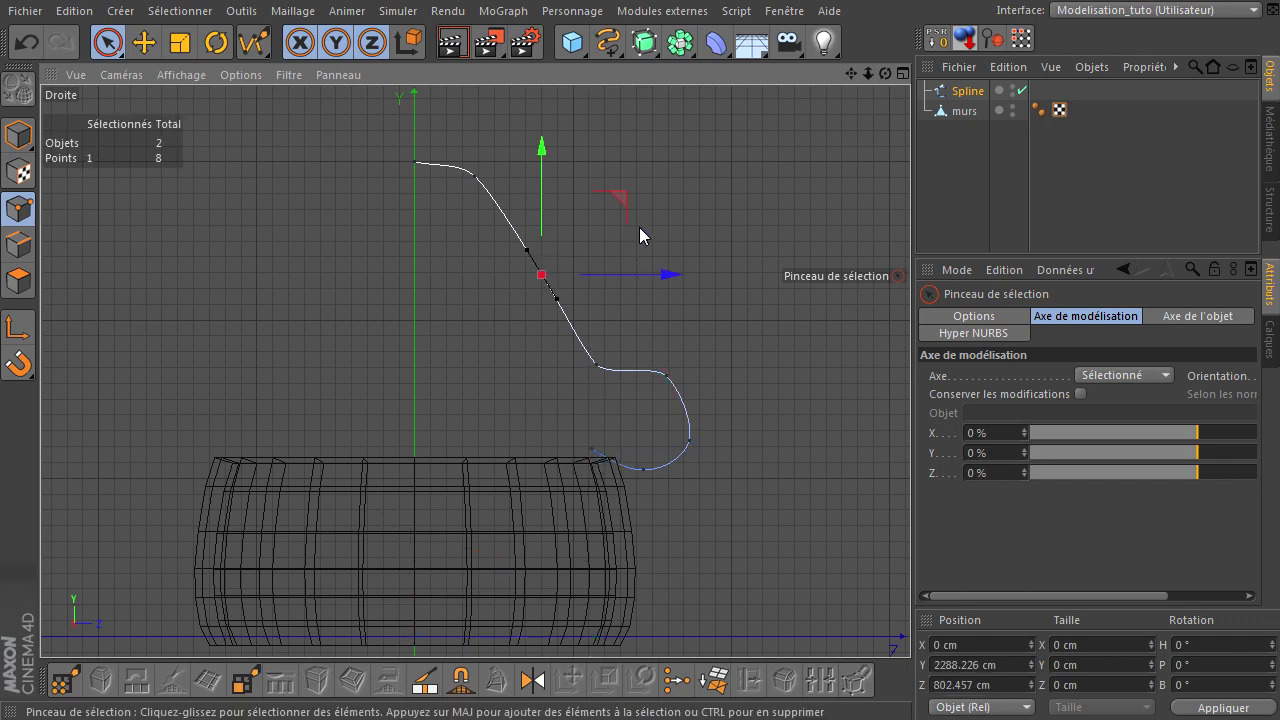
pyautogui.moveTo(628, 272); pyautogui.dragTo(672, 280)
pyautogui.click(596, 366)
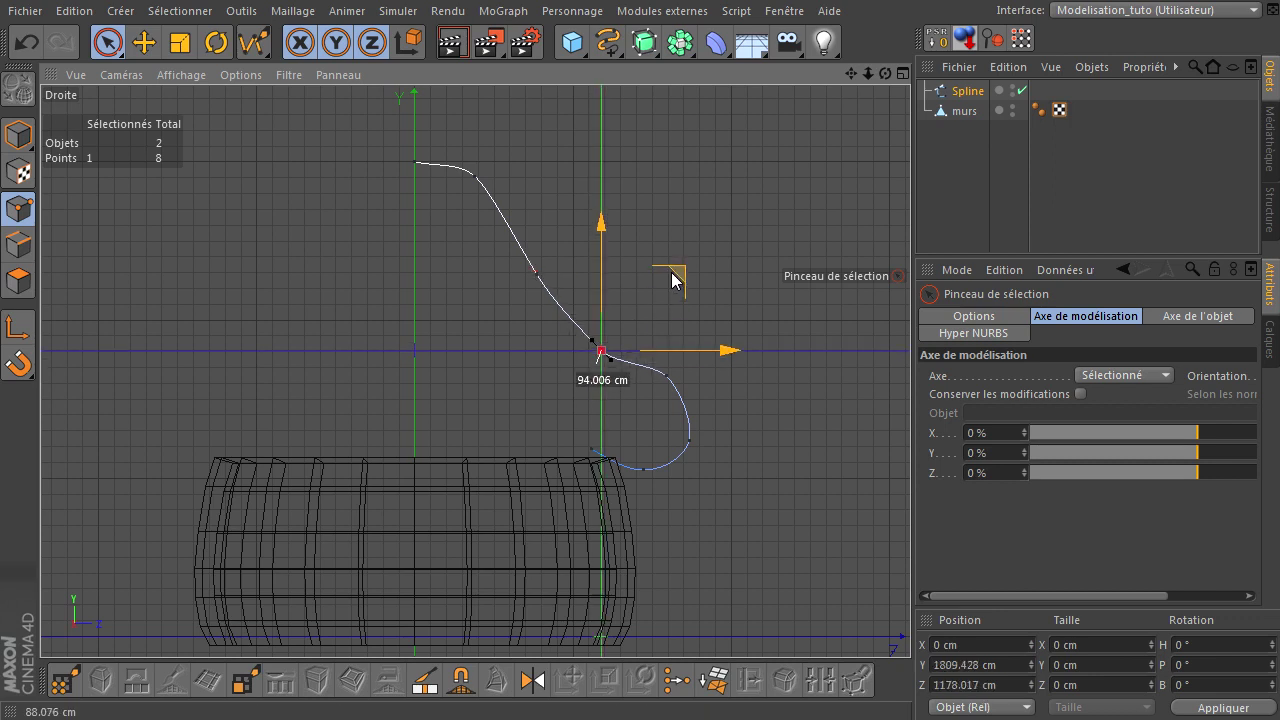
pyautogui.click(607, 196)
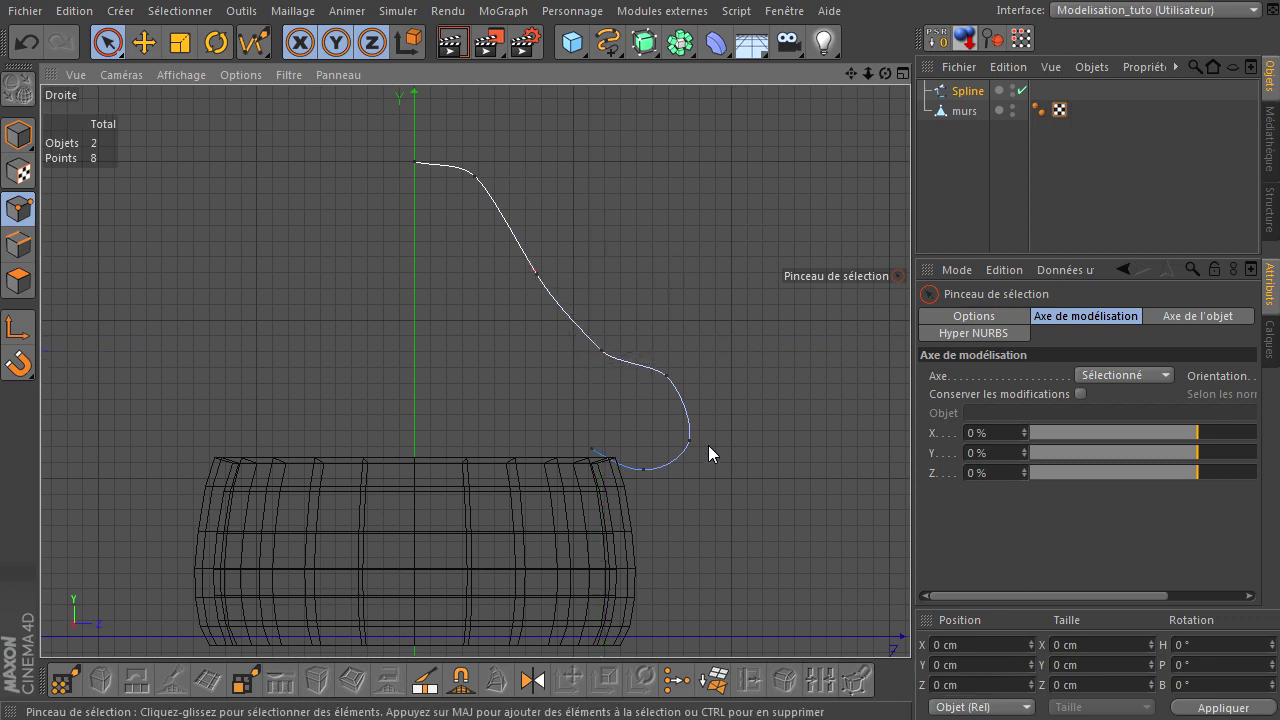
# - Set the roof spline's top point to Position Y 3000 cm and Z 0 cm
pyautogui.click(410, 164)
pyautogui.scroll(3, 392, 150)
pyautogui.scroll(1, 392, 150)
pyautogui.scroll(2, 392, 152)
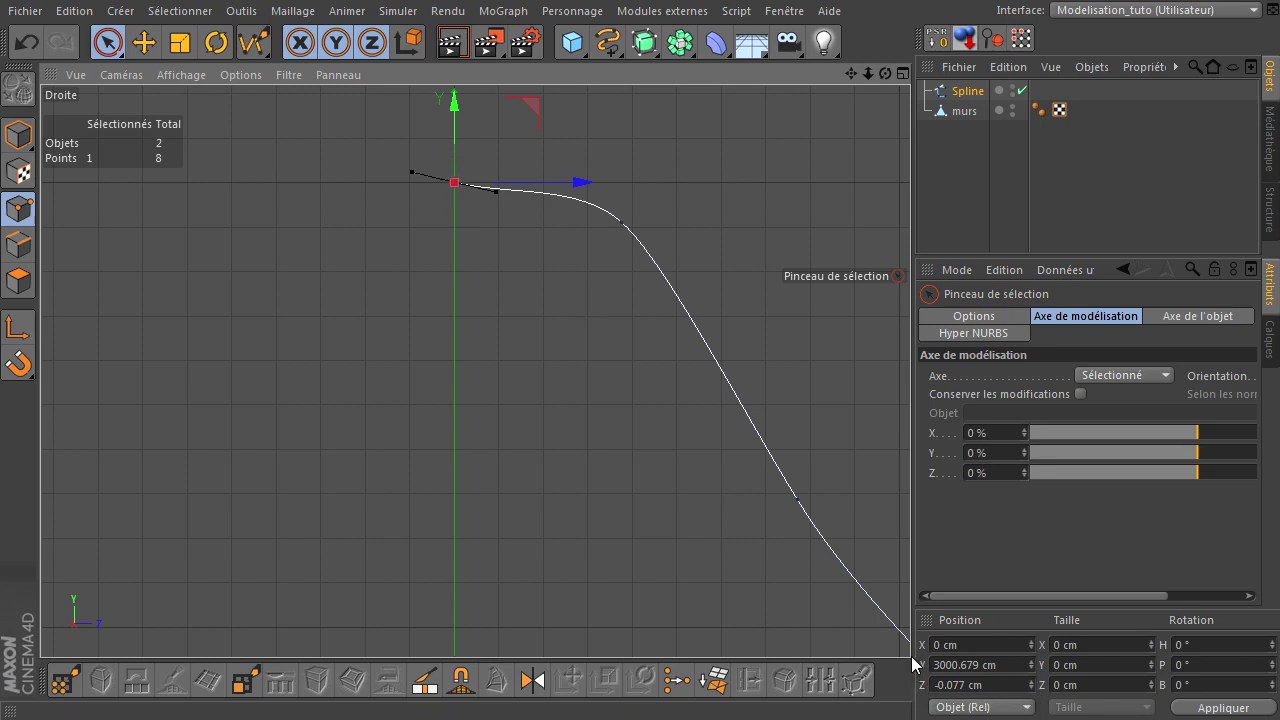
pyautogui.click(1002, 661)
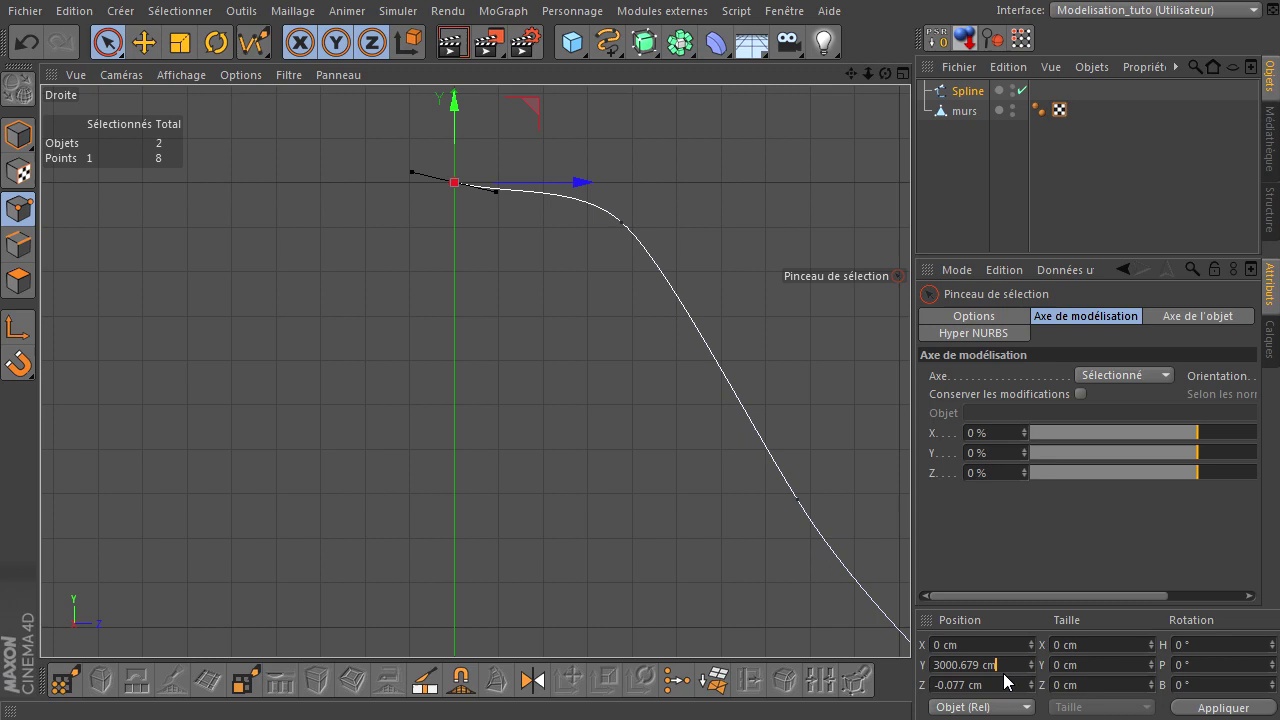
pyautogui.moveTo(997, 664); pyautogui.dragTo(872, 683)
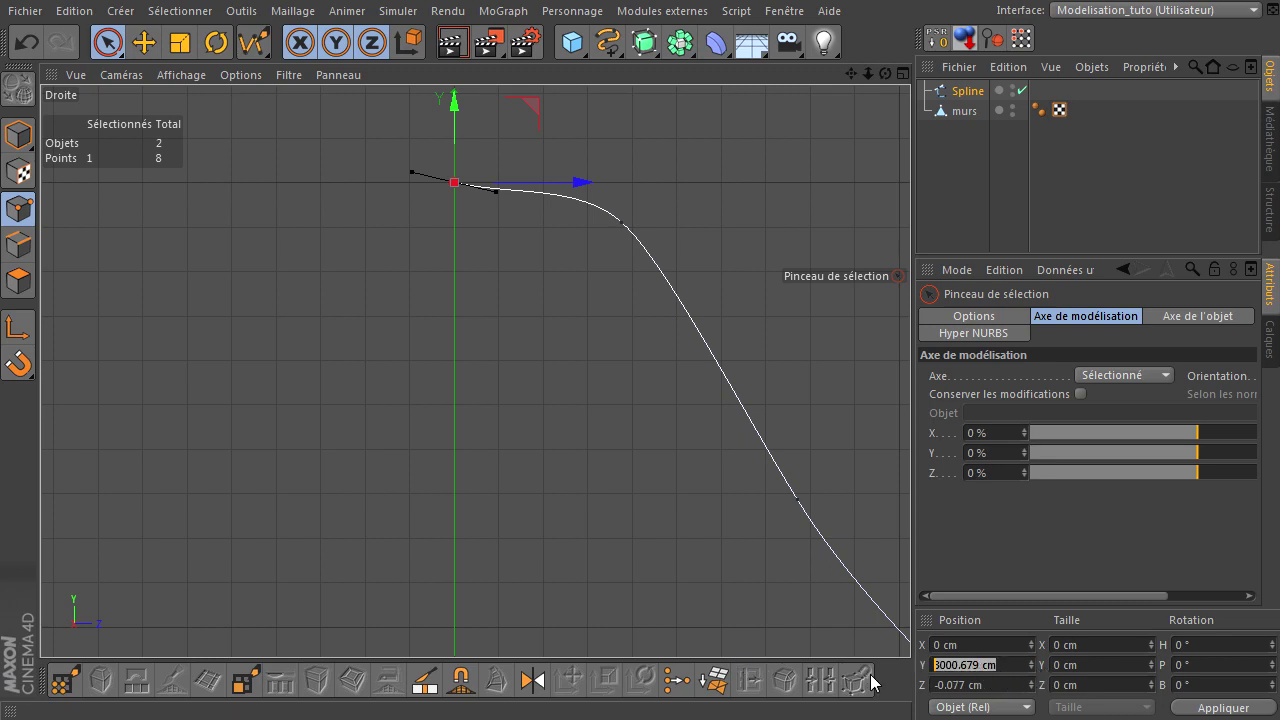
pyautogui.write('3')
pyautogui.moveTo(1000, 686); pyautogui.dragTo(838, 682)
pyautogui.write('0')
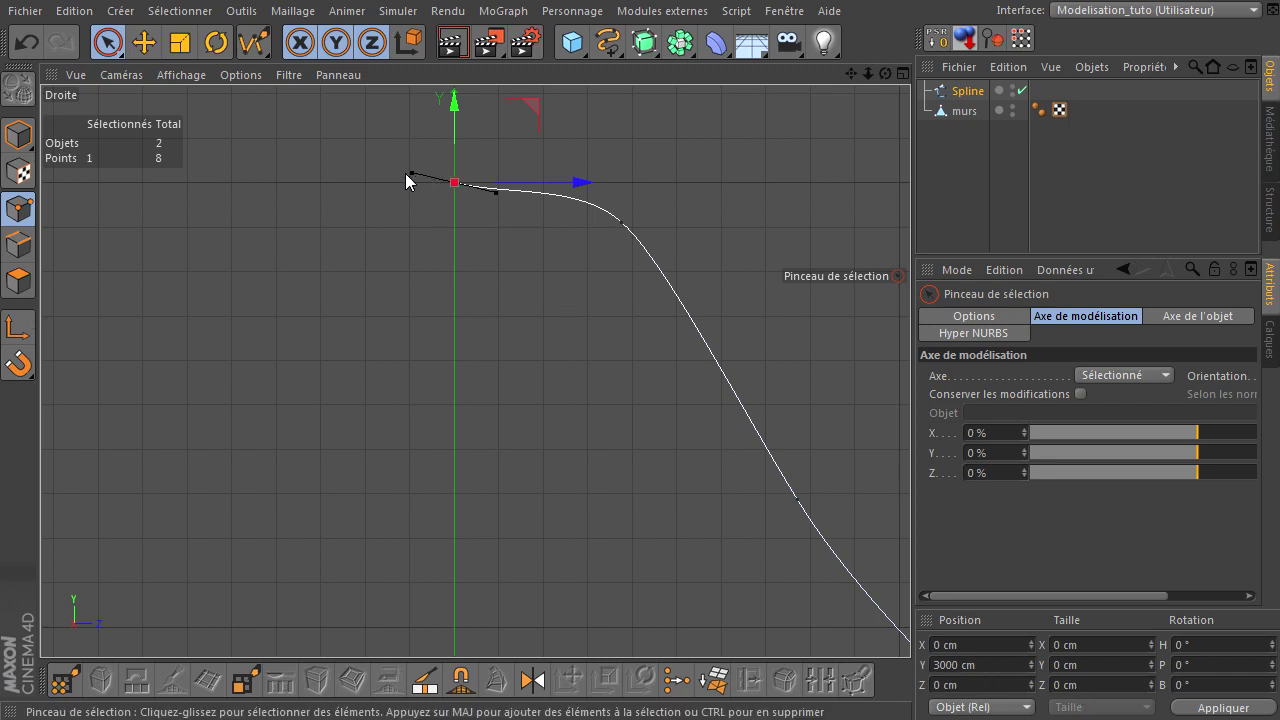
# - Drag the top point's tangent horizontal so the roof starts flat
pyautogui.click(143, 45)
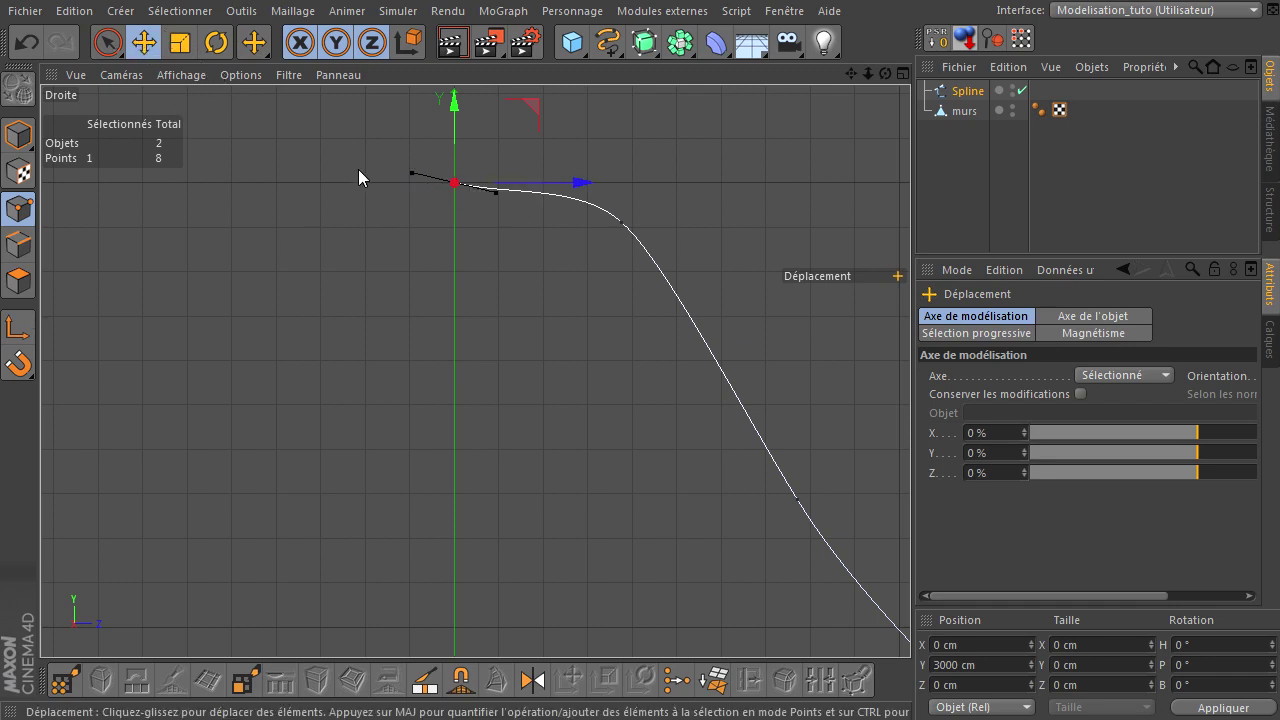
pyautogui.moveTo(409, 171); pyautogui.dragTo(411, 186)
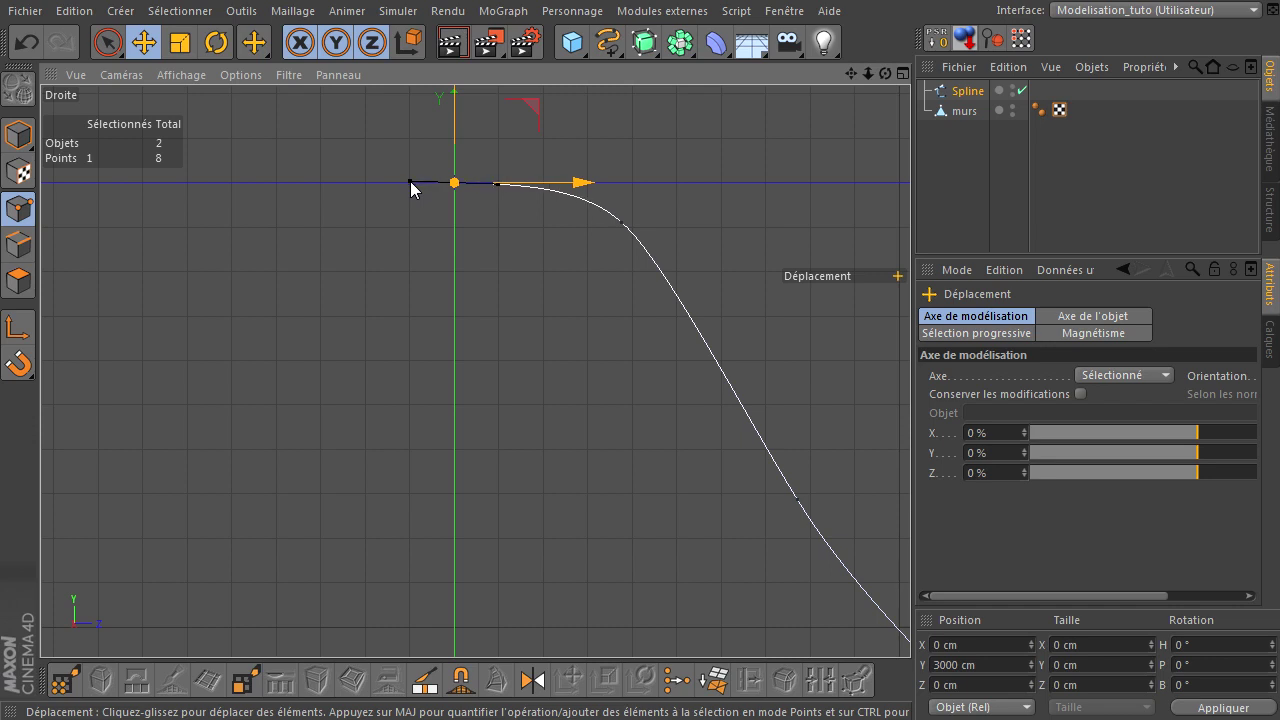
pyautogui.click(594, 254)
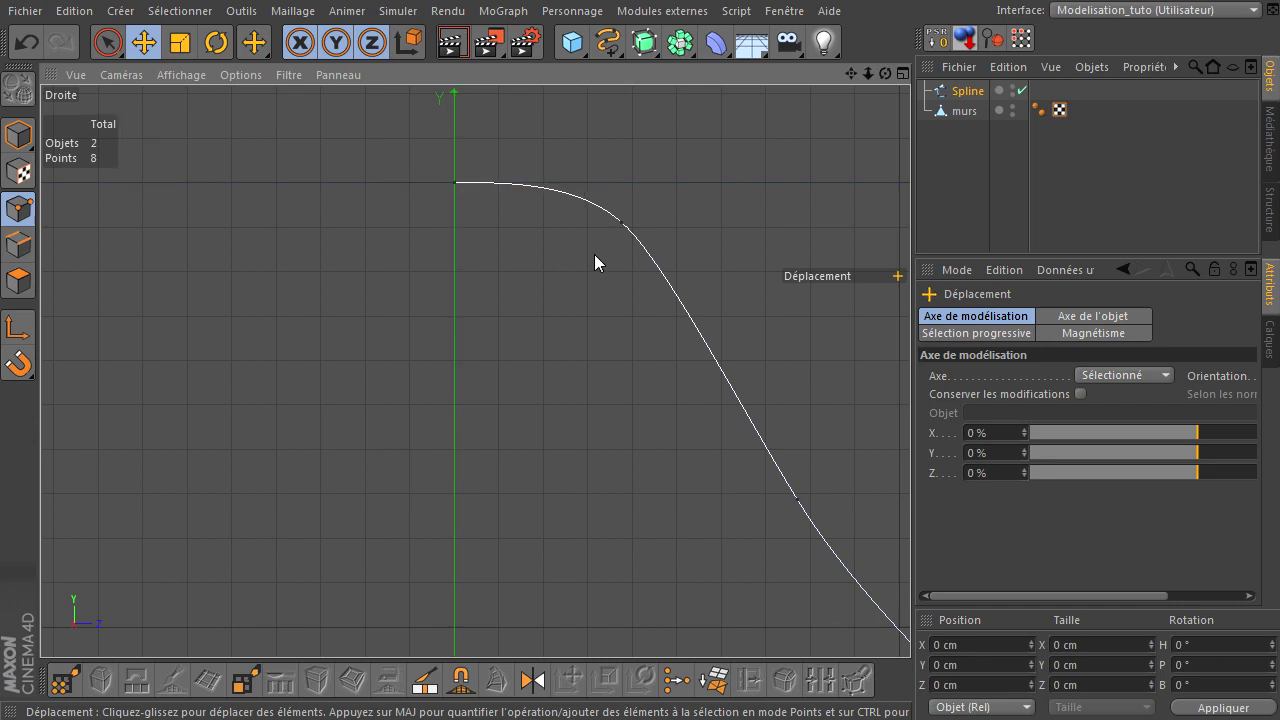
# - Add a Révolution NURBS and place the roof Spline inside it
pyautogui.middleClick(513, 285)
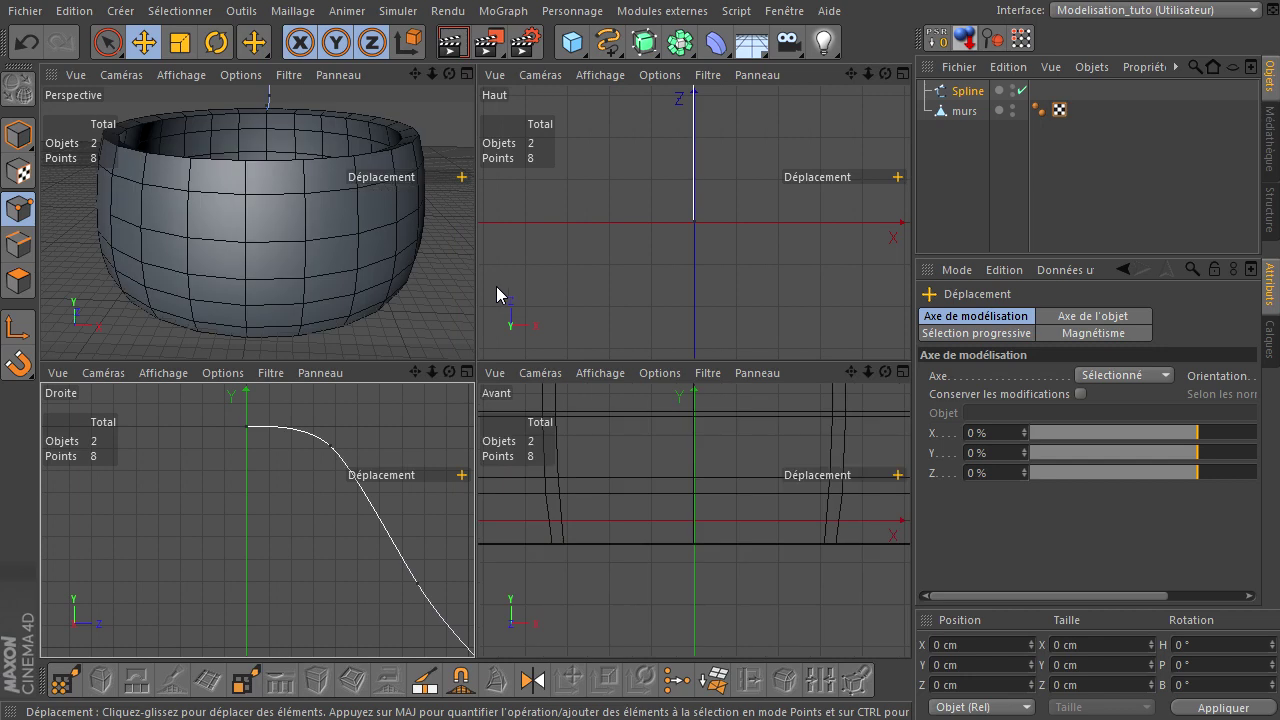
pyautogui.scroll(-2, 309, 214)
pyautogui.scroll(-2, 315, 240)
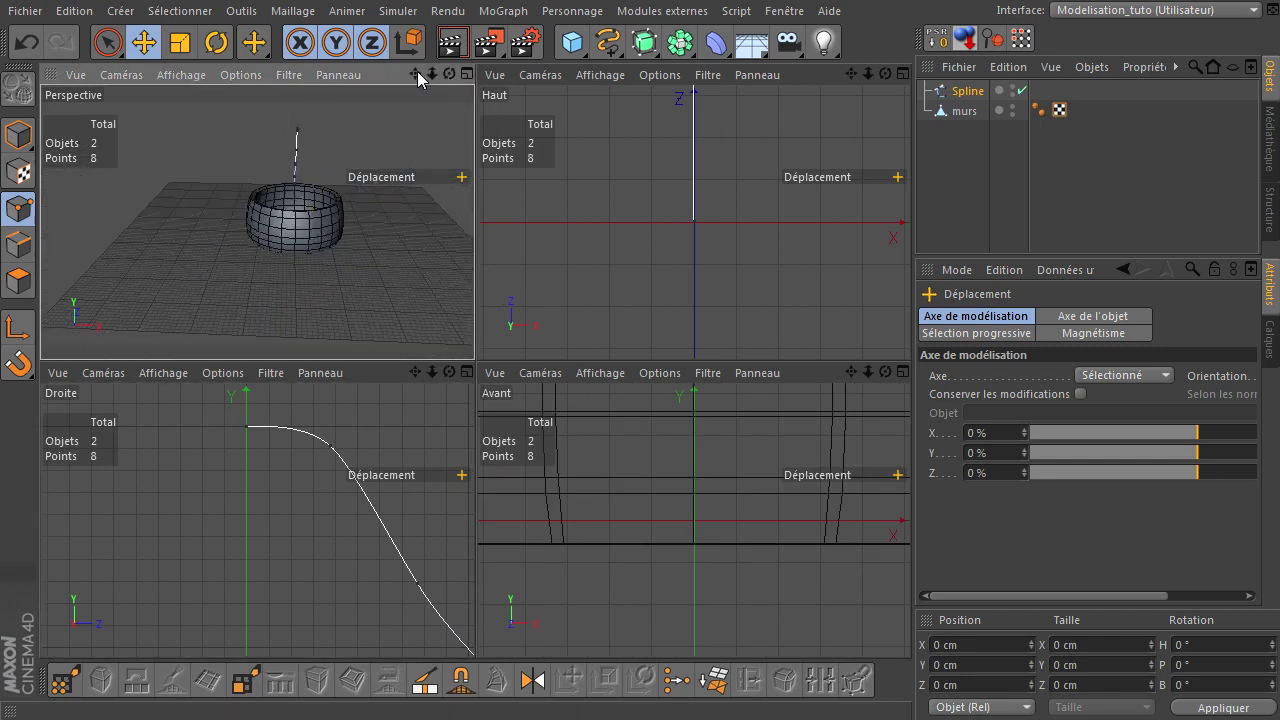
pyautogui.moveTo(416, 74); pyautogui.dragTo(403, 117)
pyautogui.moveTo(449, 74); pyautogui.dragTo(380, 367)
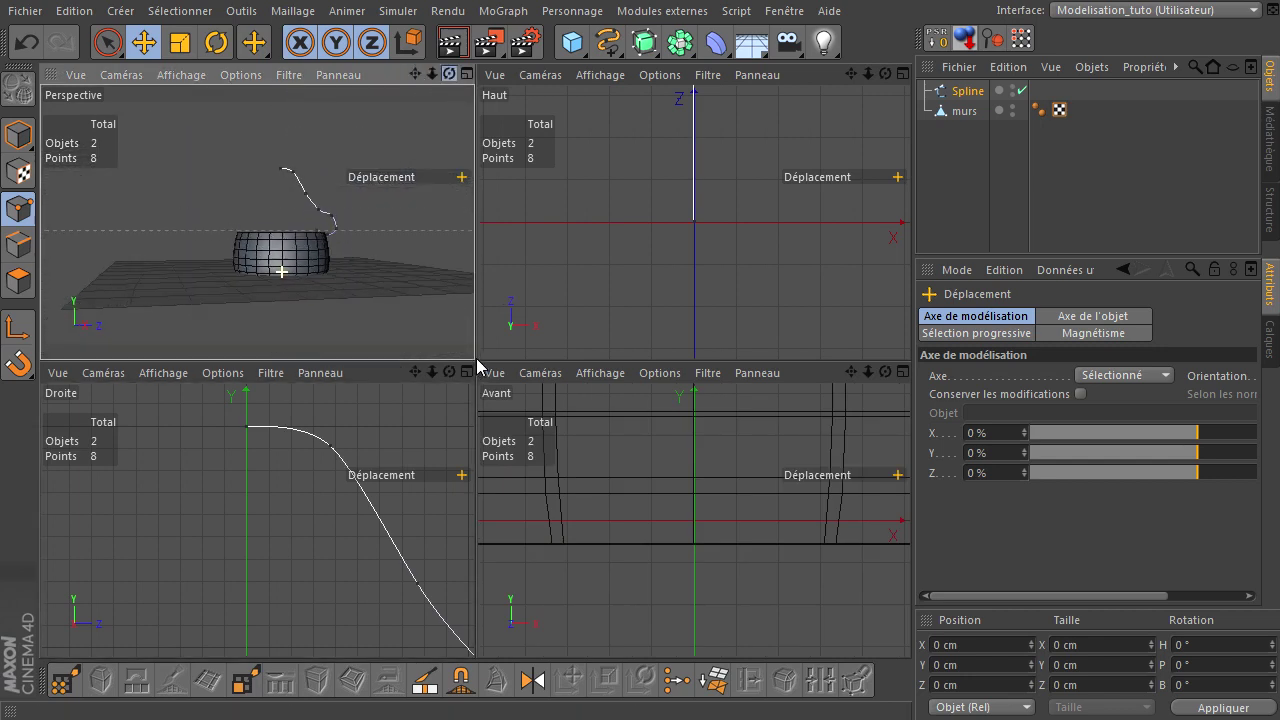
pyautogui.middleClick(413, 215)
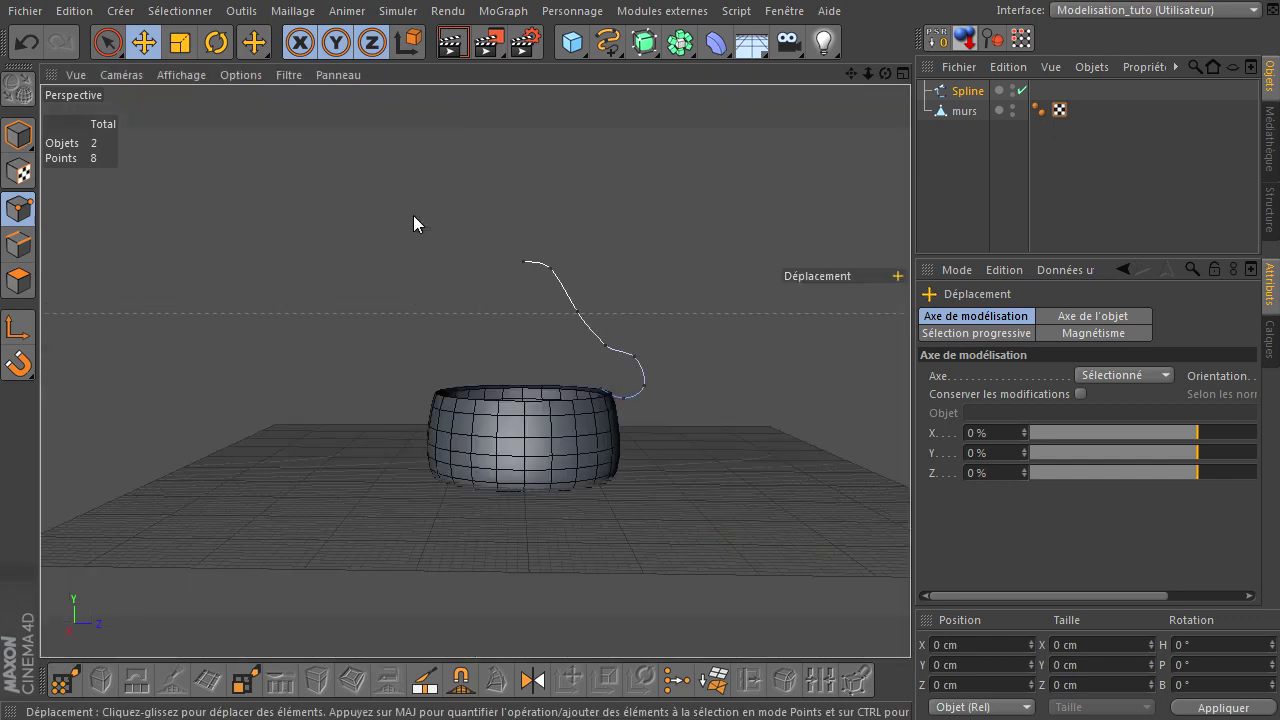
pyautogui.click(653, 56)
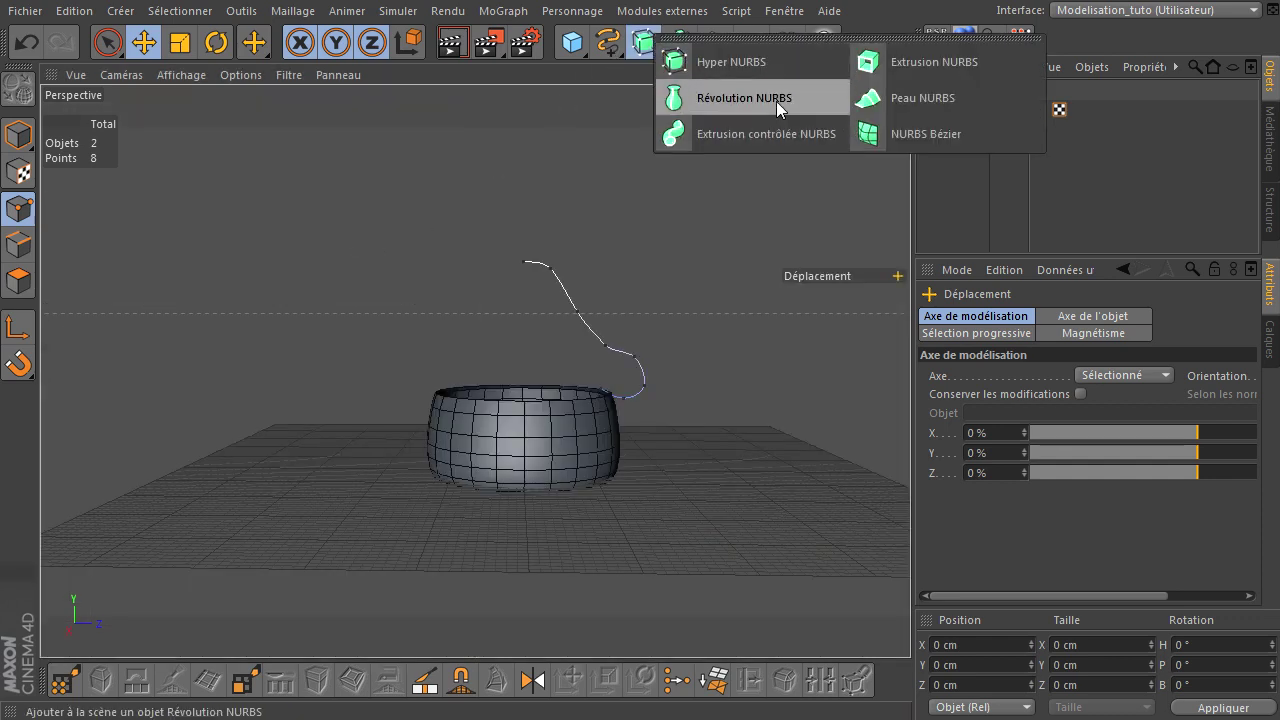
pyautogui.click(776, 101)
pyautogui.moveTo(965, 111); pyautogui.dragTo(991, 91)
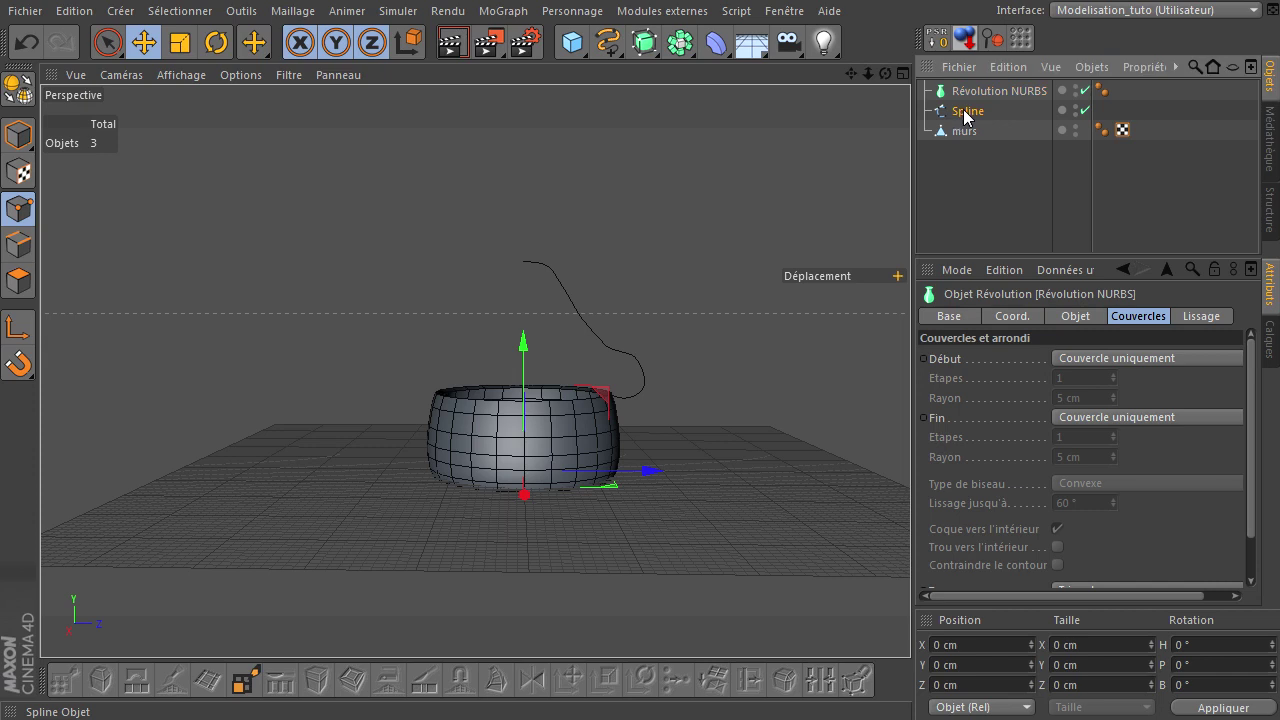
# - Orbit around the new mushroom roof to check it from a higher angle
pyautogui.click(991, 210)
pyautogui.moveTo(885, 74); pyautogui.dragTo(910, 490)
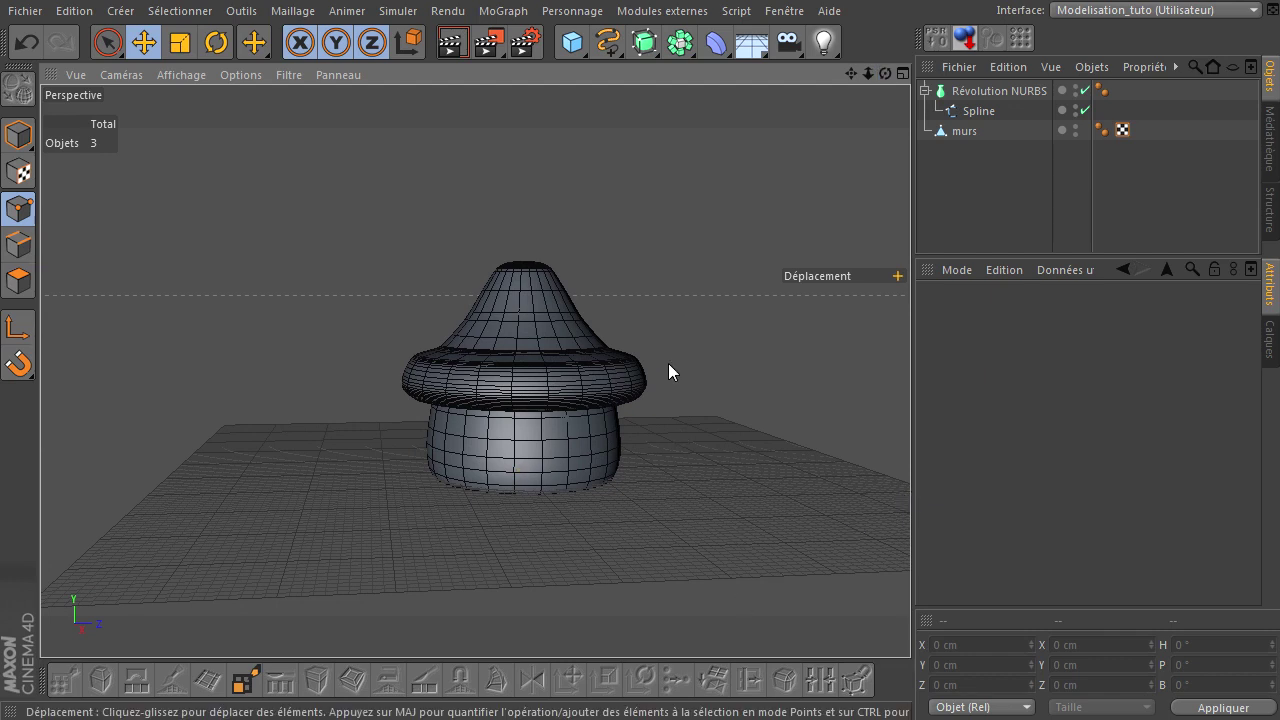
pyautogui.scroll(3, 640, 373)
pyautogui.scroll(3, 626, 371)
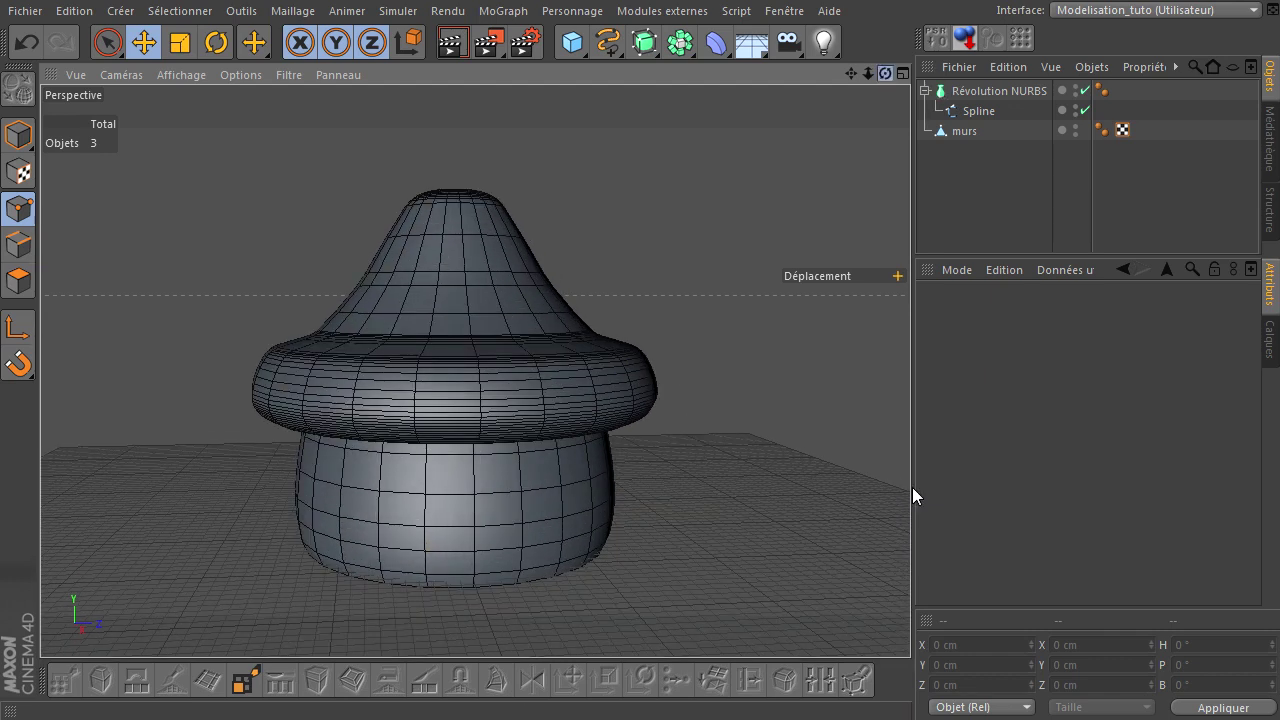
pyautogui.moveTo(912, 488); pyautogui.dragTo(910, 490)
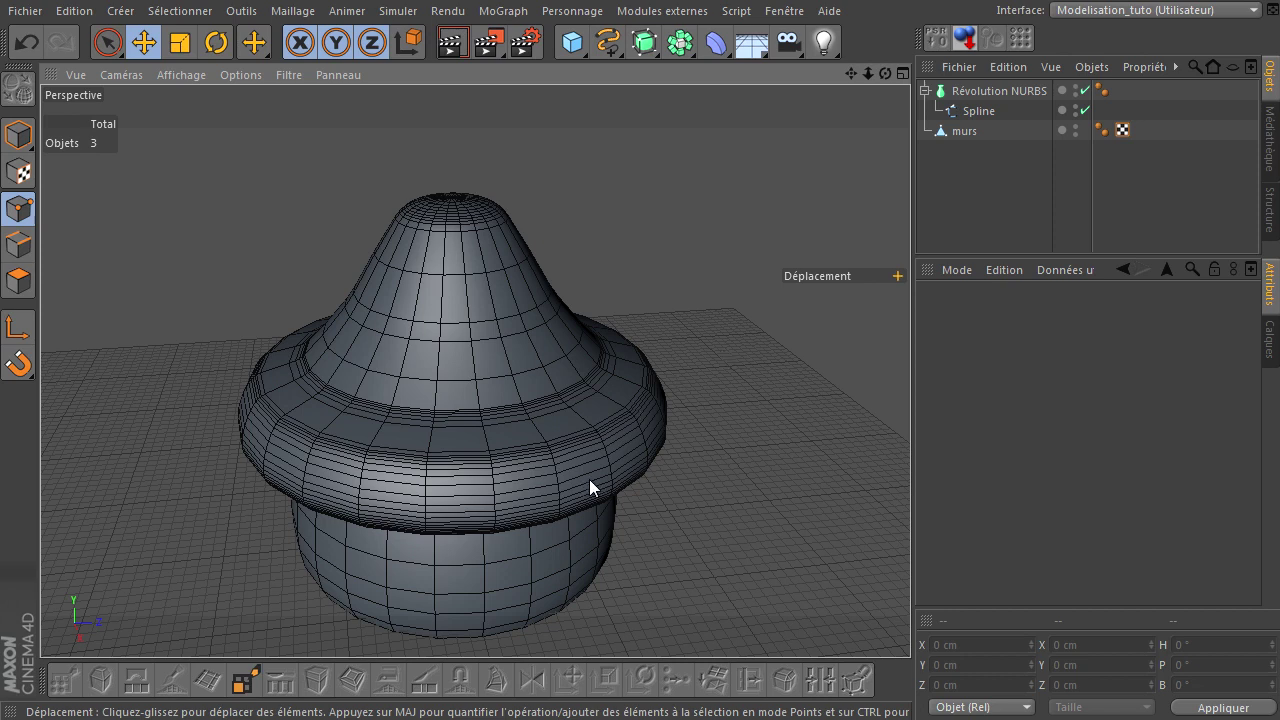
# - Set the roof Spline's interpolation to Naturelle with Pts intermédiaires at 1
pyautogui.click(976, 108)
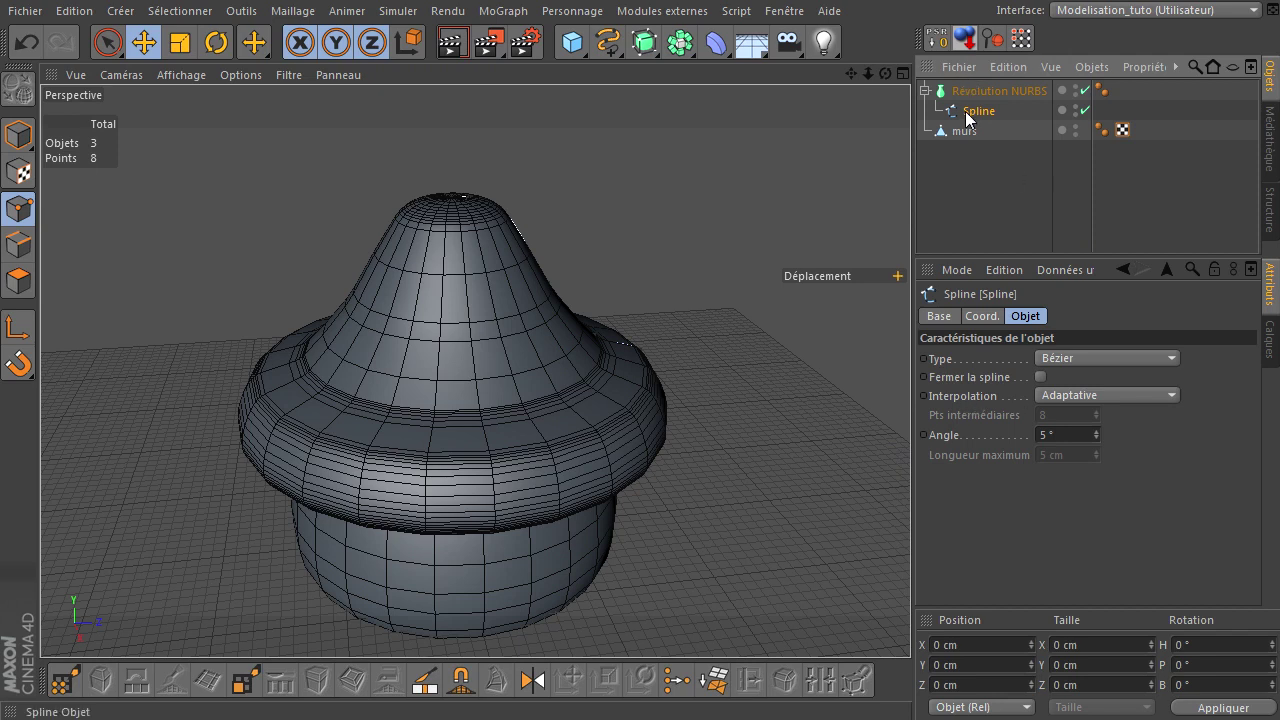
pyautogui.click(1104, 397)
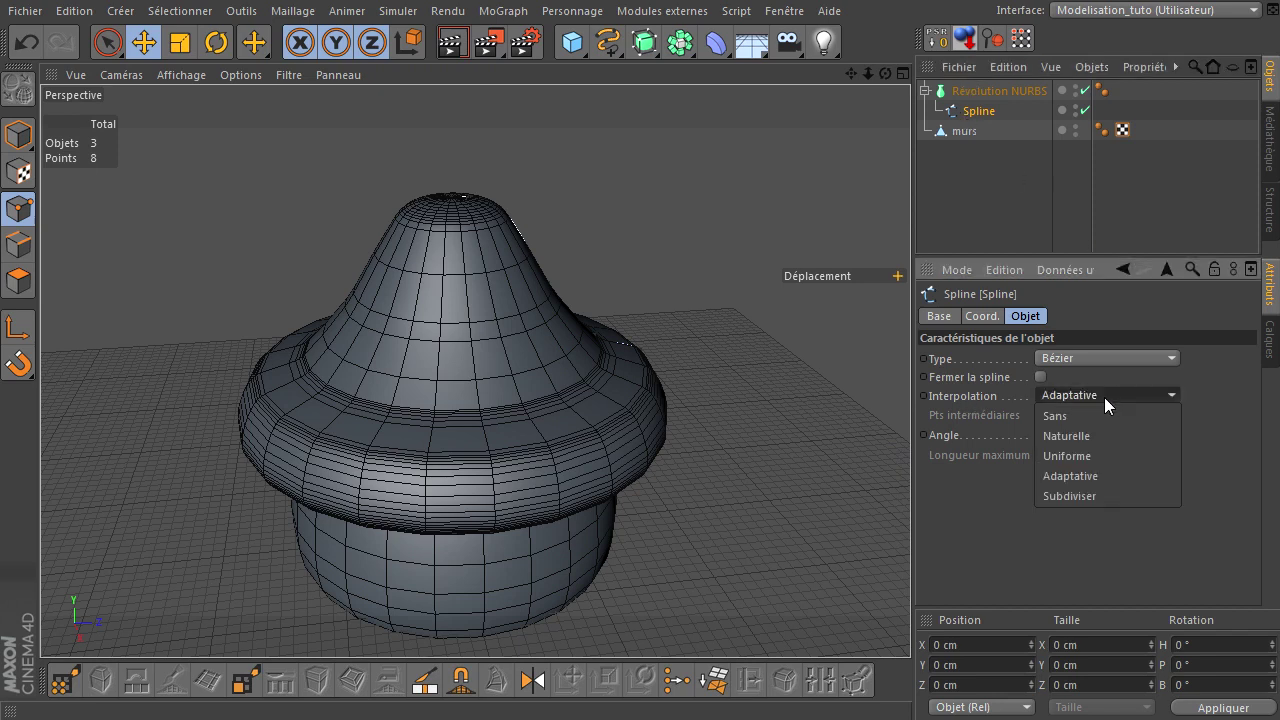
pyautogui.click(1103, 438)
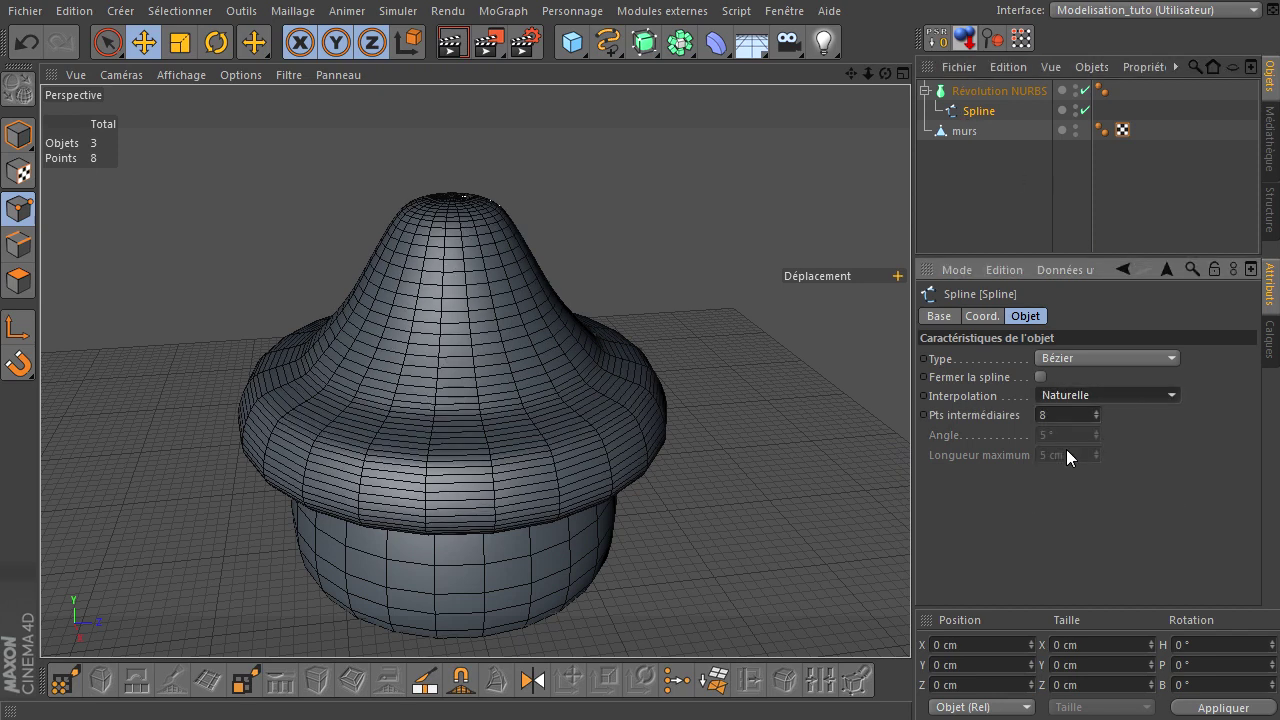
pyautogui.click(1095, 418)
pyautogui.click(1095, 418)
pyautogui.click(1095, 418)
pyautogui.click(1095, 418)
pyautogui.click(1095, 418)
pyautogui.click(1095, 418)
pyautogui.click(1095, 418)
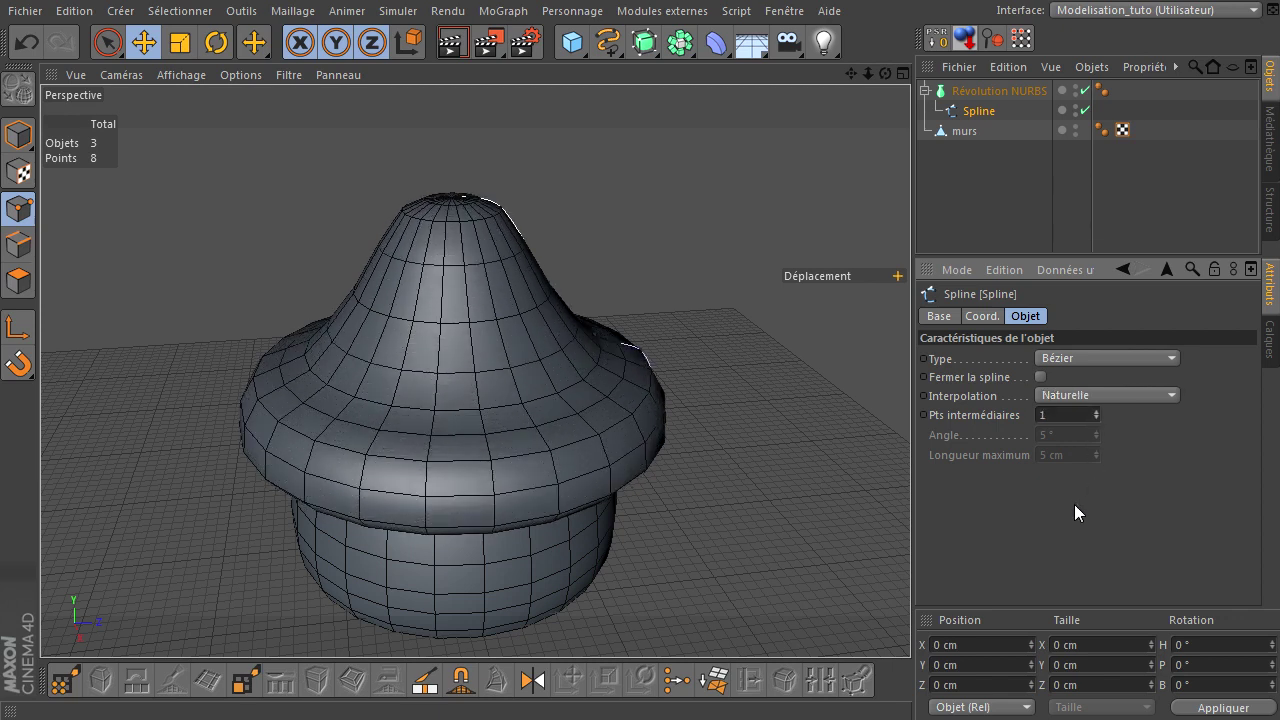
pyautogui.click(981, 200)
# - Orbit the mushroom from low and high angles to check the lighter roof mesh
pyautogui.moveTo(887, 74)
pyautogui.mouseDown()
pyautogui.moveTo(910, 490)
pyautogui.moveTo(896, 490)
pyautogui.moveTo(910, 490)
pyautogui.mouseUp()
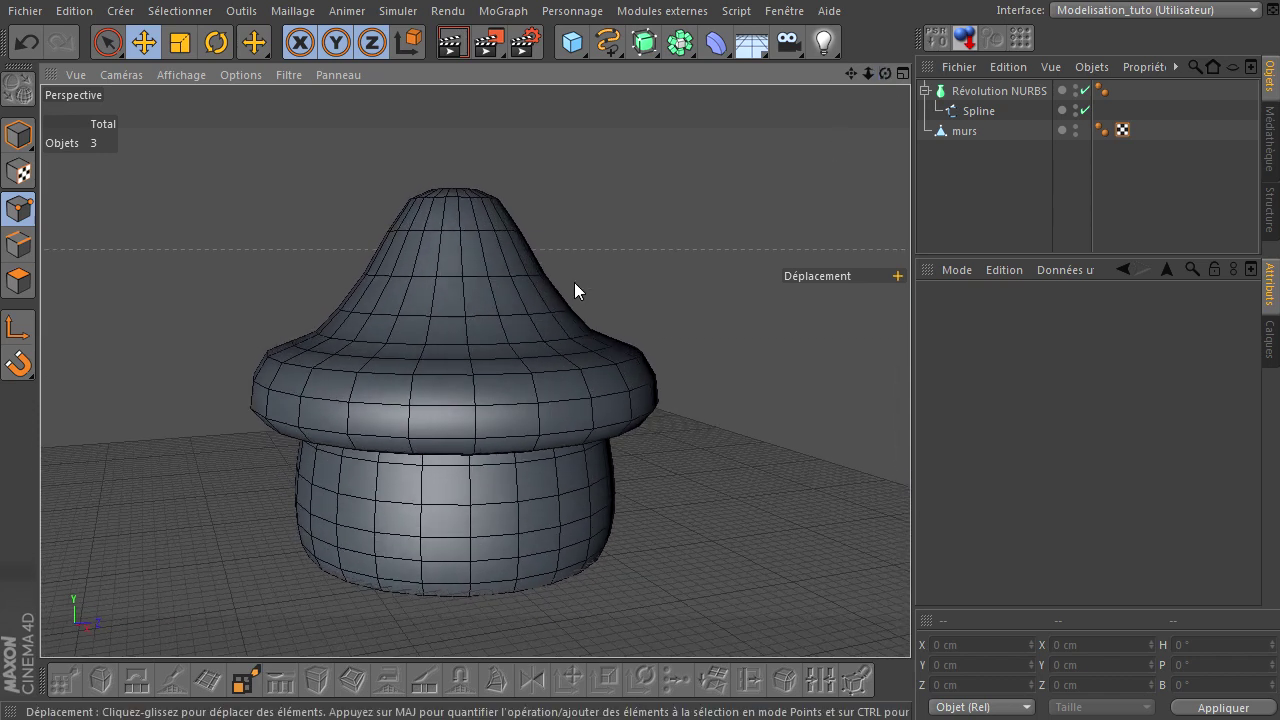
pyautogui.moveTo(885, 74); pyautogui.dragTo(910, 490)
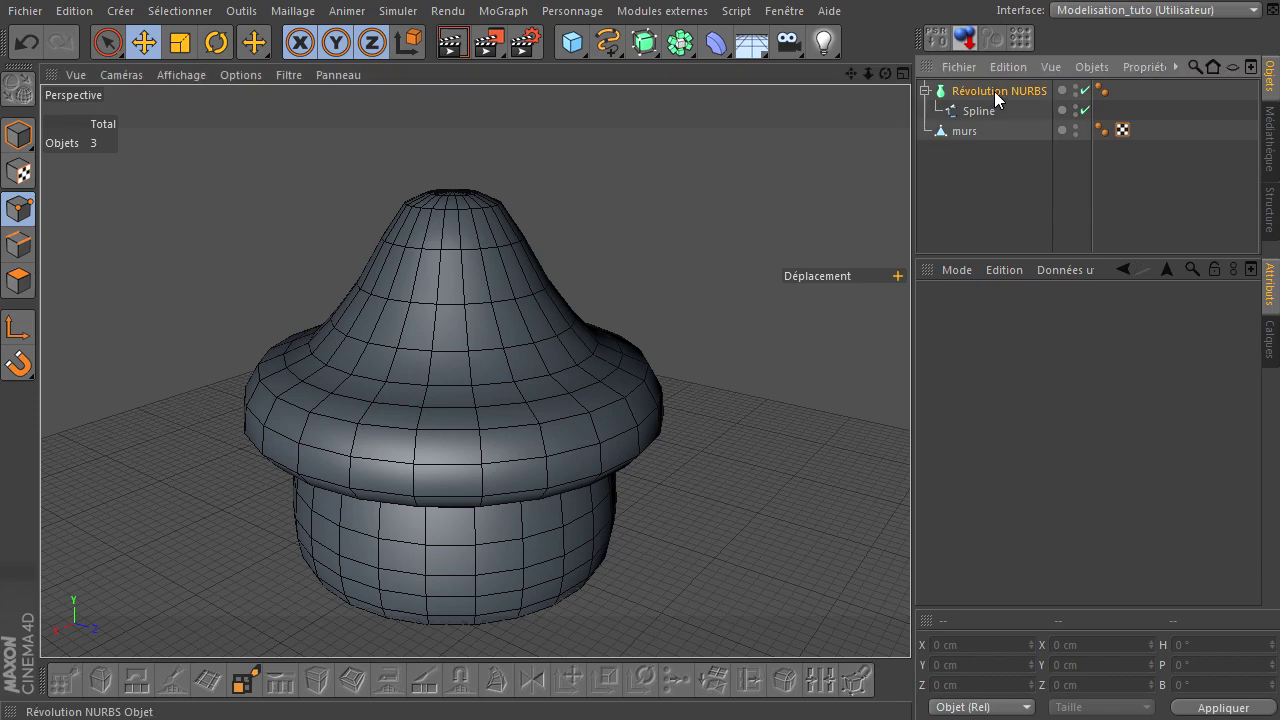
pyautogui.click(994, 91)
pyautogui.click(964, 116)
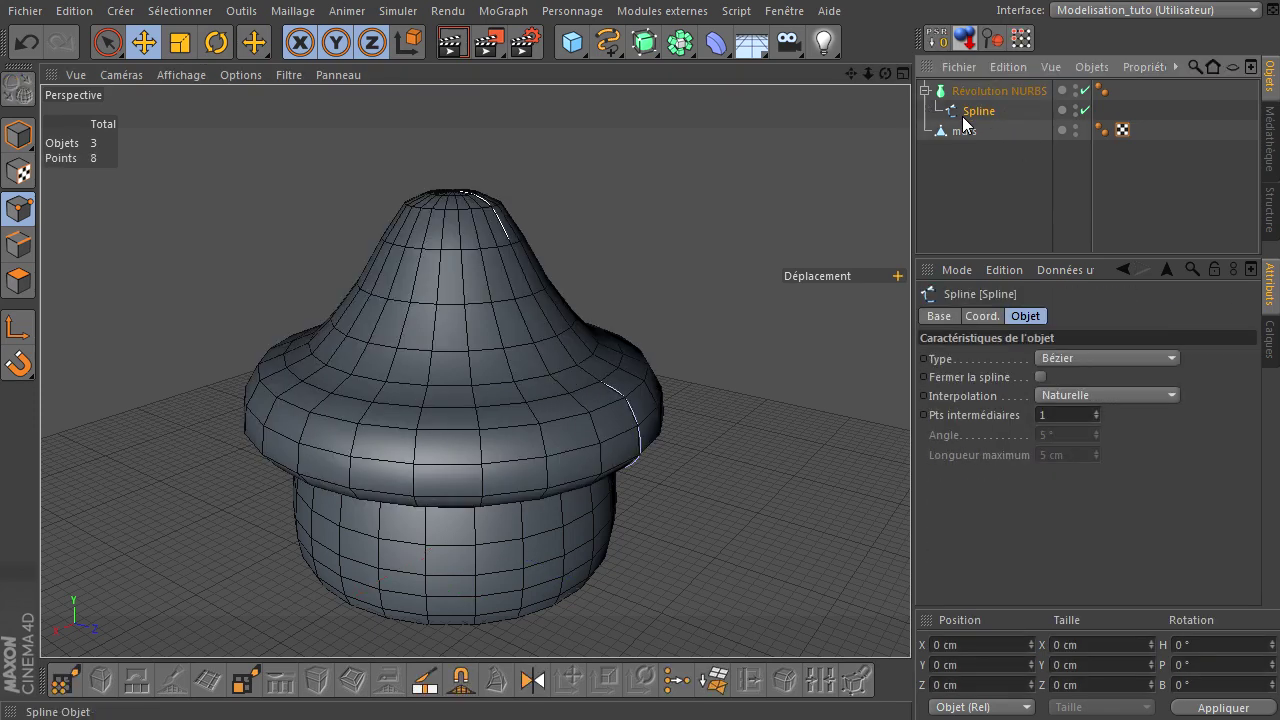
pyautogui.moveTo(885, 74)
pyautogui.mouseDown()
pyautogui.moveTo(898, 497)
pyautogui.moveTo(925, 490)
pyautogui.moveTo(910, 490)
pyautogui.mouseUp()
pyautogui.scroll(3, 611, 293)
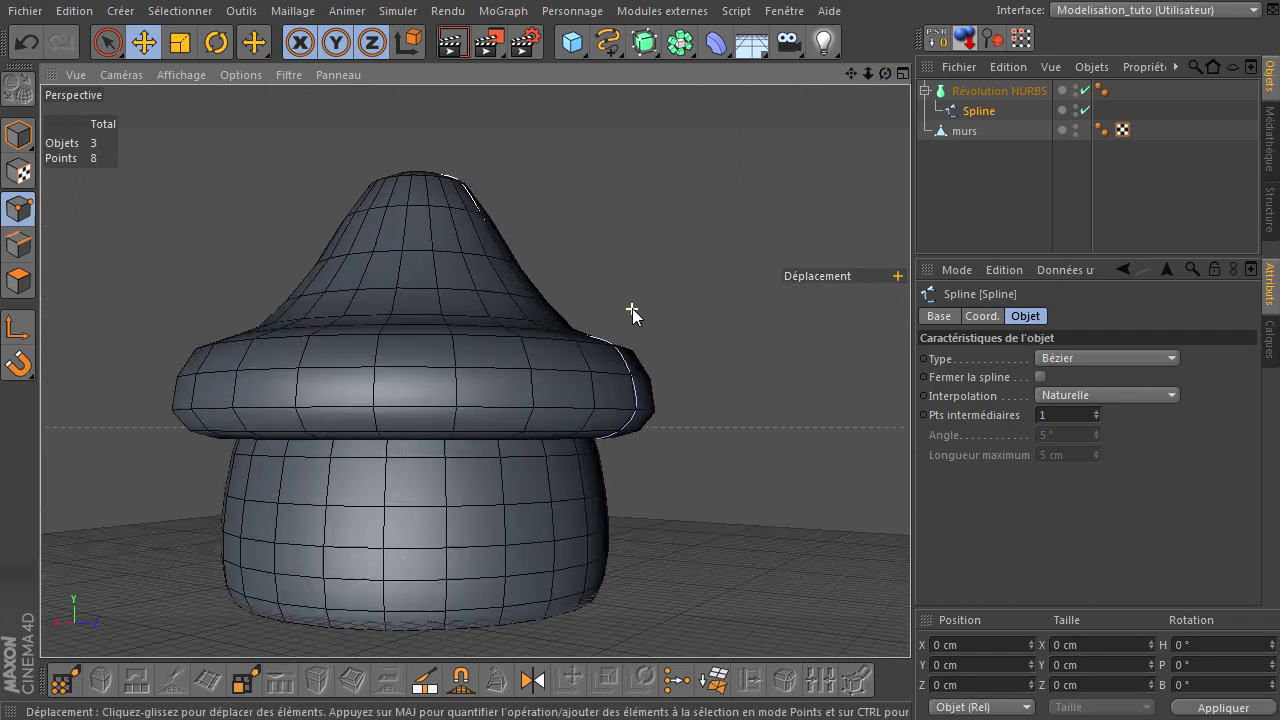
pyautogui.scroll(2, 632, 308)
# - Lower the brim point and push the roof-edge point down and outward along Z
pyautogui.moveTo(910, 497); pyautogui.dragTo(910, 488)
pyautogui.click(112, 52)
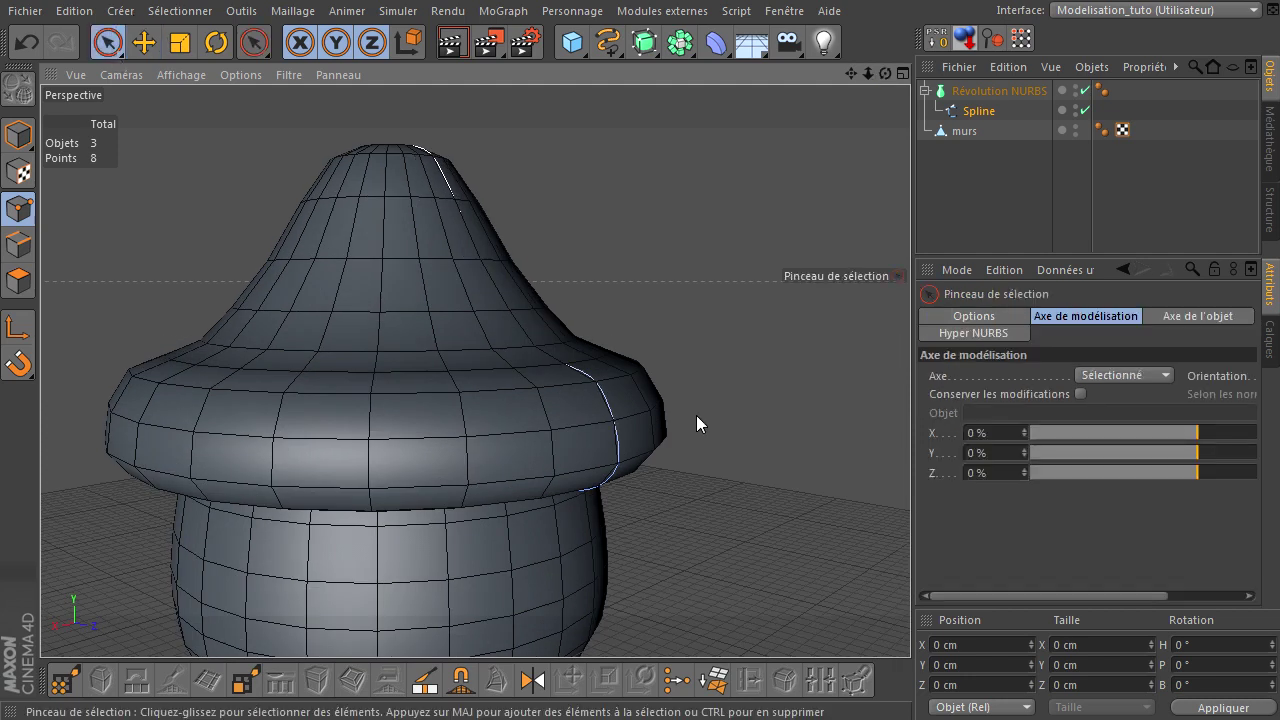
pyautogui.click(610, 470)
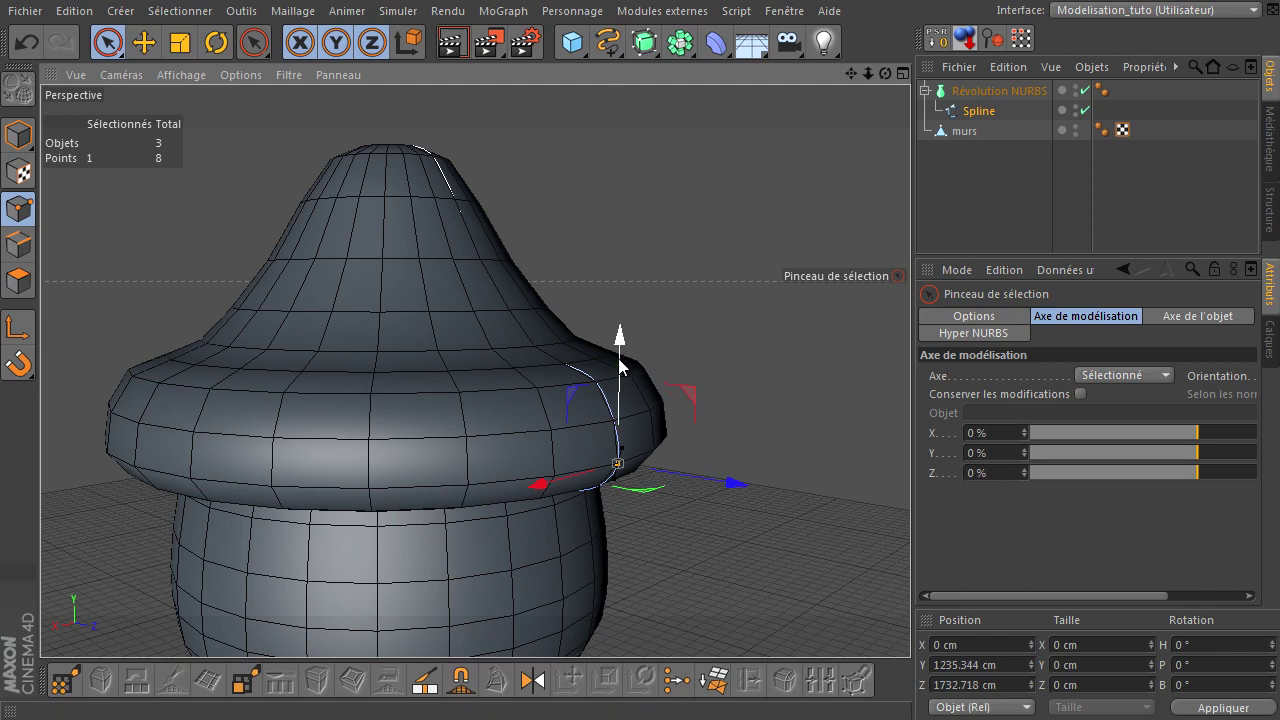
pyautogui.moveTo(620, 368); pyautogui.dragTo(618, 376)
pyautogui.click(618, 378)
pyautogui.click(610, 405)
pyautogui.click(600, 382)
pyautogui.moveTo(598, 324); pyautogui.dragTo(606, 352)
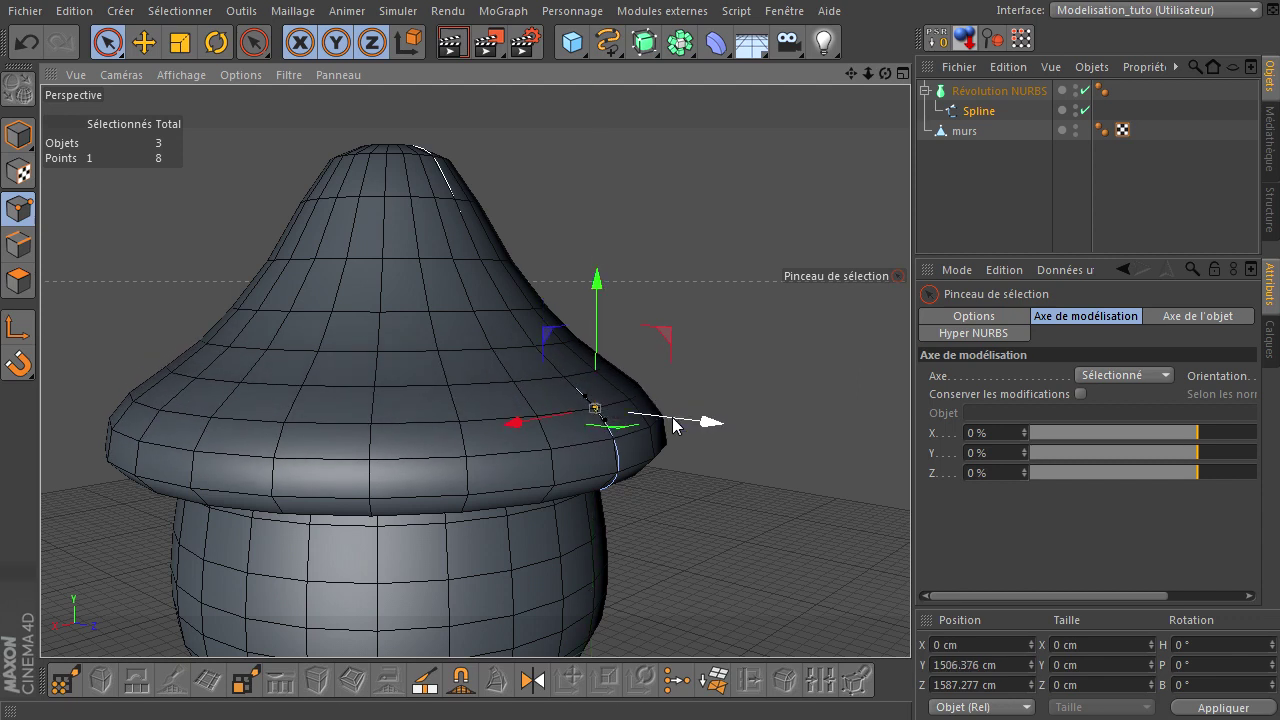
pyautogui.moveTo(675, 425); pyautogui.dragTo(688, 422)
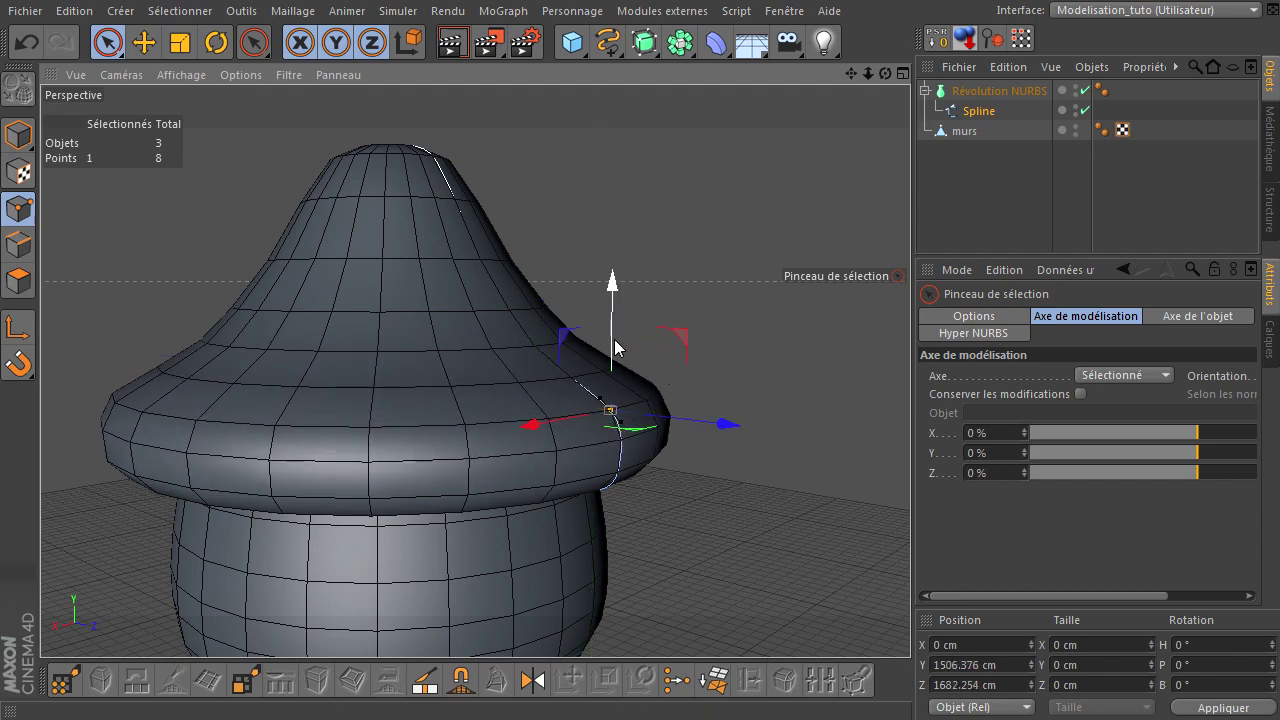
pyautogui.moveTo(615, 347); pyautogui.dragTo(611, 358)
pyautogui.click(586, 380)
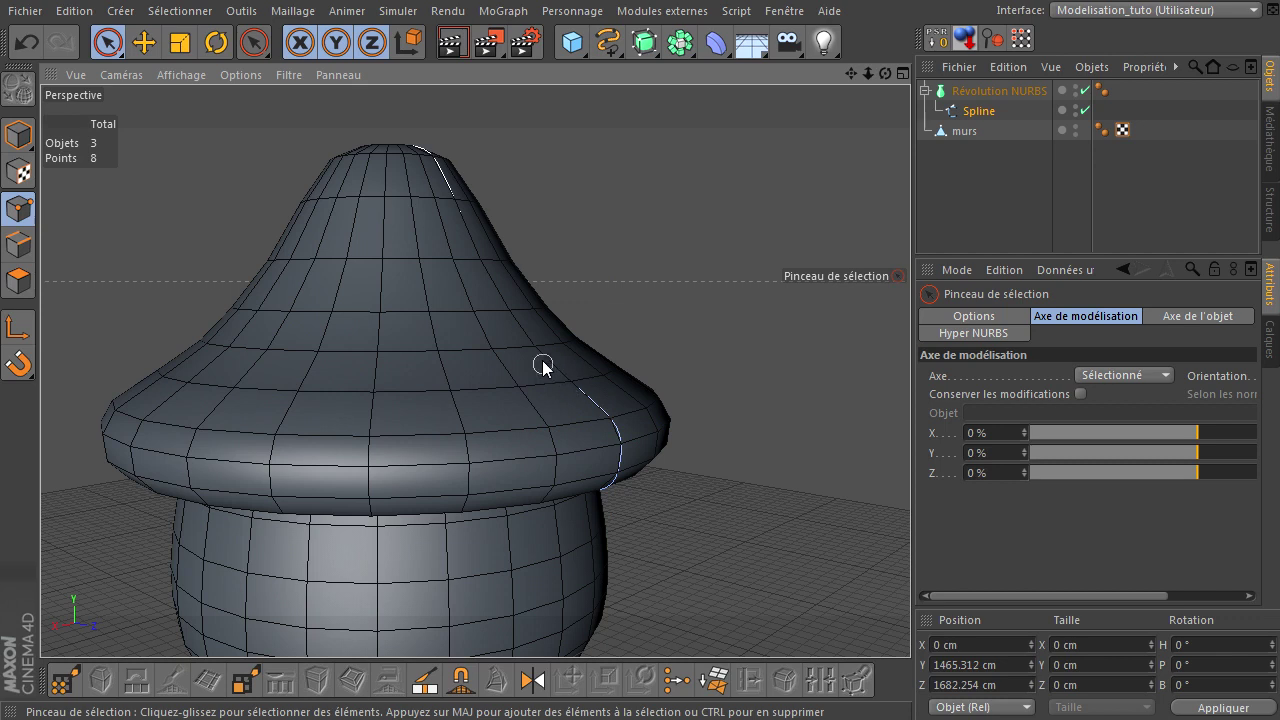
# - Move the slope point outward and down, and shift the upper roof point along Z
pyautogui.click(543, 368)
pyautogui.moveTo(535, 301); pyautogui.dragTo(534, 310)
pyautogui.moveTo(597, 351)
pyautogui.mouseDown()
pyautogui.moveTo(619, 363)
pyautogui.moveTo(602, 370)
pyautogui.mouseUp()
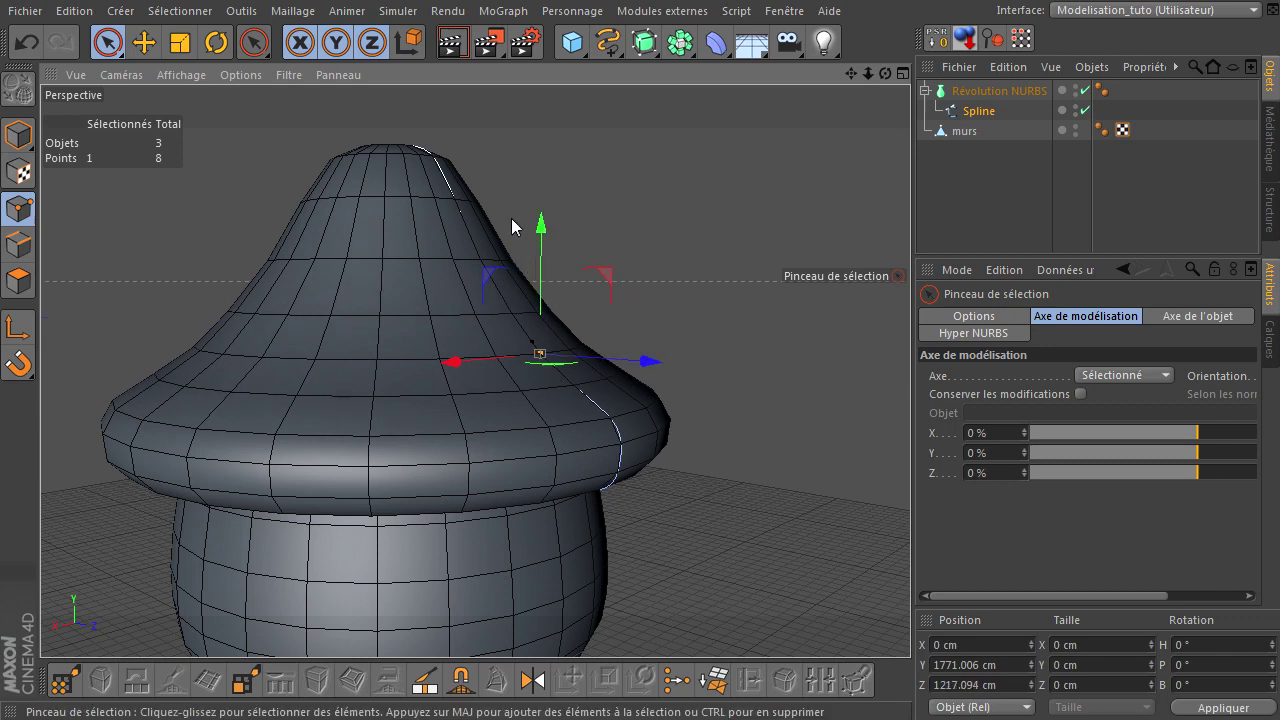
pyautogui.click(494, 193)
pyautogui.click(486, 286)
pyautogui.moveTo(486, 286); pyautogui.dragTo(563, 268)
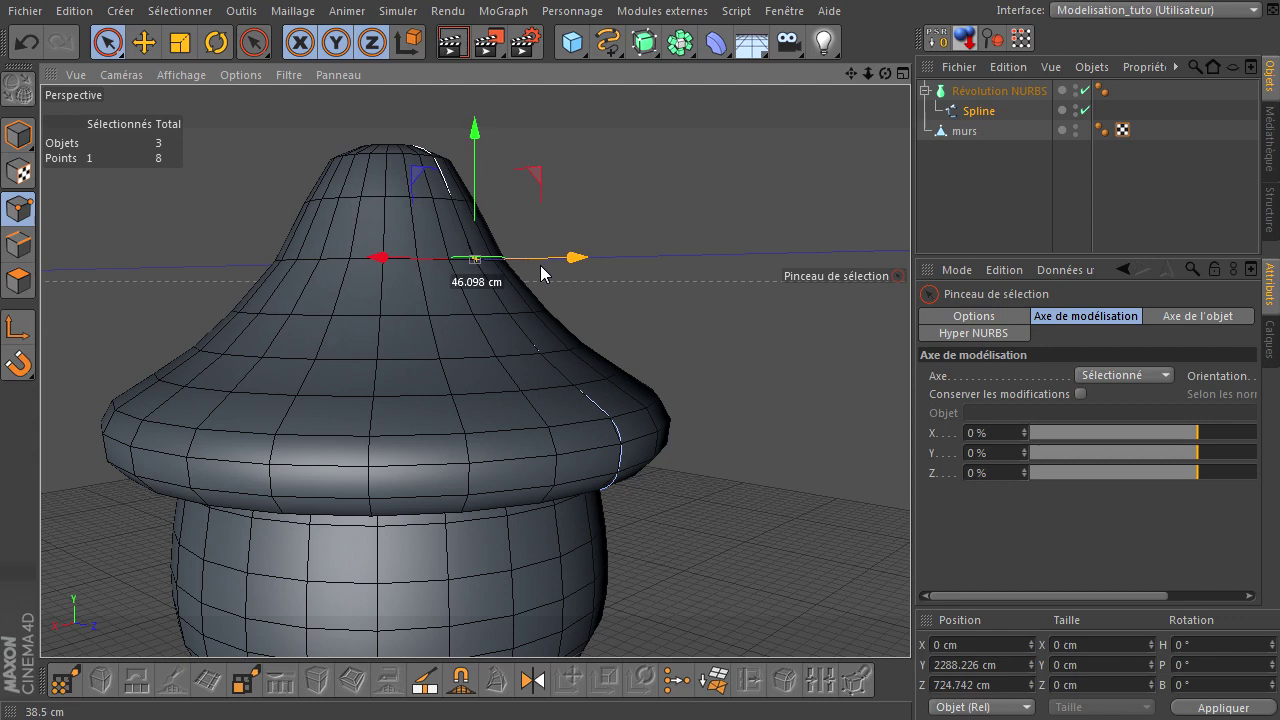
pyautogui.moveTo(563, 268); pyautogui.dragTo(547, 272)
pyautogui.click(689, 207)
# - Orbit to review the reshaped roof from below and above, then select Révolution NURBS
pyautogui.moveTo(885, 73)
pyautogui.mouseDown()
pyautogui.moveTo(906, 486)
pyautogui.moveTo(918, 490)
pyautogui.moveTo(900, 470)
pyautogui.mouseUp()
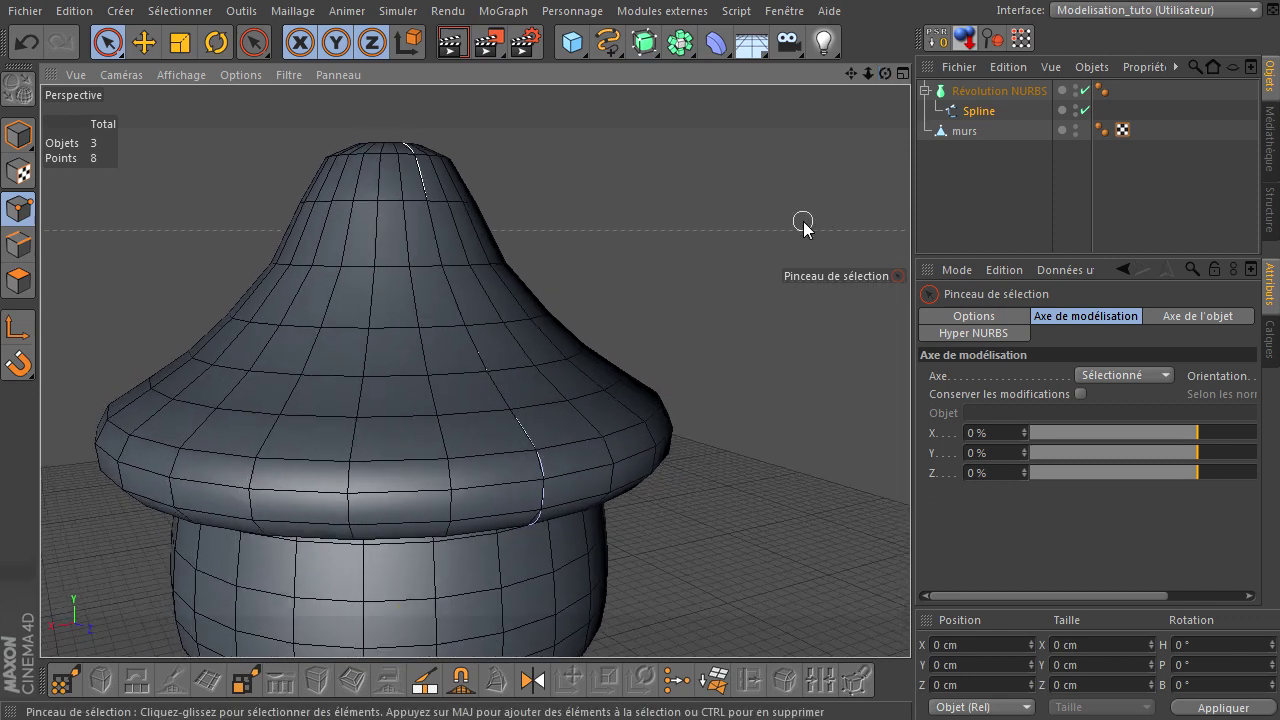
pyautogui.moveTo(885, 73)
pyautogui.mouseDown()
pyautogui.moveTo(900, 499)
pyautogui.moveTo(912, 490)
pyautogui.mouseUp()
pyautogui.moveTo(886, 74); pyautogui.dragTo(914, 487)
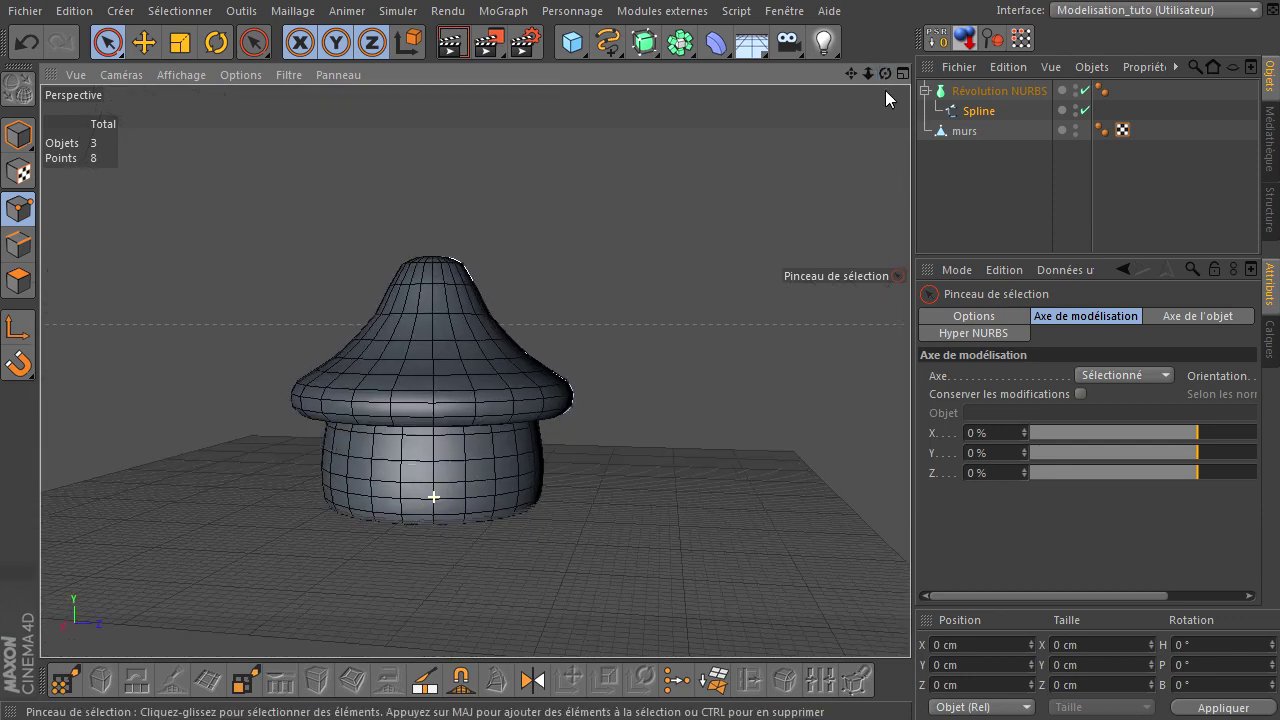
pyautogui.click(998, 92)
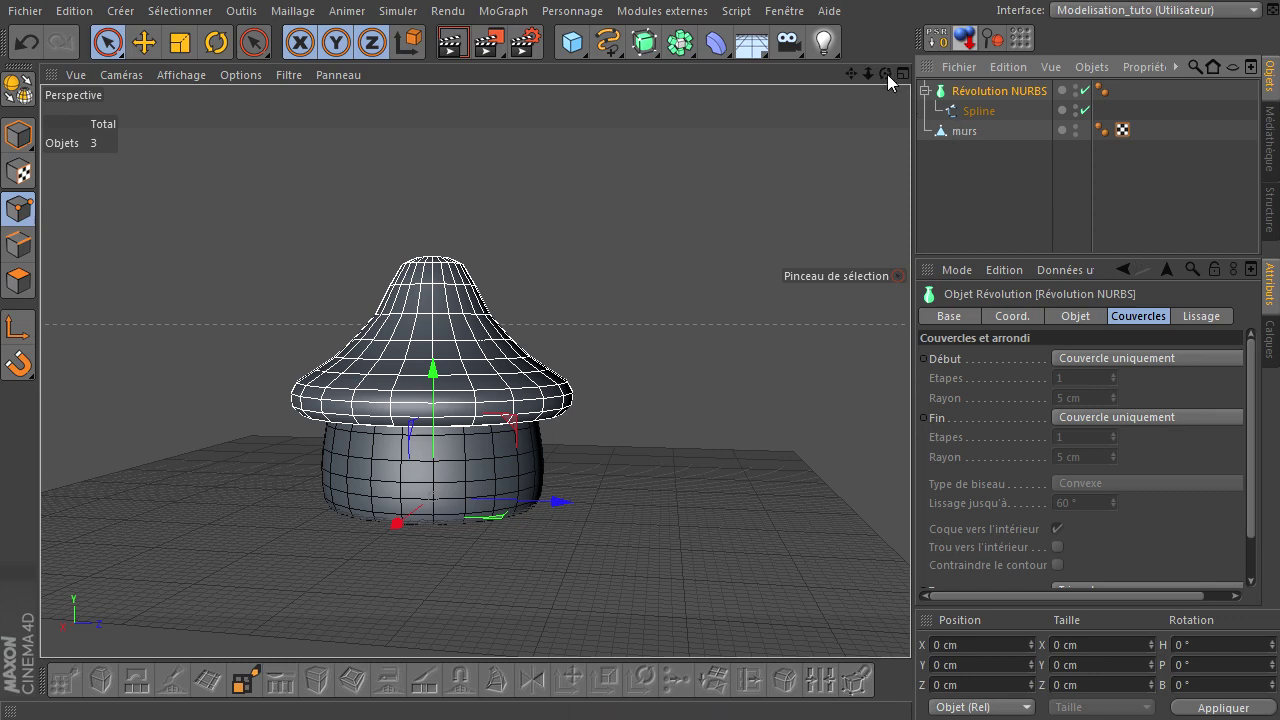
# - Set the roof Révolution NURBS caps Début and Fin both to Sans, leaving it open
pyautogui.moveTo(886, 76); pyautogui.dragTo(940, 520)
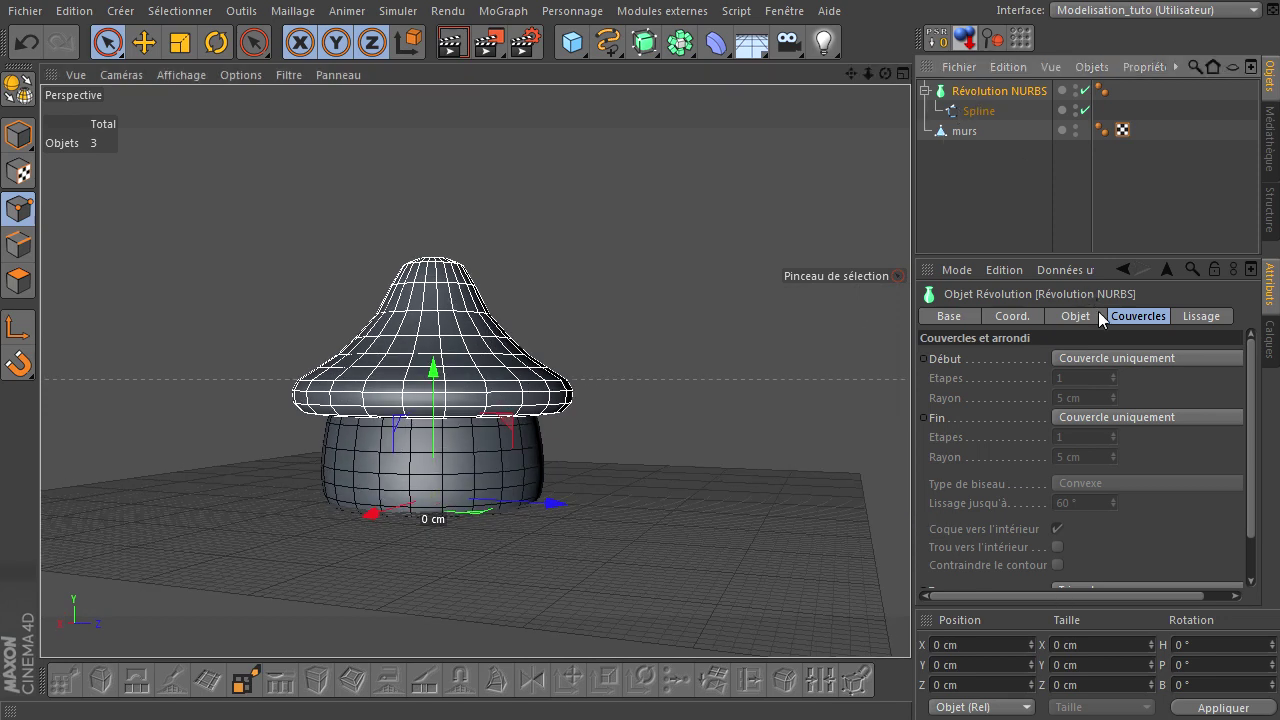
pyautogui.click(1122, 360)
pyautogui.click(1121, 378)
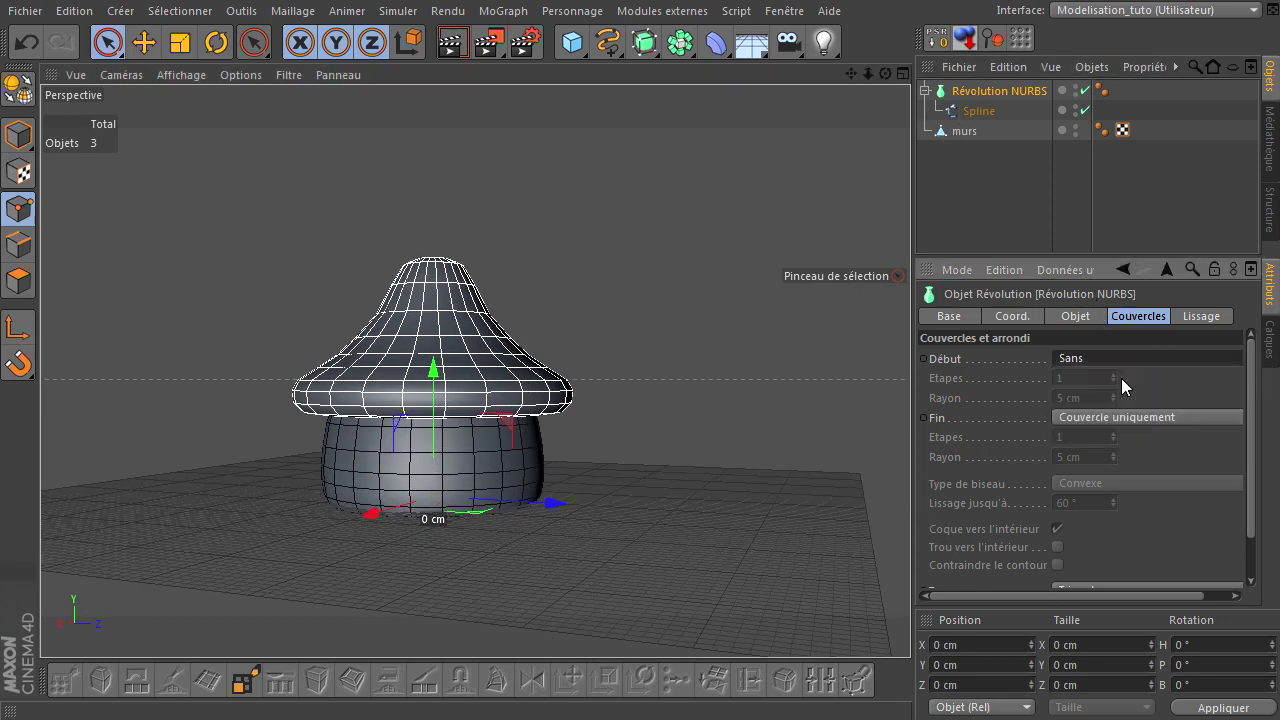
pyautogui.click(1122, 417)
pyautogui.click(1120, 434)
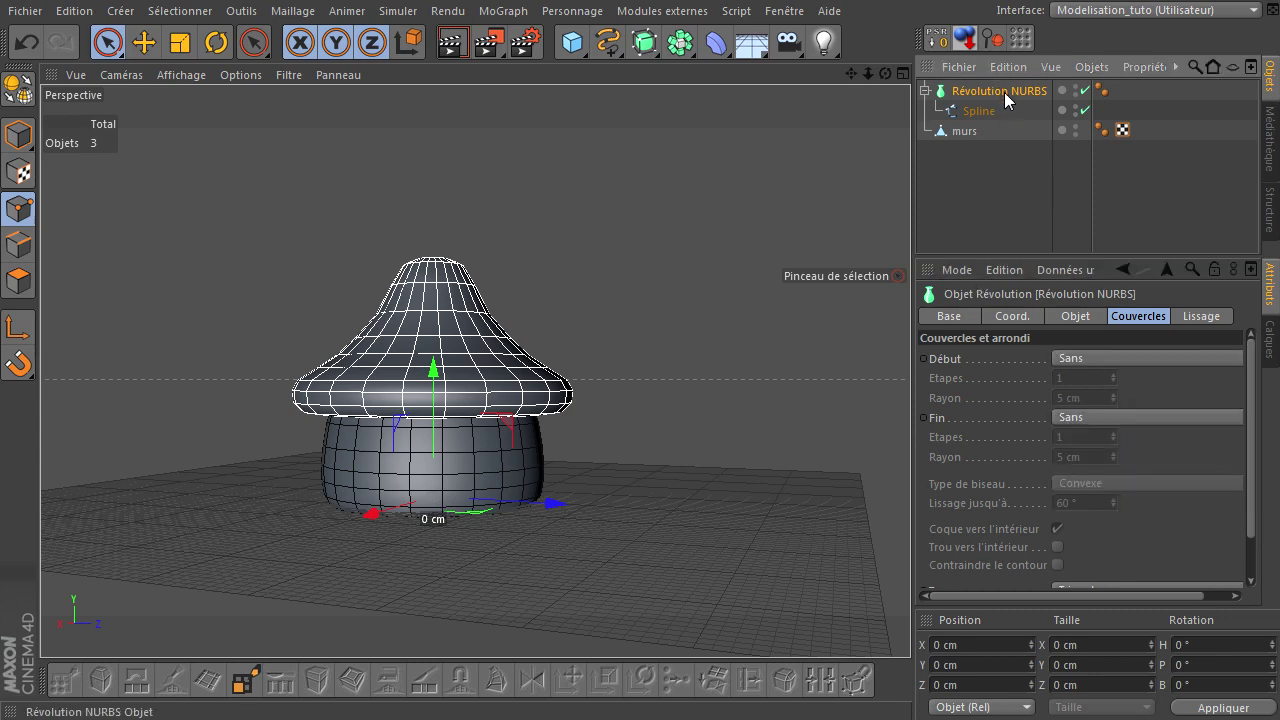
# - Convert the roof Révolution NURBS into an editable polygon object with C
pyautogui.press('c')
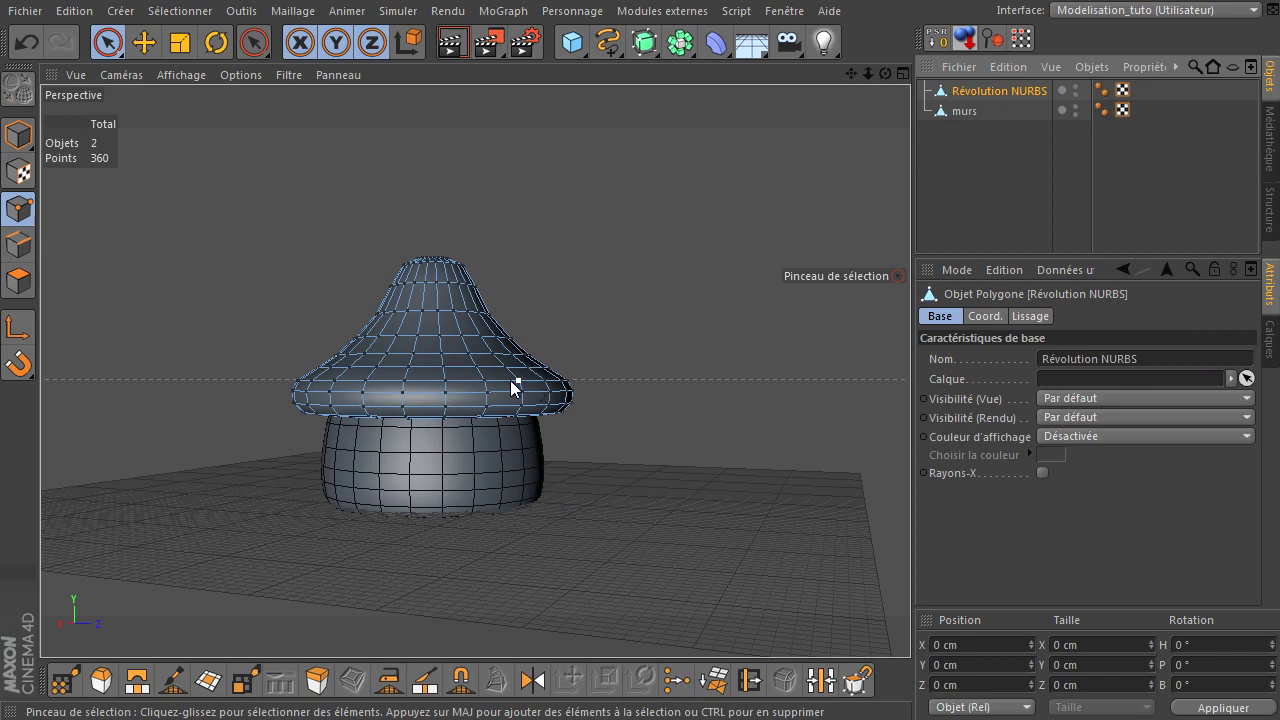
pyautogui.moveTo(850, 73)
pyautogui.mouseDown()
pyautogui.moveTo(911, 499)
pyautogui.moveTo(410, 430)
pyautogui.mouseUp()
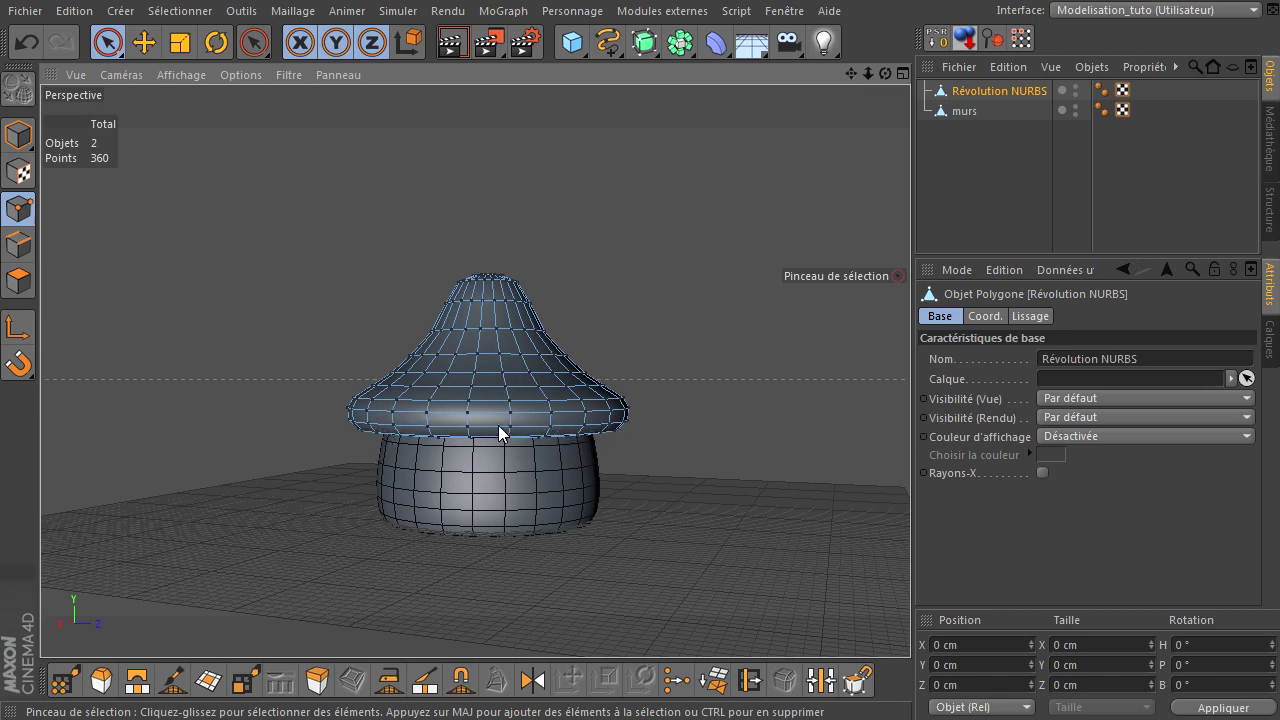
pyautogui.scroll(2, 494, 429)
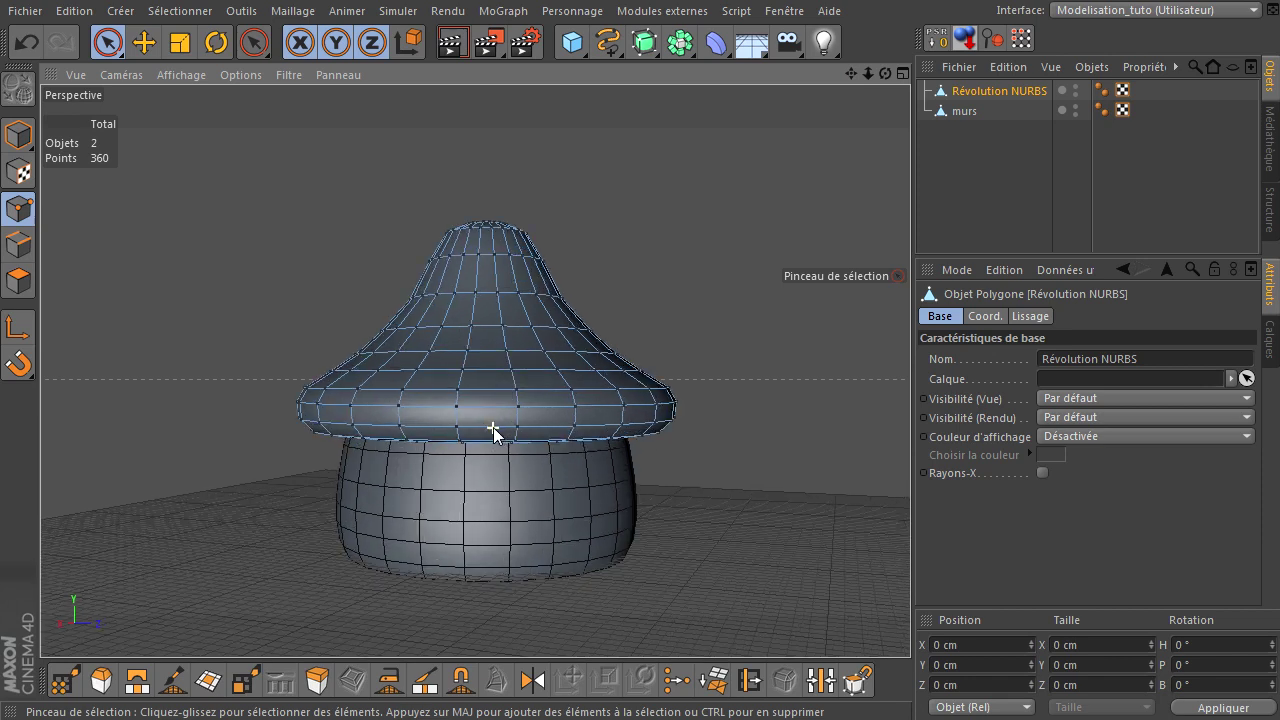
pyautogui.scroll(2, 495, 430)
pyautogui.moveTo(885, 74); pyautogui.dragTo(911, 499)
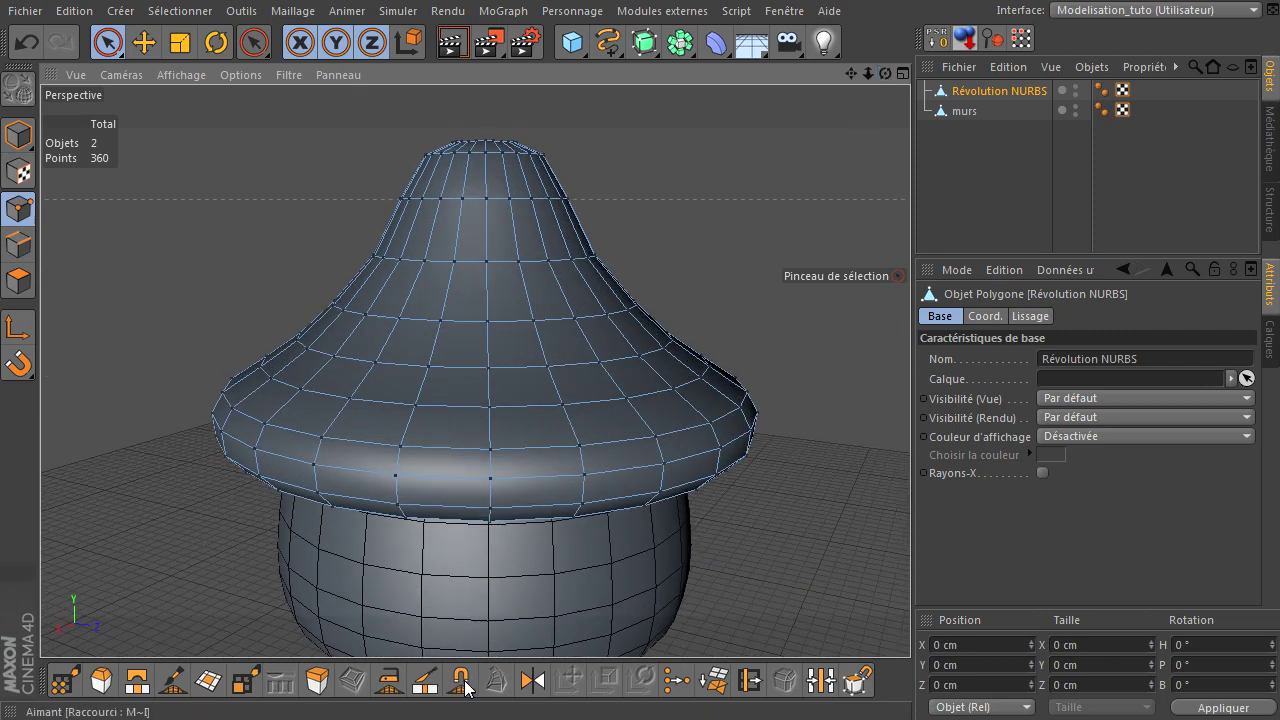
# - Try the Magnet tool, then choose Live Selection and the Move tool for roof points
pyautogui.click(463, 684)
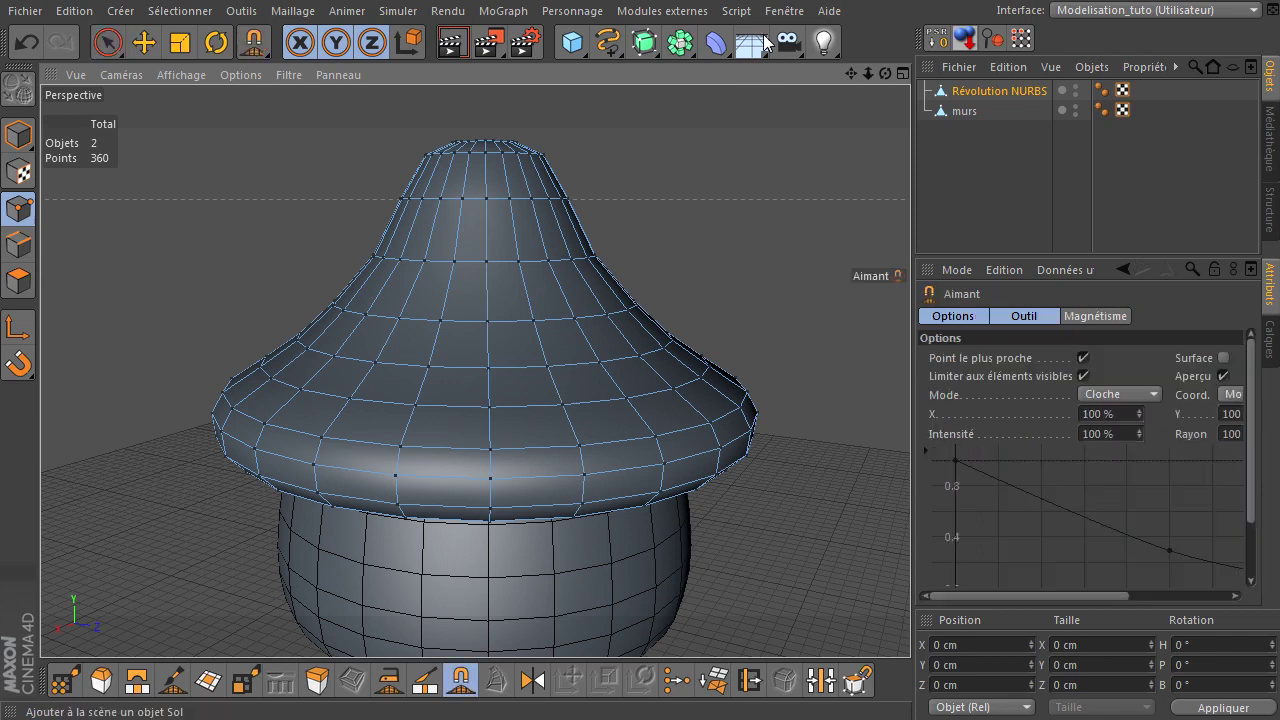
pyautogui.moveTo(850, 74); pyautogui.dragTo(847, 75)
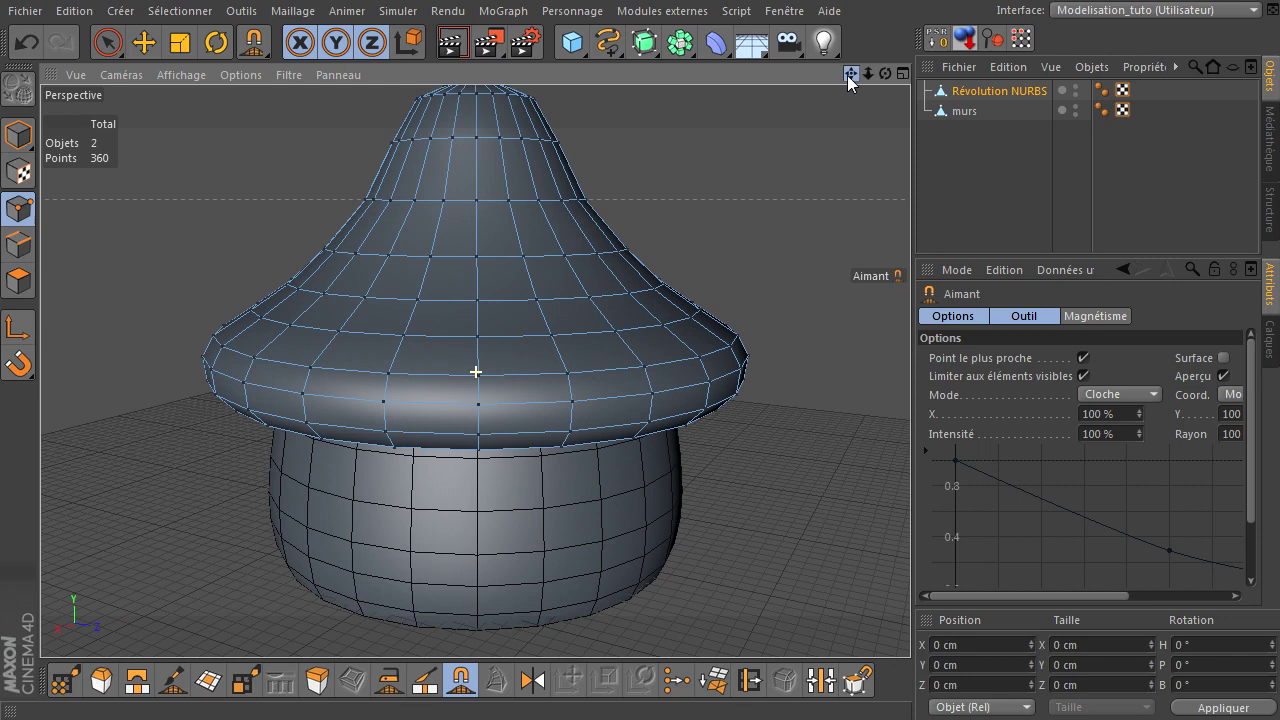
pyautogui.click(108, 42)
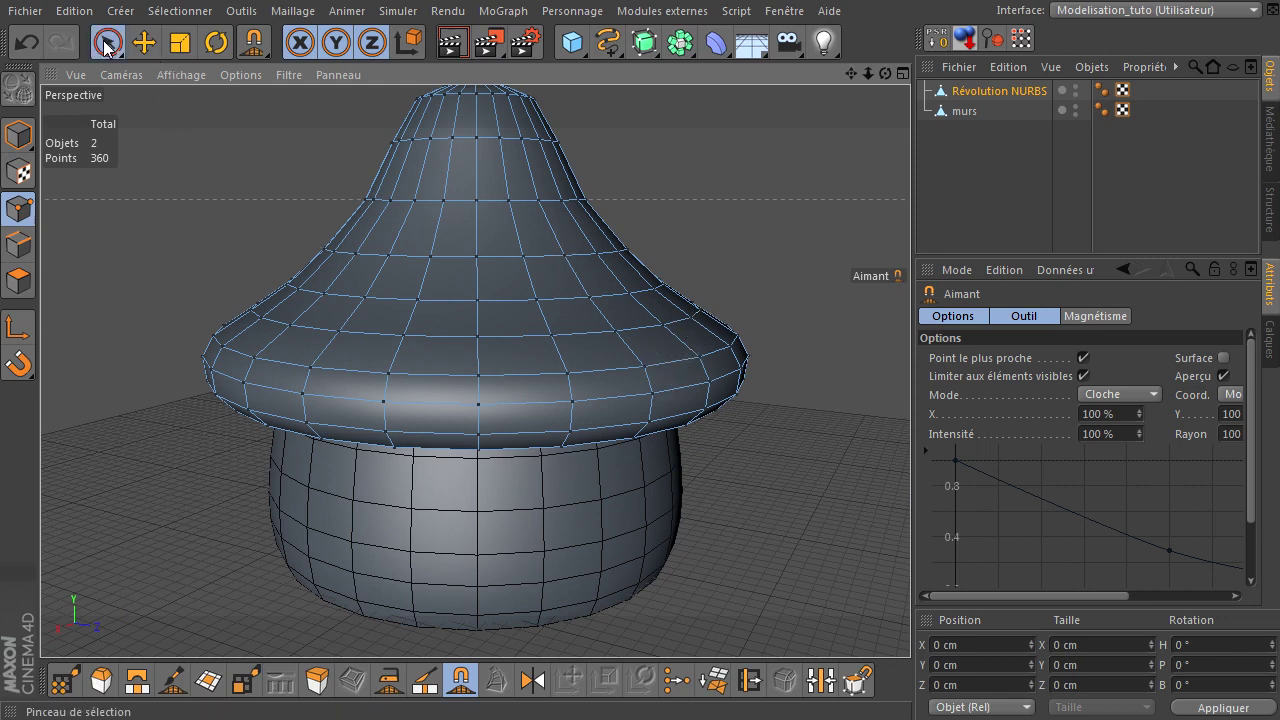
pyautogui.click(145, 45)
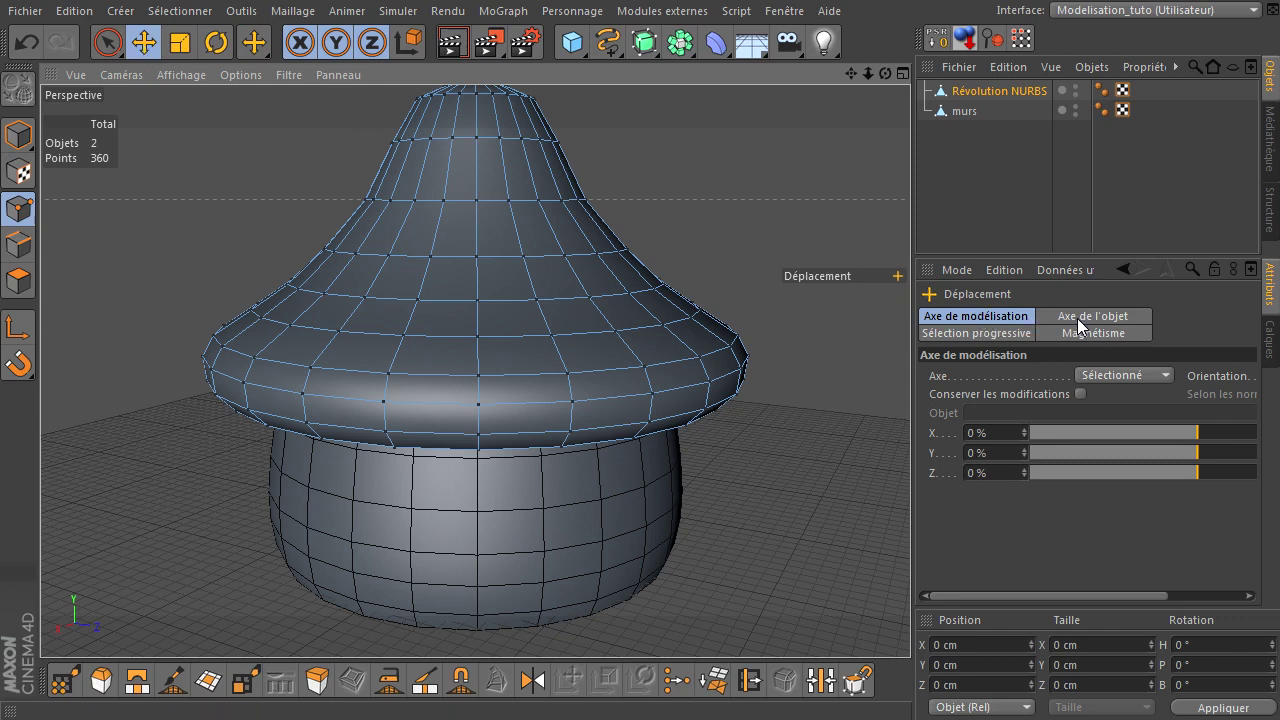
# - Enable soft selection and widen its falloff radius to 1000 cm
pyautogui.click(978, 334)
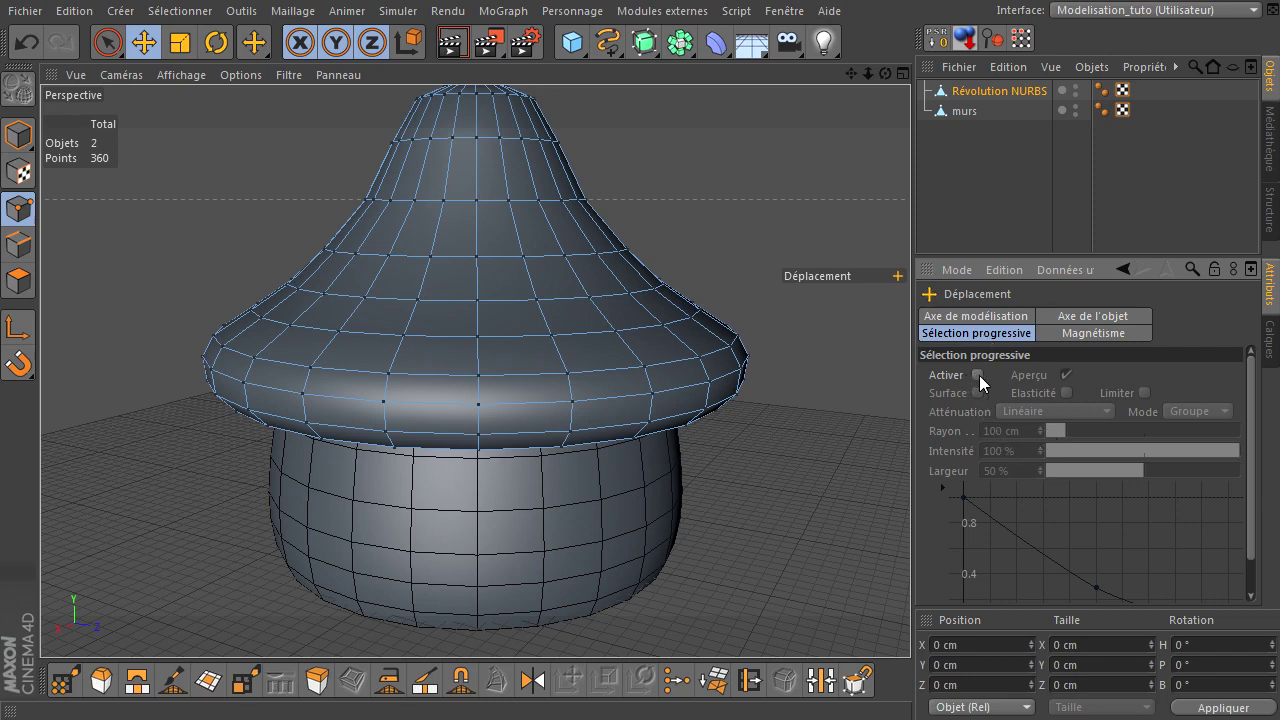
pyautogui.click(978, 375)
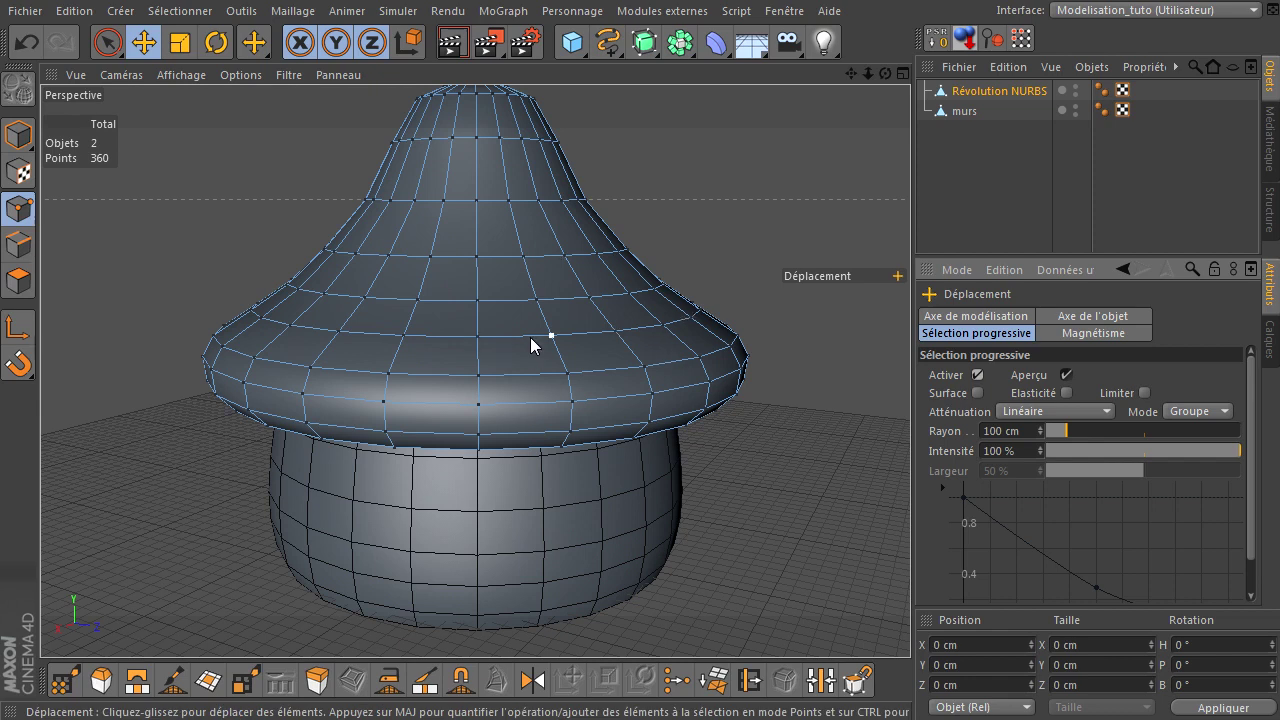
pyautogui.click(536, 297)
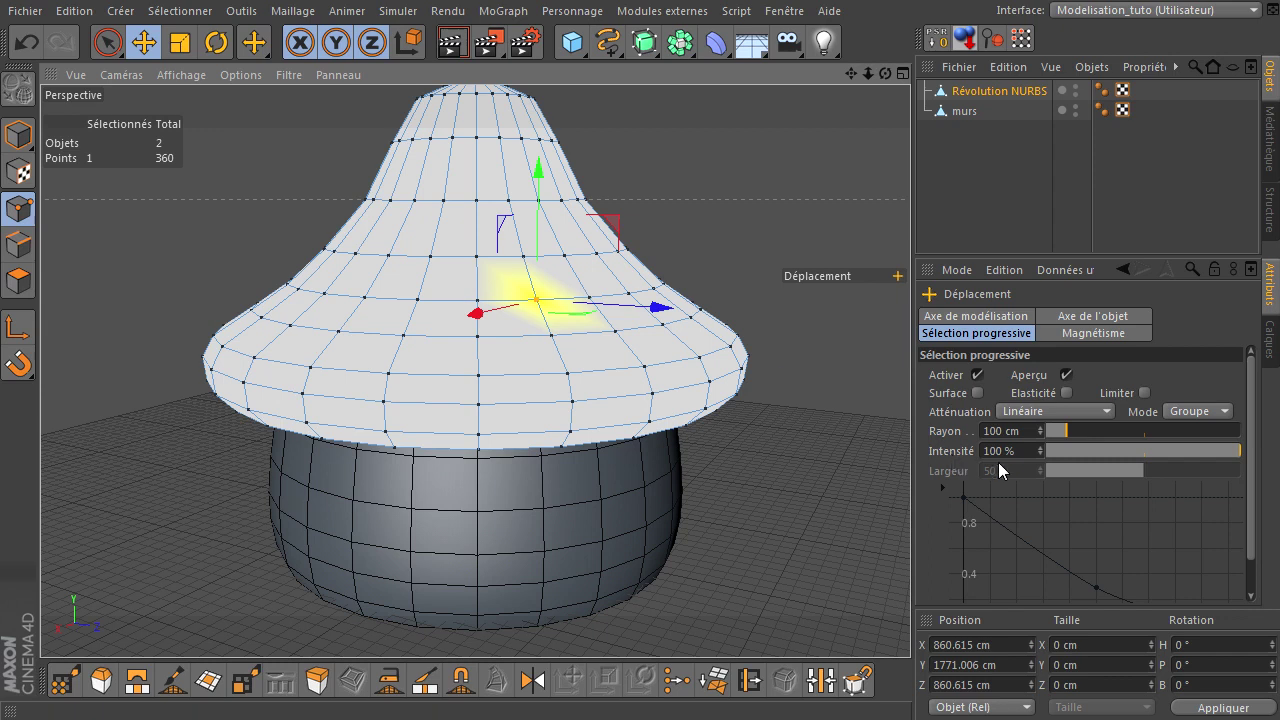
pyautogui.moveTo(1066, 430); pyautogui.dragTo(1240, 430)
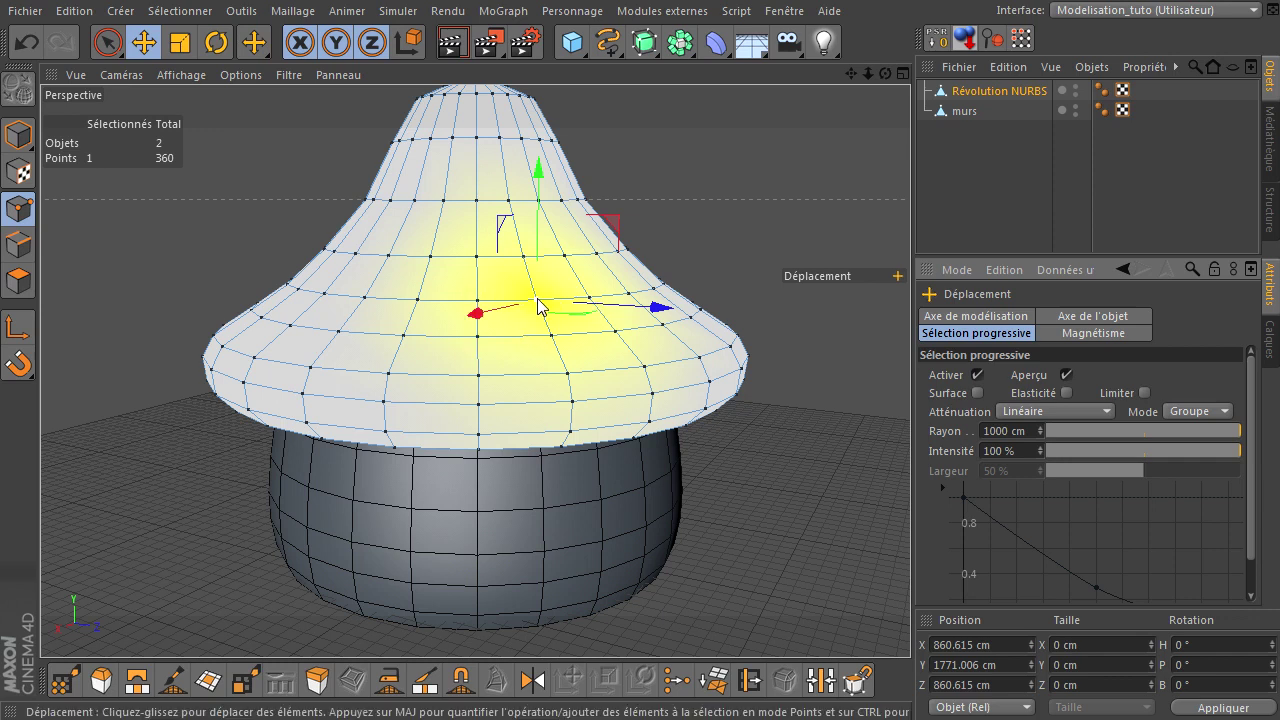
pyautogui.moveTo(1222, 430); pyautogui.dragTo(1236, 440)
# - Drag front and left roof rim points down so the brim starts drooping
pyautogui.moveTo(885, 73); pyautogui.dragTo(910, 490)
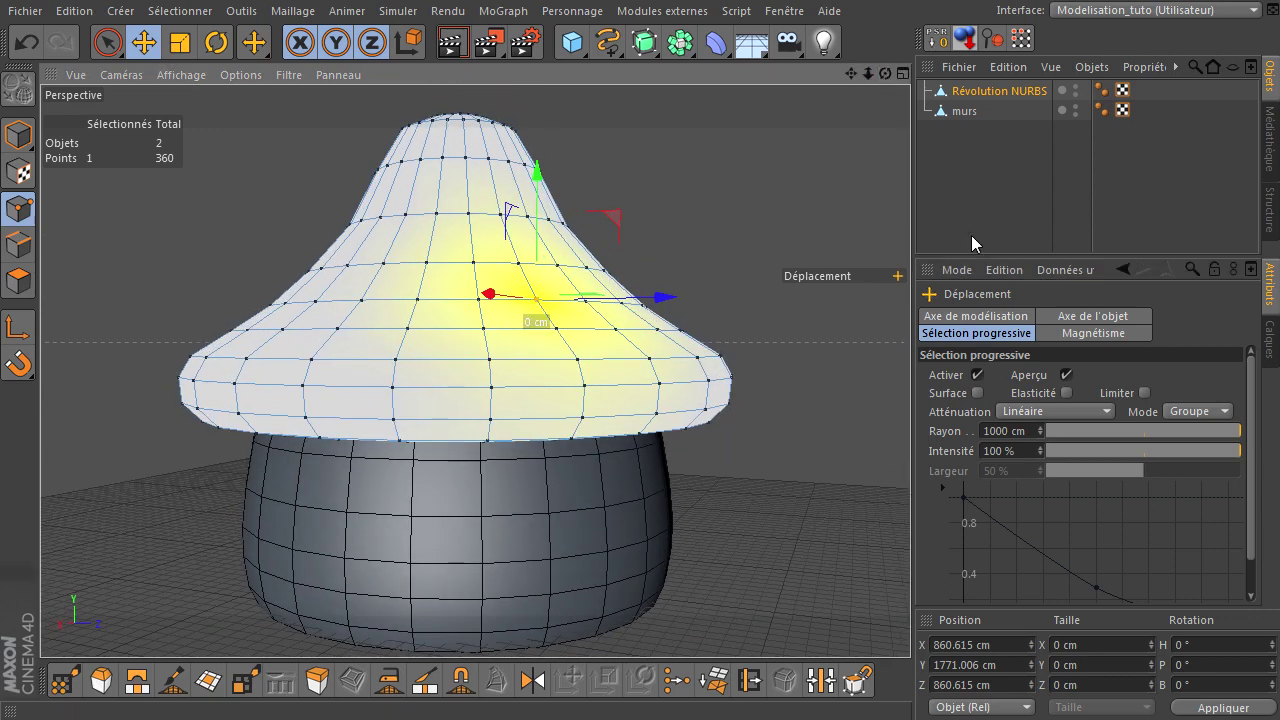
pyautogui.click(586, 386)
pyautogui.moveTo(588, 264); pyautogui.dragTo(597, 324)
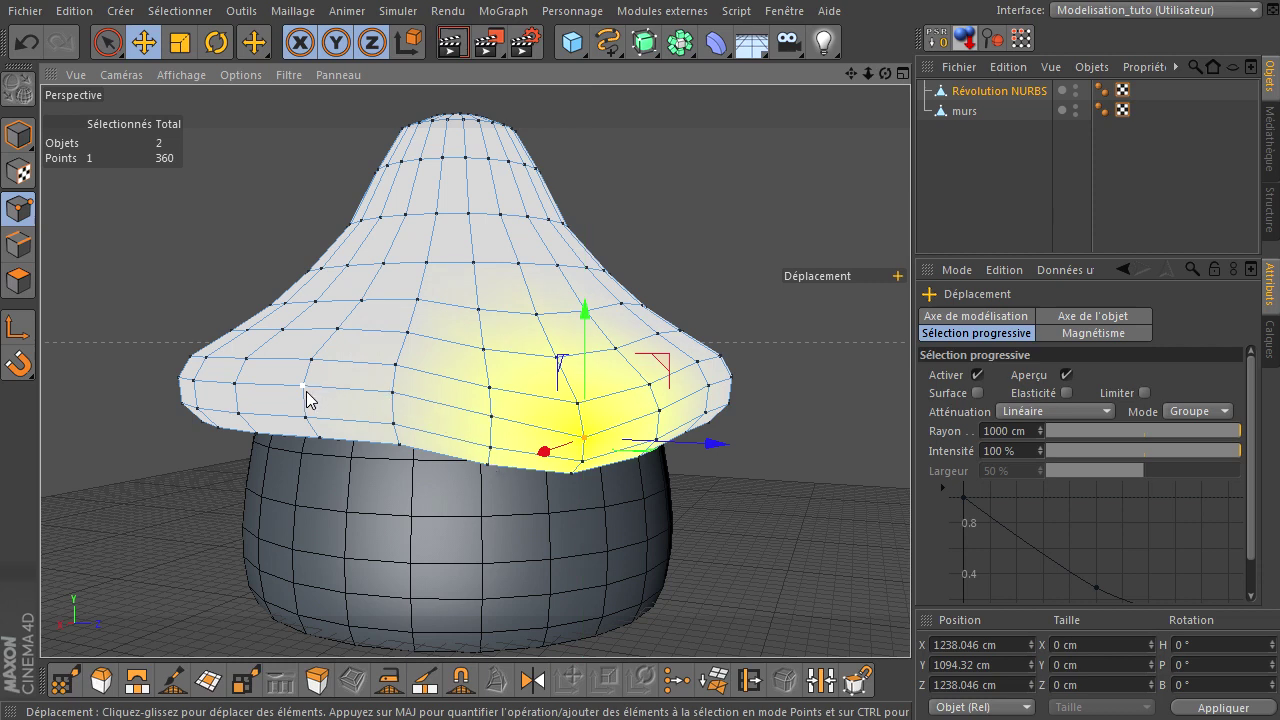
pyautogui.click(248, 391)
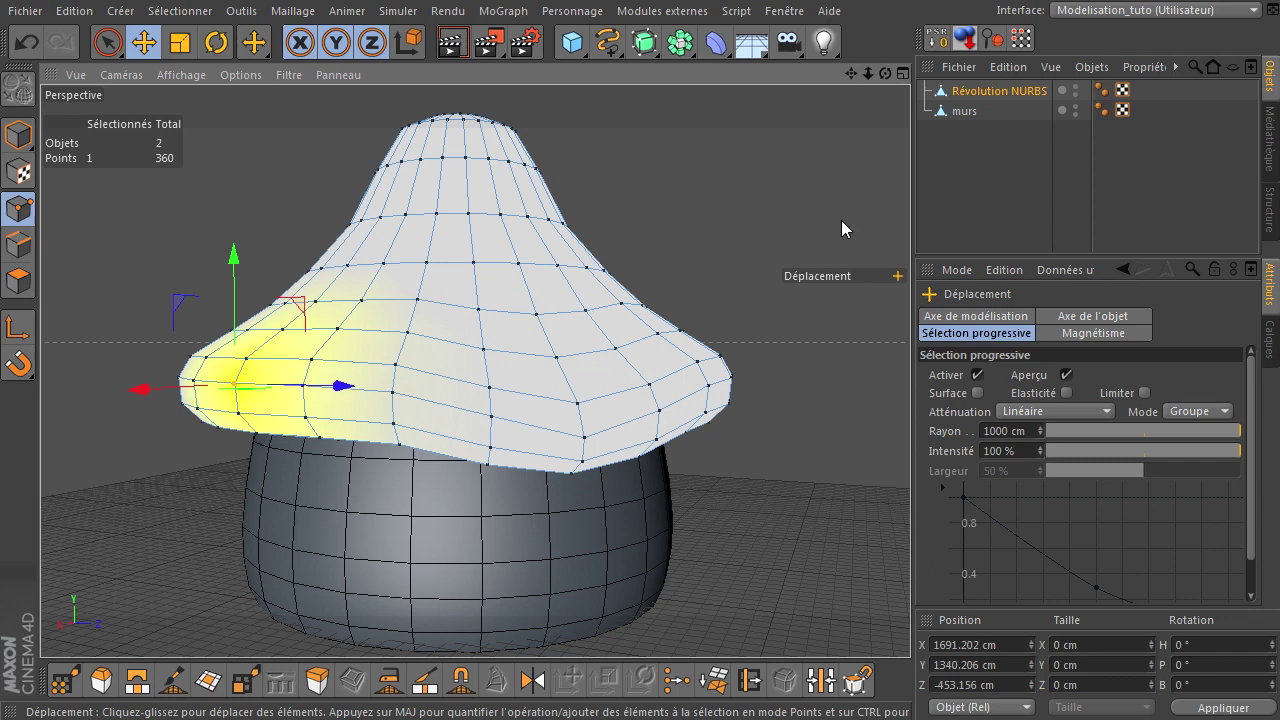
pyautogui.keyDown('alt'); pyautogui.moveTo(884, 493); pyautogui.dragTo(910, 497); pyautogui.keyUp('alt')
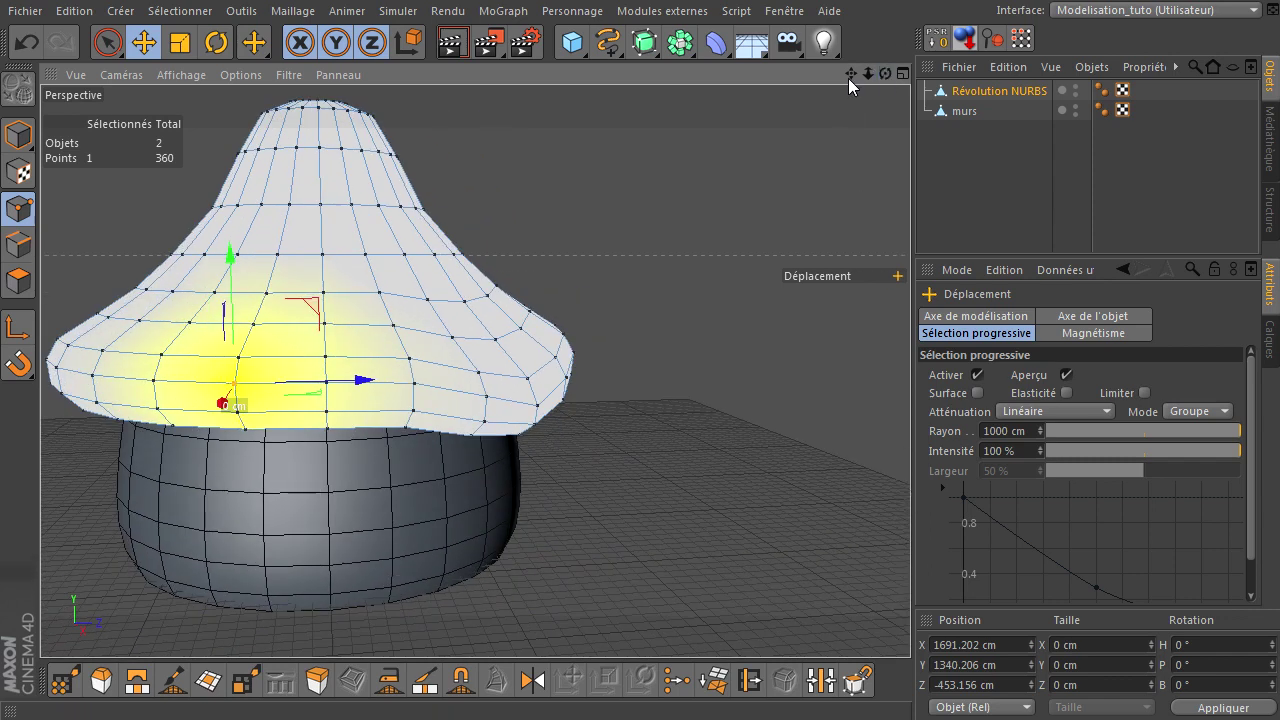
pyautogui.moveTo(848, 78); pyautogui.dragTo(795, 87)
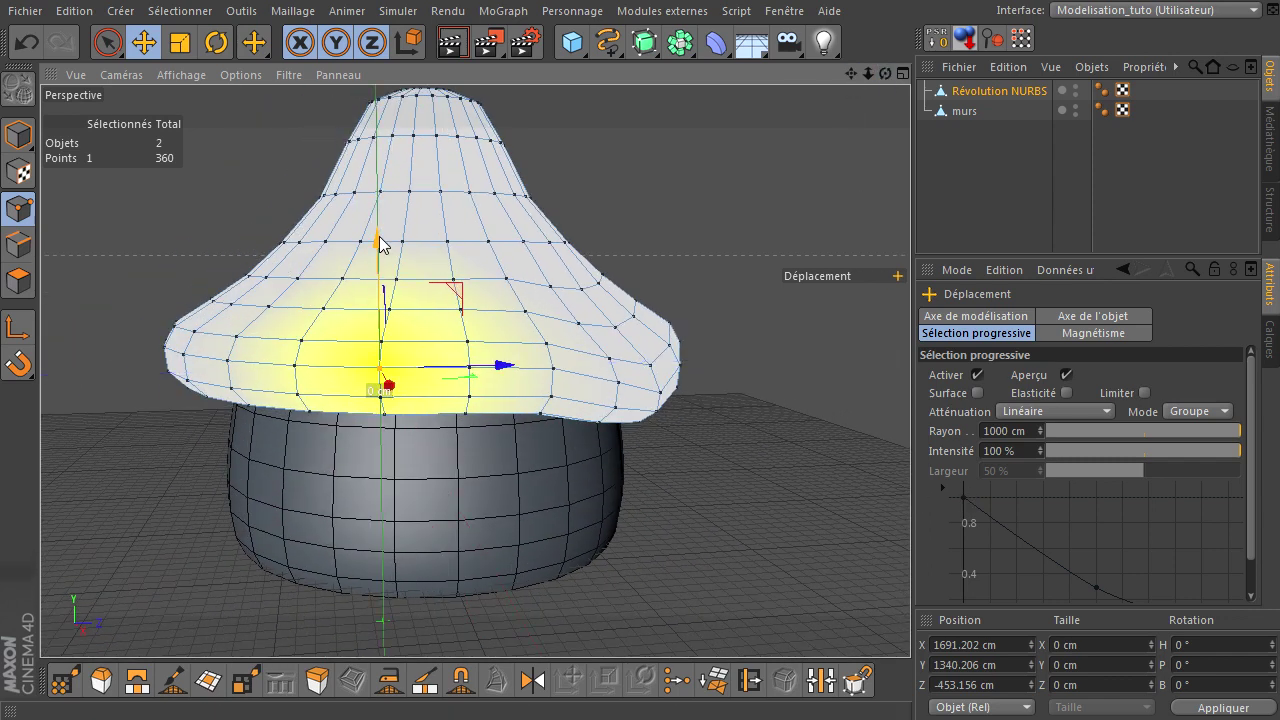
pyautogui.moveTo(380, 243); pyautogui.dragTo(381, 315)
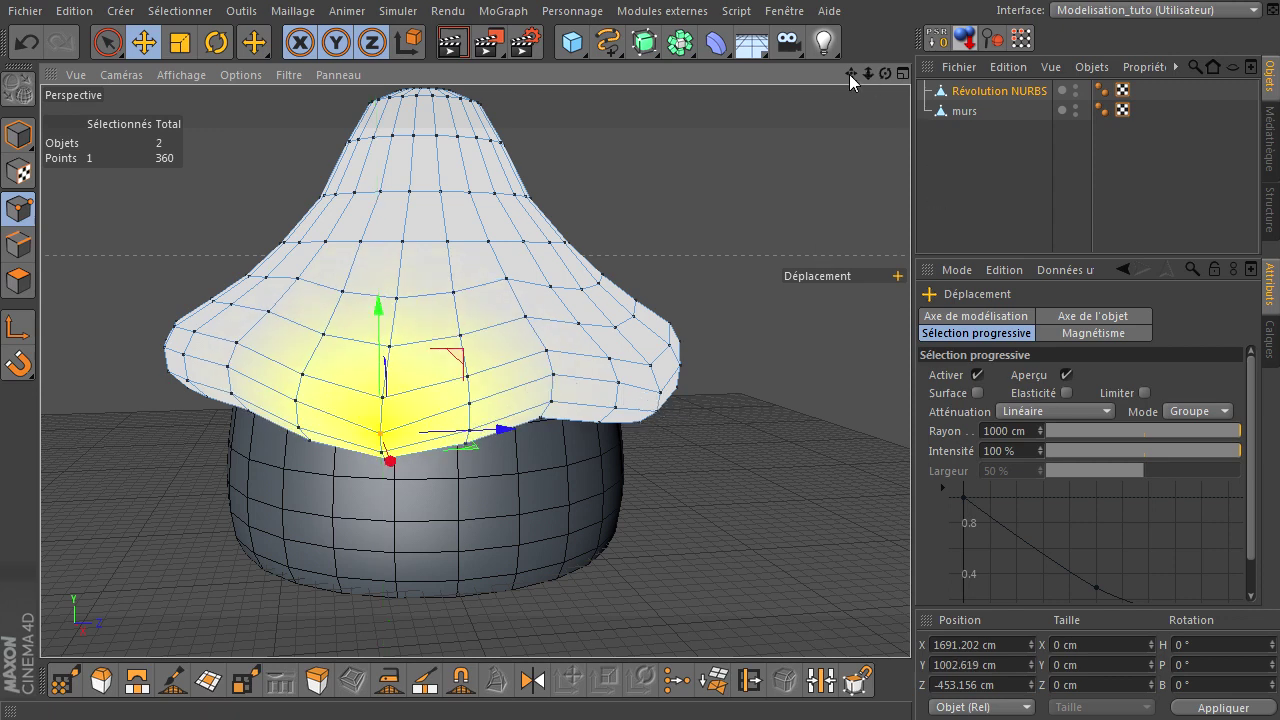
pyautogui.moveTo(849, 74); pyautogui.dragTo(910, 490)
pyautogui.moveTo(880, 76); pyautogui.dragTo(720, 703)
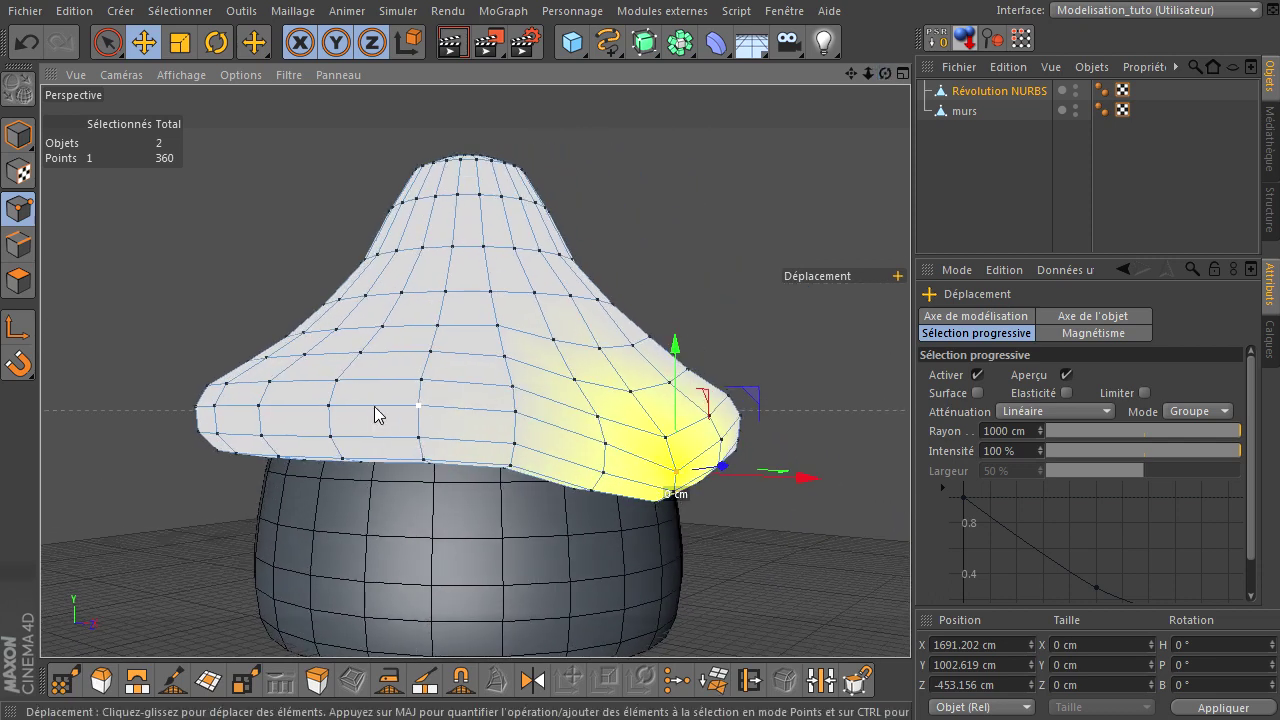
pyautogui.click(346, 414)
pyautogui.moveTo(329, 278)
pyautogui.mouseDown()
pyautogui.moveTo(337, 373)
pyautogui.moveTo(336, 359)
pyautogui.mouseUp()
# - Pull more rim vertices down around other sides of the roof, including a central one
pyautogui.moveTo(847, 72)
pyautogui.mouseDown()
pyautogui.moveTo(916, 488)
pyautogui.moveTo(894, 62)
pyautogui.moveTo(910, 490)
pyautogui.mouseUp()
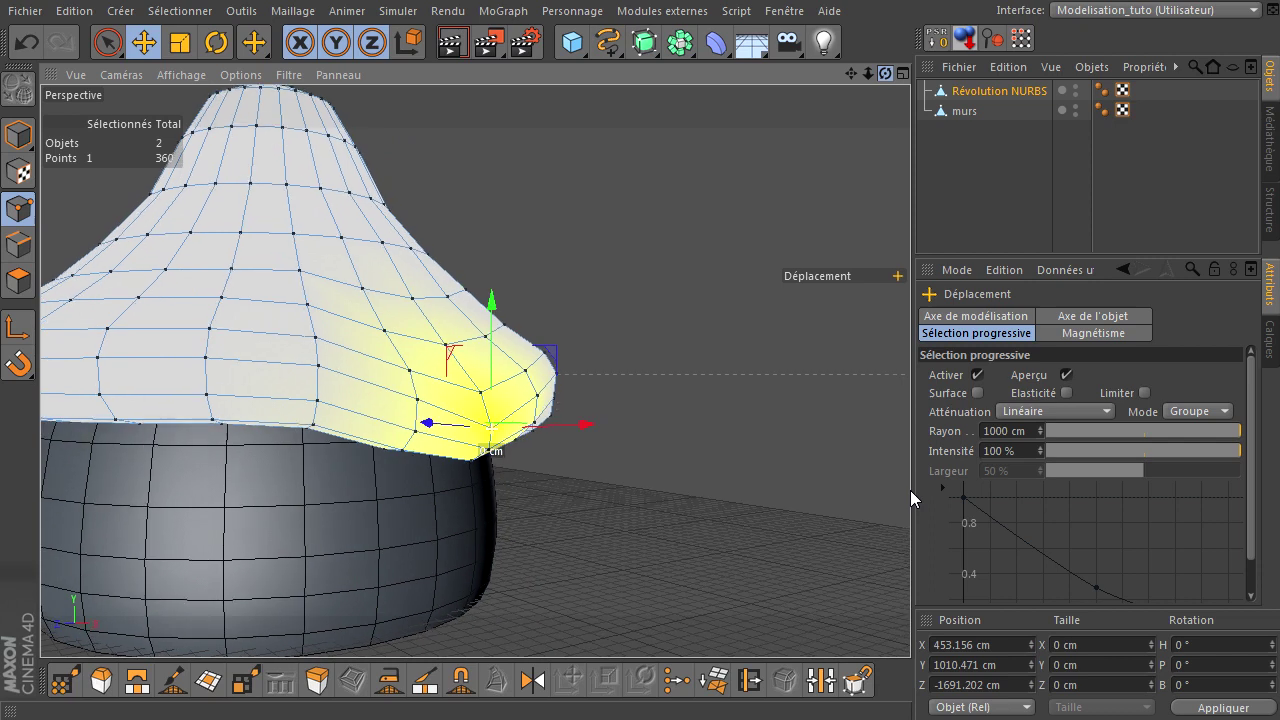
pyautogui.moveTo(851, 74)
pyautogui.mouseDown()
pyautogui.moveTo(910, 497)
pyautogui.moveTo(929, 497)
pyautogui.mouseUp()
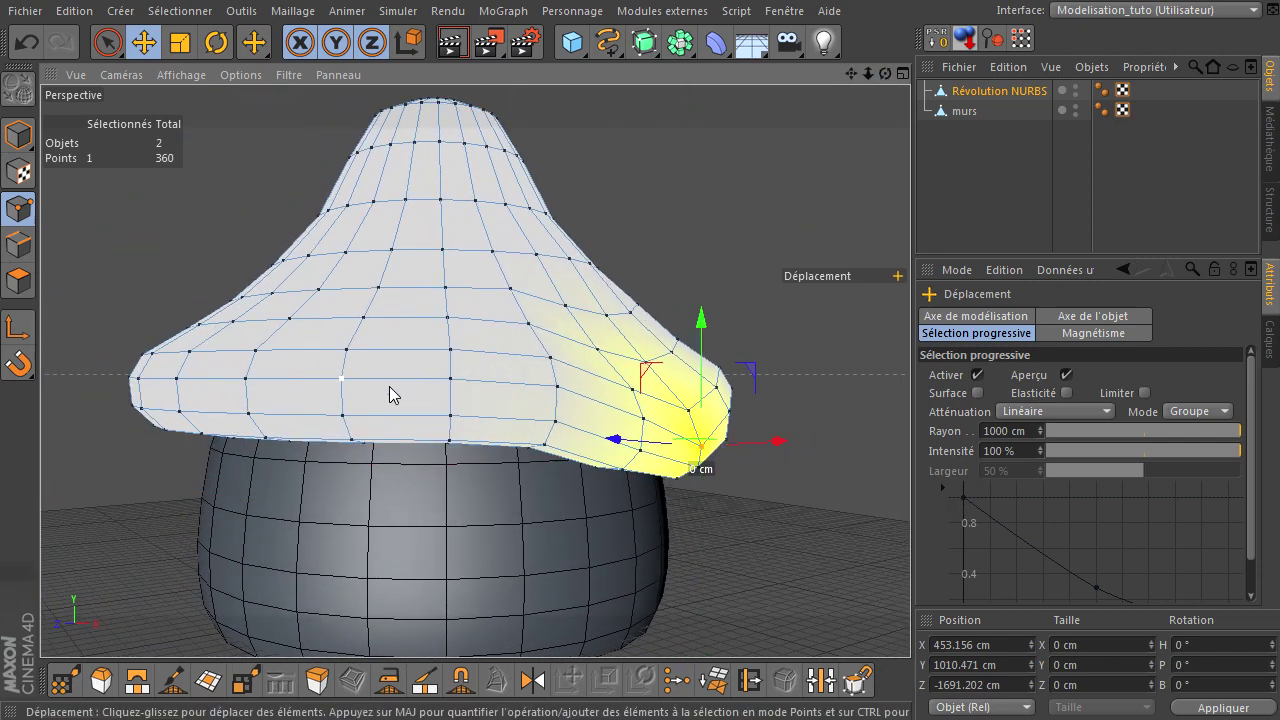
pyautogui.click(365, 394)
pyautogui.moveTo(340, 272); pyautogui.dragTo(343, 346)
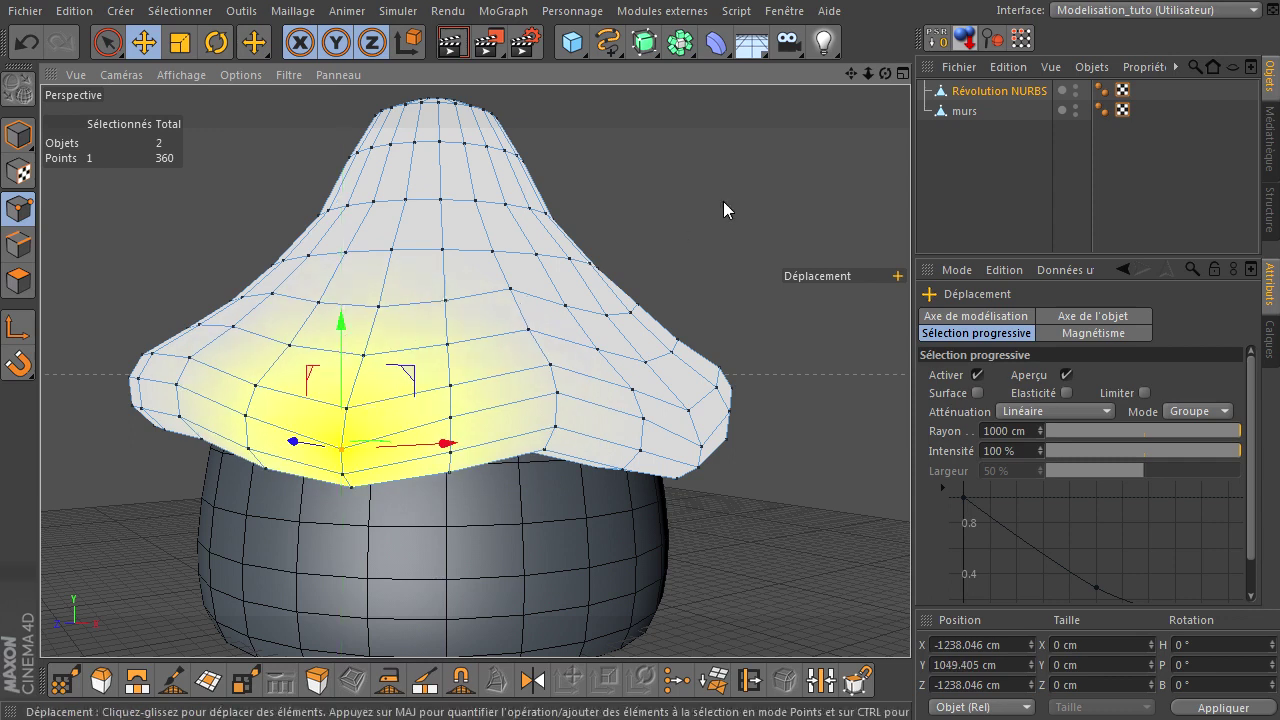
pyautogui.moveTo(910, 490); pyautogui.dragTo(872, 70)
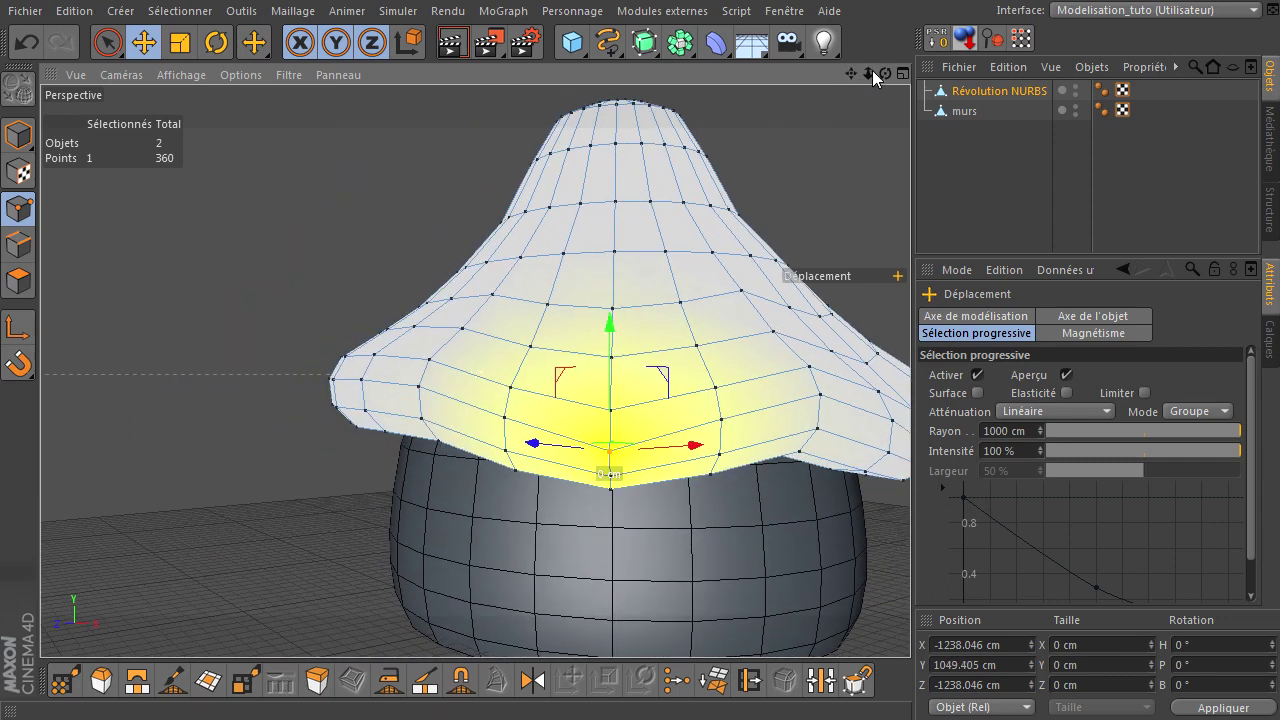
pyautogui.keyDown('alt'); pyautogui.moveTo(899, 494); pyautogui.dragTo(910, 490); pyautogui.keyUp('alt')
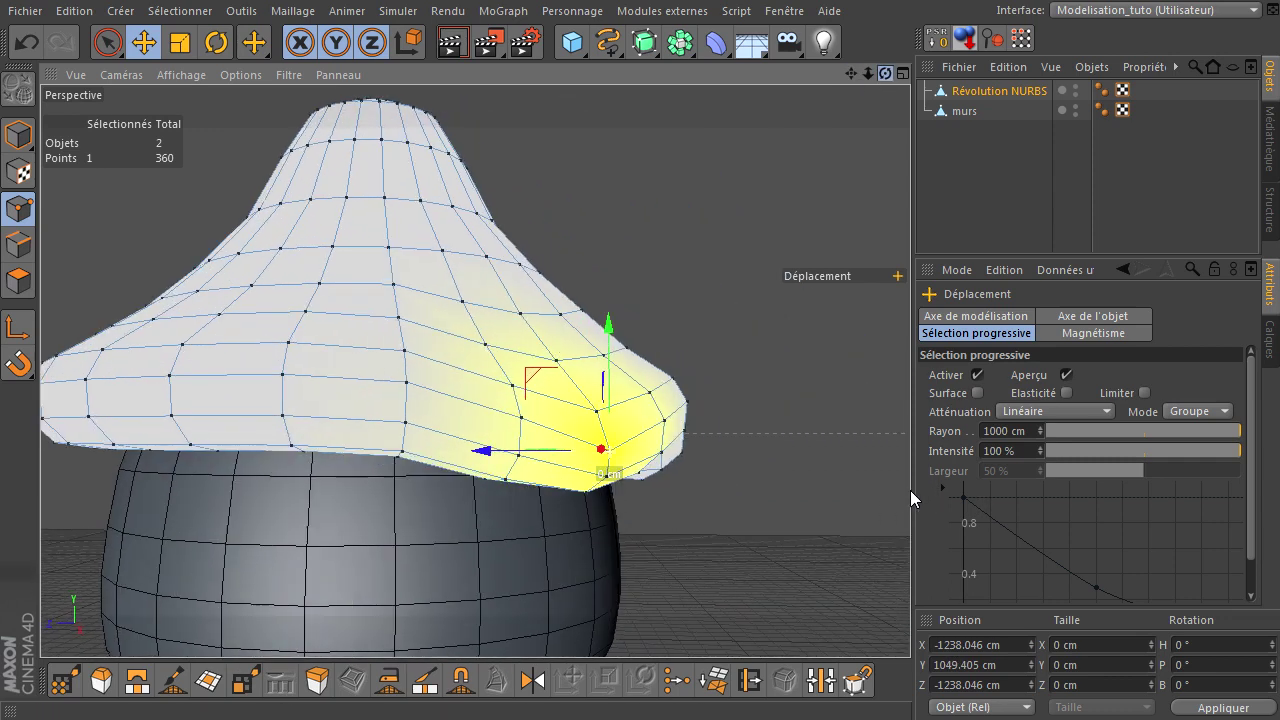
pyautogui.click(283, 382)
pyautogui.moveTo(285, 245); pyautogui.dragTo(293, 367)
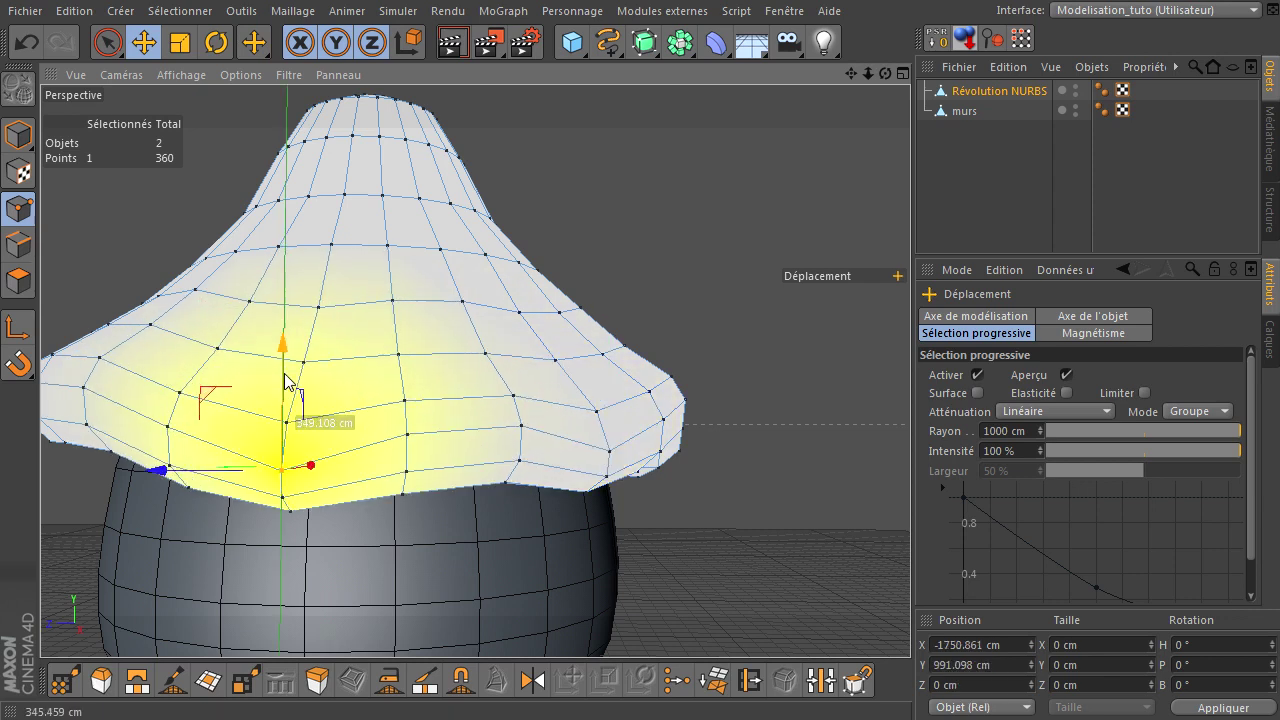
pyautogui.moveTo(905, 492)
pyautogui.keyDown('alt'); pyautogui.mouseDown()
pyautogui.moveTo(924, 490)
pyautogui.moveTo(910, 490)
pyautogui.mouseUp(); pyautogui.keyUp('alt')
pyautogui.moveTo(886, 74); pyautogui.dragTo(851, 72)
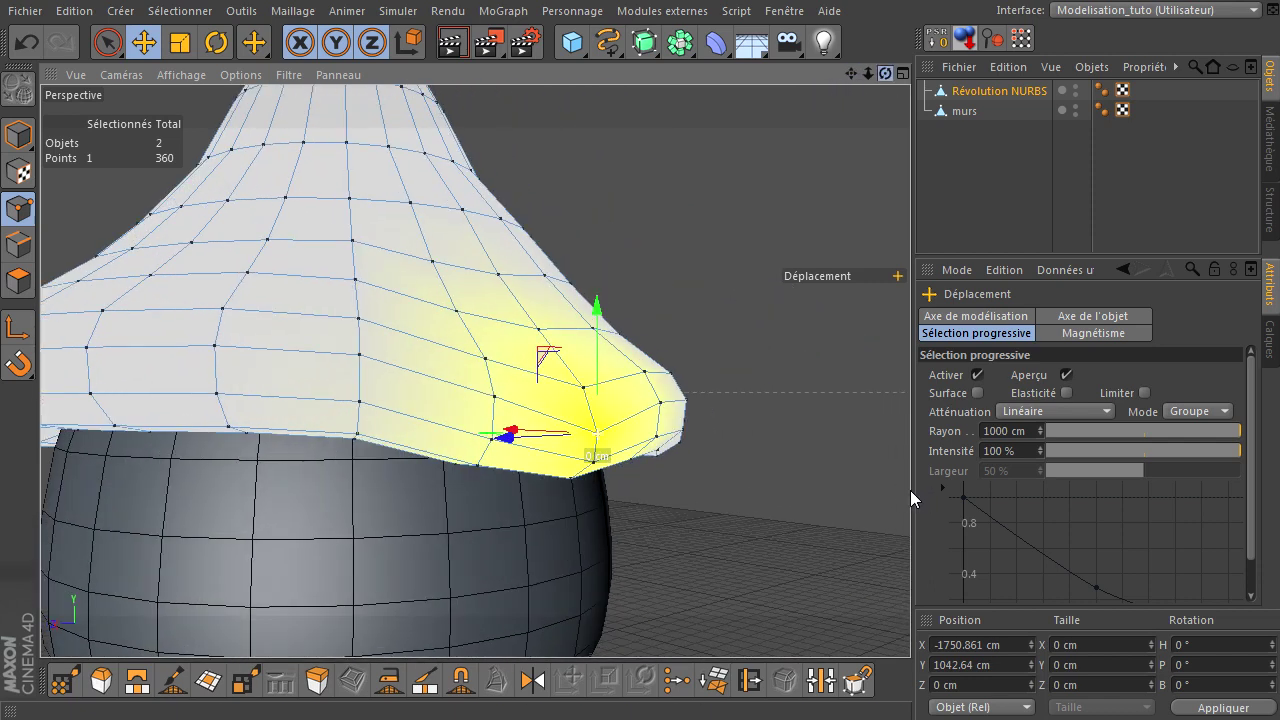
pyautogui.keyDown('alt'); pyautogui.moveTo(907, 489); pyautogui.dragTo(795, 545); pyautogui.keyUp('alt')
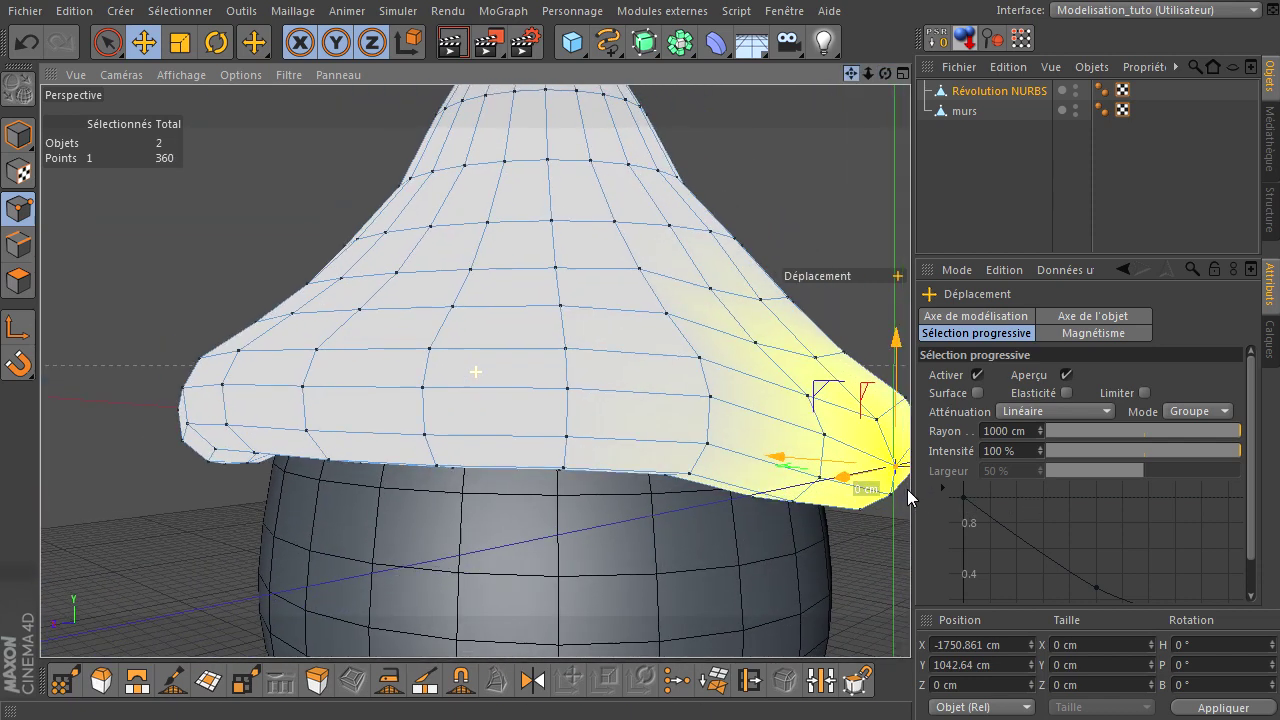
pyautogui.click(497, 371)
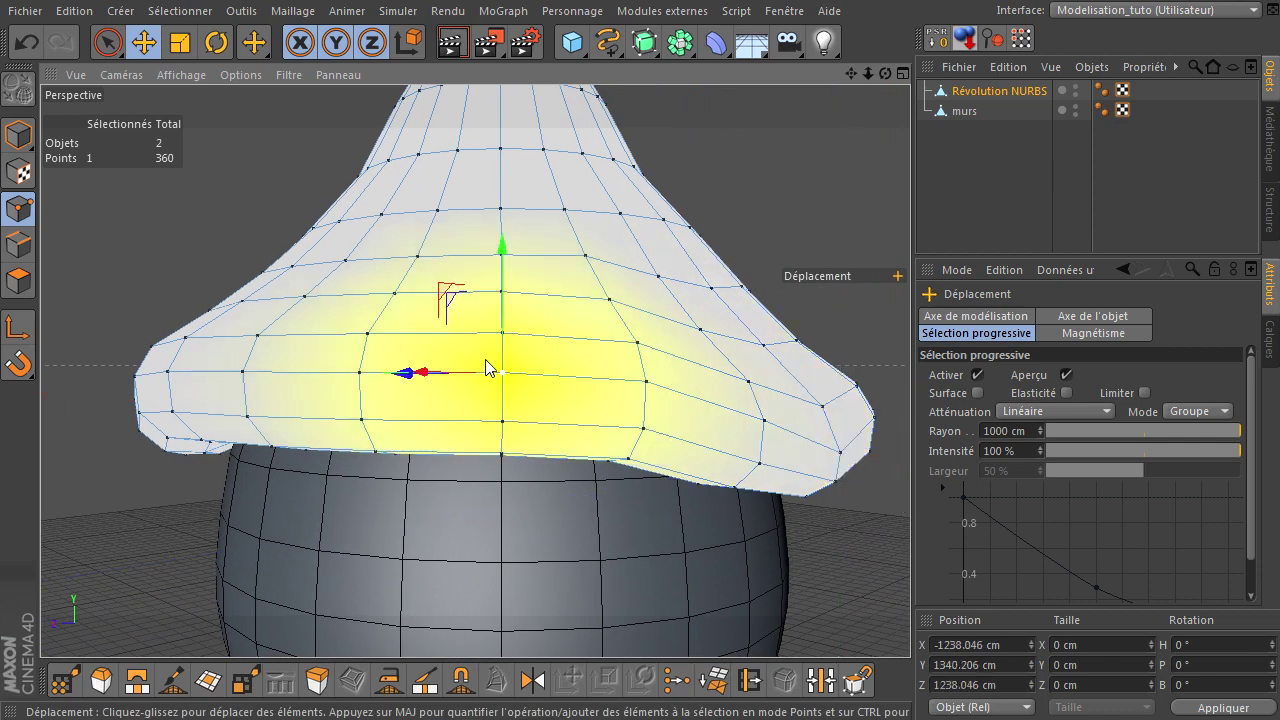
pyautogui.moveTo(502, 295)
pyautogui.mouseDown()
pyautogui.moveTo(516, 361)
pyautogui.moveTo(522, 345)
pyautogui.mouseUp()
# - Lower two more left and lower rim points, then deselect and orbit to check the droop
pyautogui.click(377, 406)
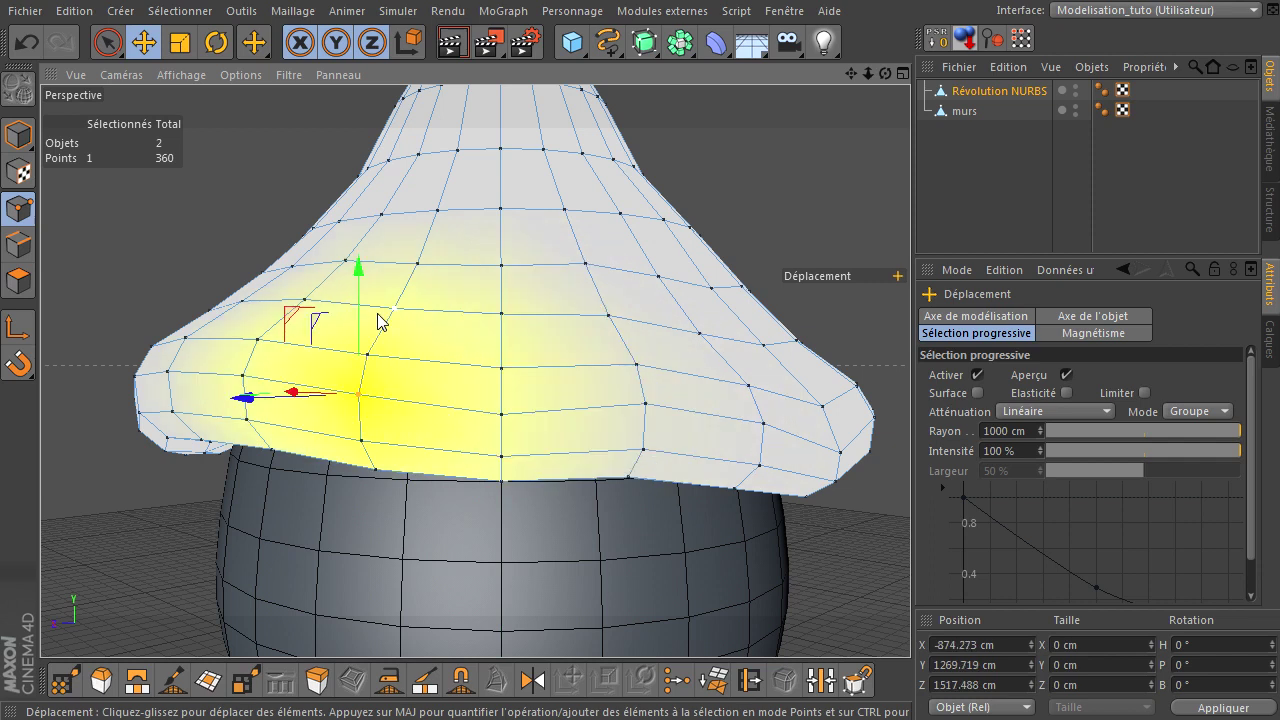
pyautogui.moveTo(372, 314); pyautogui.dragTo(376, 386)
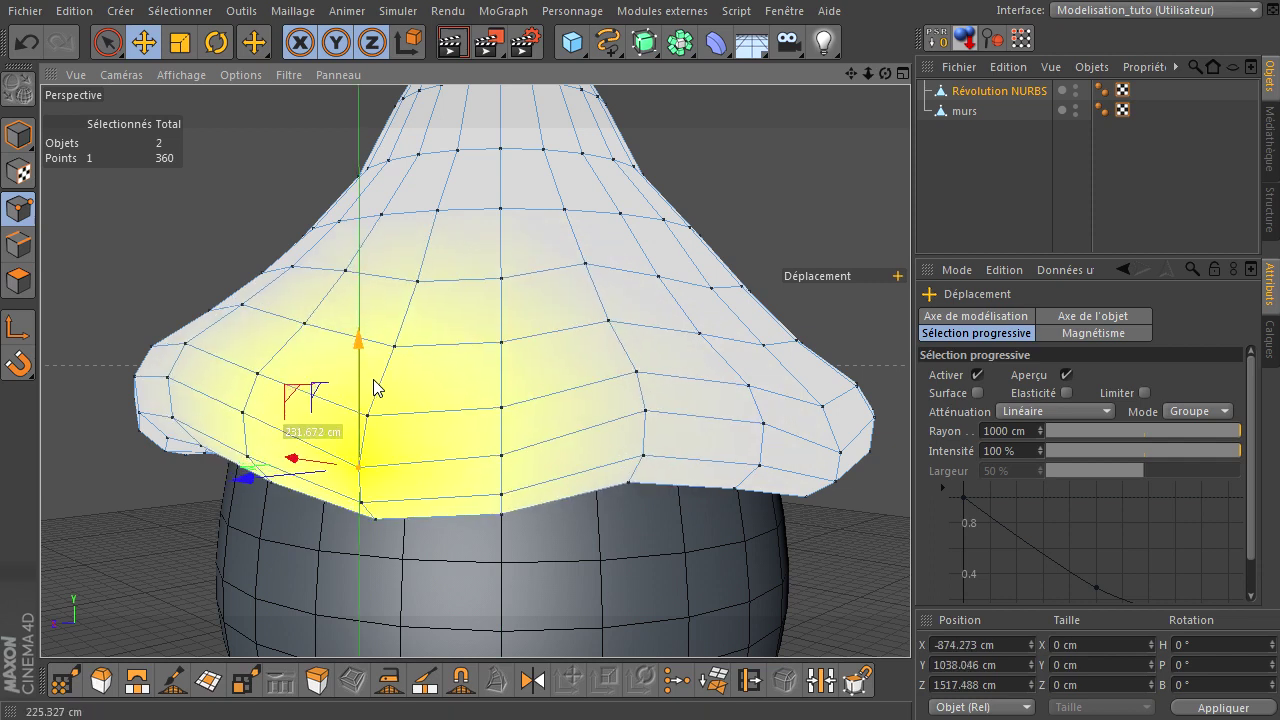
pyautogui.scroll(-3, 892, 496)
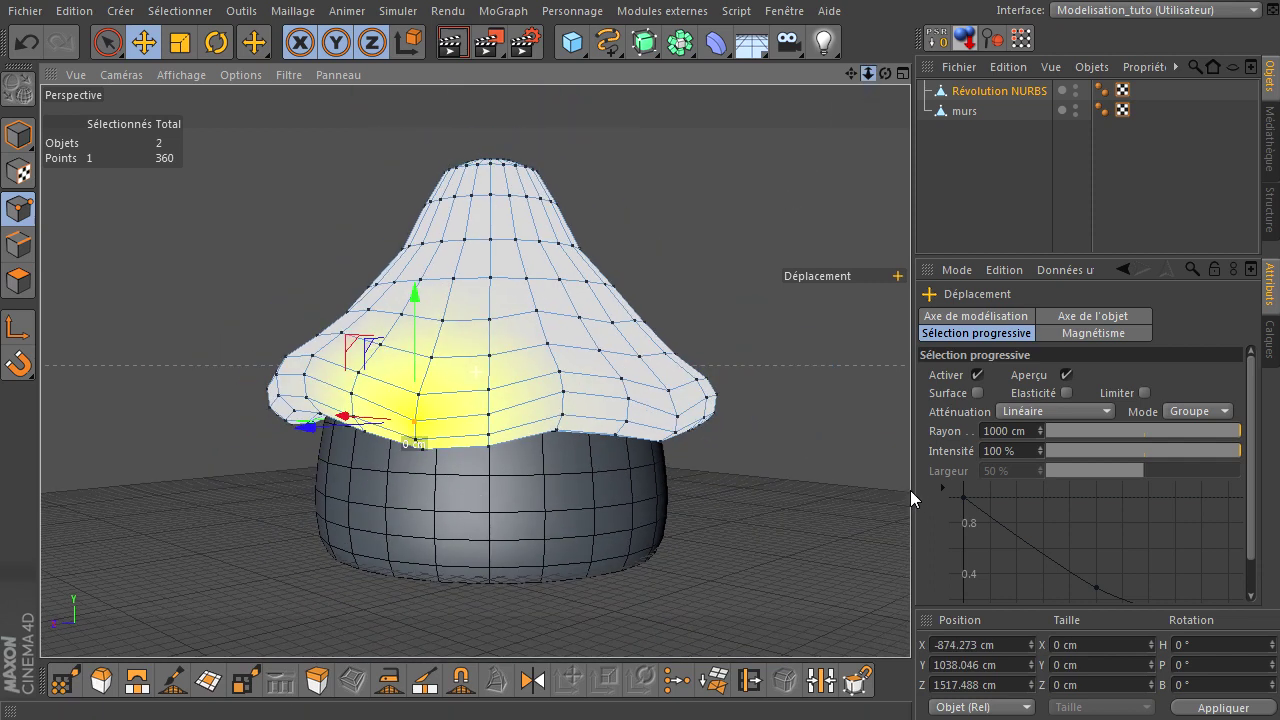
pyautogui.moveTo(885, 73); pyautogui.dragTo(883, 532)
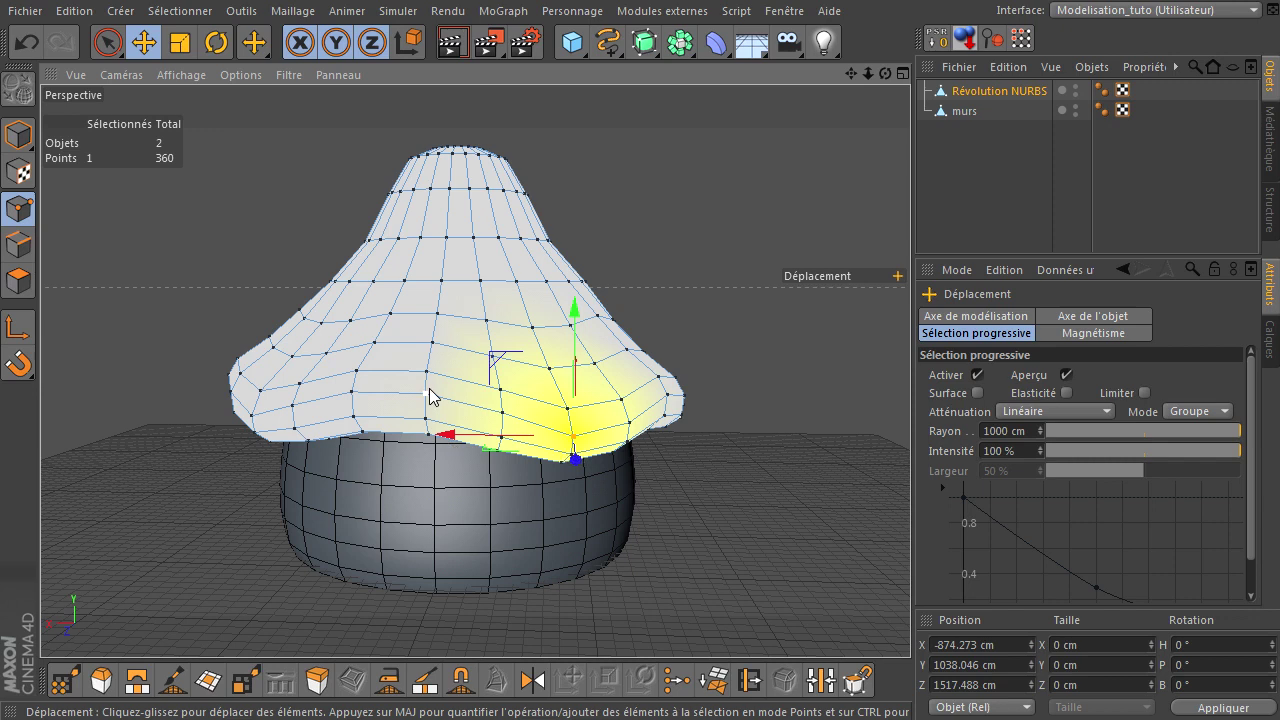
pyautogui.click(428, 392)
pyautogui.moveTo(420, 345); pyautogui.dragTo(420, 371)
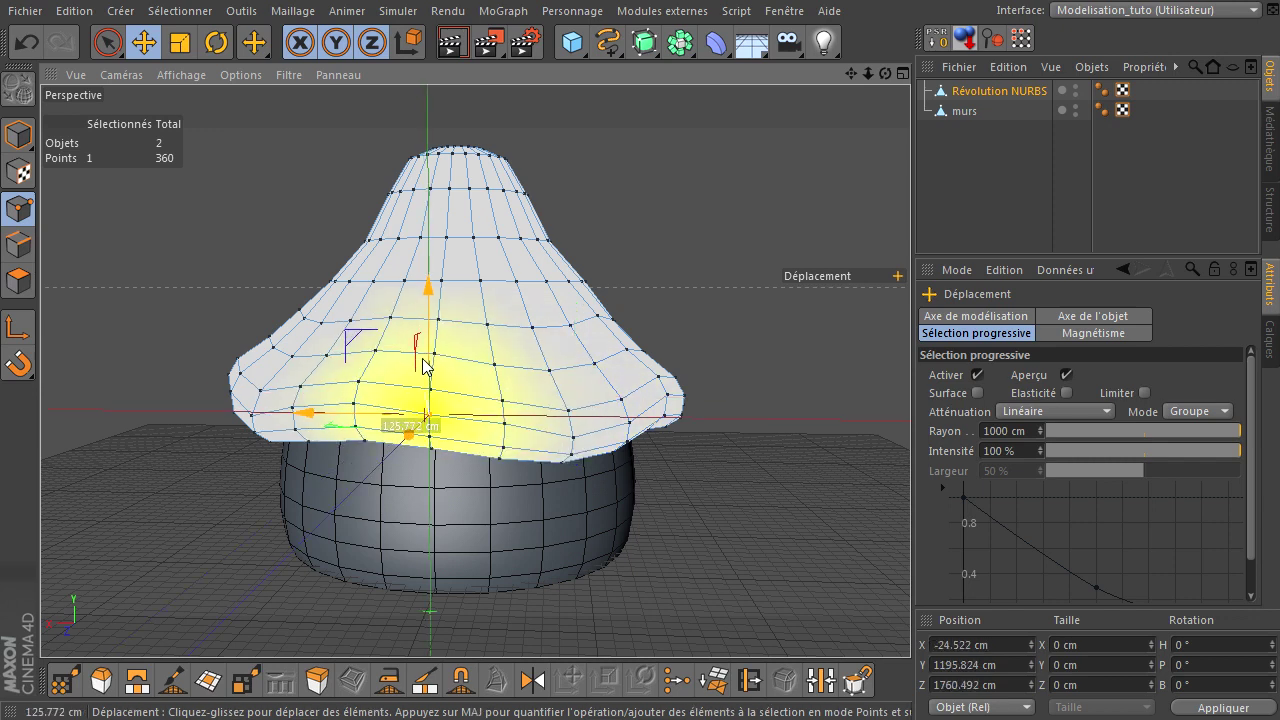
pyautogui.click(753, 336)
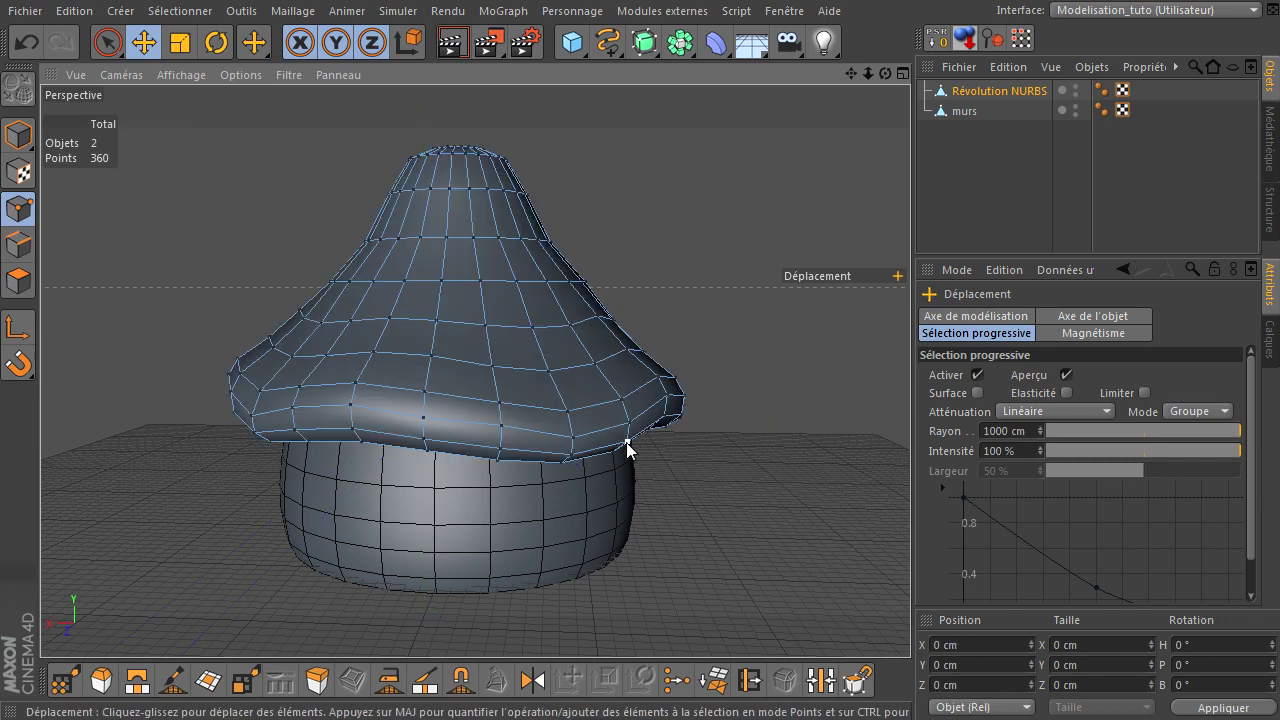
pyautogui.moveTo(886, 73)
pyautogui.mouseDown()
pyautogui.moveTo(912, 489)
pyautogui.moveTo(651, 450)
pyautogui.mouseUp()
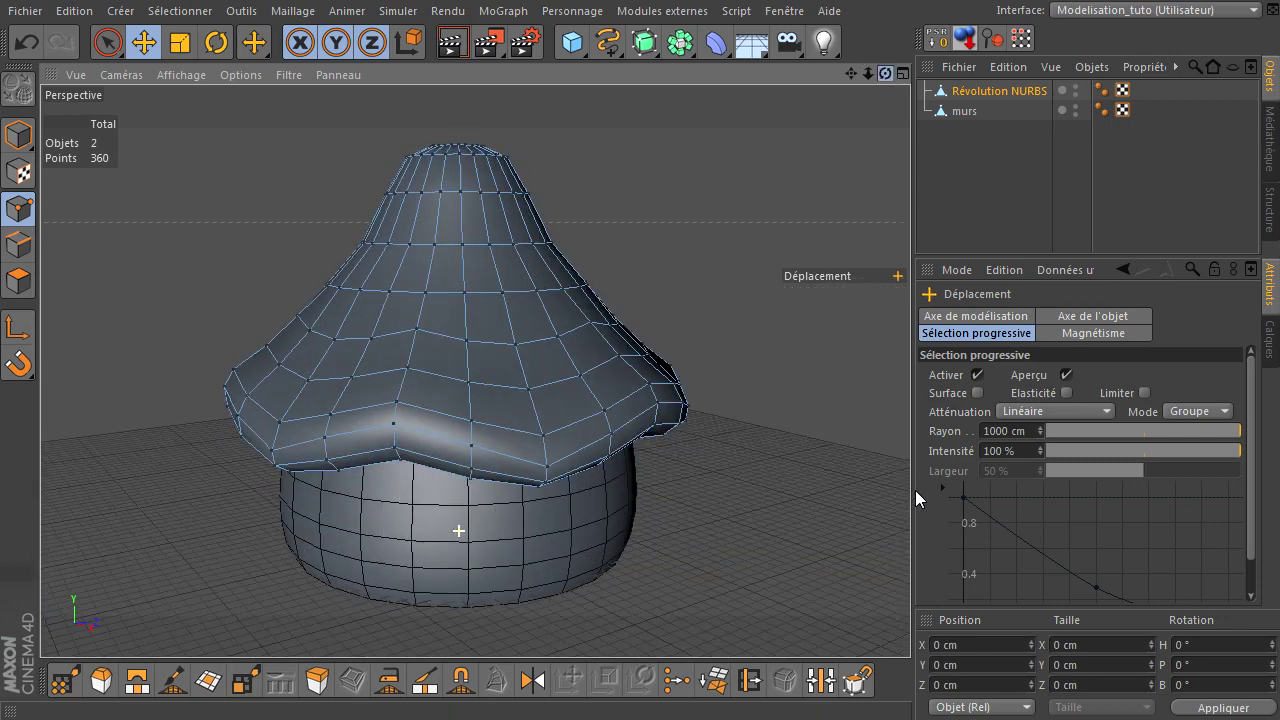
# - Add a Hyper NURBS and group the roof and walls under a null named geometrie
pyautogui.click(645, 42)
pyautogui.moveTo(960, 153); pyautogui.dragTo(1000, 108)
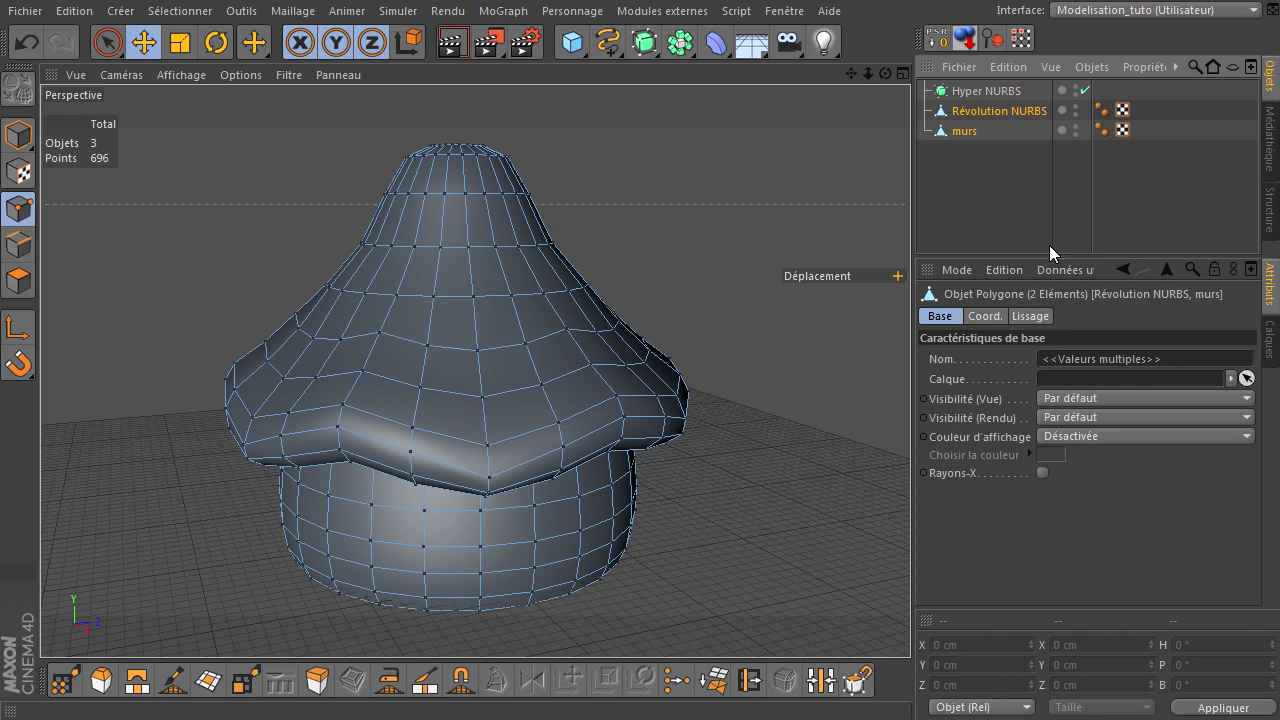
pyautogui.hotkey('alt', 'g')
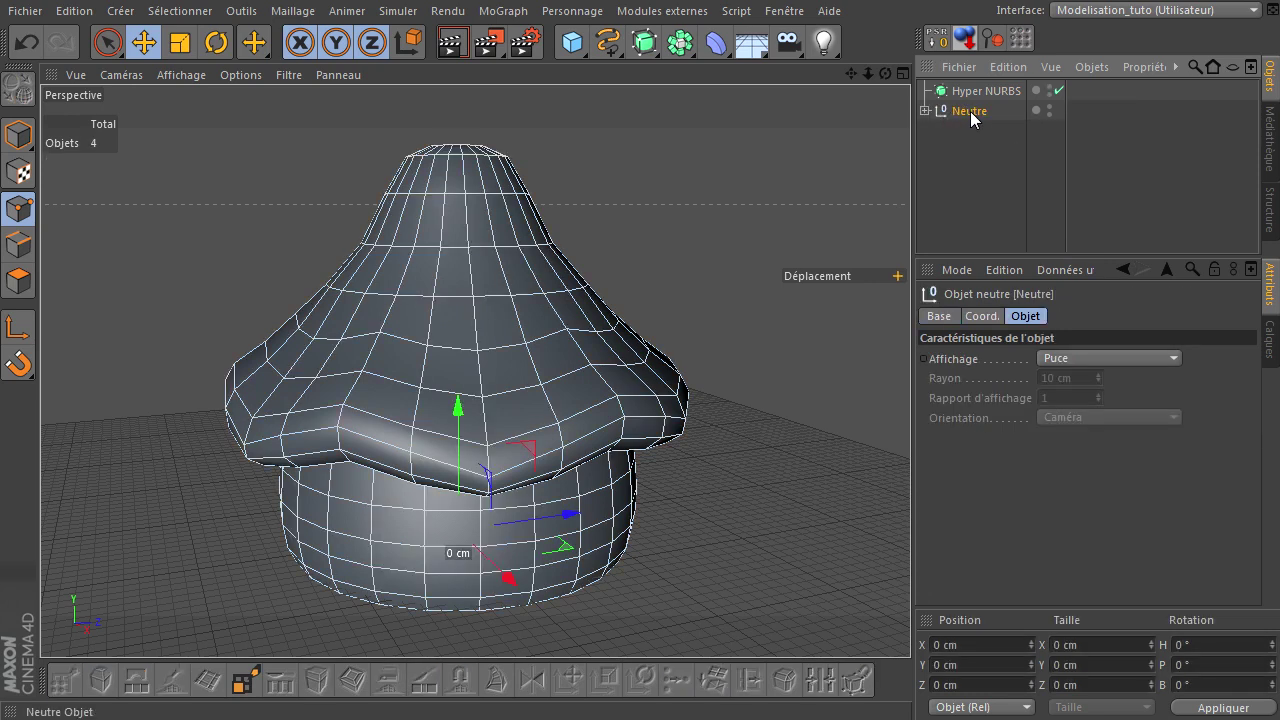
pyautogui.doubleClick(968, 111)
pyautogui.write('geomet')
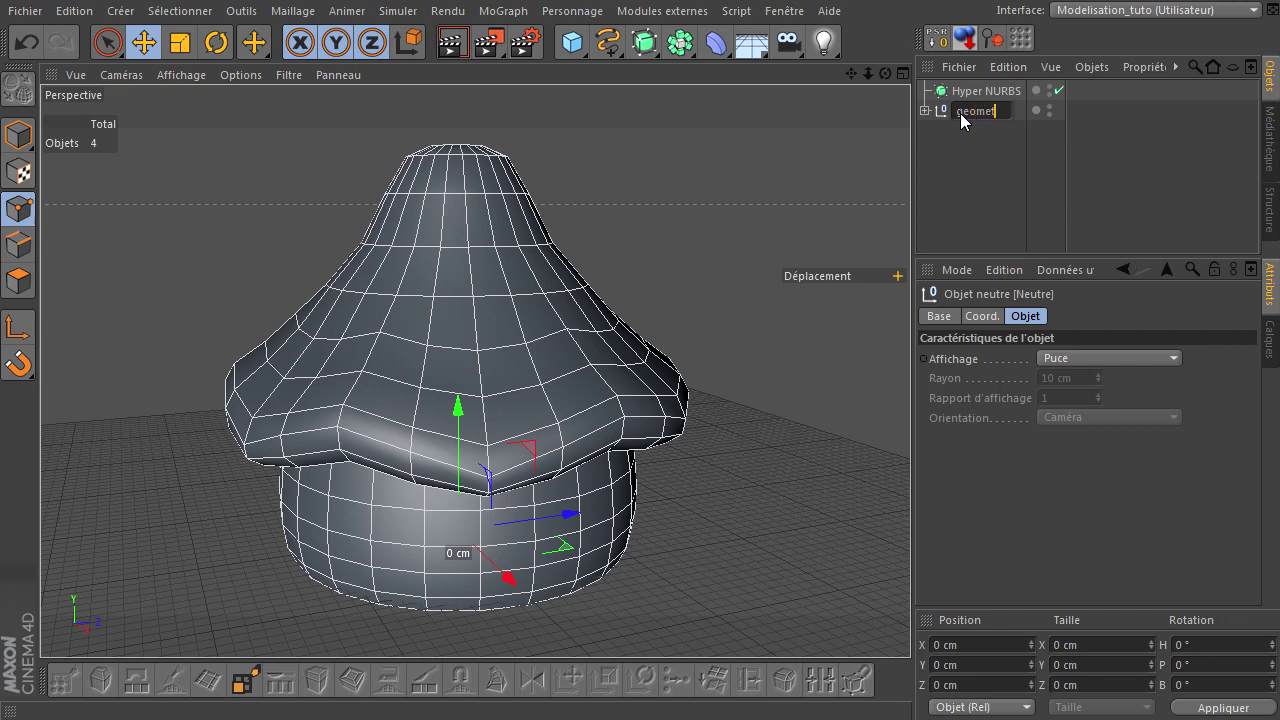
pyautogui.write('rie')
pyautogui.press('Return')
# - Rename the roof to toit and place geometrie inside the Hyper NURBS
pyautogui.click(925, 110)
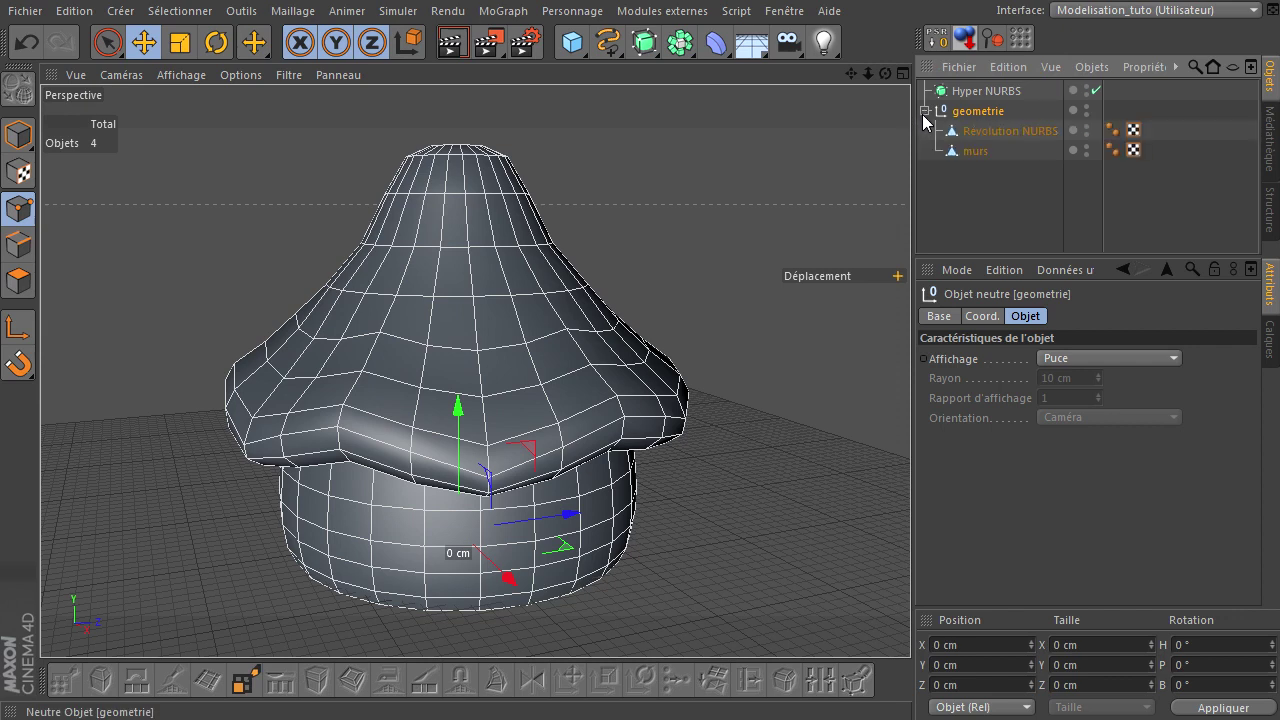
pyautogui.click(982, 134)
pyautogui.doubleClick(985, 138)
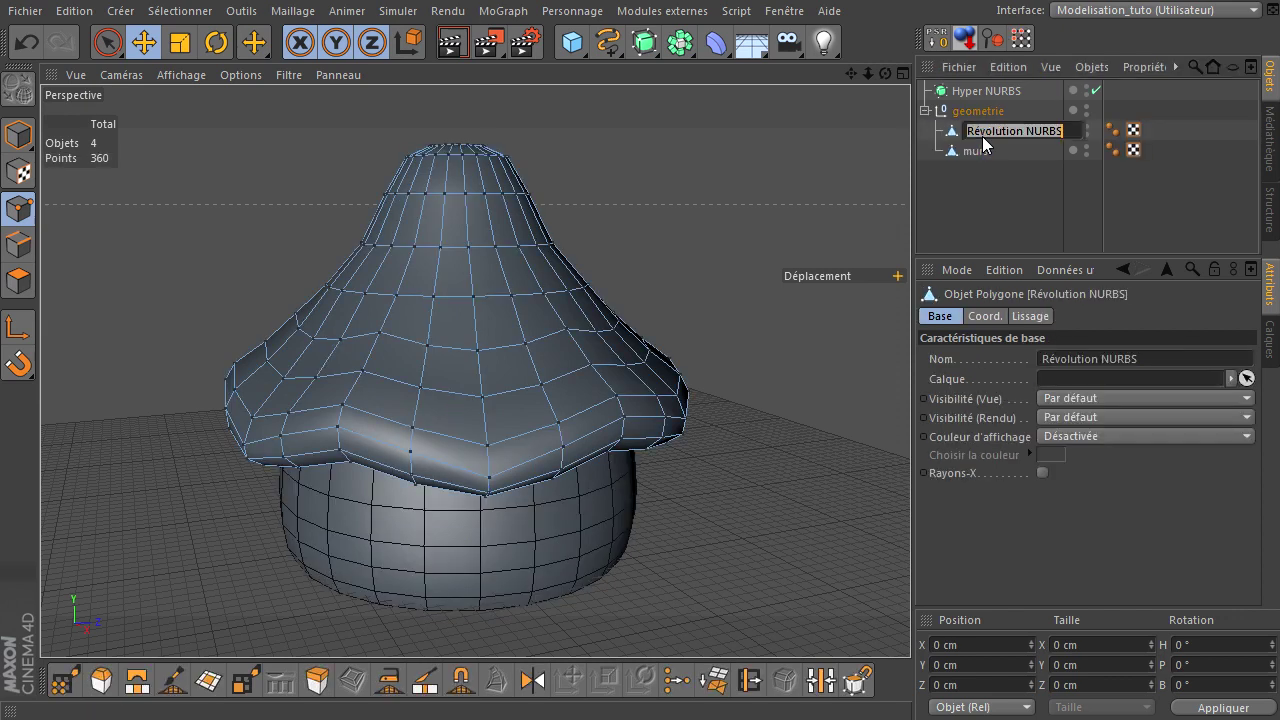
pyautogui.write('toit')
pyautogui.press('Return')
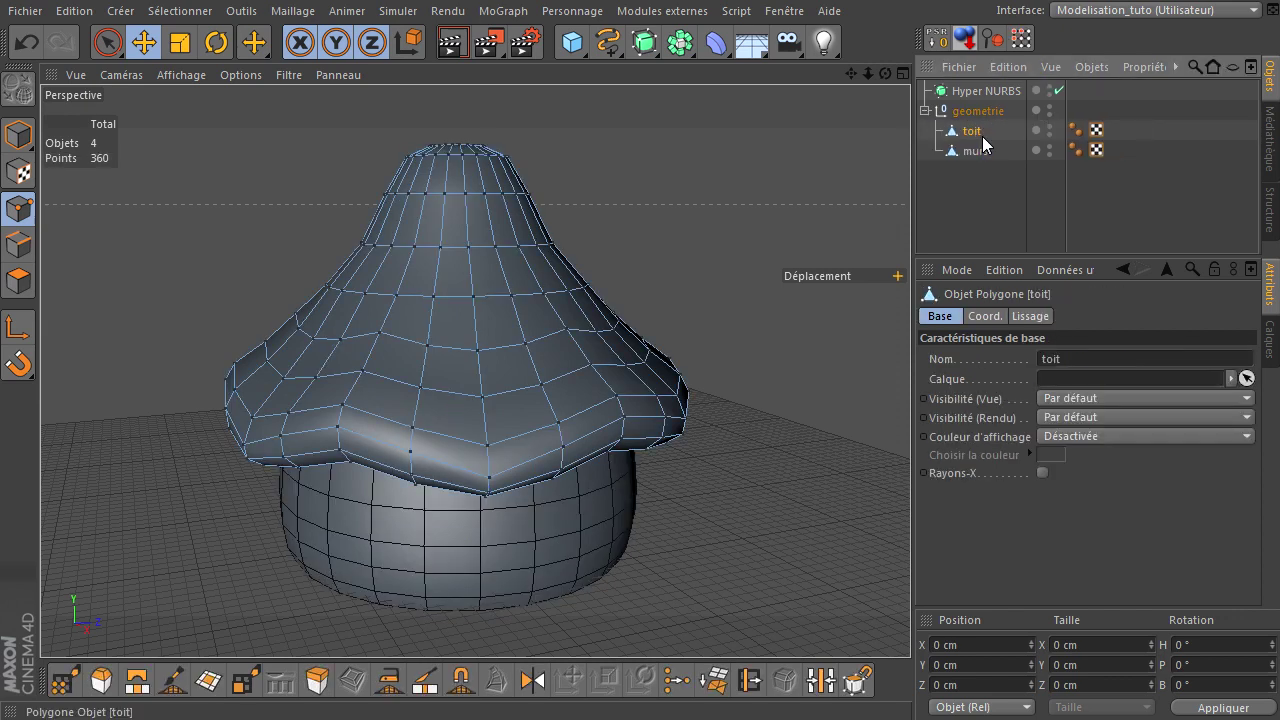
pyautogui.click(990, 113)
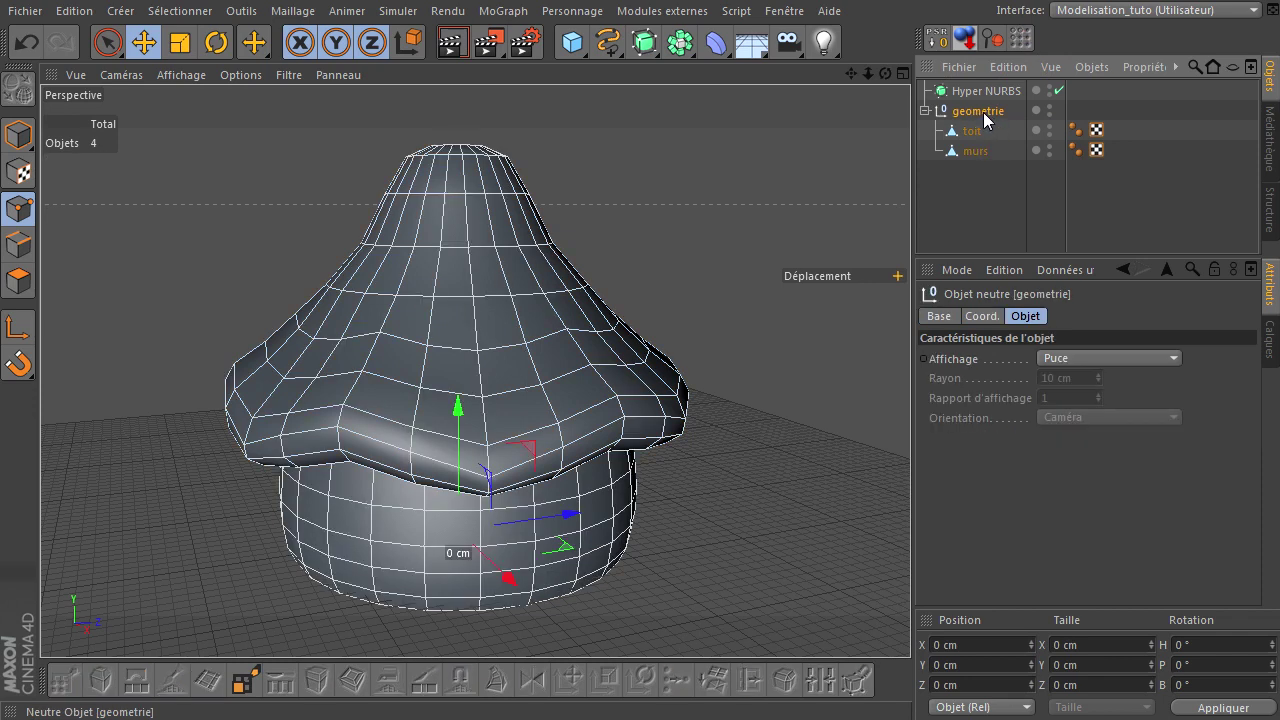
pyautogui.moveTo(990, 111); pyautogui.dragTo(1003, 89)
# - Set a Hyper NURBS subdivision level to 2
pyautogui.click(985, 91)
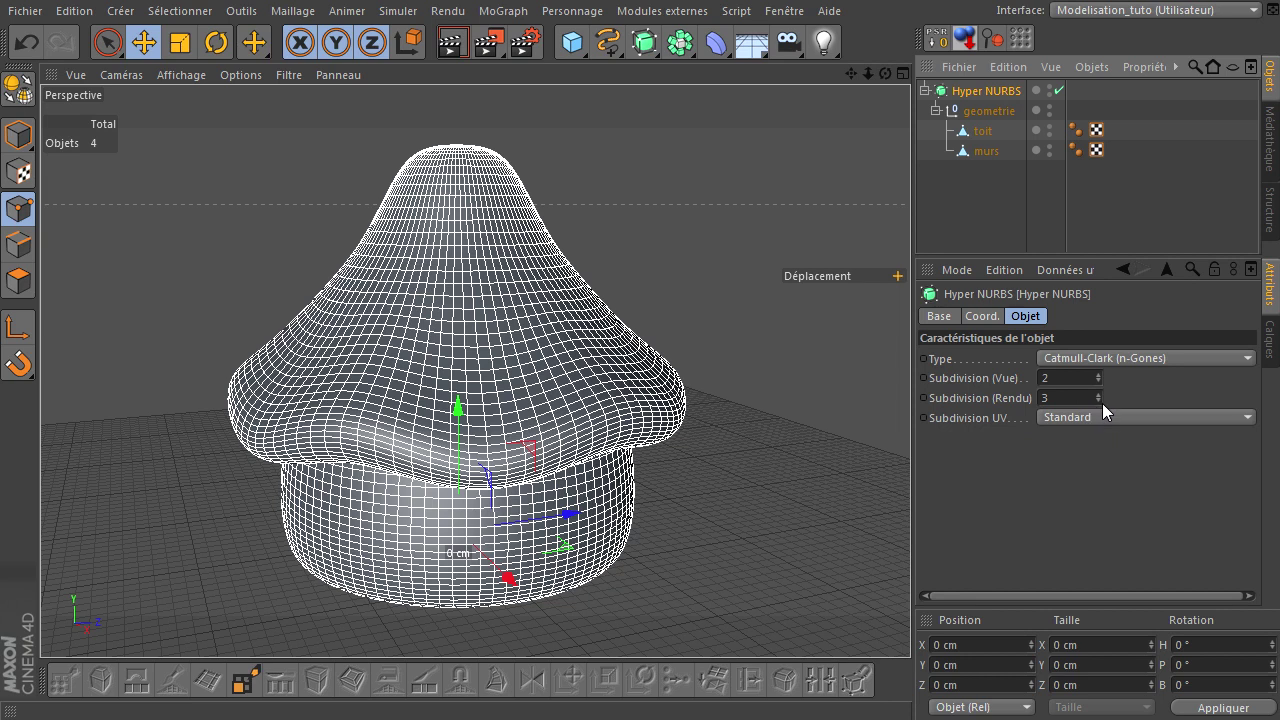
pyautogui.click(1057, 397)
pyautogui.write('2')
pyautogui.hotkey('shift', 'Tab')
pyautogui.click(1020, 207)
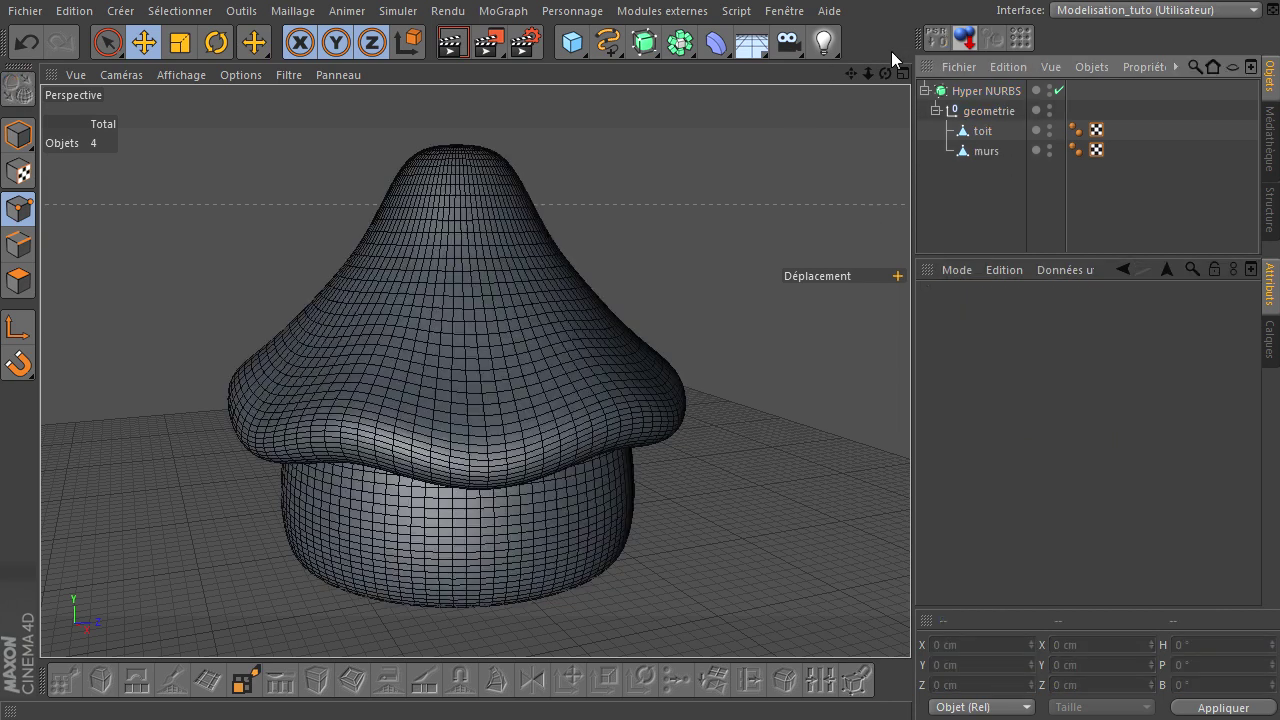
pyautogui.moveTo(885, 73); pyautogui.dragTo(910, 490)
# - Disable Hyper NURBS and shift or lift several vertices on the toit roof's rim
pyautogui.click(1059, 90)
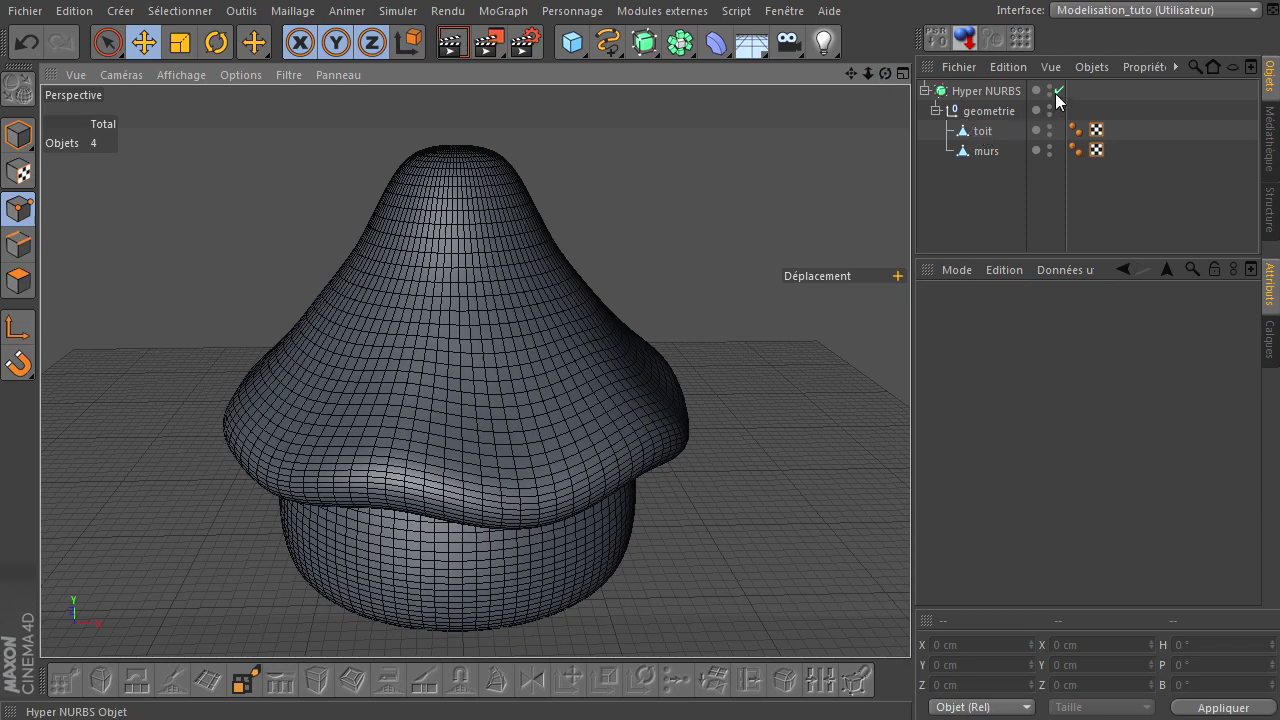
pyautogui.click(983, 131)
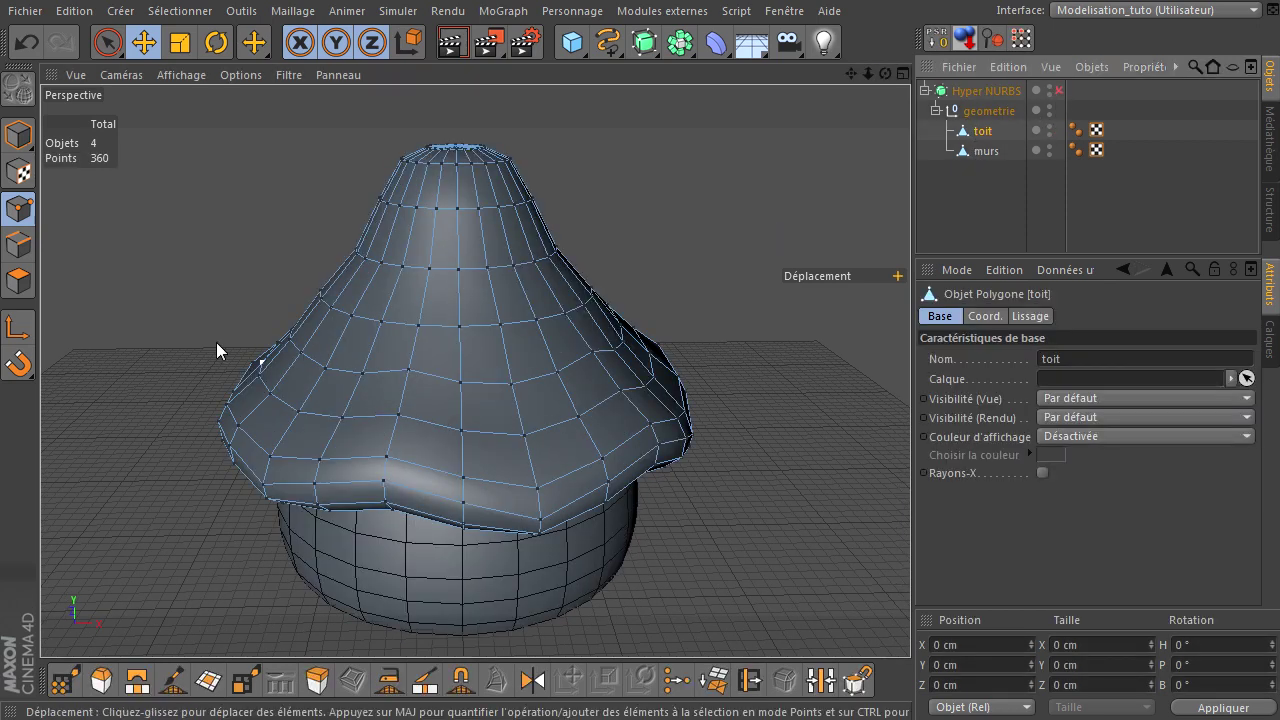
pyautogui.click(158, 48)
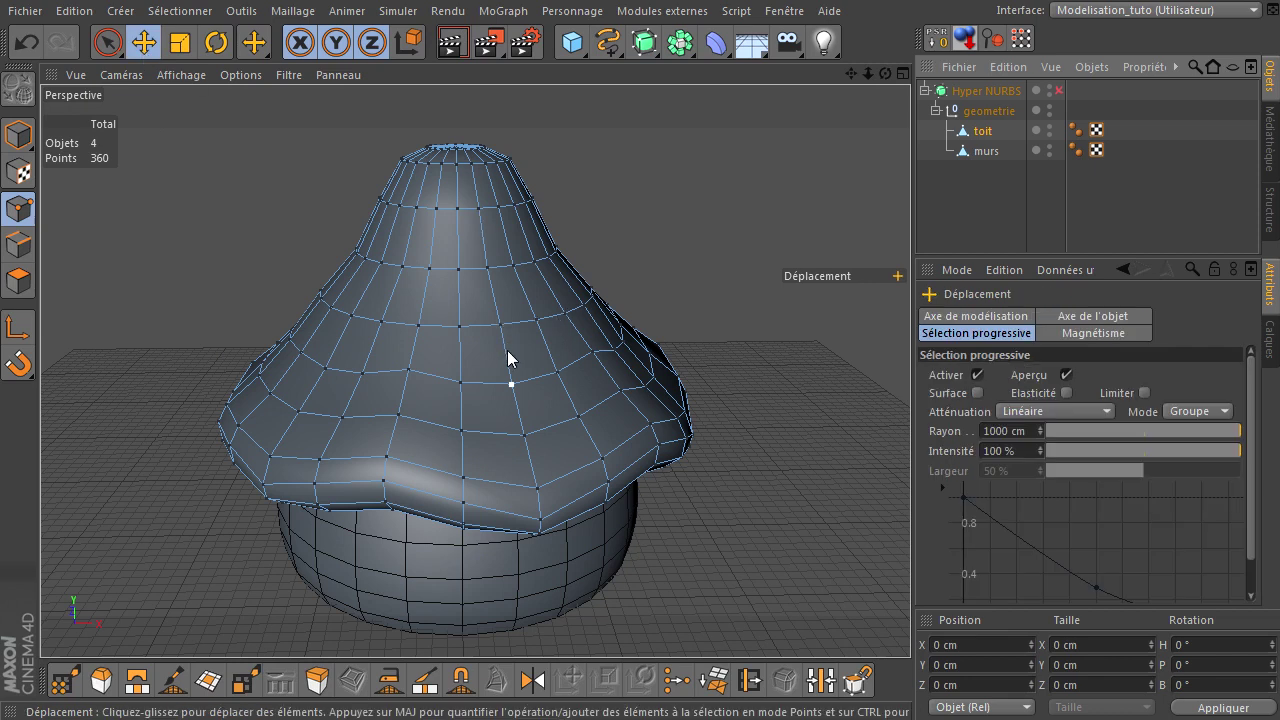
pyautogui.click(585, 351)
pyautogui.moveTo(885, 74); pyautogui.dragTo(910, 484)
pyautogui.moveTo(706, 363); pyautogui.dragTo(417, 444)
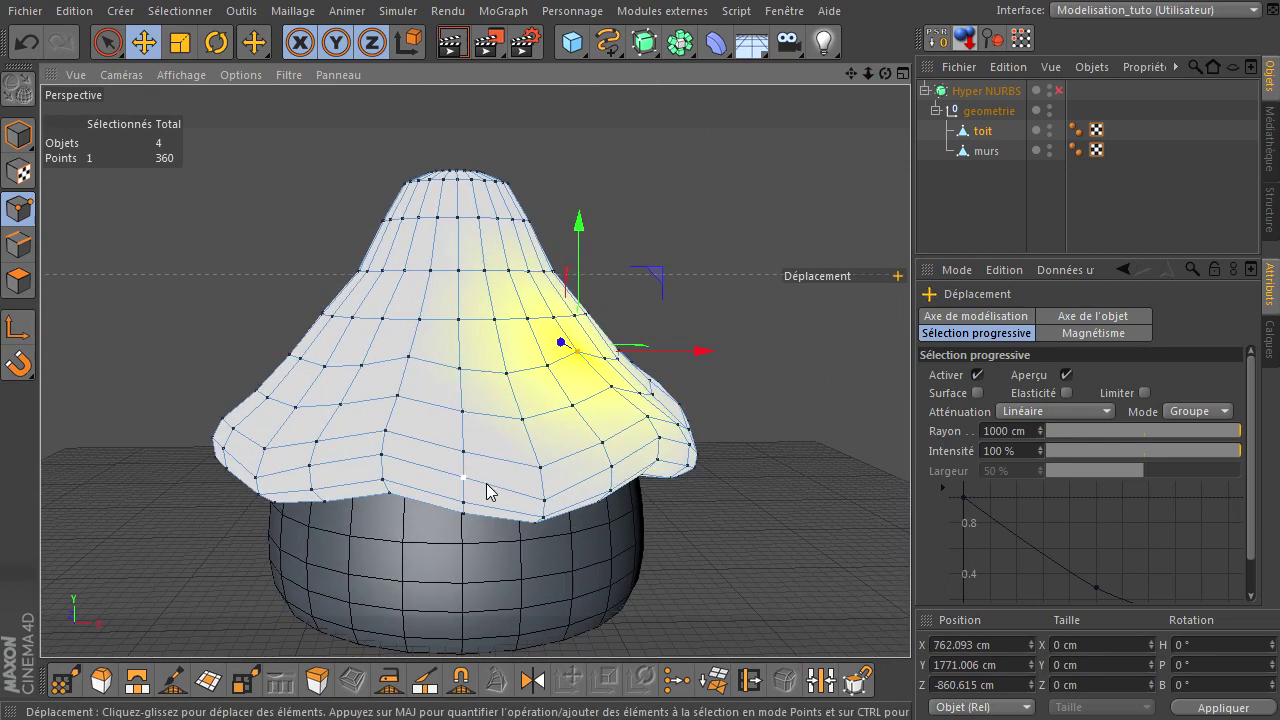
pyautogui.click(540, 499)
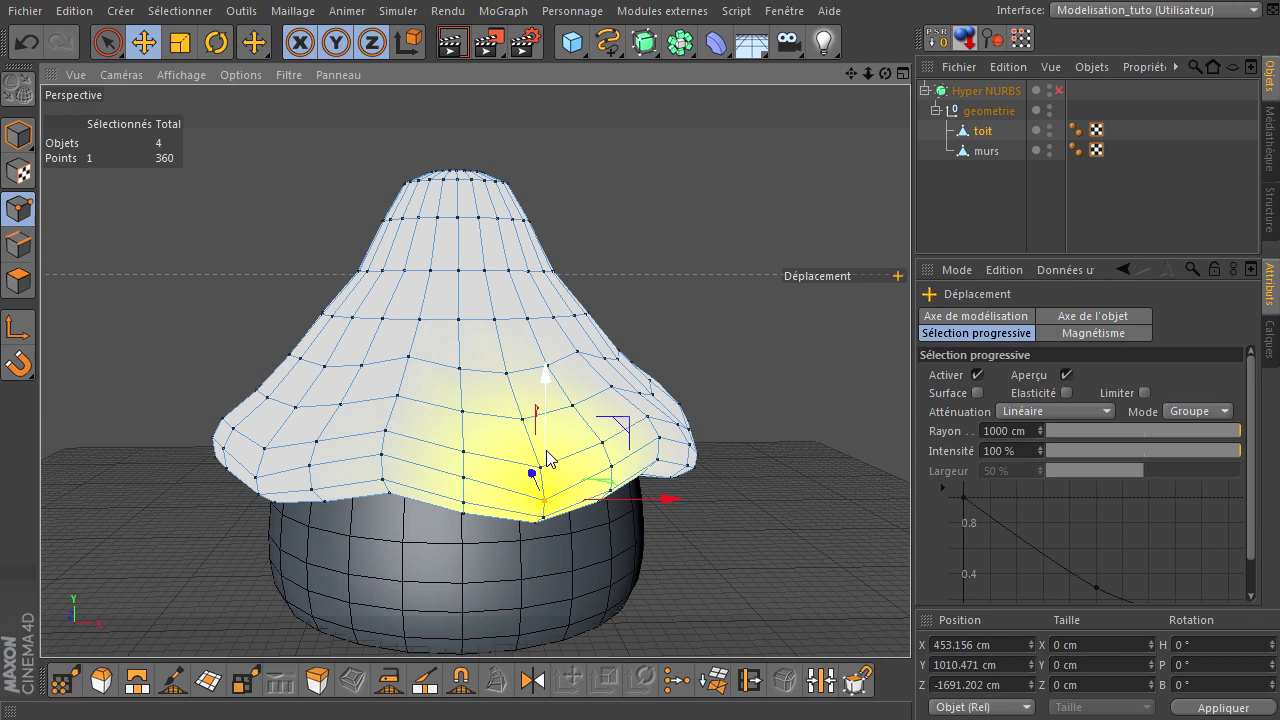
pyautogui.moveTo(548, 458); pyautogui.dragTo(530, 450)
pyautogui.click(260, 478)
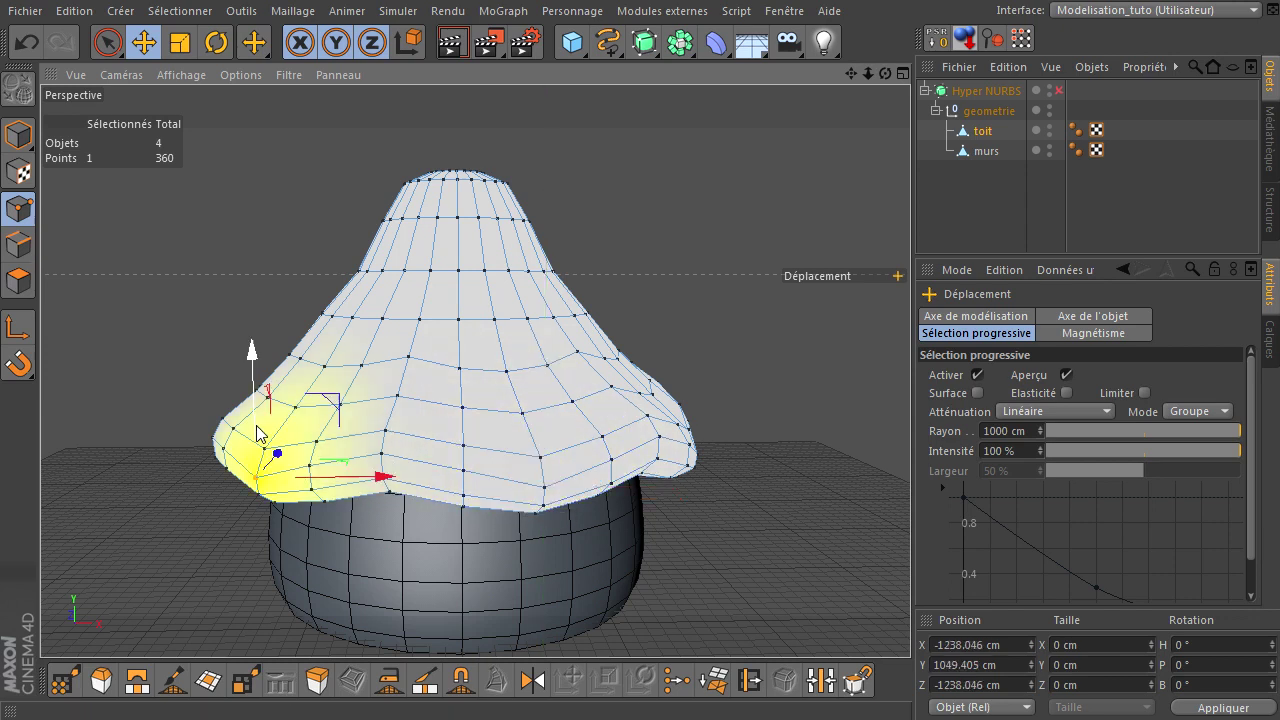
pyautogui.moveTo(258, 443); pyautogui.dragTo(296, 362)
# - Nudge right-side and slope points of the roof, then re-enable Hyper NURBS
pyautogui.click(306, 343)
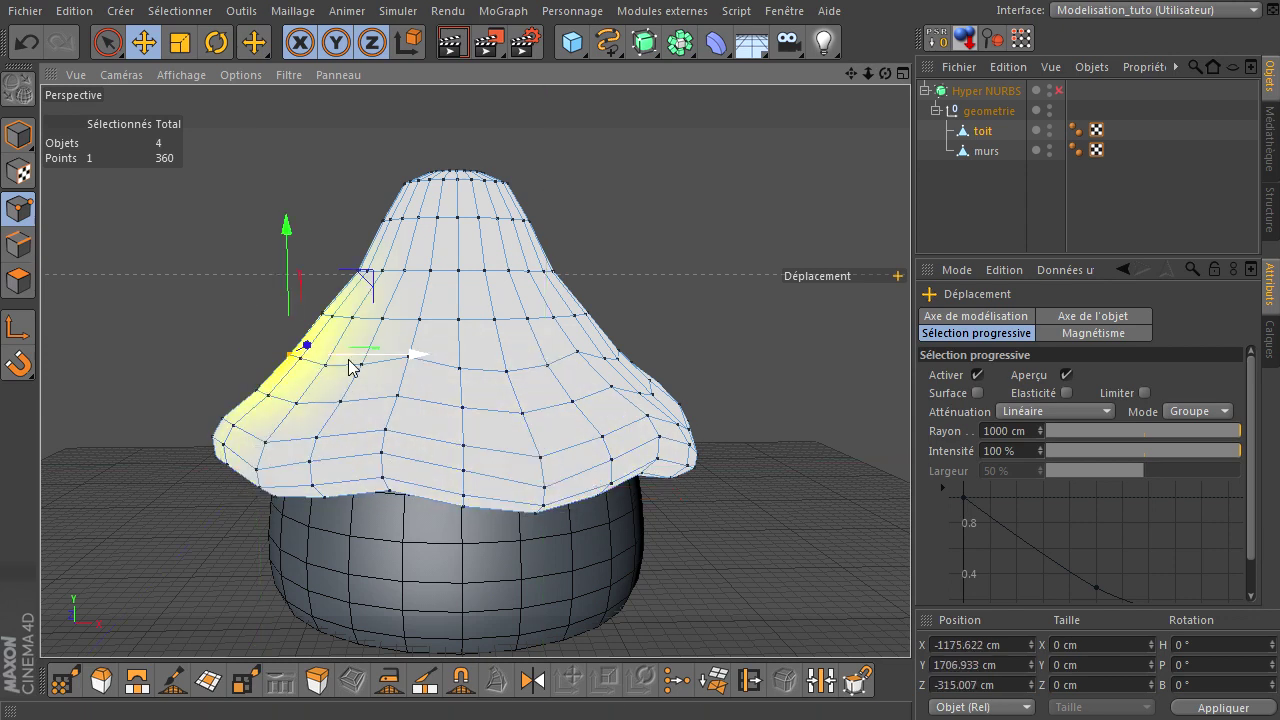
pyautogui.click(570, 306)
pyautogui.moveTo(628, 314); pyautogui.dragTo(636, 320)
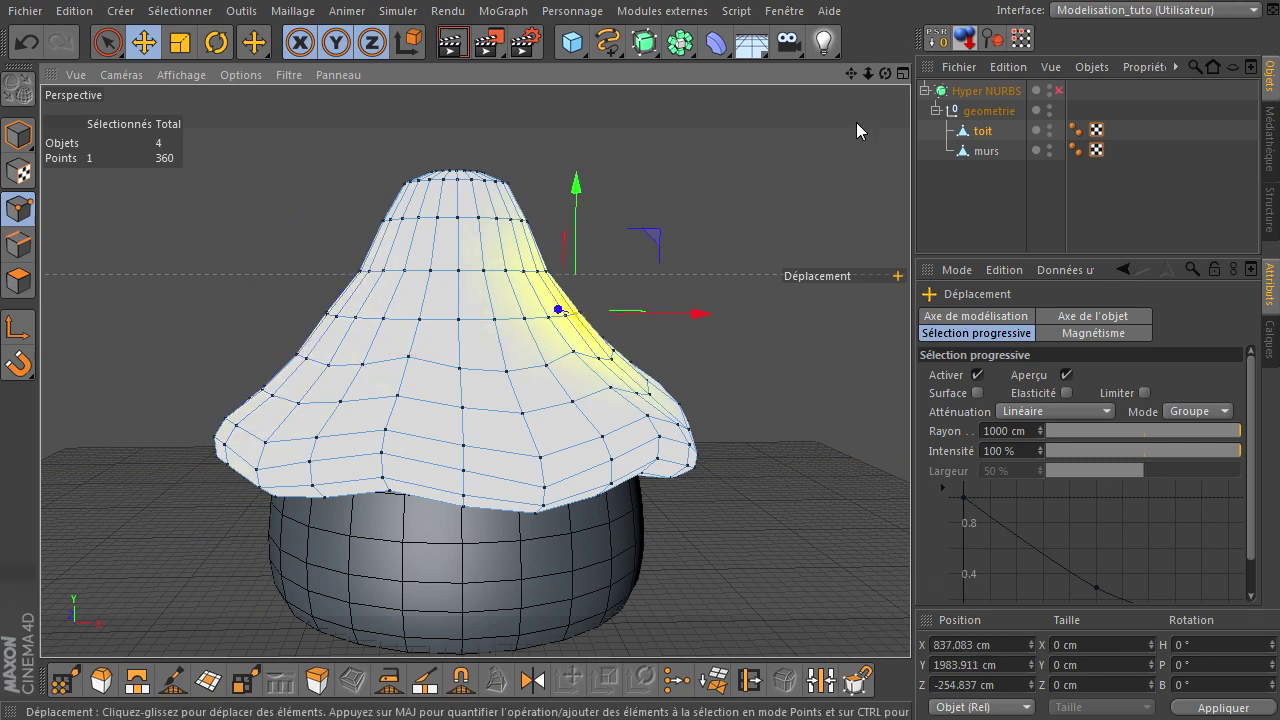
pyautogui.moveTo(885, 73)
pyautogui.mouseDown()
pyautogui.moveTo(910, 490)
pyautogui.moveTo(876, 77)
pyautogui.mouseUp()
pyautogui.moveTo(904, 497); pyautogui.dragTo(928, 487)
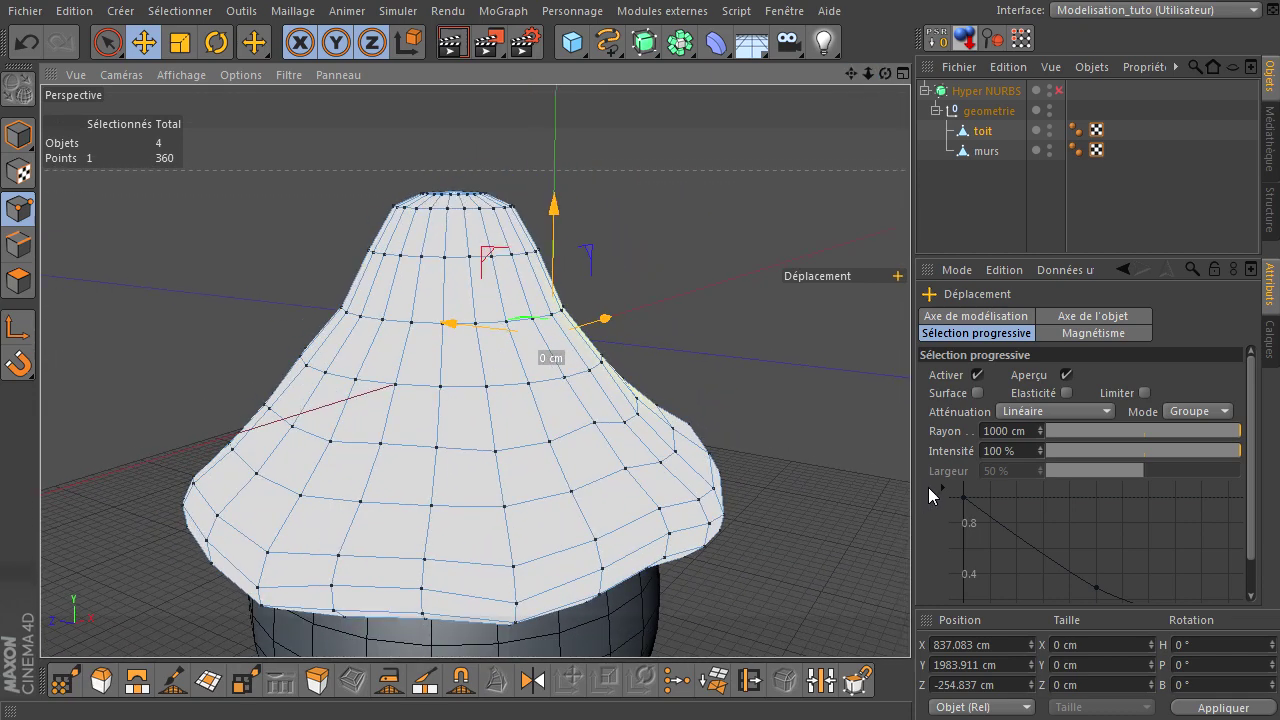
pyautogui.moveTo(876, 77)
pyautogui.mouseDown()
pyautogui.moveTo(829, 522)
pyautogui.moveTo(917, 488)
pyautogui.moveTo(473, 503)
pyautogui.mouseUp()
pyautogui.moveTo(390, 398); pyautogui.dragTo(405, 393)
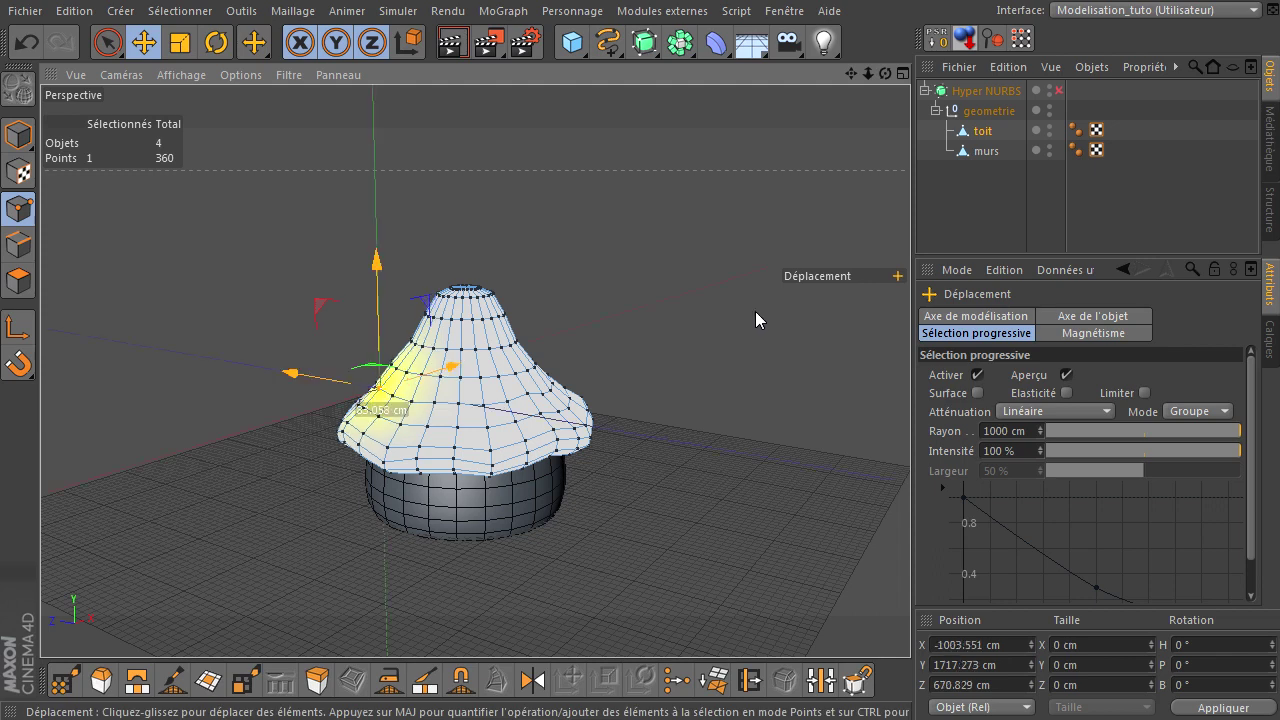
pyautogui.click(1059, 90)
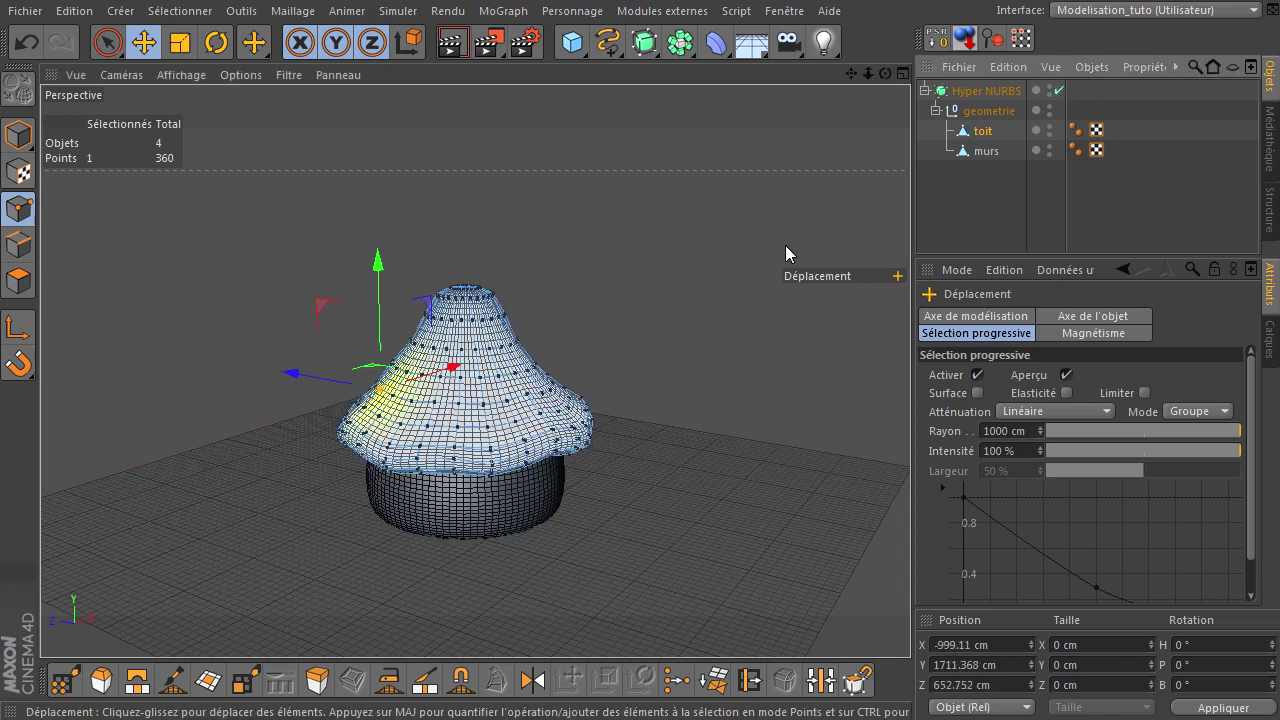
pyautogui.click(946, 218)
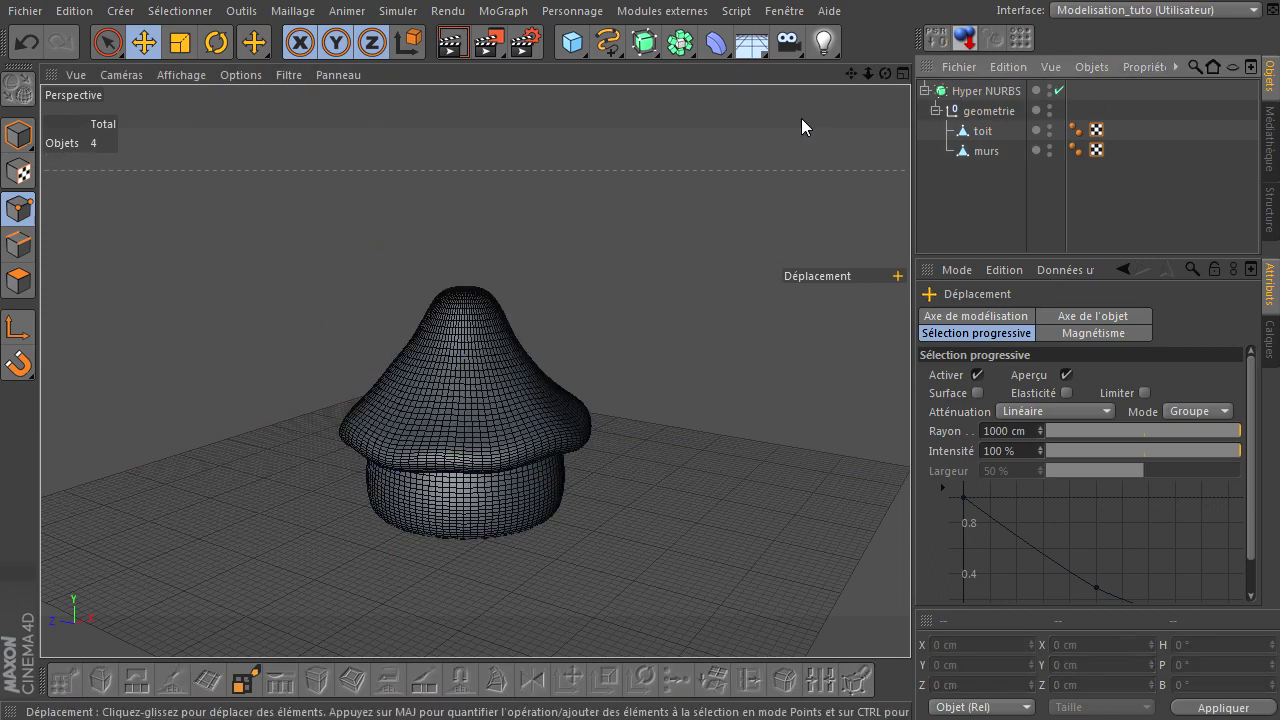
pyautogui.moveTo(885, 80)
pyautogui.mouseDown()
pyautogui.moveTo(915, 486)
pyautogui.moveTo(900, 485)
pyautogui.mouseUp()
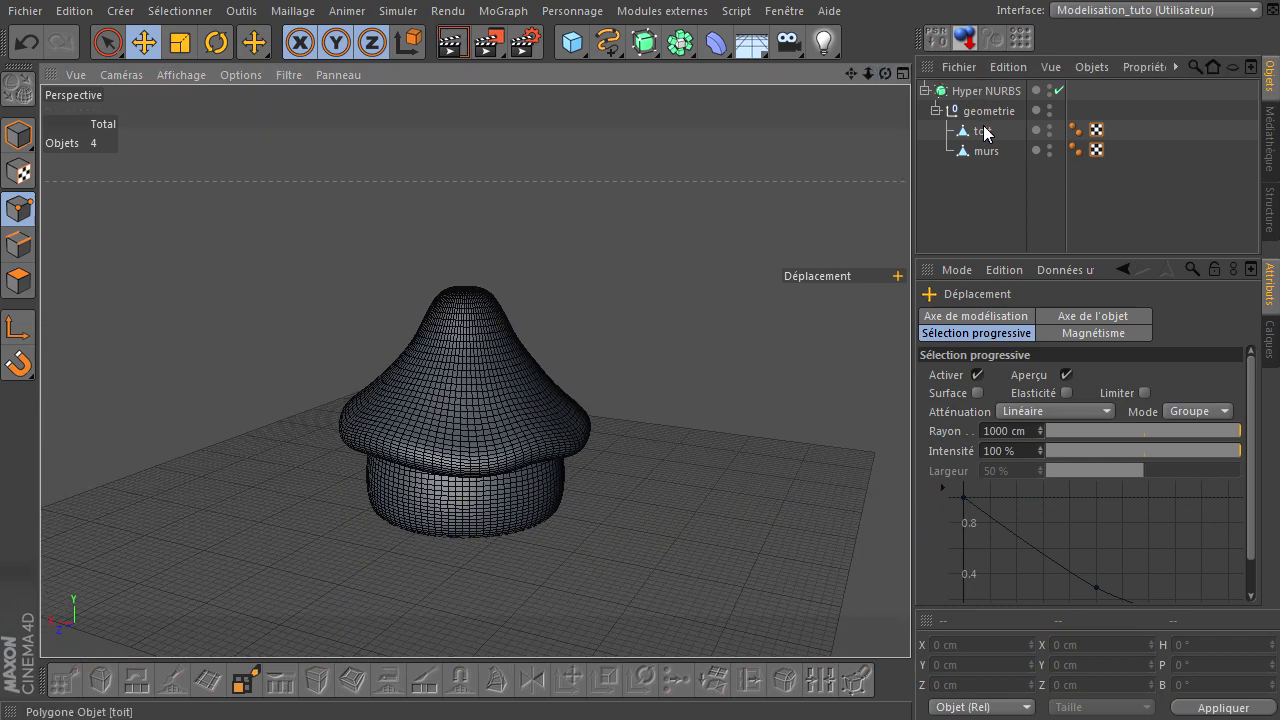
pyautogui.click(146, 48)
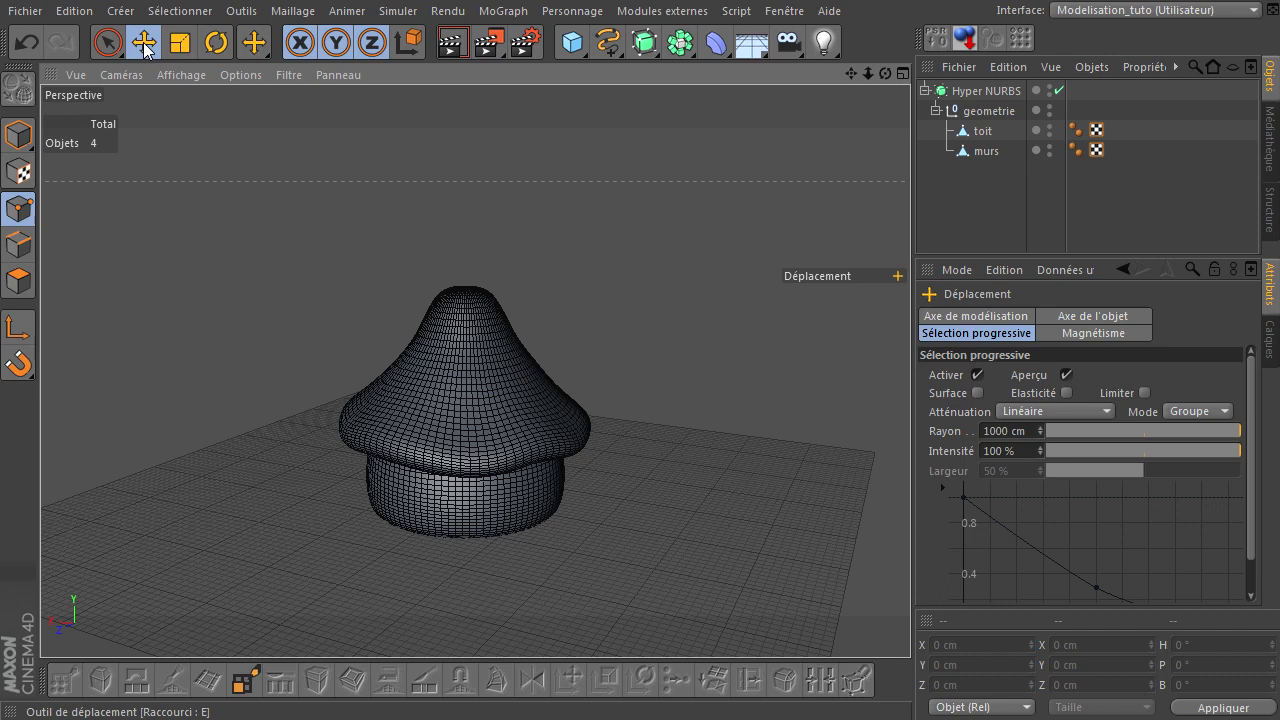
pyautogui.click(977, 375)
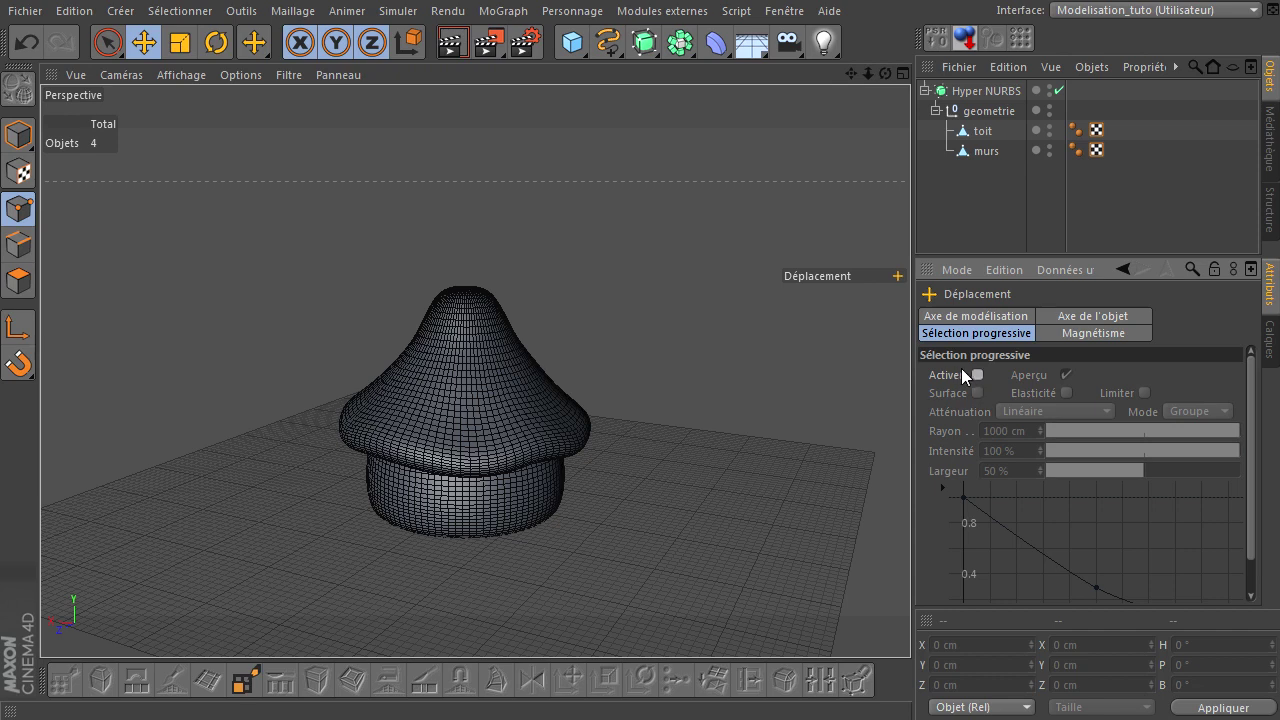
pyautogui.click(992, 313)
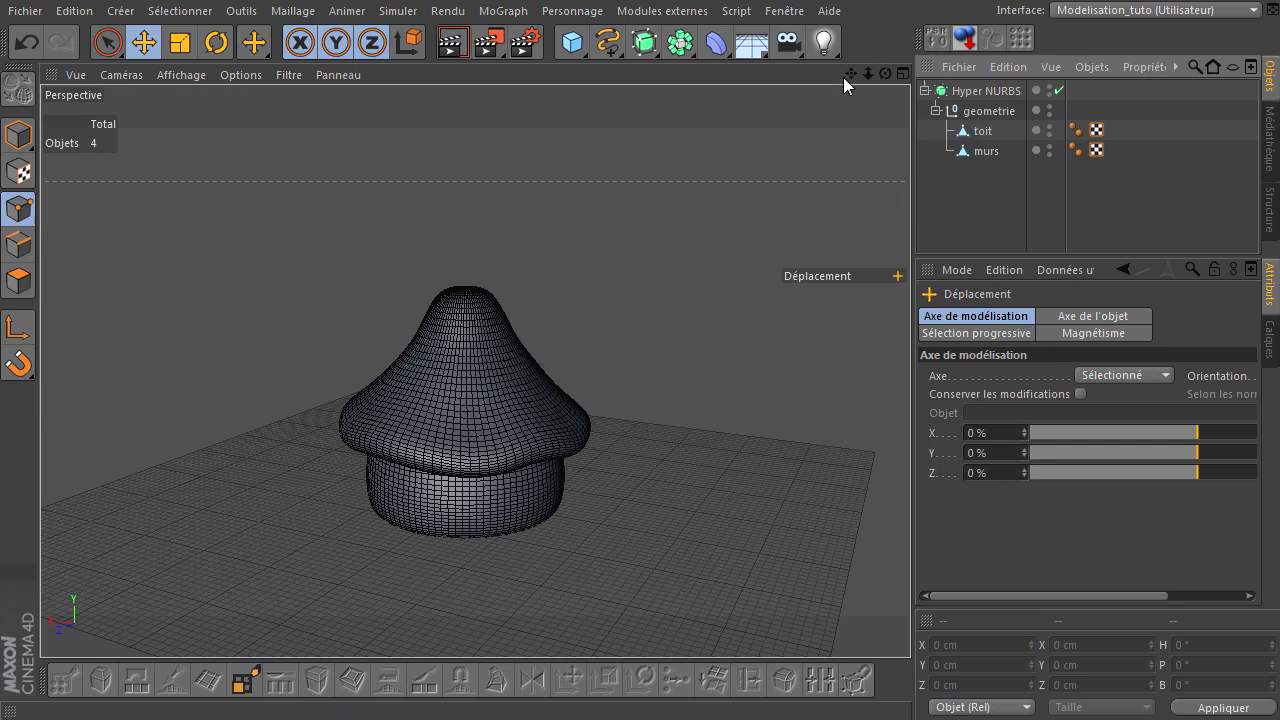
pyautogui.moveTo(846, 74); pyautogui.dragTo(894, 60)
pyautogui.scroll(2, 908, 490)
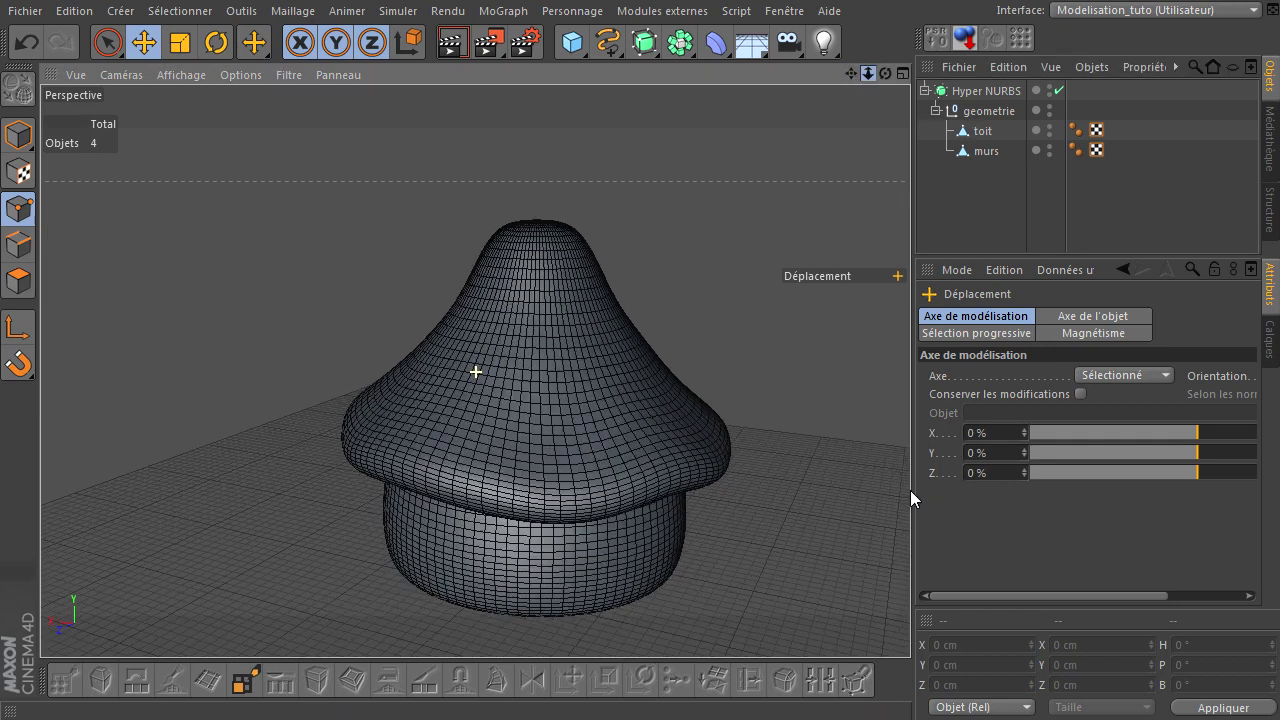
pyautogui.scroll(1, 908, 490)
pyautogui.scroll(1, 908, 490)
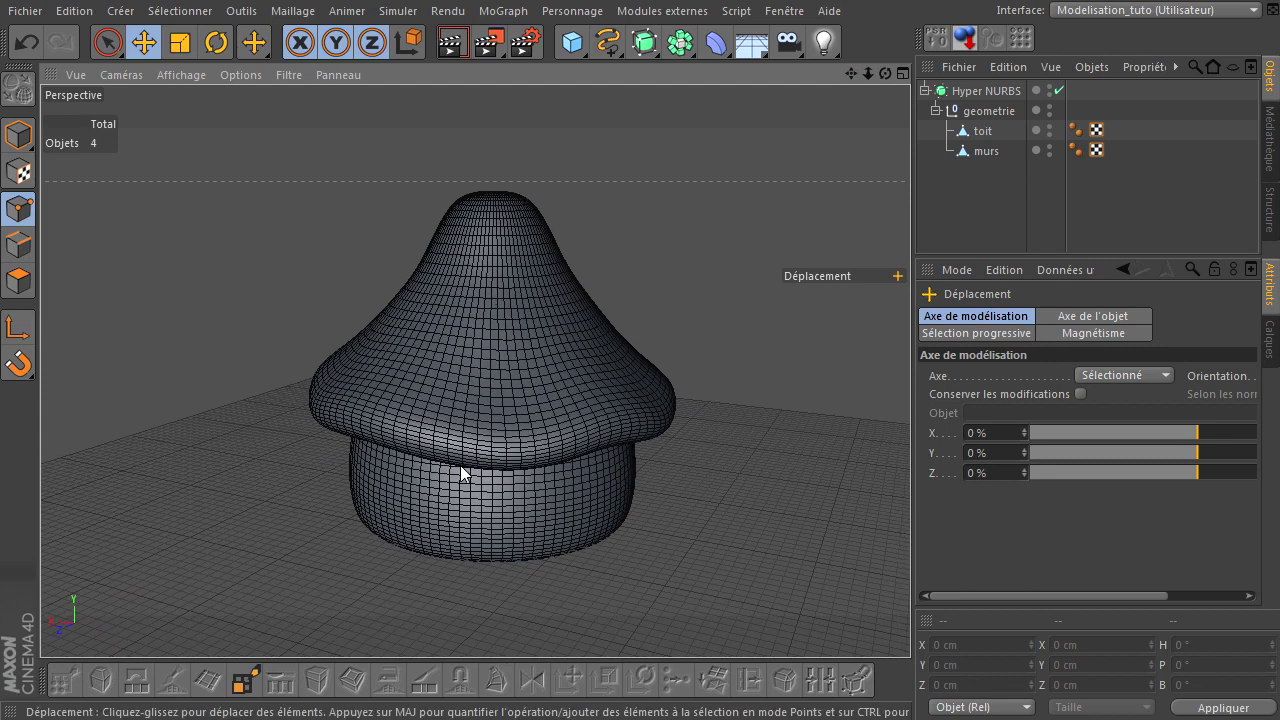
pyautogui.click(188, 77)
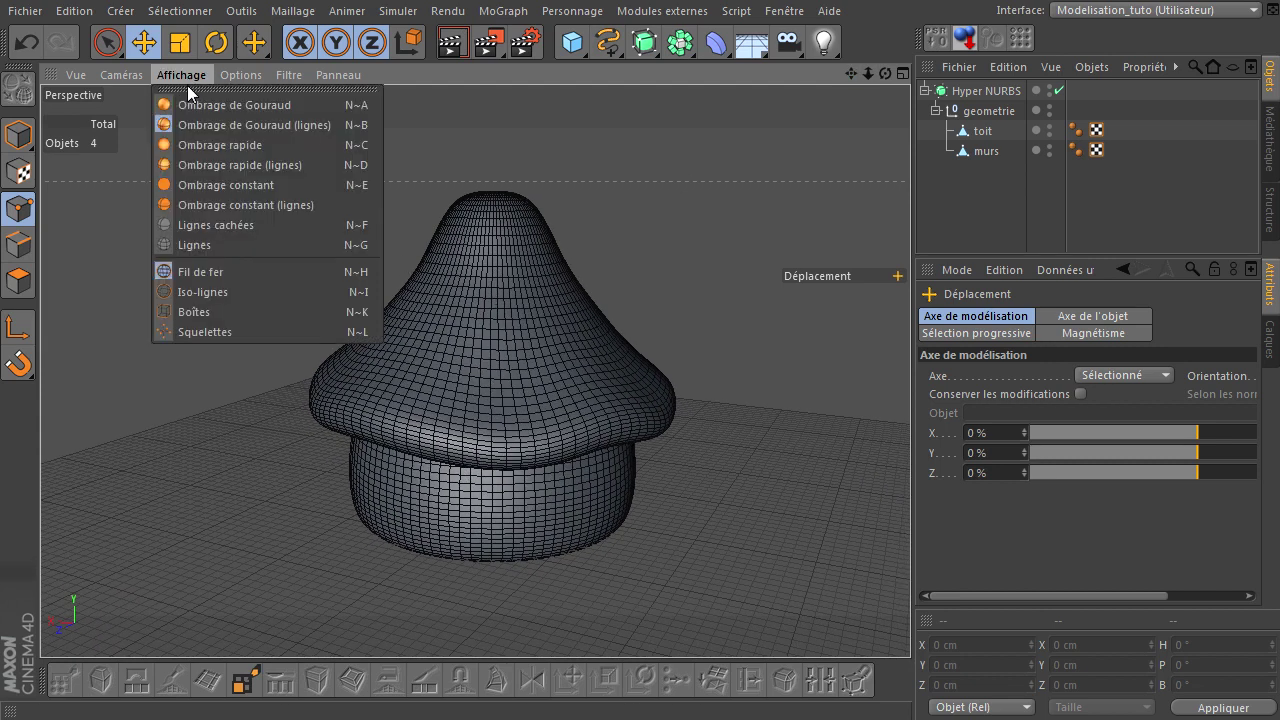
pyautogui.click(198, 292)
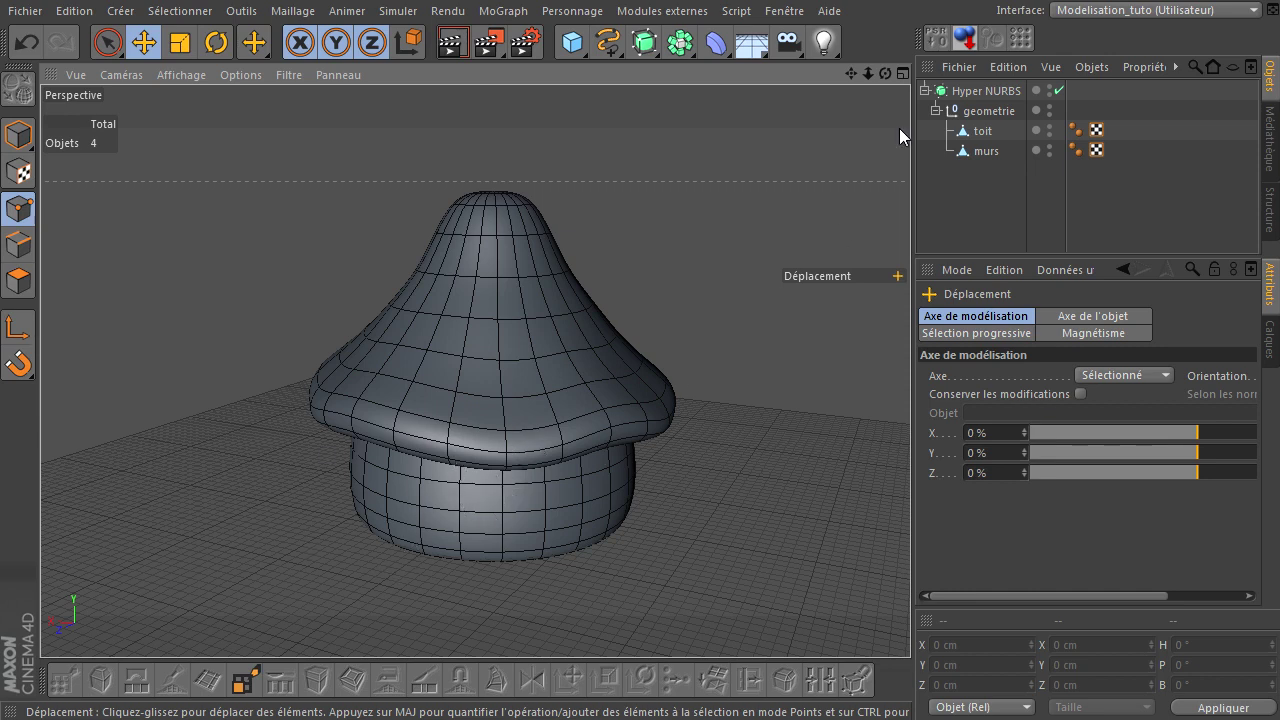
pyautogui.moveTo(868, 73)
pyautogui.mouseDown()
pyautogui.moveTo(910, 490)
pyautogui.moveTo(830, 492)
pyautogui.mouseUp()
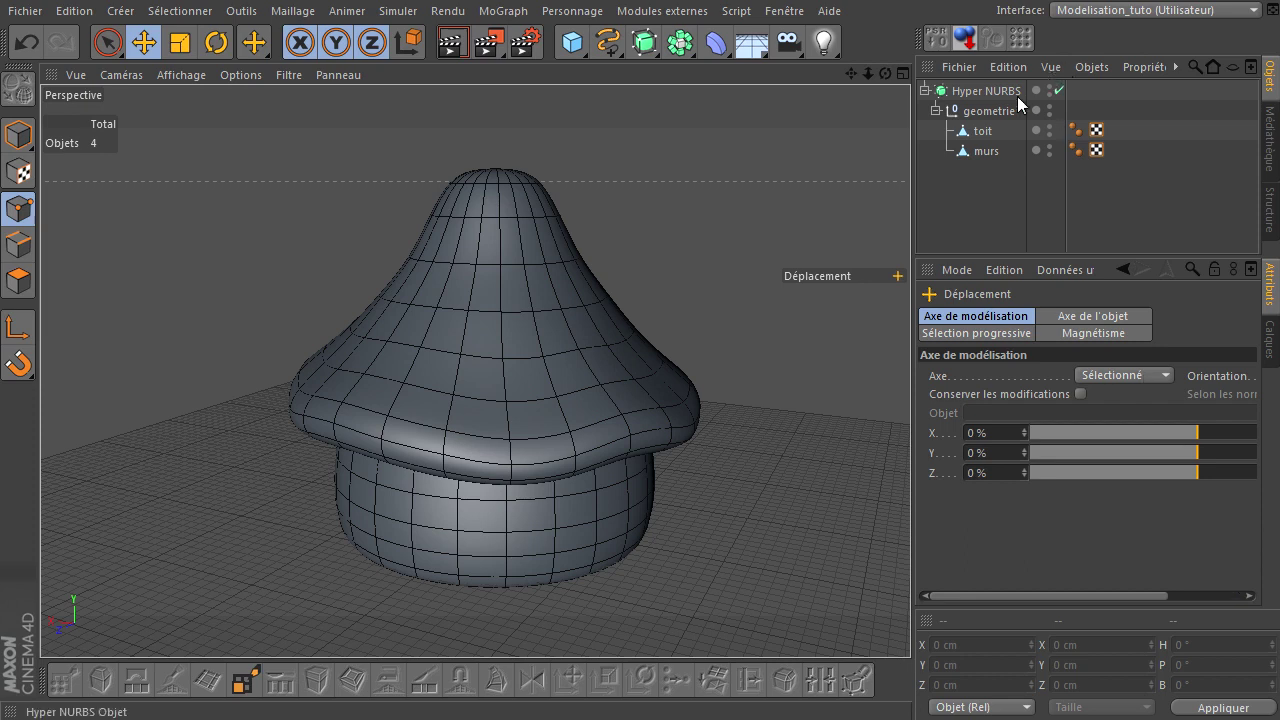
# - Add a cube and stretch it into a tall column in Model mode
pyautogui.click(572, 45)
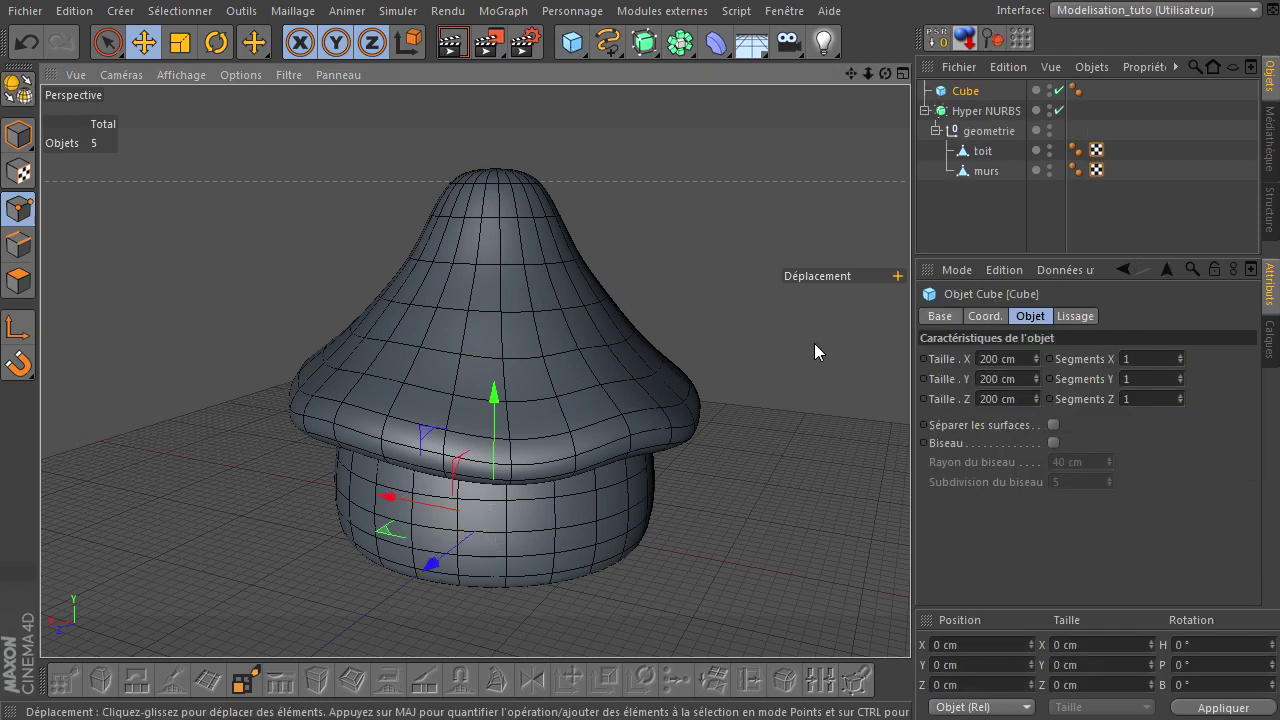
pyautogui.moveTo(885, 76); pyautogui.dragTo(910, 490)
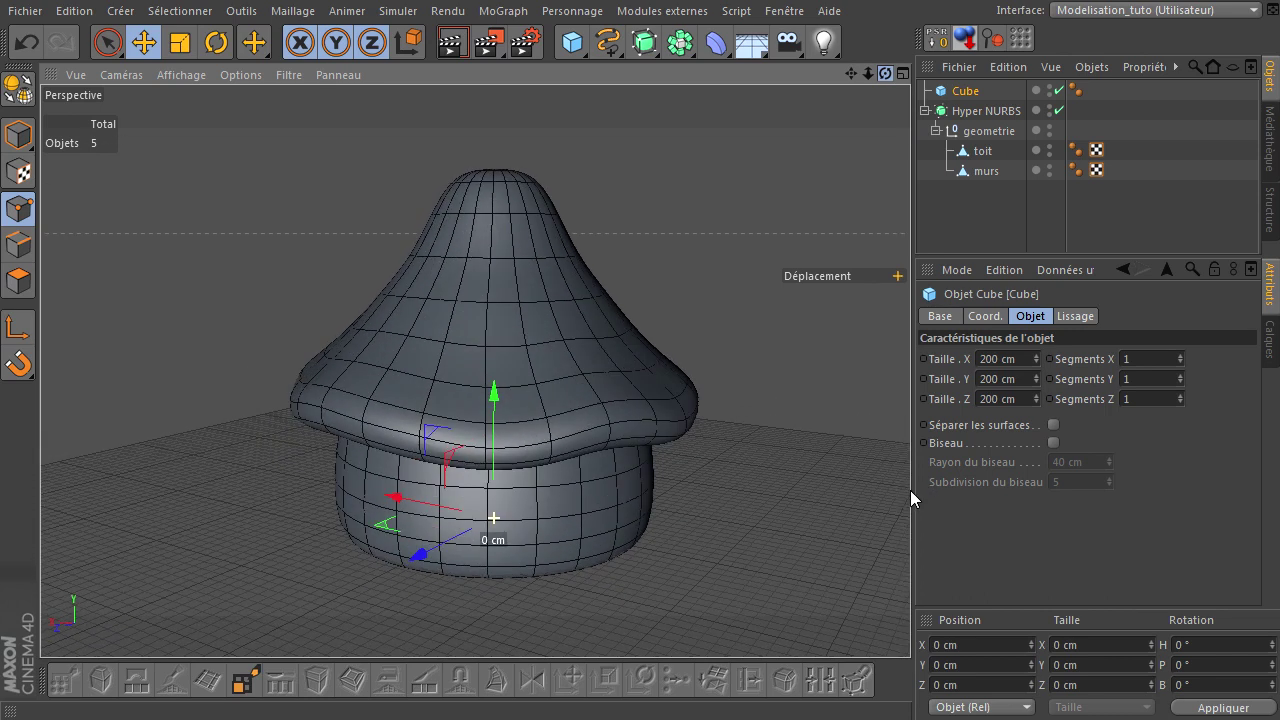
pyautogui.click(18, 134)
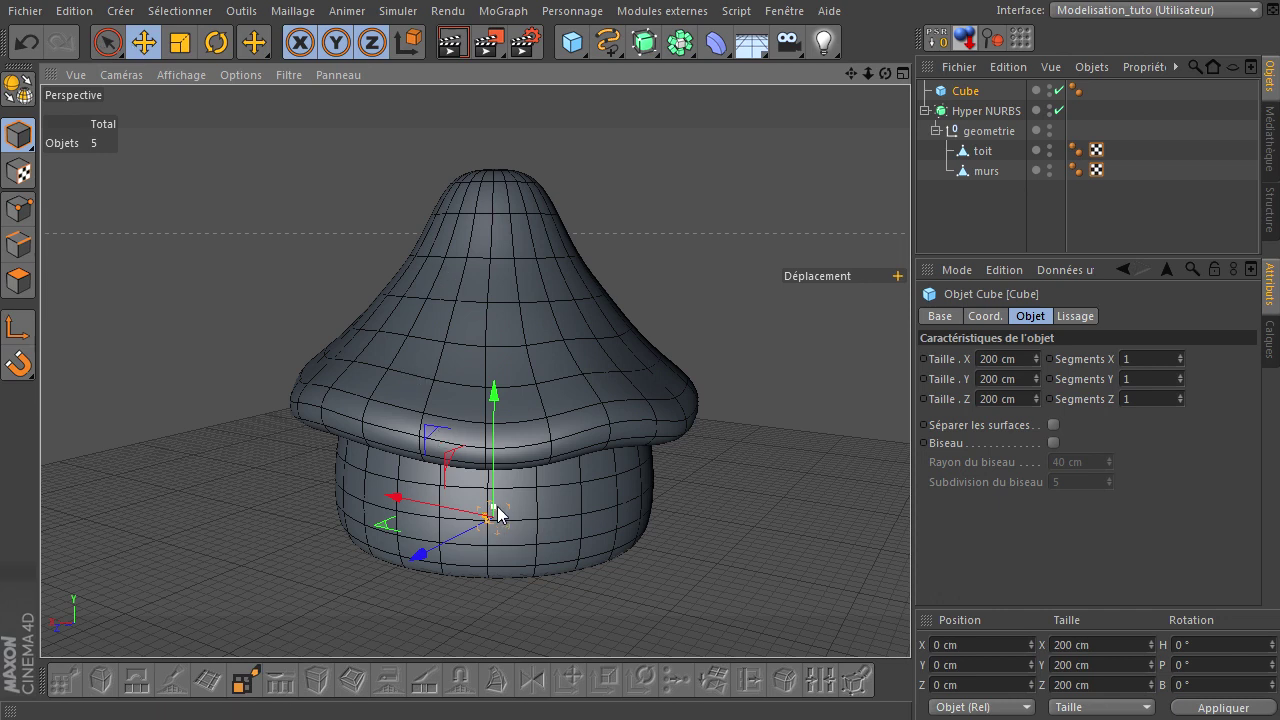
pyautogui.moveTo(497, 506); pyautogui.dragTo(527, 391)
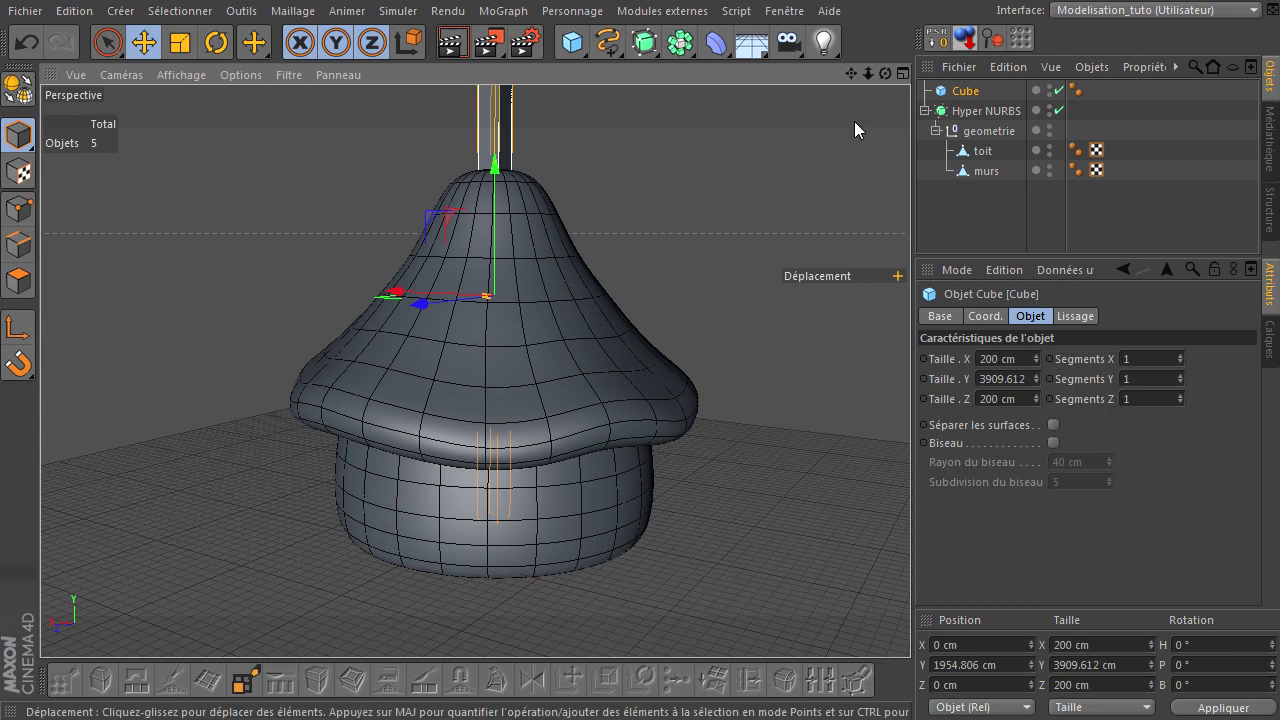
pyautogui.keyDown('alt'); pyautogui.moveTo(916, 501); pyautogui.dragTo(910, 490); pyautogui.keyUp('alt')
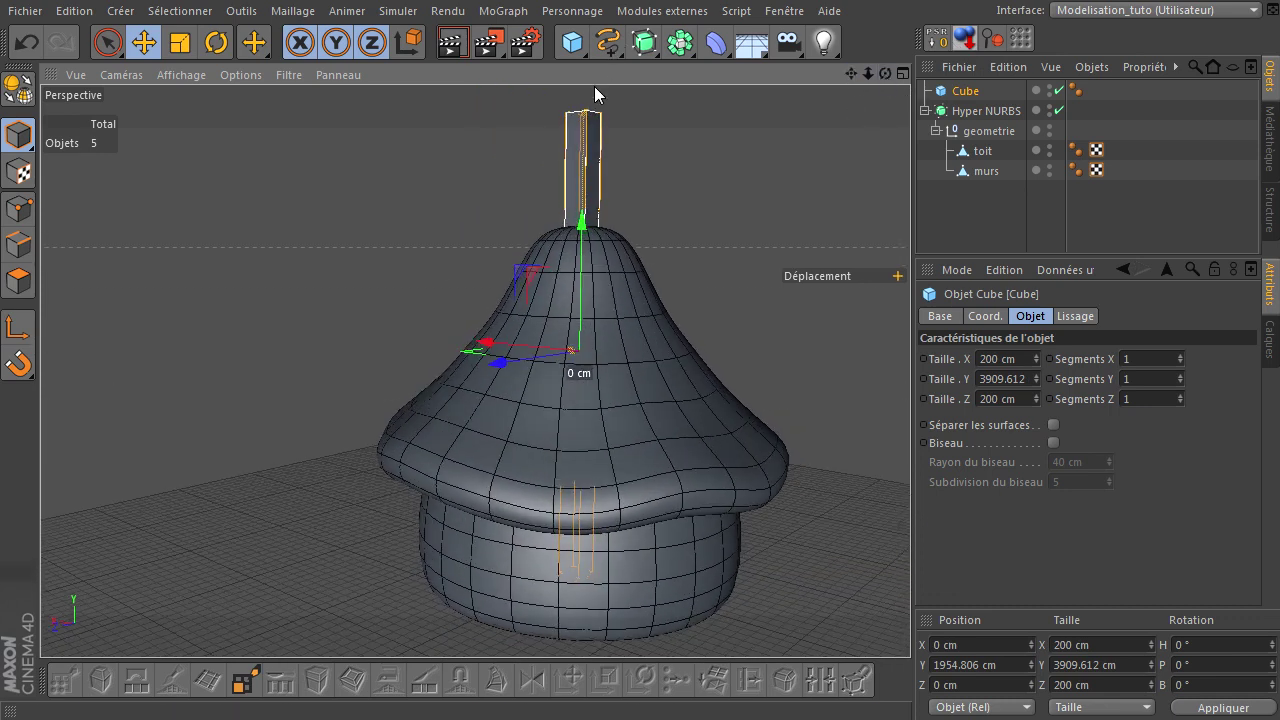
pyautogui.moveTo(584, 113); pyautogui.dragTo(583, 200)
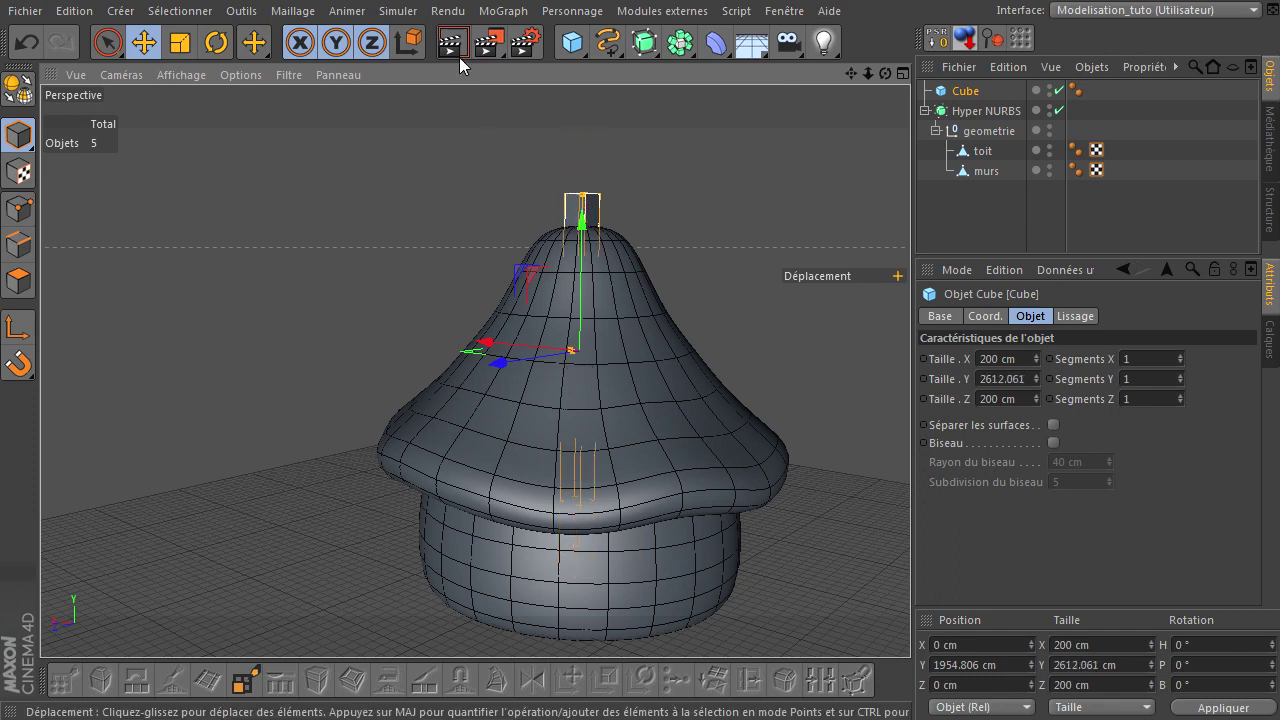
# - Lower the cube and move it along Z to stand beside the roof
pyautogui.moveTo(581, 390); pyautogui.dragTo(582, 467)
pyautogui.moveTo(497, 452); pyautogui.dragTo(610, 428)
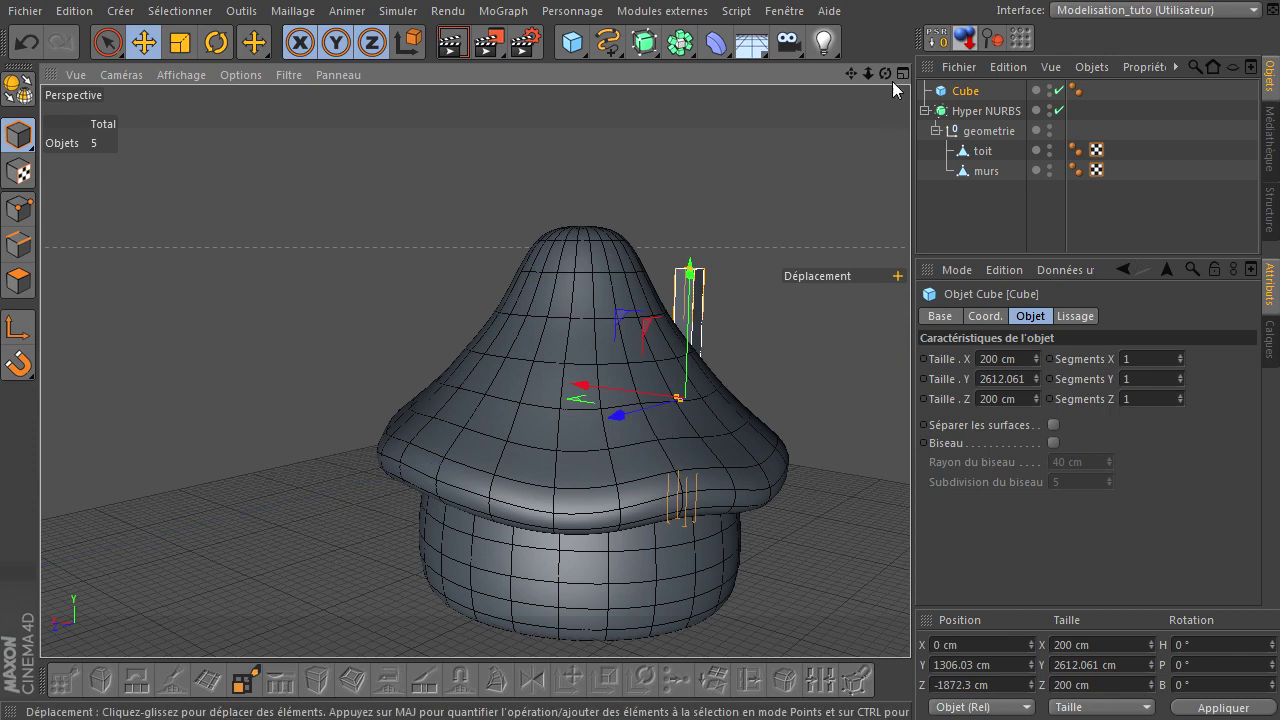
pyautogui.moveTo(886, 74)
pyautogui.mouseDown()
pyautogui.moveTo(910, 497)
pyautogui.moveTo(406, 383)
pyautogui.mouseUp()
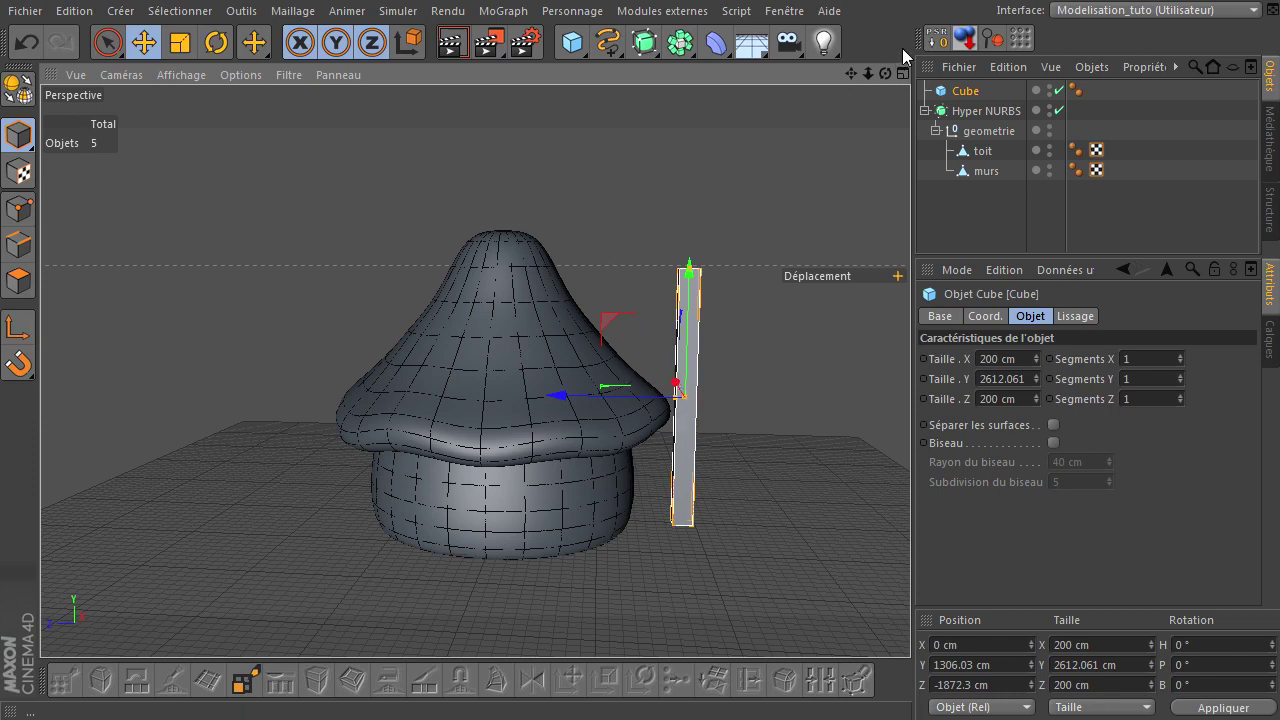
pyautogui.moveTo(884, 74)
pyautogui.mouseDown()
pyautogui.moveTo(960, 491)
pyautogui.moveTo(894, 488)
pyautogui.moveTo(910, 490)
pyautogui.mouseUp()
# - Enter cube sizes Y 2600 cm, X 260 cm and Z 260 cm in the Objet tab
pyautogui.doubleClick(988, 383)
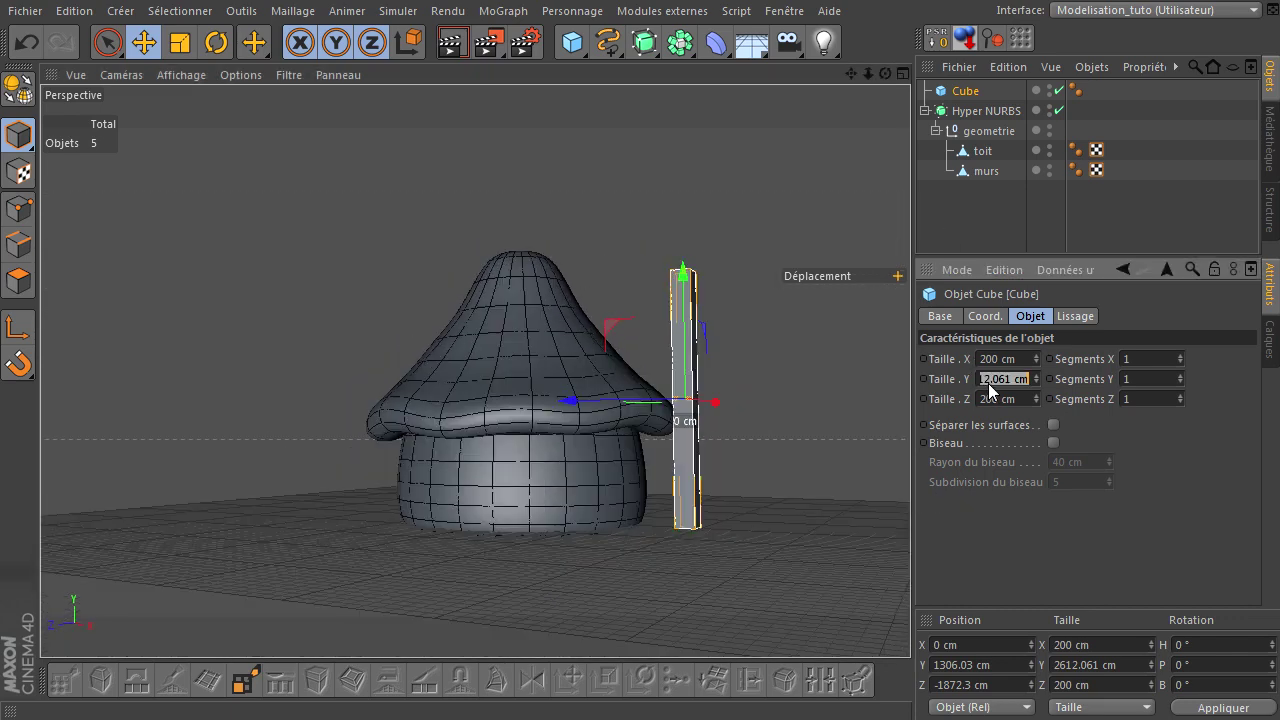
pyautogui.write('2600')
pyautogui.press('Return')
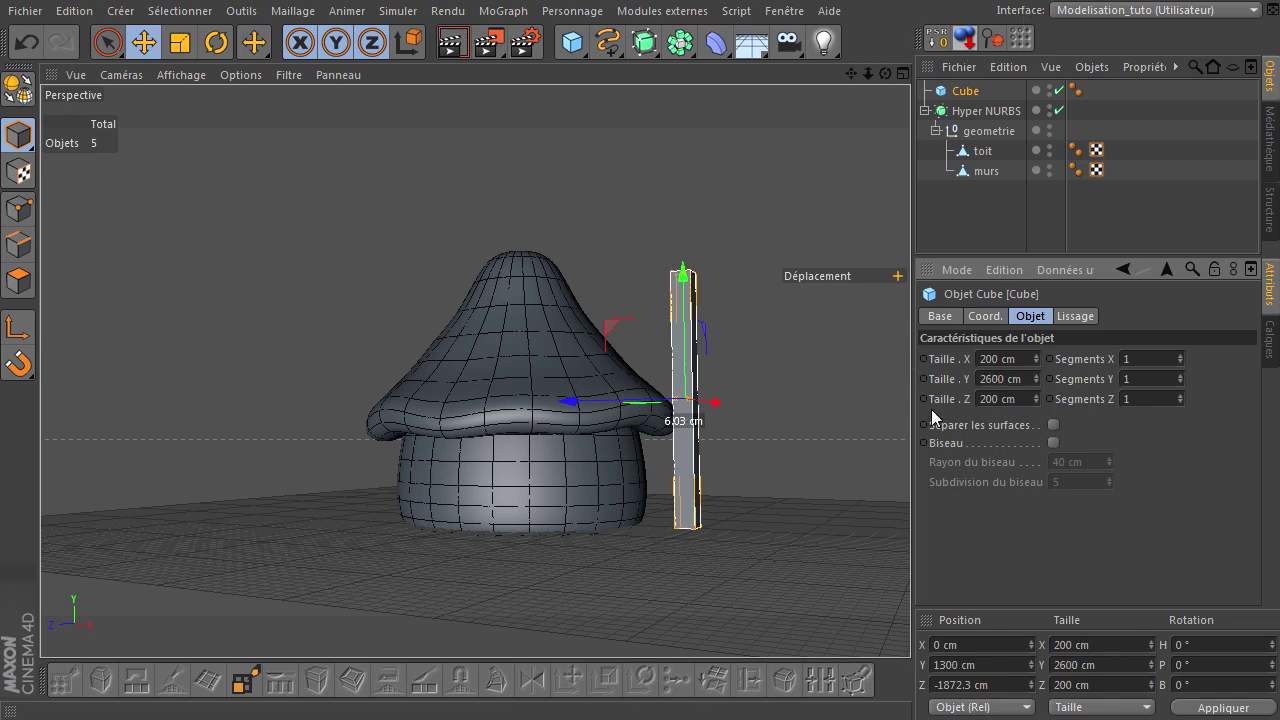
pyautogui.moveTo(850, 73); pyautogui.dragTo(910, 490)
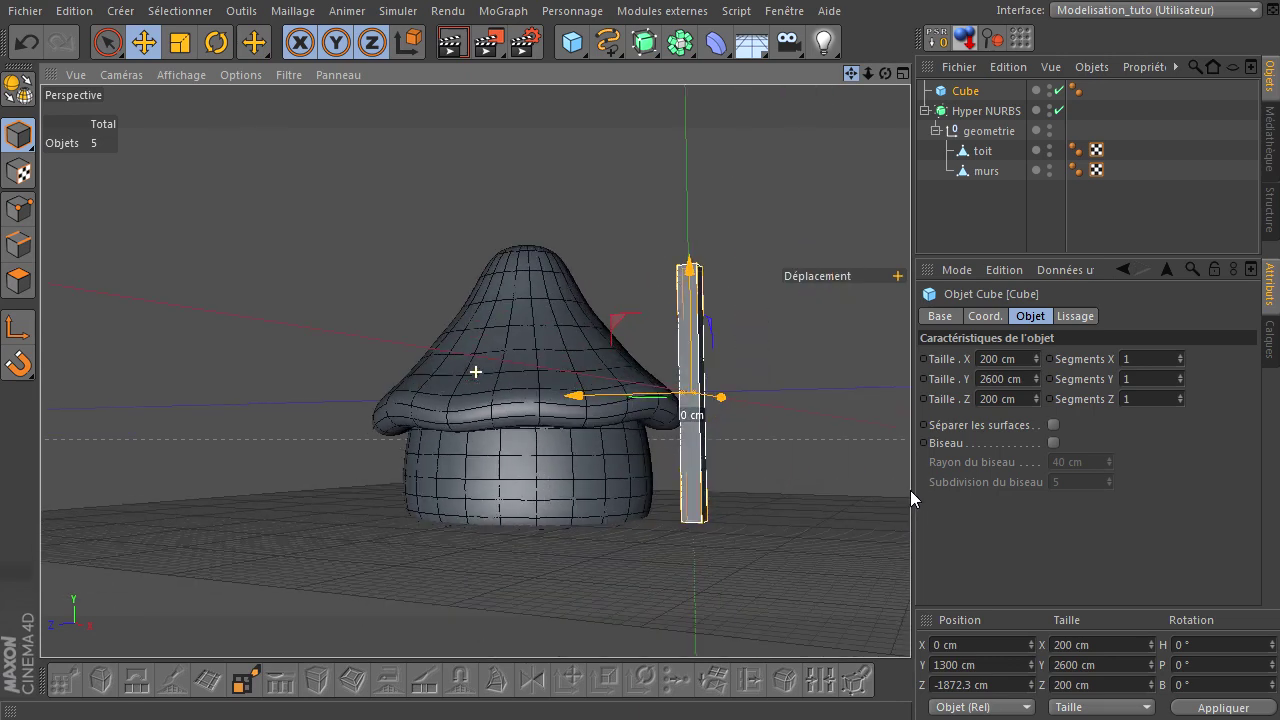
pyautogui.moveTo(885, 73)
pyautogui.mouseDown()
pyautogui.moveTo(908, 490)
pyautogui.moveTo(947, 569)
pyautogui.mouseUp()
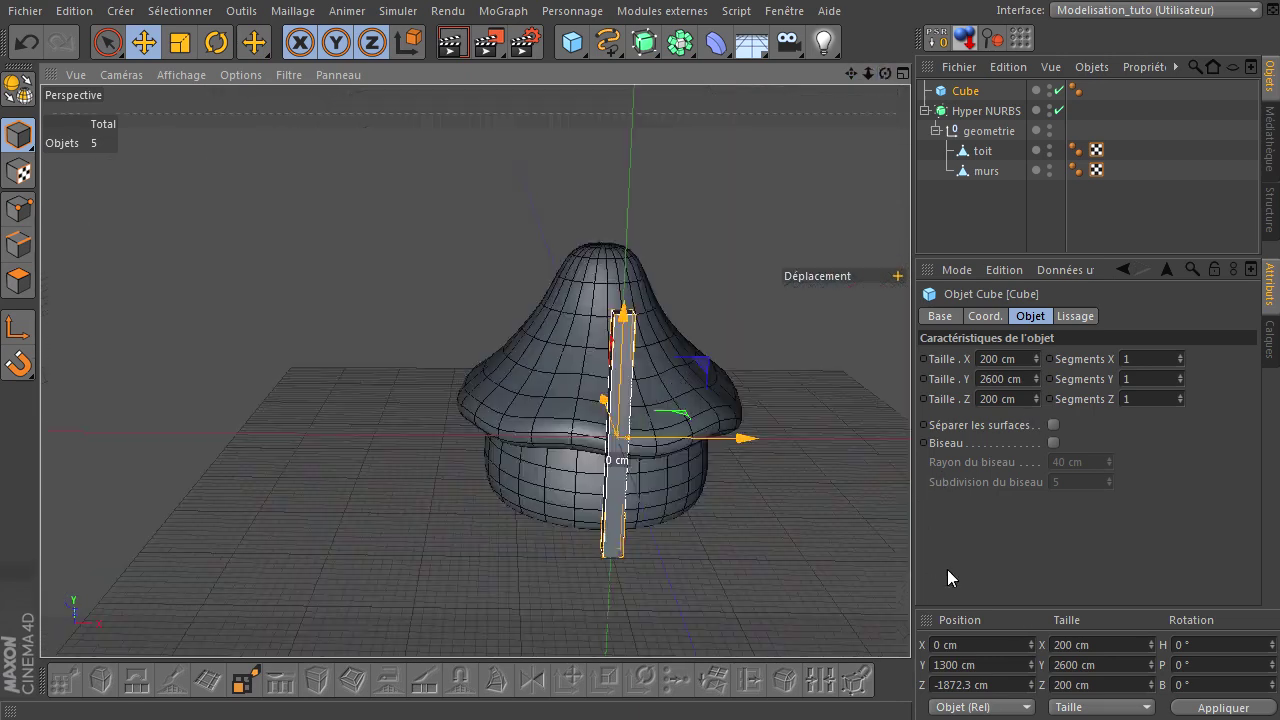
pyautogui.click(1018, 360)
pyautogui.write('260')
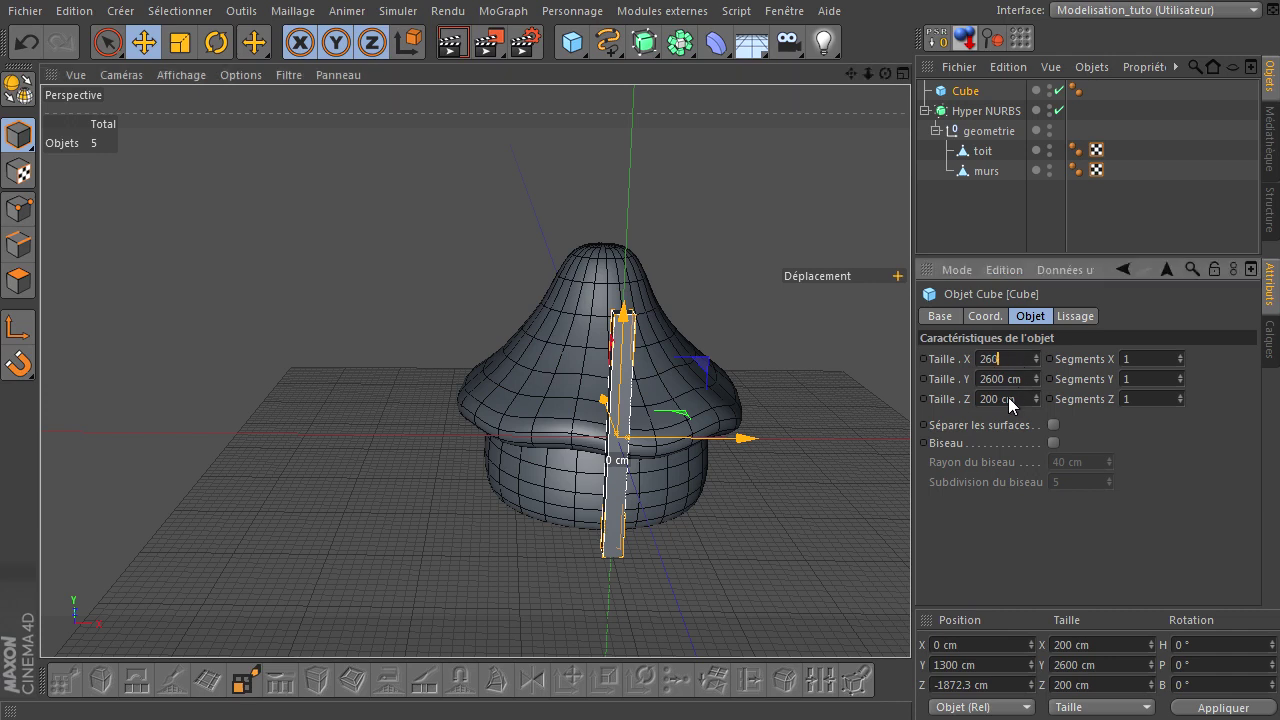
pyautogui.click(1008, 397)
pyautogui.write('260')
pyautogui.press('Return')
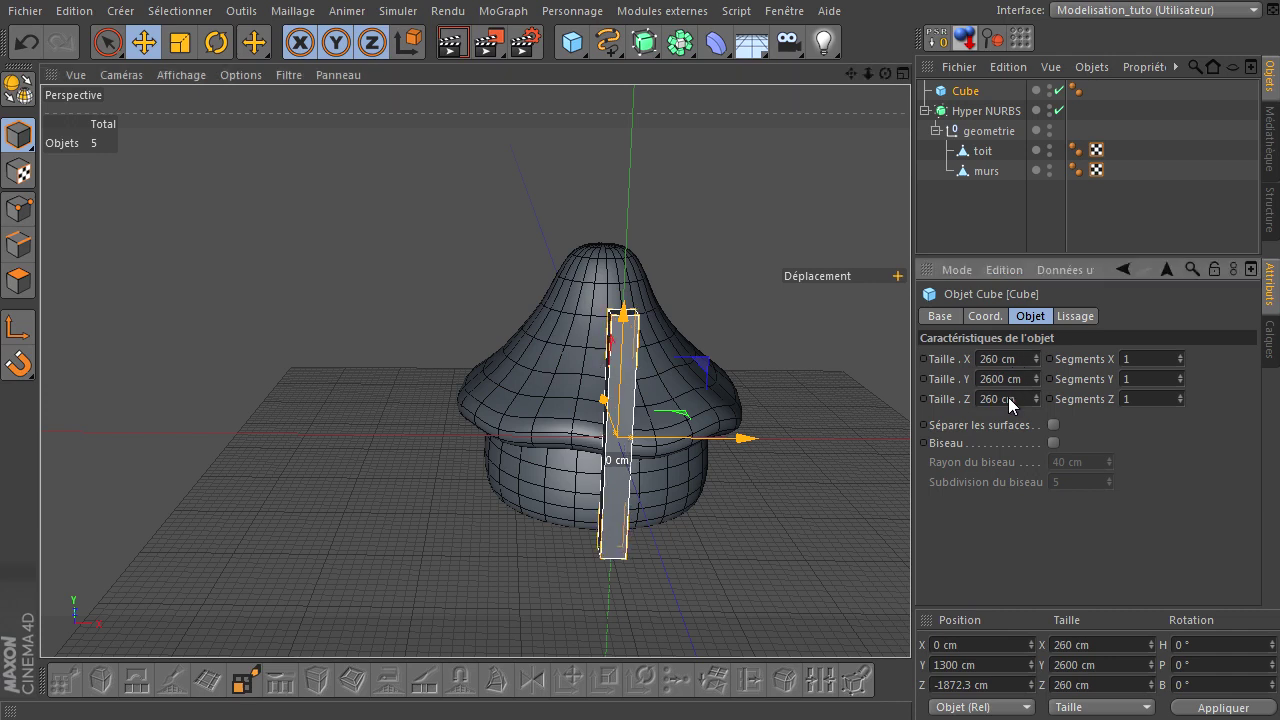
pyautogui.moveTo(881, 68); pyautogui.dragTo(1015, 372)
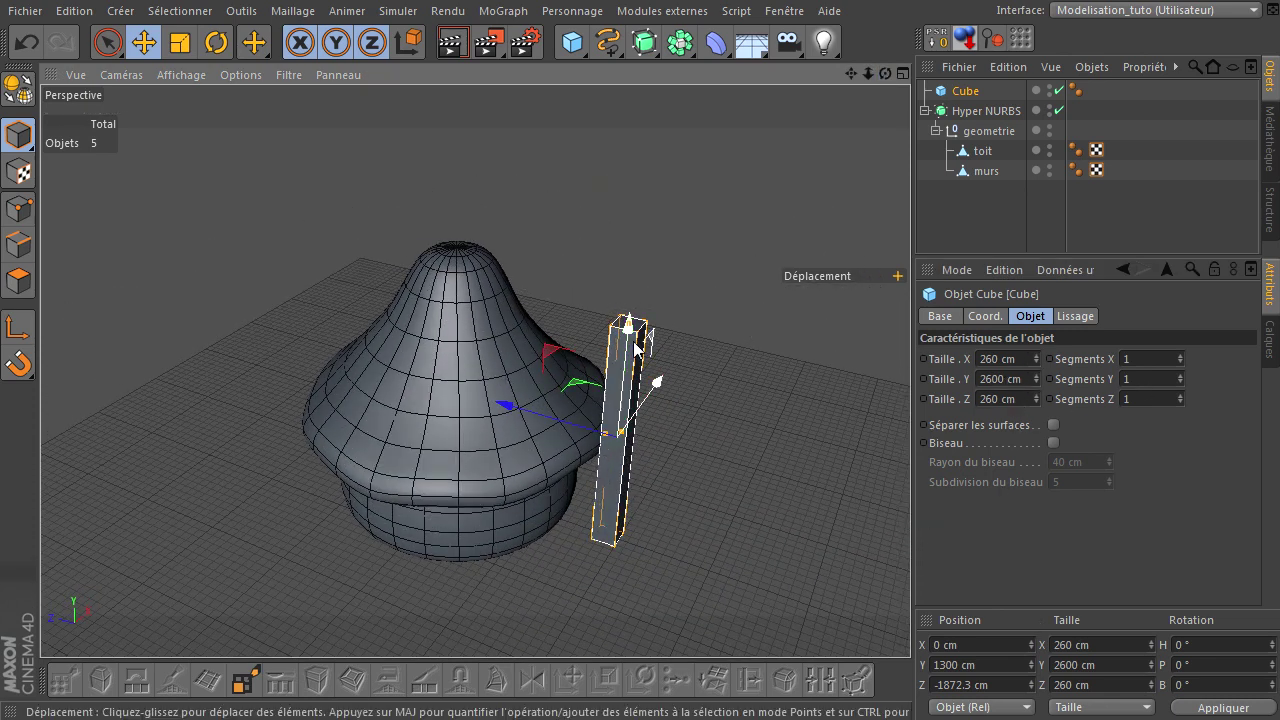
# - Raise the chimney cube's Segments Y from 1 to 4
pyautogui.scroll(2, 555, 436)
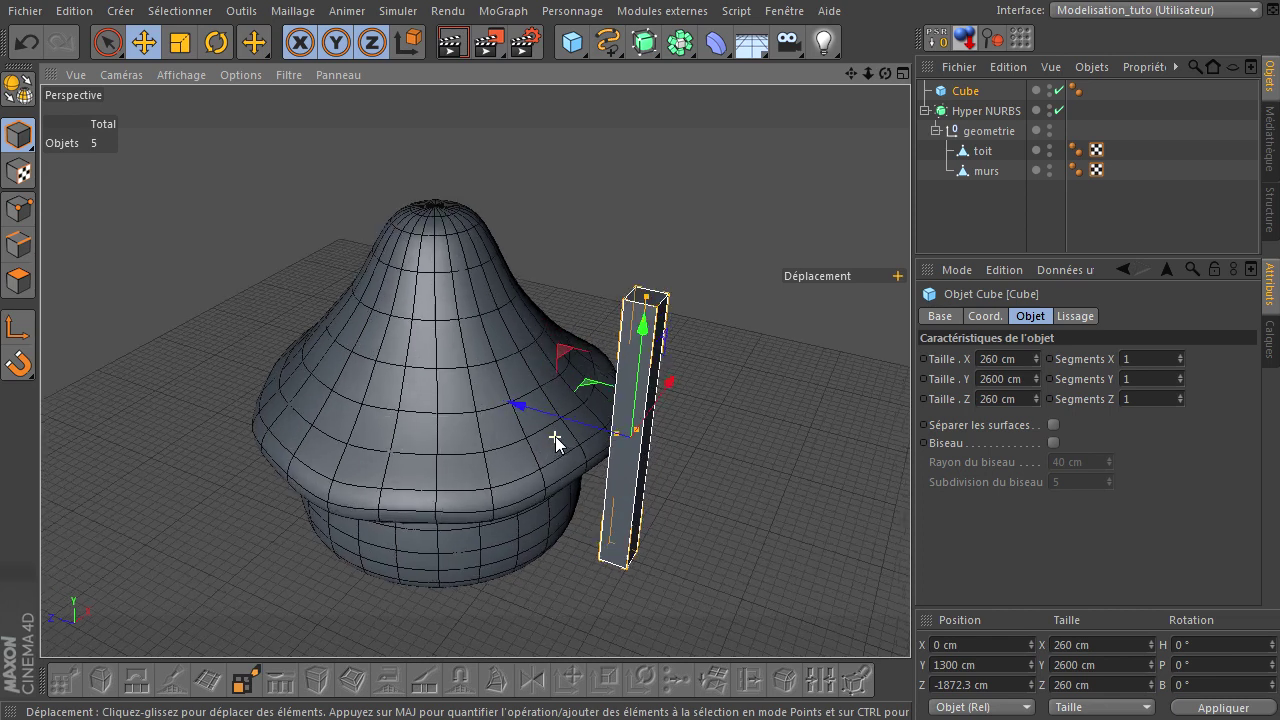
pyautogui.scroll(2, 555, 436)
pyautogui.scroll(2, 625, 436)
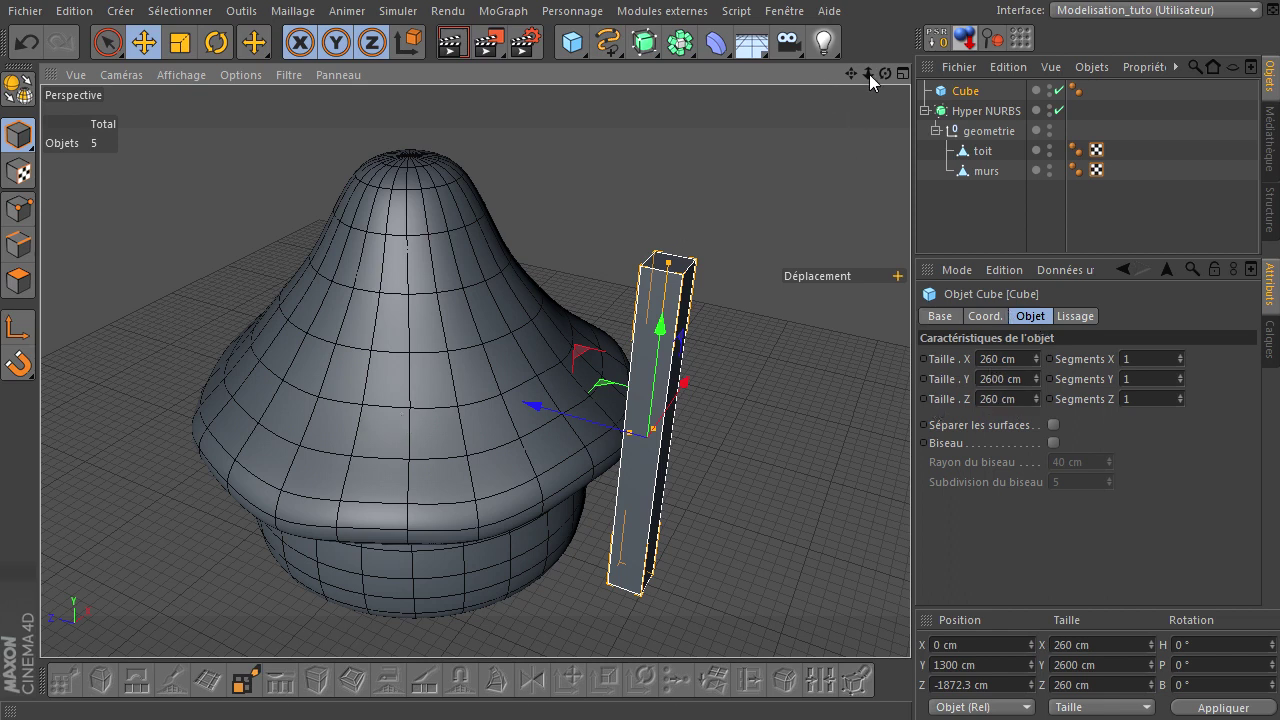
pyautogui.moveTo(910, 490); pyautogui.dragTo(885, 68)
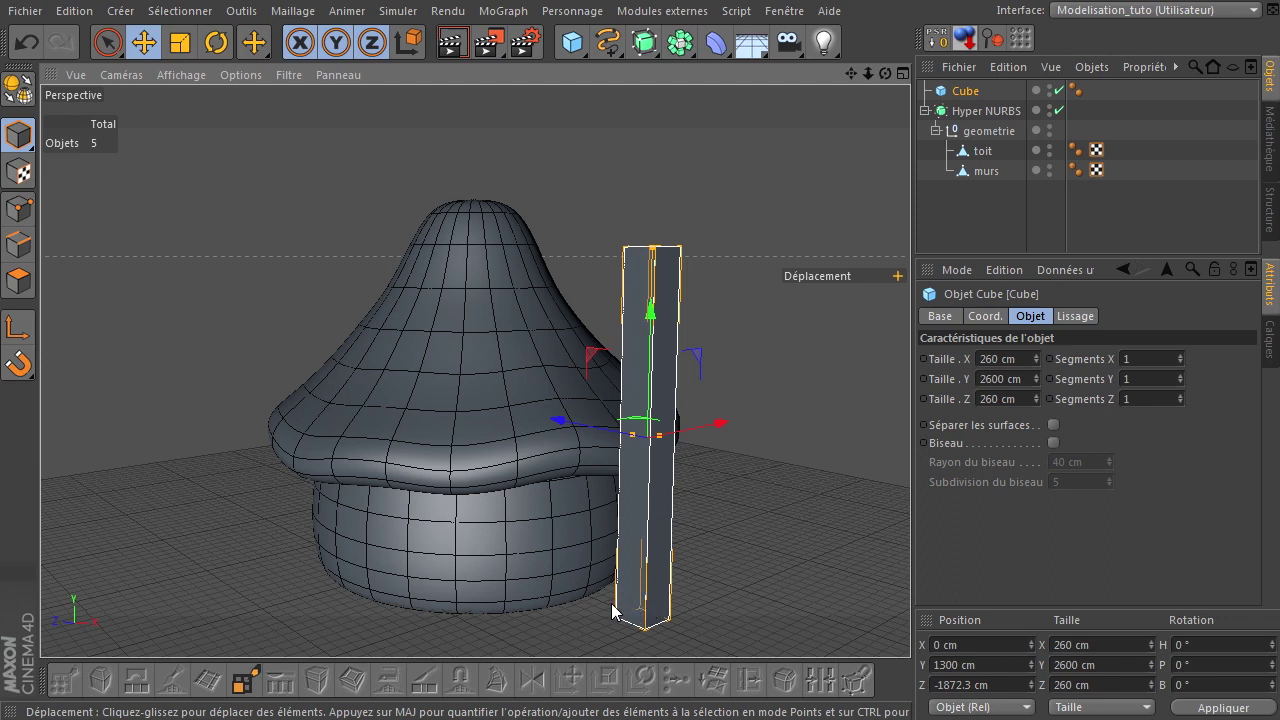
pyautogui.click(1180, 375)
pyautogui.click(1180, 374)
pyautogui.click(1180, 374)
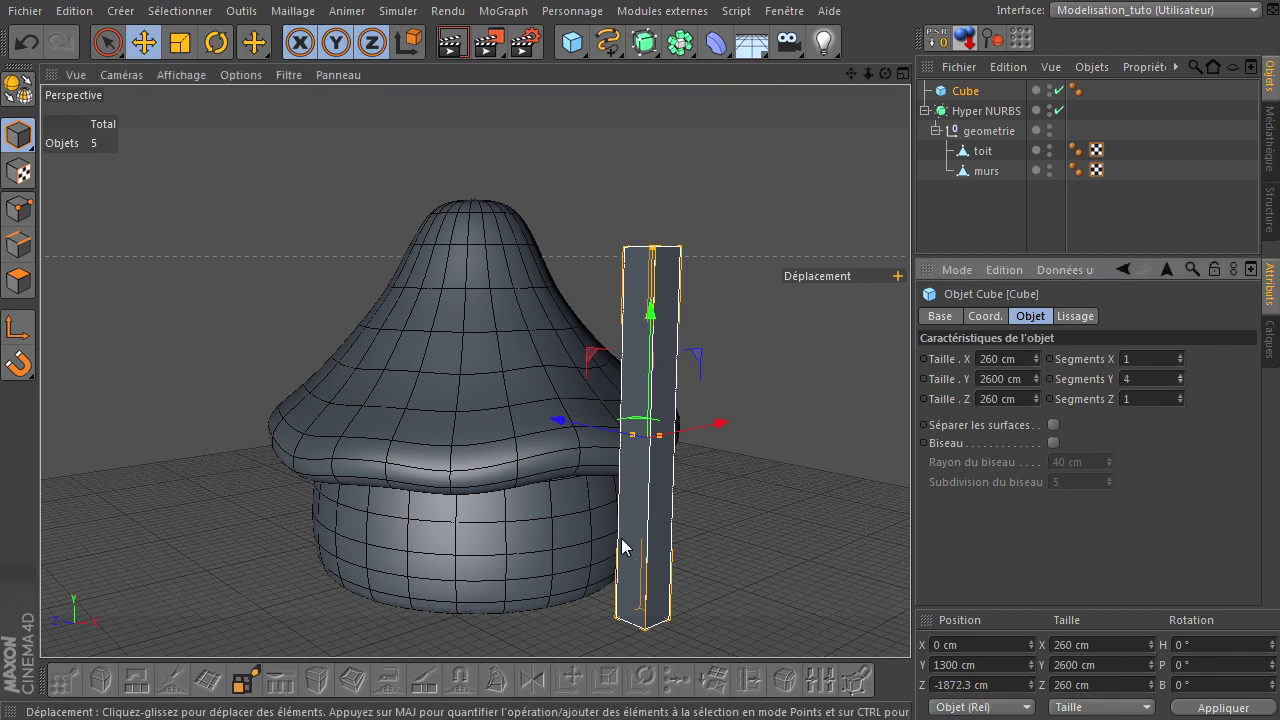
# - Change the viewport display mode, disable Hyper NURBS, and make the chimney cube editable
pyautogui.click(180, 75)
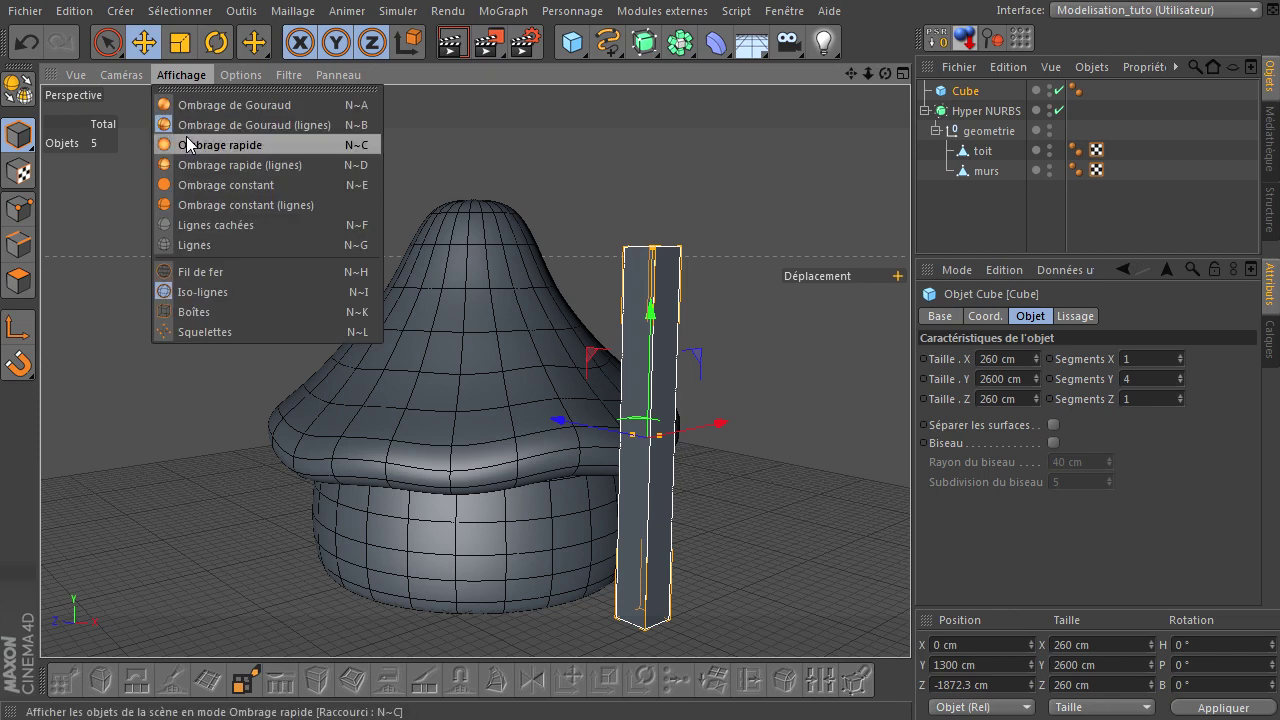
pyautogui.click(183, 273)
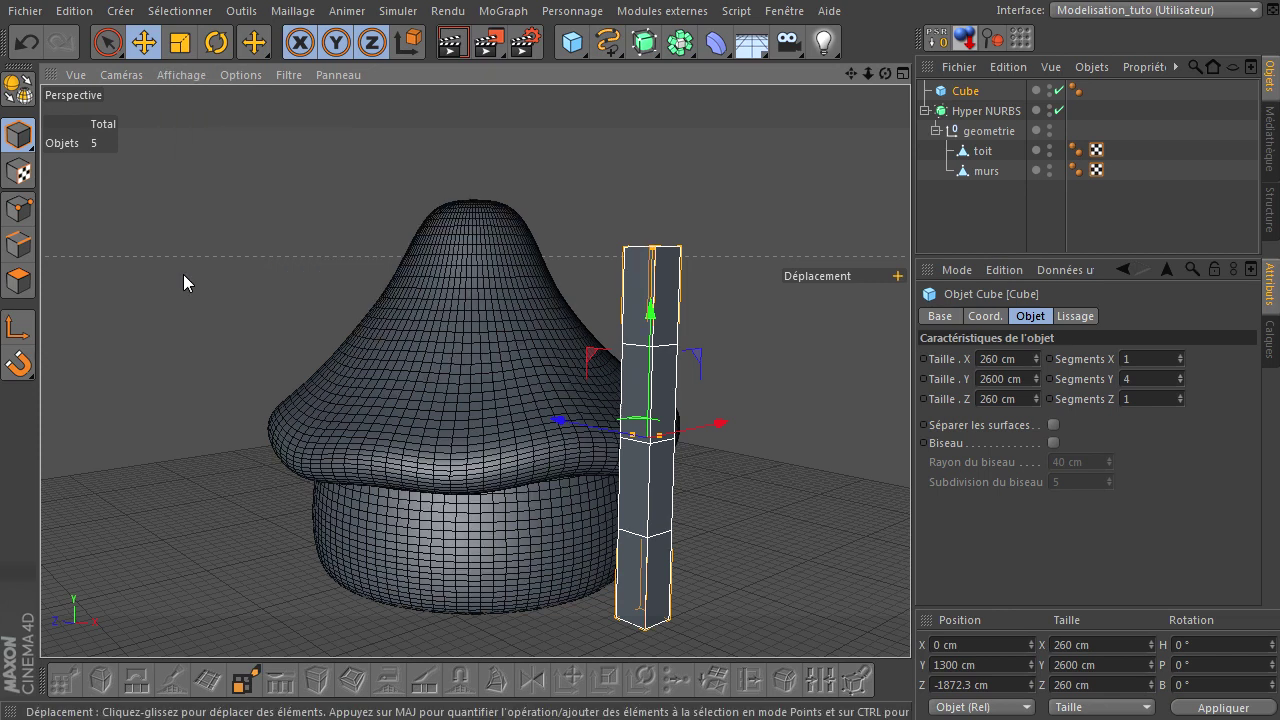
pyautogui.click(1059, 110)
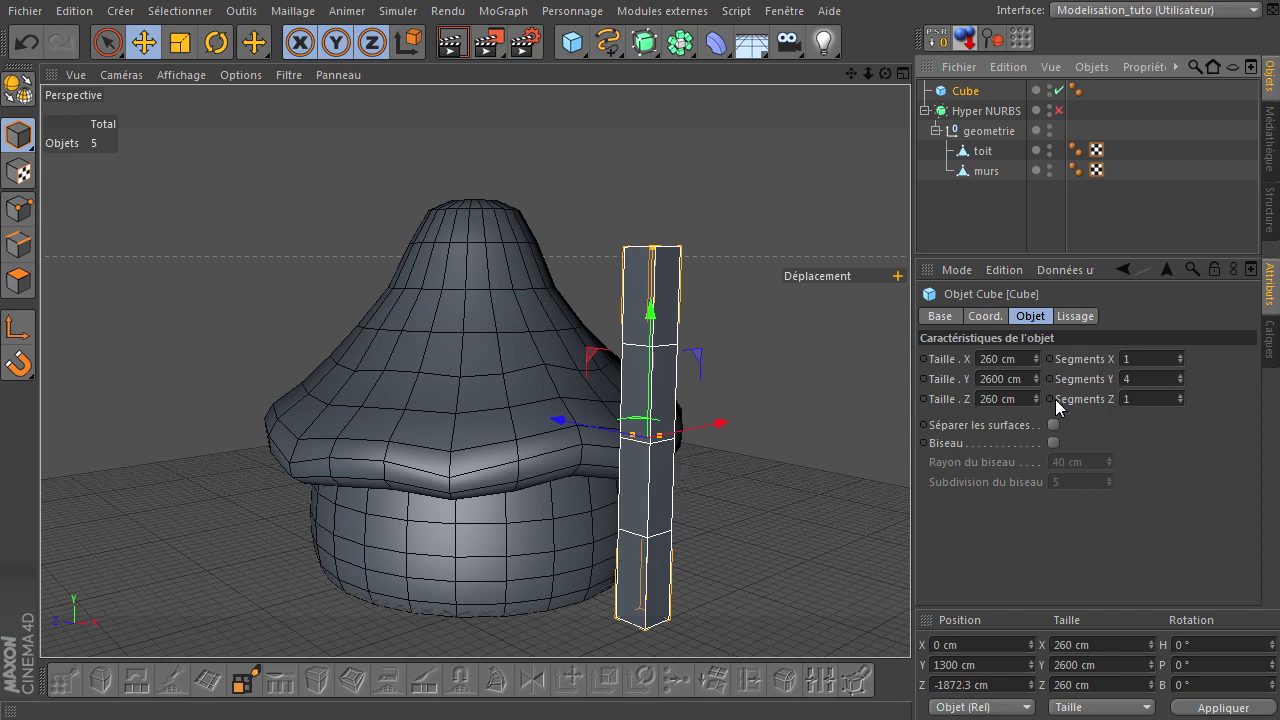
pyautogui.click(1135, 382)
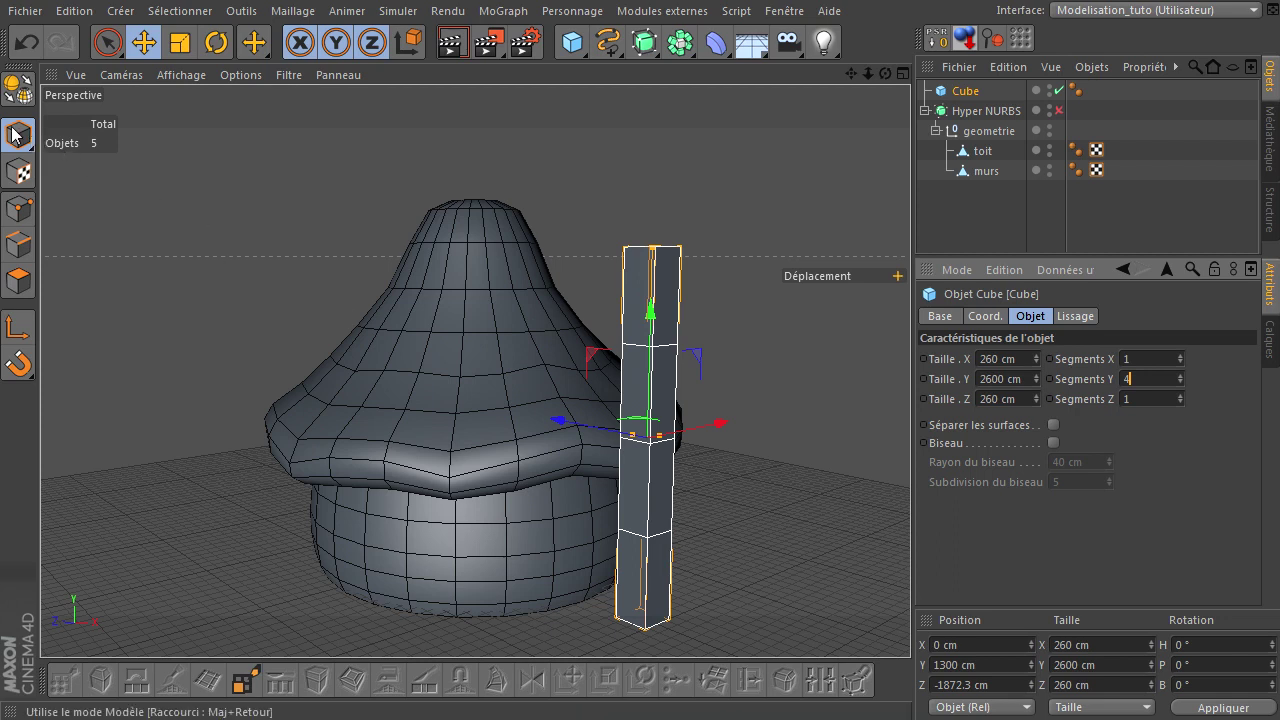
pyautogui.click(16, 90)
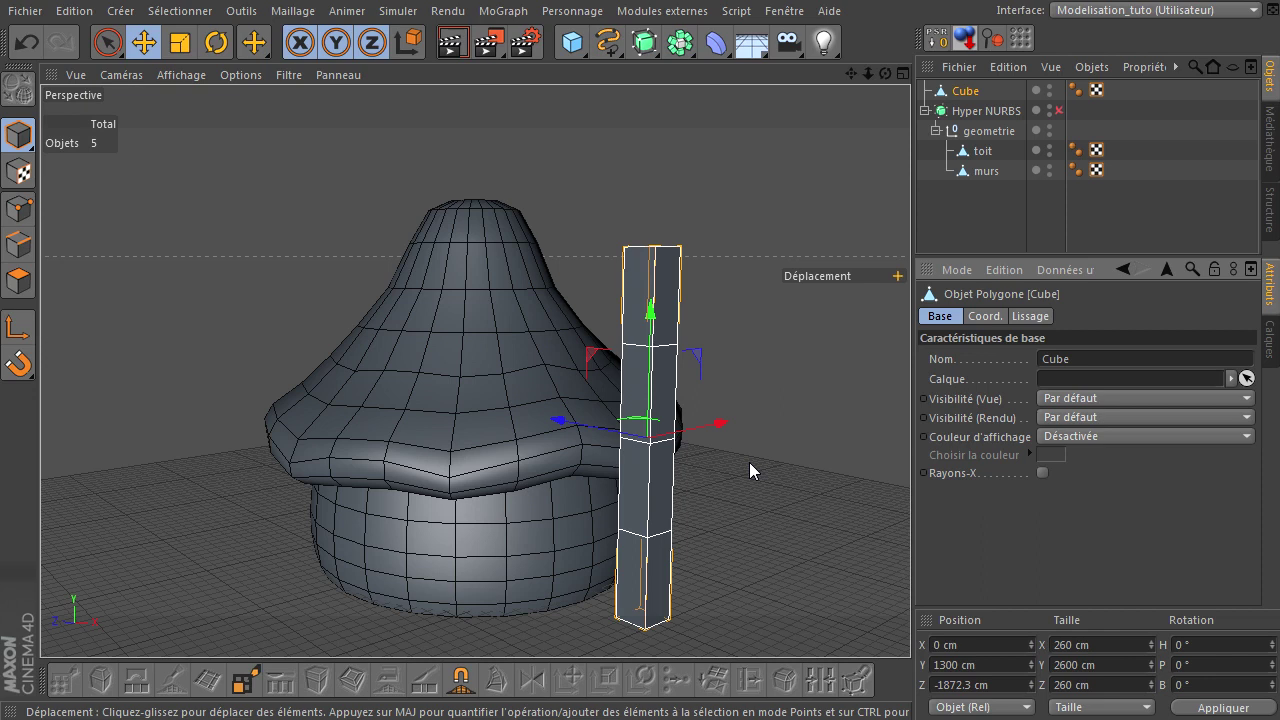
# - Use Loop Selection (U~L) to select an edge loop low on the chimney column
pyautogui.click(18, 244)
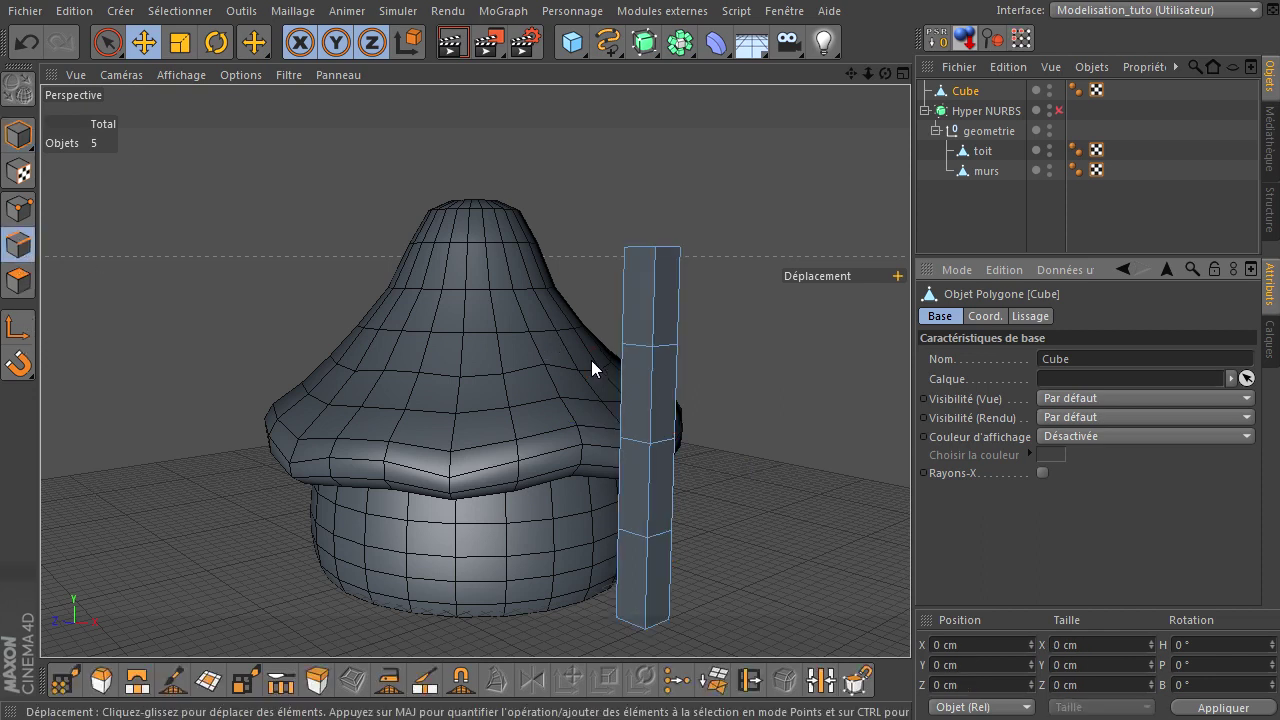
pyautogui.press('u')
pyautogui.press('l')
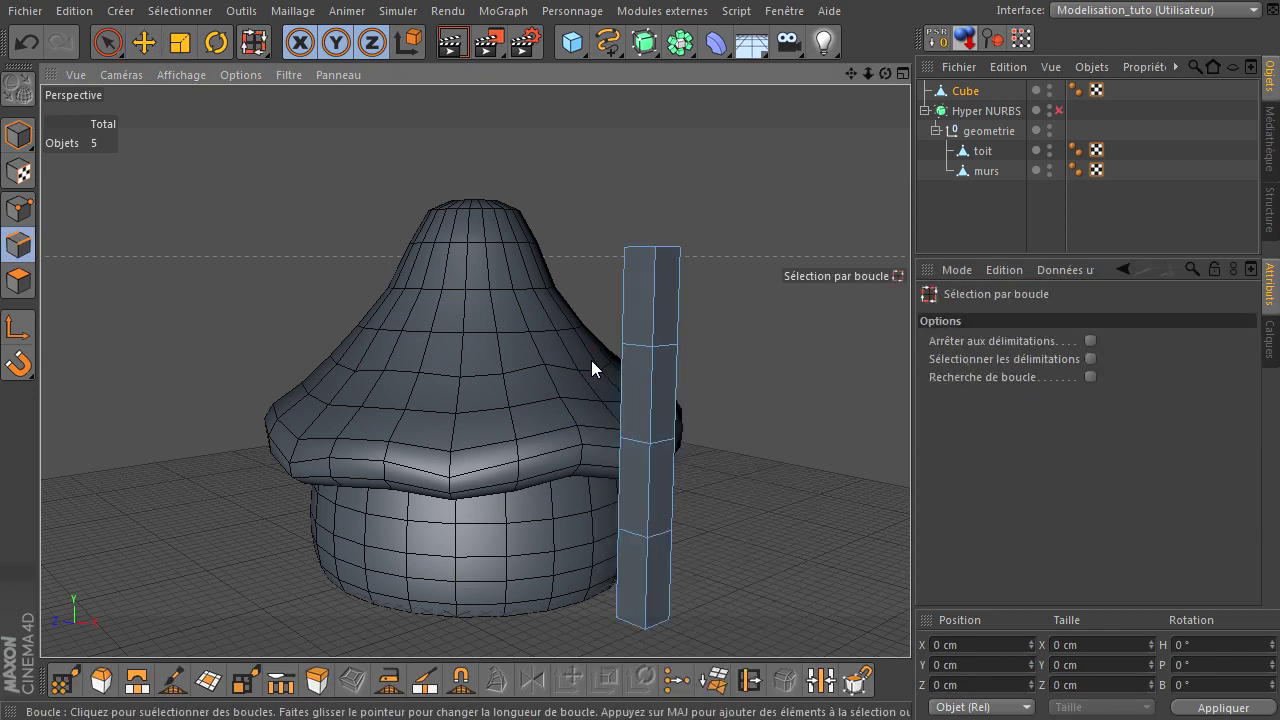
pyautogui.click(657, 545)
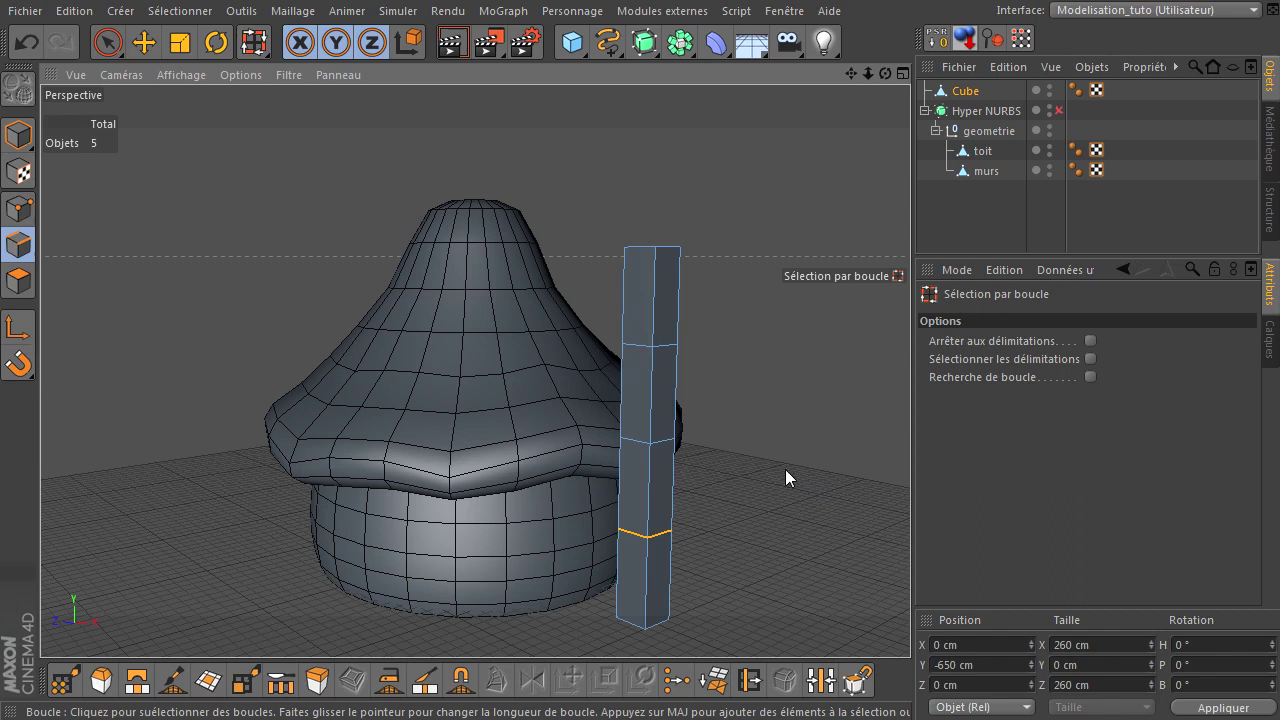
# - Move the selected edge loop down the column to Y -1260.176 cm
pyautogui.click(144, 42)
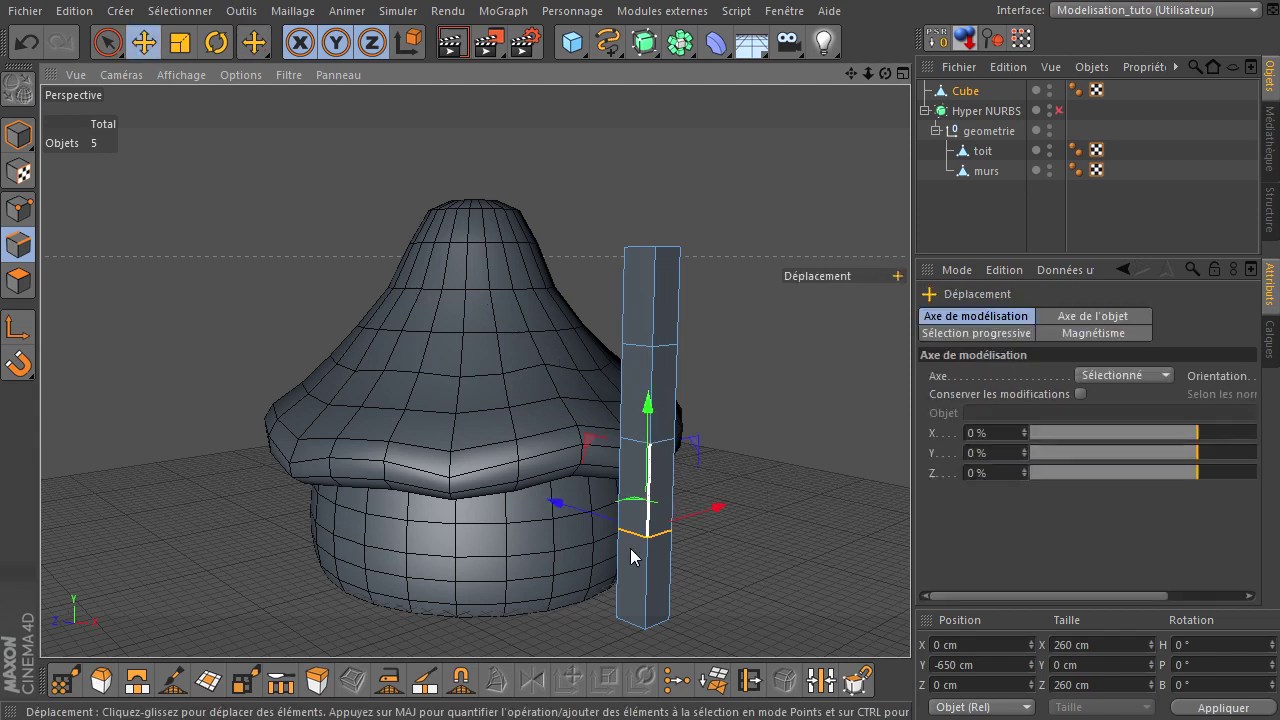
pyautogui.scroll(2, 630, 565)
pyautogui.scroll(2, 623, 590)
pyautogui.moveTo(660, 400); pyautogui.dragTo(658, 545)
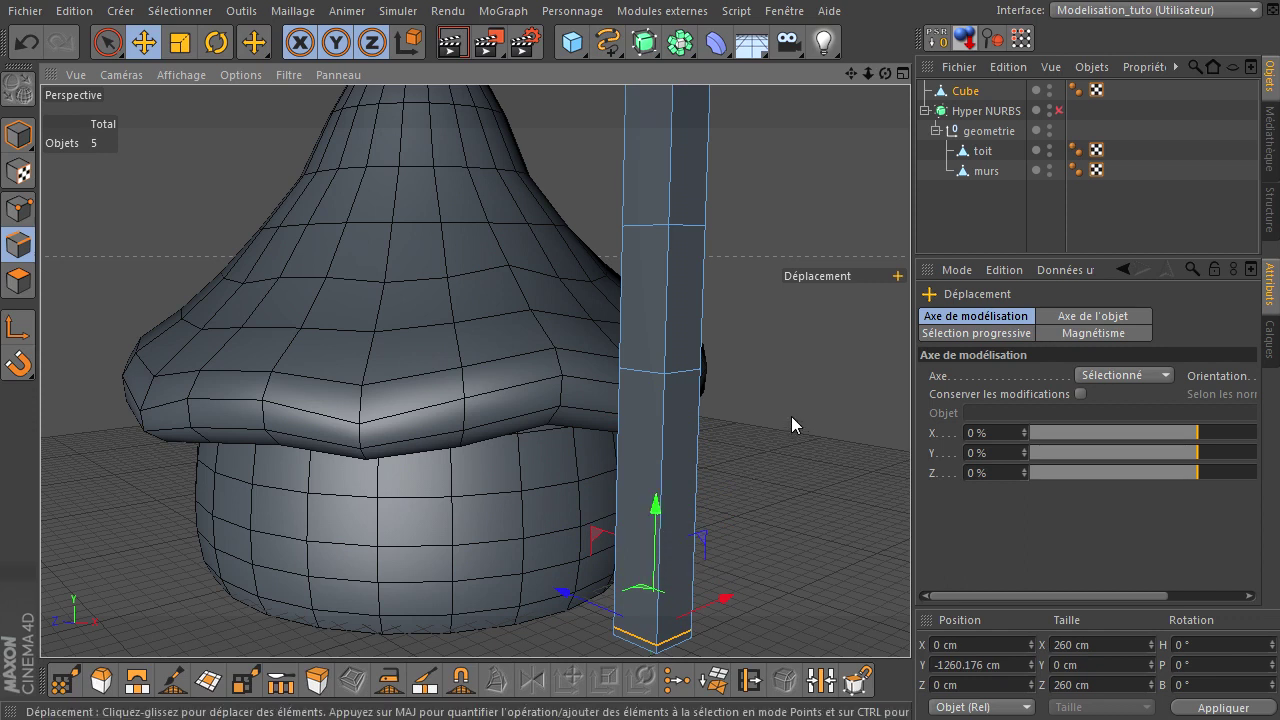
# - Loop-select the chimney's mid-column edge loop and lower it down the column
pyautogui.press('u')
pyautogui.press('l')
pyautogui.click(686, 378)
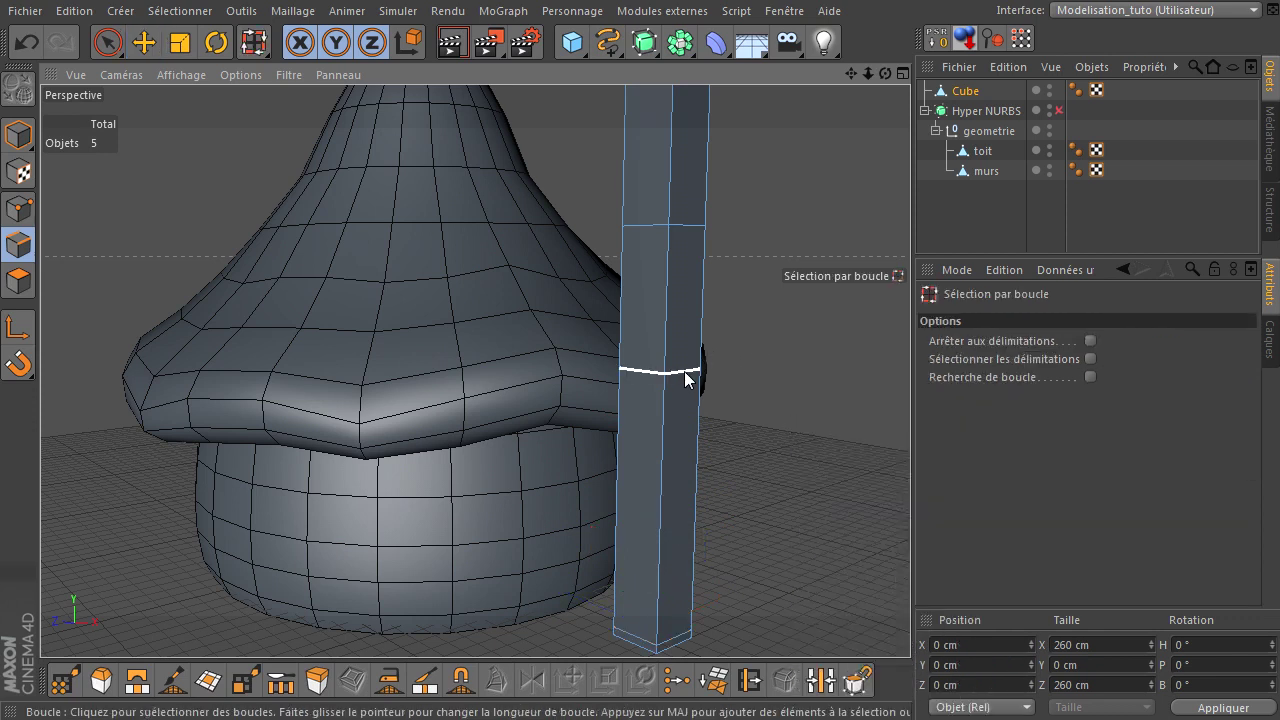
pyautogui.press('e')
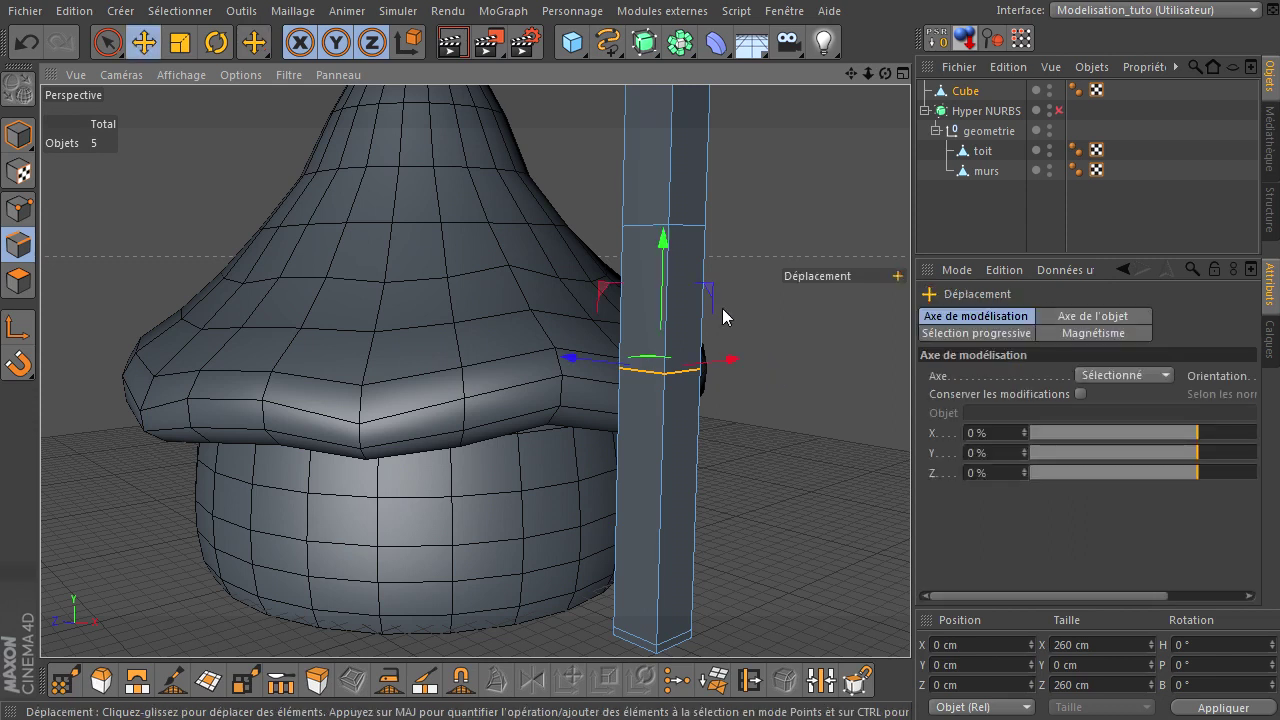
pyautogui.moveTo(663, 280); pyautogui.dragTo(655, 378)
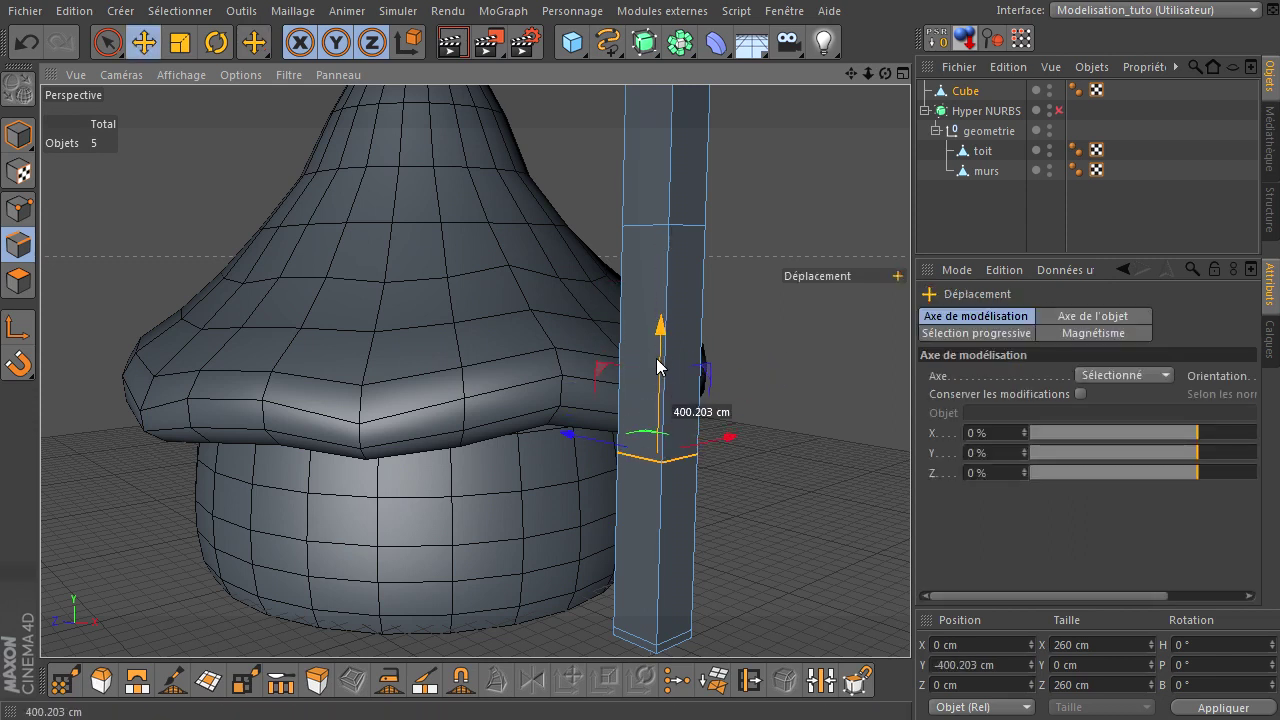
pyautogui.moveTo(880, 74); pyautogui.dragTo(911, 495)
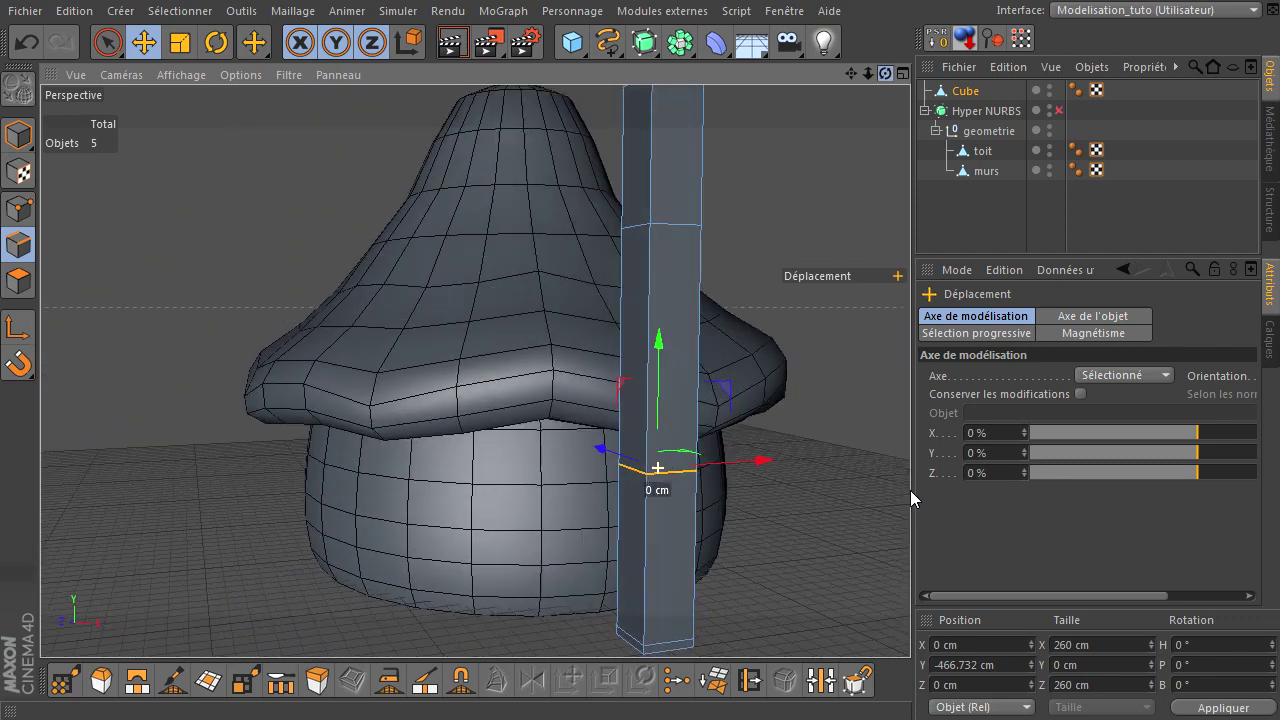
pyautogui.moveTo(911, 489); pyautogui.dragTo(686, 209)
pyautogui.moveTo(657, 343); pyautogui.dragTo(667, 352)
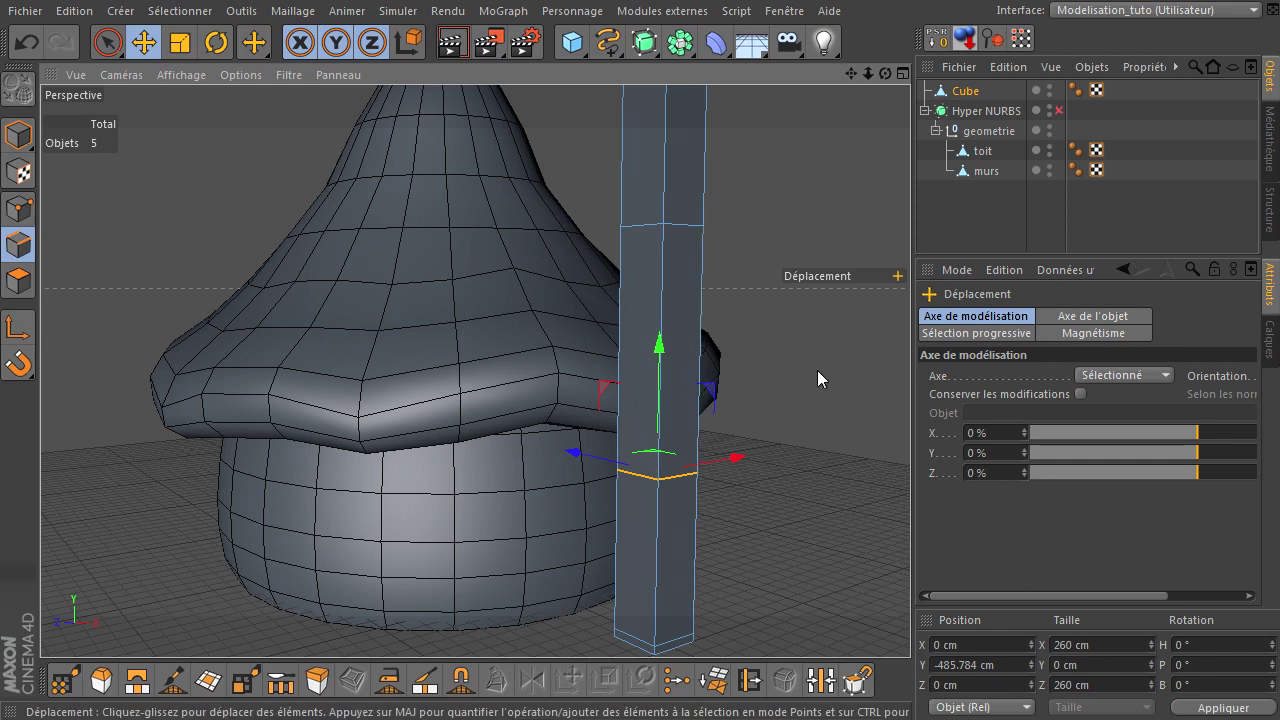
# - Loop-select the higher edge loop, drag it down about 64 cm, then deselect
pyautogui.press('u')
pyautogui.press('l')
pyautogui.click(681, 236)
pyautogui.press('e')
pyautogui.moveTo(666, 112); pyautogui.dragTo(674, 331)
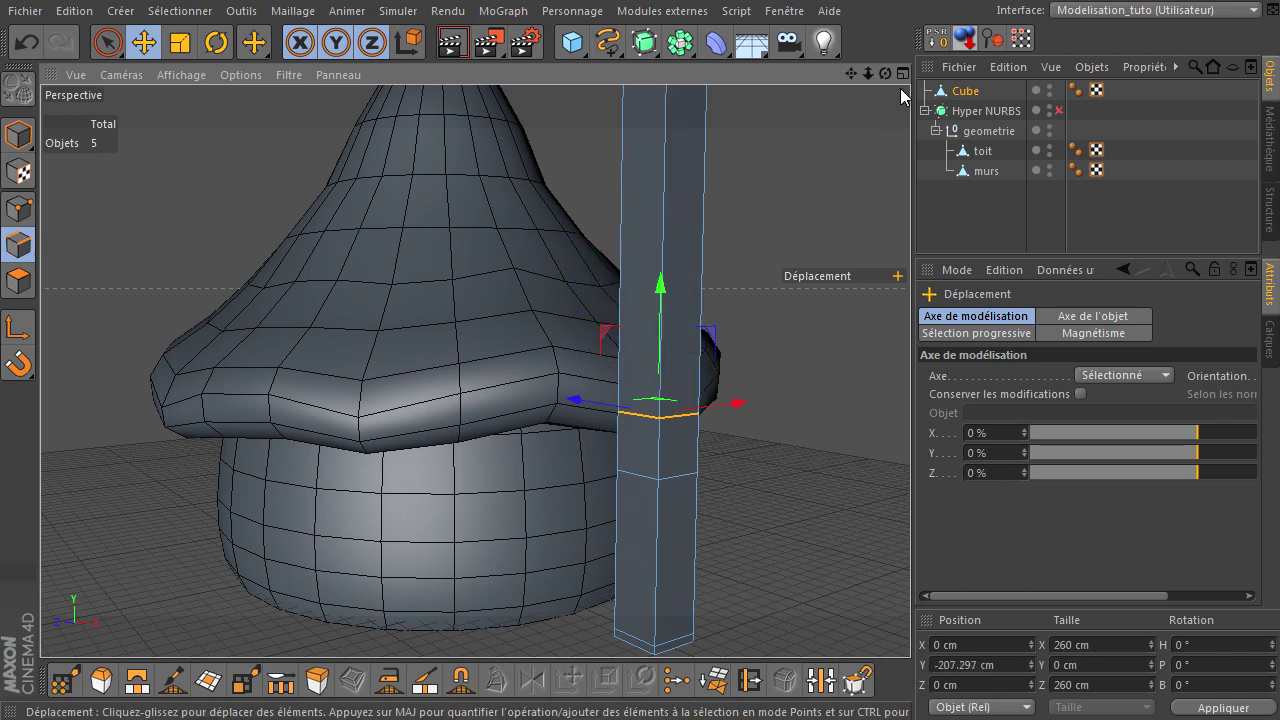
pyautogui.moveTo(888, 80)
pyautogui.mouseDown()
pyautogui.moveTo(906, 493)
pyautogui.moveTo(866, 78)
pyautogui.mouseUp()
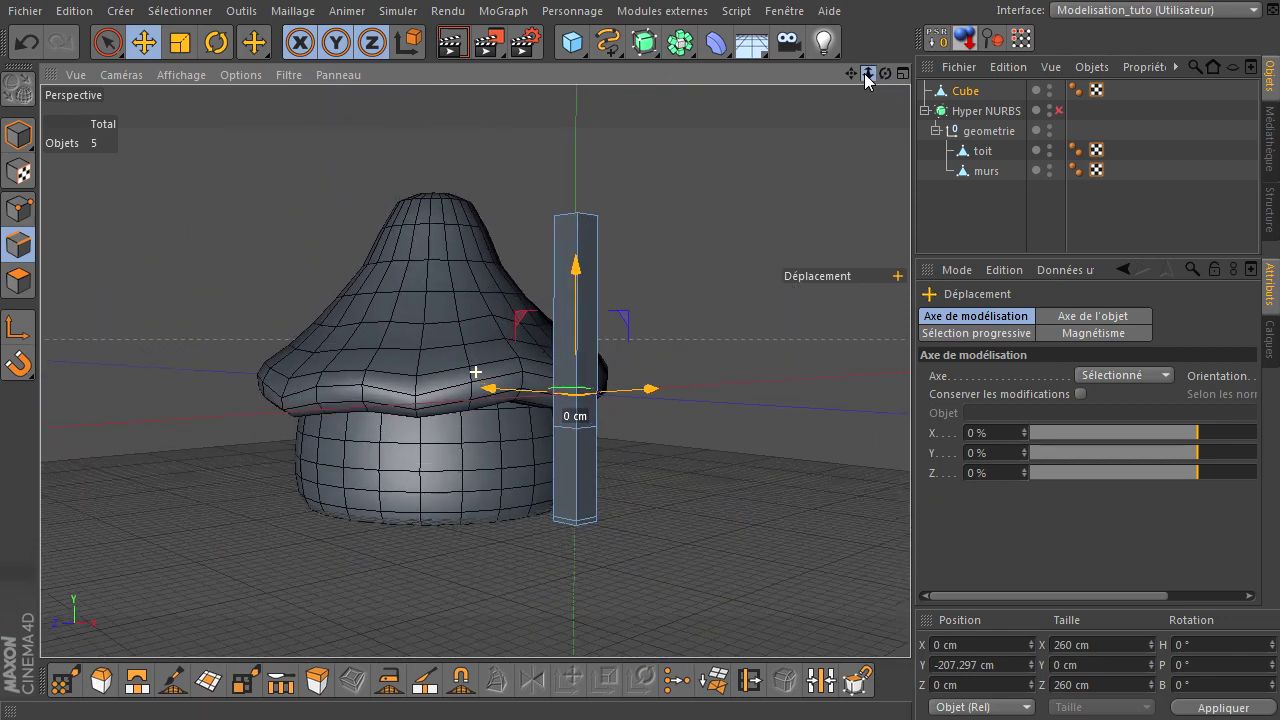
pyautogui.click(761, 161)
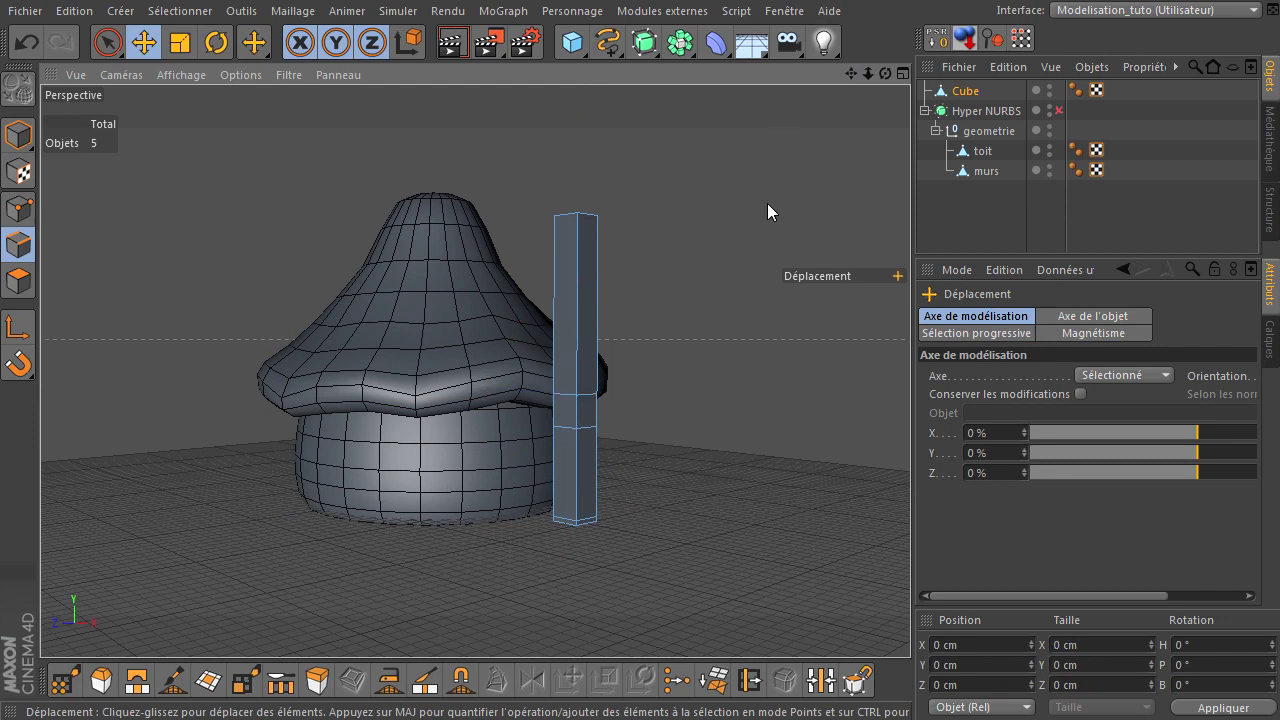
# - Loop-select the chimney's bottom polygon ring and scale it out to roughly 270% sideways
pyautogui.click(18, 281)
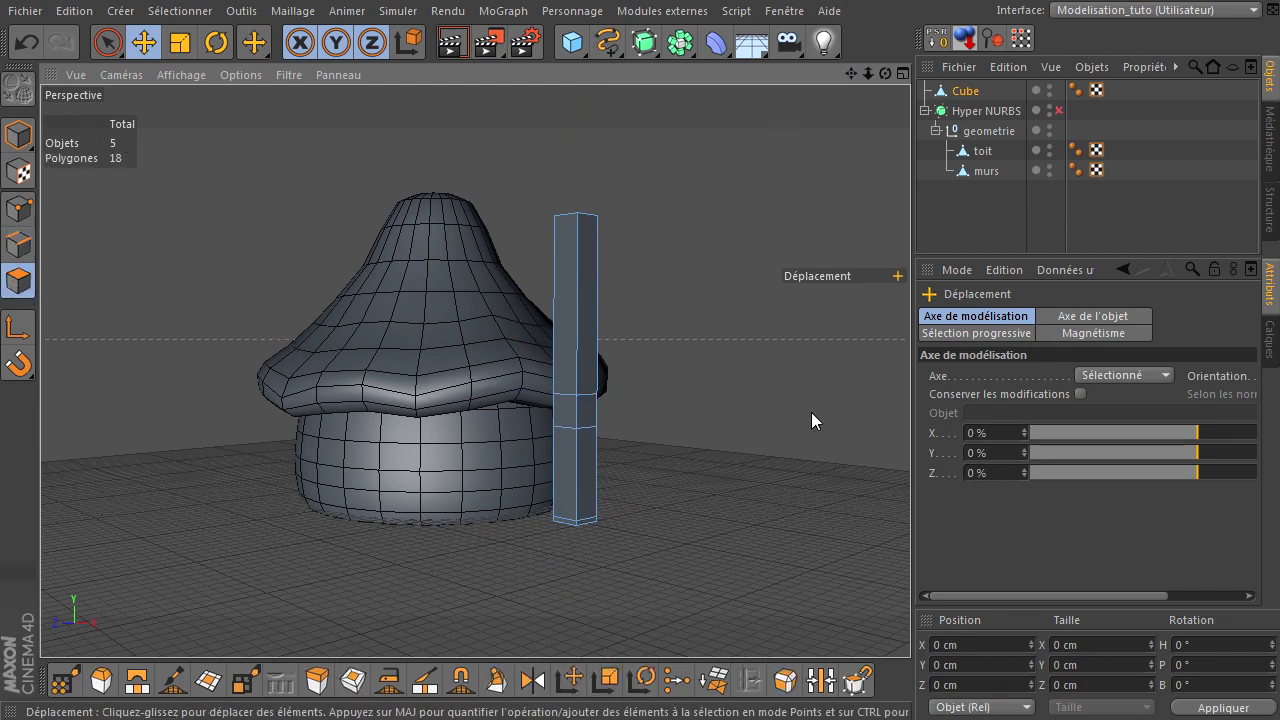
pyautogui.press('u')
pyautogui.press('l')
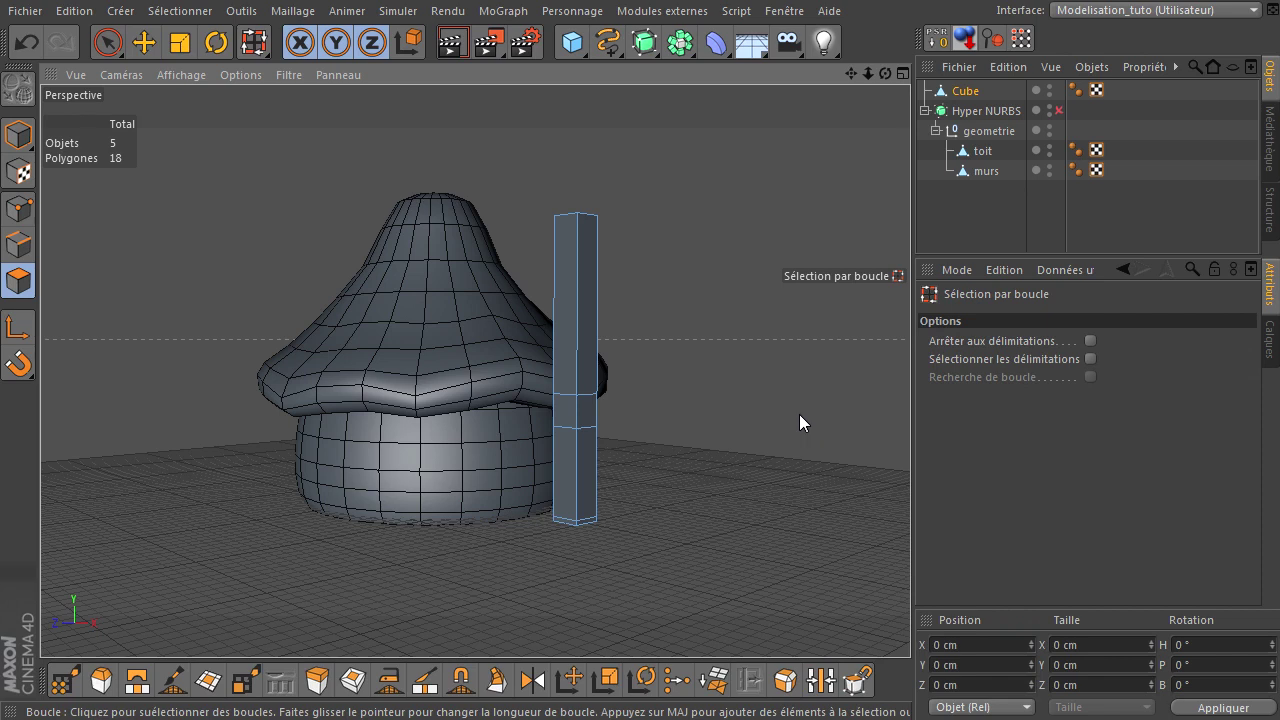
pyautogui.click(575, 465)
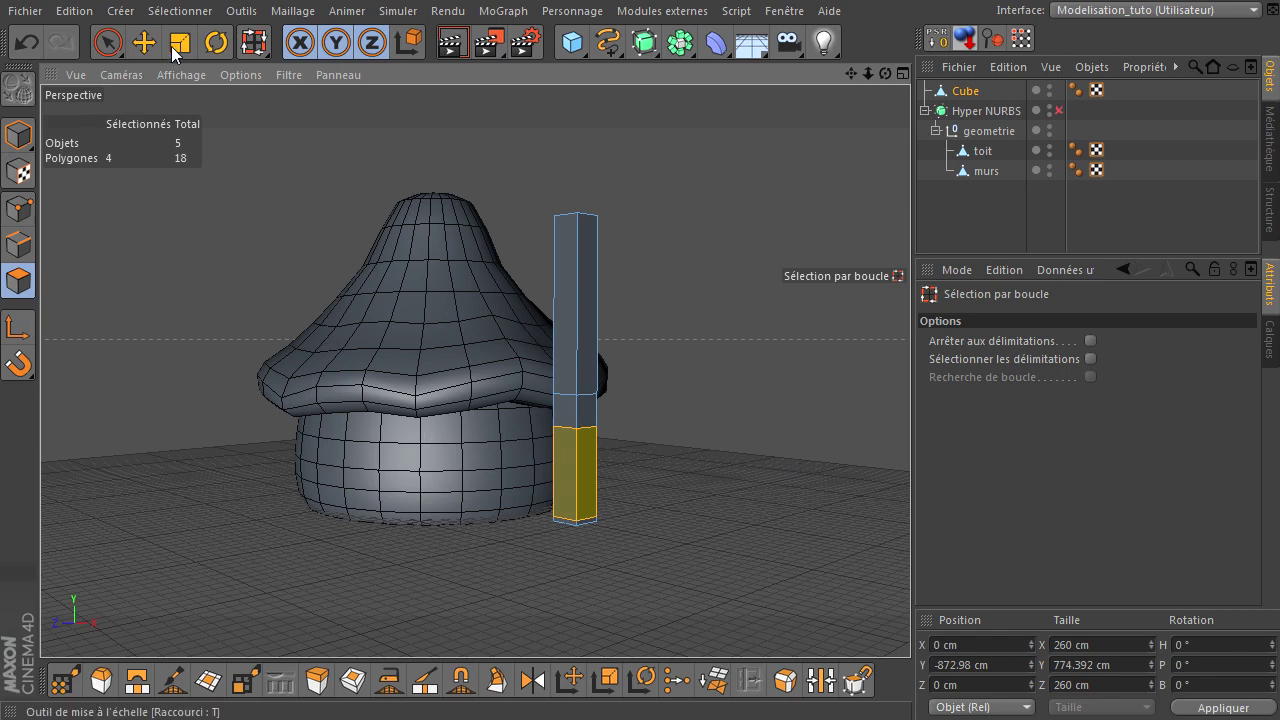
pyautogui.press('t')
pyautogui.scroll(2, 696, 473)
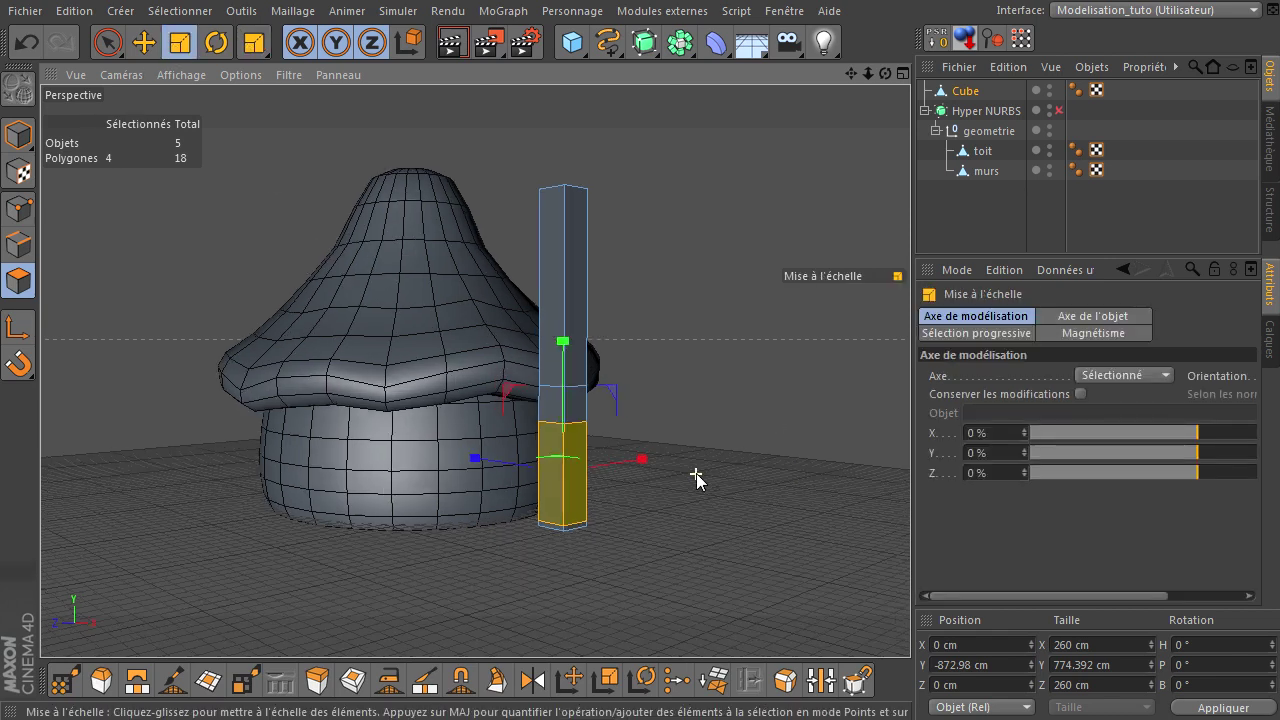
pyautogui.scroll(3, 696, 473)
pyautogui.scroll(2, 696, 473)
pyautogui.moveTo(885, 73)
pyautogui.mouseDown()
pyautogui.moveTo(944, 488)
pyautogui.moveTo(910, 490)
pyautogui.moveTo(882, 80)
pyautogui.mouseUp()
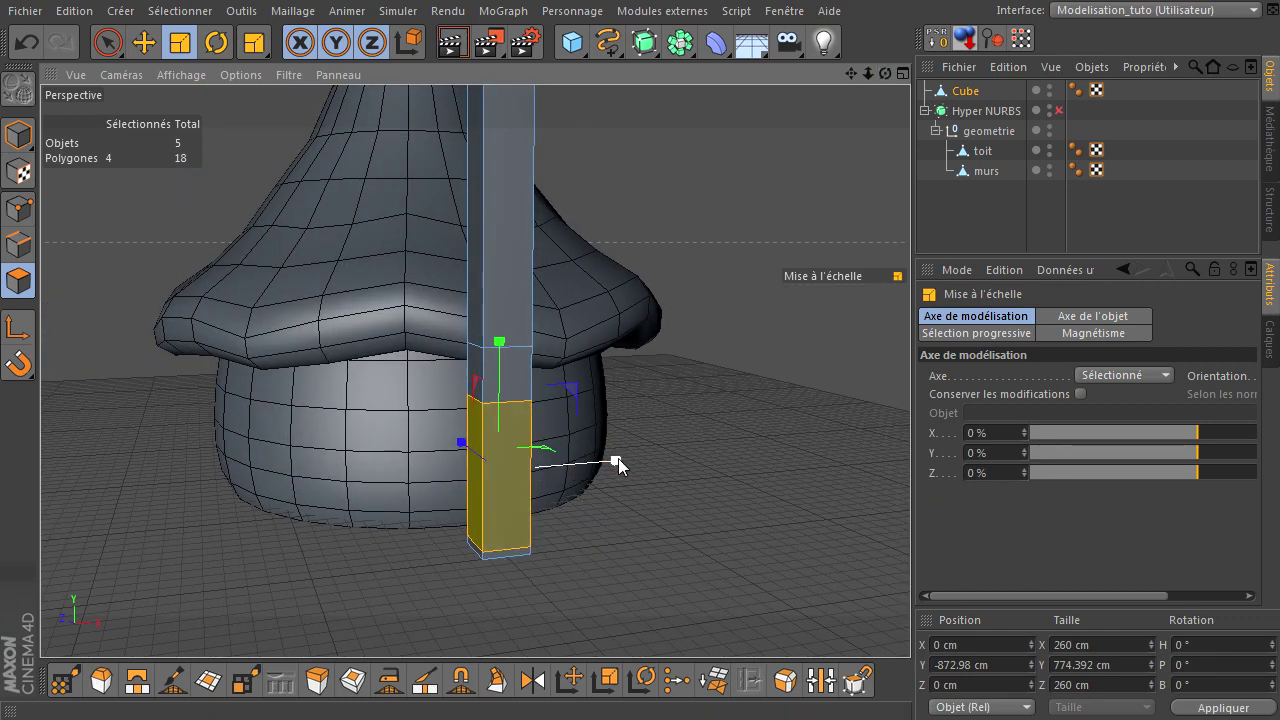
pyautogui.moveTo(617, 458)
pyautogui.mouseDown()
pyautogui.moveTo(808, 457)
pyautogui.moveTo(797, 459)
pyautogui.mouseUp()
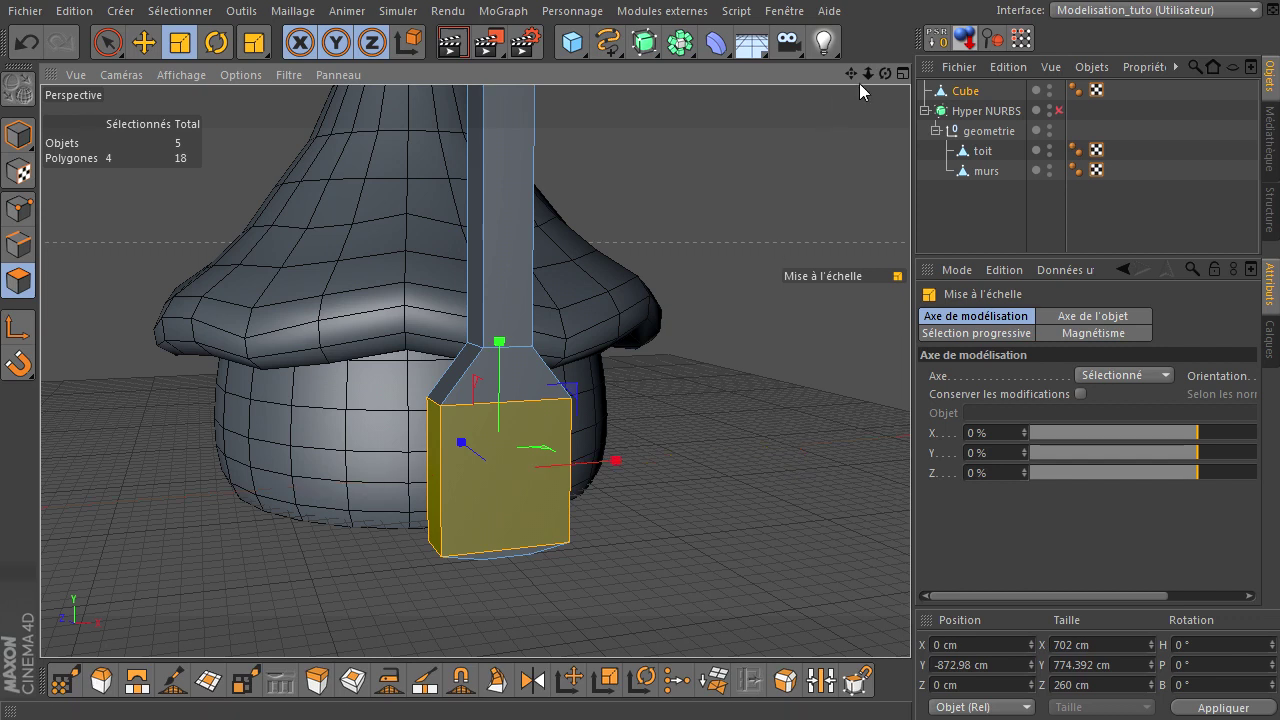
pyautogui.scroll(5, 899, 490)
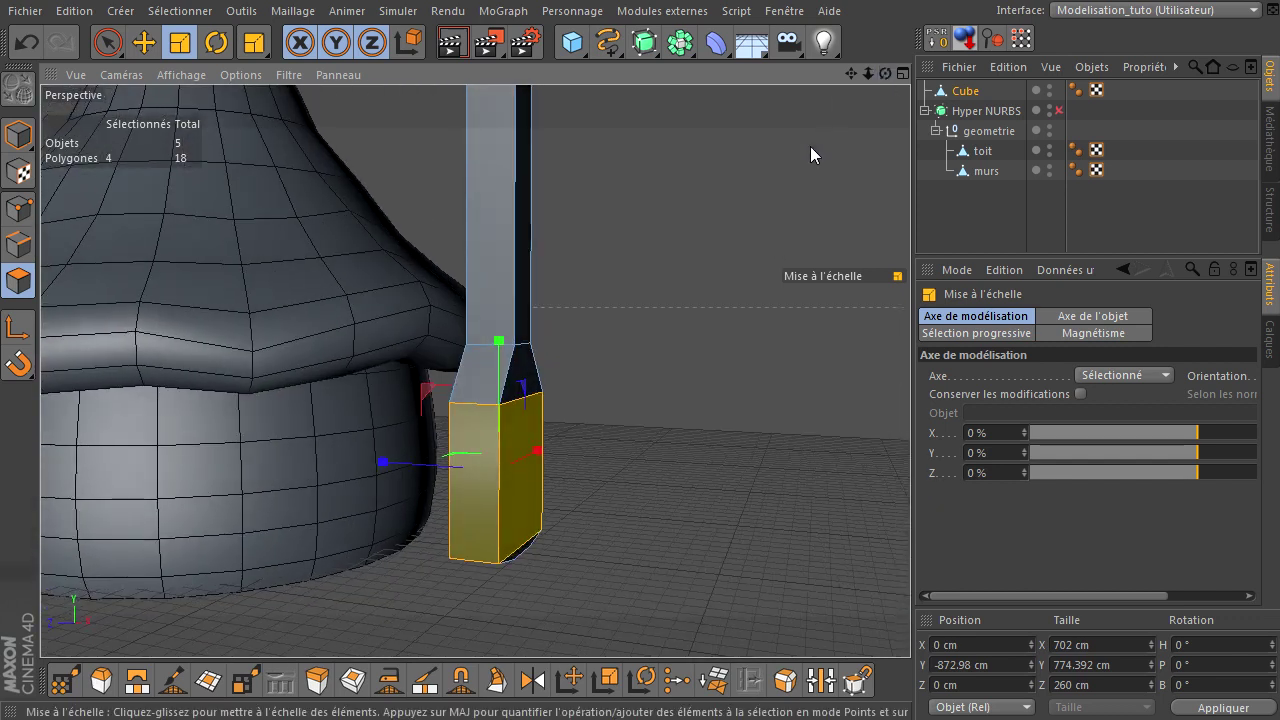
pyautogui.click(785, 168)
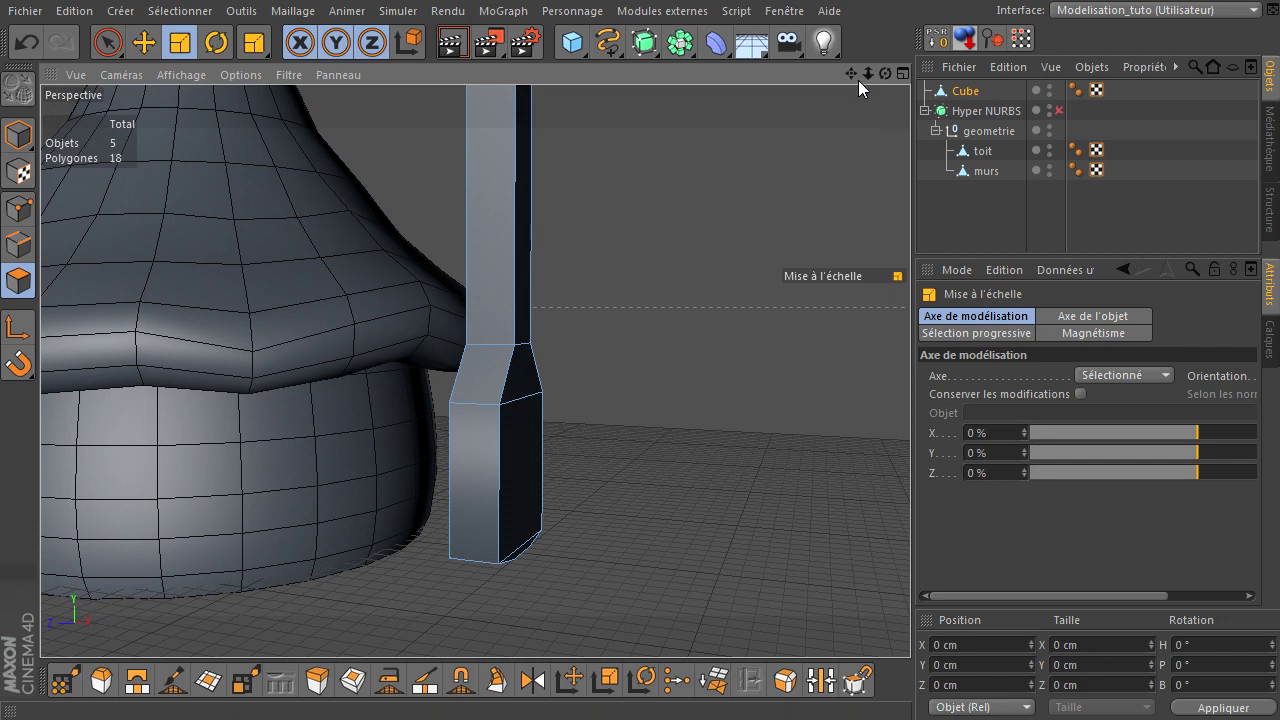
# - Orbit, pan and zoom until the chimney's top face is in close view
pyautogui.moveTo(858, 80); pyautogui.dragTo(910, 490)
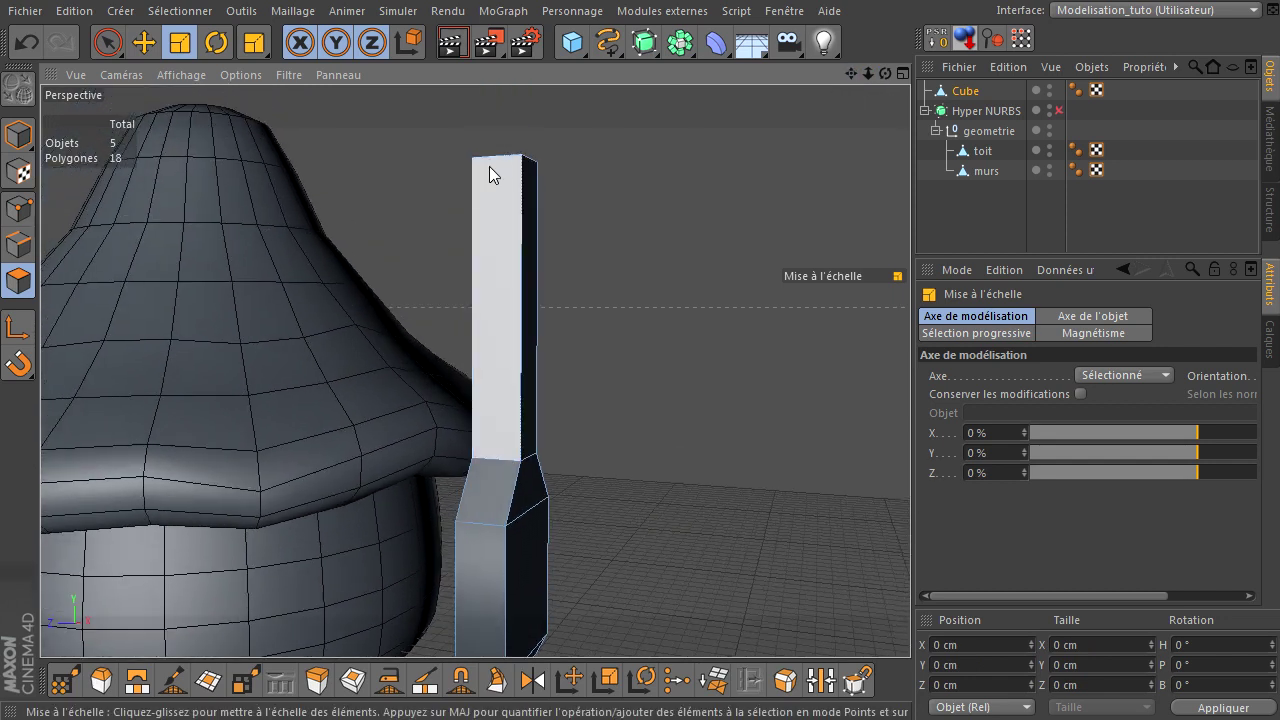
pyautogui.scroll(3, 561, 258)
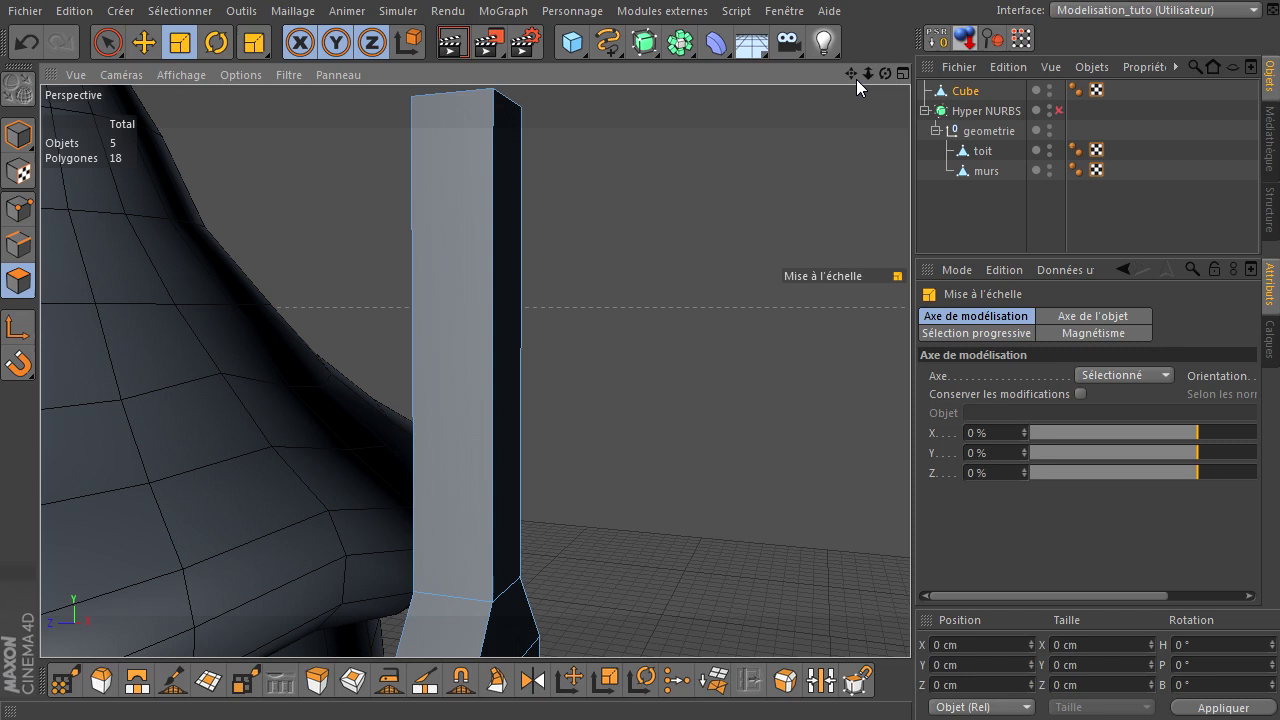
pyautogui.moveTo(856, 79); pyautogui.dragTo(910, 490)
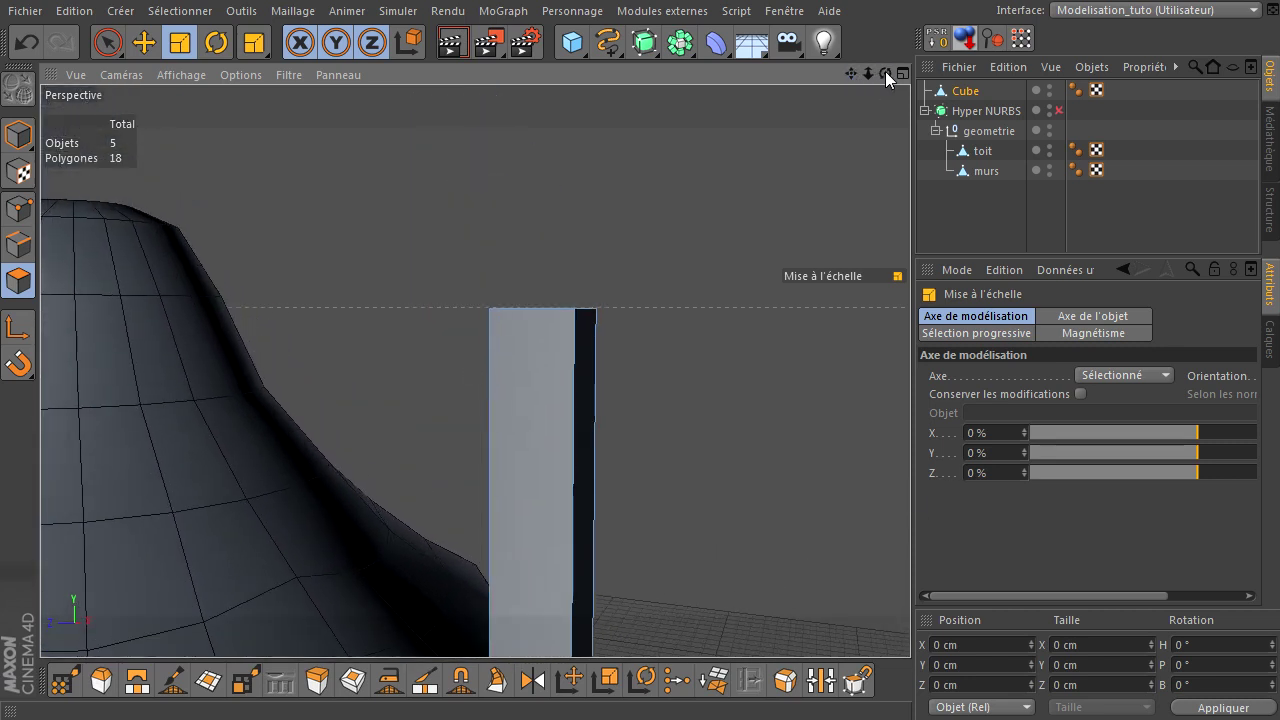
pyautogui.moveTo(885, 71); pyautogui.dragTo(910, 490)
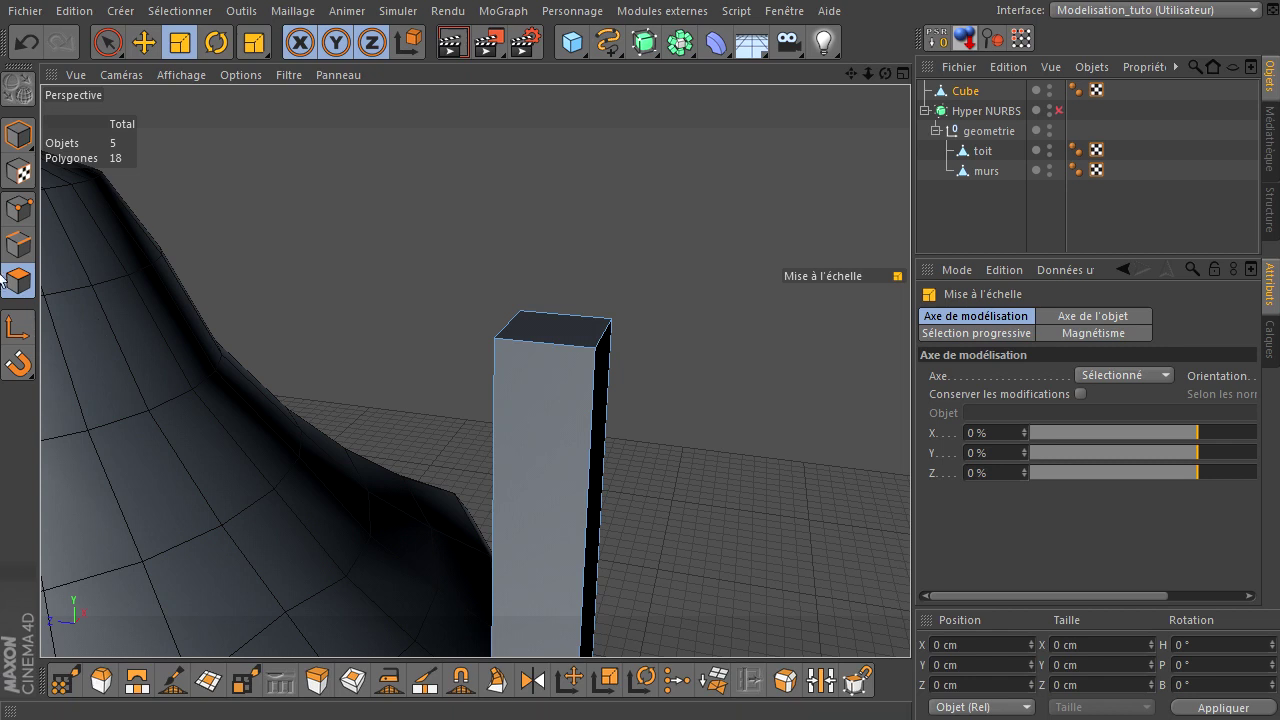
# - Cut a new loop edge just below the chimney top with the Knife in Loop mode
pyautogui.press('k')
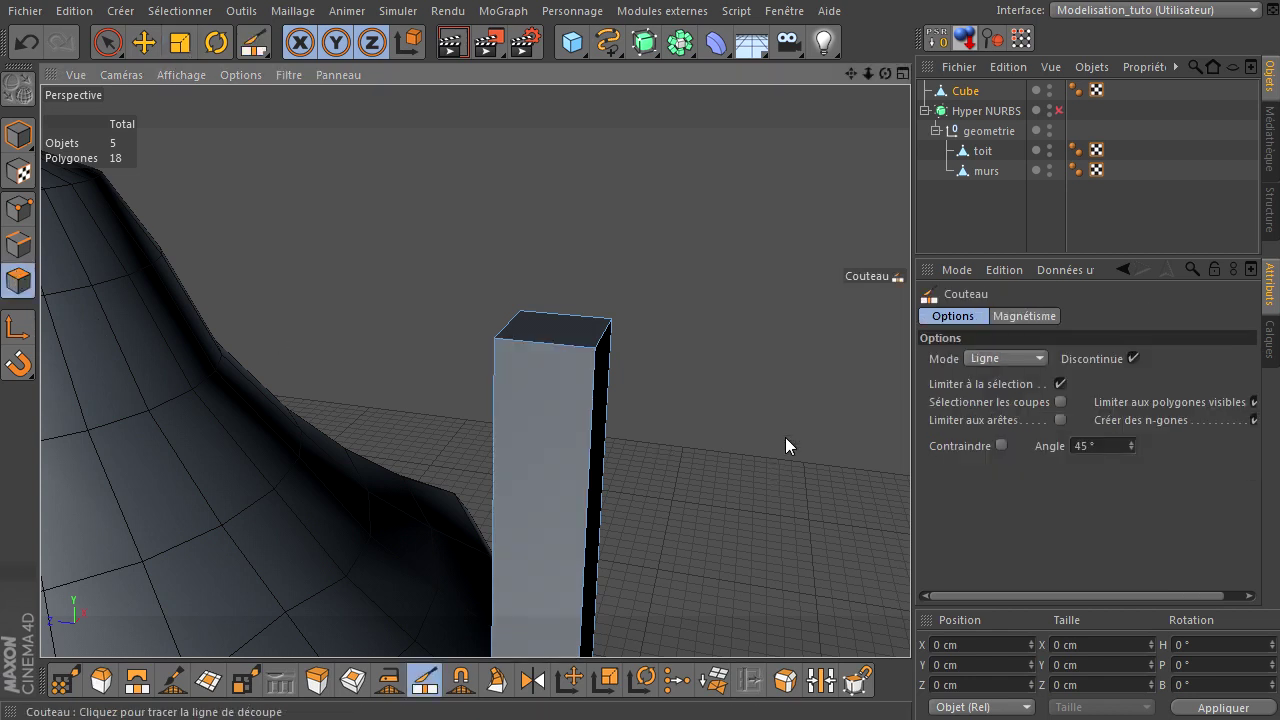
pyautogui.click(985, 358)
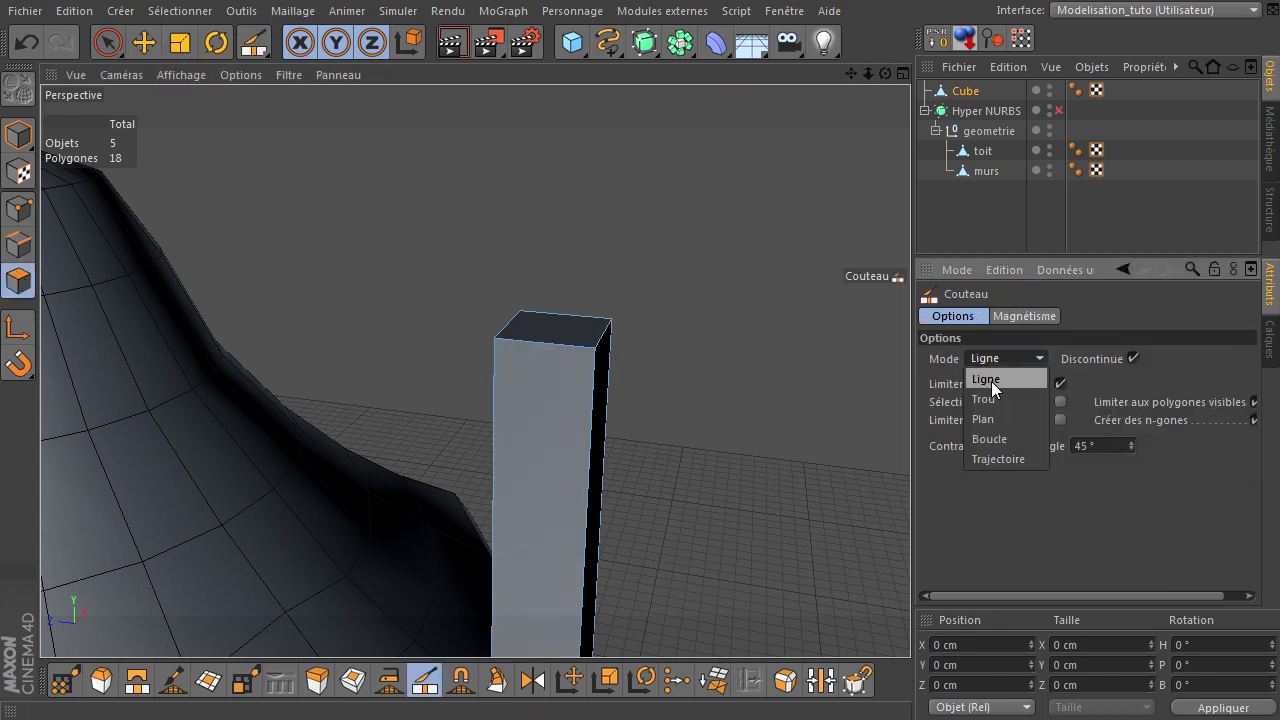
pyautogui.click(989, 439)
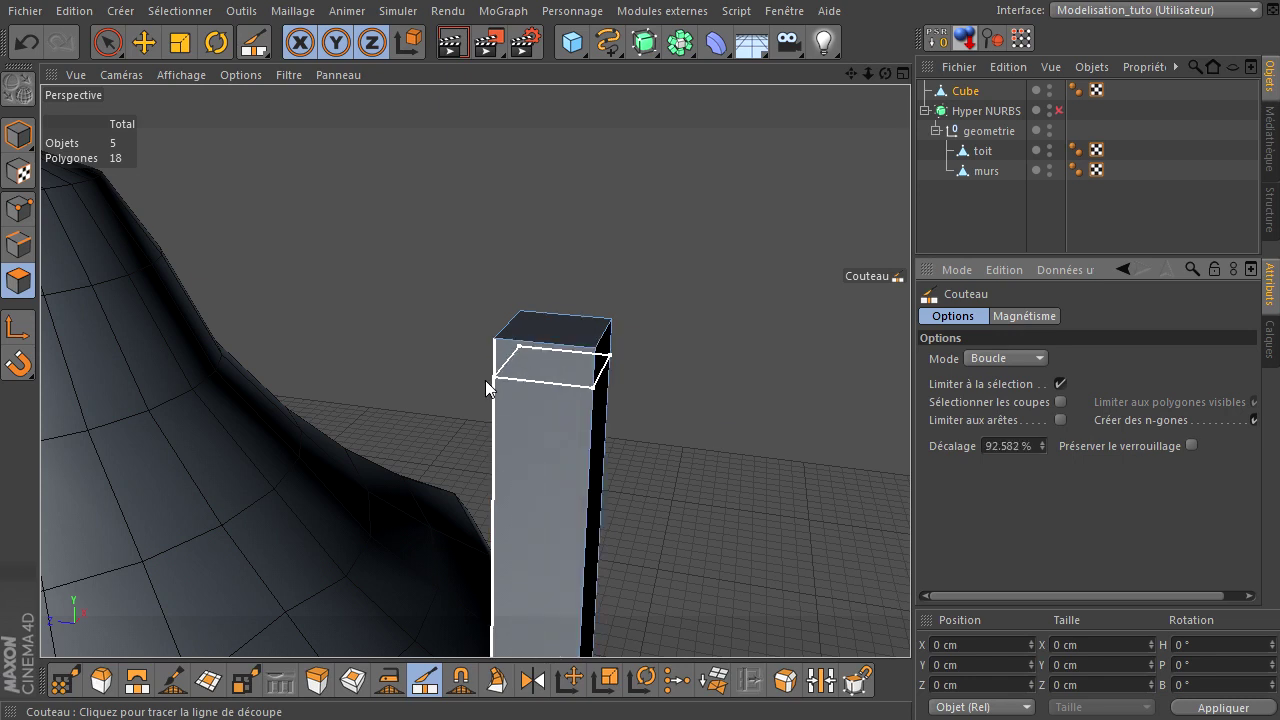
pyautogui.scroll(3, 490, 378)
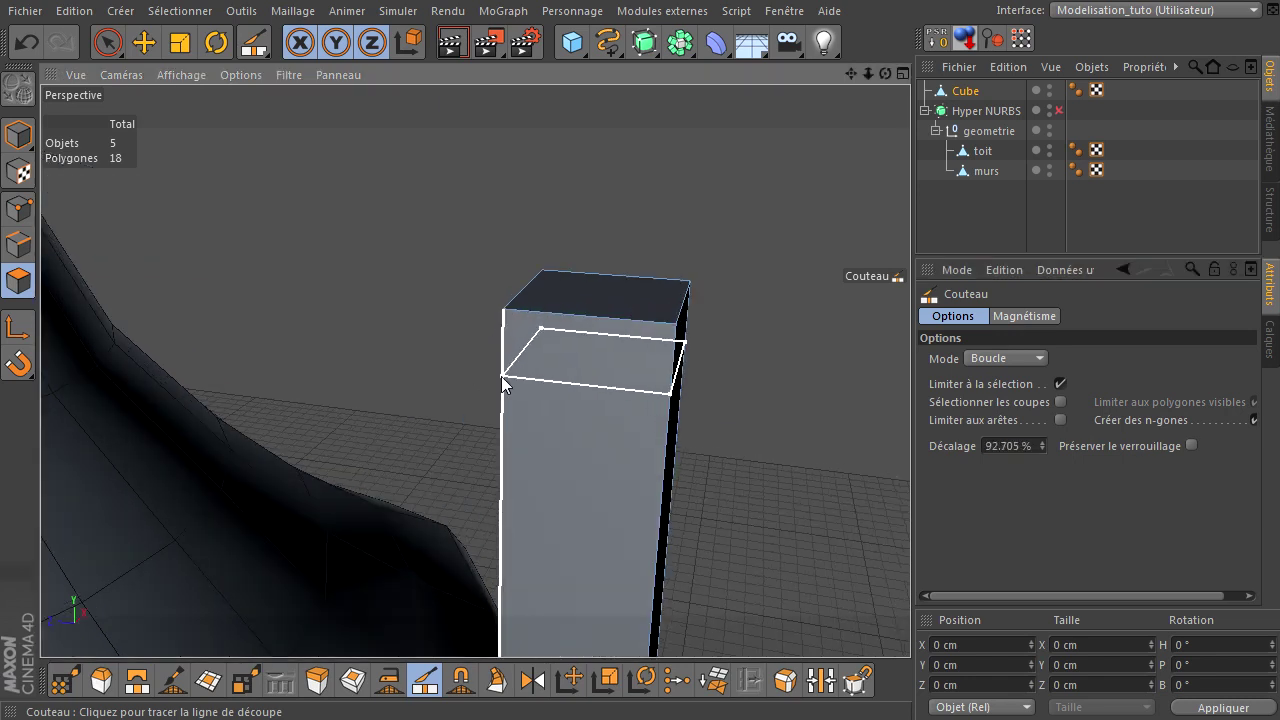
pyautogui.click(501, 376)
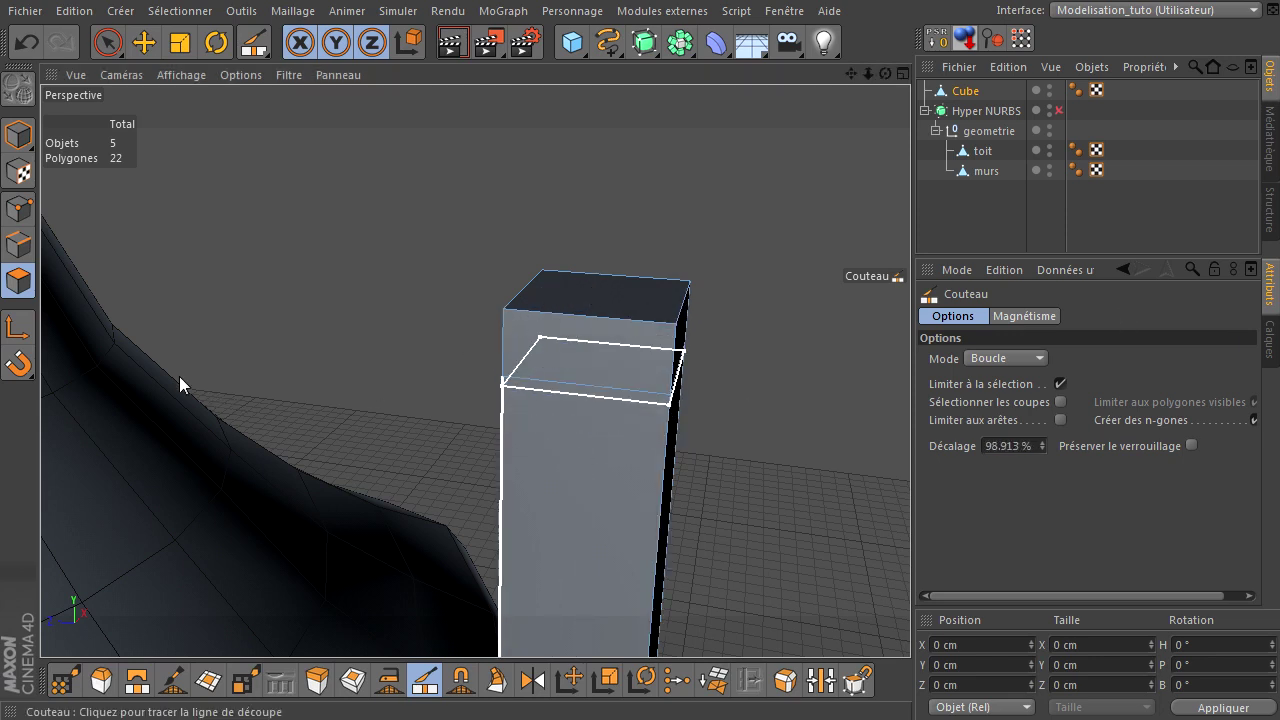
# - In Polygons mode, loop-select the chimney's top face ring and switch to Extrude
pyautogui.click(15, 294)
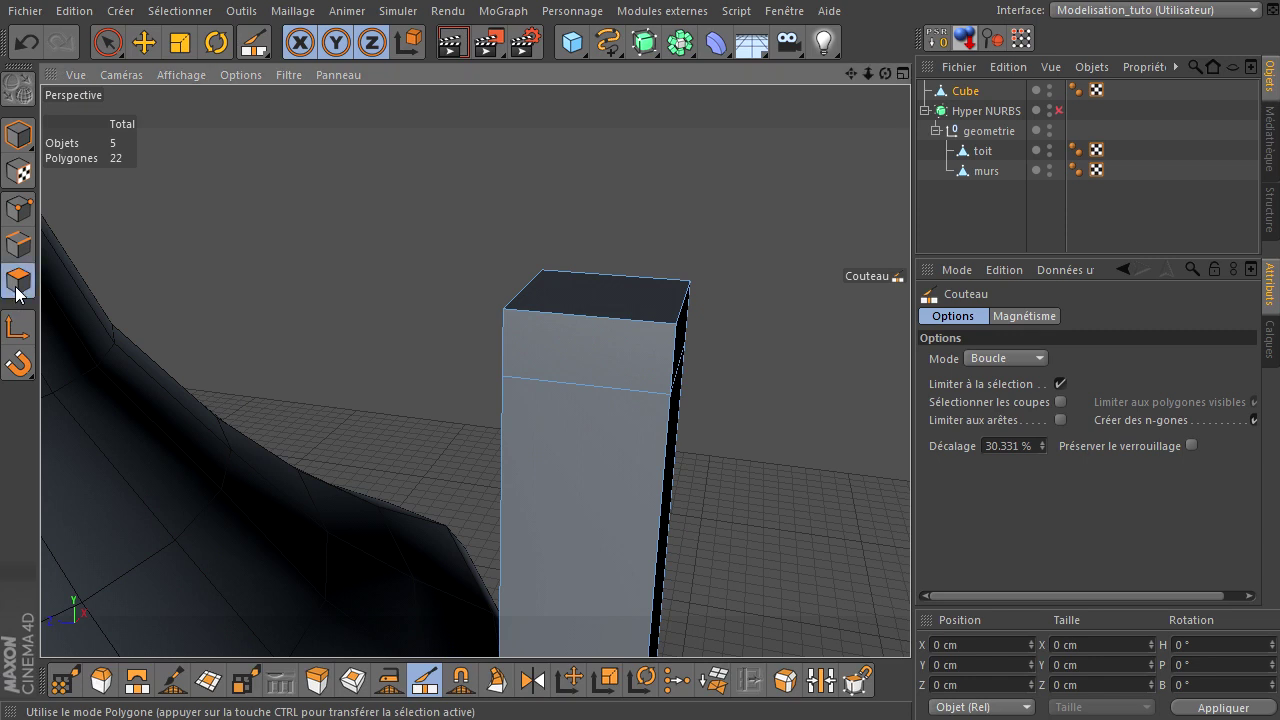
pyautogui.press('u')
pyautogui.press('l')
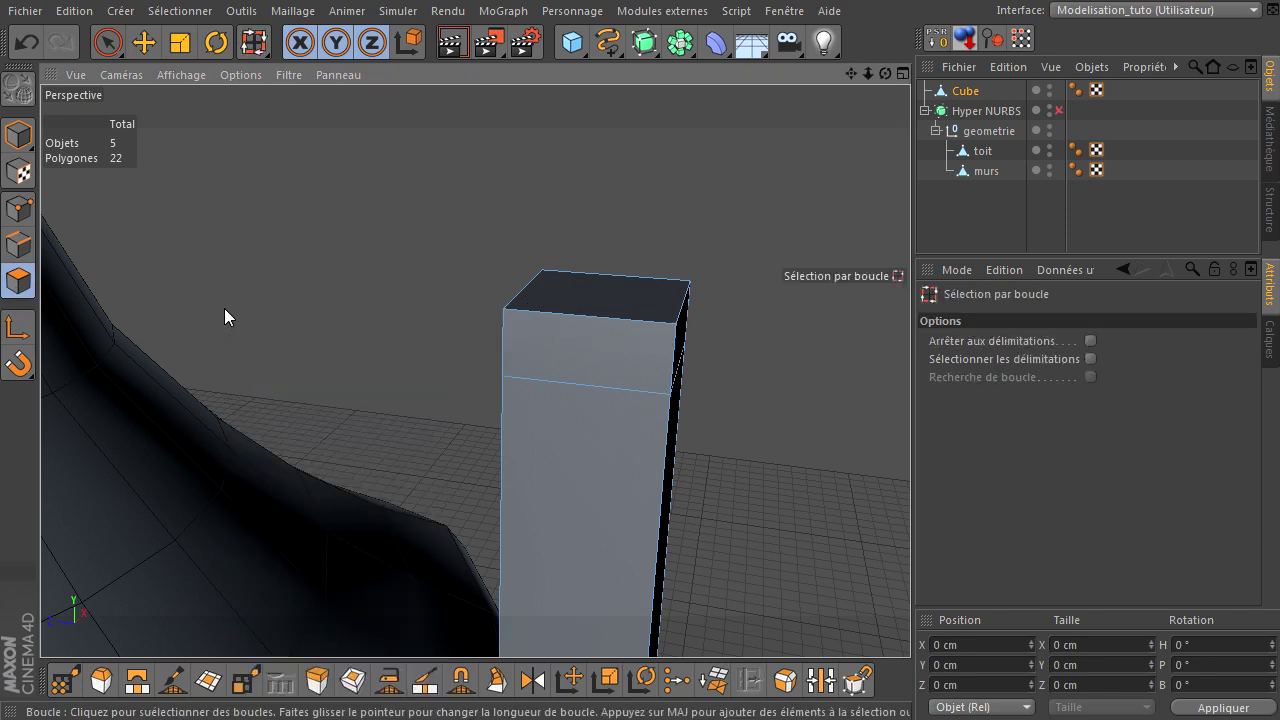
pyautogui.click(514, 342)
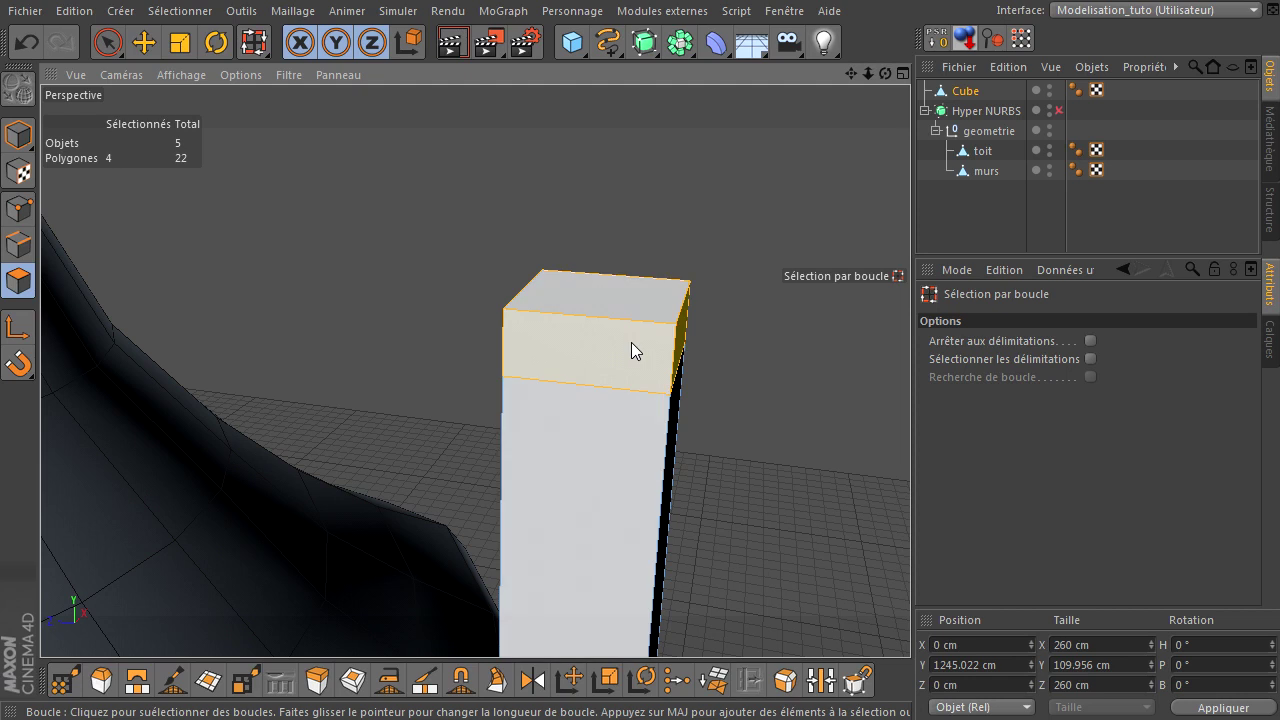
pyautogui.scroll(-3, 752, 345)
pyautogui.scroll(-2, 745, 364)
pyautogui.scroll(-2, 745, 365)
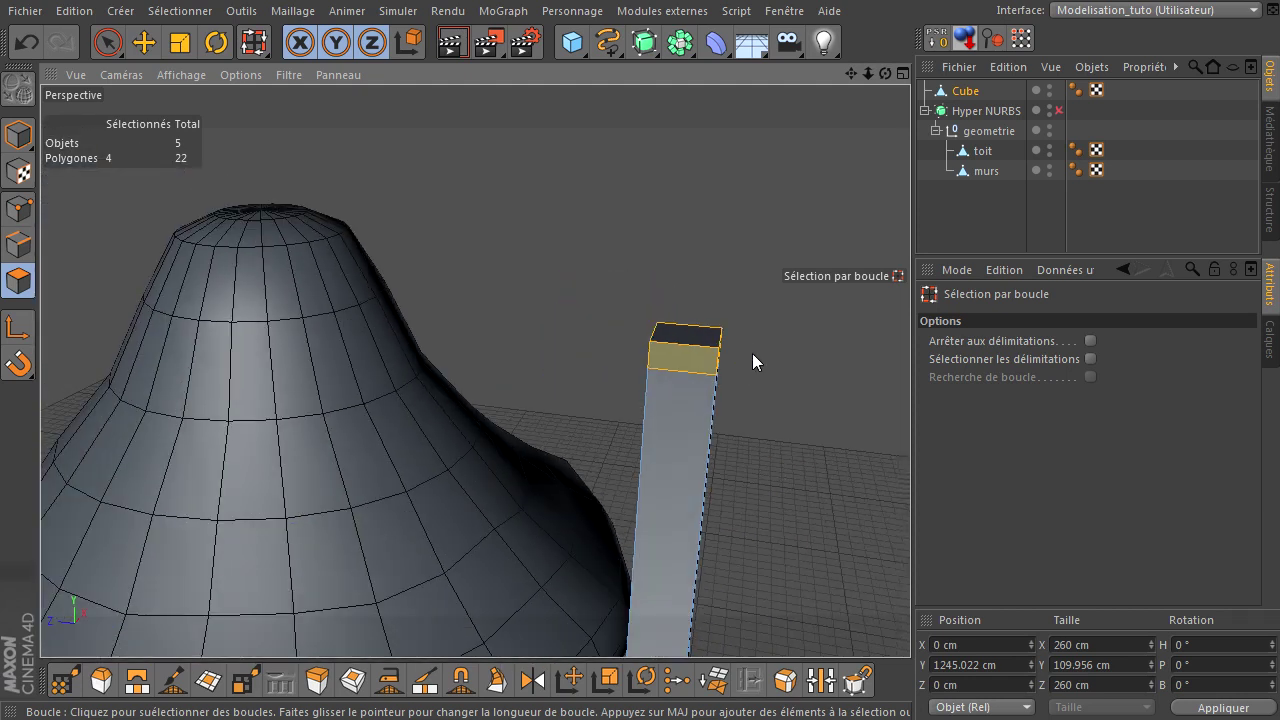
pyautogui.press('d')
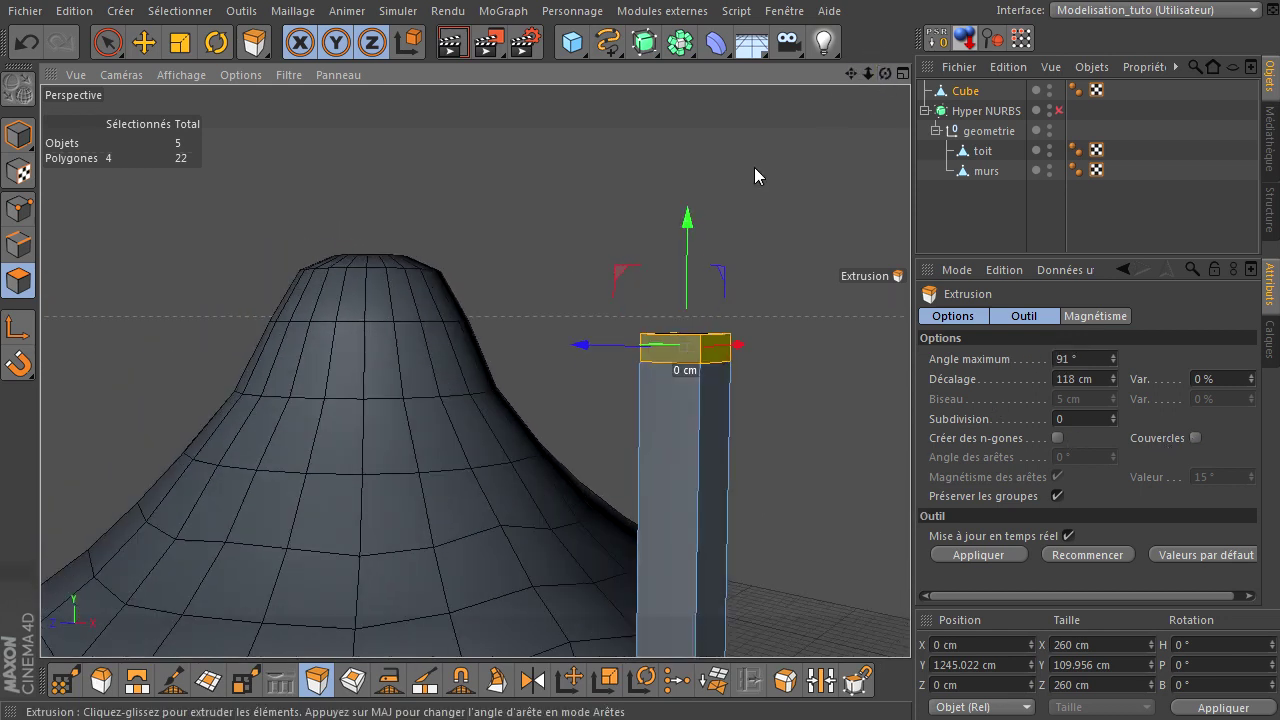
# - Extrude the chimney top outward to 51 cm offset with Max Angle 91°
pyautogui.moveTo(754, 167); pyautogui.dragTo(910, 490)
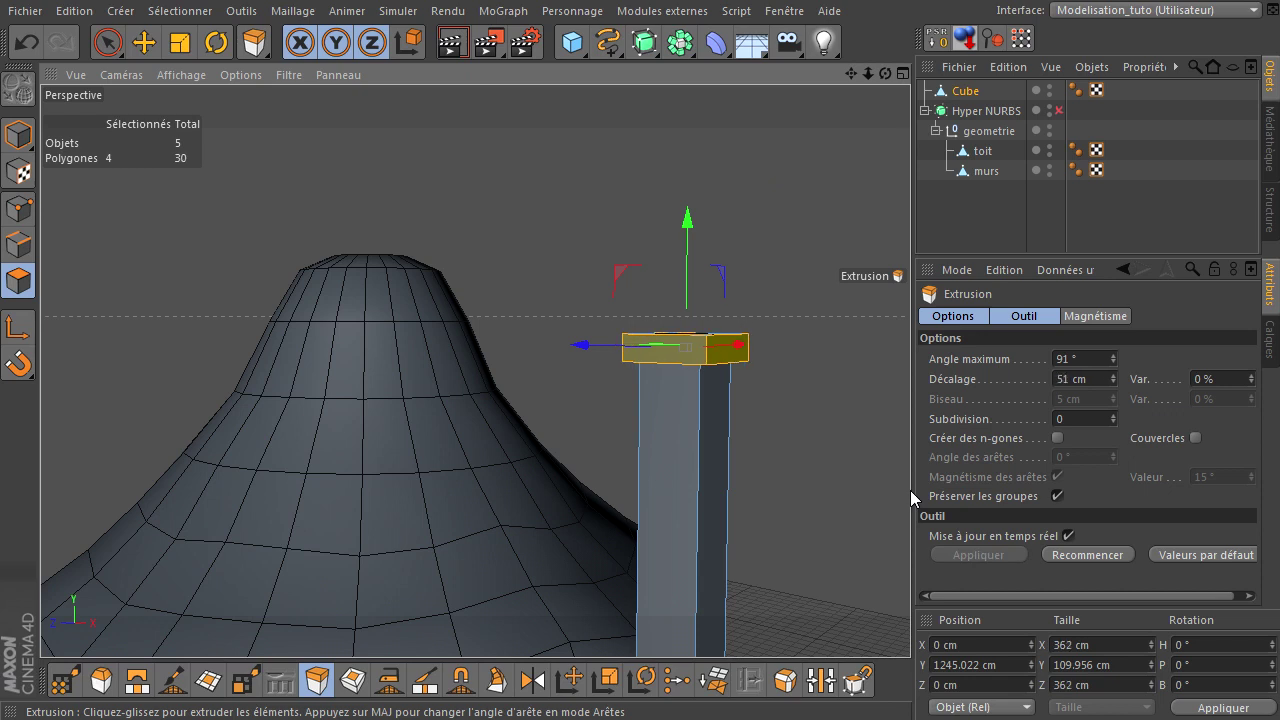
pyautogui.moveTo(885, 74); pyautogui.dragTo(910, 490)
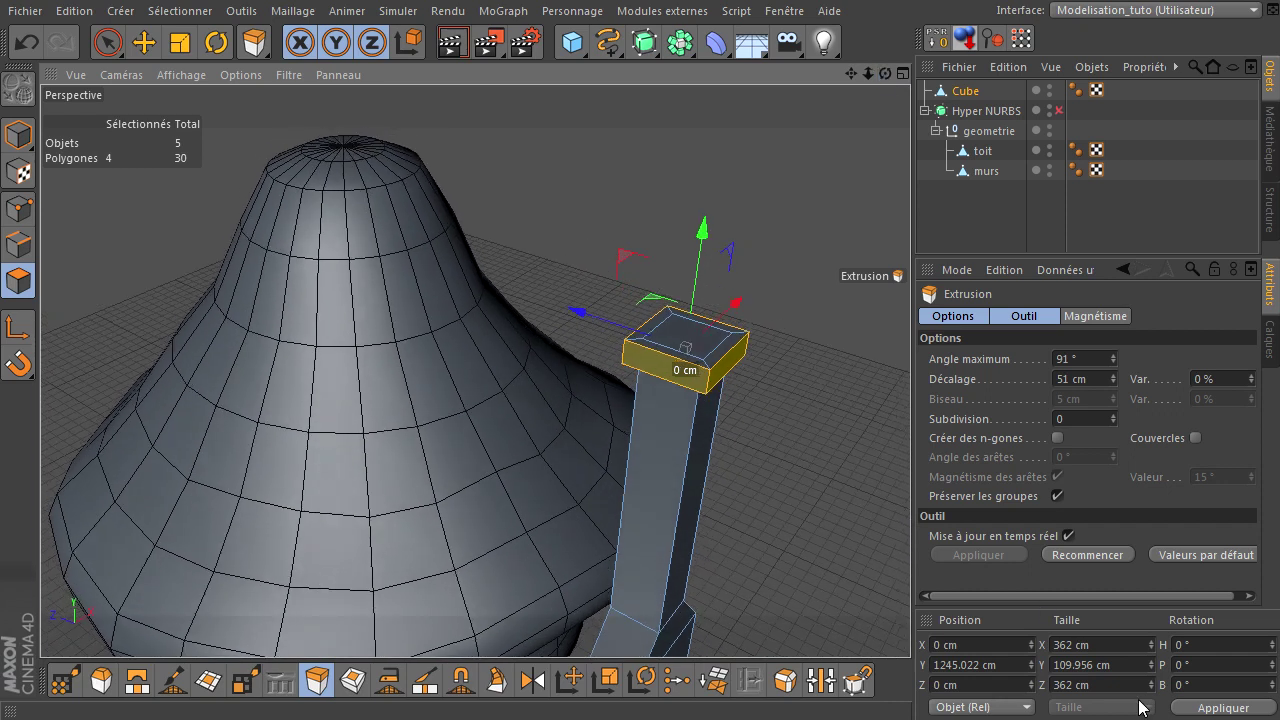
pyautogui.moveTo(975, 365)
pyautogui.mouseDown()
pyautogui.moveTo(806, 414)
pyautogui.moveTo(1037, 380)
pyautogui.mouseUp()
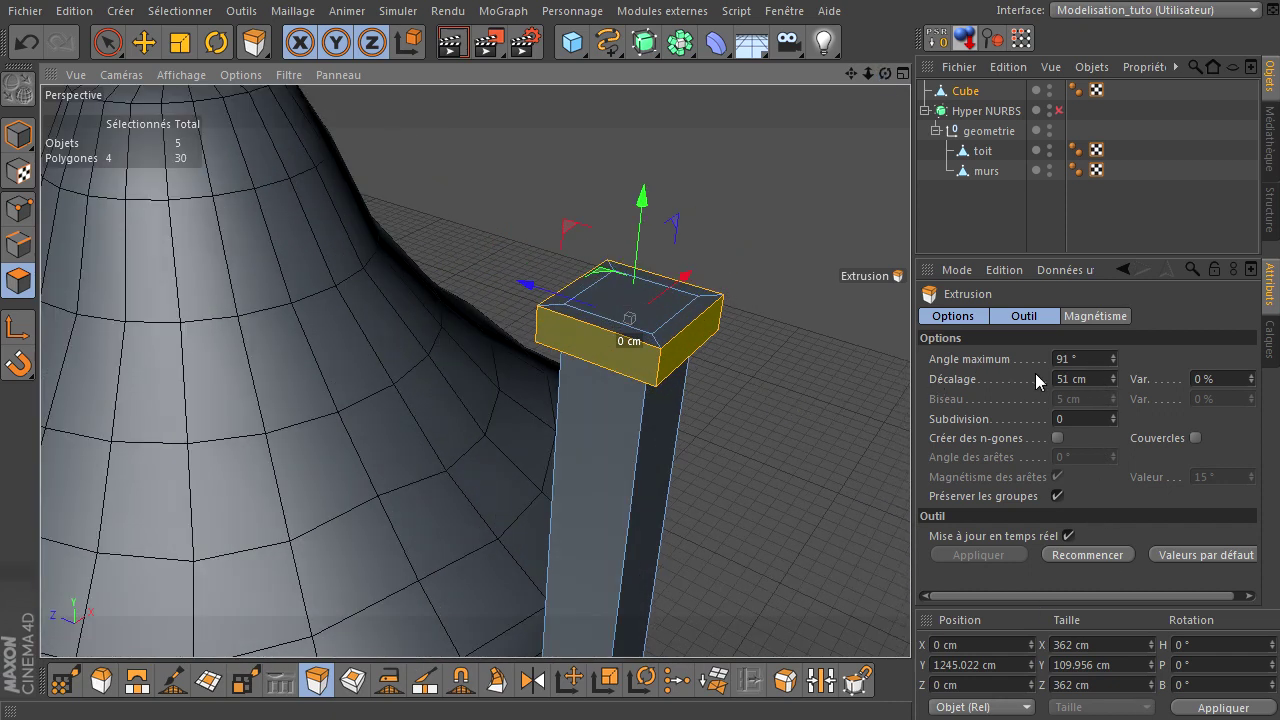
pyautogui.click(1113, 362)
pyautogui.click(1113, 362)
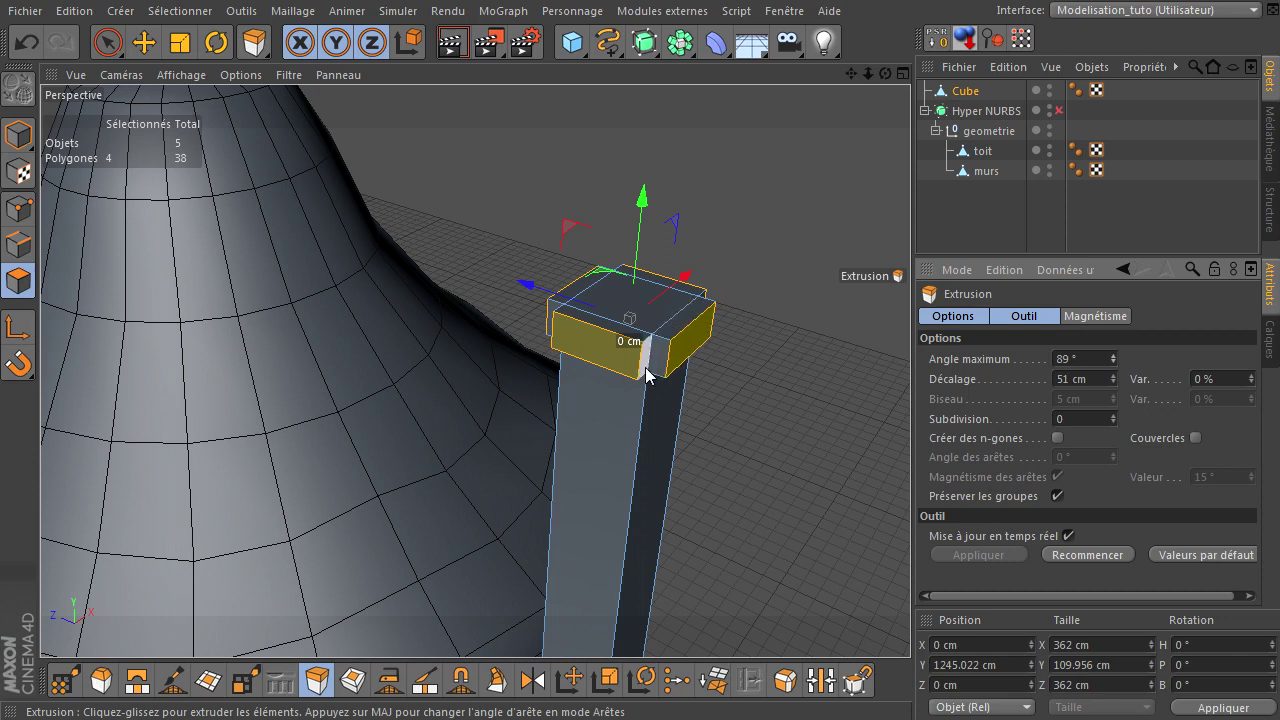
pyautogui.click(1113, 354)
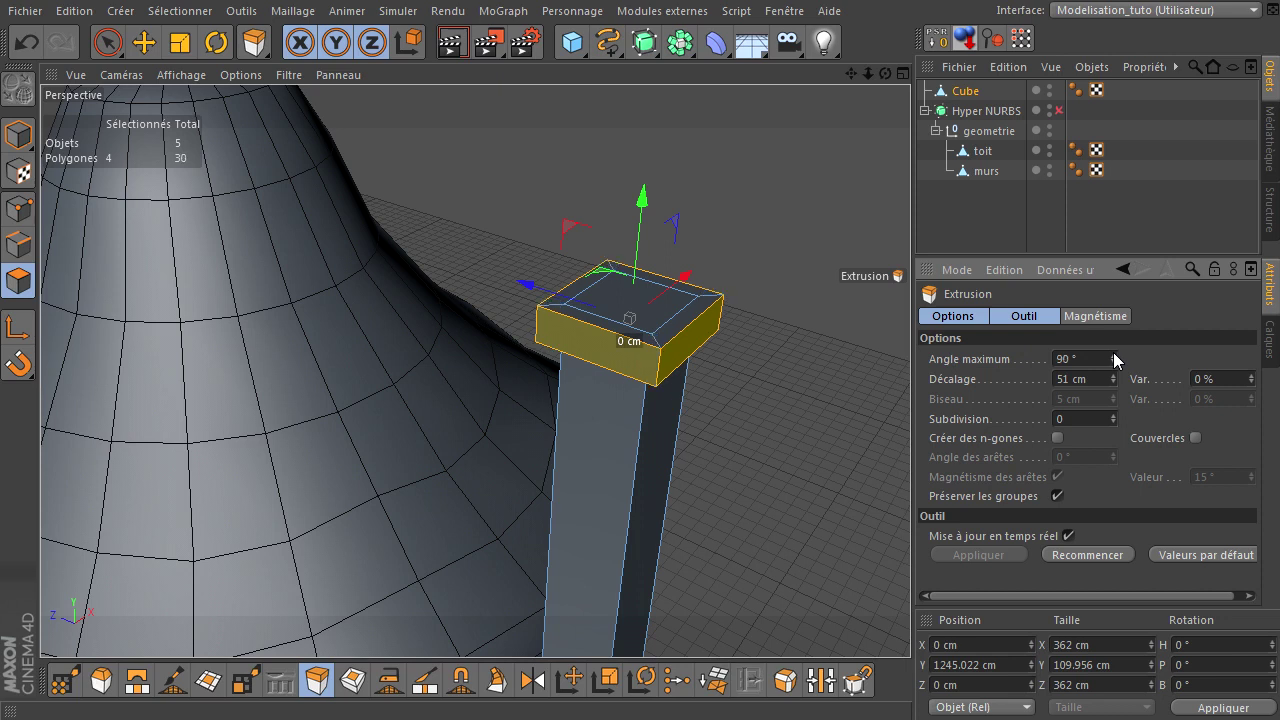
pyautogui.click(1113, 356)
pyautogui.scroll(-5, 734, 296)
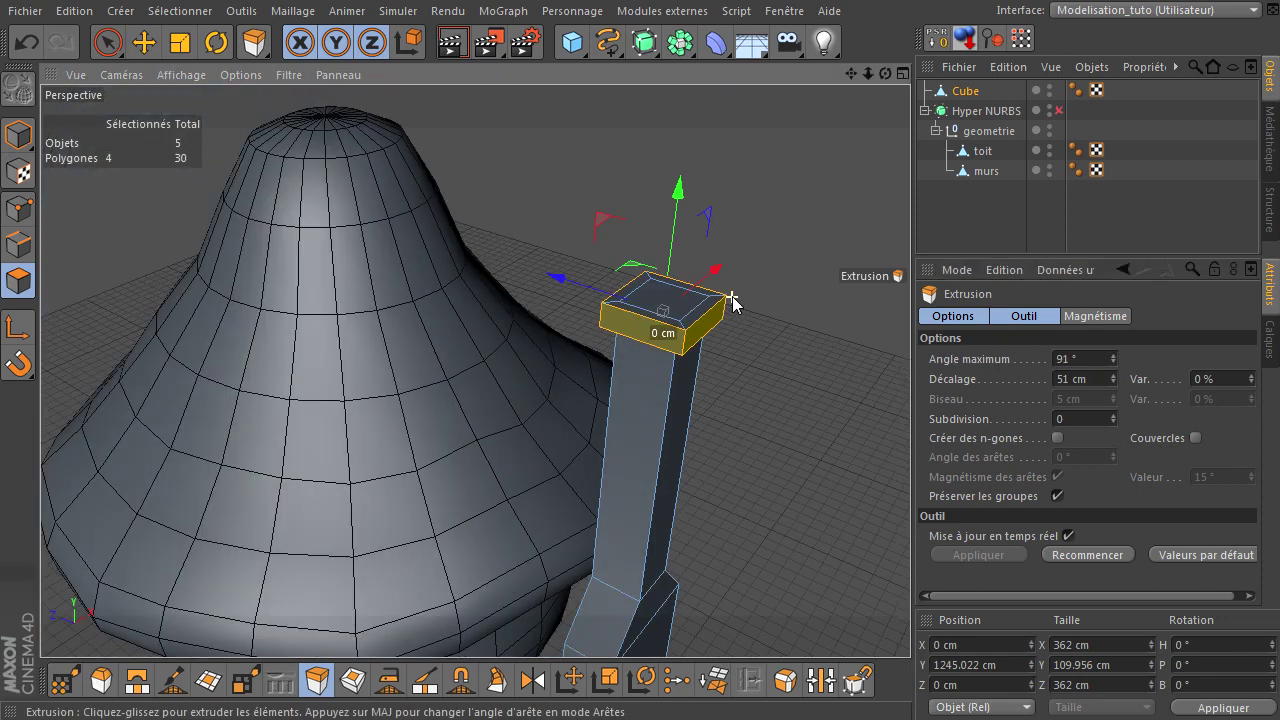
# - Deselect the chimney and move the Cube into the geometrie group
pyautogui.click(943, 211)
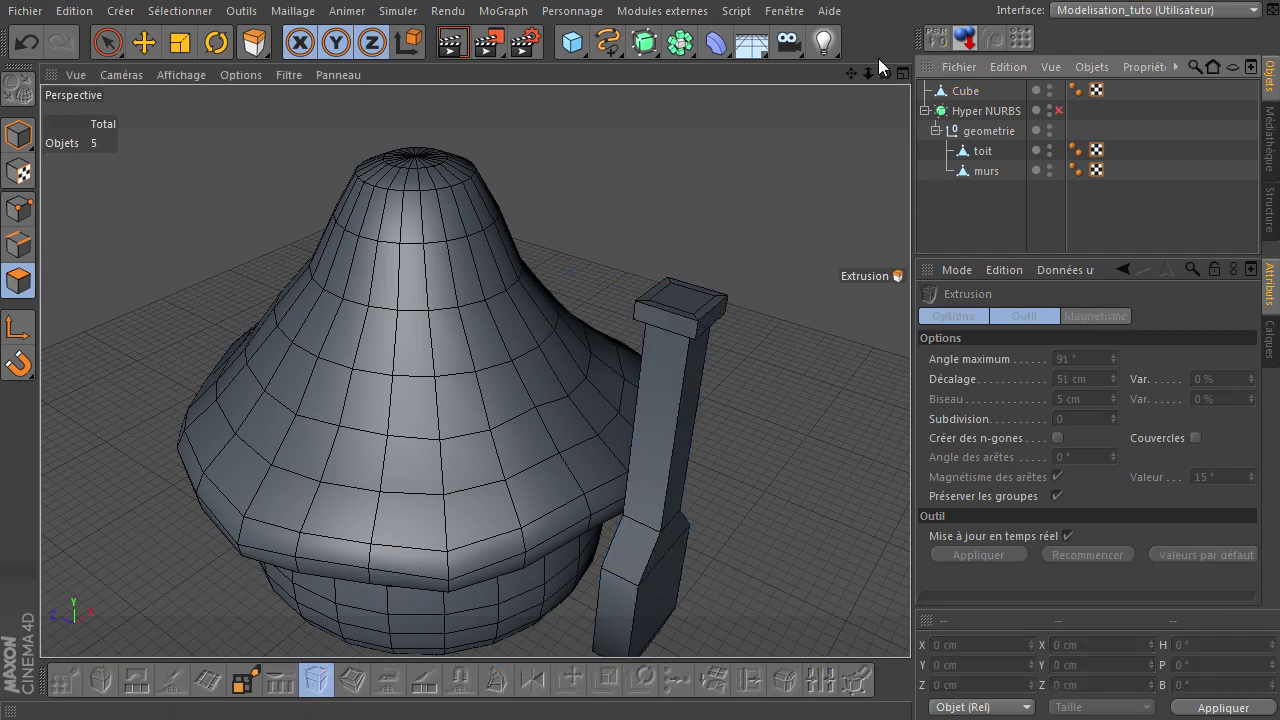
pyautogui.moveTo(885, 74); pyautogui.dragTo(913, 487)
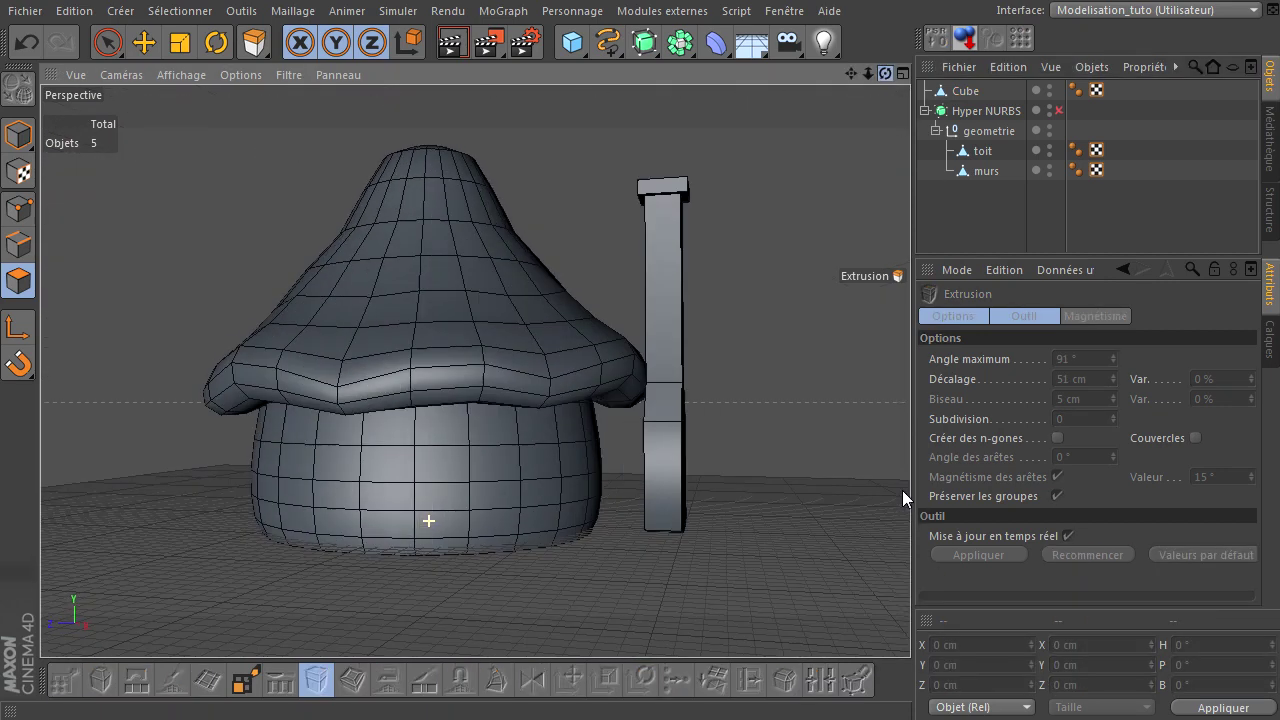
pyautogui.moveTo(913, 487); pyautogui.dragTo(879, 74)
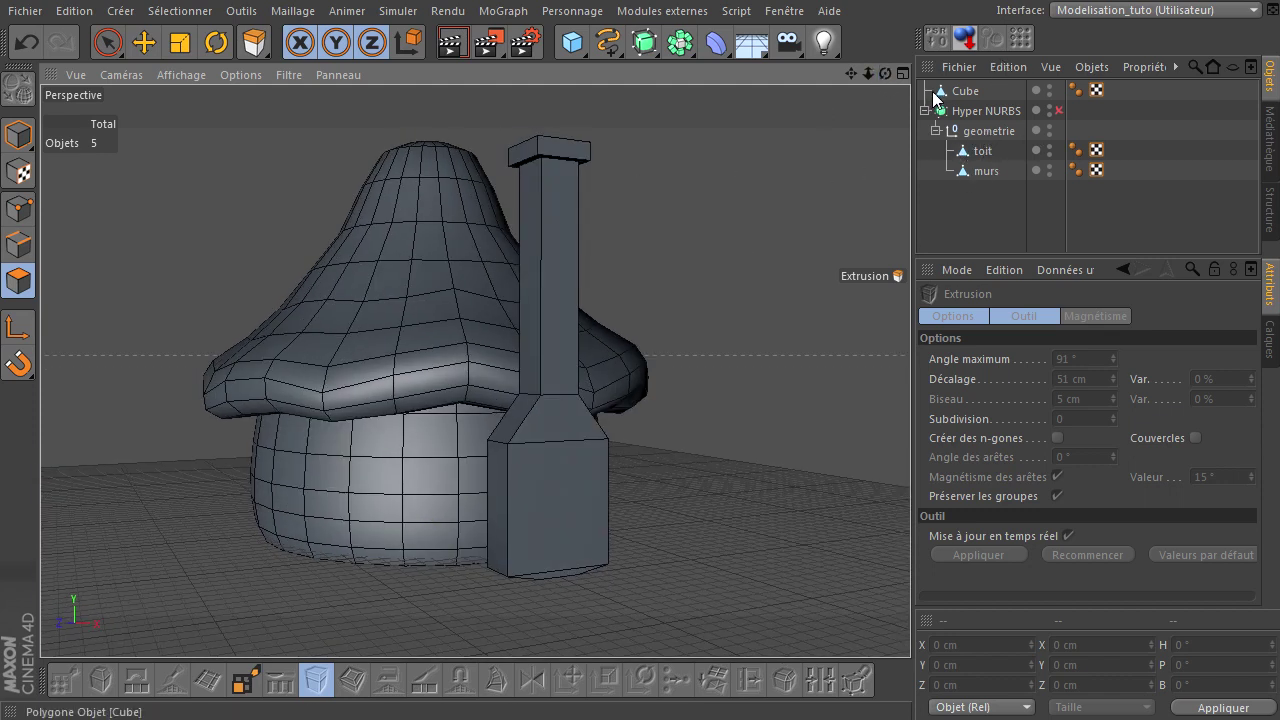
pyautogui.moveTo(952, 93); pyautogui.dragTo(980, 134)
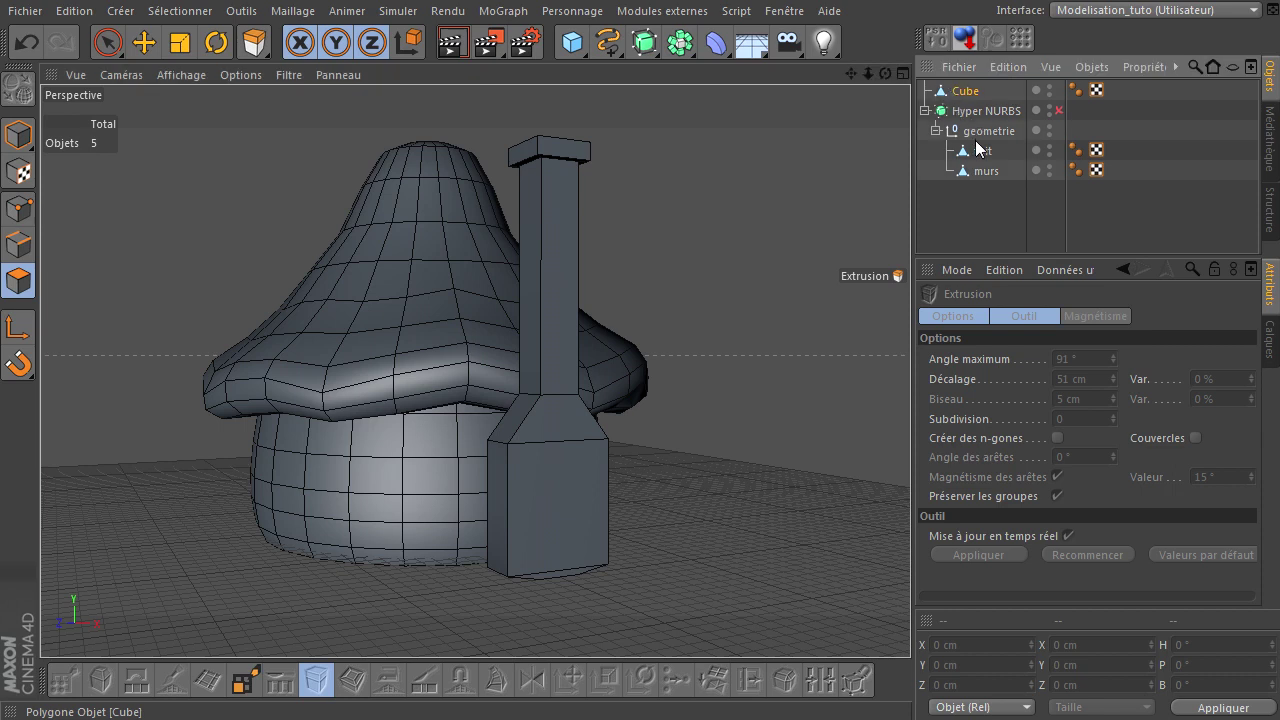
# - Preview Hyper NURBS smoothing on the chimney top, then switch it back off
pyautogui.click(1059, 90)
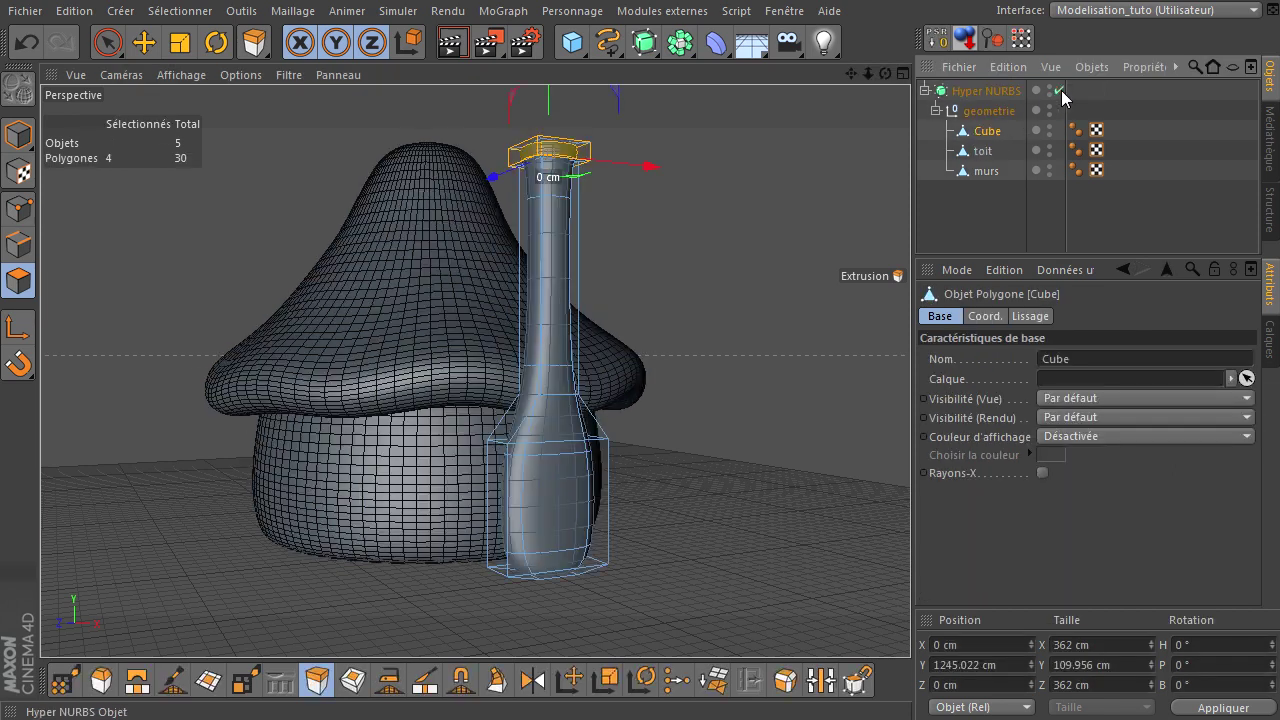
pyautogui.click(616, 208)
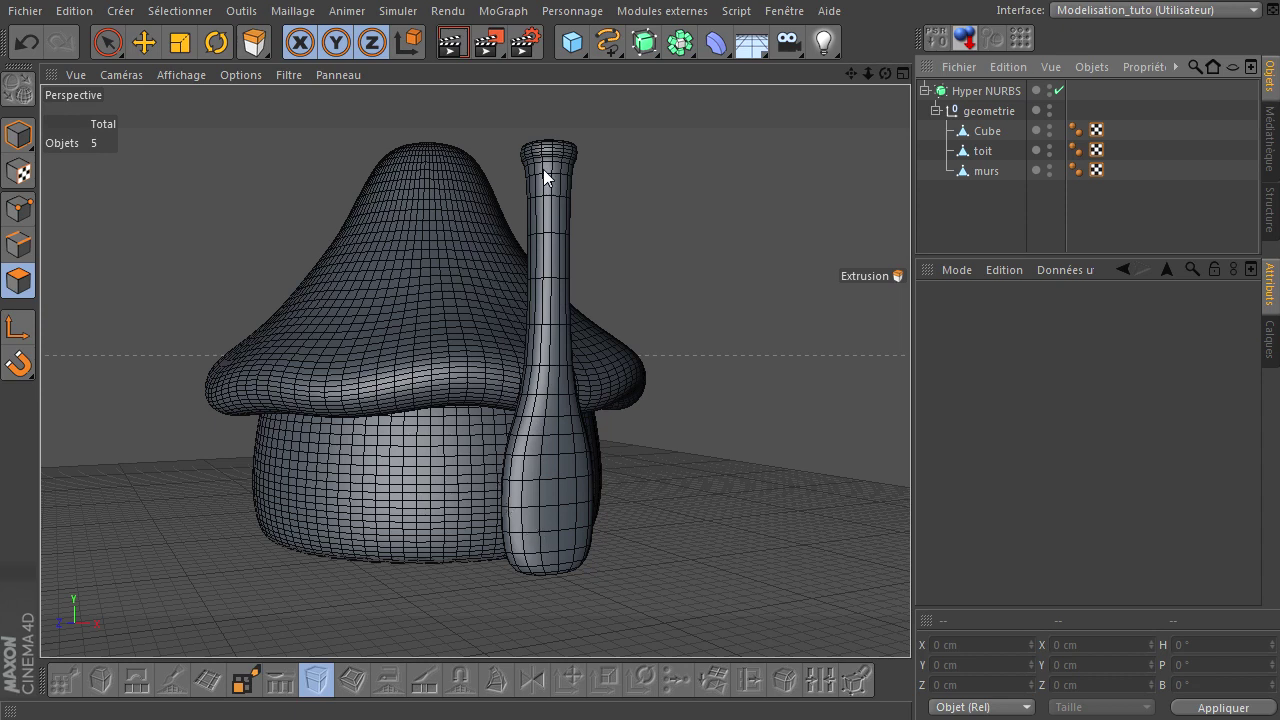
pyautogui.scroll(3, 525, 181)
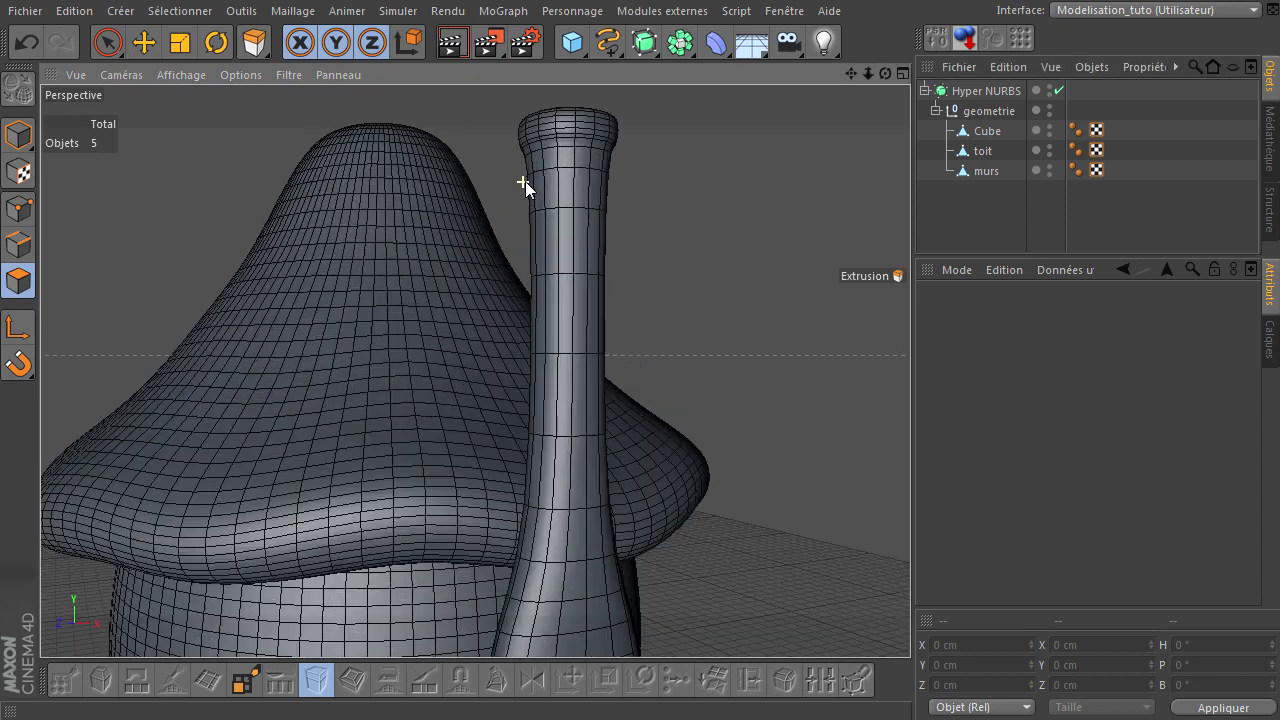
pyautogui.moveTo(883, 73); pyautogui.dragTo(922, 490)
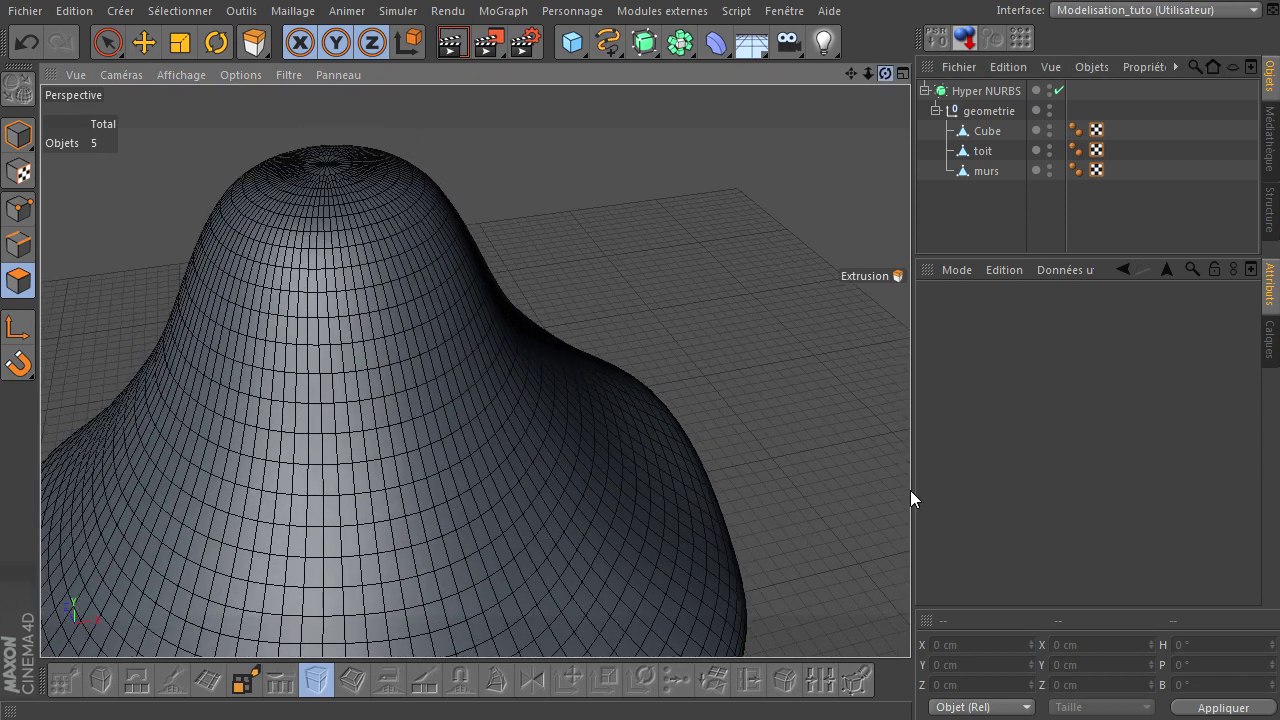
pyautogui.click(1059, 90)
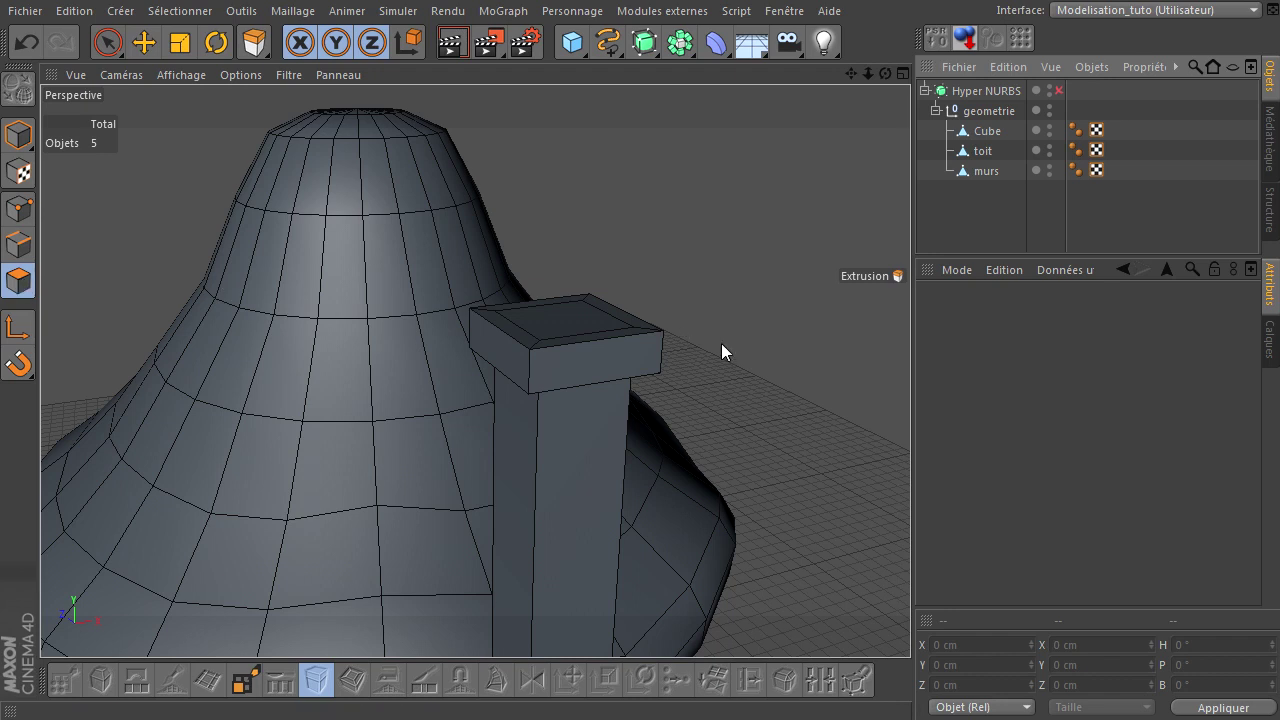
# - Reselect the chimney Cube and ready the Knife tool to preview a loop around the cap
pyautogui.press('k')
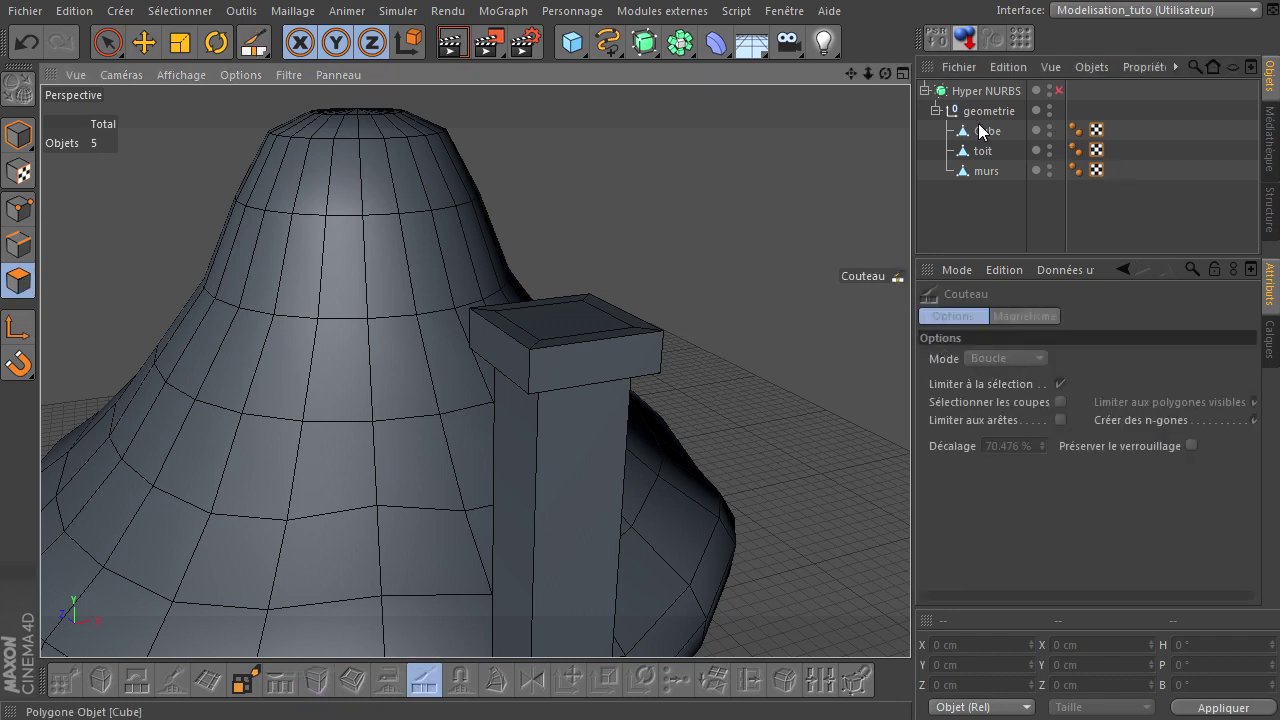
pyautogui.click(985, 131)
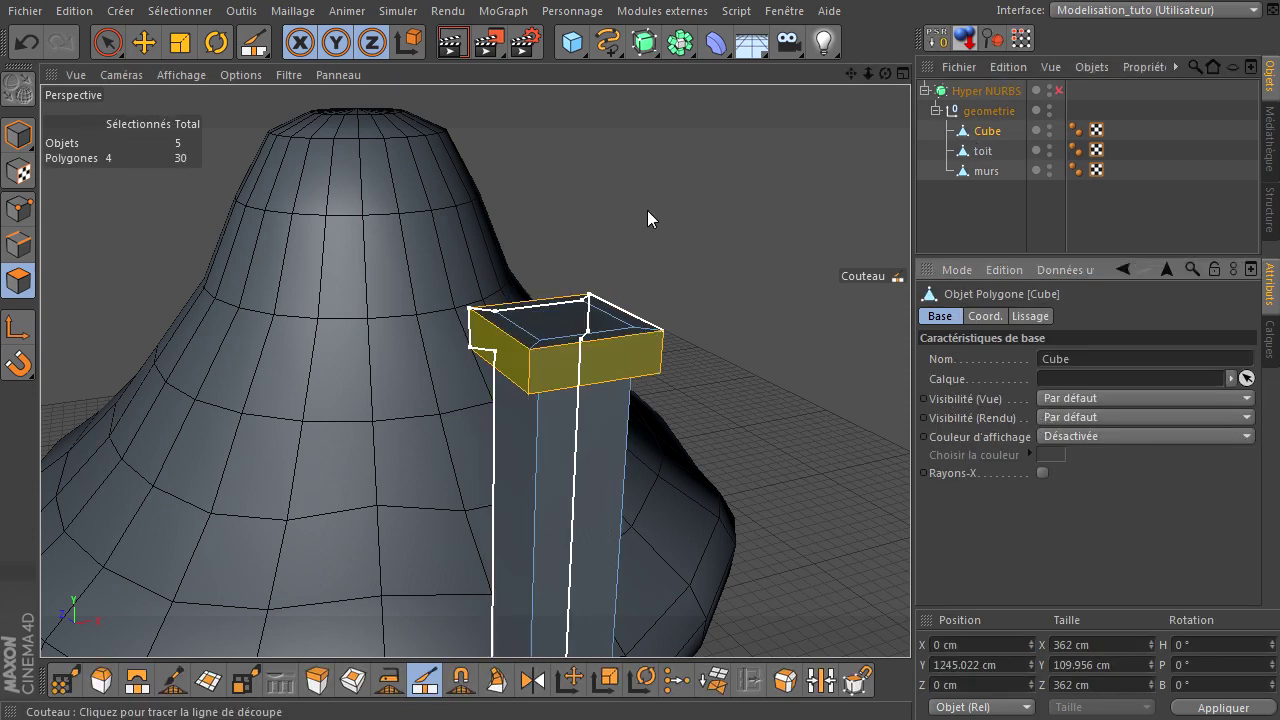
pyautogui.click(1011, 198)
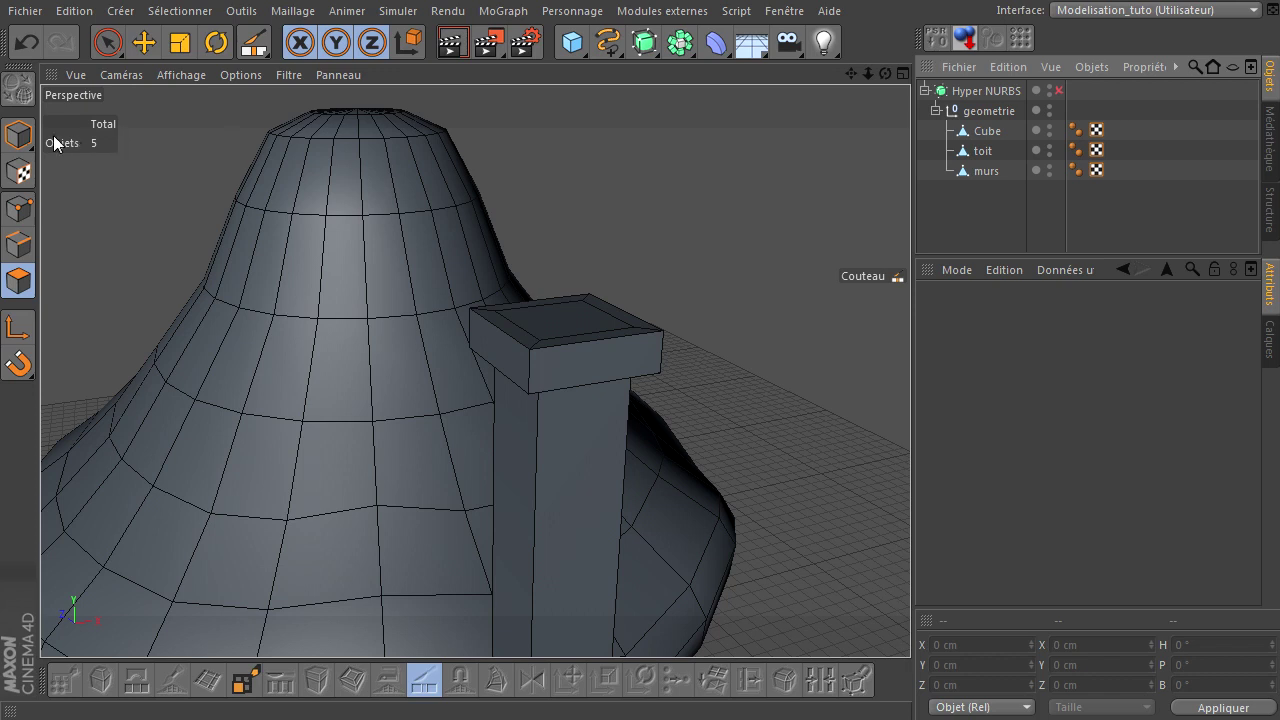
pyautogui.click(106, 43)
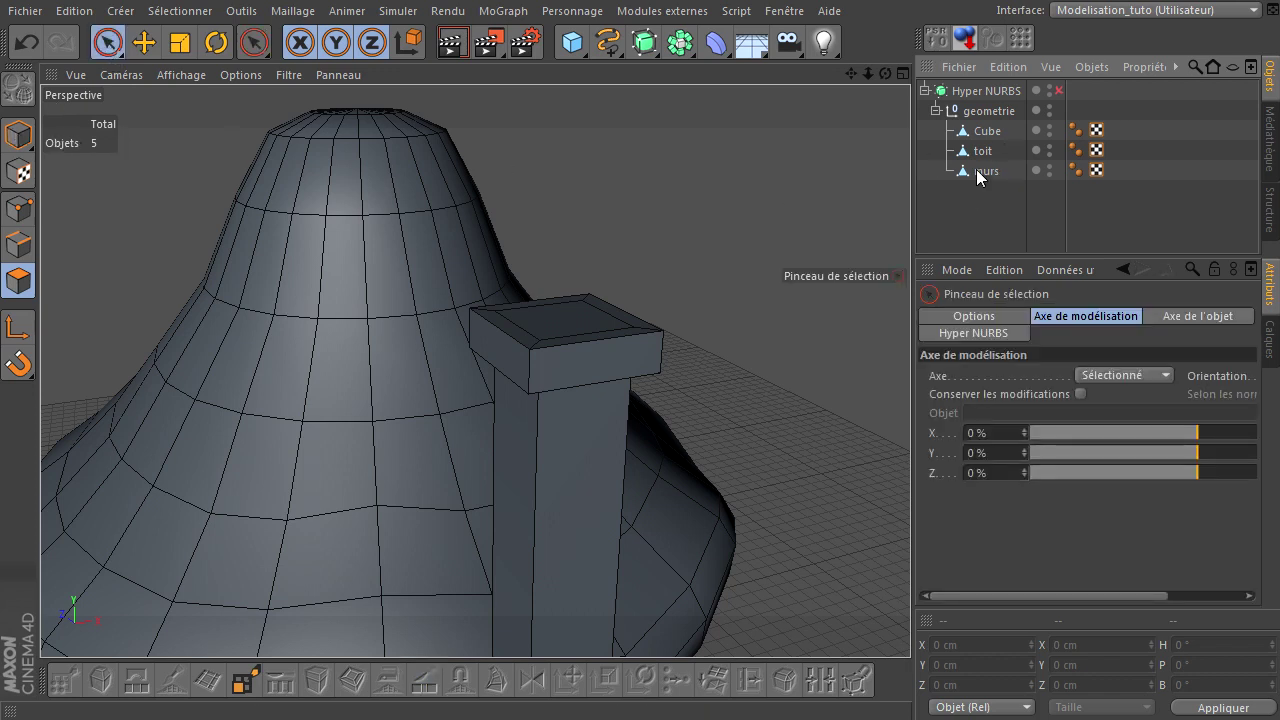
pyautogui.click(987, 131)
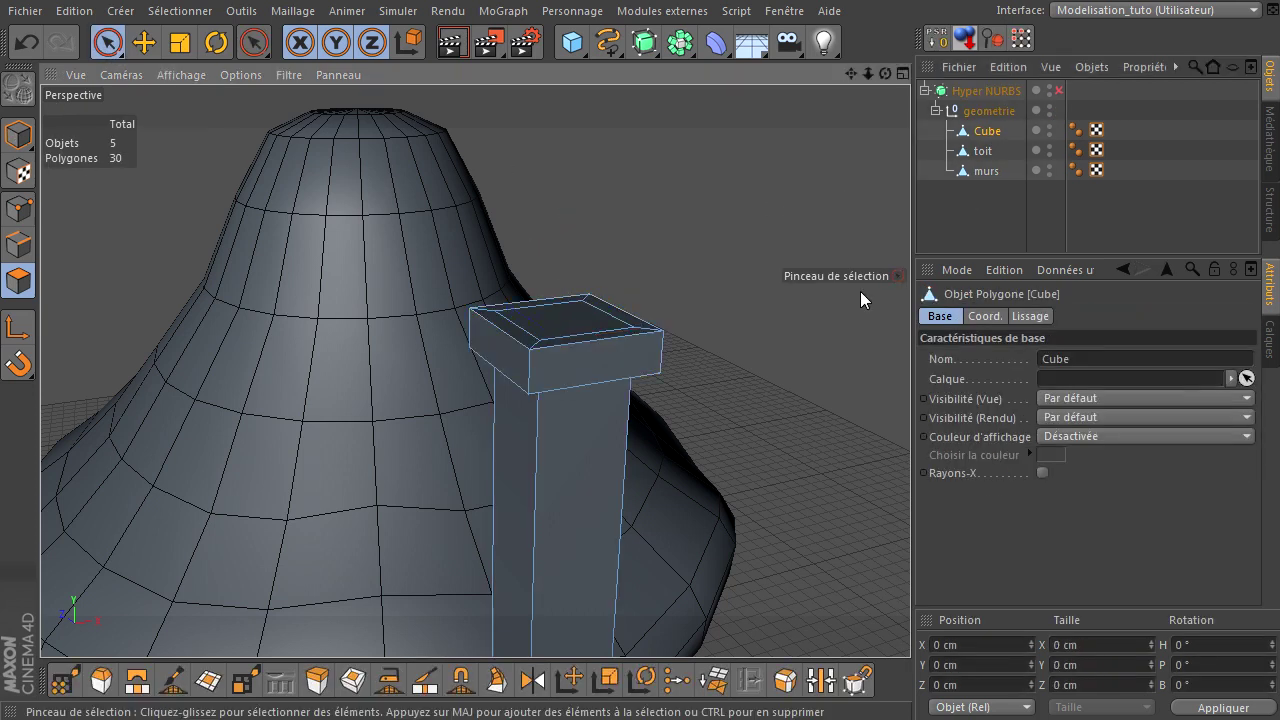
pyautogui.press('k')
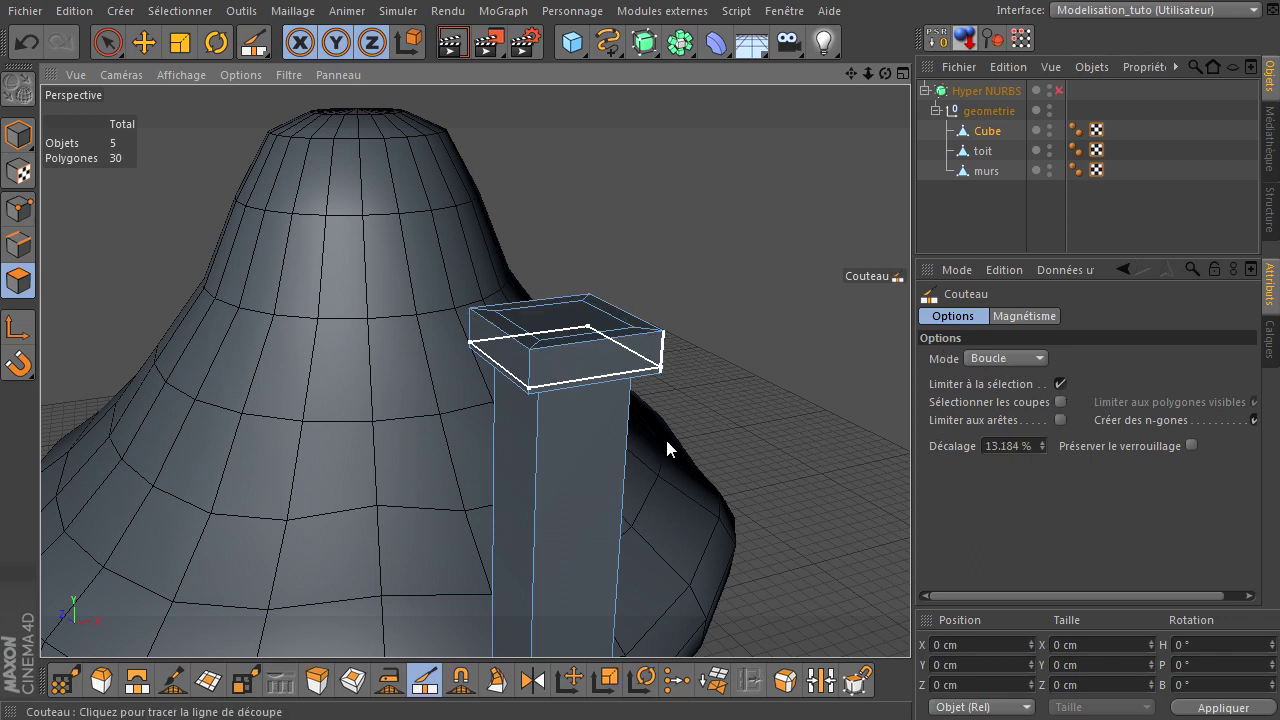
pyautogui.scroll(2, 551, 443)
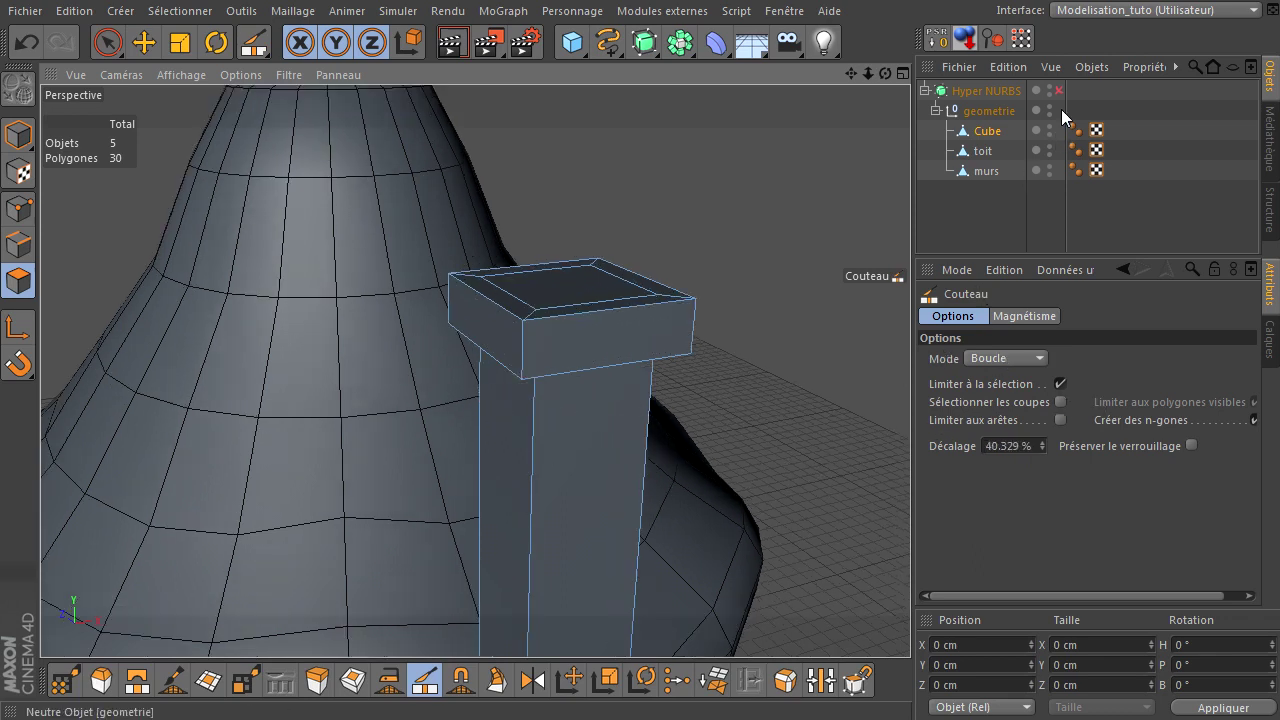
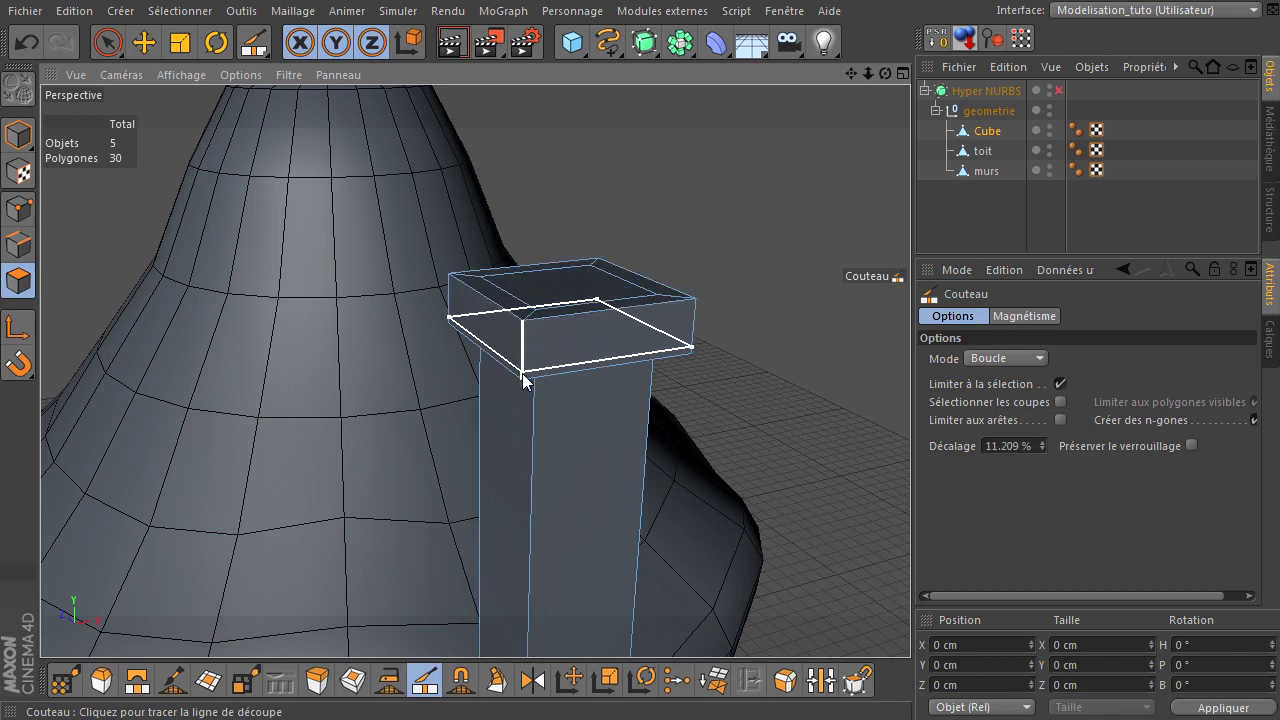
# - Turn on Hyper NURBS smoothing while viewing the chimney cap
pyautogui.moveTo(884, 74); pyautogui.dragTo(910, 490)
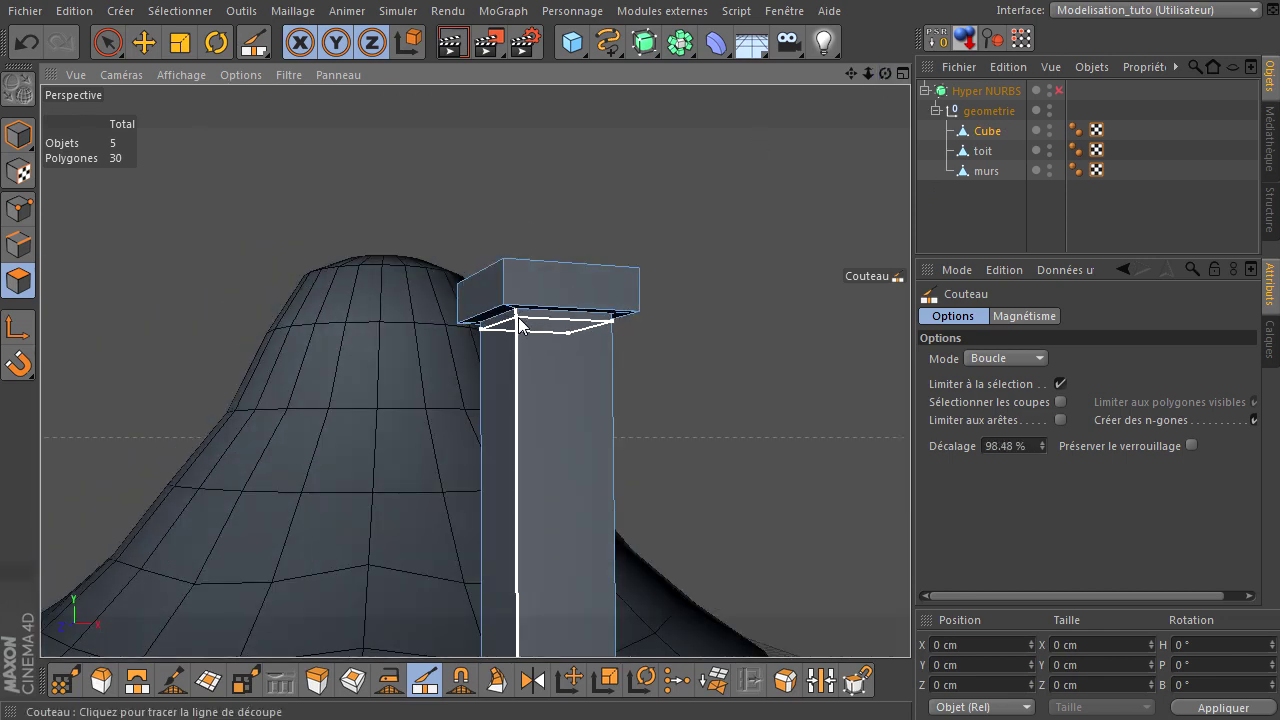
pyautogui.moveTo(884, 74)
pyautogui.mouseDown()
pyautogui.moveTo(896, 90)
pyautogui.moveTo(902, 489)
pyautogui.mouseUp()
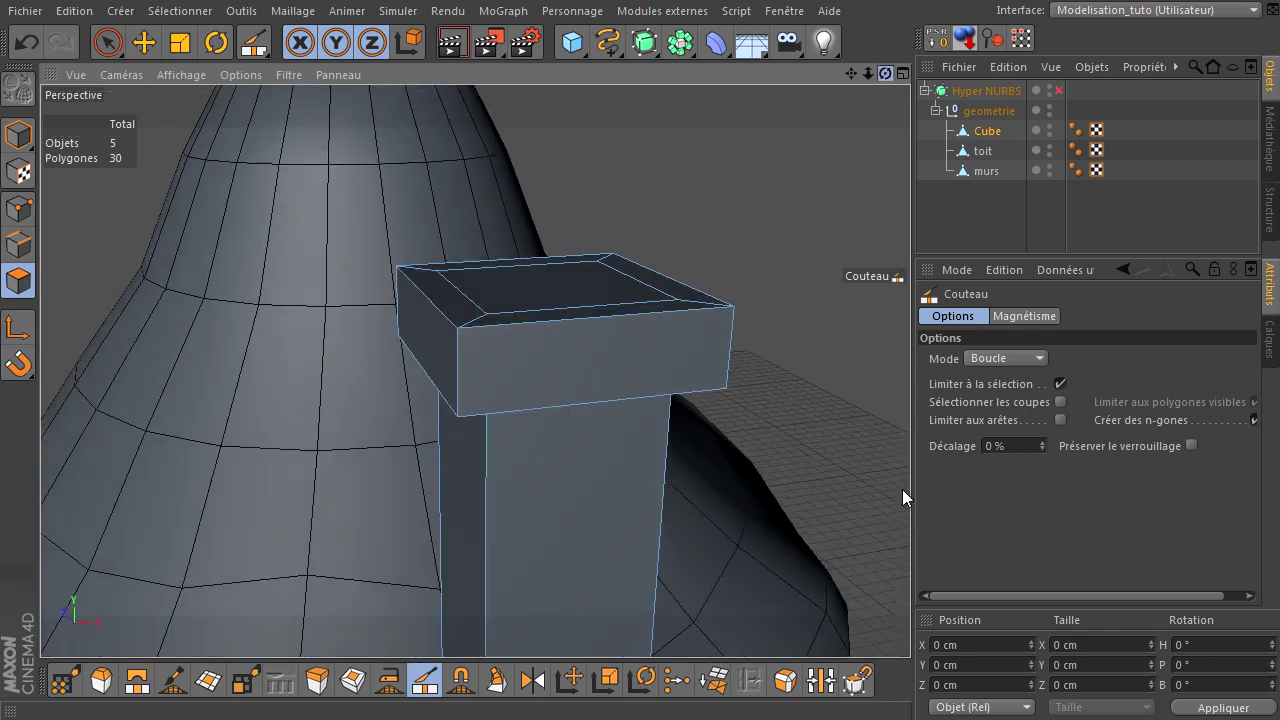
pyautogui.click(1060, 91)
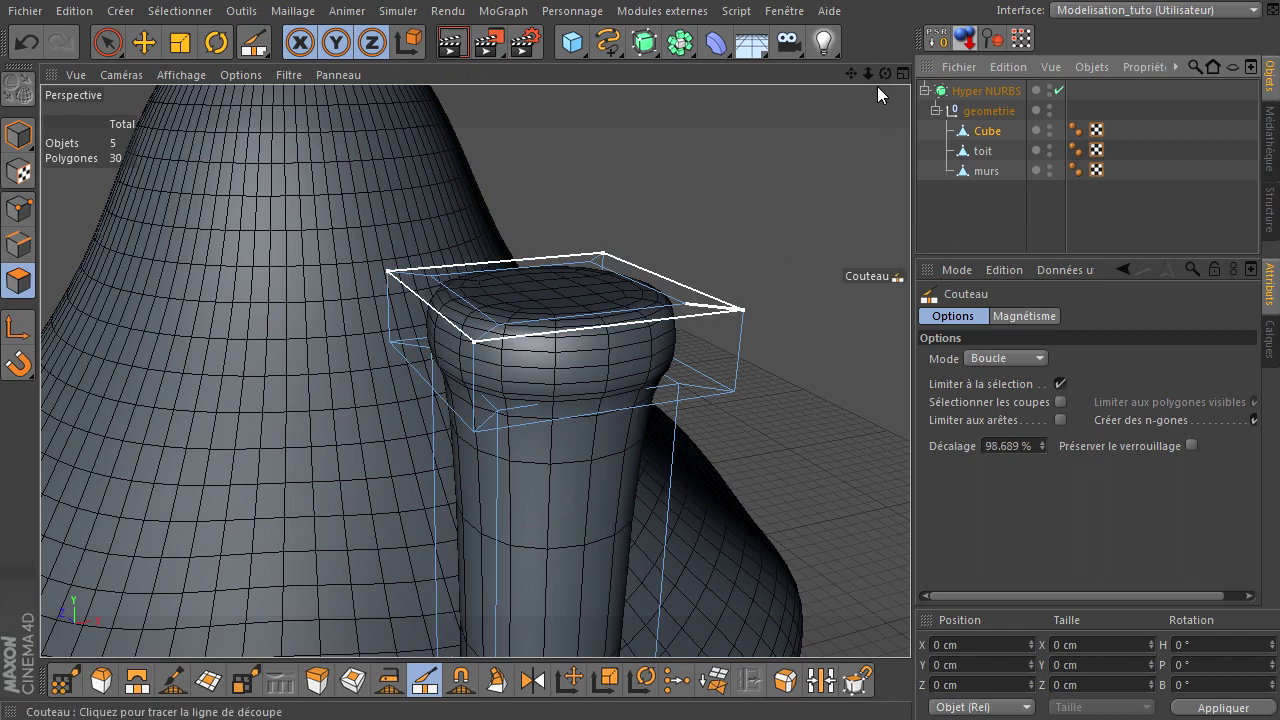
# - Cut two edge loops around the chimney cap and one at the column top
pyautogui.moveTo(885, 74)
pyautogui.mouseDown()
pyautogui.moveTo(915, 509)
pyautogui.moveTo(910, 490)
pyautogui.mouseUp()
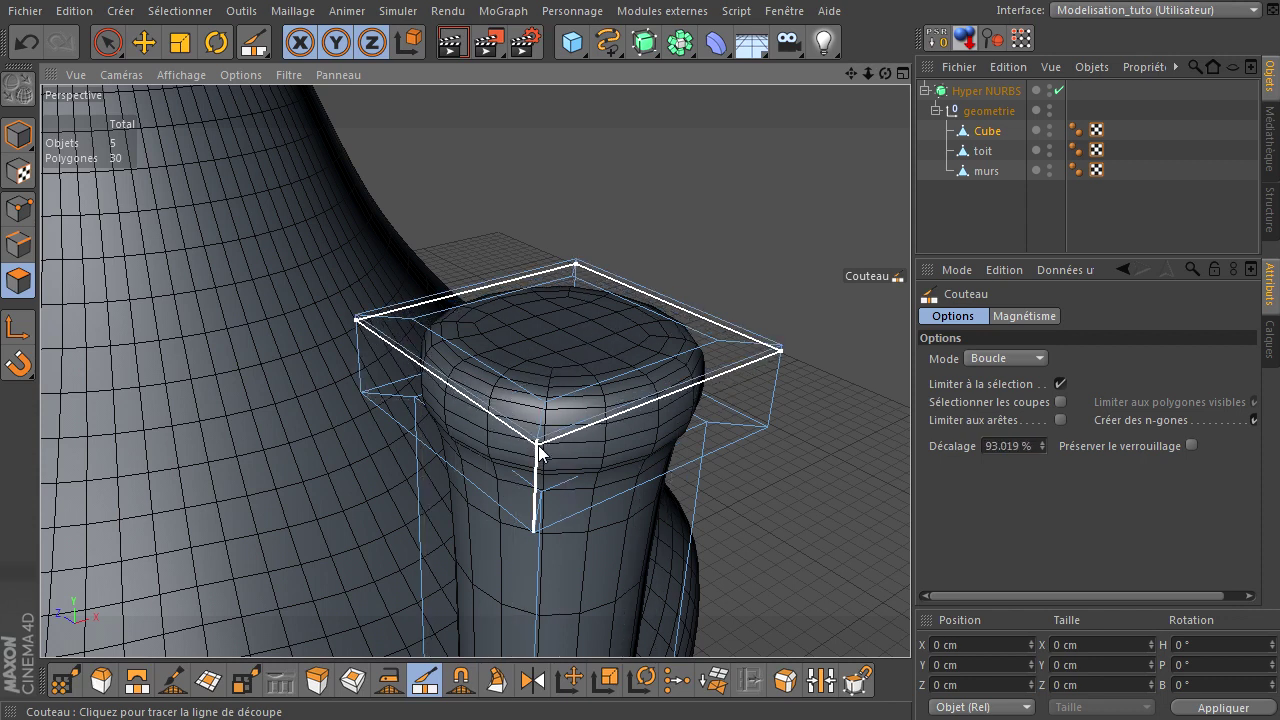
pyautogui.click(538, 455)
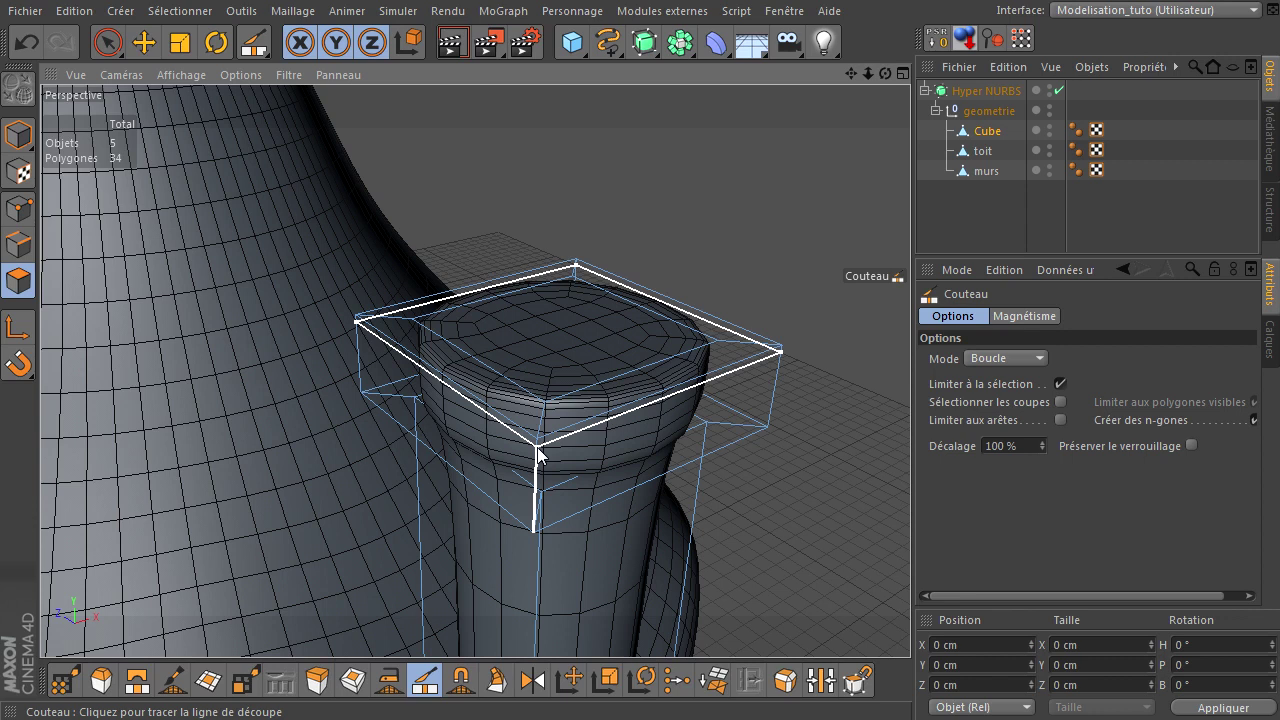
pyautogui.click(533, 528)
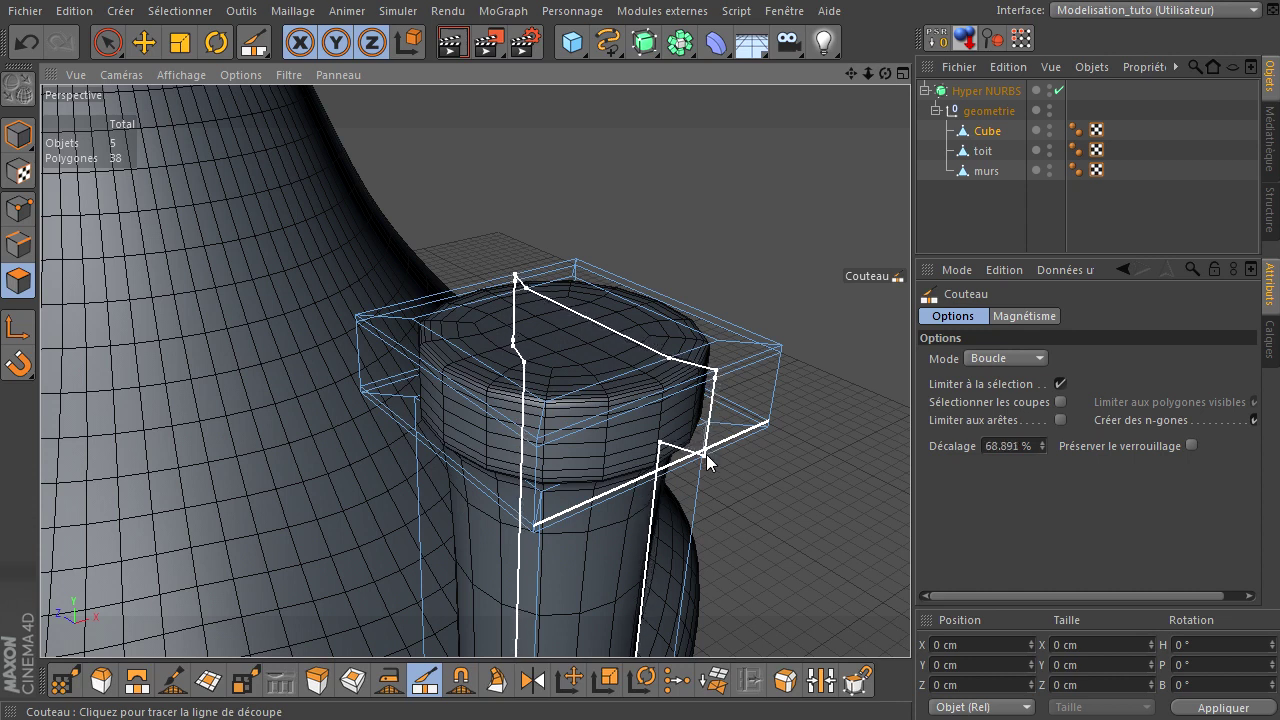
pyautogui.keyDown('alt'); pyautogui.moveTo(884, 89); pyautogui.dragTo(857, 114); pyautogui.keyUp('alt')
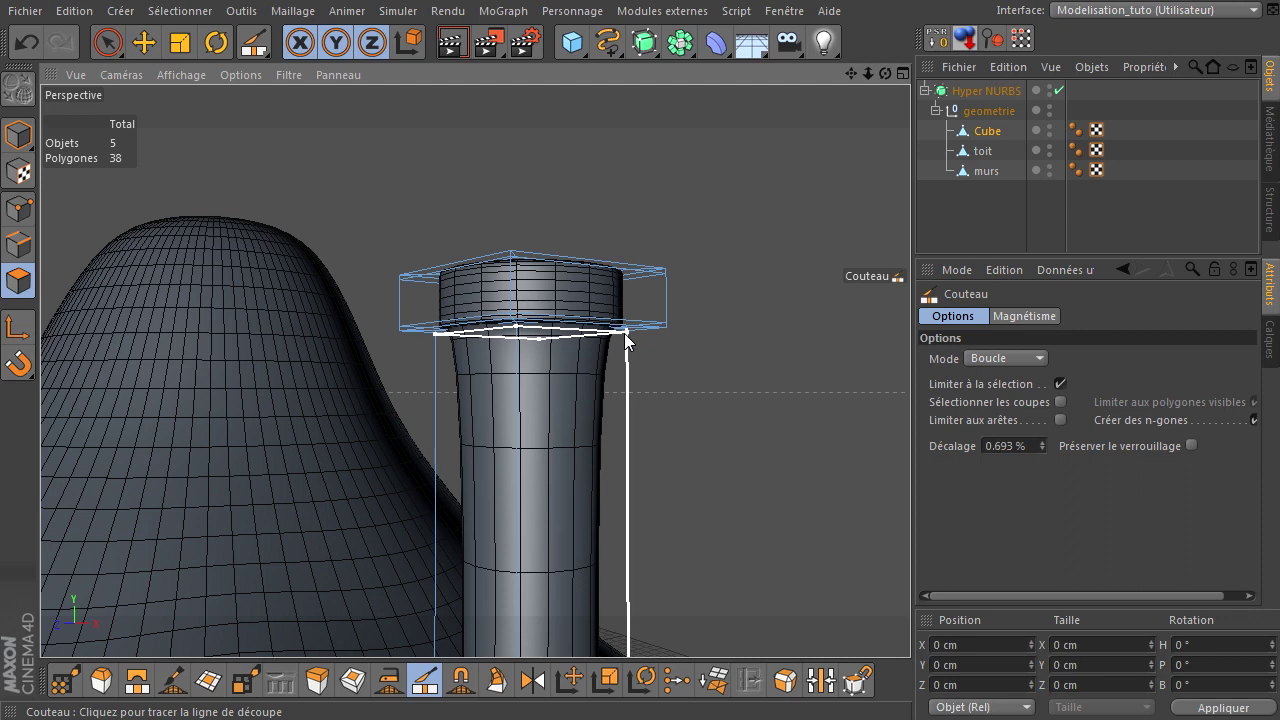
pyautogui.click(625, 343)
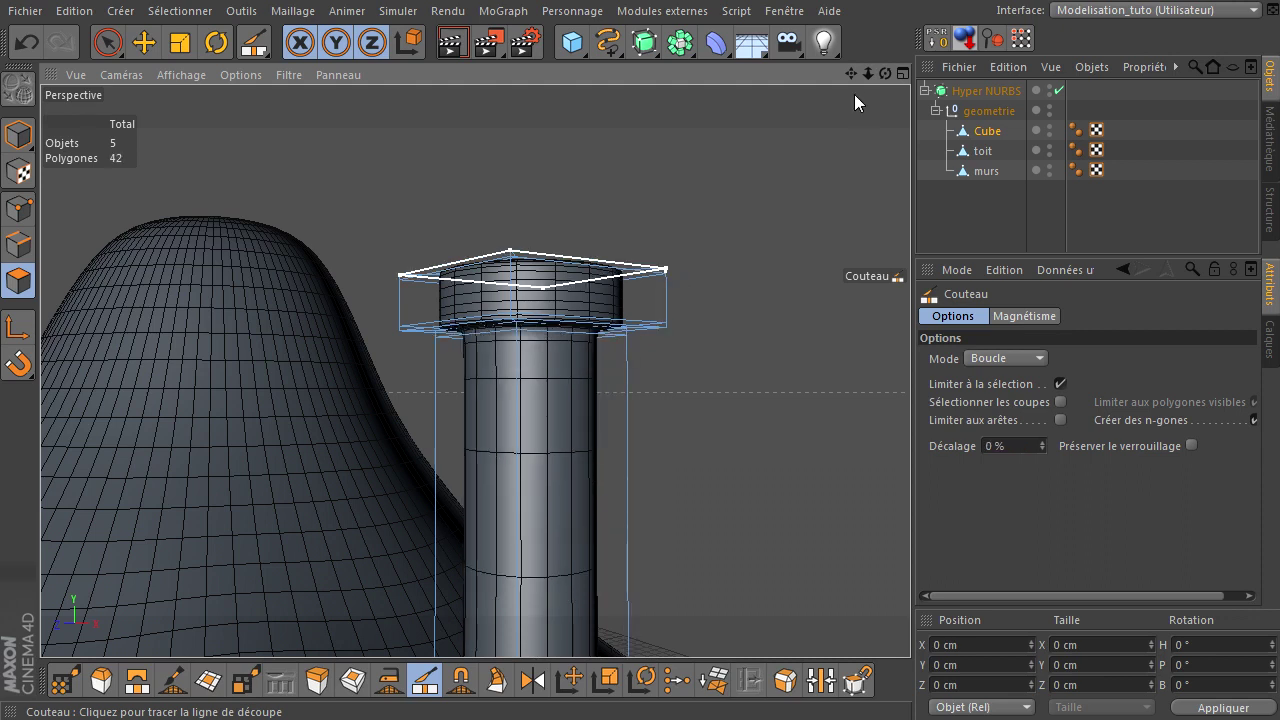
# - Cut four more loops across the cap, bringing the chimney to 138 polygons
pyautogui.keyDown('alt'); pyautogui.moveTo(911, 474); pyautogui.dragTo(910, 490); pyautogui.keyUp('alt')
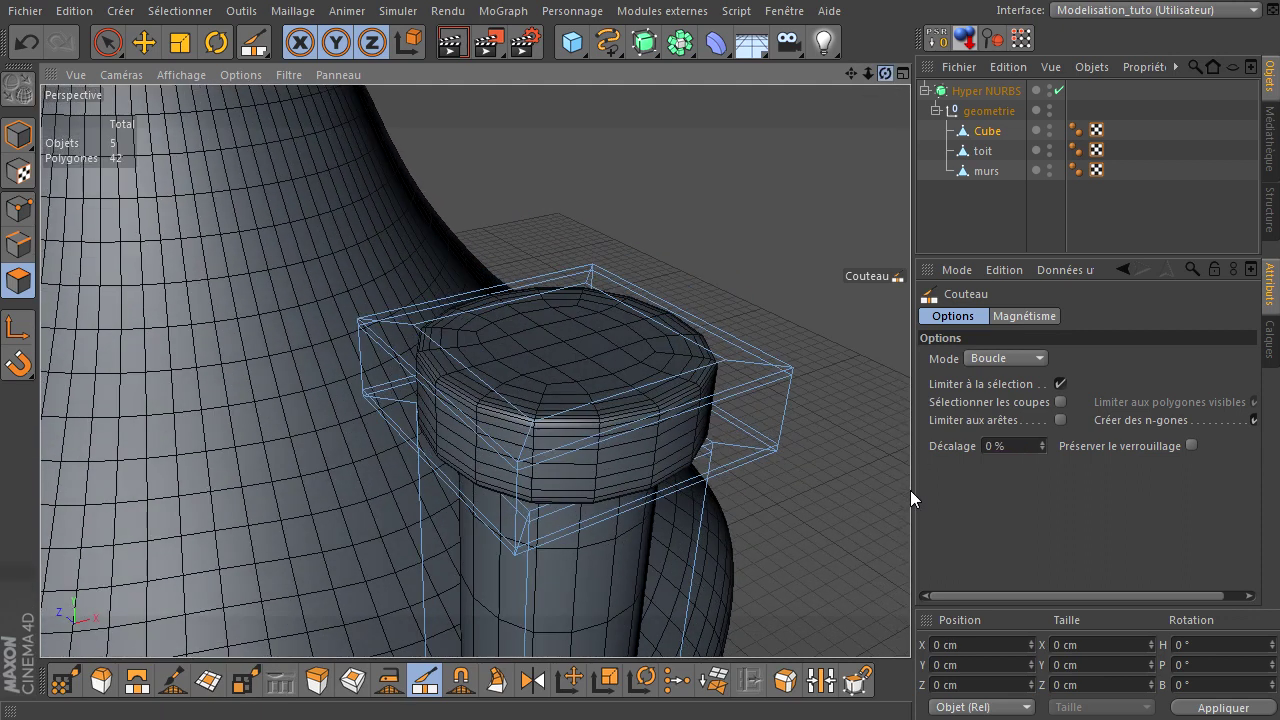
pyautogui.click(526, 463)
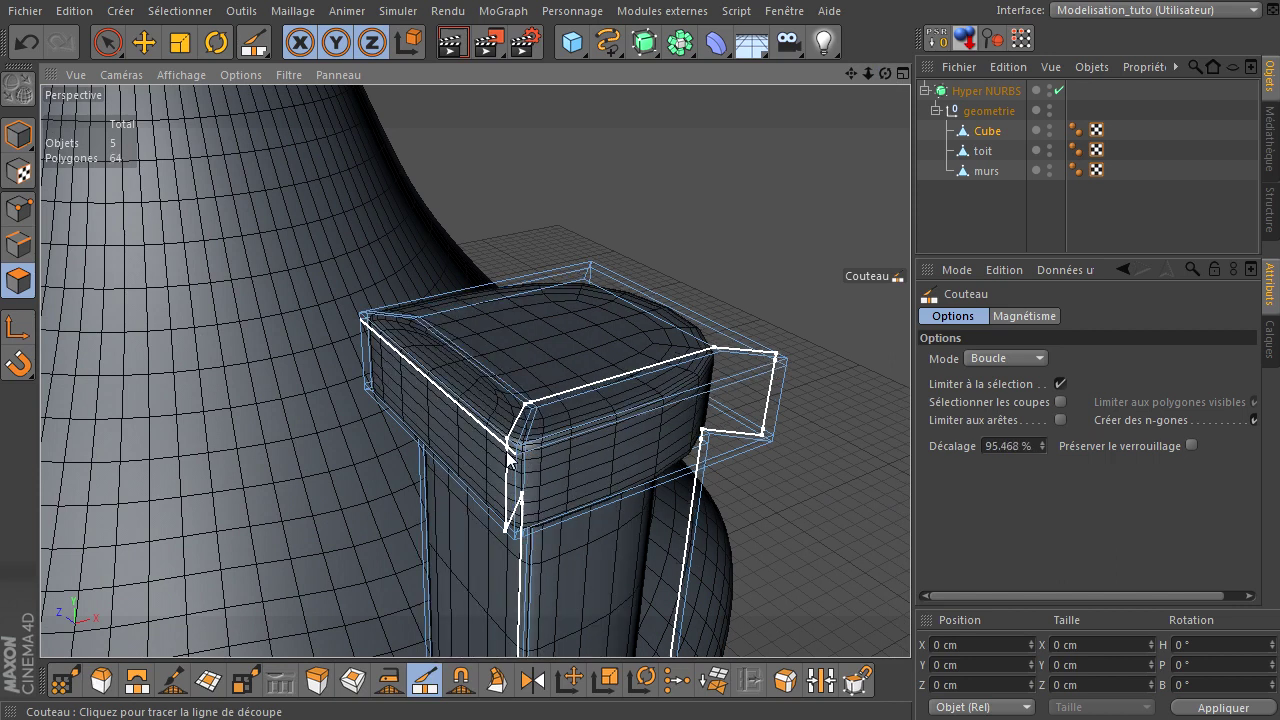
pyautogui.click(509, 458)
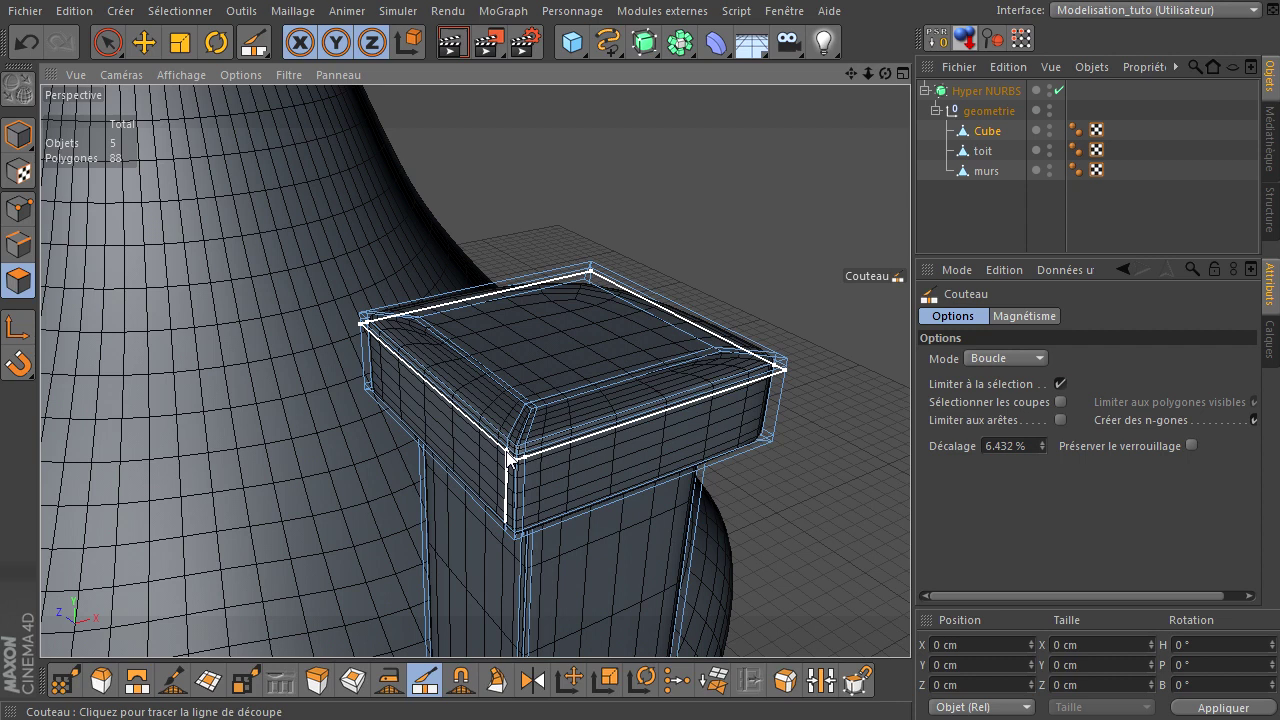
pyautogui.click(367, 325)
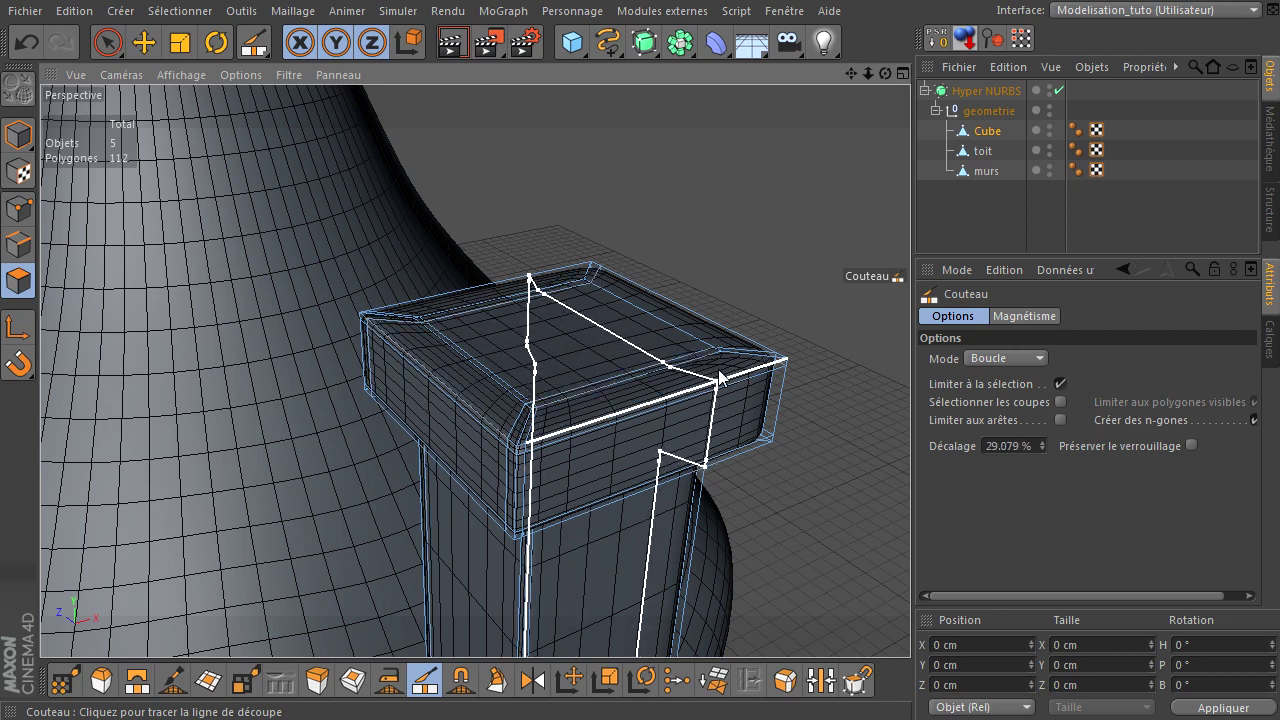
pyautogui.click(780, 372)
pyautogui.scroll(-4, 728, 352)
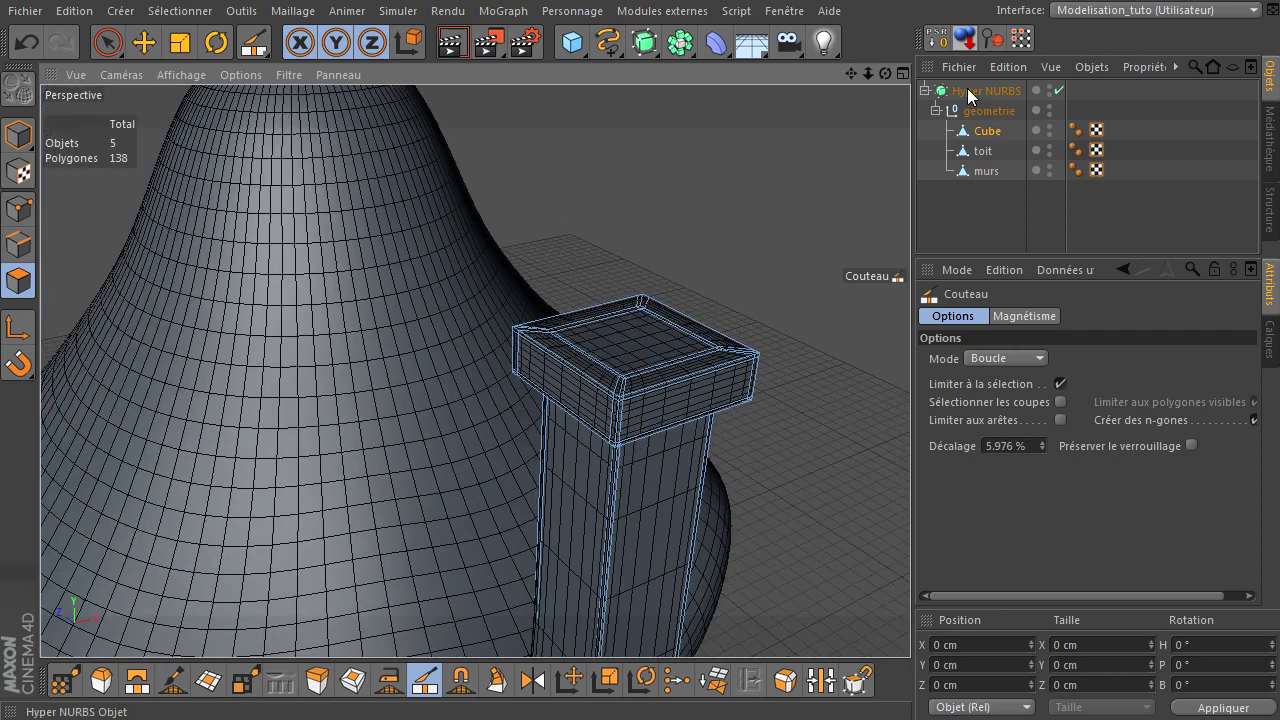
# - Deselect the chimney, return to Model mode and zoom out to the whole house
pyautogui.moveTo(885, 73); pyautogui.dragTo(913, 482)
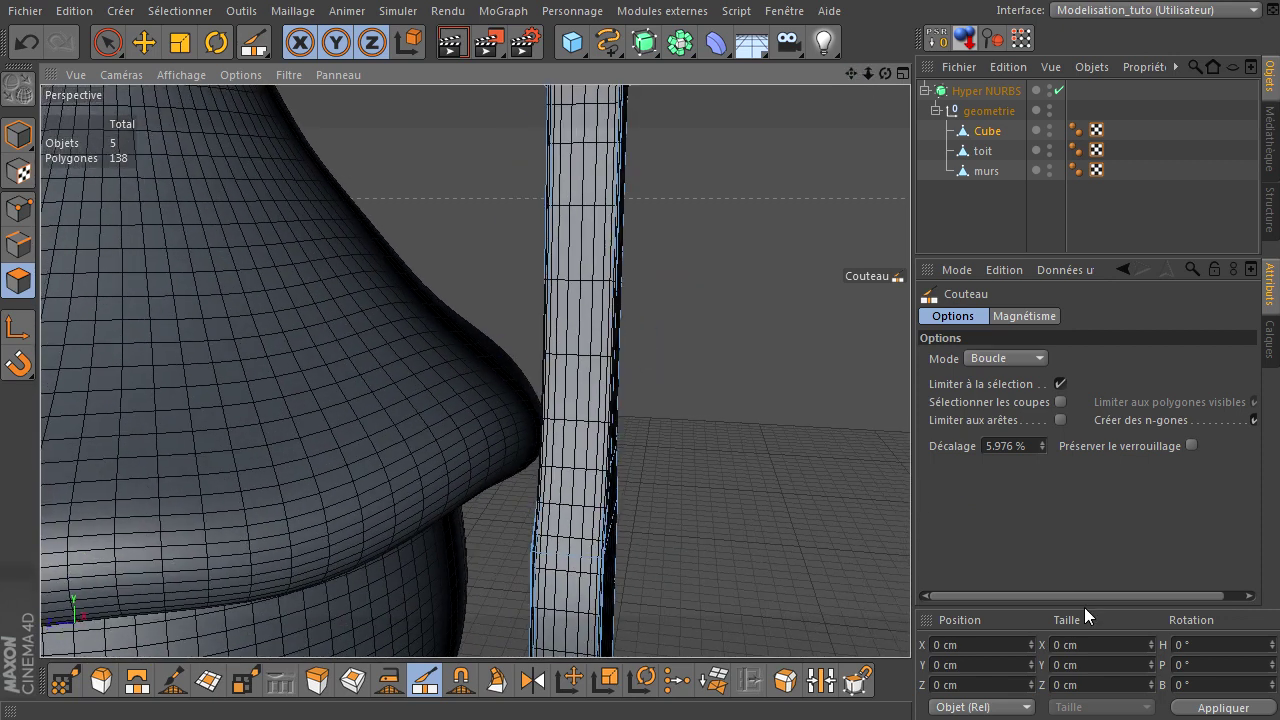
pyautogui.click(1005, 217)
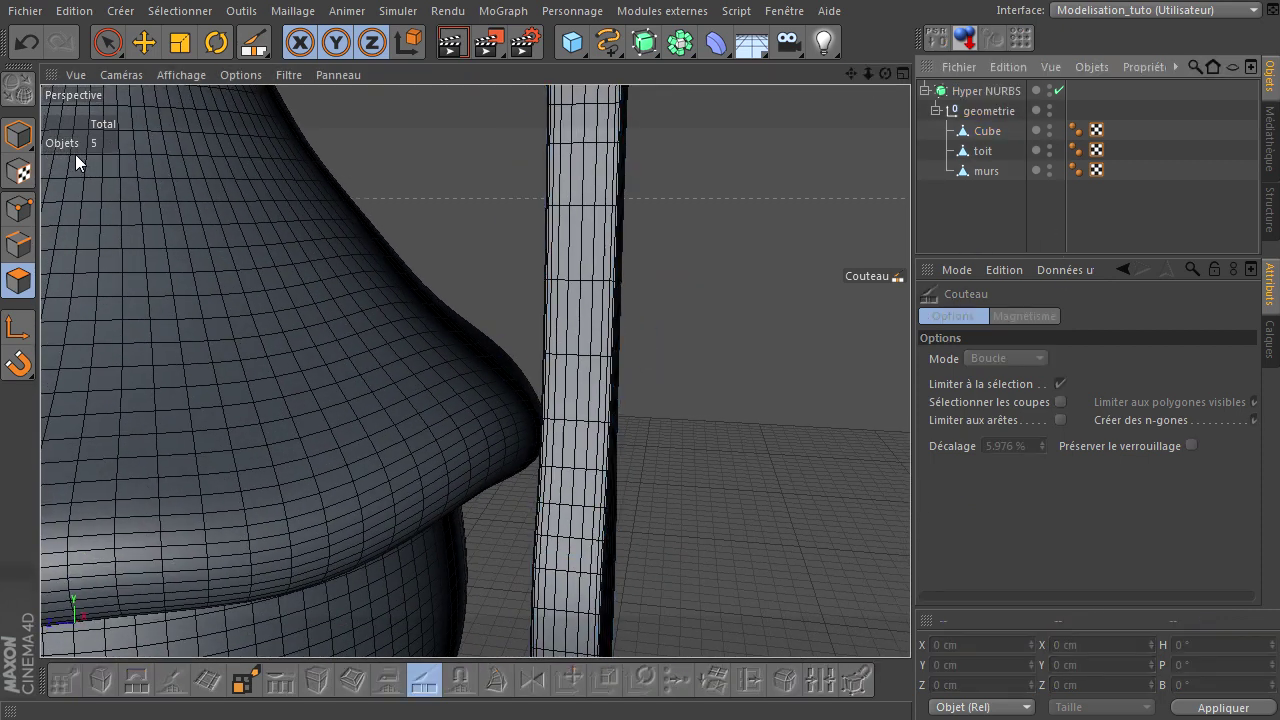
pyautogui.click(18, 135)
pyautogui.moveTo(885, 73); pyautogui.dragTo(902, 488)
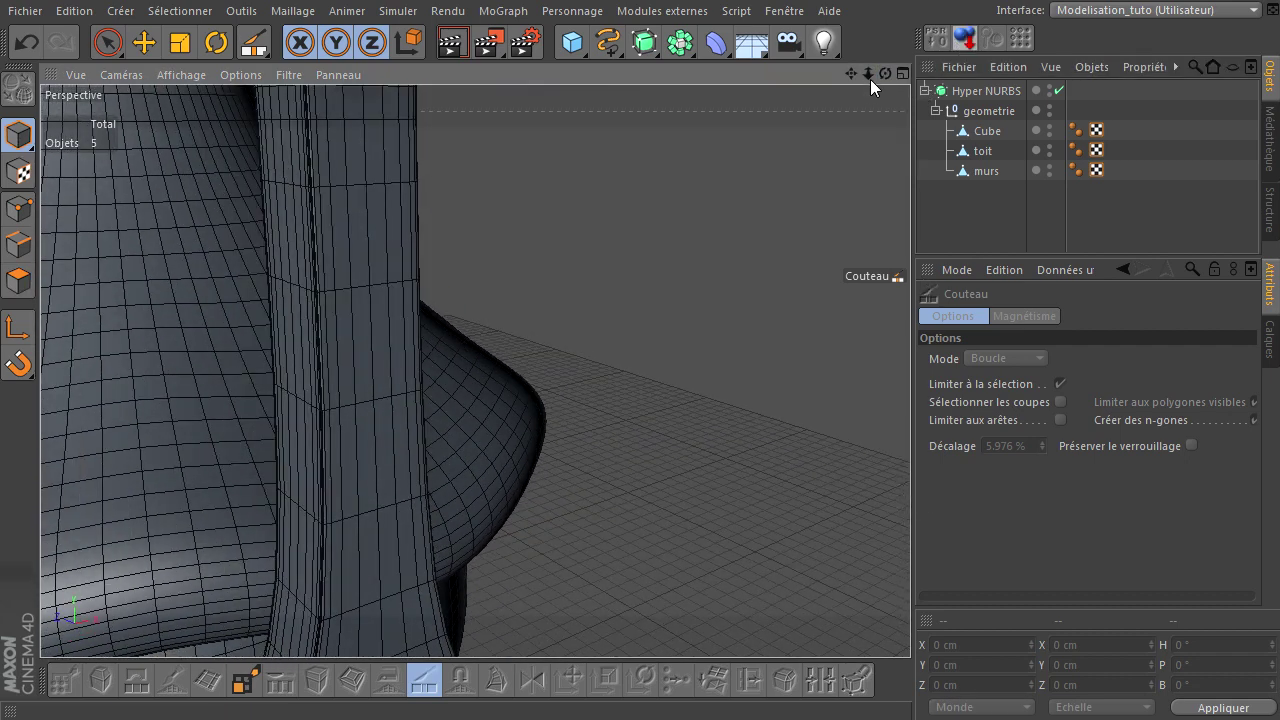
pyautogui.moveTo(870, 79); pyautogui.dragTo(910, 490)
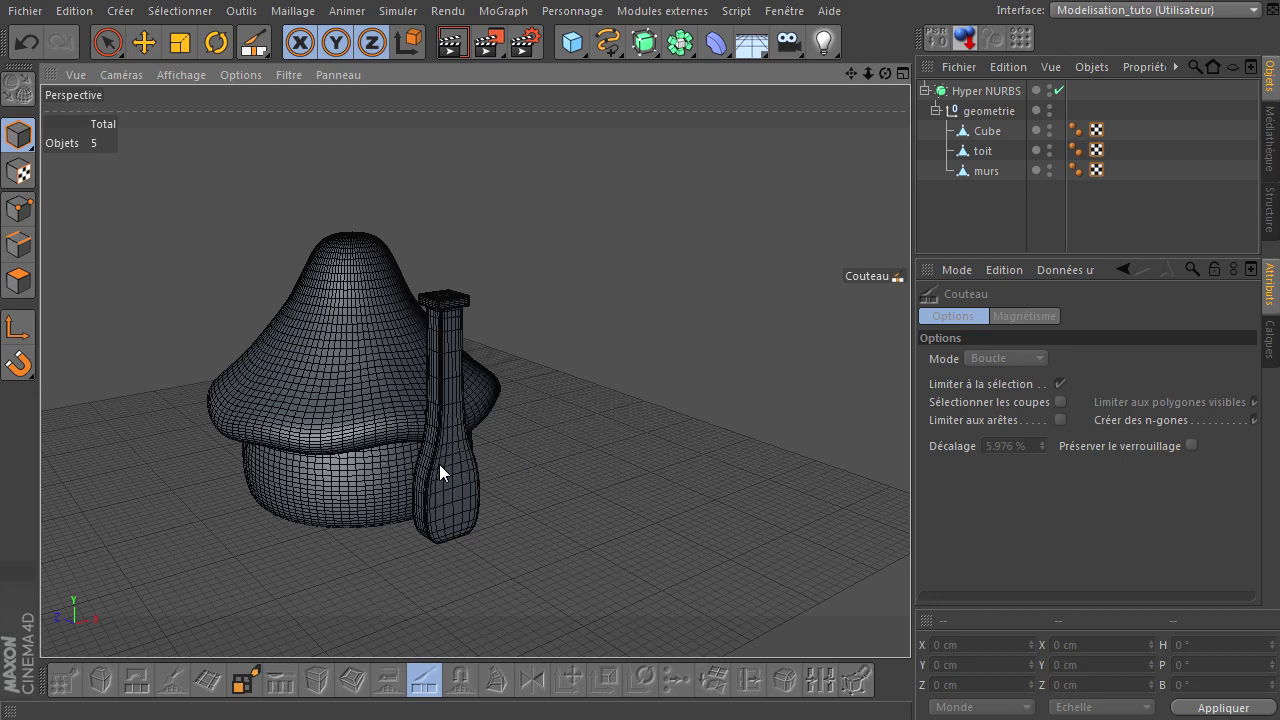
# - Switch the viewport display to Iso-lignes and select the Cube object
pyautogui.click(198, 81)
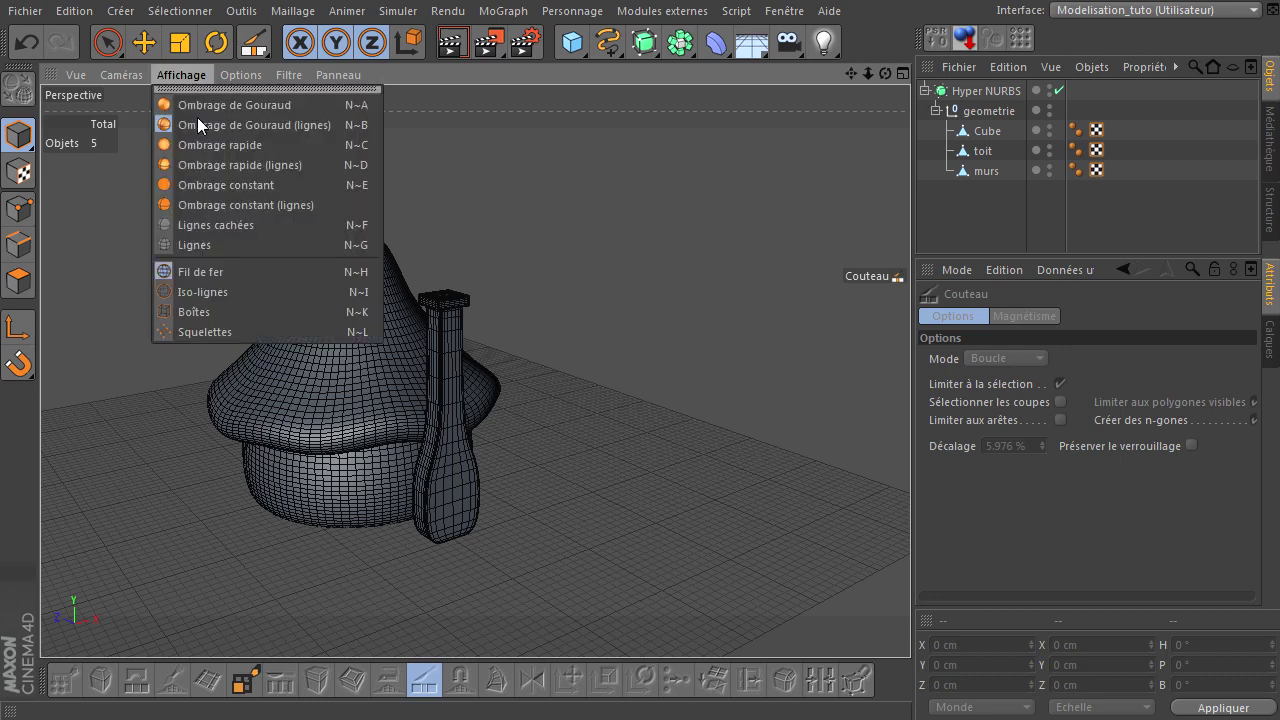
pyautogui.click(195, 291)
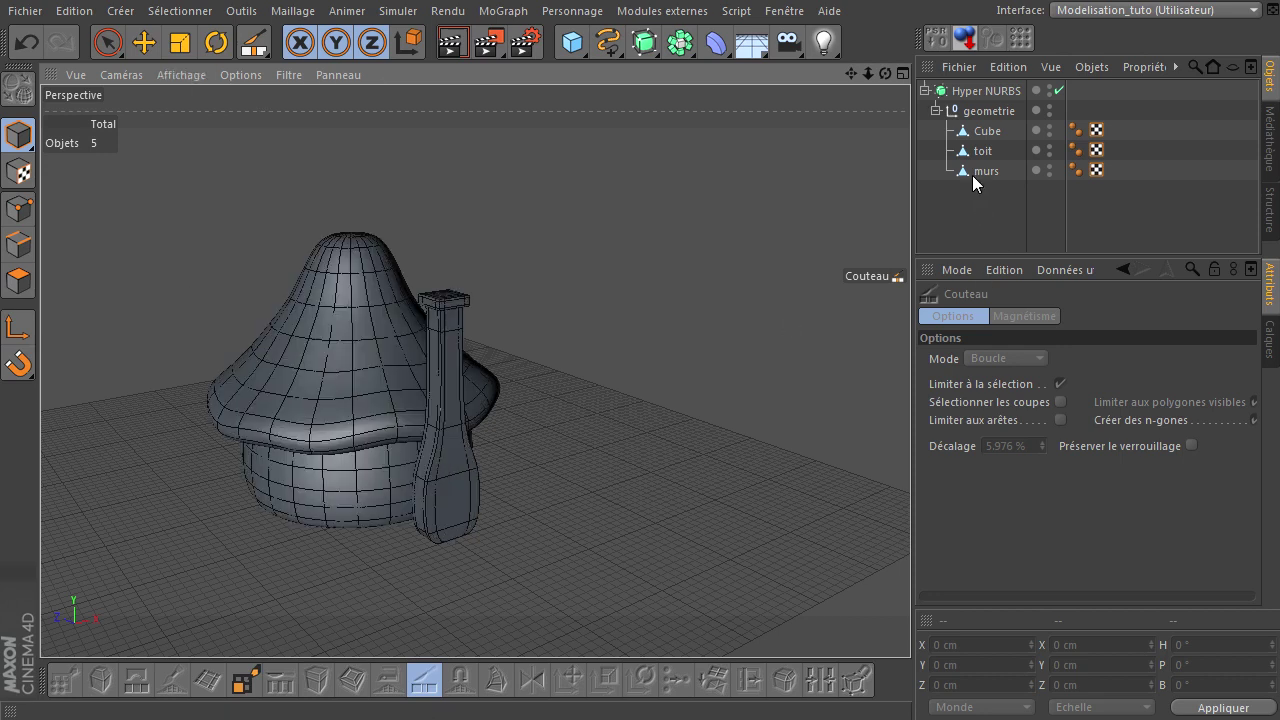
pyautogui.click(991, 134)
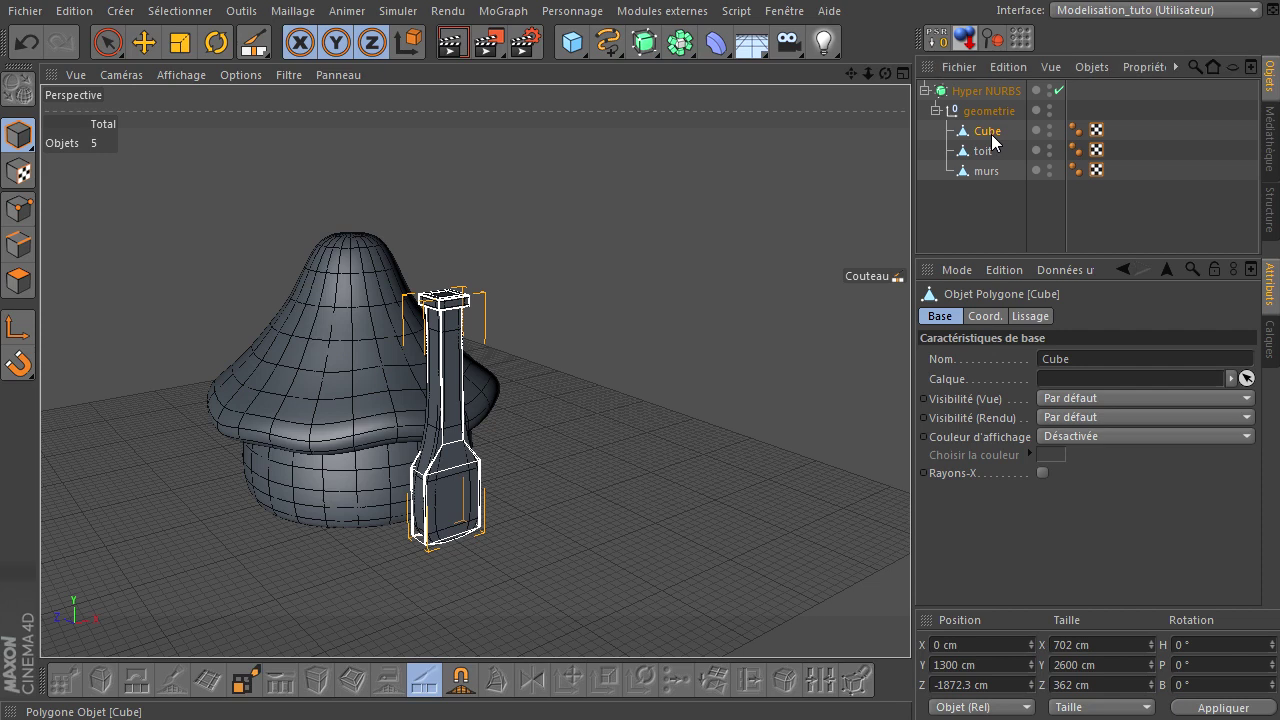
# - Rename the Cube object to 'cheminee'
pyautogui.doubleClick(991, 134)
pyautogui.write('cheminee')
pyautogui.press('Return')
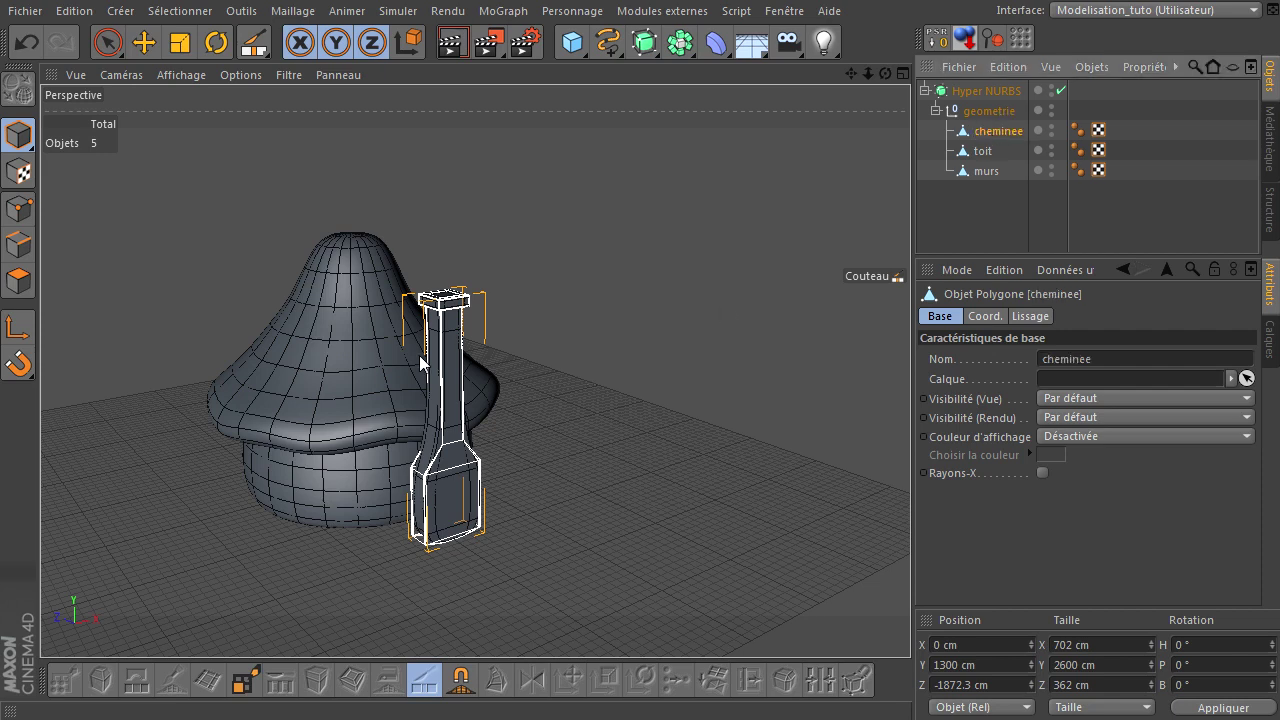
# - Move the chimney back along Z so it rises out of the roof
pyautogui.scroll(2, 384, 385)
pyautogui.click(144, 42)
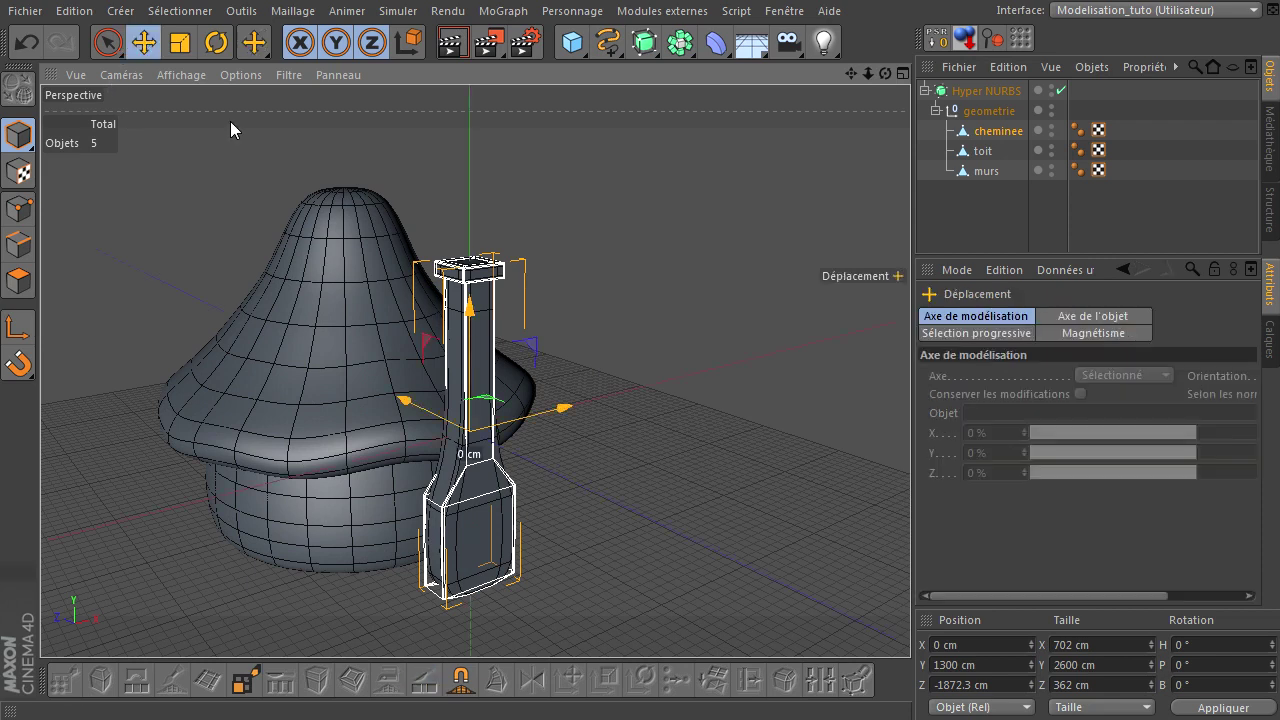
pyautogui.moveTo(422, 420); pyautogui.dragTo(367, 418)
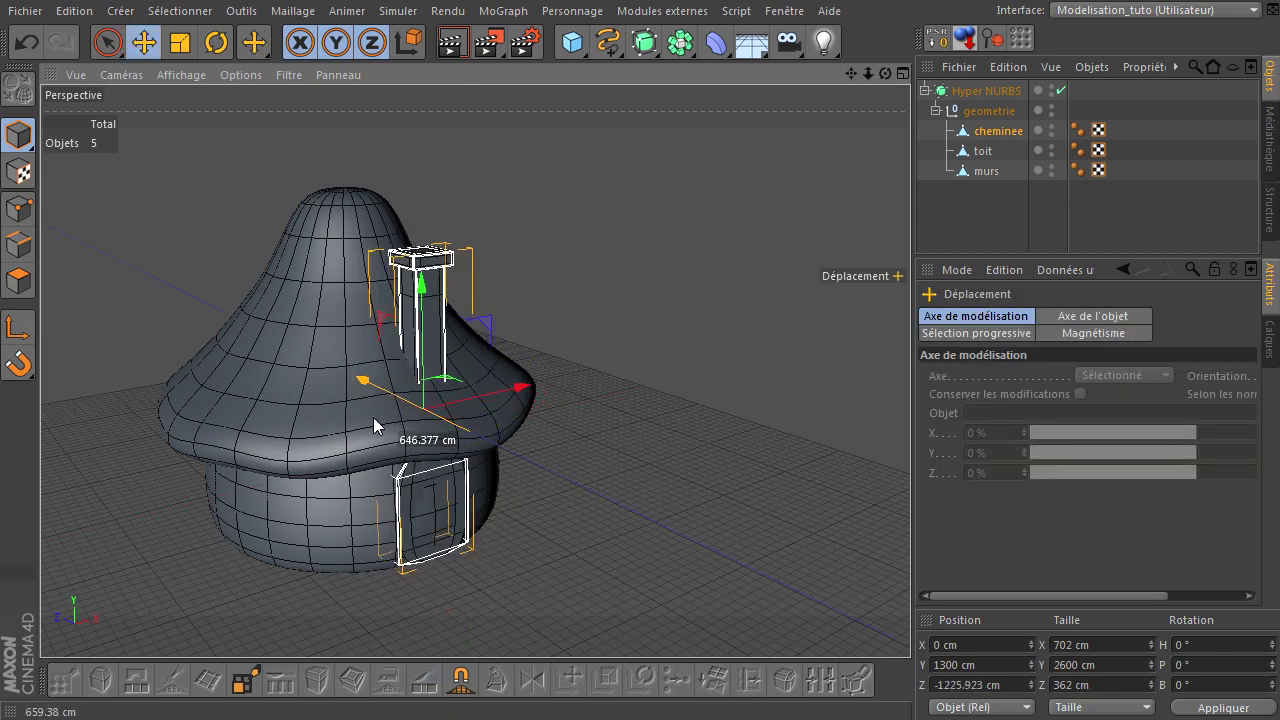
pyautogui.moveTo(367, 417); pyautogui.dragTo(376, 417)
pyautogui.scroll(2, 390, 520)
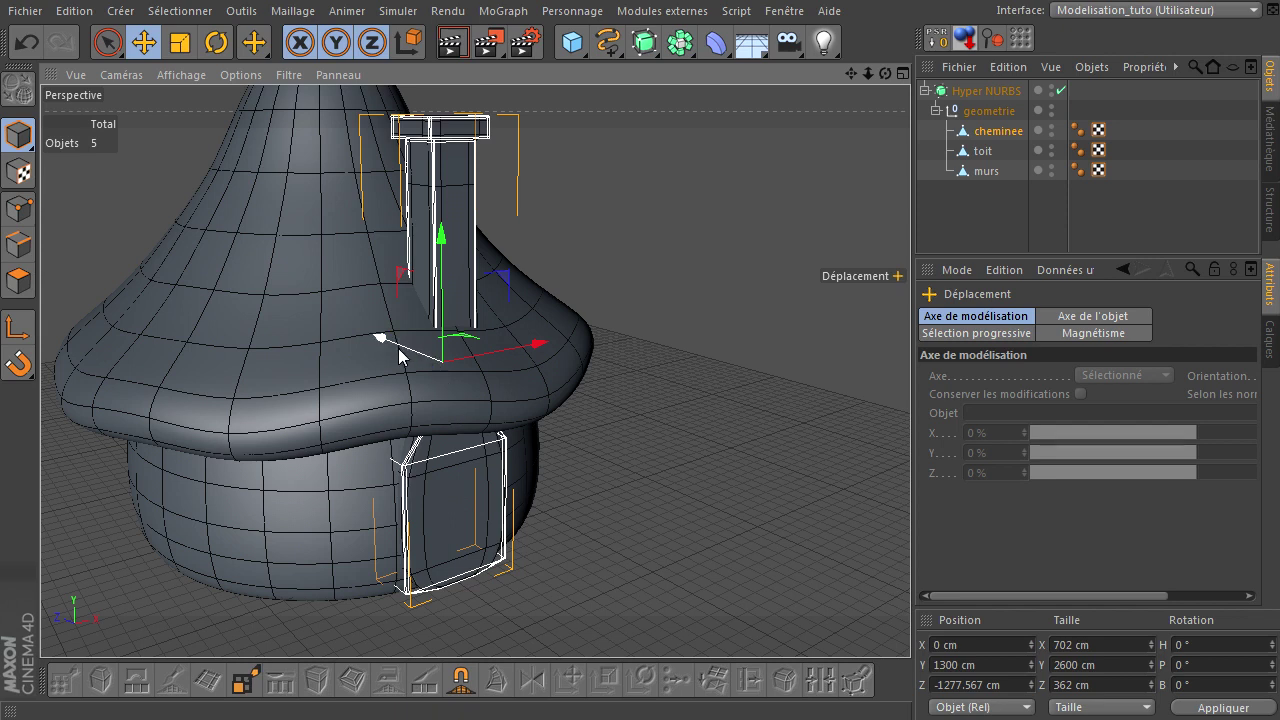
pyautogui.moveTo(400, 357); pyautogui.dragTo(440, 441)
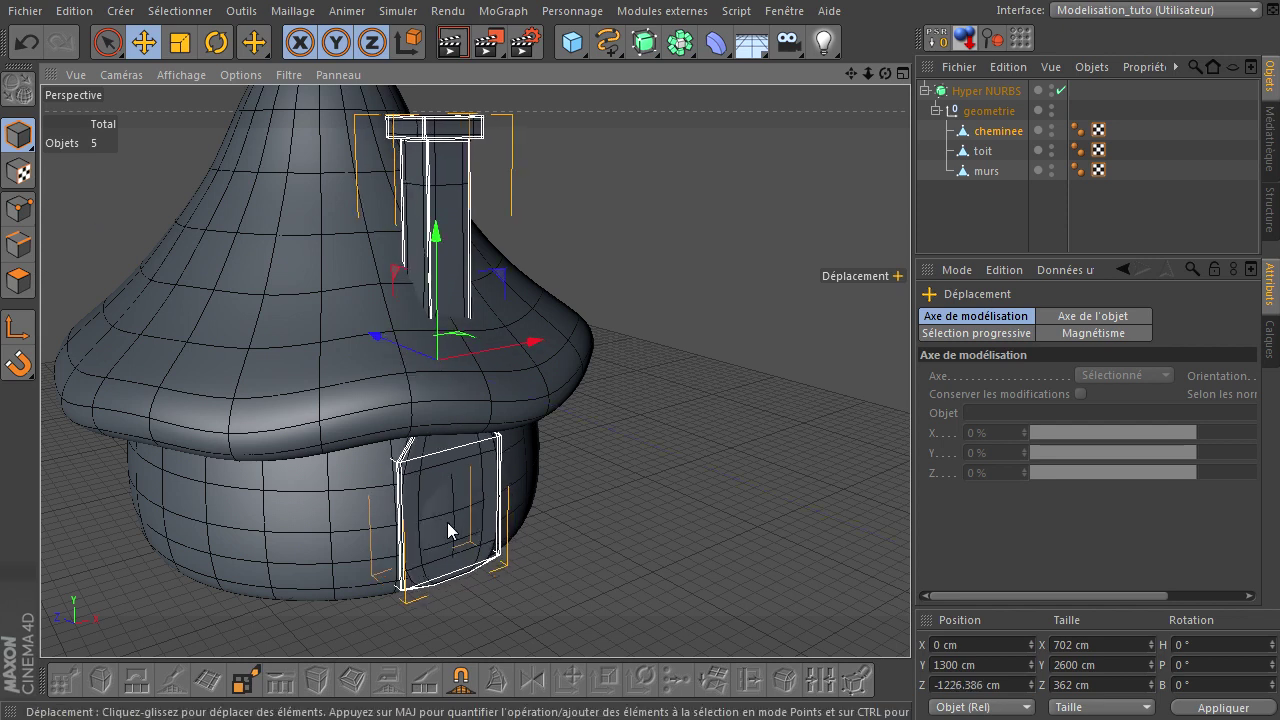
pyautogui.moveTo(403, 358); pyautogui.dragTo(410, 358)
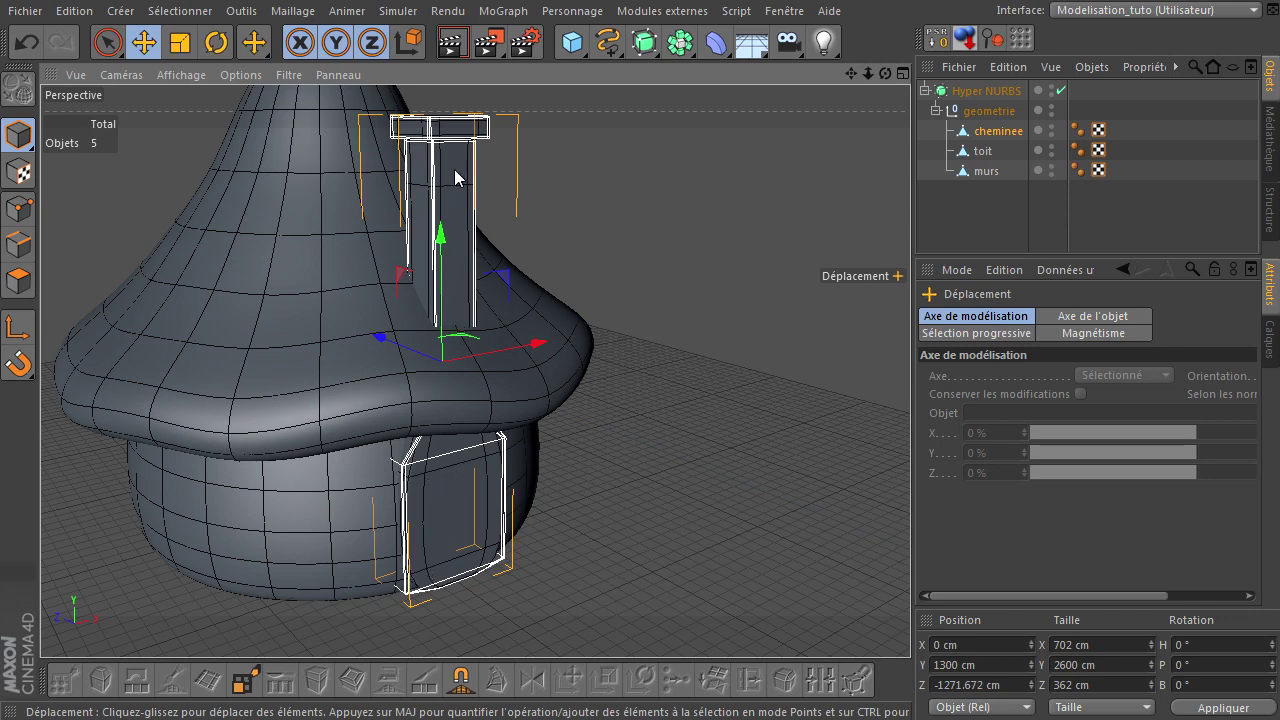
# - Deselect the chimney and orbit to a frontal view of the house
pyautogui.click(666, 204)
pyautogui.moveTo(885, 74)
pyautogui.mouseDown()
pyautogui.moveTo(827, 514)
pyautogui.moveTo(918, 485)
pyautogui.moveTo(883, 80)
pyautogui.moveTo(908, 493)
pyautogui.moveTo(923, 486)
pyautogui.moveTo(912, 490)
pyautogui.mouseUp()
pyautogui.moveTo(885, 73); pyautogui.dragTo(911, 485)
pyautogui.moveTo(887, 76); pyautogui.dragTo(910, 490)
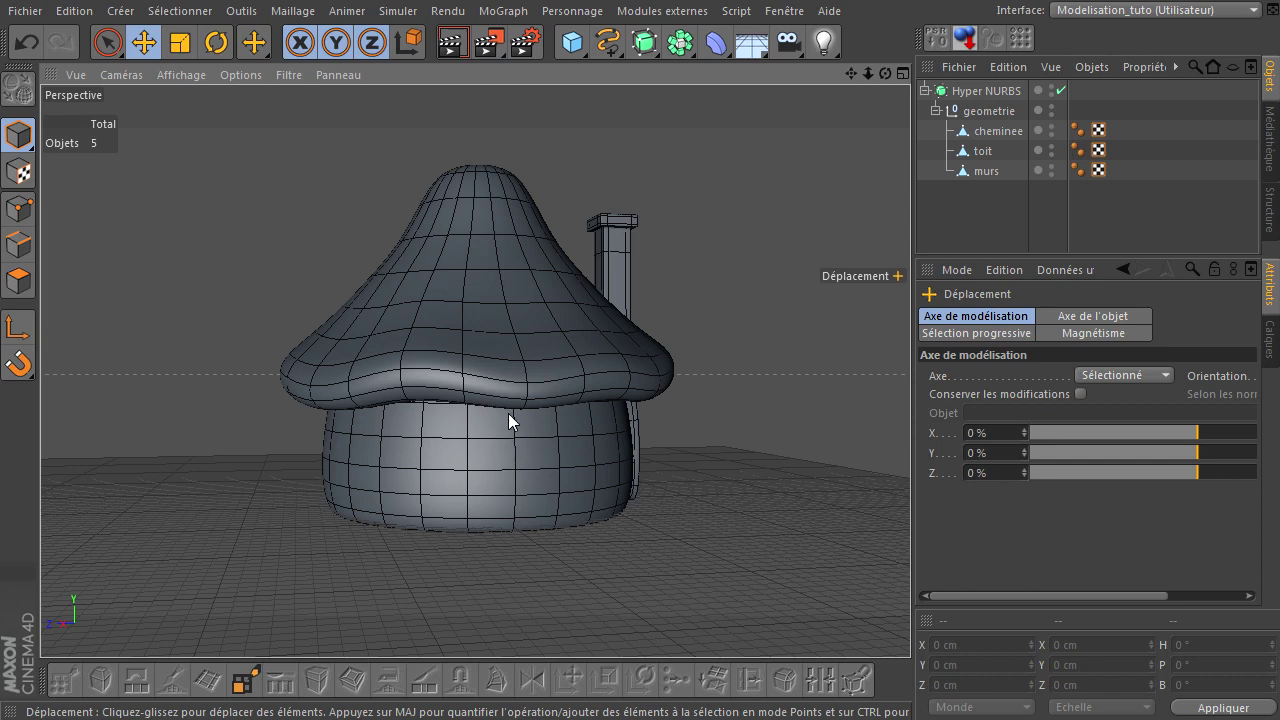
pyautogui.click(985, 172)
pyautogui.moveTo(513, 495); pyautogui.dragTo(513, 495)
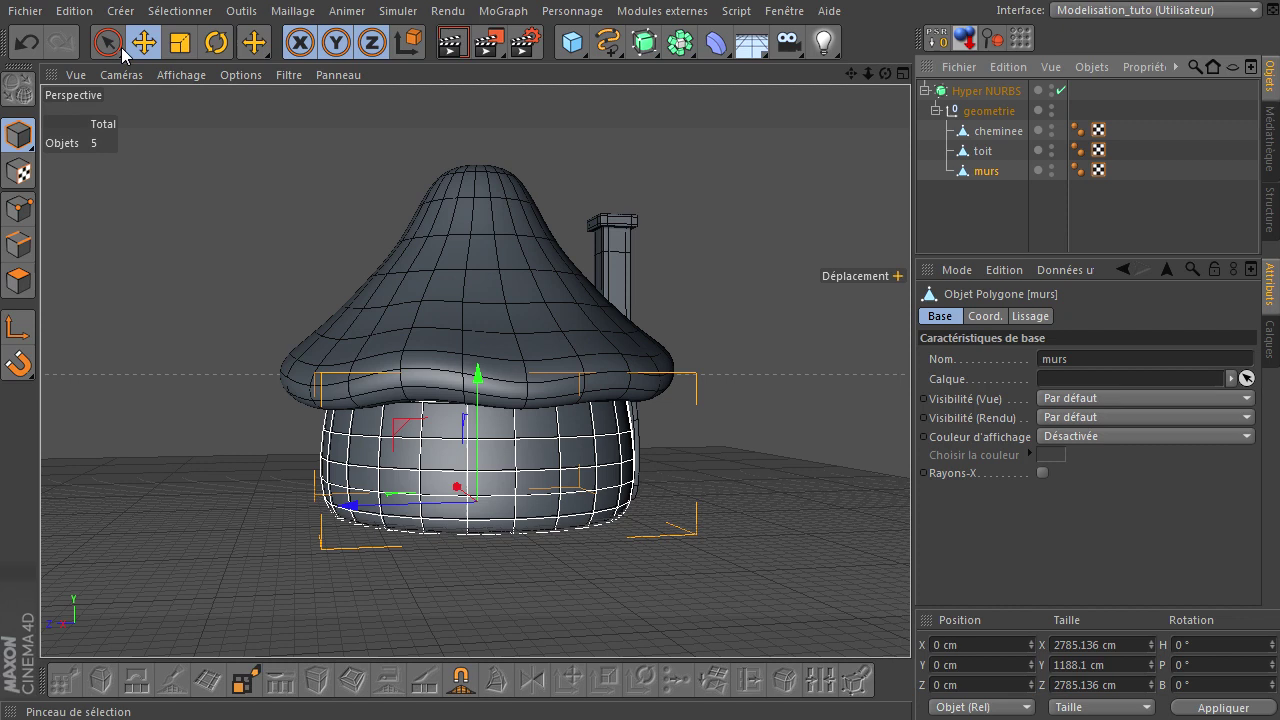
pyautogui.click(18, 281)
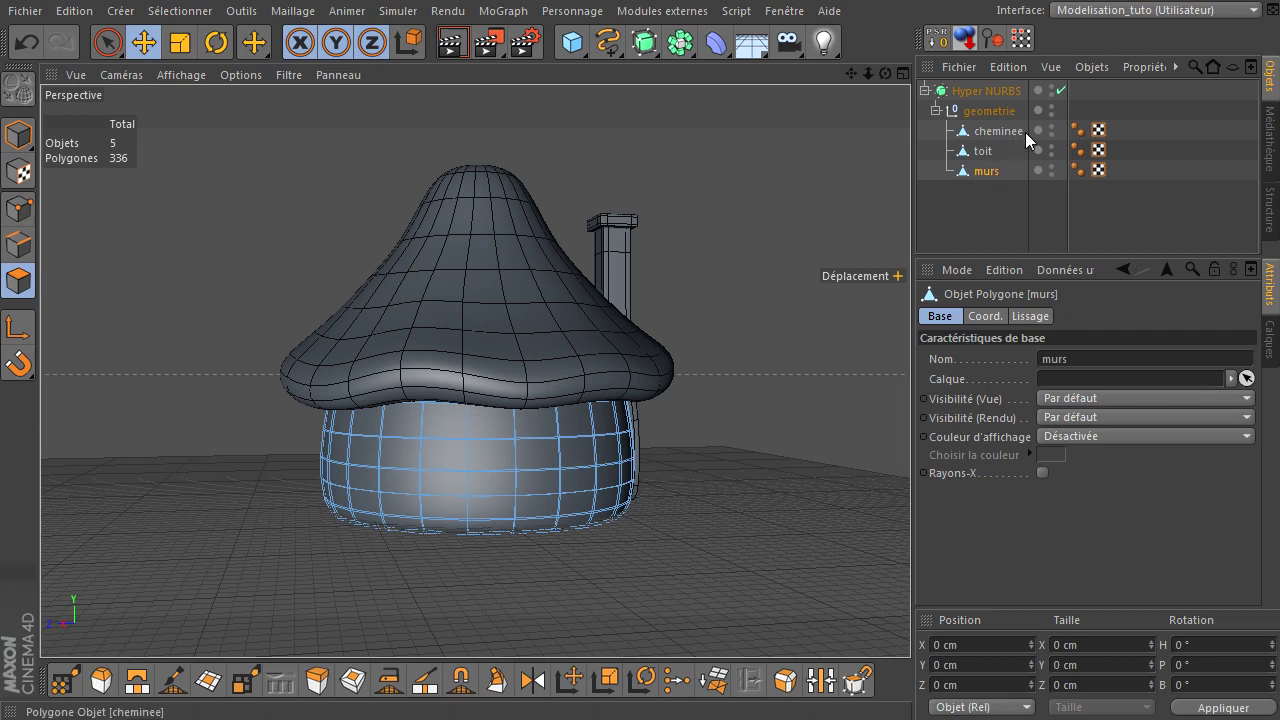
pyautogui.click(1061, 90)
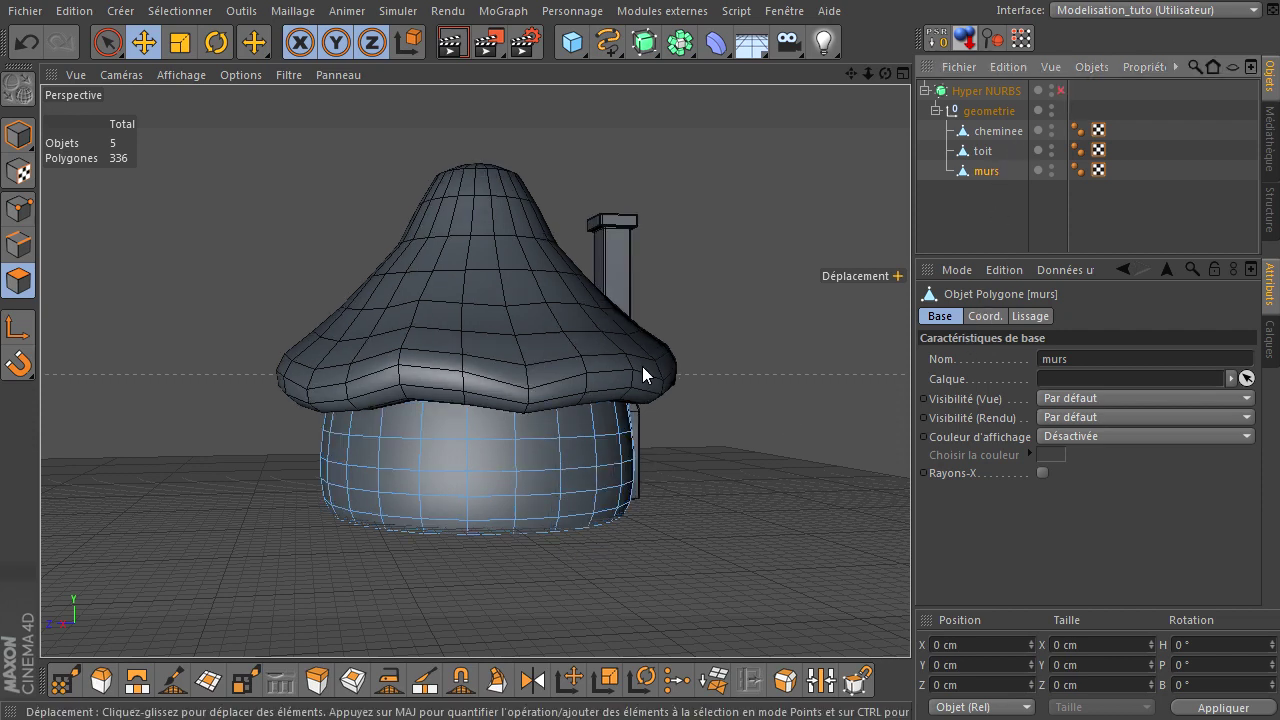
pyautogui.click(1053, 148)
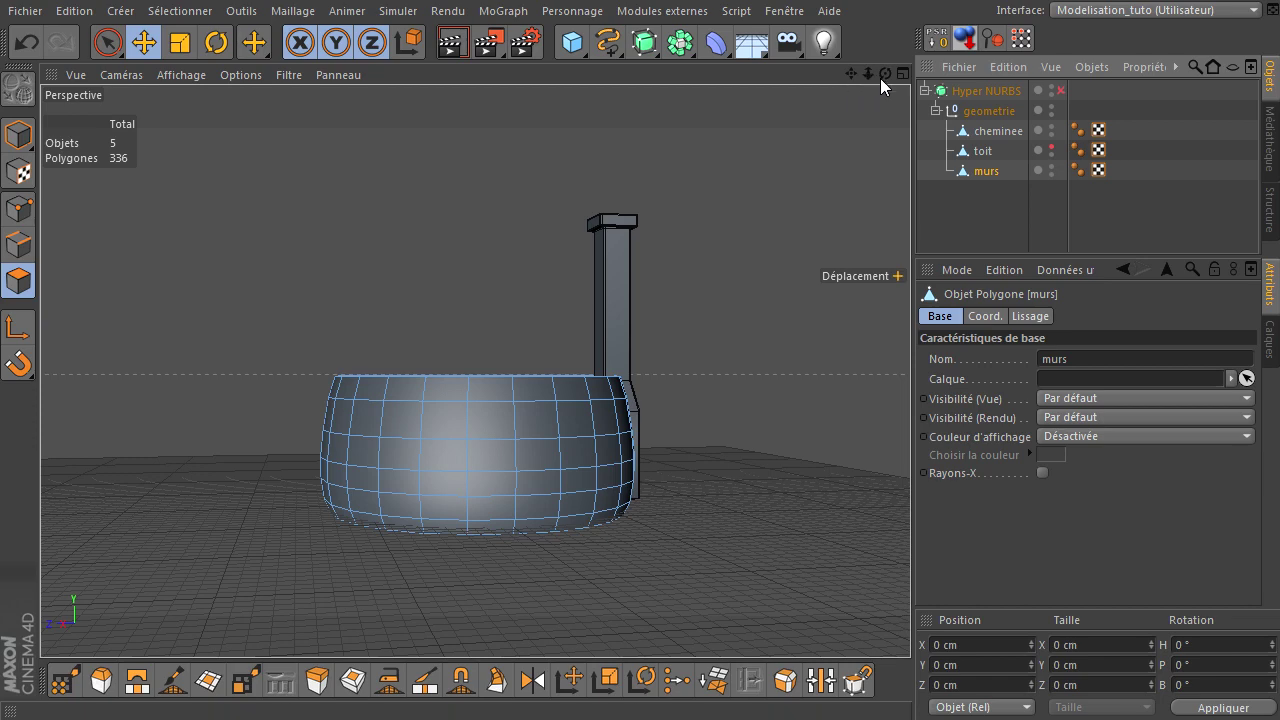
pyautogui.moveTo(884, 74); pyautogui.dragTo(925, 491)
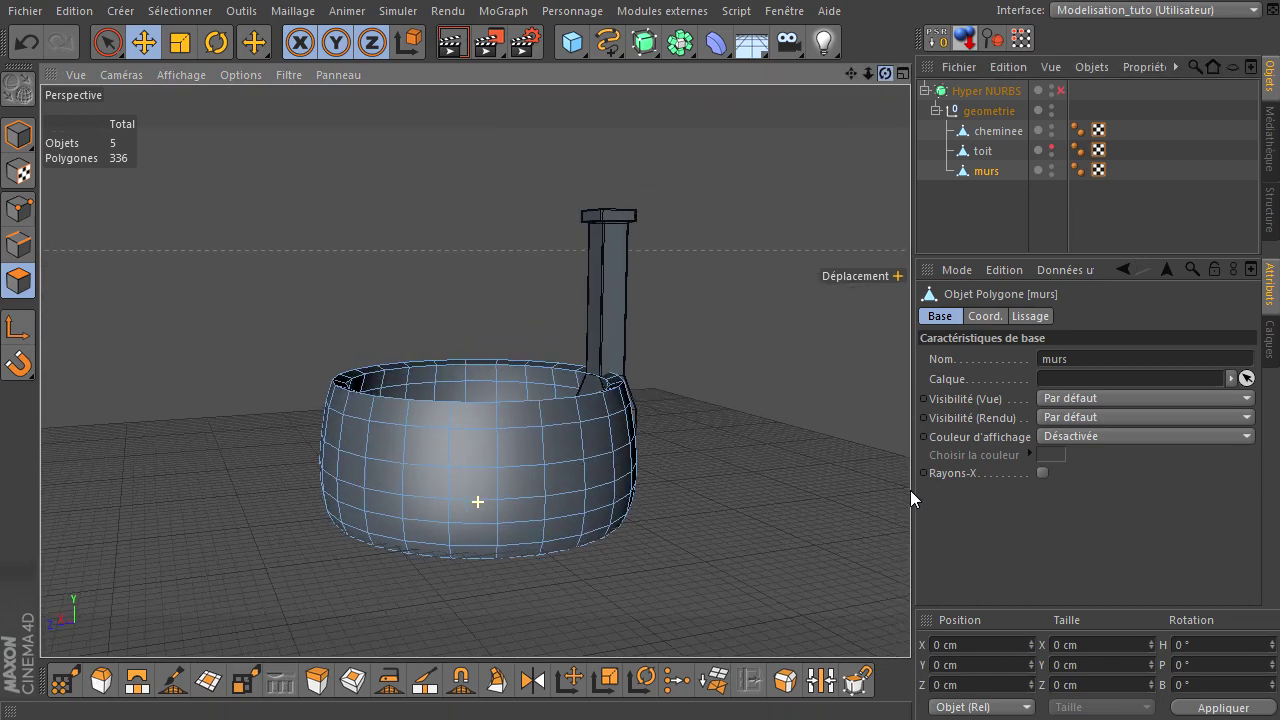
pyautogui.moveTo(924, 490)
pyautogui.mouseDown()
pyautogui.moveTo(882, 80)
pyautogui.moveTo(911, 497)
pyautogui.moveTo(491, 511)
pyautogui.mouseUp()
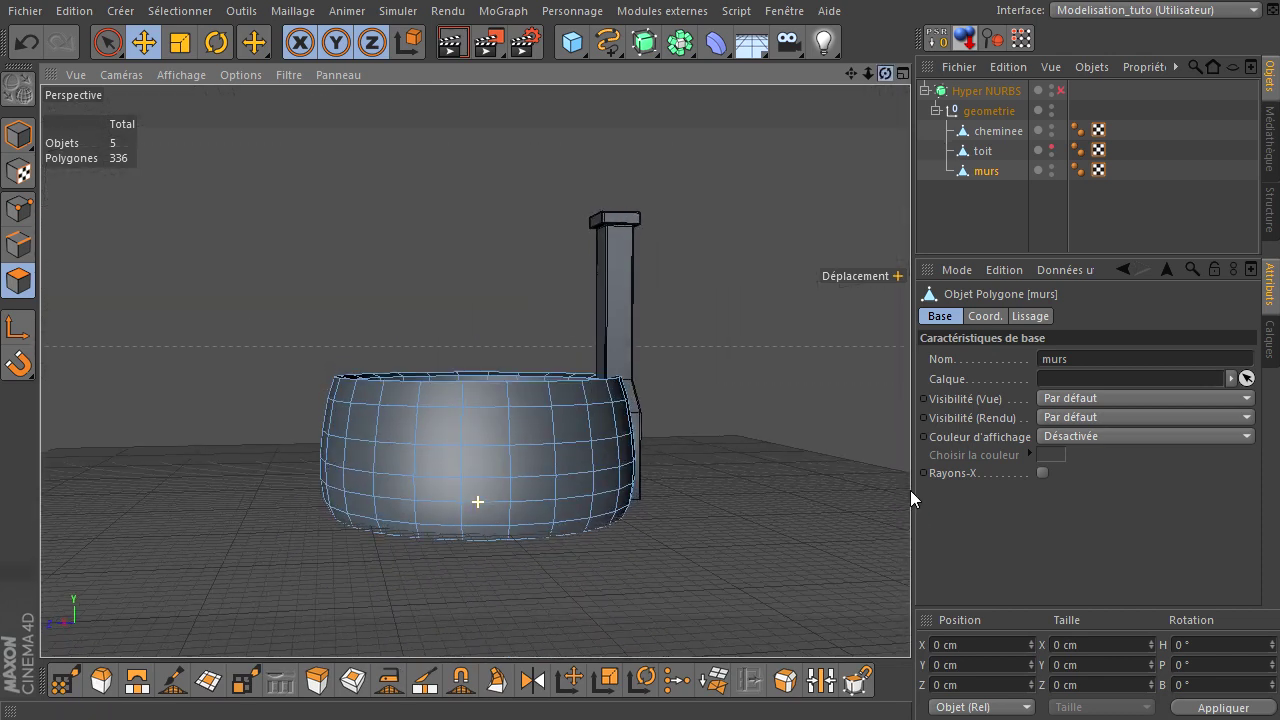
# - Select four wall polygons in front of the chimney and enable Rayons-X on the walls
pyautogui.click(511, 435)
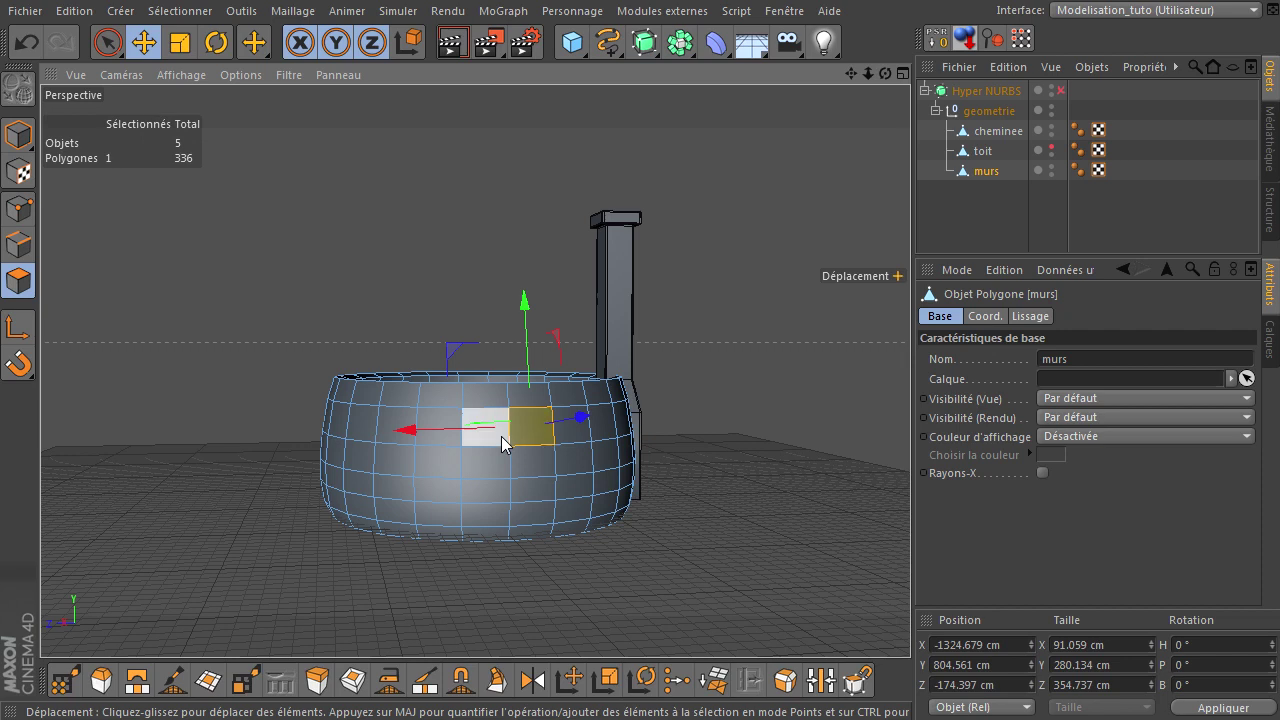
pyautogui.keyDown('shift'); pyautogui.click(492, 438); pyautogui.keyUp('shift')
pyautogui.keyDown('shift'); pyautogui.click(492, 465); pyautogui.keyUp('shift')
pyautogui.keyDown('shift'); pyautogui.click(520, 457); pyautogui.keyUp('shift')
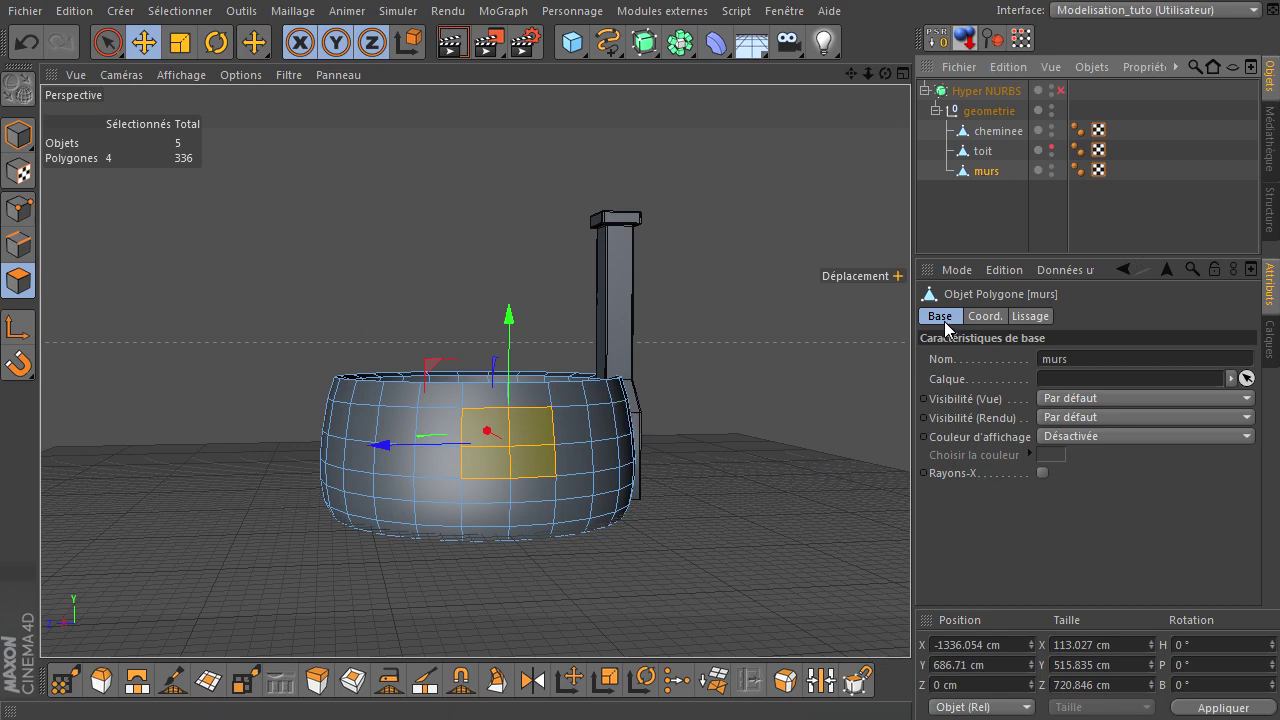
pyautogui.click(1041, 472)
pyautogui.scroll(3, 440, 466)
pyautogui.scroll(2, 440, 466)
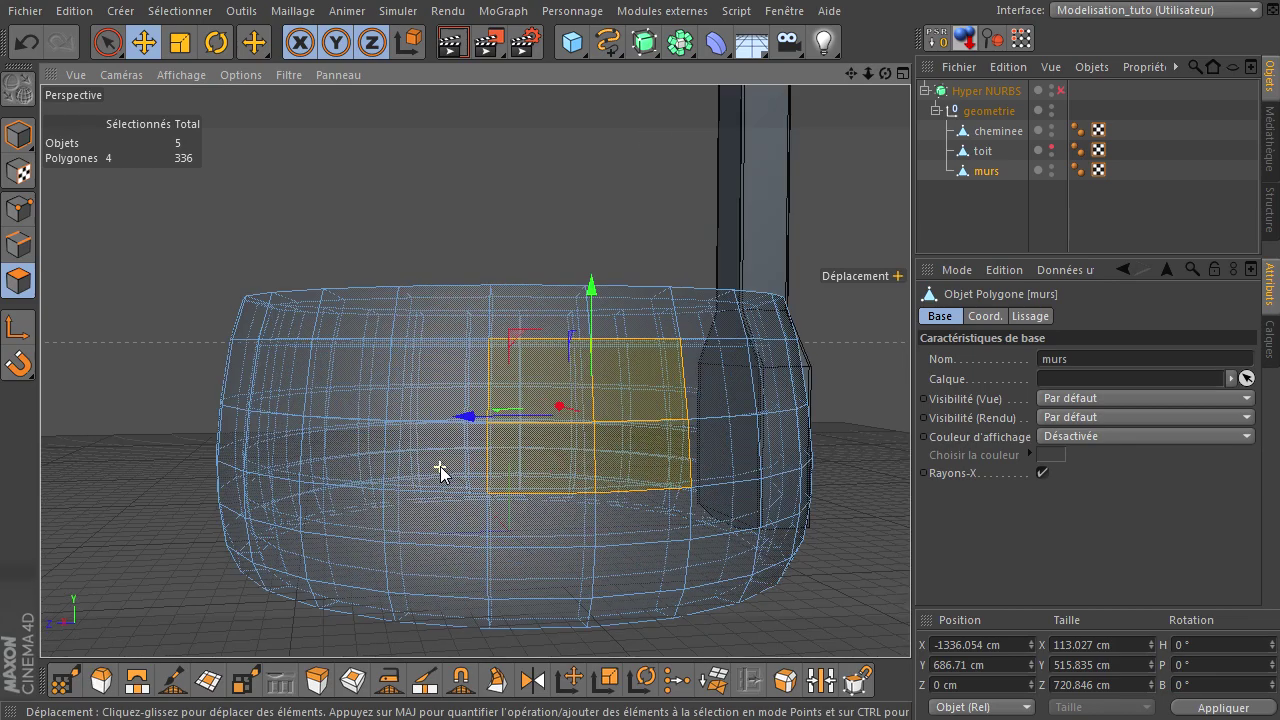
# - Add four more wall polygons, completing an eight-face window selection
pyautogui.moveTo(885, 73); pyautogui.dragTo(910, 490)
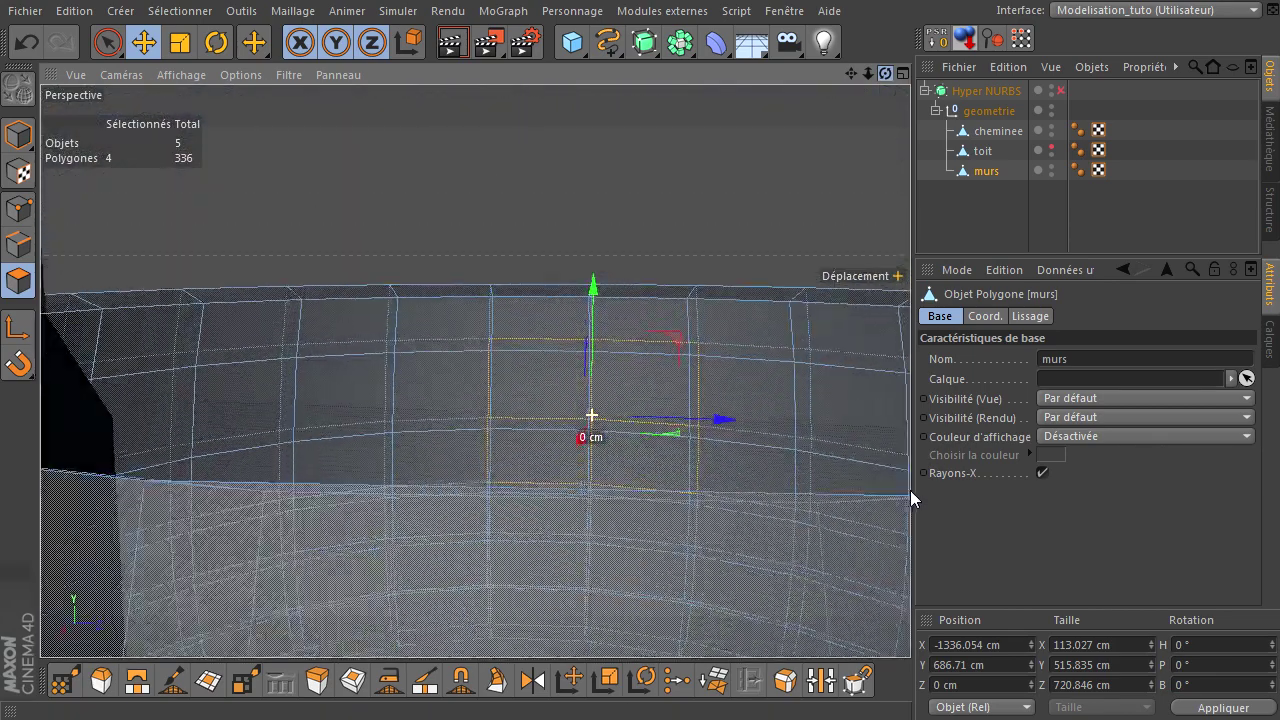
pyautogui.keyDown('shift'); pyautogui.click(550, 405); pyautogui.keyUp('shift')
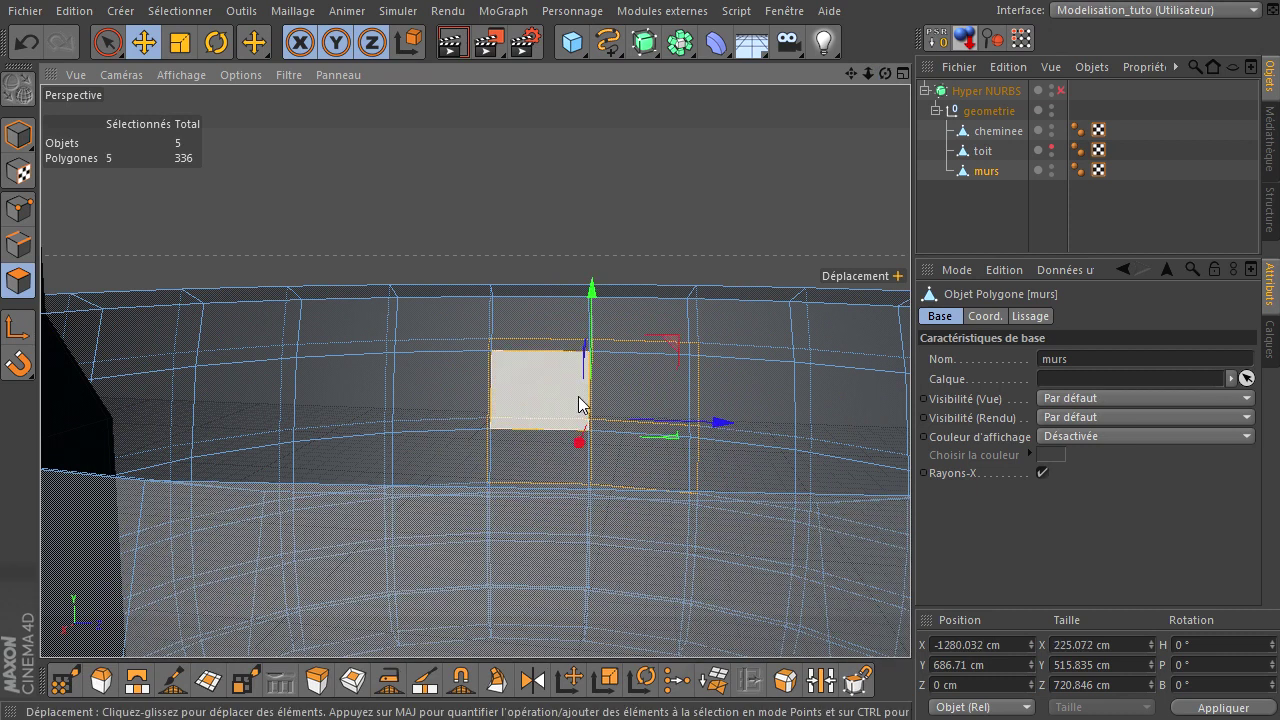
pyautogui.keyDown('shift'); pyautogui.click(635, 418); pyautogui.keyUp('shift')
pyautogui.keyDown('shift'); pyautogui.click(640, 455); pyautogui.keyUp('shift')
pyautogui.keyDown('shift'); pyautogui.click(553, 465); pyautogui.keyUp('shift')
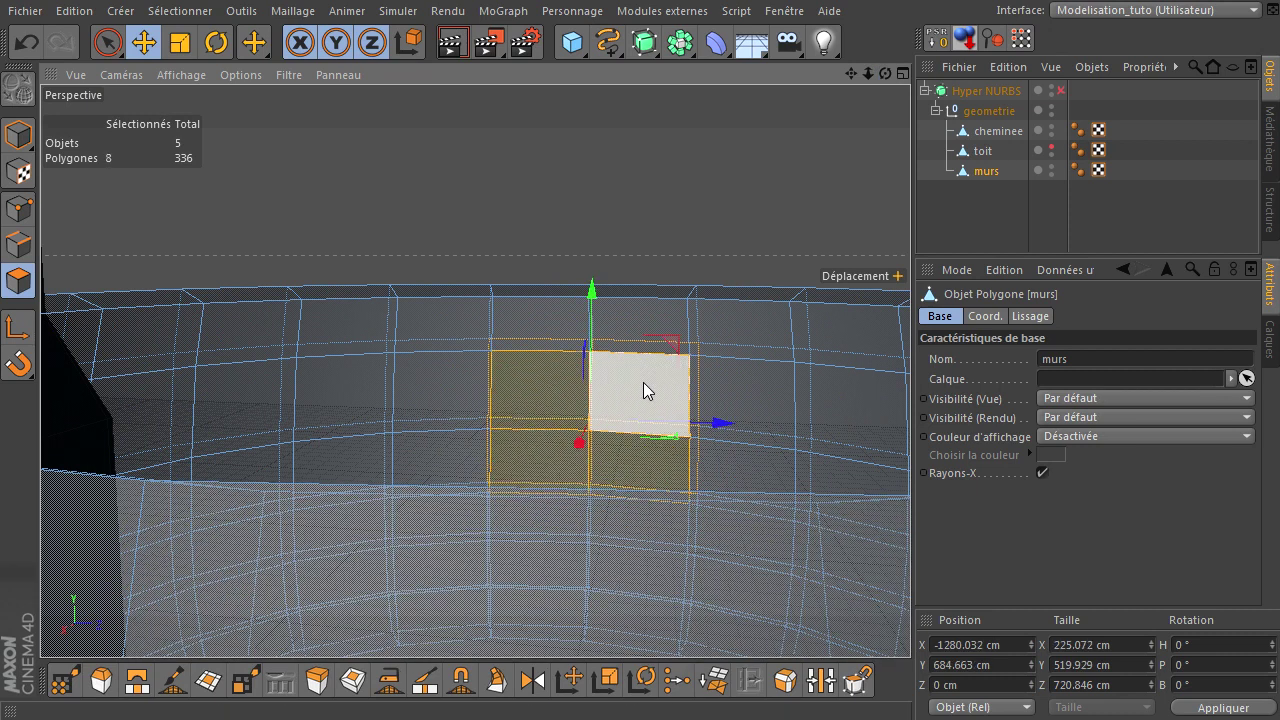
pyautogui.moveTo(910, 490); pyautogui.dragTo(910, 490)
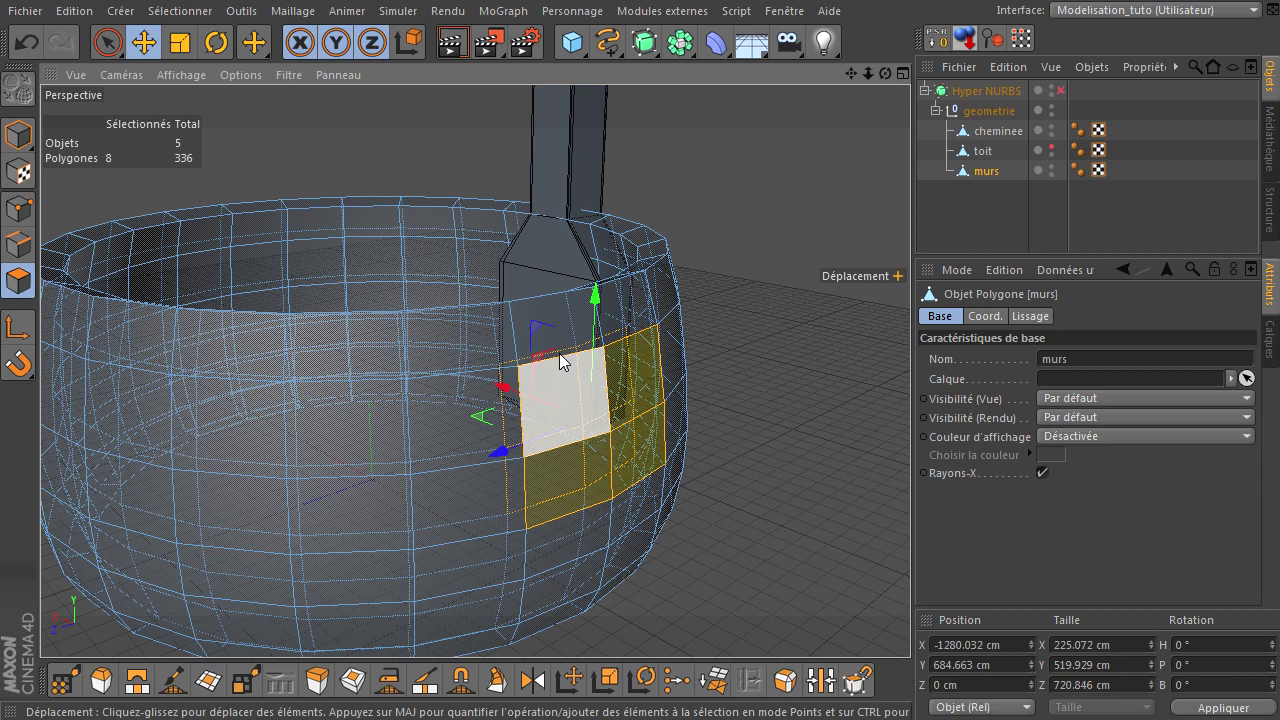
pyautogui.scroll(3, 573, 527)
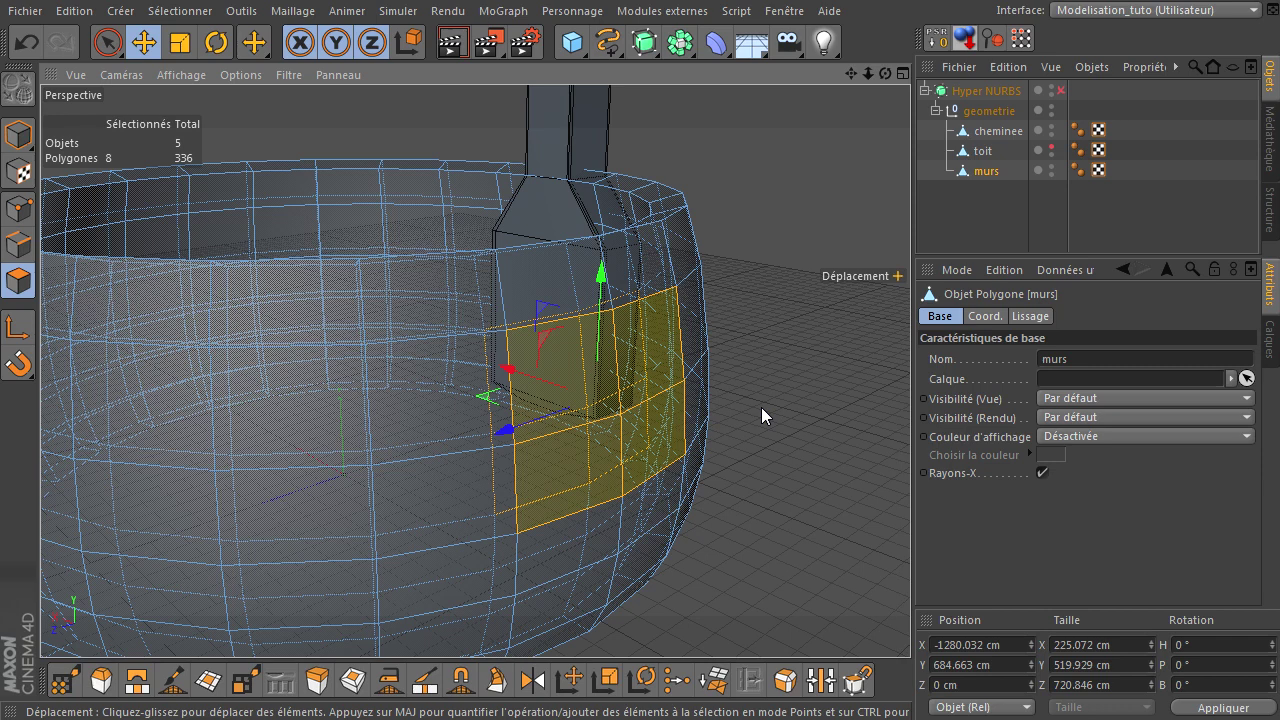
pyautogui.moveTo(880, 75); pyautogui.dragTo(910, 490)
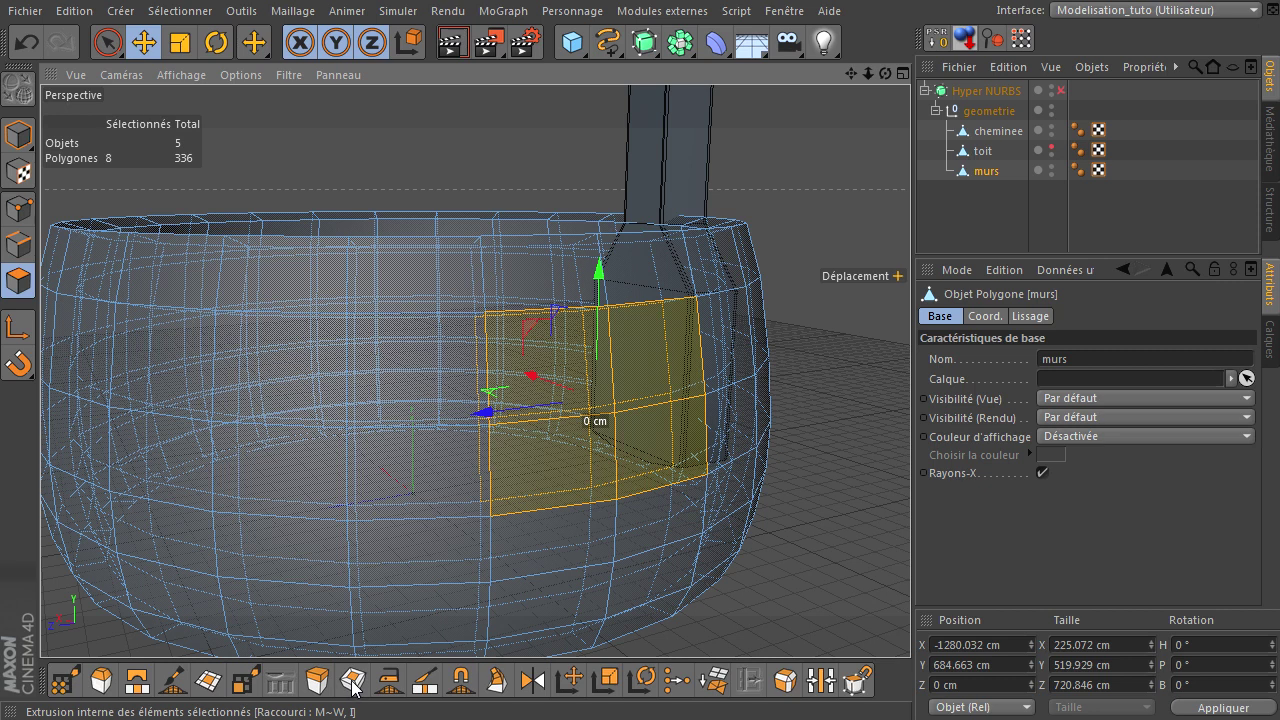
# - Inset the eight selected wall faces with Extrusion interne, Décalage 50 cm
pyautogui.click(352, 684)
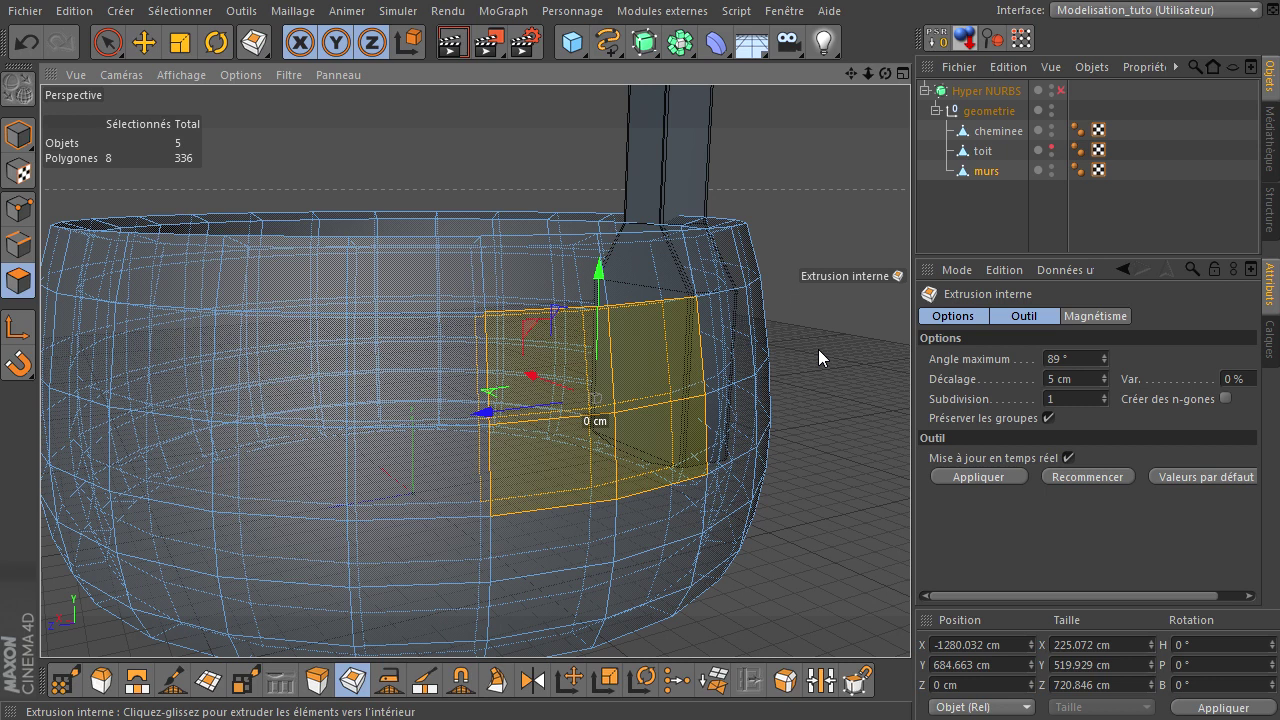
pyautogui.moveTo(818, 349); pyautogui.dragTo(910, 490)
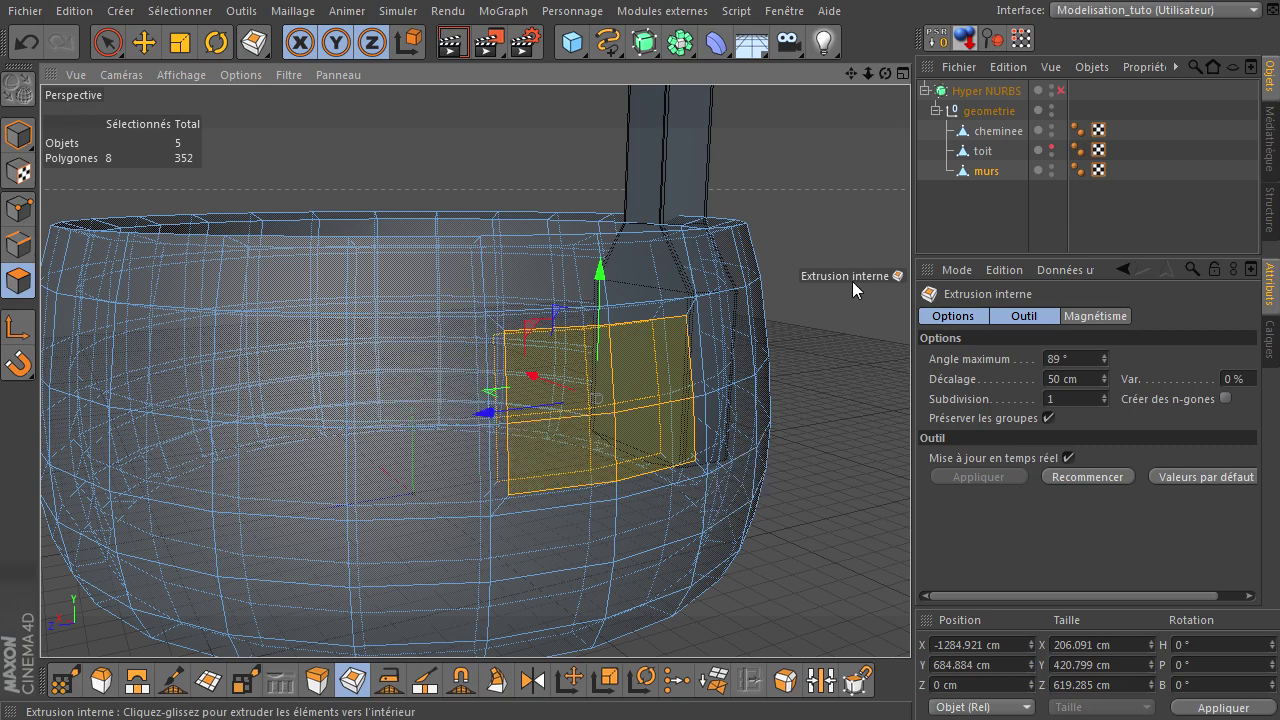
pyautogui.moveTo(887, 77)
pyautogui.mouseDown()
pyautogui.moveTo(911, 492)
pyautogui.moveTo(774, 551)
pyautogui.mouseUp()
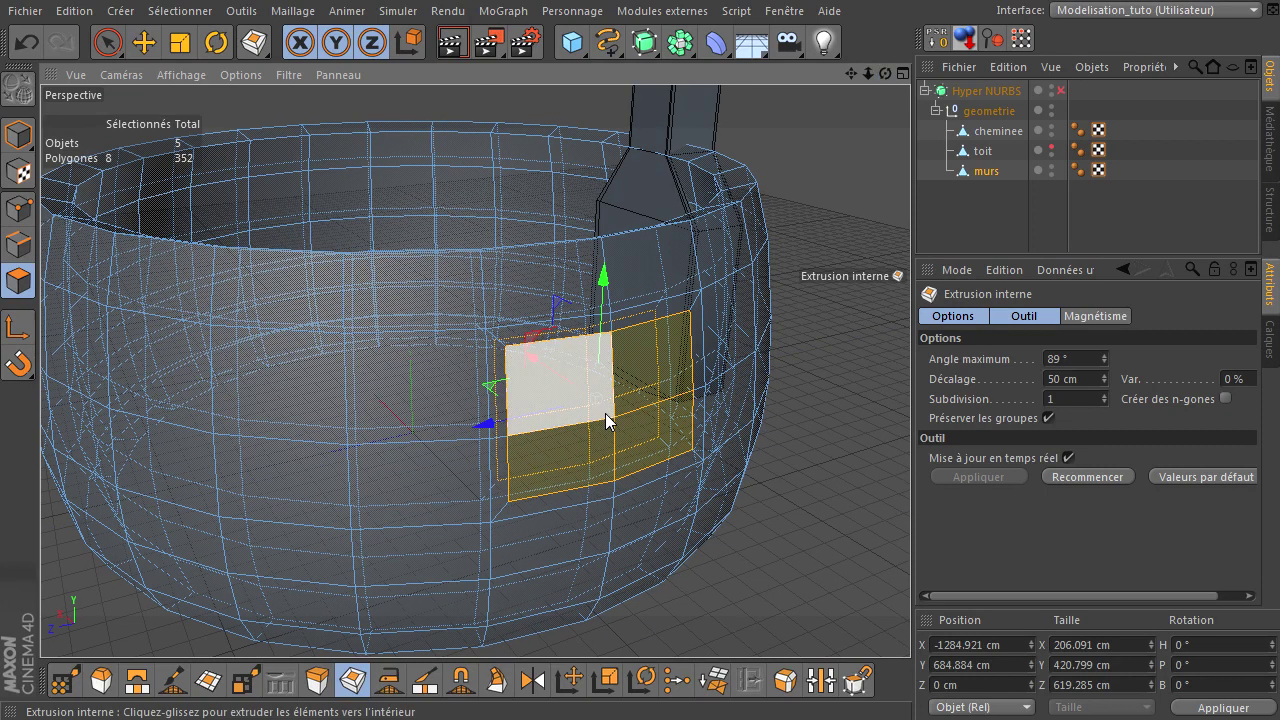
pyautogui.scroll(3, 523, 366)
pyautogui.scroll(2, 521, 378)
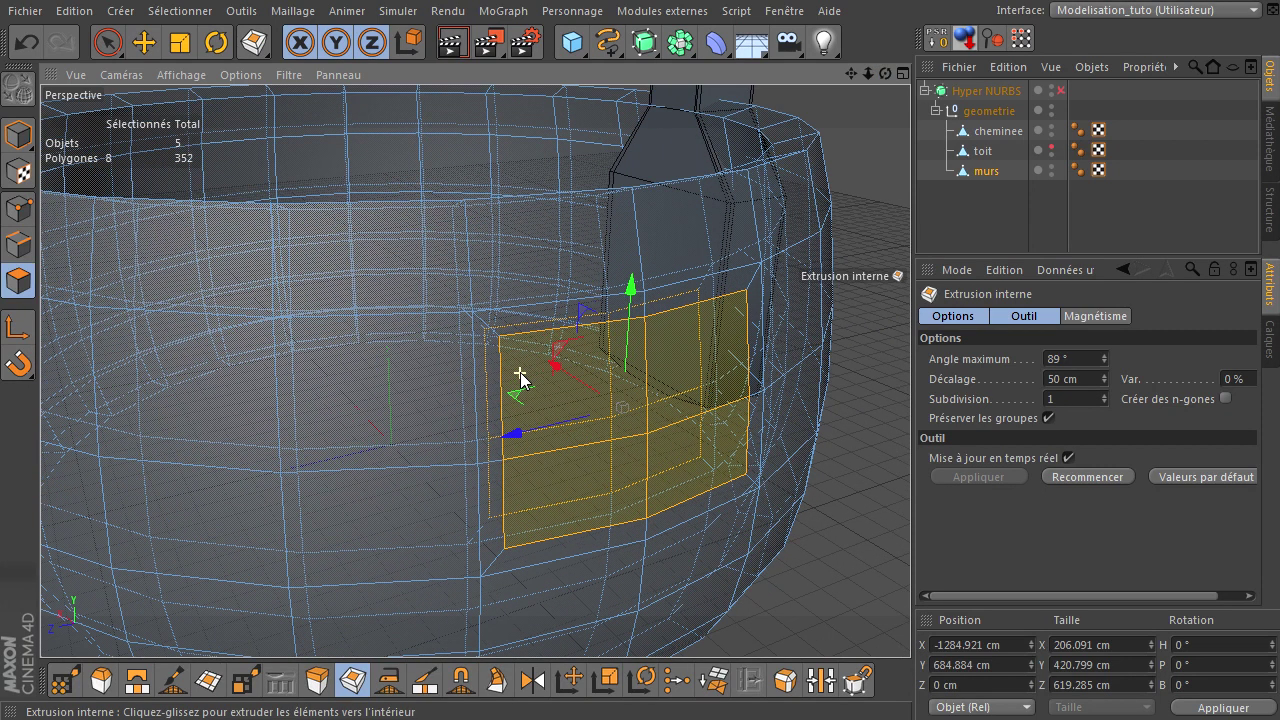
pyautogui.scroll(1, 521, 376)
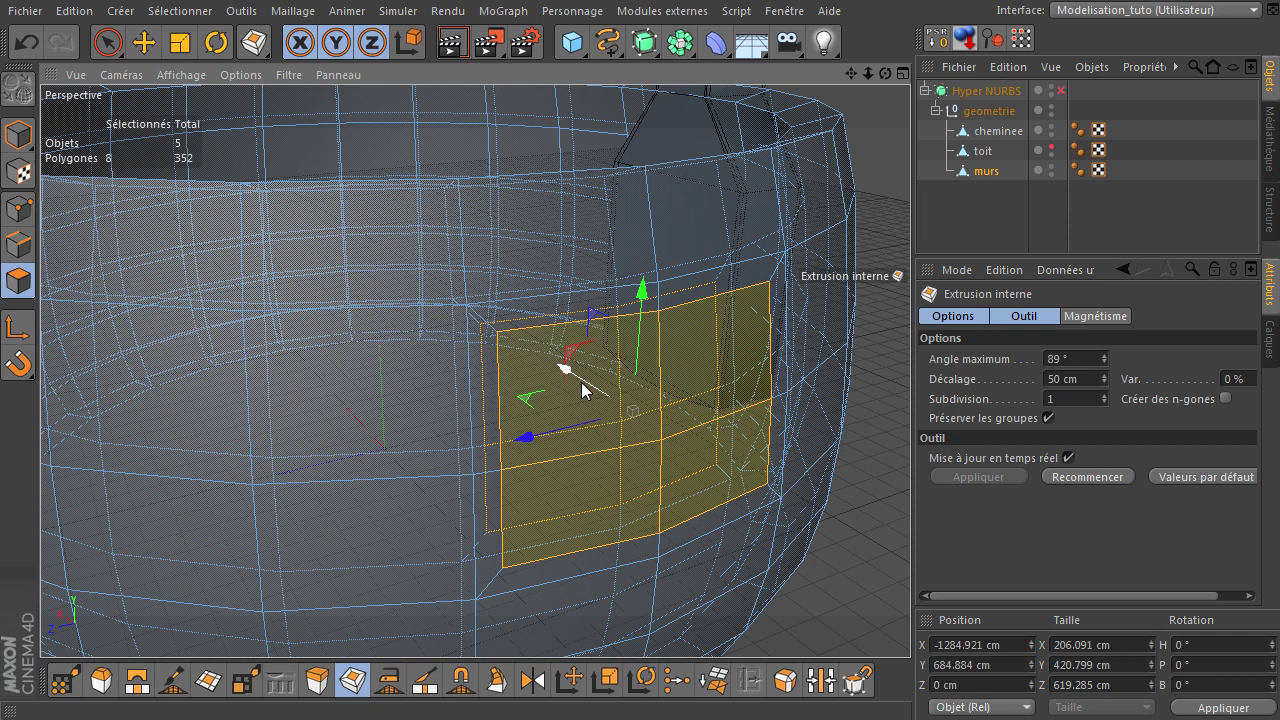
pyautogui.click(135, 686)
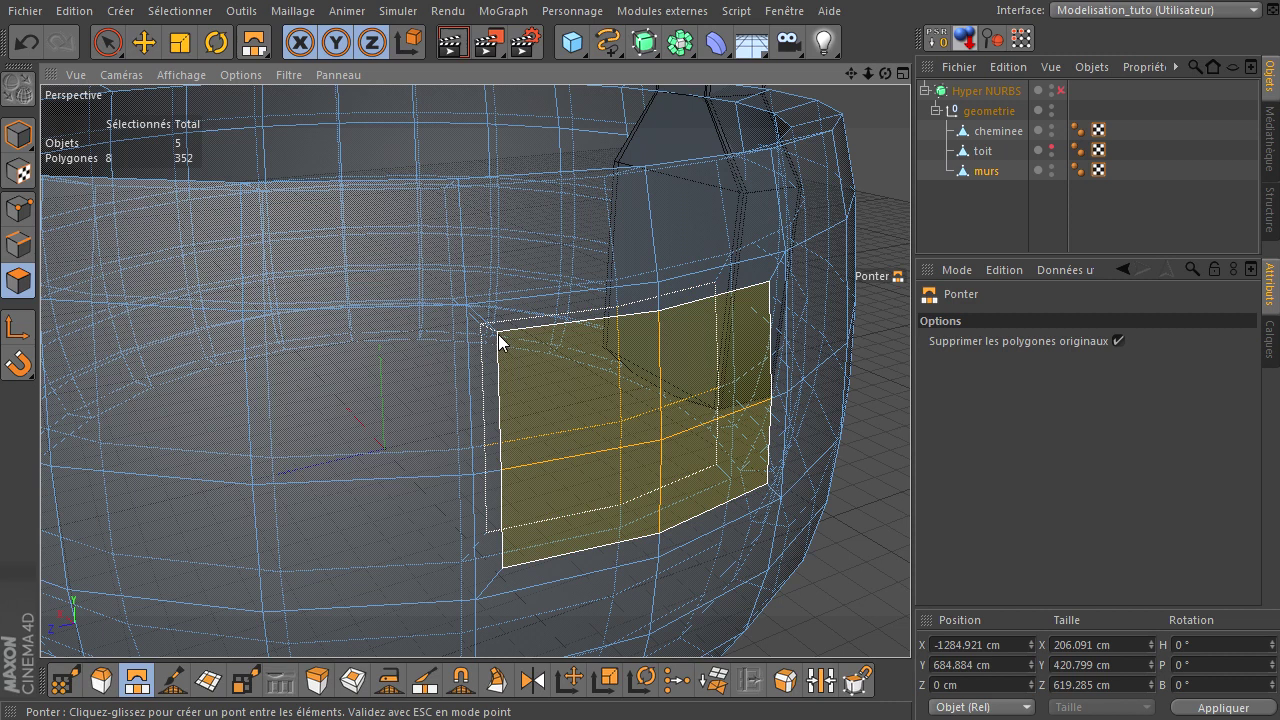
# - Bridge the inset faces through the wall and preview the window with Hyper NURBS on
pyautogui.click(498, 334)
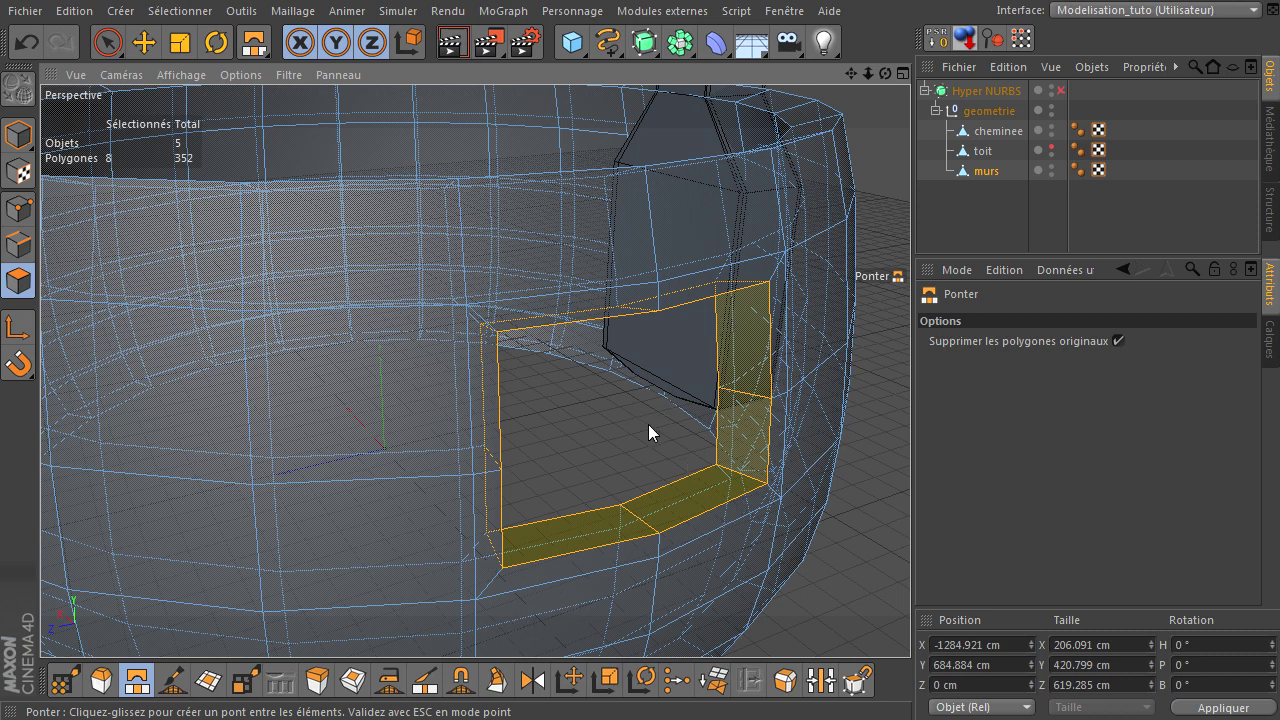
pyautogui.click(1061, 91)
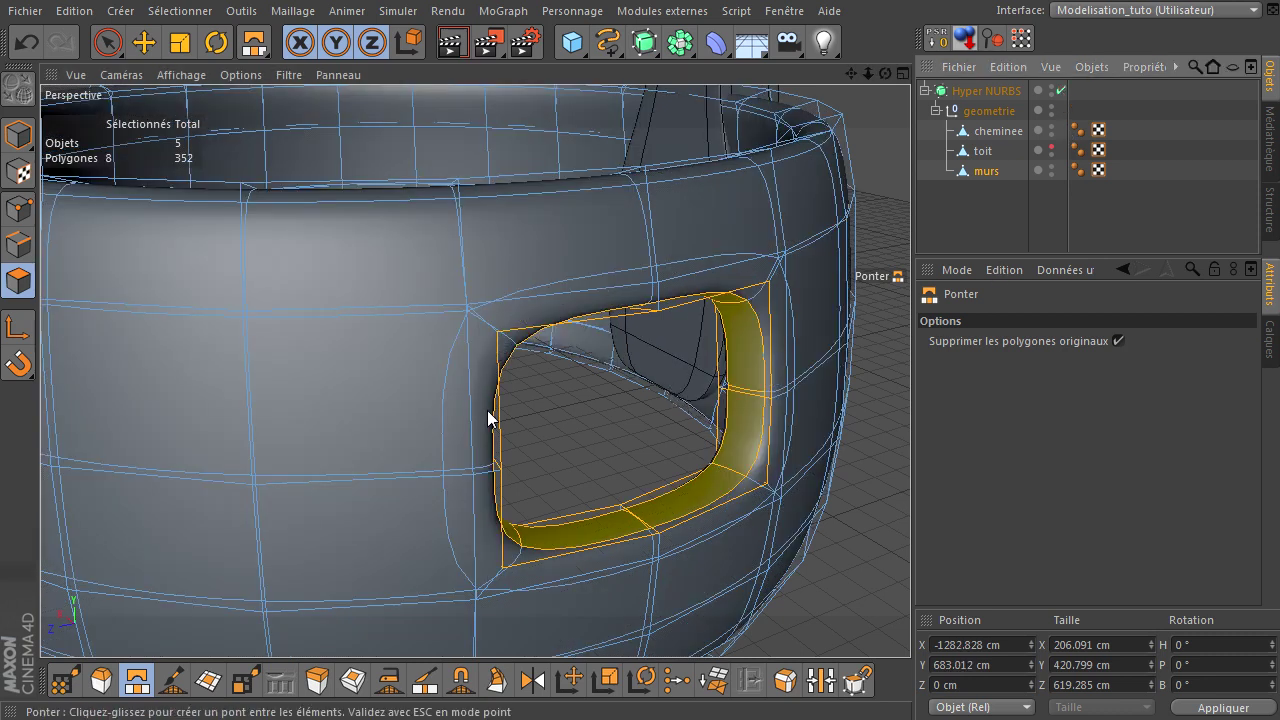
pyautogui.click(983, 210)
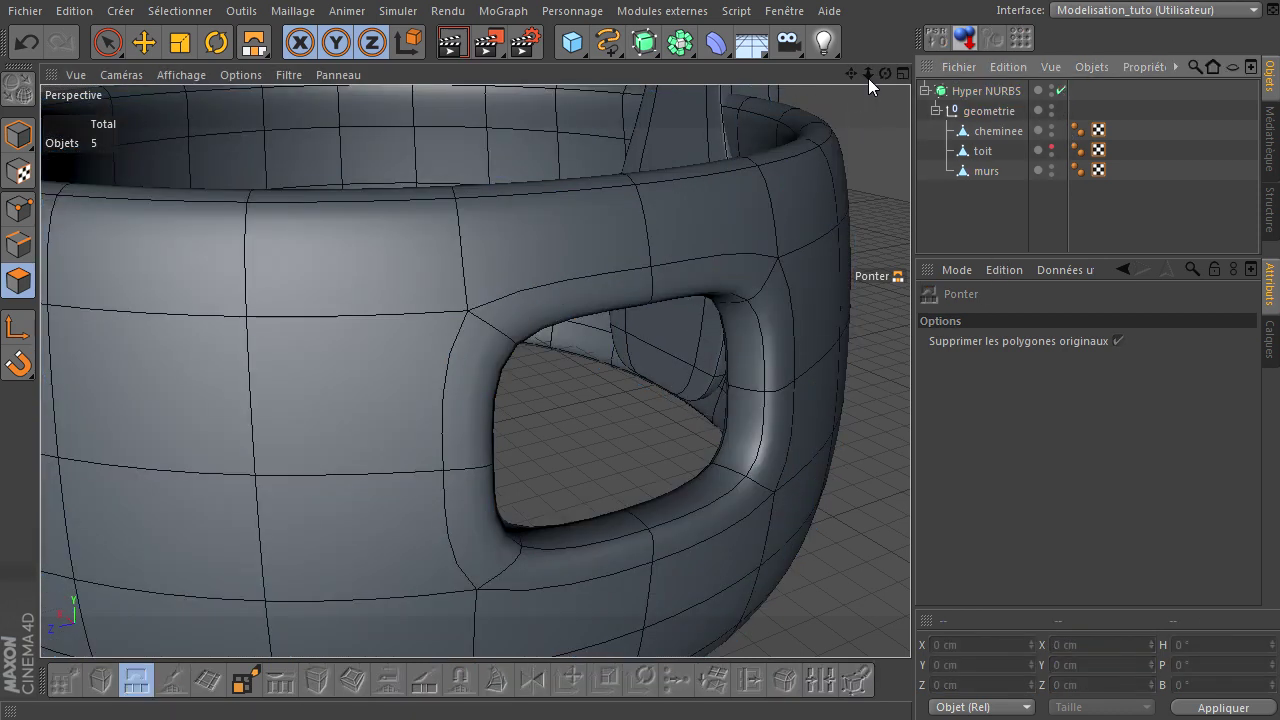
pyautogui.moveTo(868, 78); pyautogui.dragTo(909, 397)
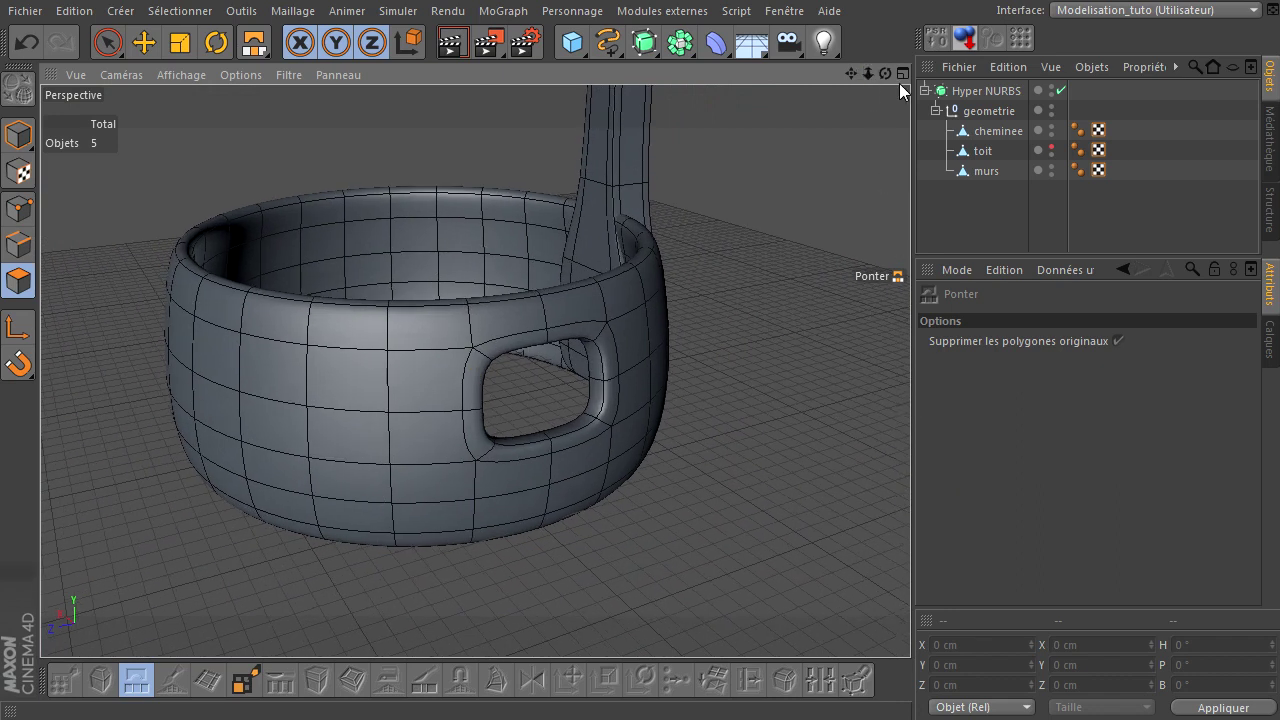
pyautogui.moveTo(886, 75); pyautogui.dragTo(910, 490)
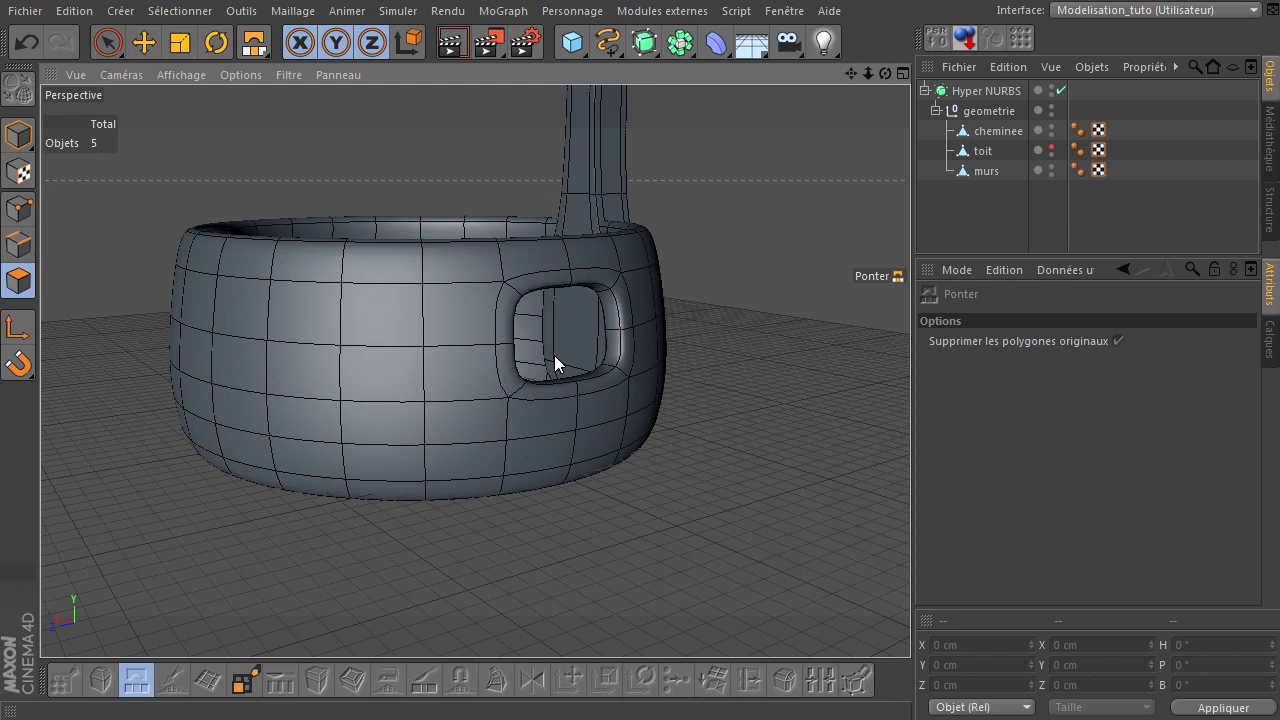
# - Browse the deformers list, then select the murs walls object
pyautogui.click(714, 47)
pyautogui.moveTo(885, 74); pyautogui.dragTo(910, 498)
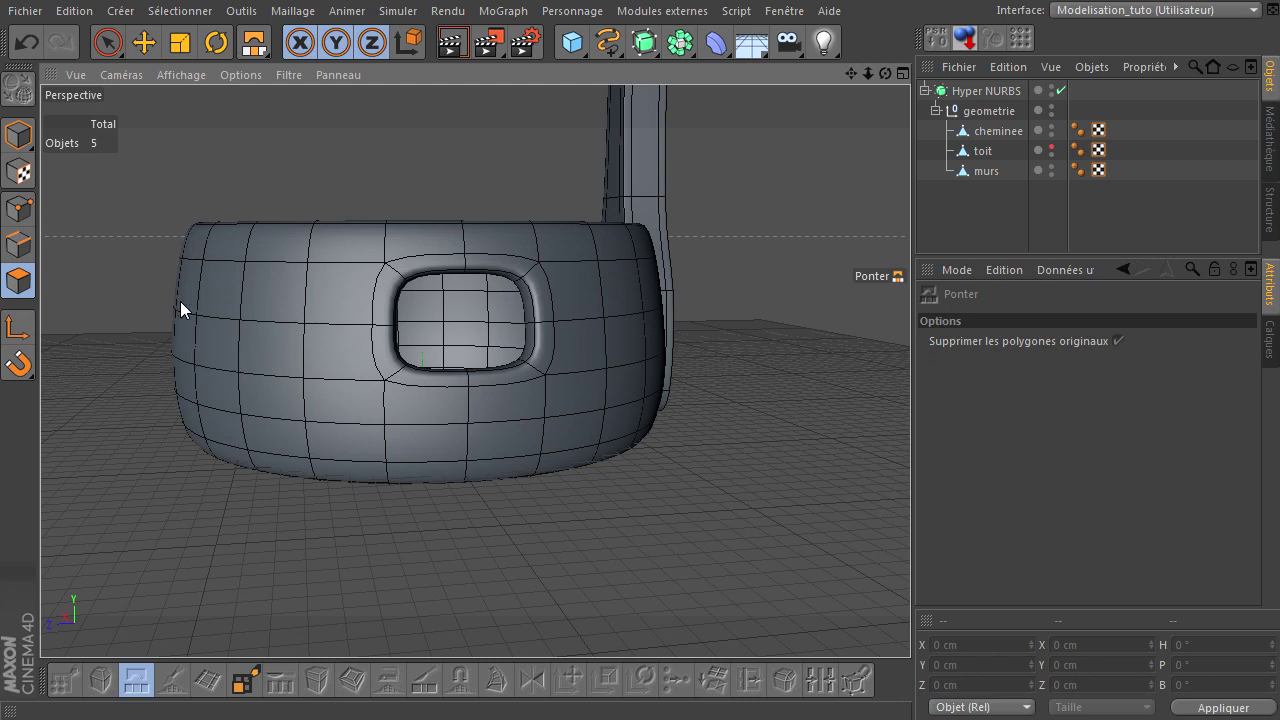
pyautogui.click(988, 172)
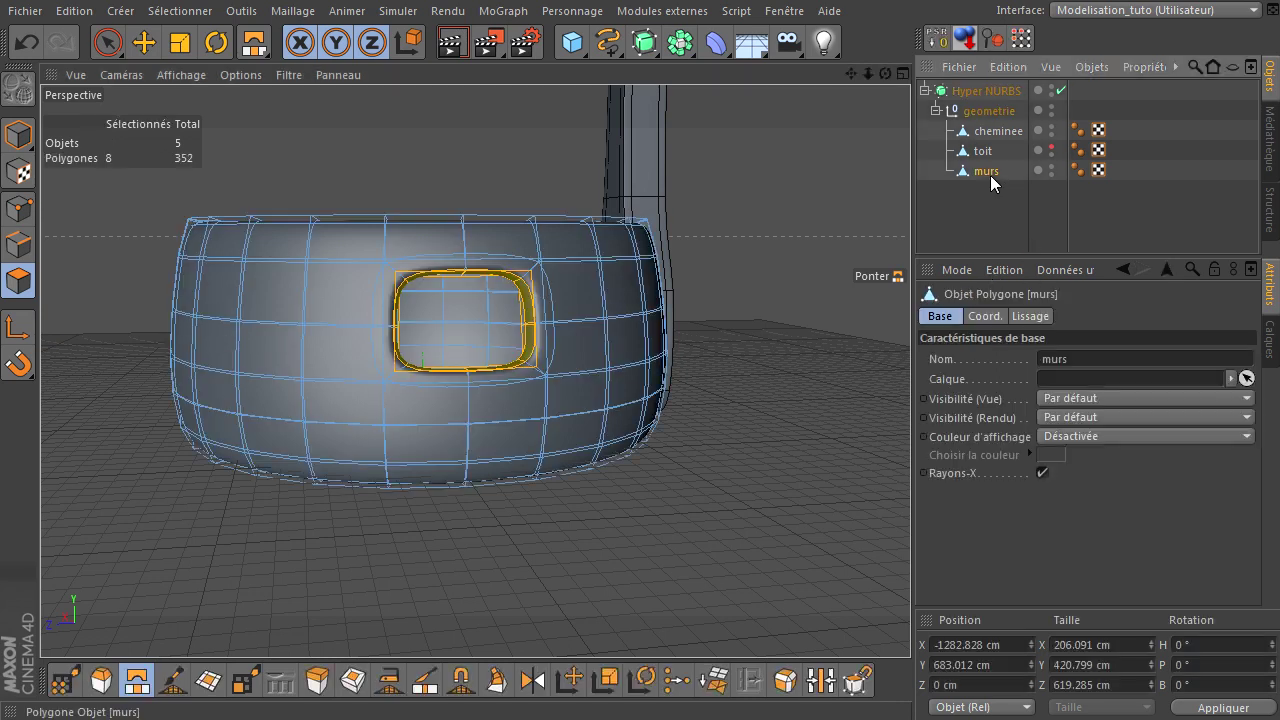
# - Turn off Rayons-X and Hyper NURBS, then paint-select faces down the wall's left side
pyautogui.click(1042, 473)
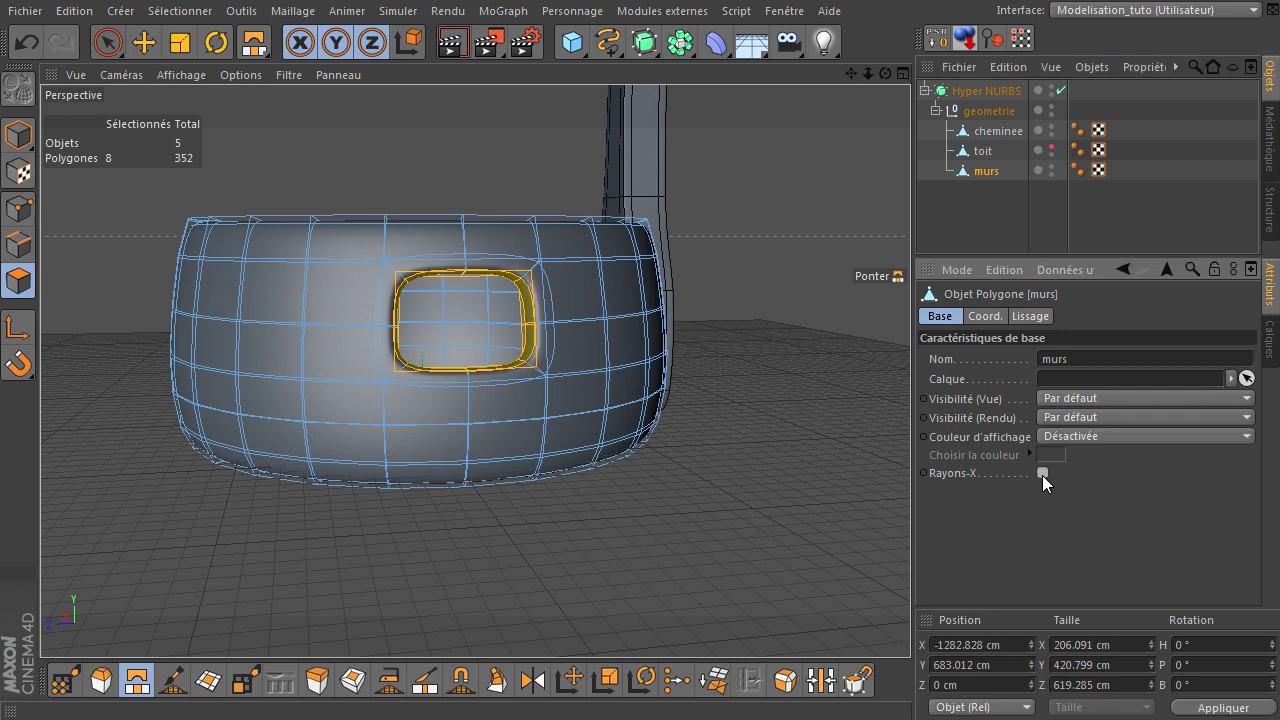
pyautogui.click(1061, 91)
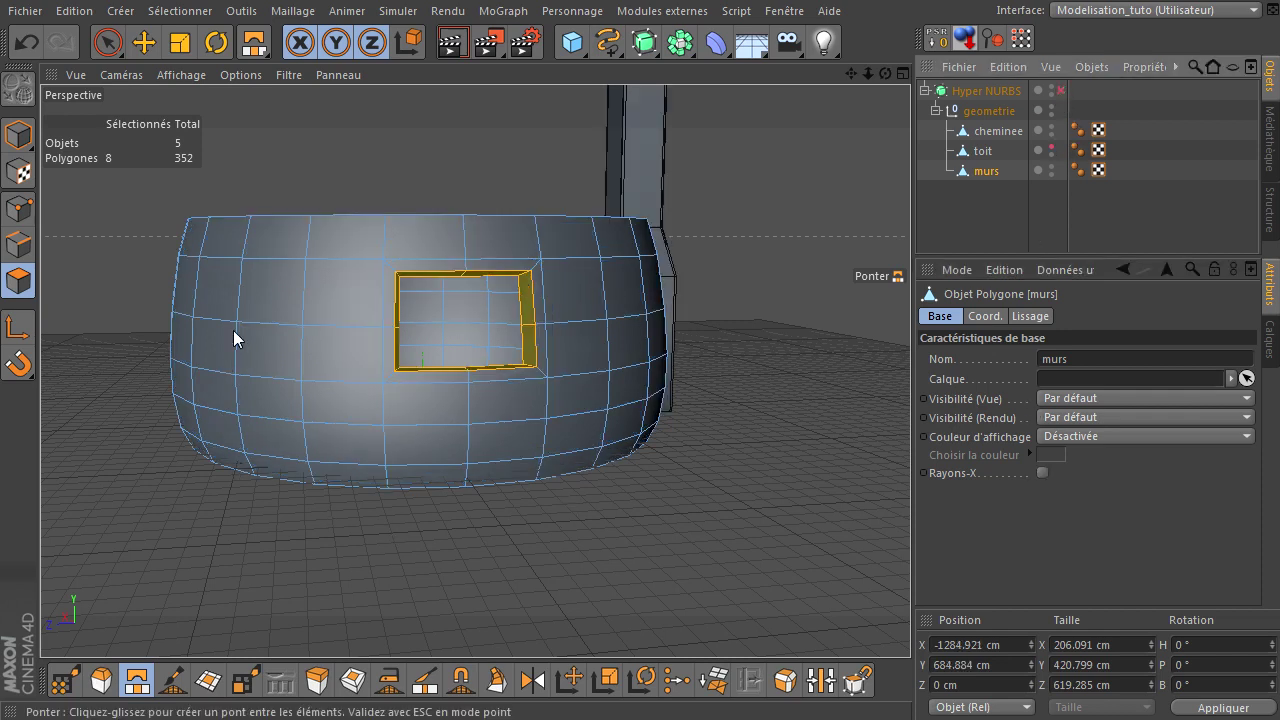
pyautogui.click(104, 45)
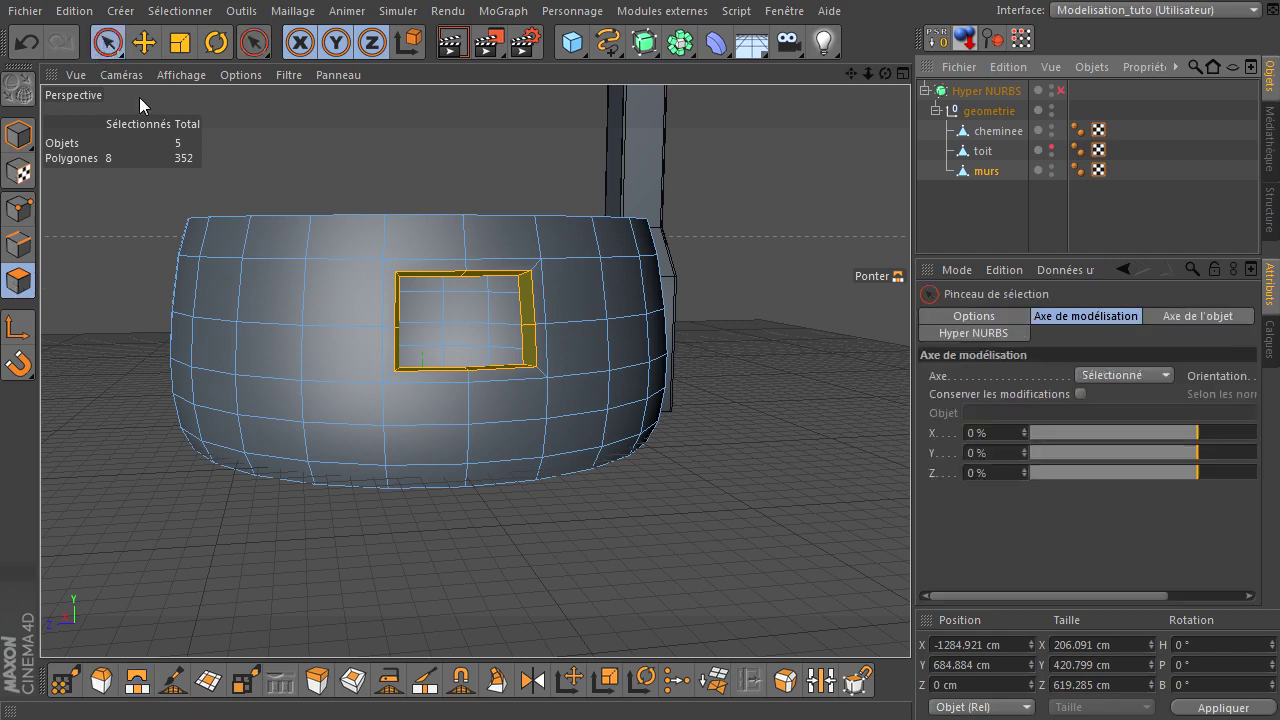
pyautogui.click(194, 318)
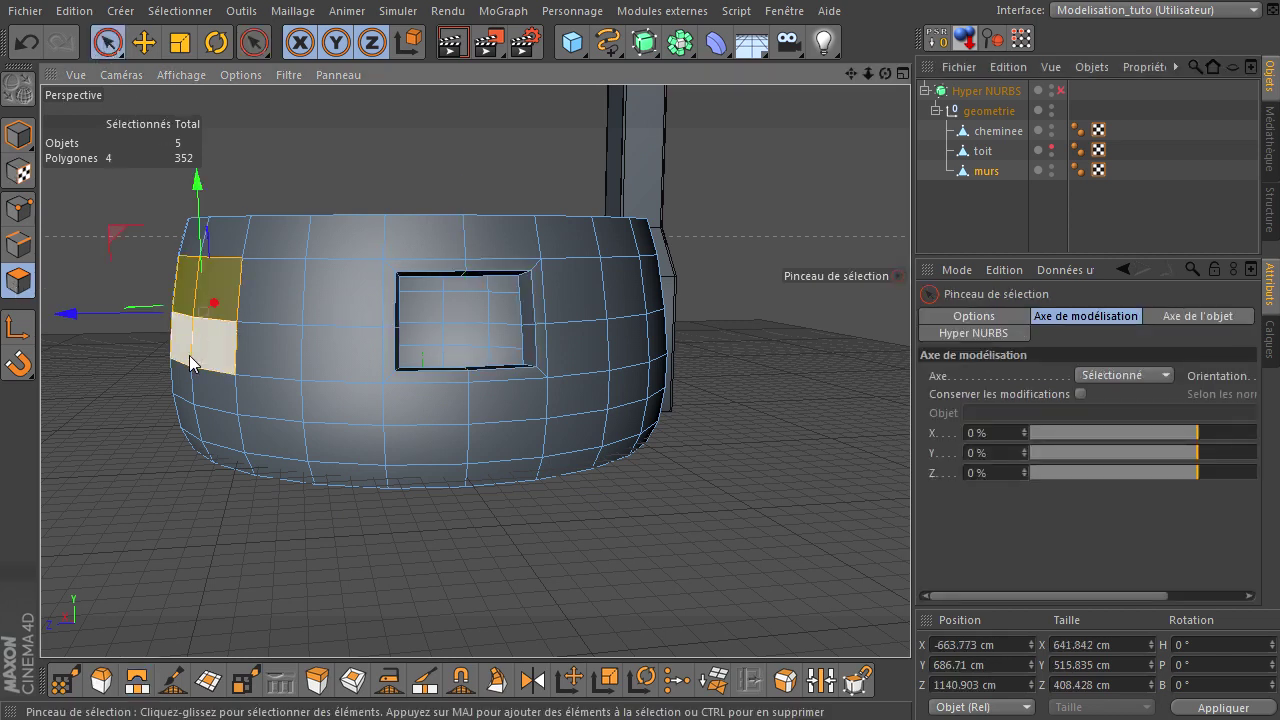
pyautogui.keyDown('shift'); pyautogui.moveTo(193, 363); pyautogui.dragTo(198, 462); pyautogui.keyUp('shift')
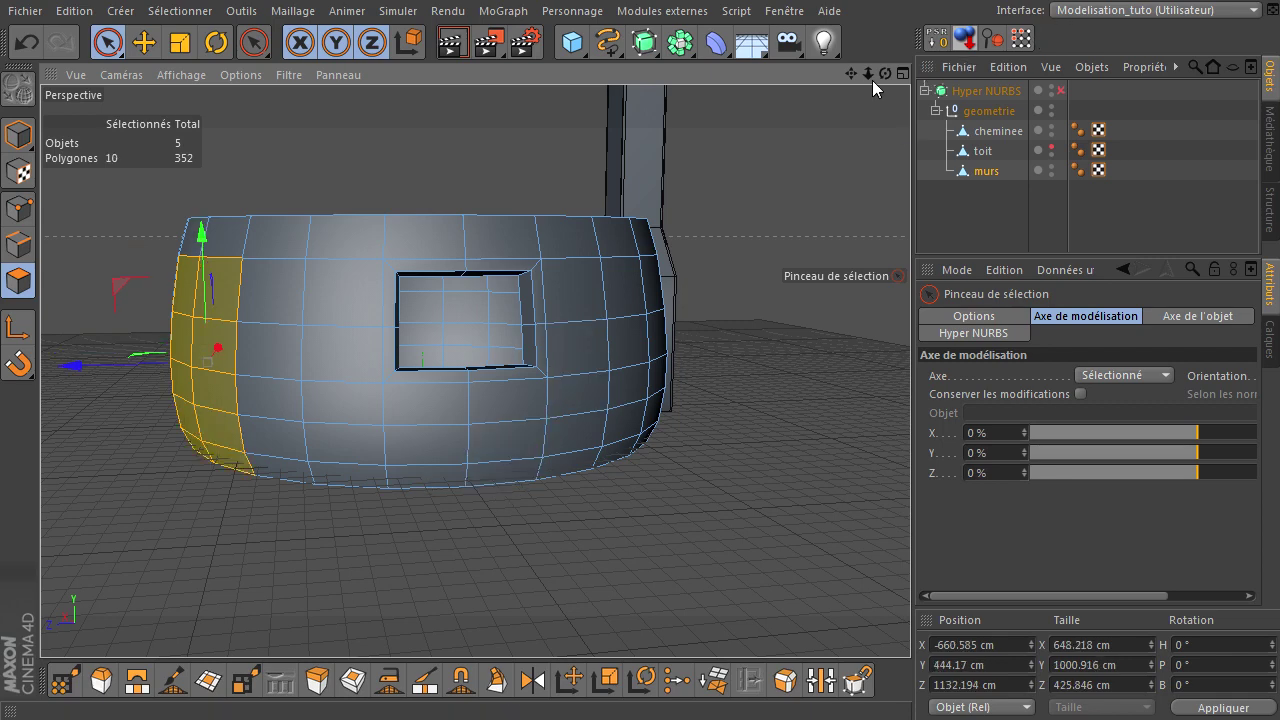
pyautogui.moveTo(885, 73)
pyautogui.mouseDown()
pyautogui.moveTo(925, 487)
pyautogui.moveTo(910, 490)
pyautogui.mouseUp()
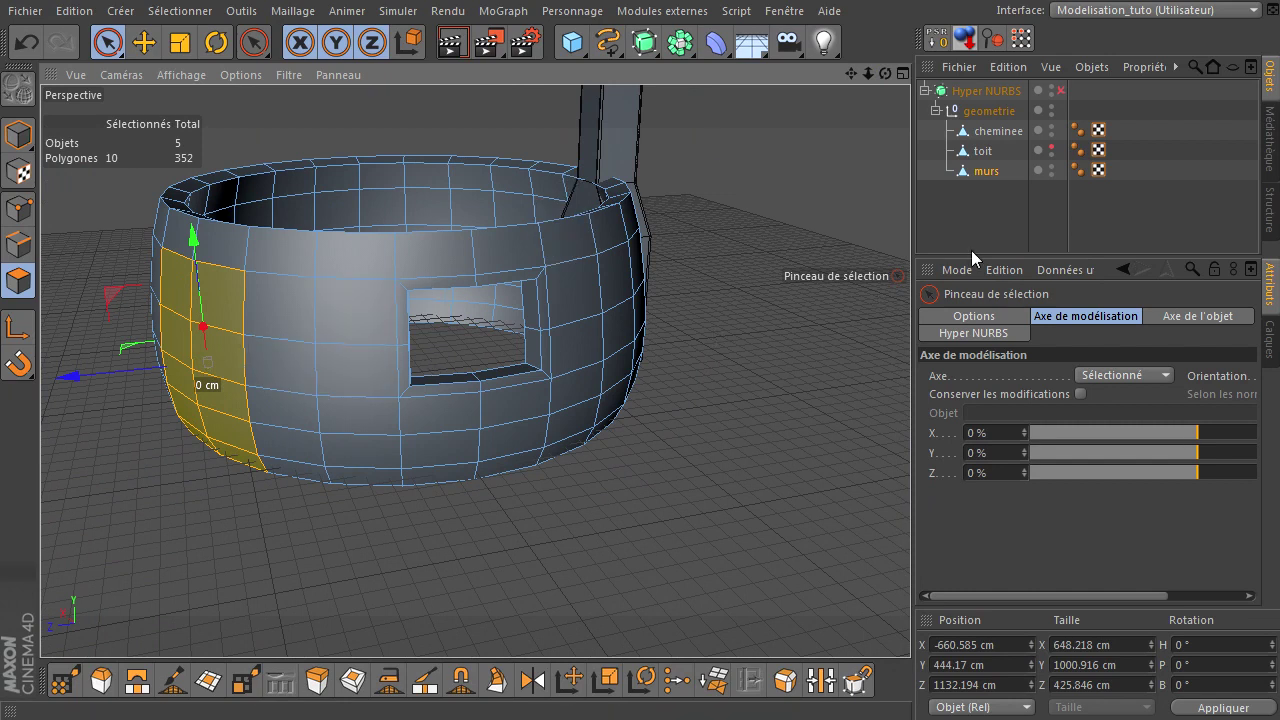
# - Turn Rayons-X back on for murs and frame the wall mesh for painting
pyautogui.click(993, 170)
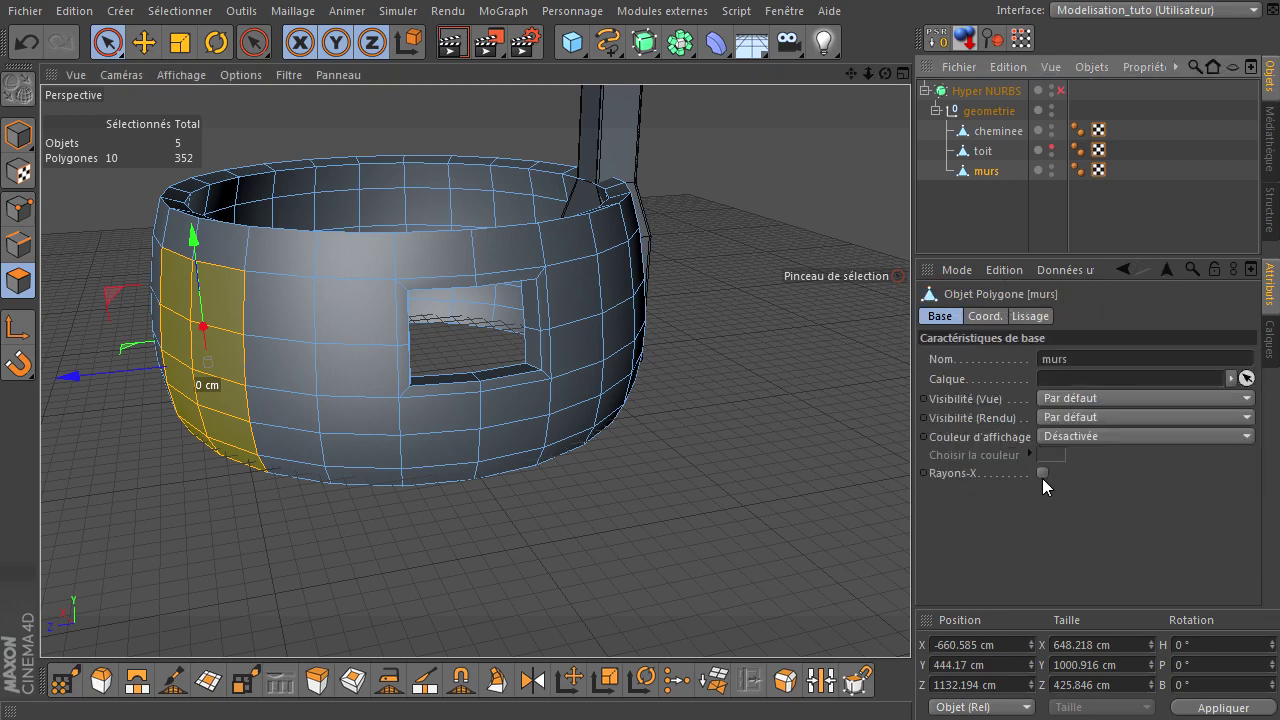
pyautogui.click(1042, 474)
pyautogui.moveTo(885, 74); pyautogui.dragTo(910, 490)
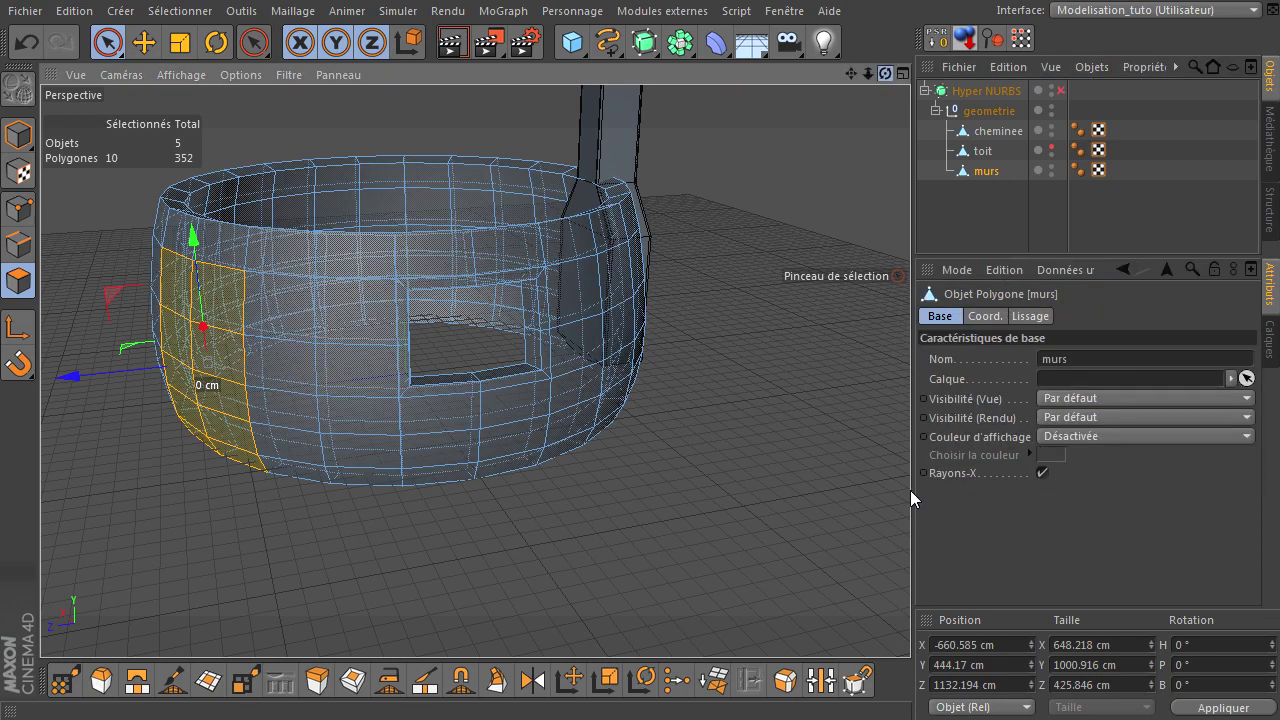
pyautogui.click(108, 42)
pyautogui.moveTo(849, 72); pyautogui.dragTo(910, 490)
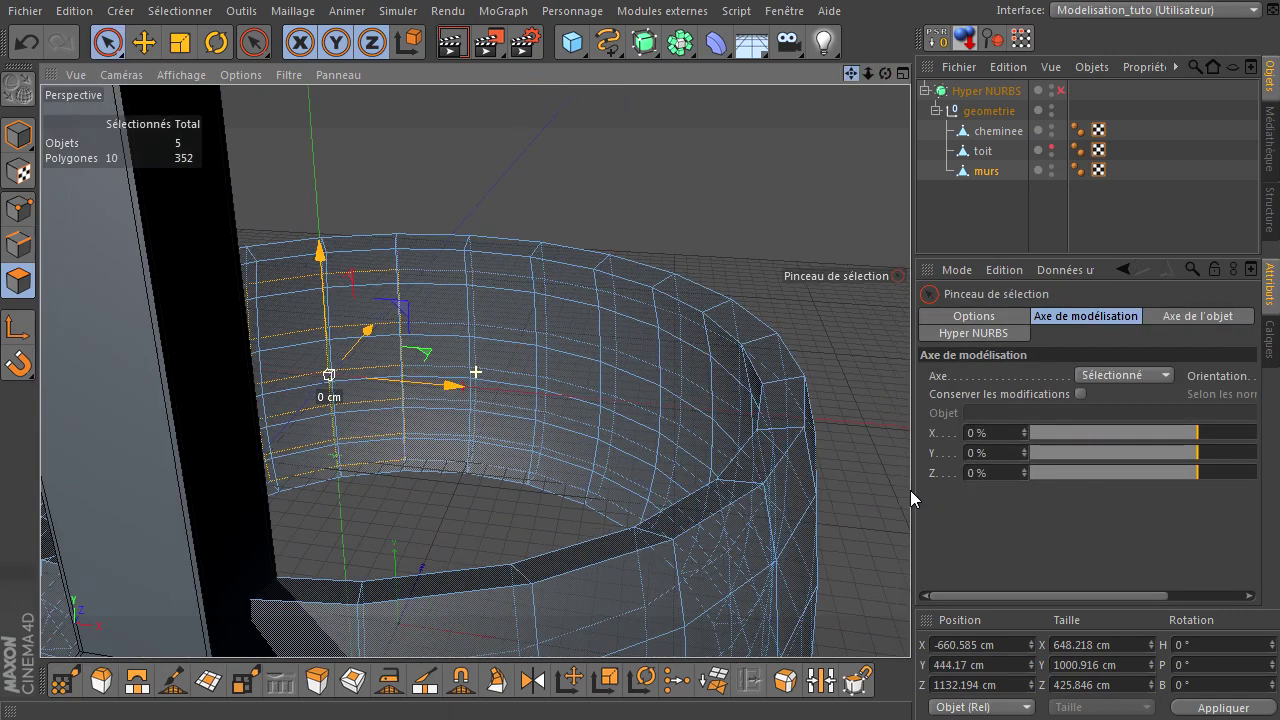
pyautogui.moveTo(885, 74); pyautogui.dragTo(910, 490)
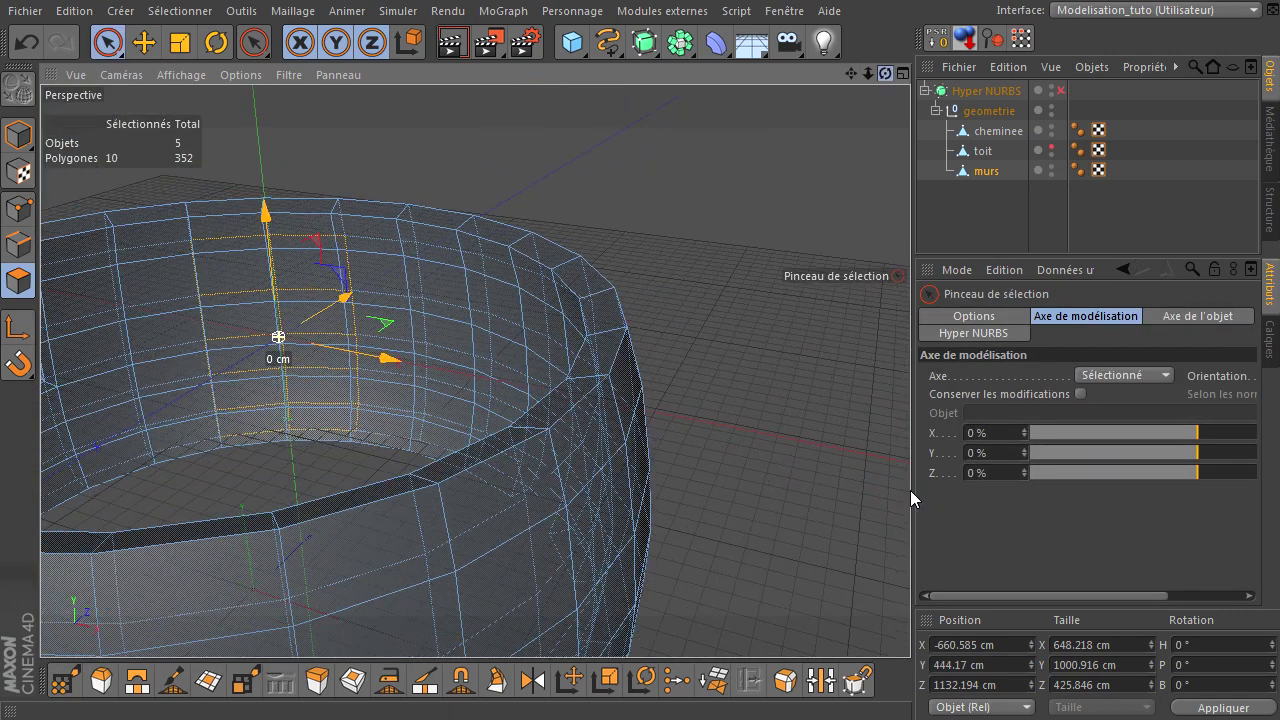
# - Paint-select 20 front wall polygons where the door will go
pyautogui.click(260, 288)
pyautogui.click(308, 277)
pyautogui.click(300, 320)
pyautogui.click(271, 320)
pyautogui.moveTo(266, 371)
pyautogui.mouseDown()
pyautogui.moveTo(289, 366)
pyautogui.moveTo(294, 394)
pyautogui.moveTo(272, 412)
pyautogui.mouseUp()
pyautogui.click(272, 412)
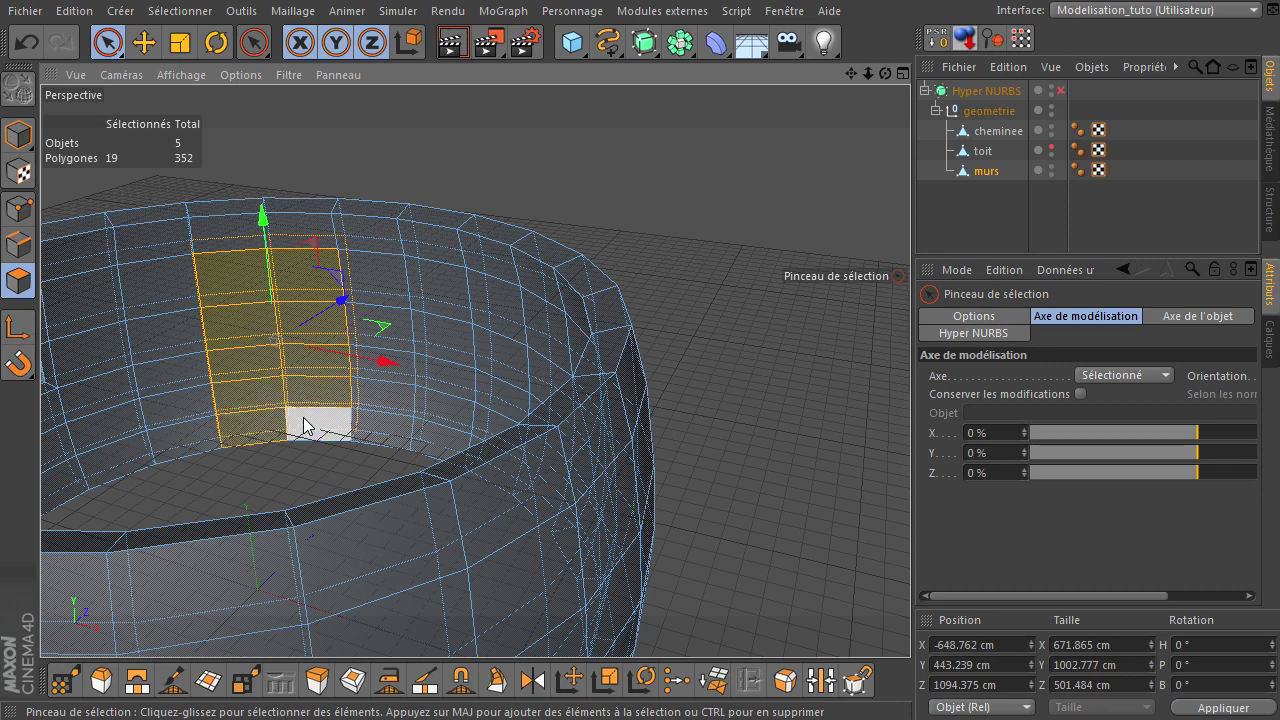
pyautogui.moveTo(886, 74); pyautogui.dragTo(911, 490)
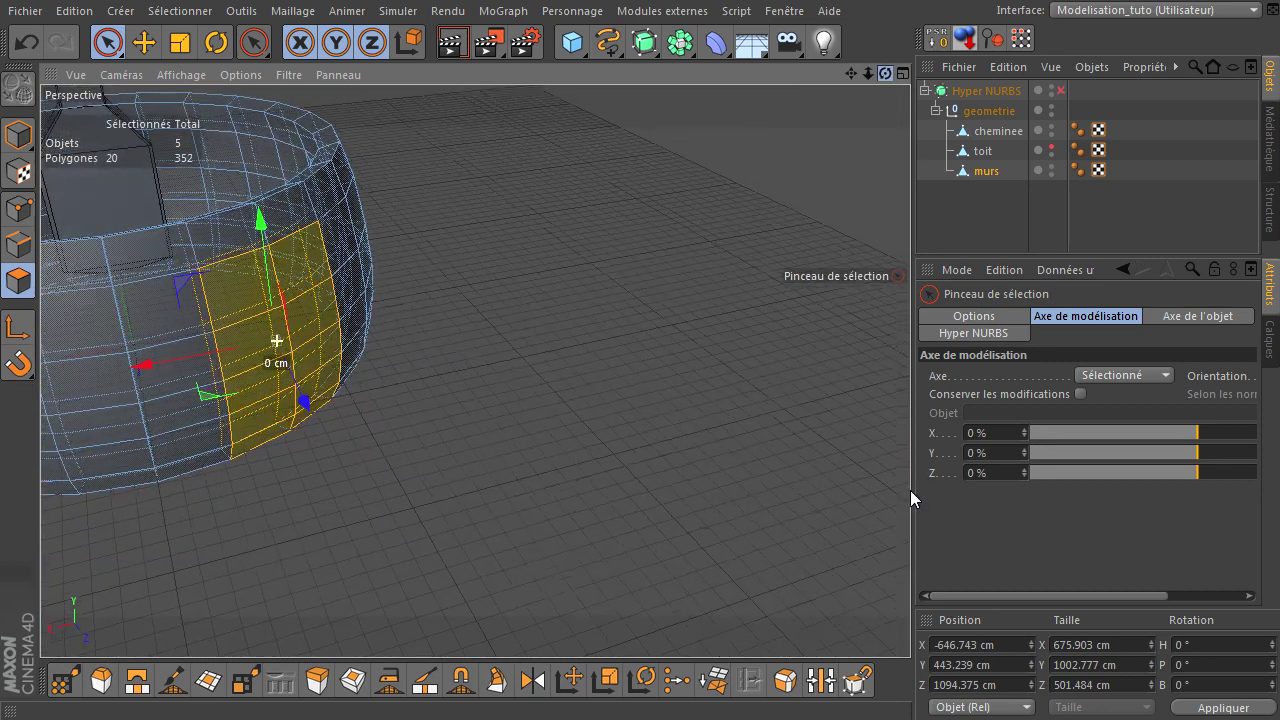
pyautogui.moveTo(850, 74); pyautogui.dragTo(910, 490)
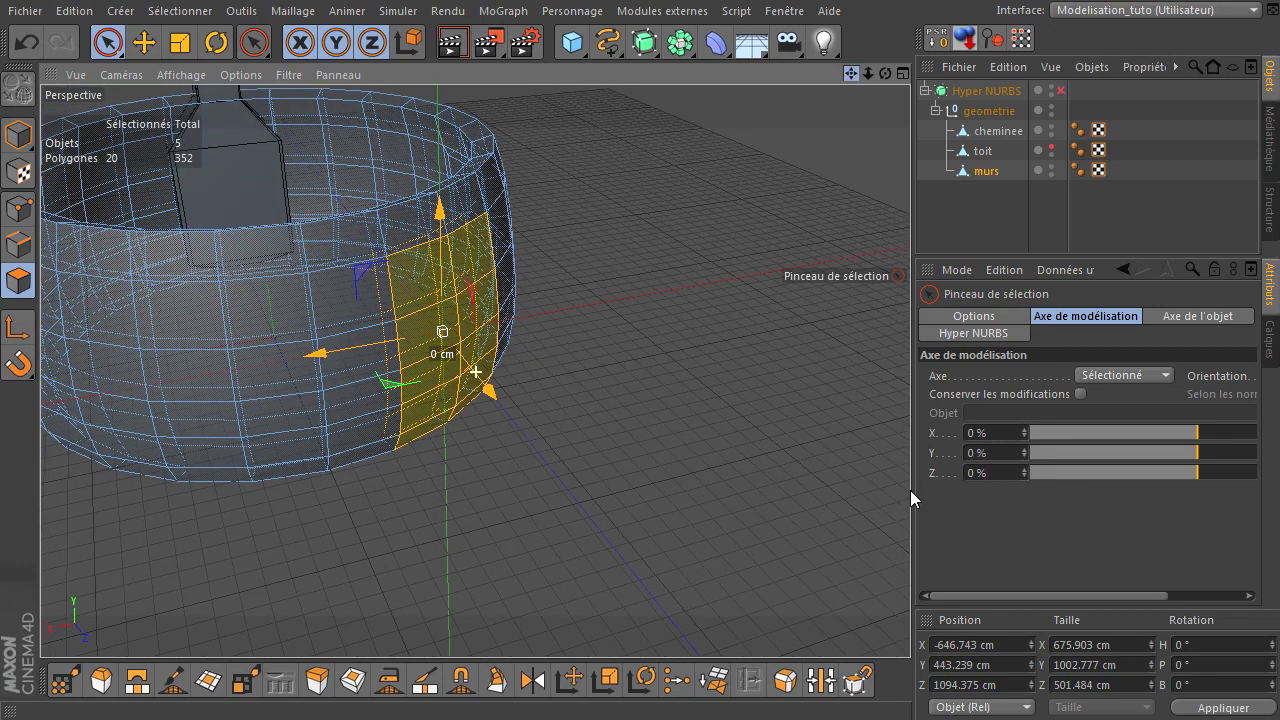
pyautogui.scroll(3, 910, 490)
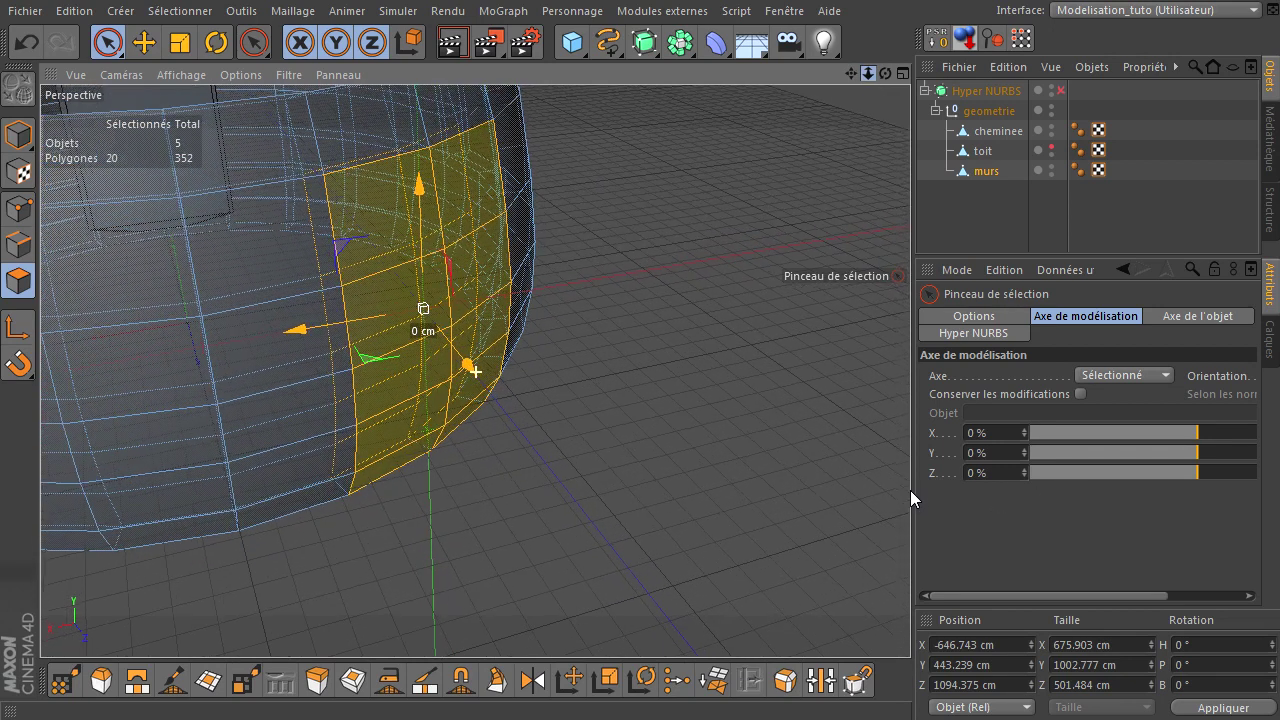
pyautogui.keyDown('alt'); pyautogui.moveTo(911, 491); pyautogui.dragTo(893, 497); pyautogui.keyUp('alt')
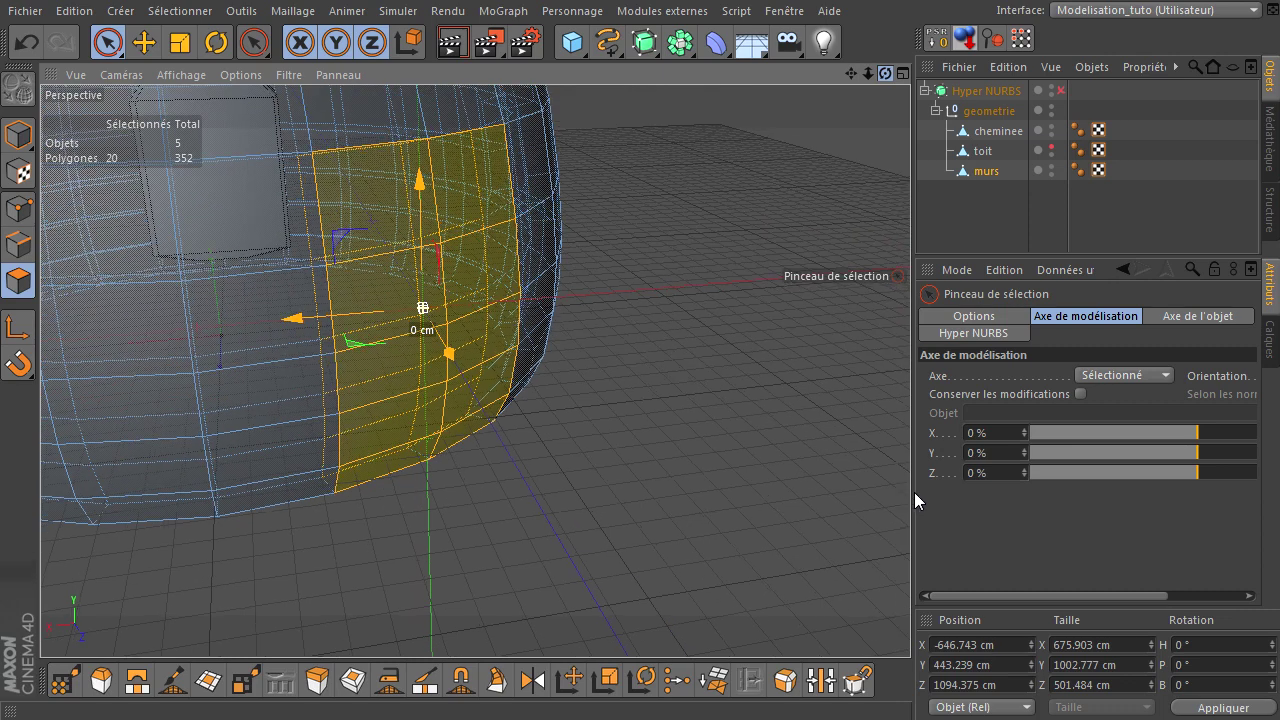
pyautogui.moveTo(850, 73)
pyautogui.mouseDown()
pyautogui.moveTo(921, 547)
pyautogui.moveTo(783, 556)
pyautogui.mouseUp()
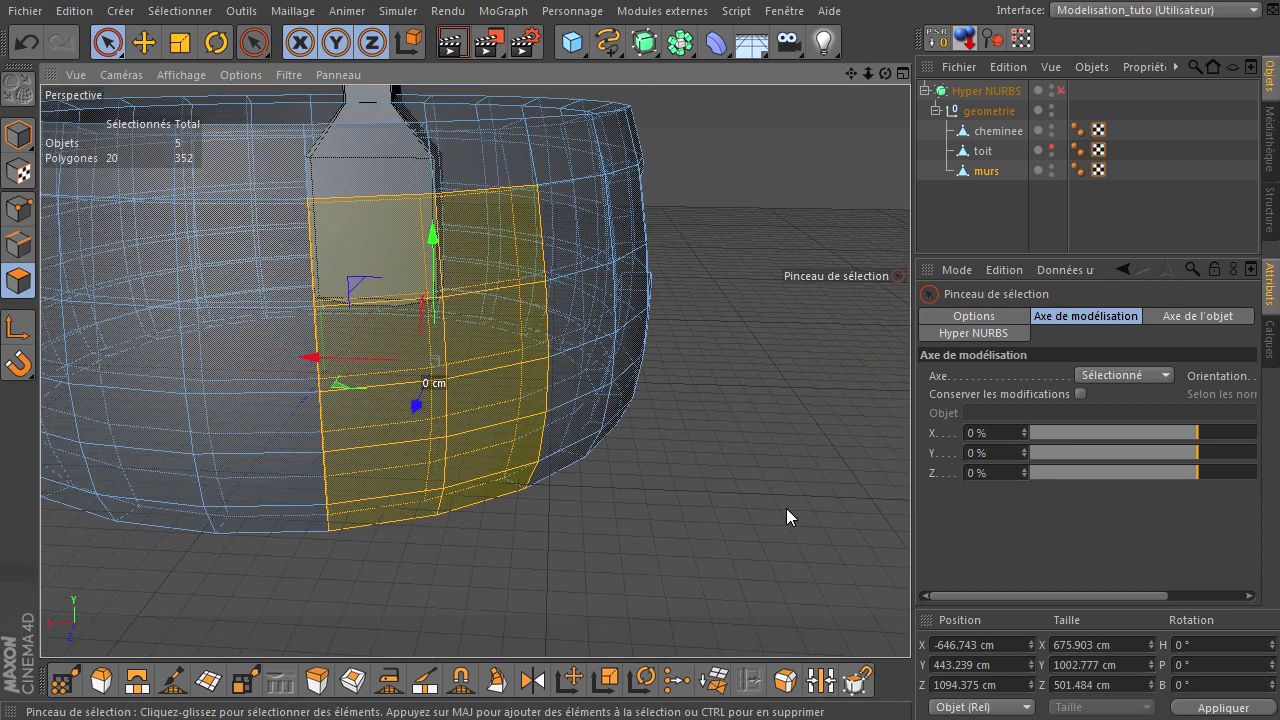
pyautogui.press('i')
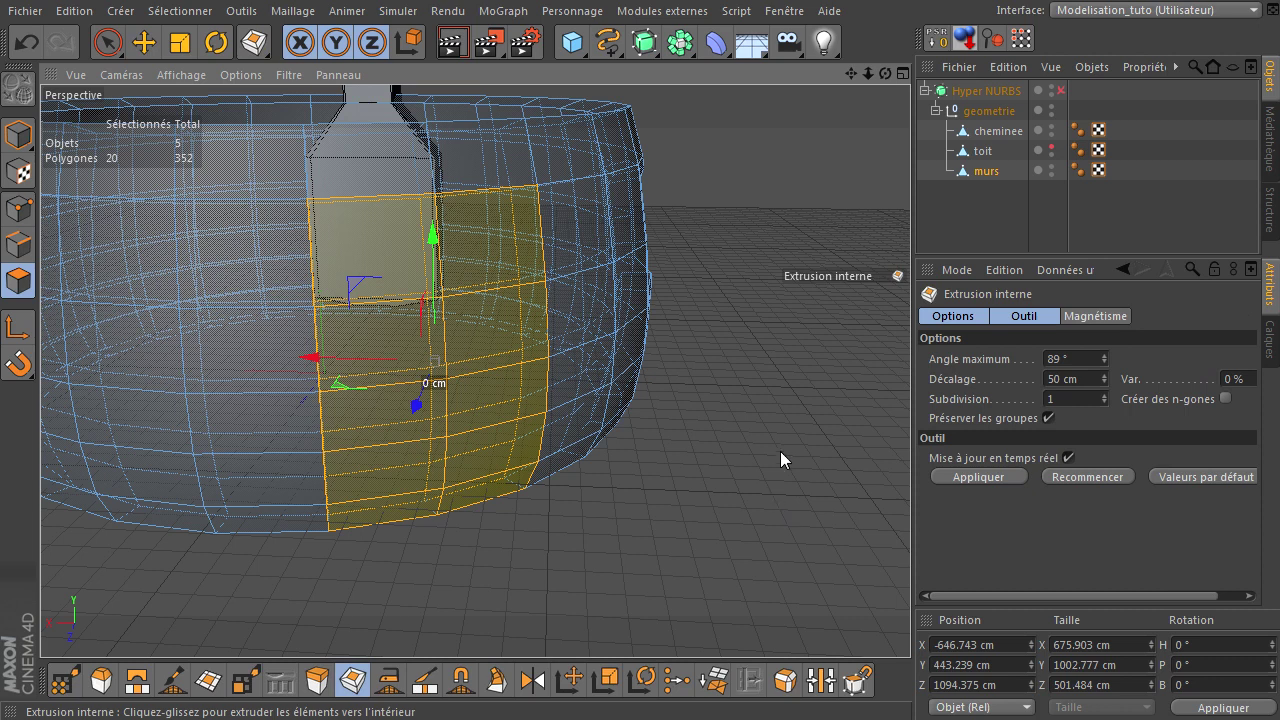
# - Inset the 20 door polygons by 55 cm to form the doorway frame
pyautogui.moveTo(780, 451); pyautogui.dragTo(910, 490)
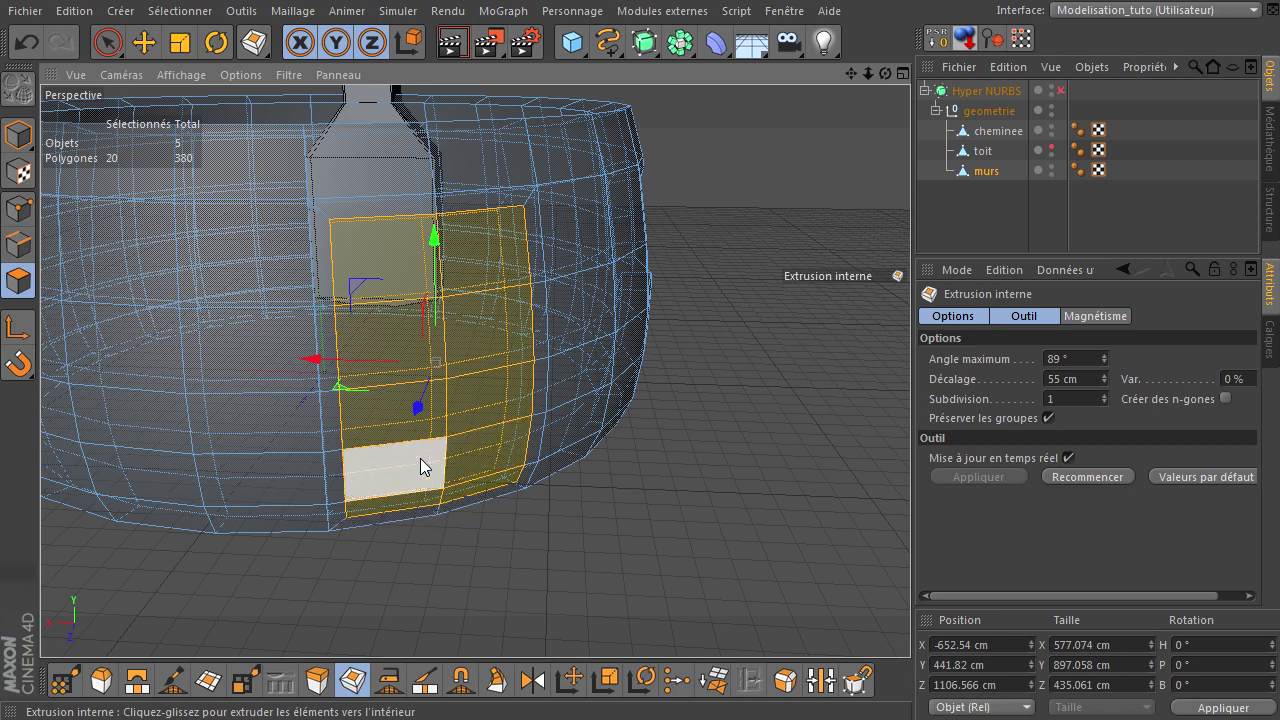
pyautogui.moveTo(882, 77); pyautogui.dragTo(910, 490)
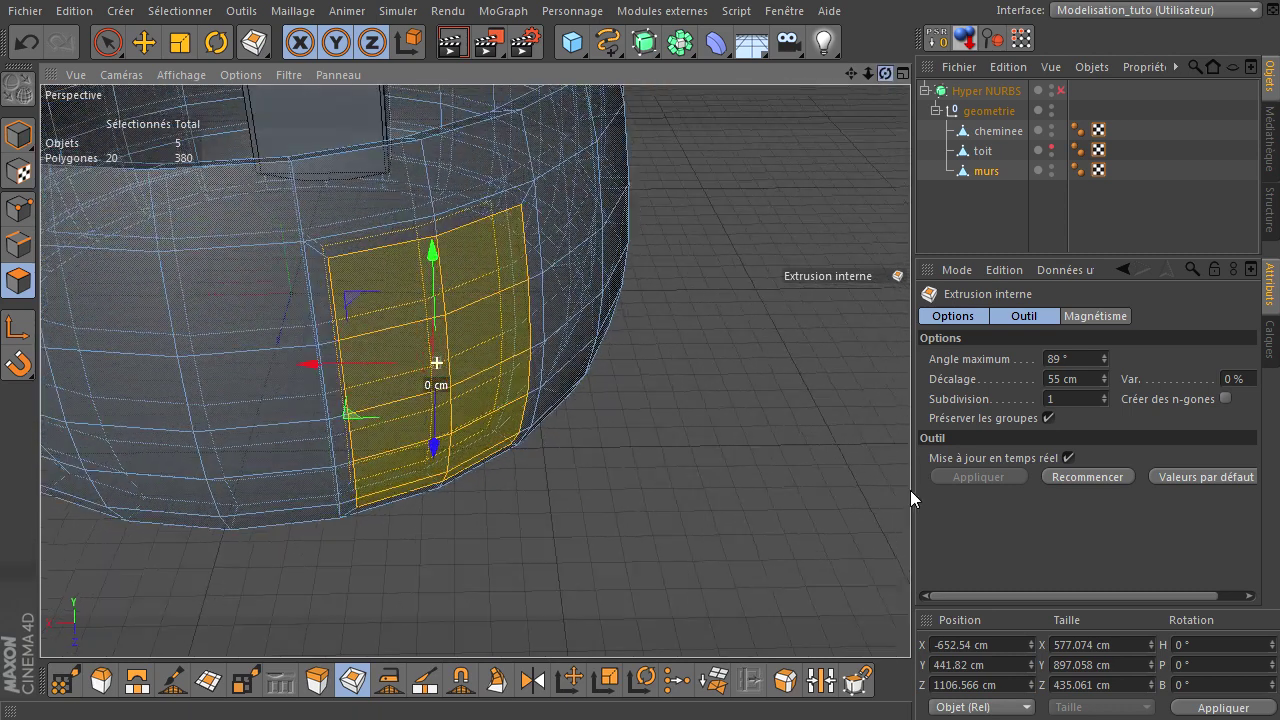
pyautogui.scroll(2, 310, 252)
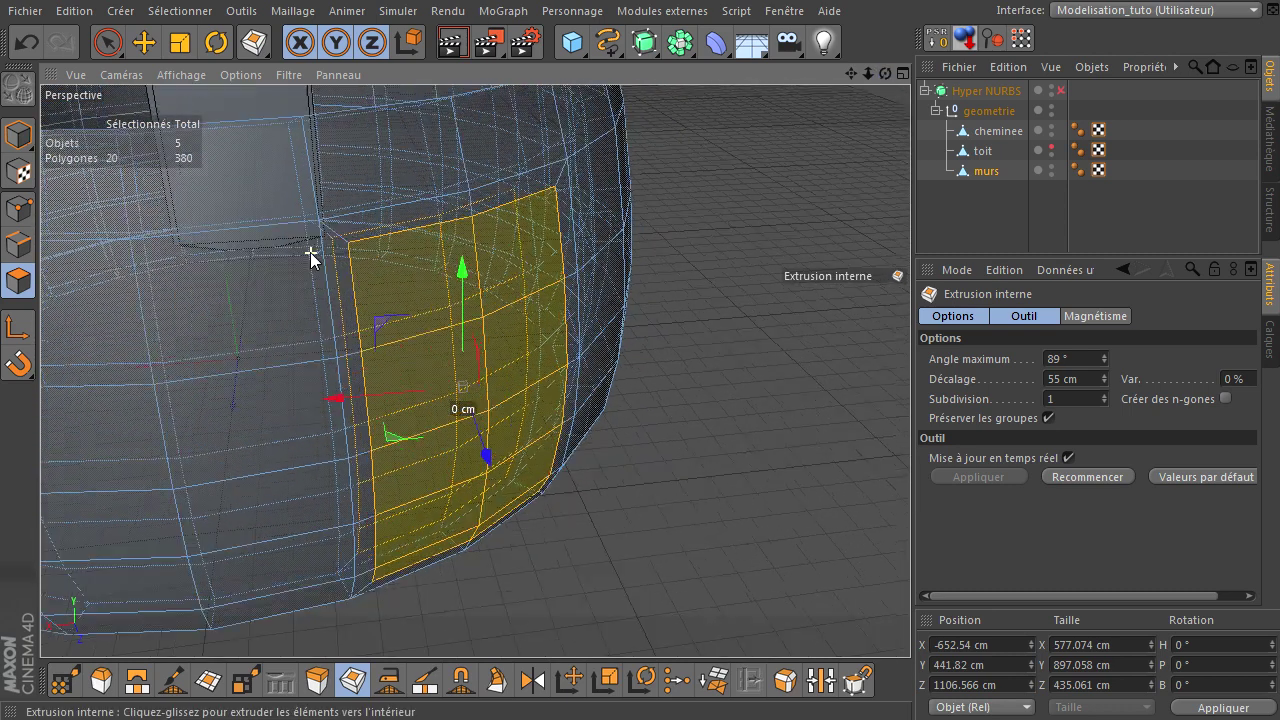
pyautogui.scroll(3, 308, 253)
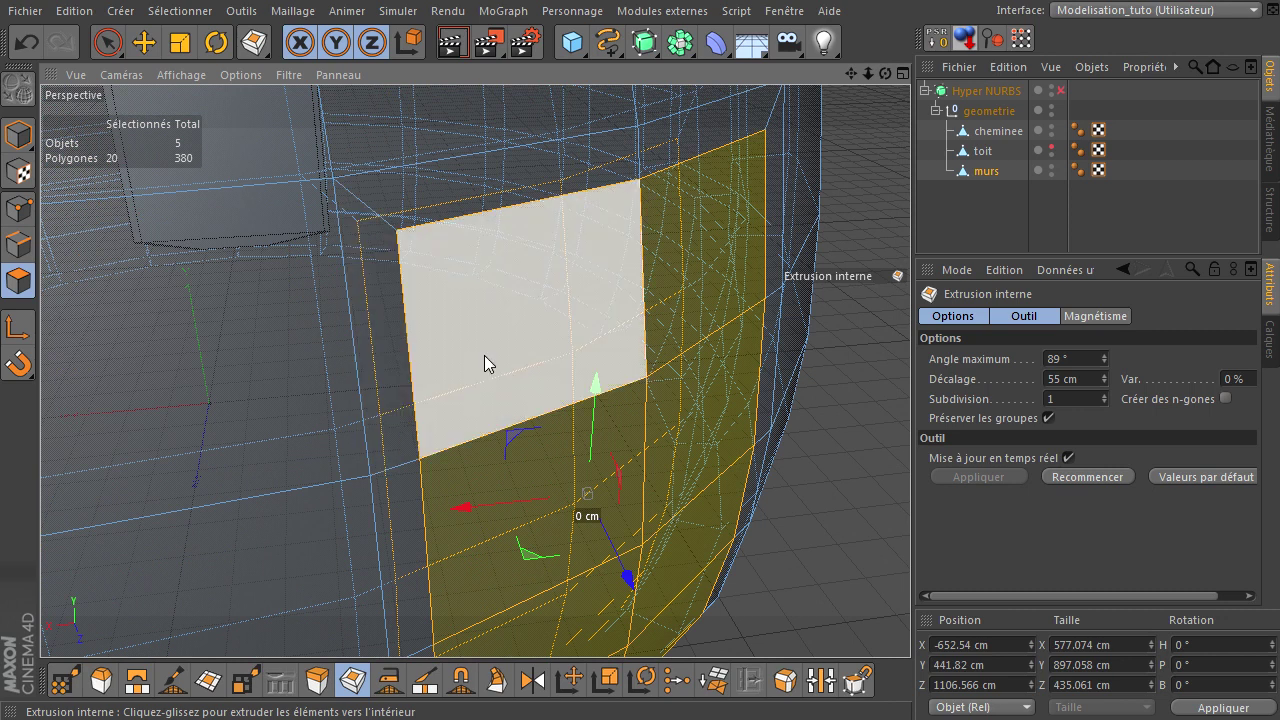
# - Bridge the inset door faces with Ponter to cut the opening through the wall
pyautogui.press('b')
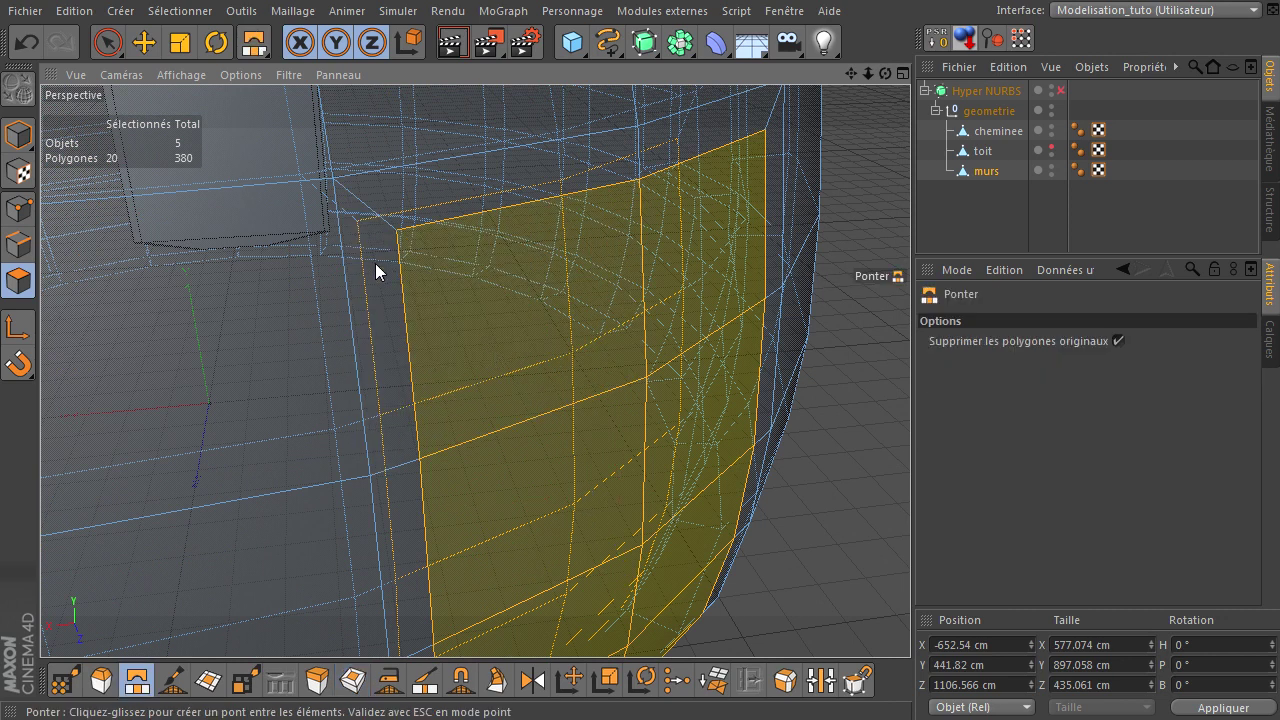
pyautogui.moveTo(358, 223); pyautogui.dragTo(397, 240)
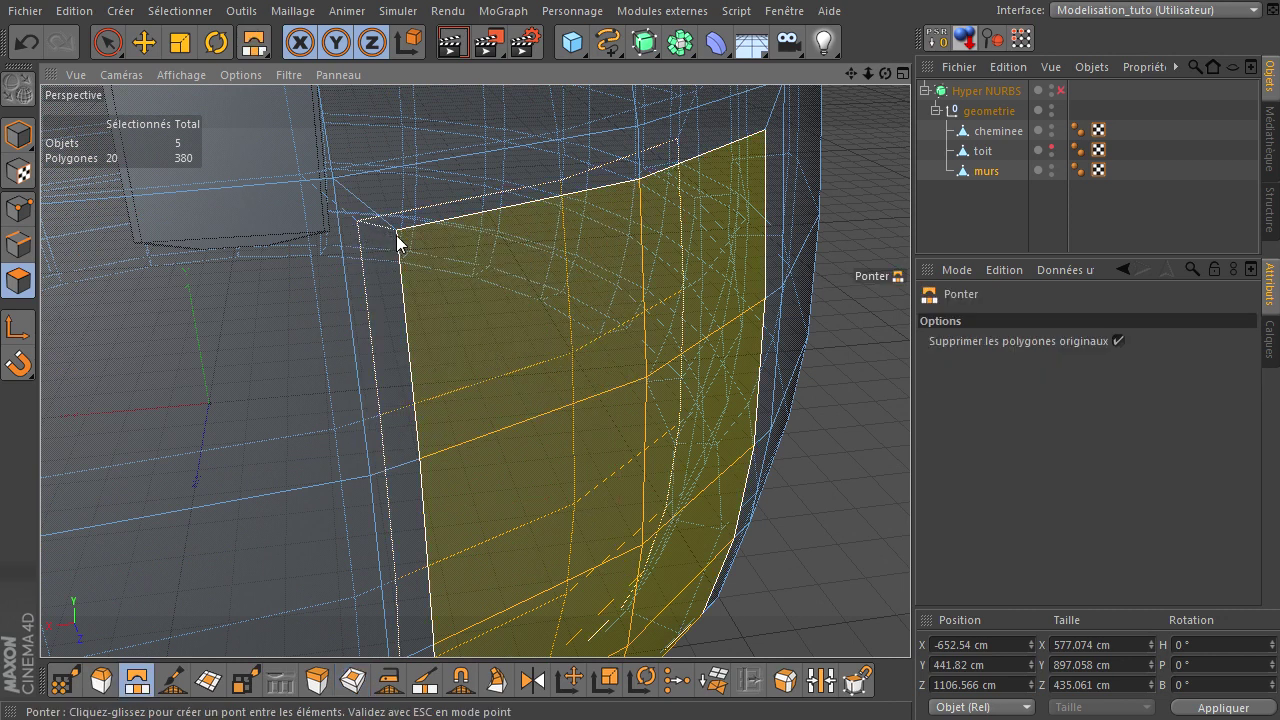
pyautogui.scroll(-3, 784, 469)
pyautogui.scroll(-3, 800, 472)
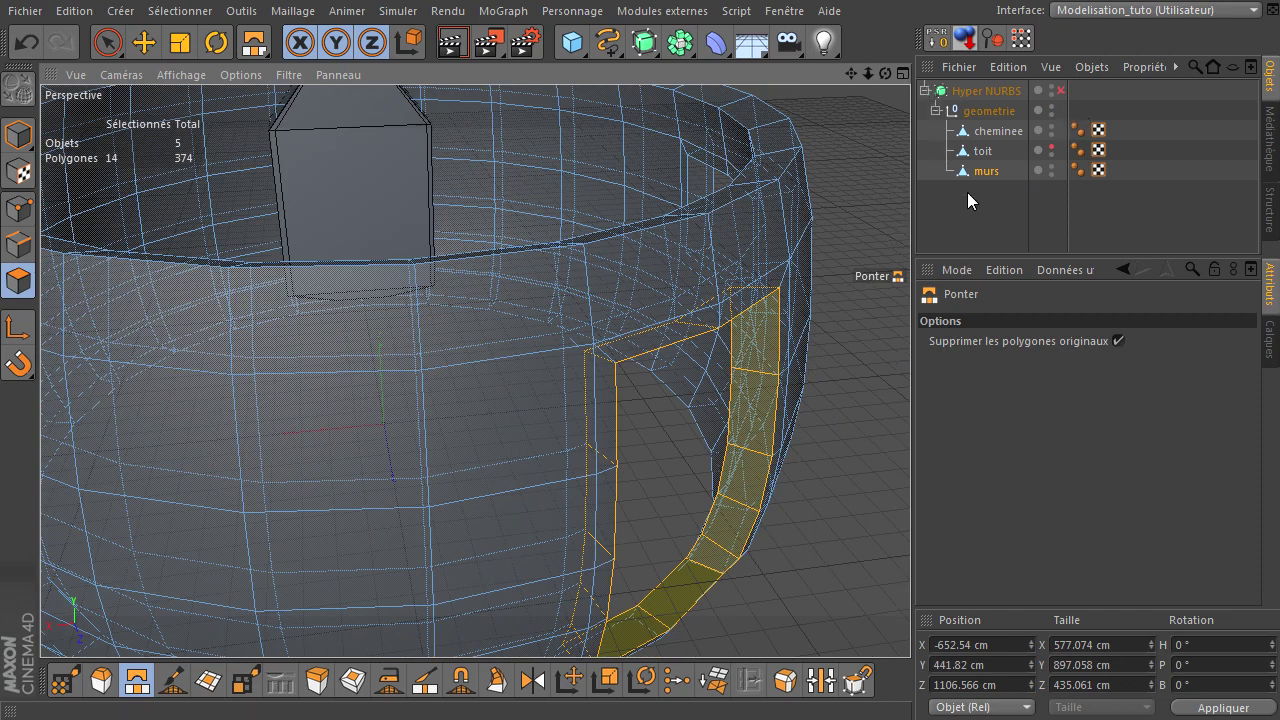
# - Uncheck Rayons-X on murs and enable Hyper NURBS to view the rounded doorway head-on
pyautogui.click(986, 171)
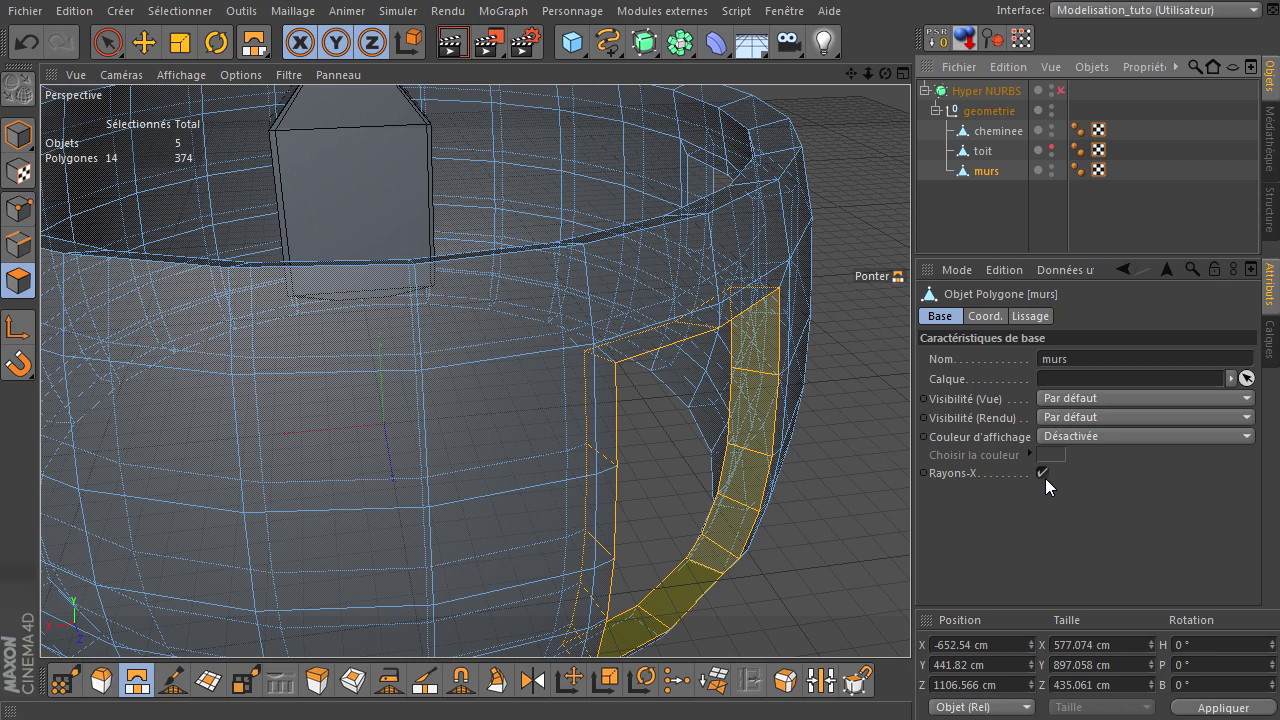
pyautogui.click(1042, 472)
pyautogui.click(1004, 244)
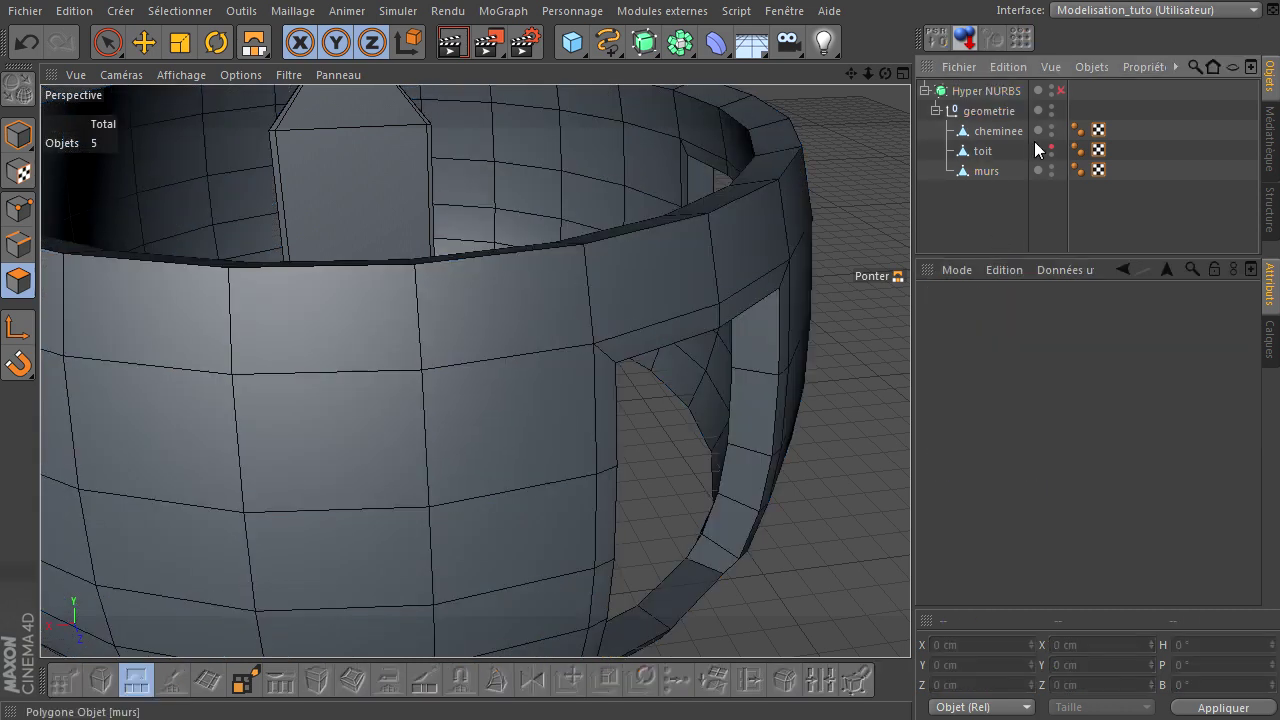
pyautogui.click(1060, 91)
pyautogui.moveTo(868, 74)
pyautogui.mouseDown()
pyautogui.moveTo(910, 490)
pyautogui.moveTo(926, 486)
pyautogui.mouseUp()
pyautogui.moveTo(887, 74)
pyautogui.mouseDown()
pyautogui.moveTo(910, 490)
pyautogui.moveTo(548, 284)
pyautogui.mouseUp()
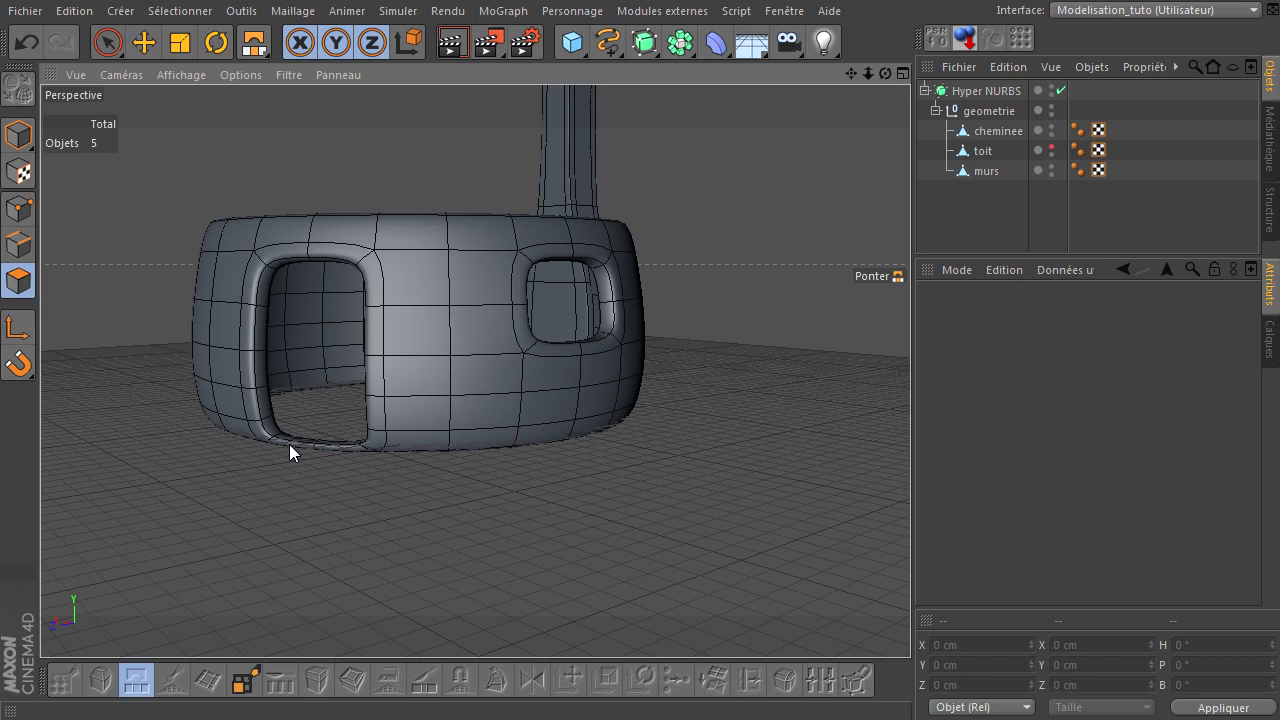
pyautogui.scroll(2, 319, 471)
pyautogui.scroll(3, 318, 472)
pyautogui.scroll(3, 318, 472)
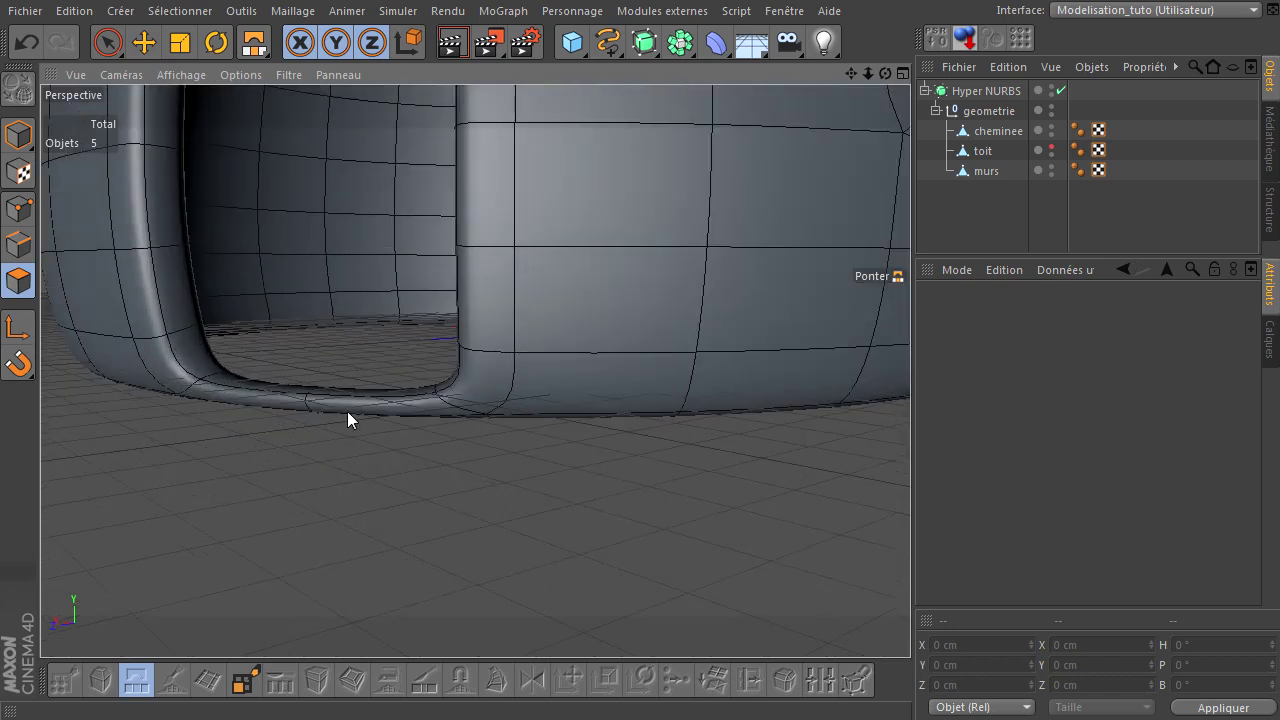
pyautogui.moveTo(886, 73)
pyautogui.mouseDown()
pyautogui.moveTo(902, 505)
pyautogui.moveTo(910, 490)
pyautogui.mouseUp()
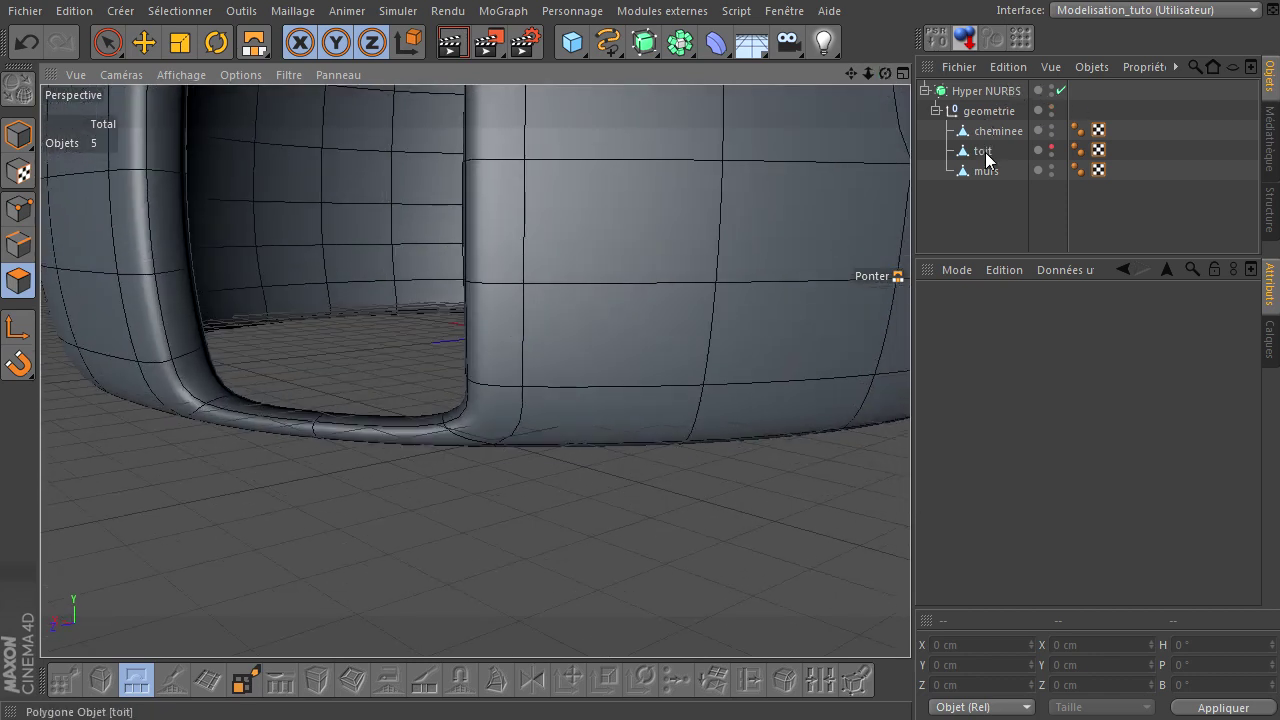
# - Make the toit roof visible again and zoom out to the whole house
pyautogui.click(980, 112)
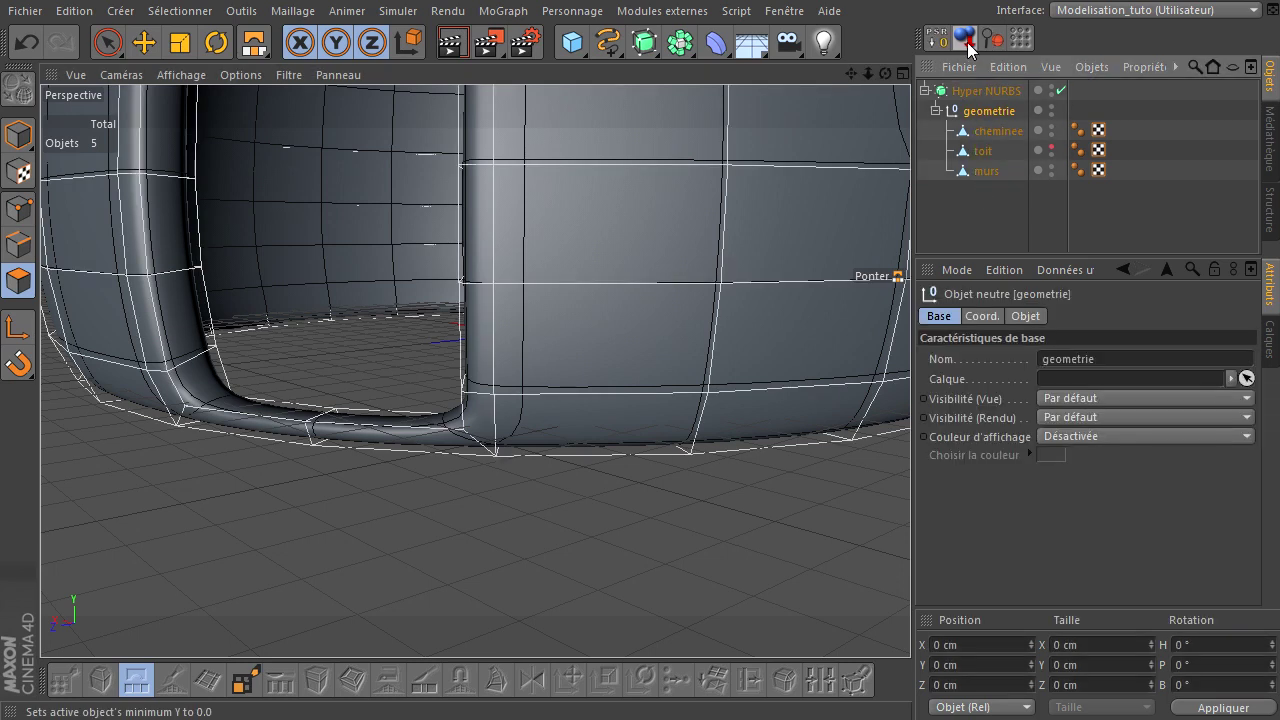
pyautogui.click(988, 222)
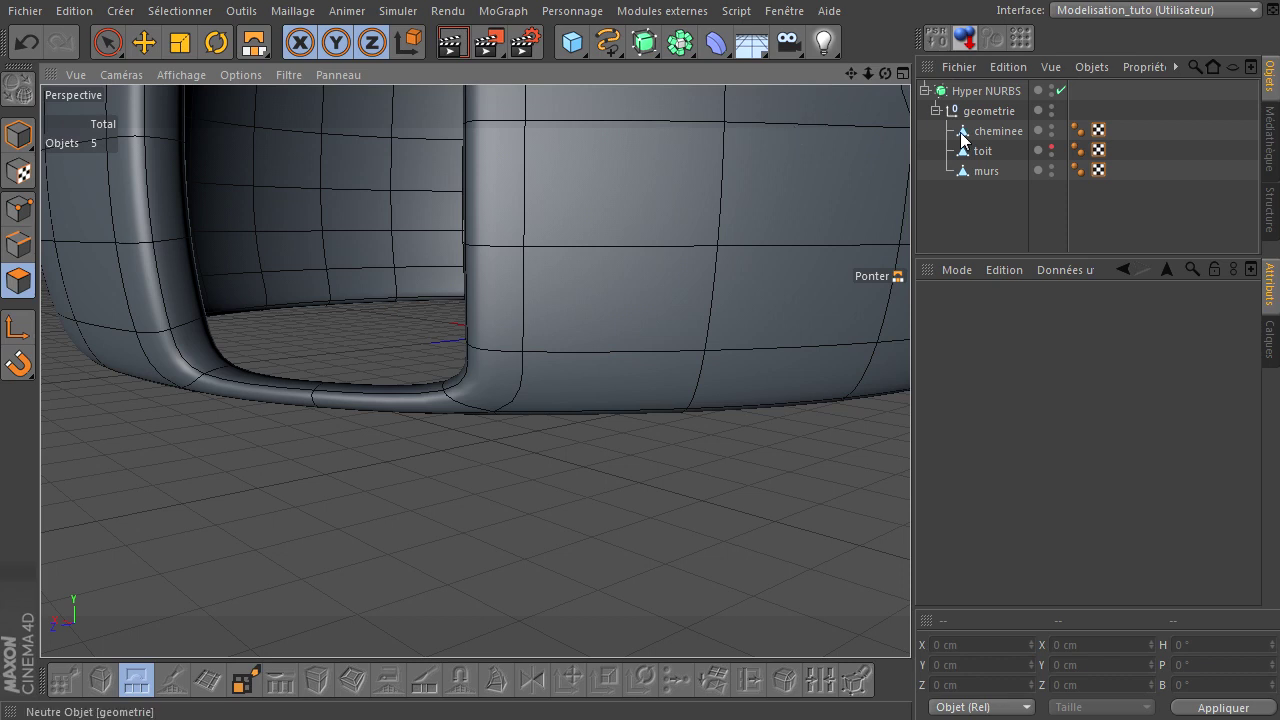
pyautogui.click(1050, 148)
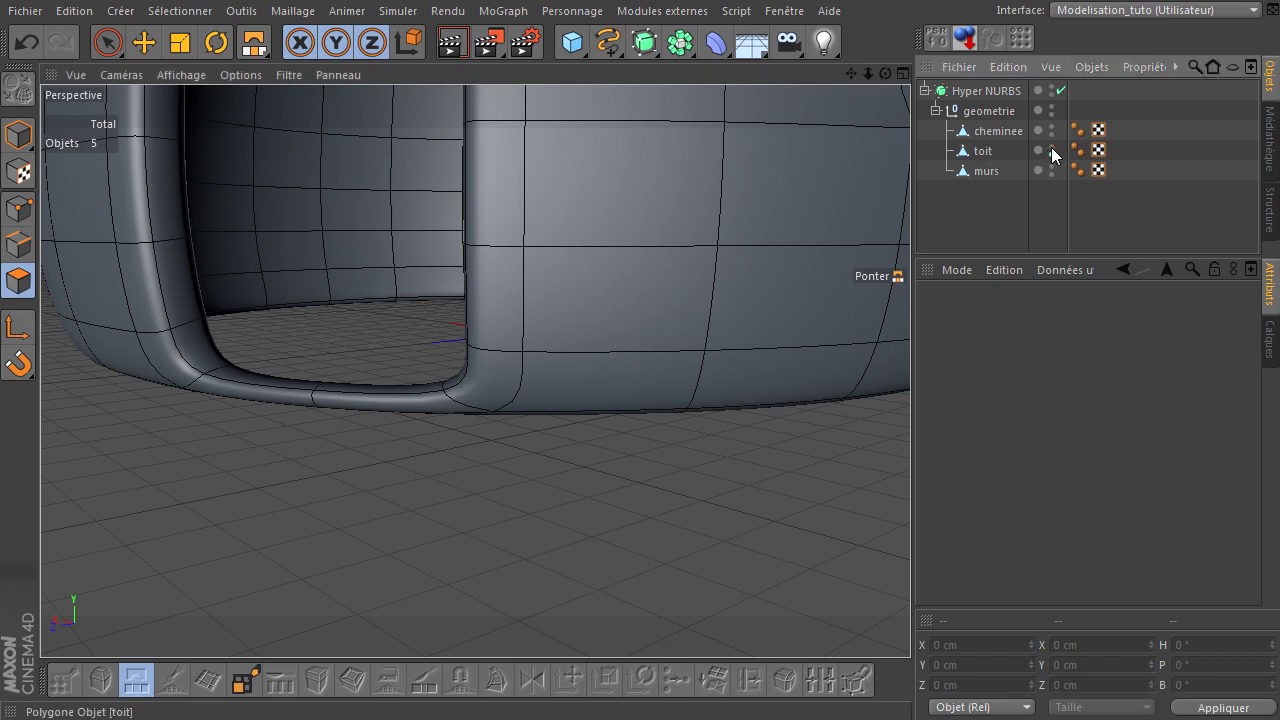
pyautogui.click(1051, 155)
pyautogui.moveTo(848, 78); pyautogui.dragTo(910, 490)
pyautogui.moveTo(871, 69); pyautogui.dragTo(910, 490)
pyautogui.scroll(5, 906, 492)
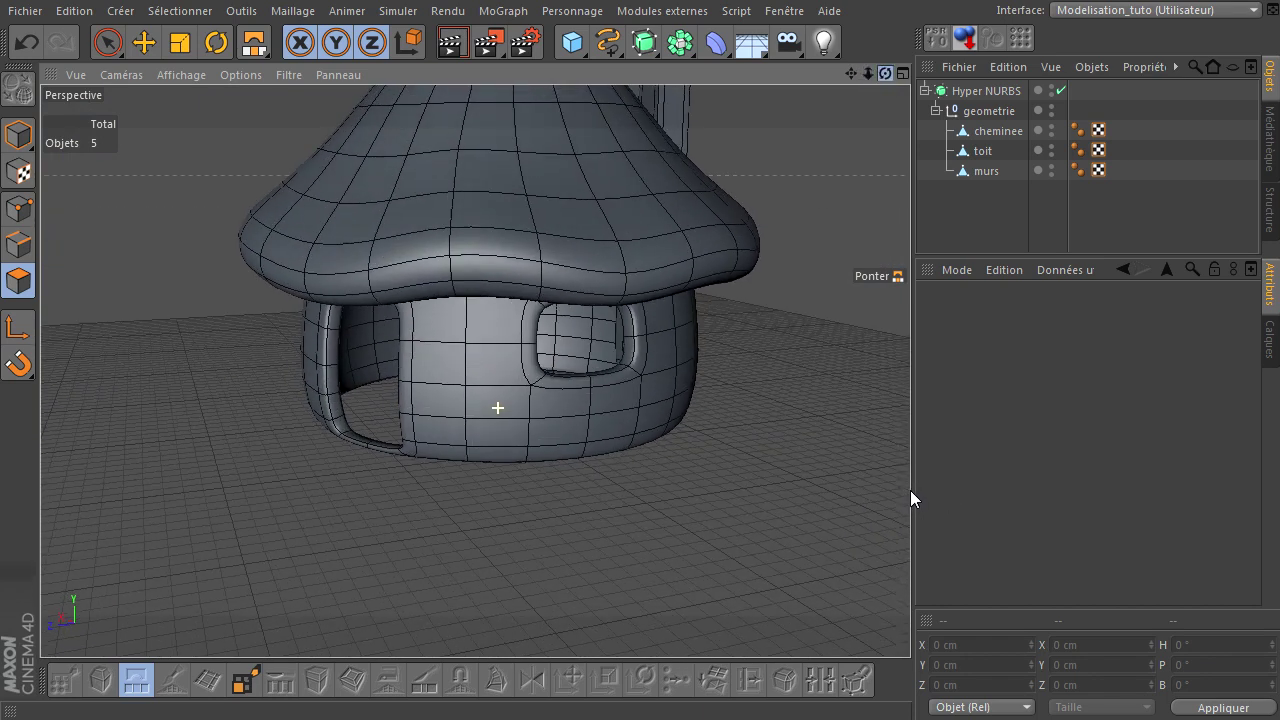
# - Render a preview of the house, then reselect the murs walls object
pyautogui.click(451, 42)
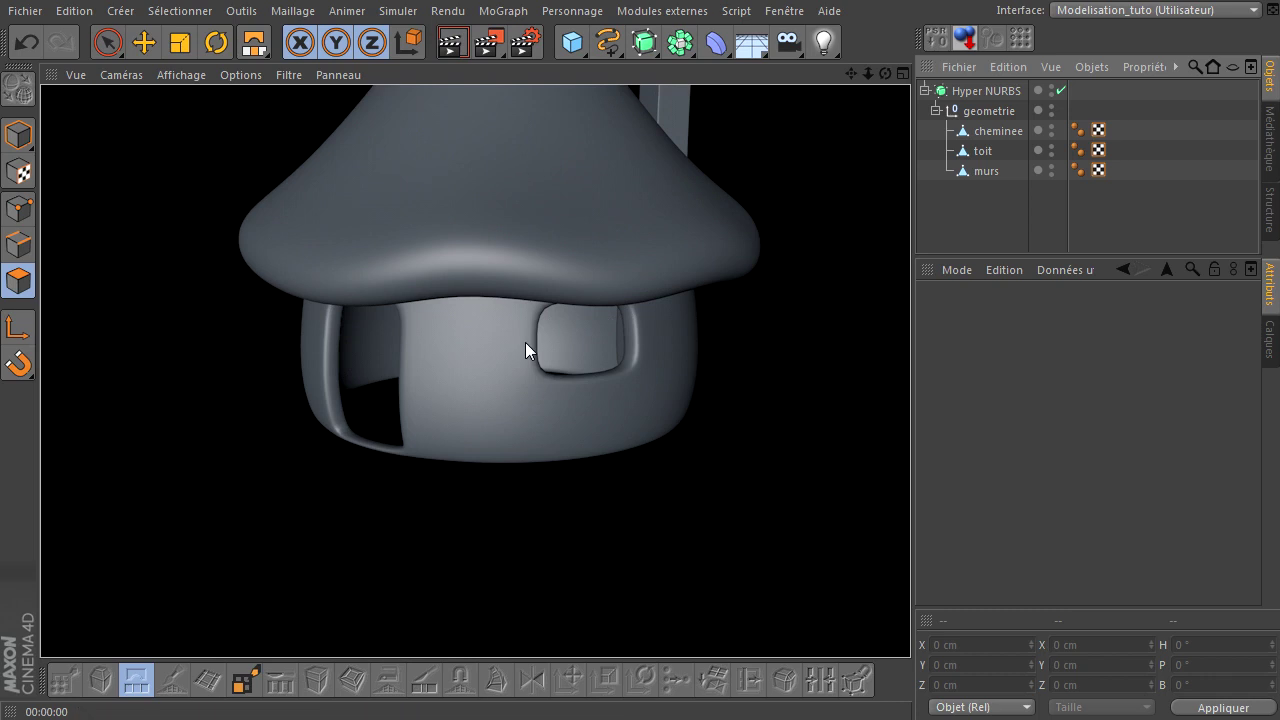
pyautogui.moveTo(885, 74); pyautogui.dragTo(912, 489)
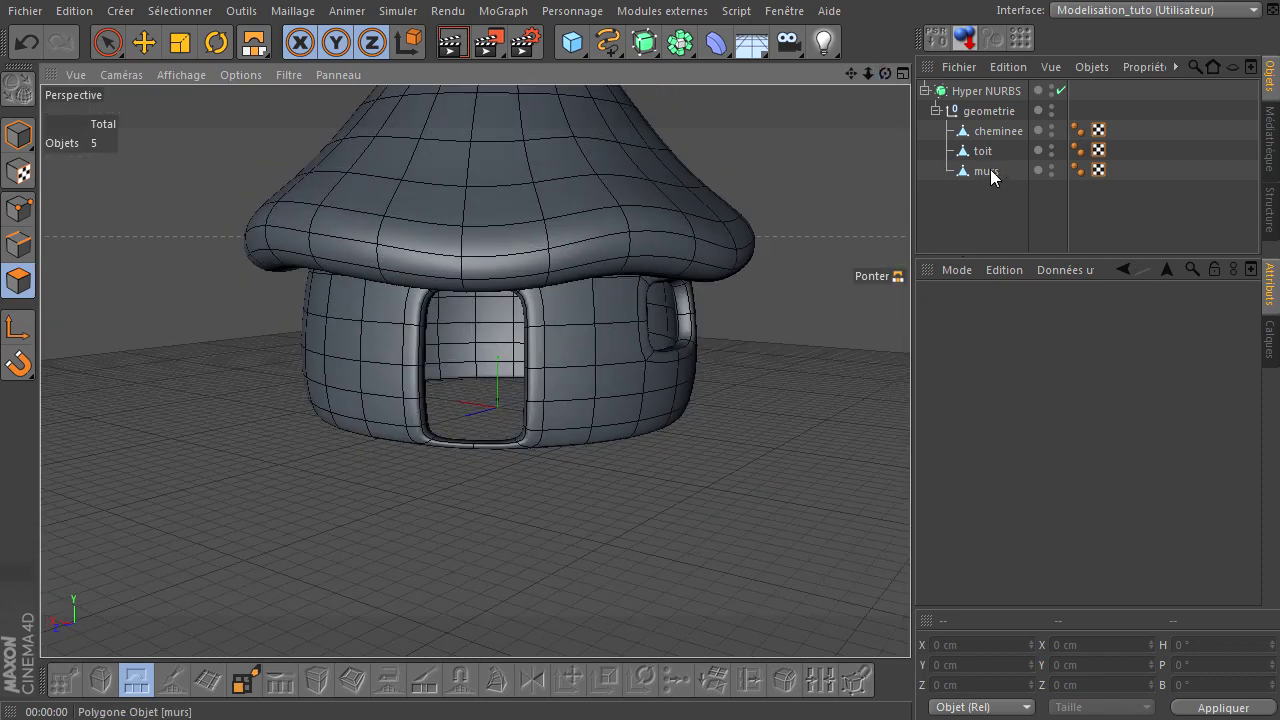
pyautogui.click(987, 171)
pyautogui.click(988, 219)
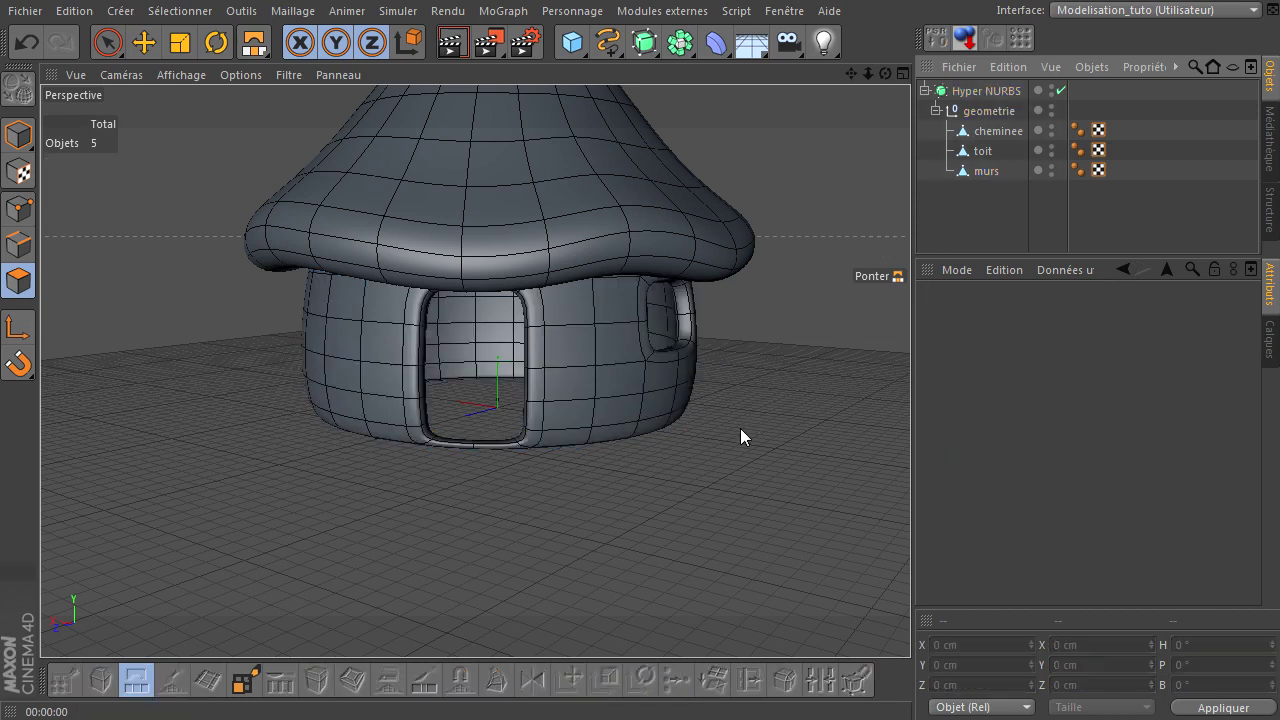
pyautogui.click(978, 172)
pyautogui.hotkey('ctrl', 'z')
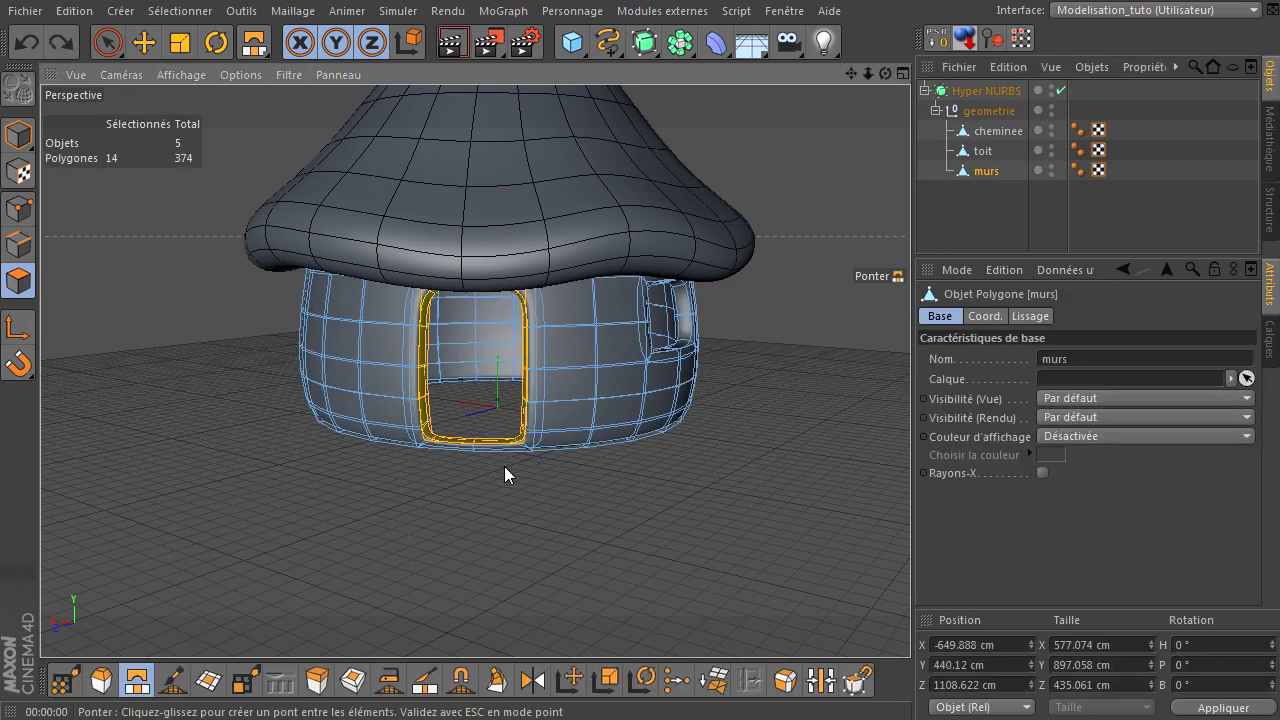
pyautogui.click(108, 42)
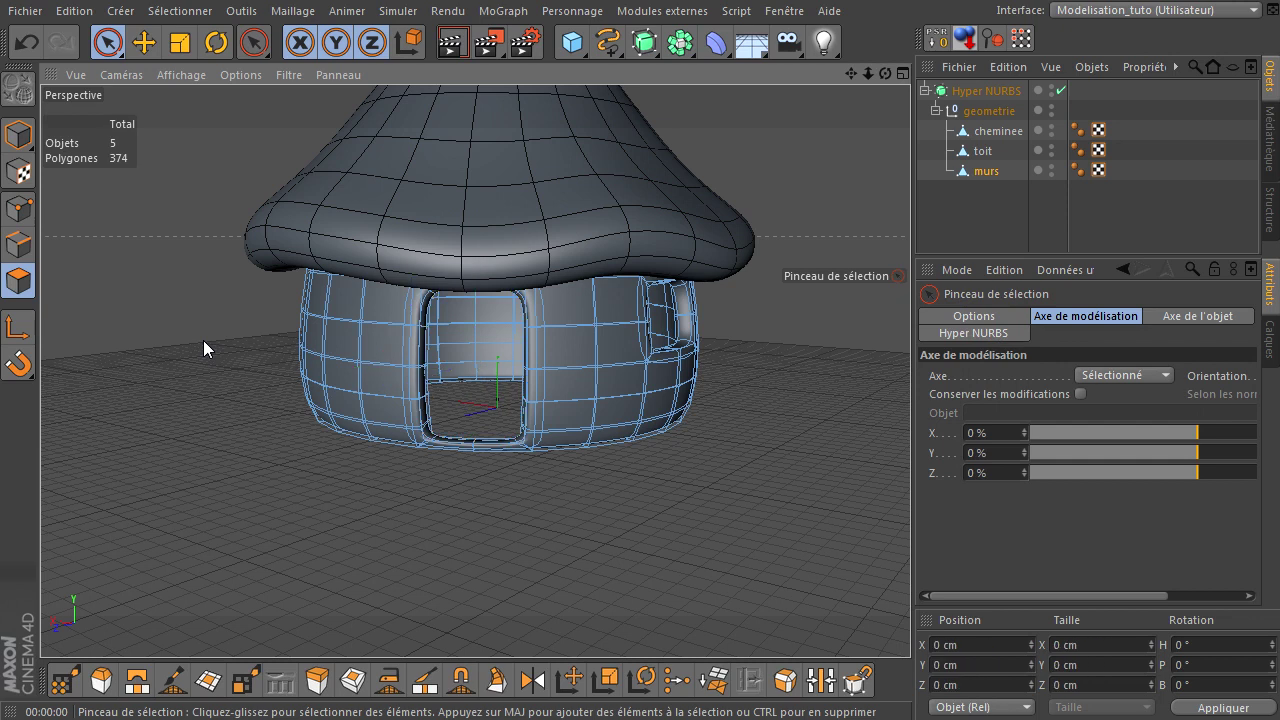
pyautogui.scroll(4, 553, 544)
pyautogui.scroll(4, 543, 520)
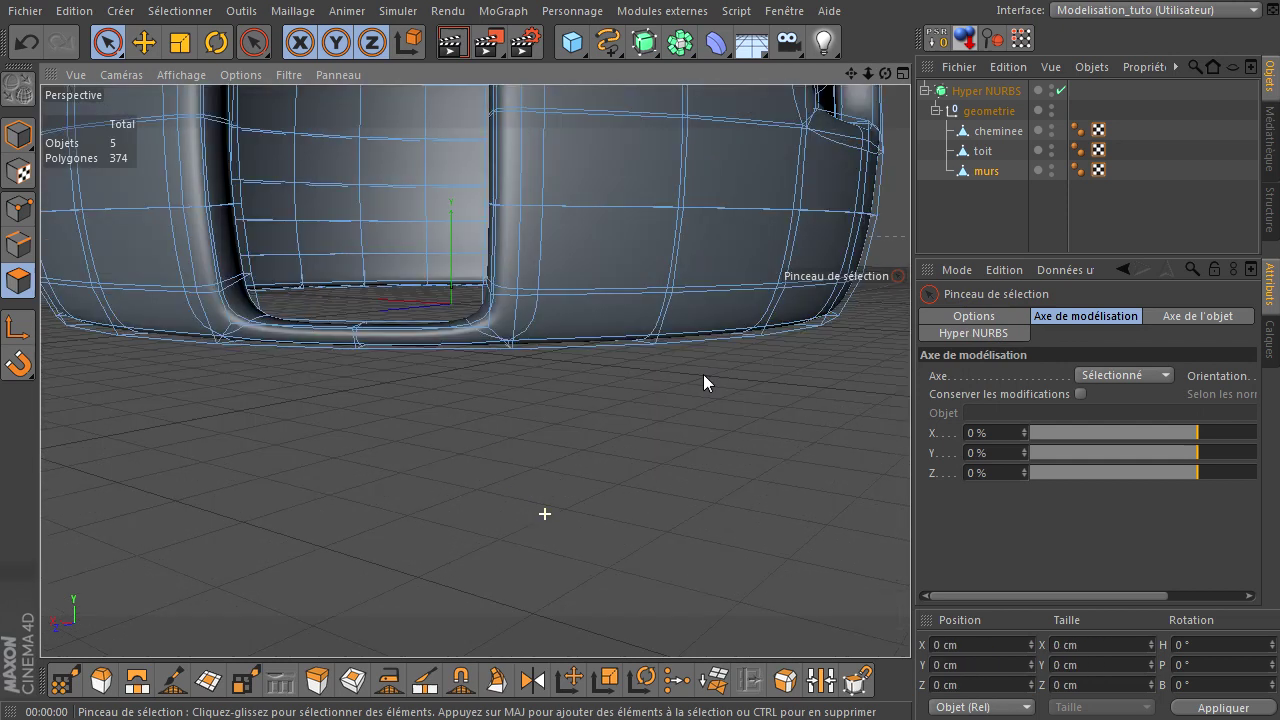
pyautogui.click(1060, 92)
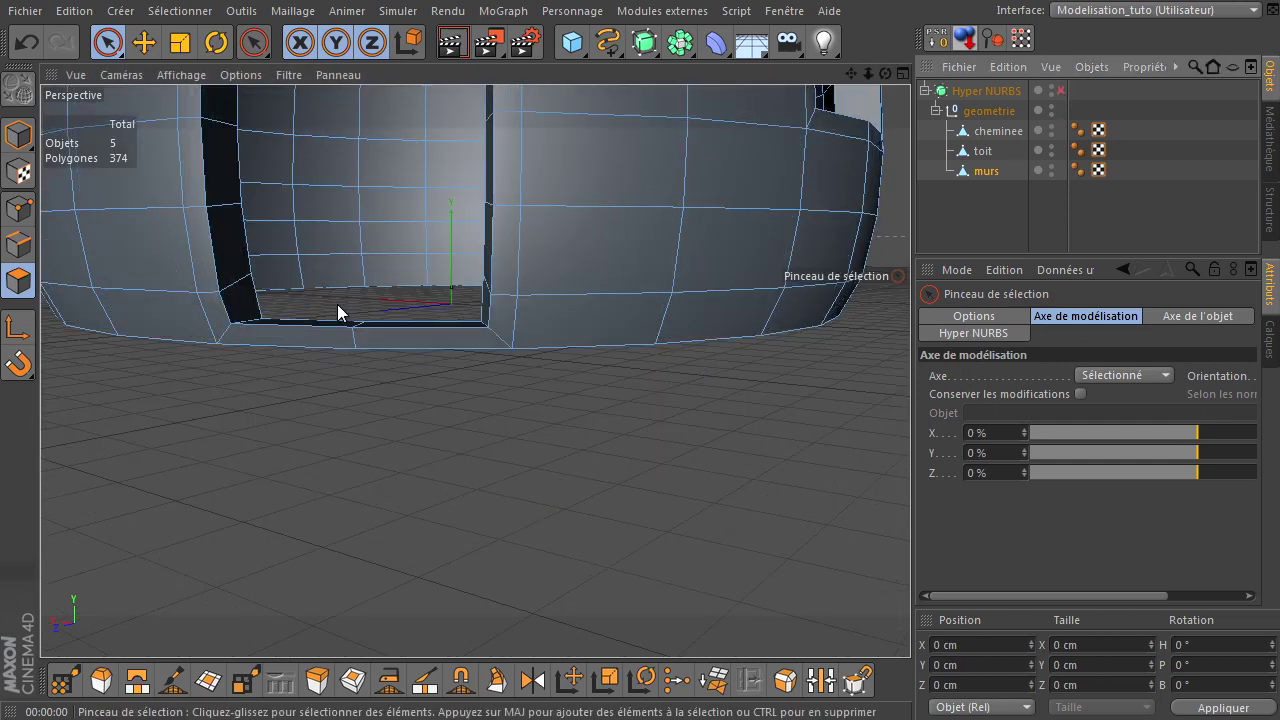
pyautogui.click(331, 346)
pyautogui.moveTo(331, 349); pyautogui.dragTo(400, 343)
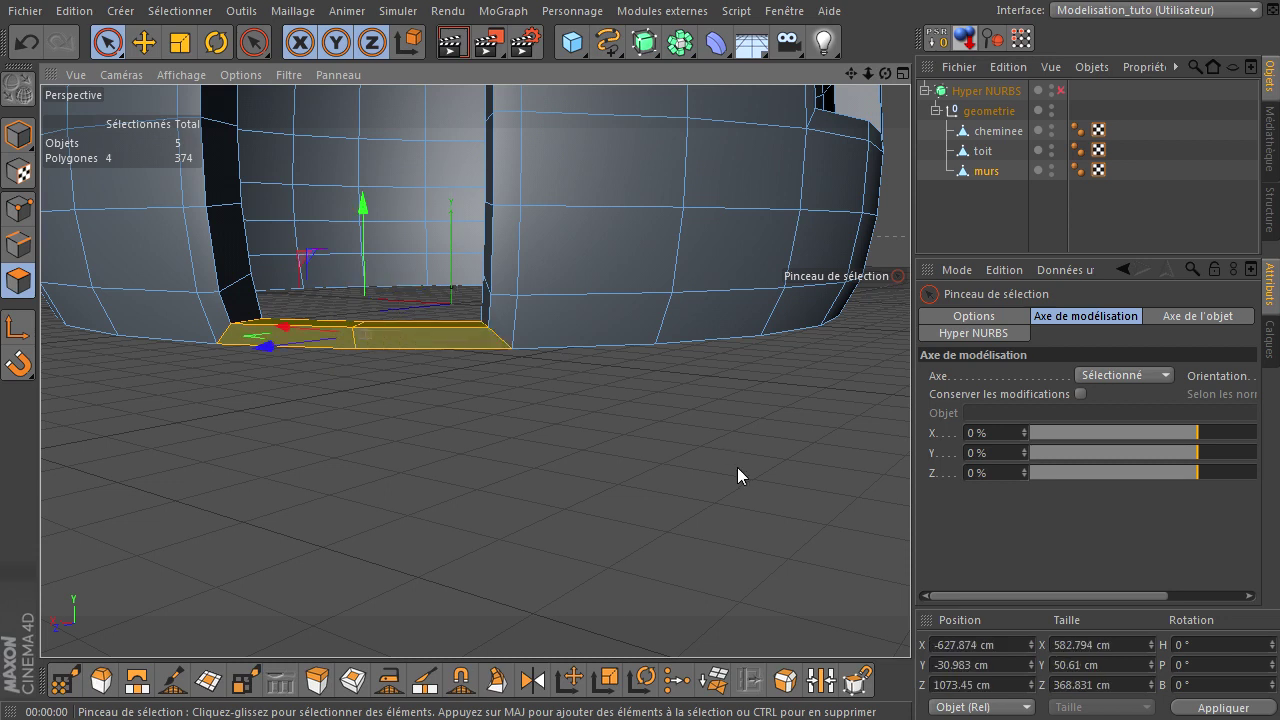
pyautogui.moveTo(885, 75)
pyautogui.mouseDown()
pyautogui.moveTo(930, 614)
pyautogui.moveTo(911, 487)
pyautogui.moveTo(888, 490)
pyautogui.moveTo(910, 490)
pyautogui.mouseUp()
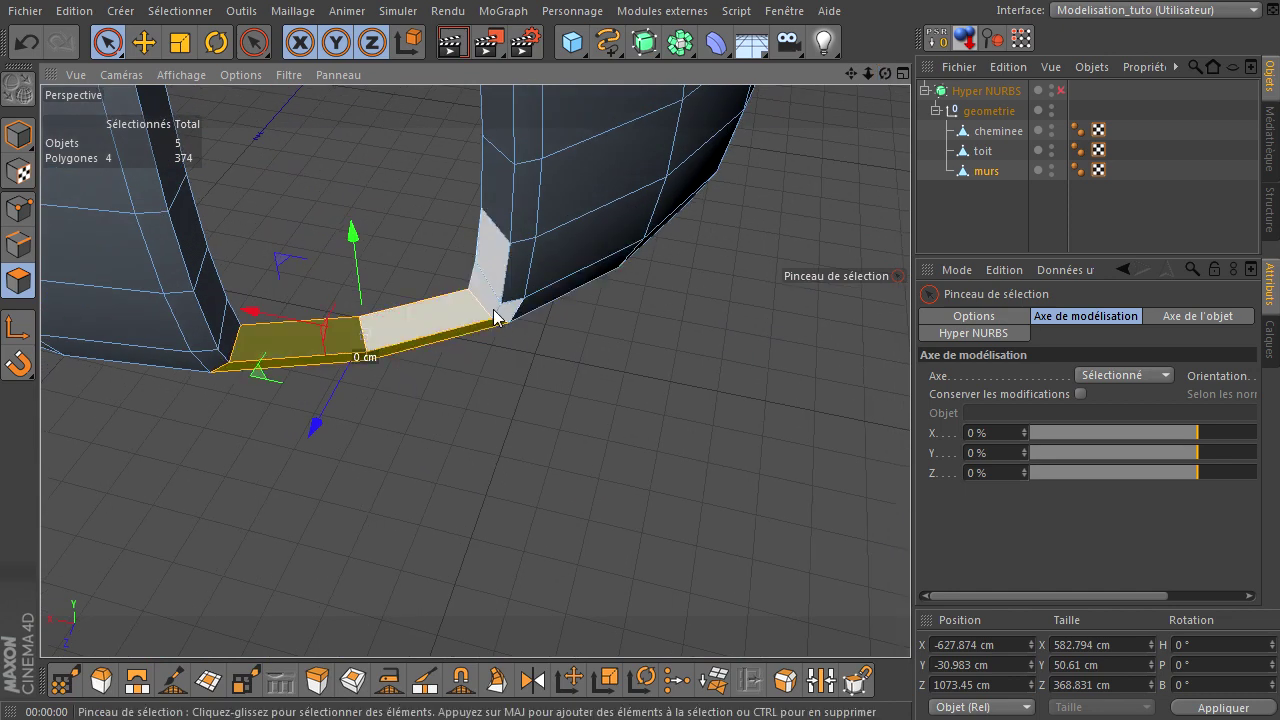
pyautogui.click(22, 207)
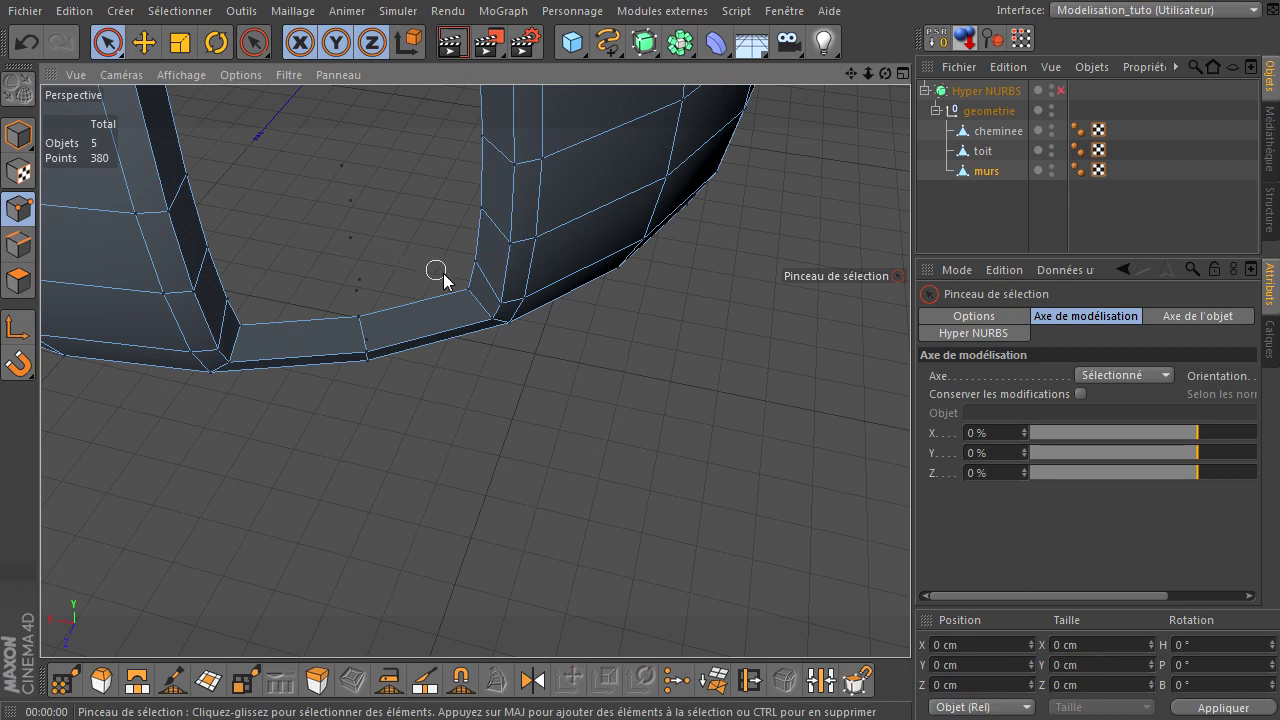
pyautogui.moveTo(444, 281); pyautogui.dragTo(491, 331)
pyautogui.moveTo(277, 303); pyautogui.dragTo(232, 366)
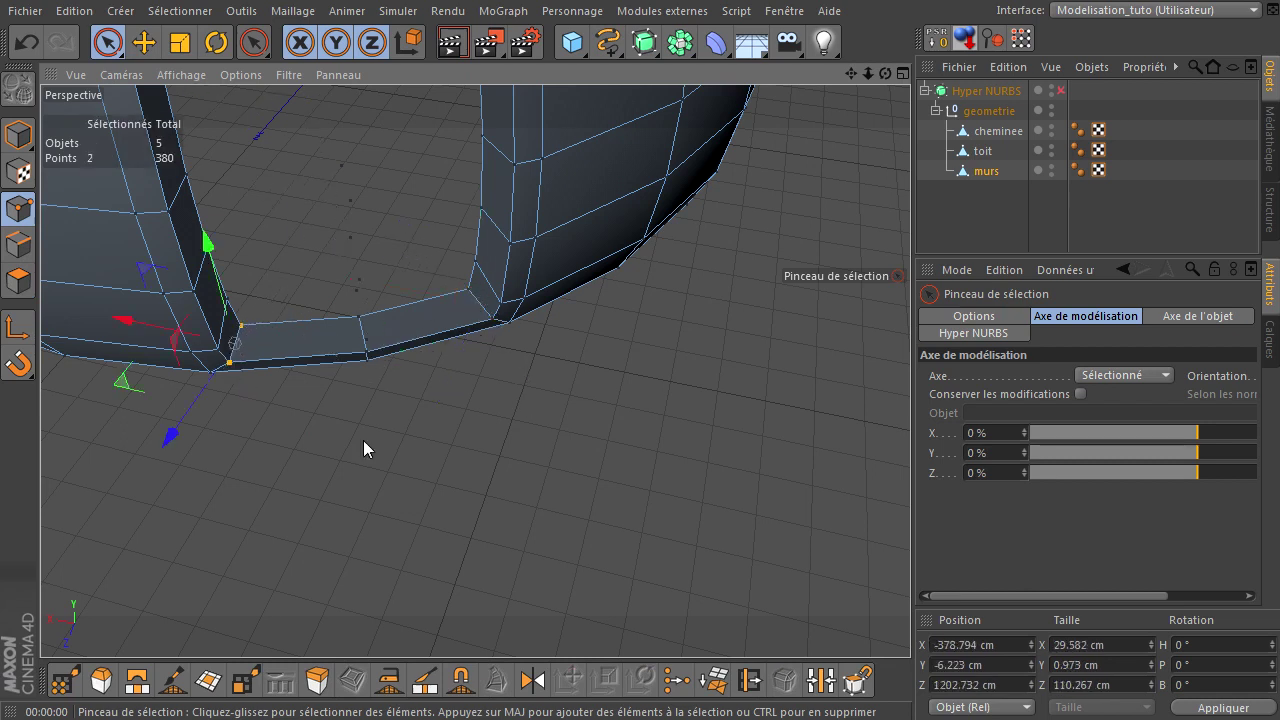
pyautogui.click(437, 503)
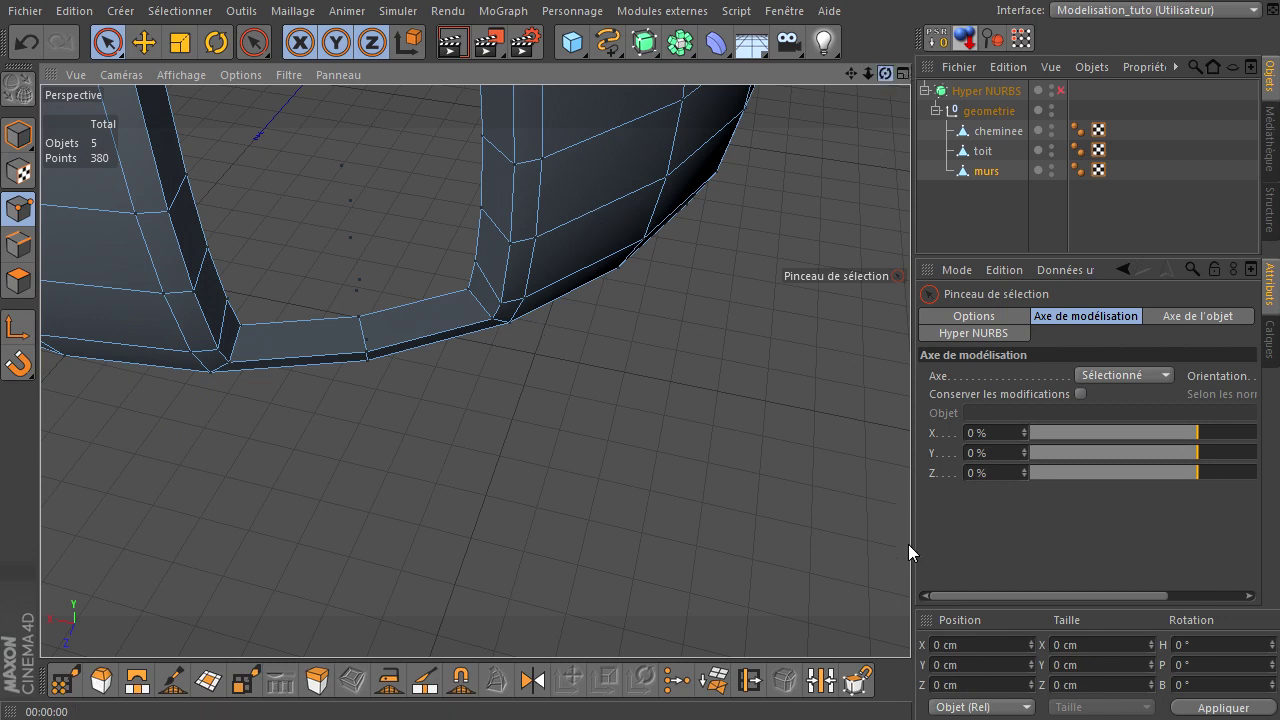
pyautogui.keyDown('alt'); pyautogui.moveTo(908, 544); pyautogui.dragTo(910, 490, button='middle'); pyautogui.keyUp('alt')
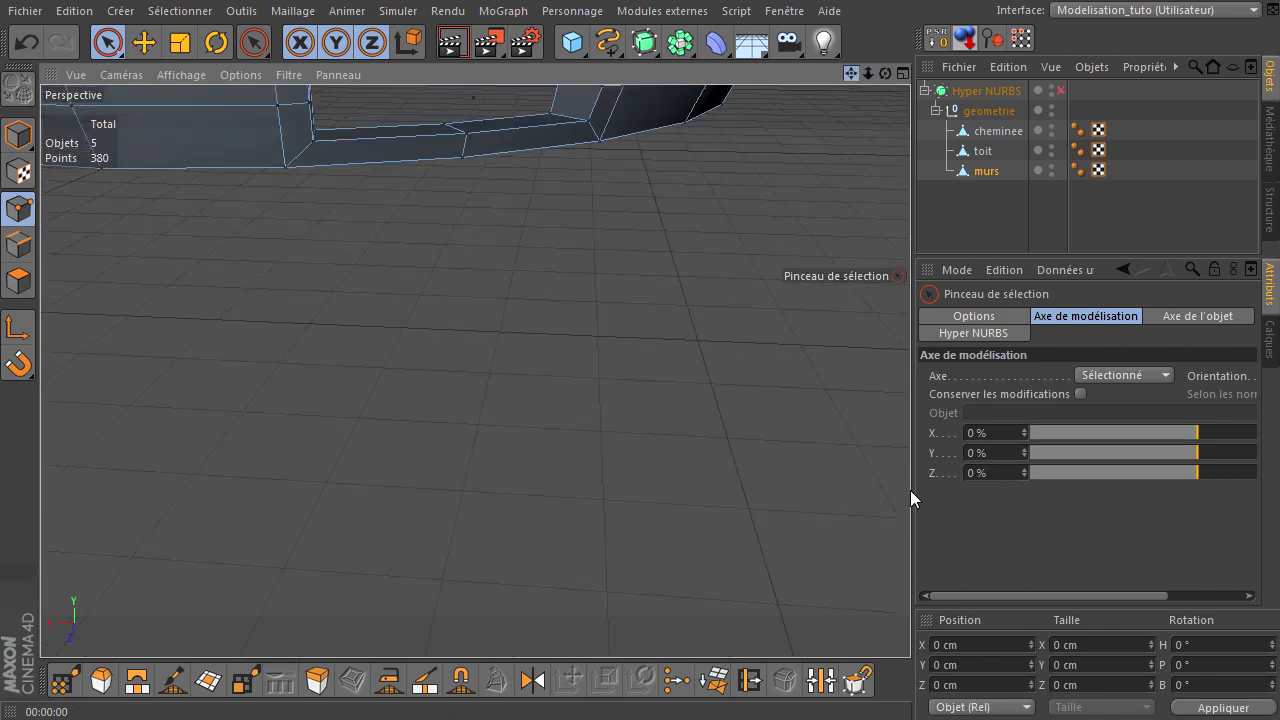
pyautogui.hotkey('ctrl', 'shift', 'z')
pyautogui.click(422, 333)
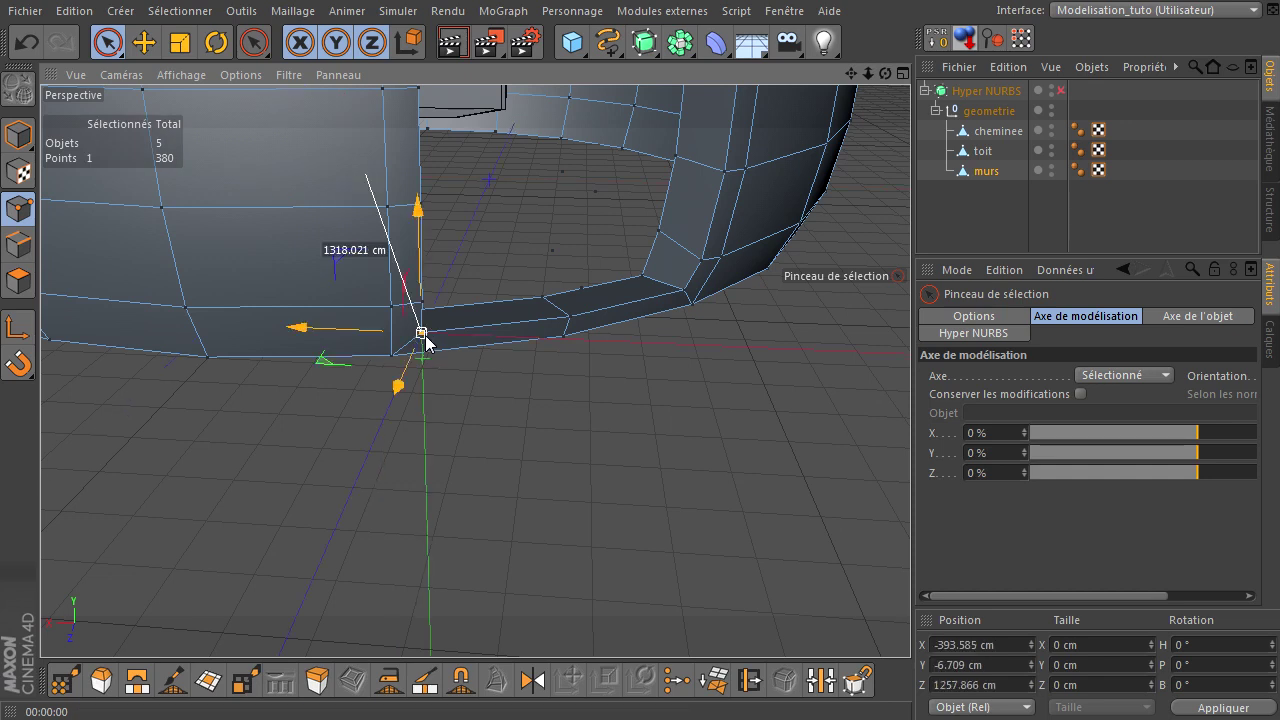
pyautogui.moveTo(423, 292); pyautogui.dragTo(423, 312)
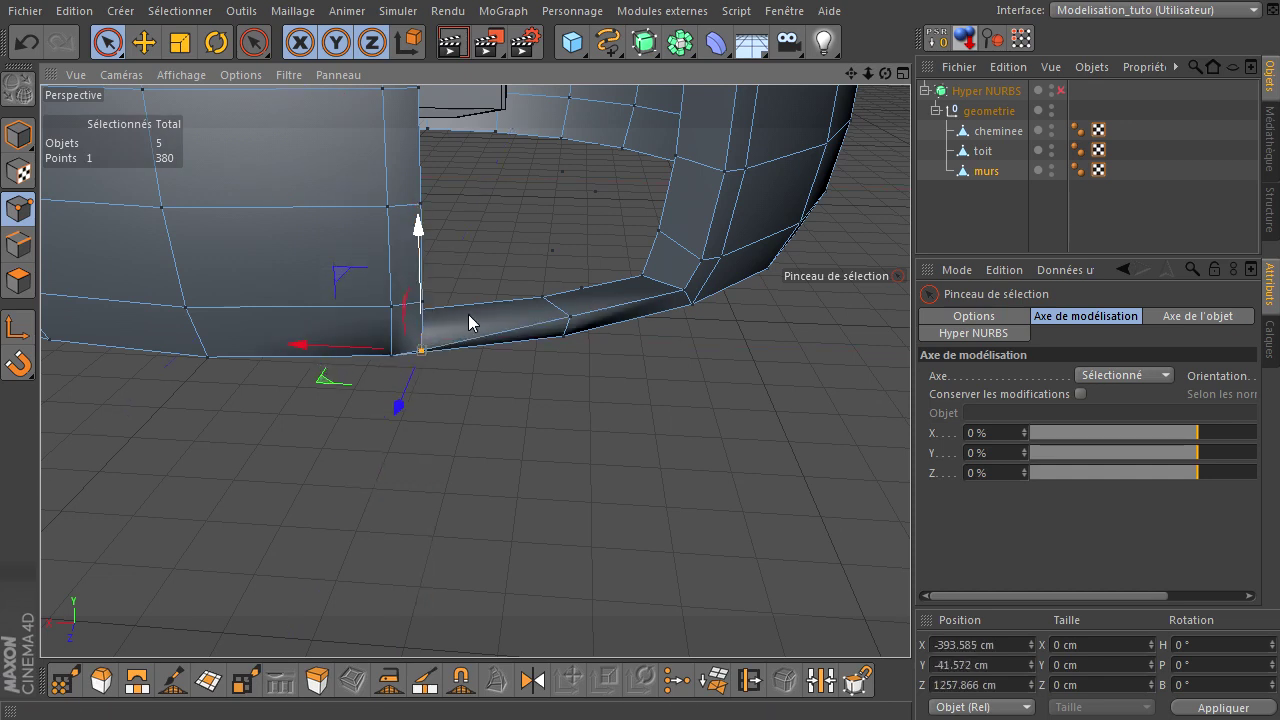
pyautogui.hotkey('ctrl', 'z')
pyautogui.hotkey('ctrl', 'z')
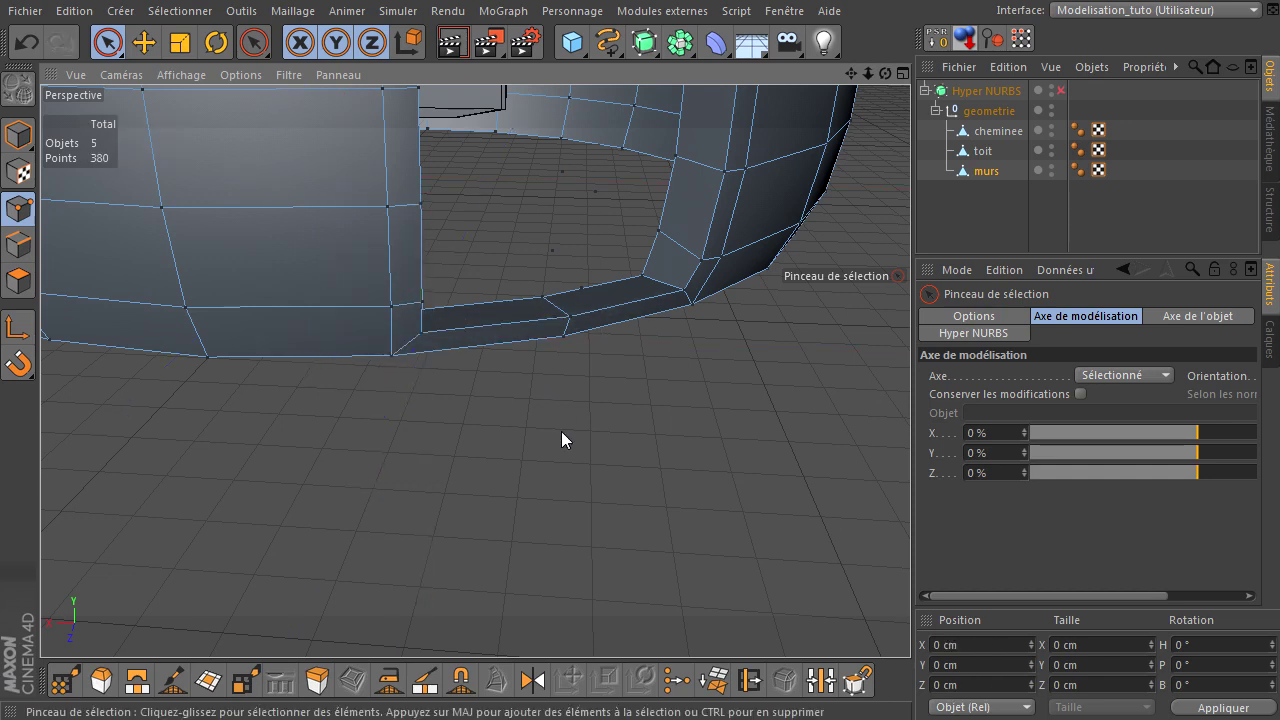
pyautogui.click(1061, 90)
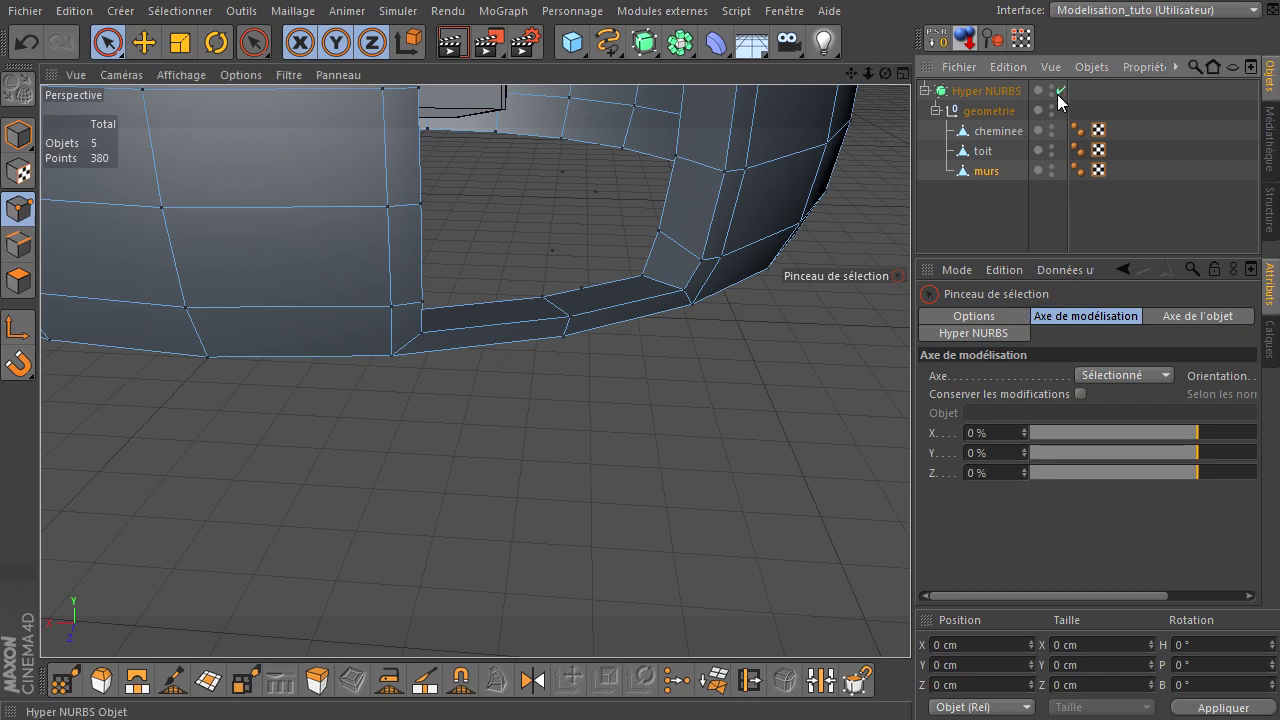
pyautogui.click(958, 214)
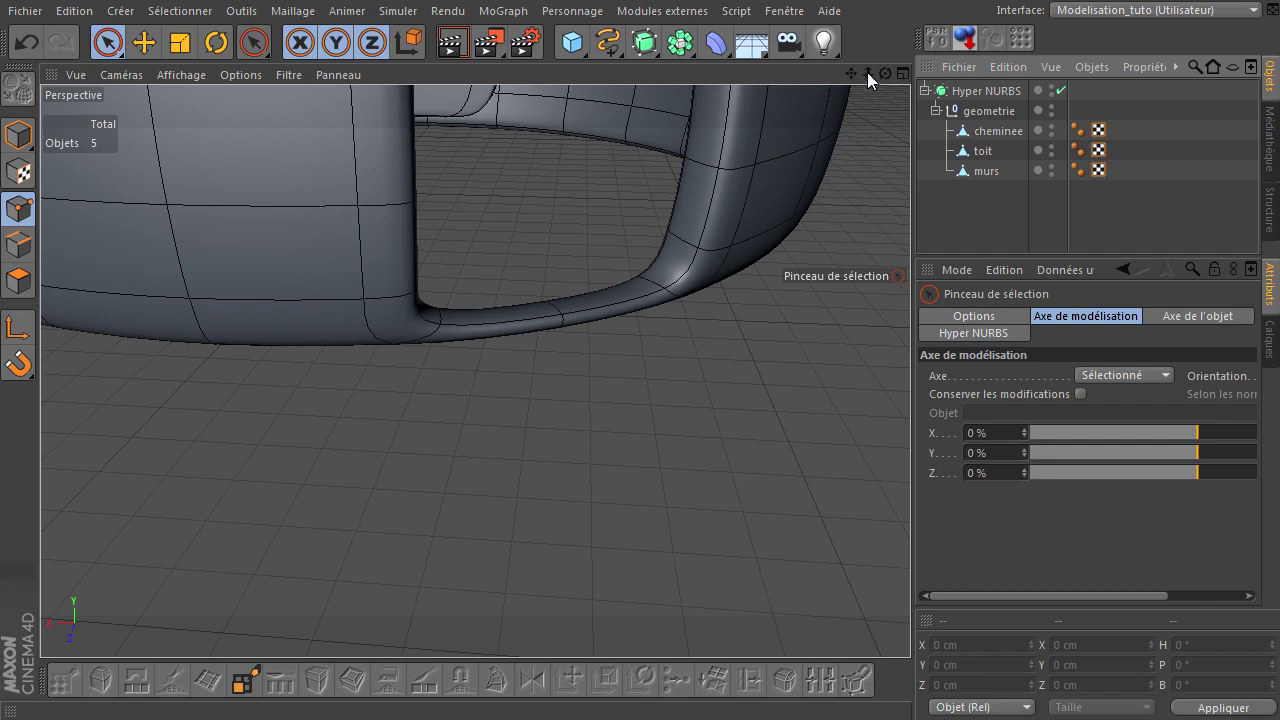
pyautogui.scroll(3, 910, 488)
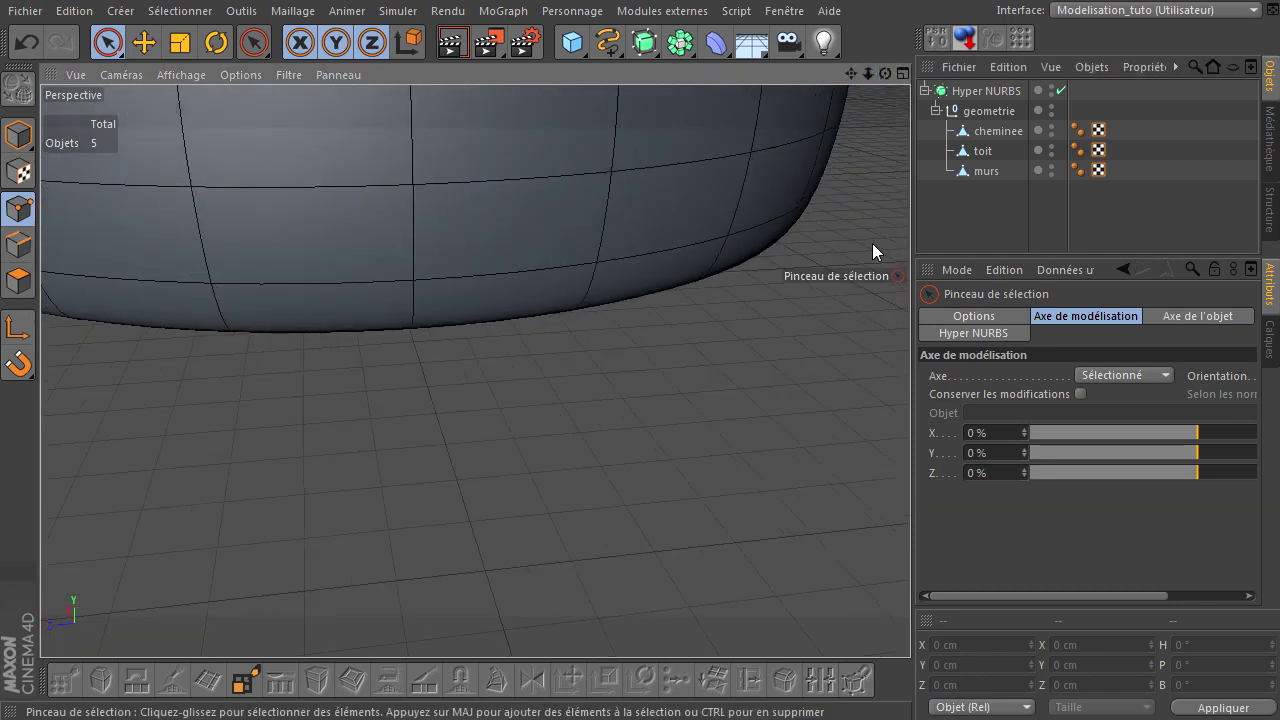
pyautogui.moveTo(868, 74); pyautogui.dragTo(910, 493)
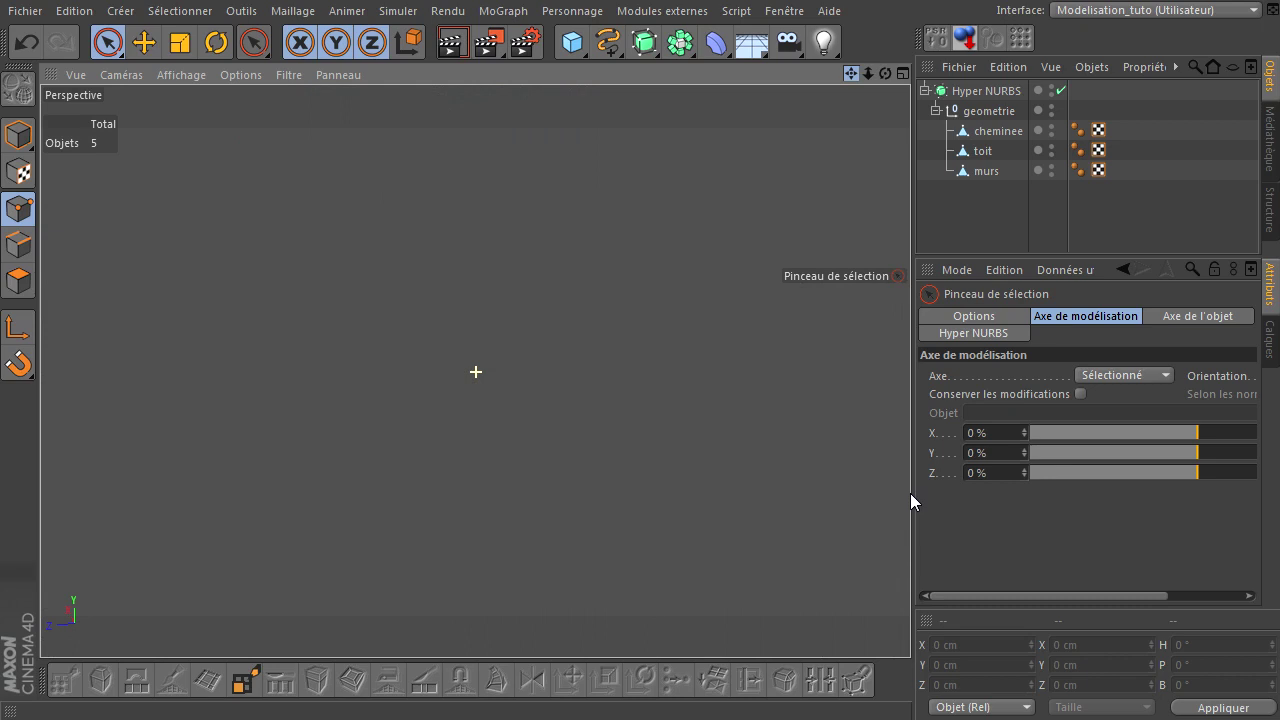
pyautogui.click(969, 116)
pyautogui.press('o')
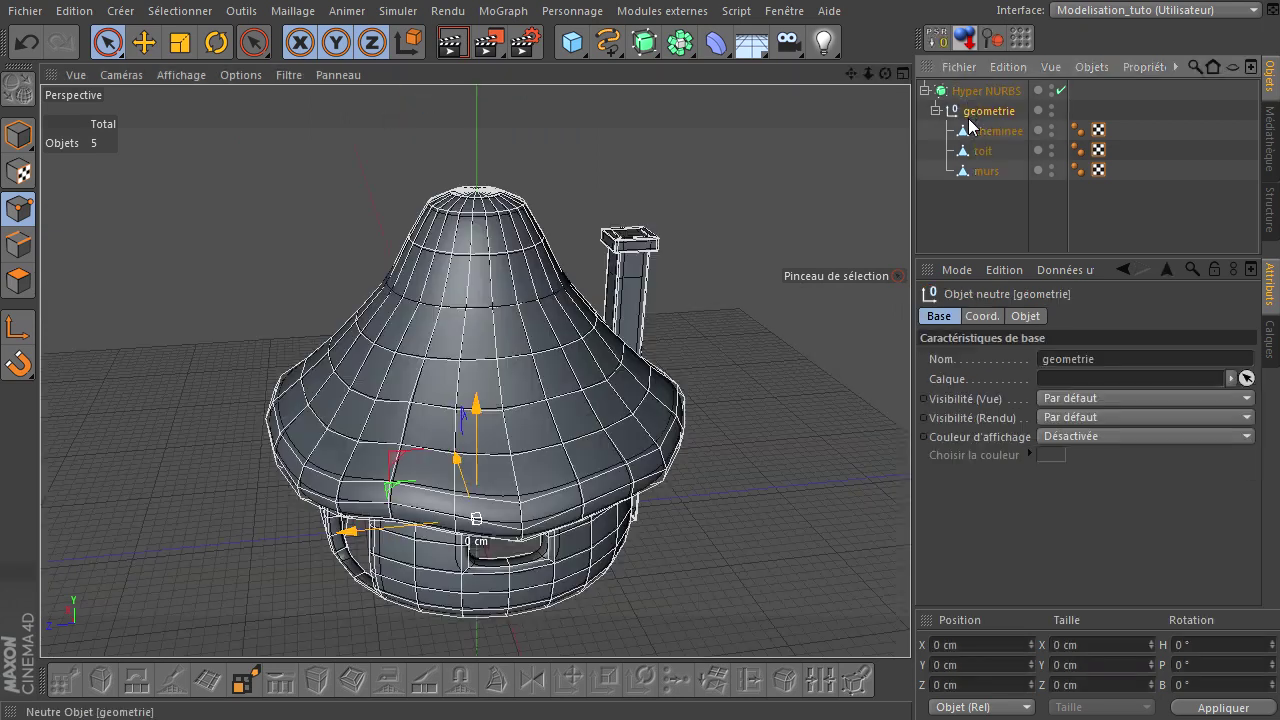
pyautogui.click(950, 231)
pyautogui.moveTo(885, 73); pyautogui.dragTo(911, 500)
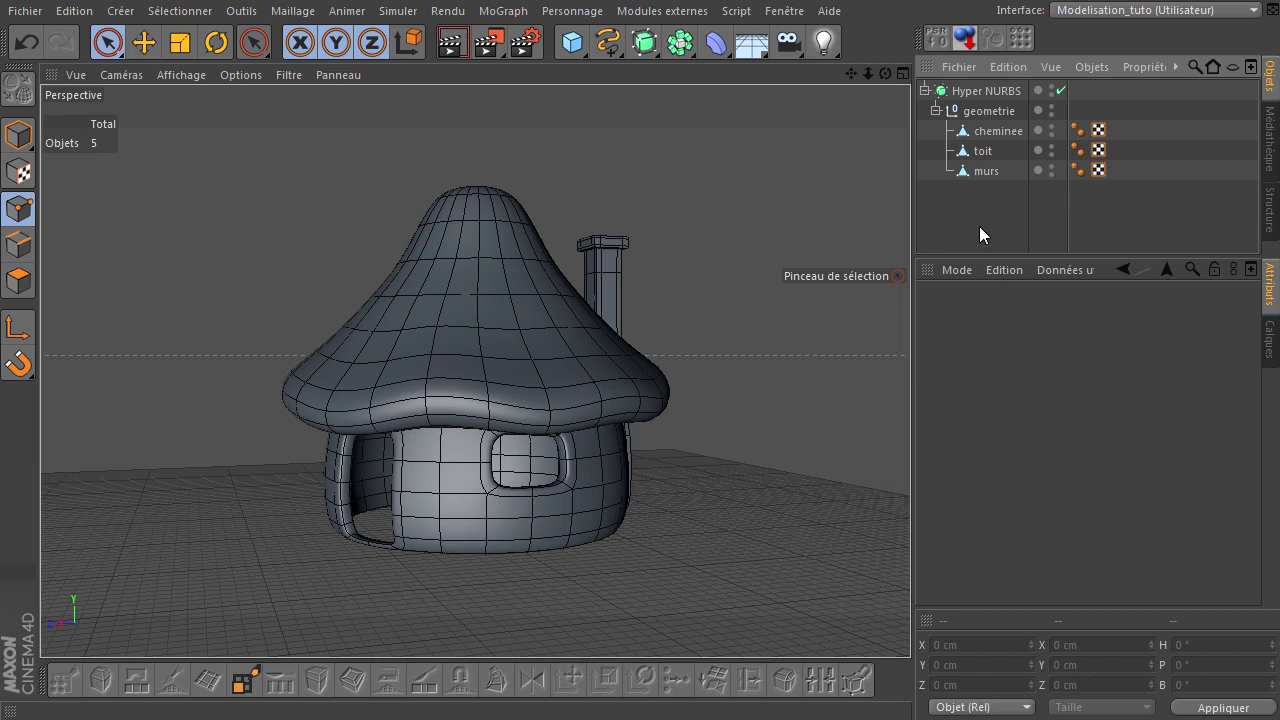
pyautogui.moveTo(884, 74); pyautogui.dragTo(910, 490)
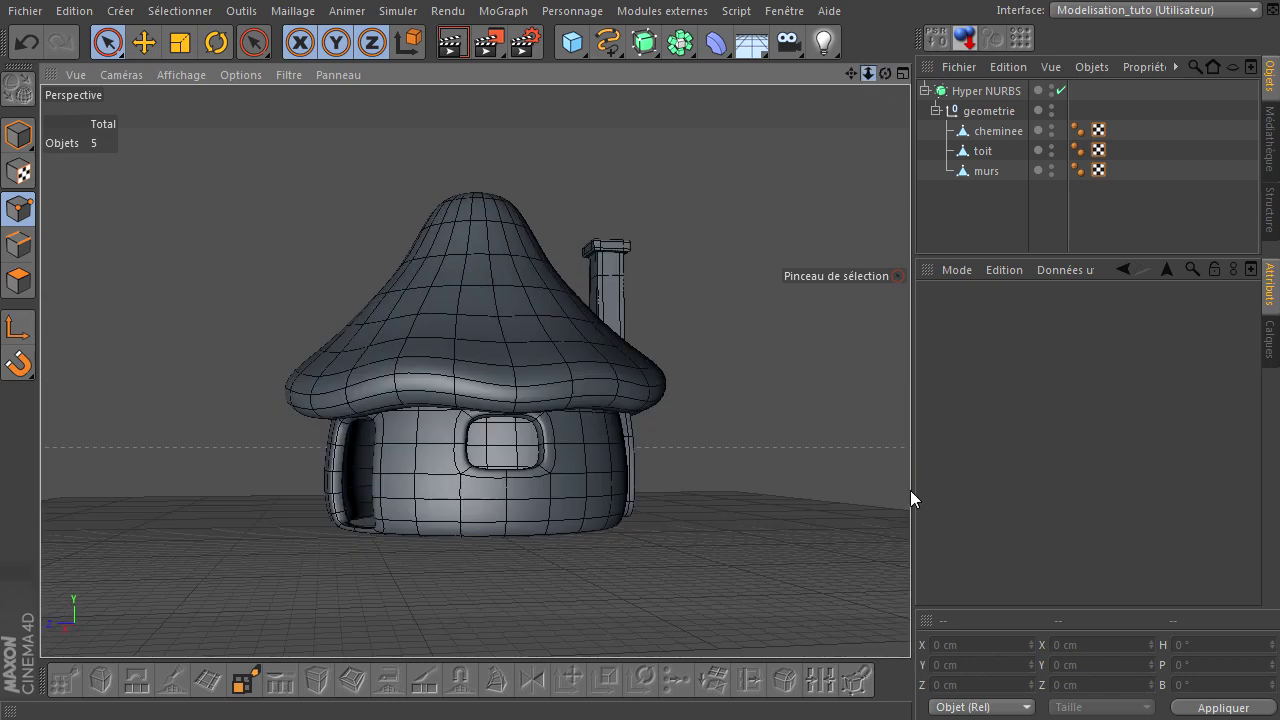
pyautogui.moveTo(868, 74); pyautogui.dragTo(875, 74)
pyautogui.moveTo(894, 490); pyautogui.dragTo(910, 490)
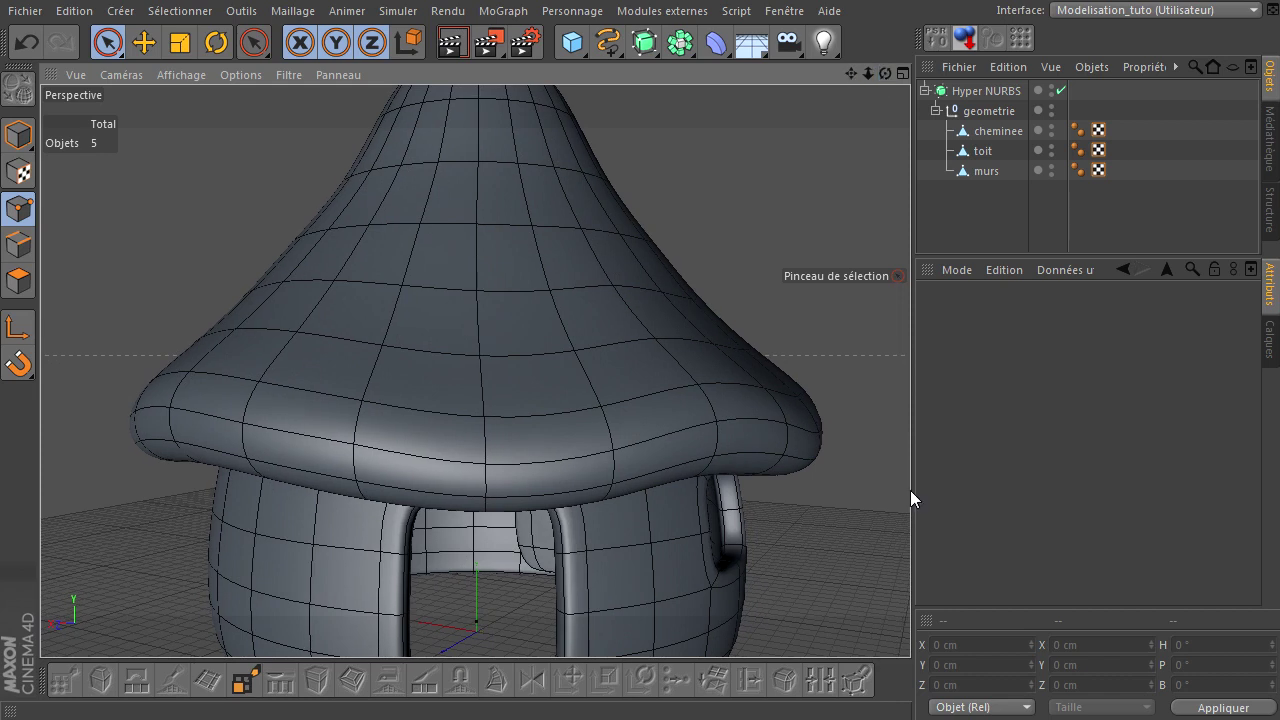
pyautogui.moveTo(850, 74); pyautogui.dragTo(850, 40)
# - Add a cube sized 120 × 120 × 400 cm
pyautogui.click(571, 52)
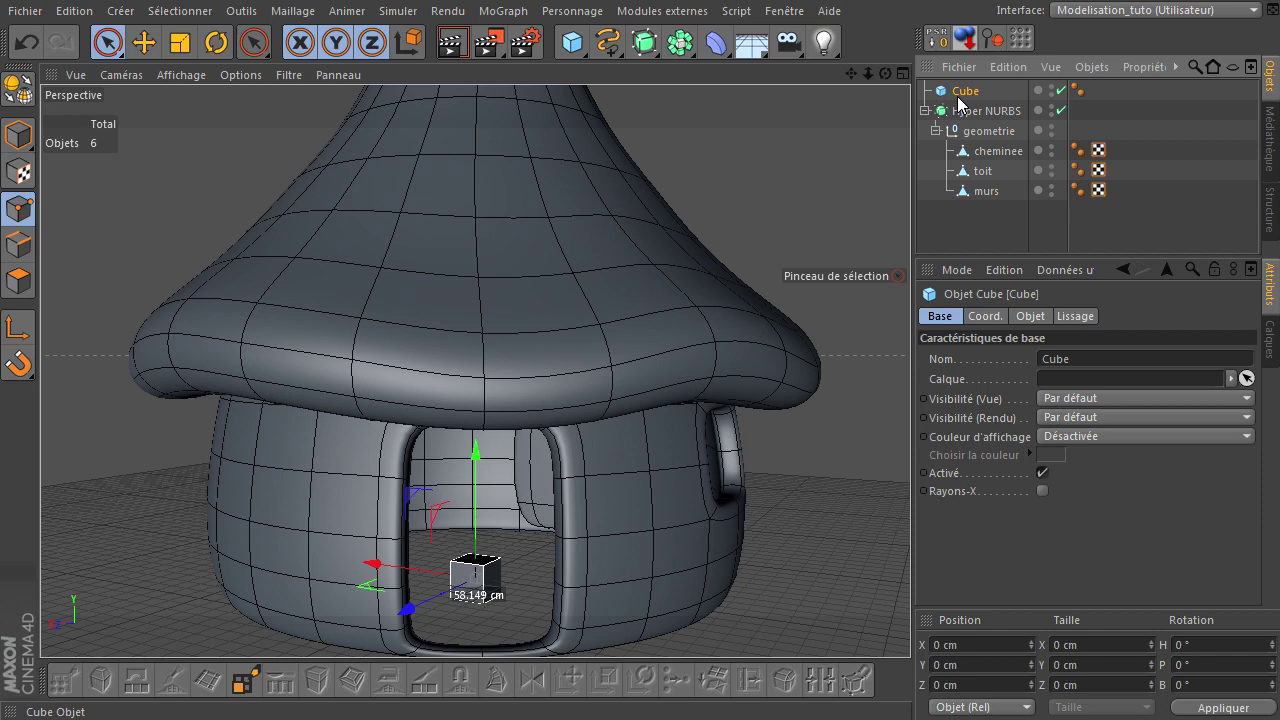
pyautogui.click(1026, 318)
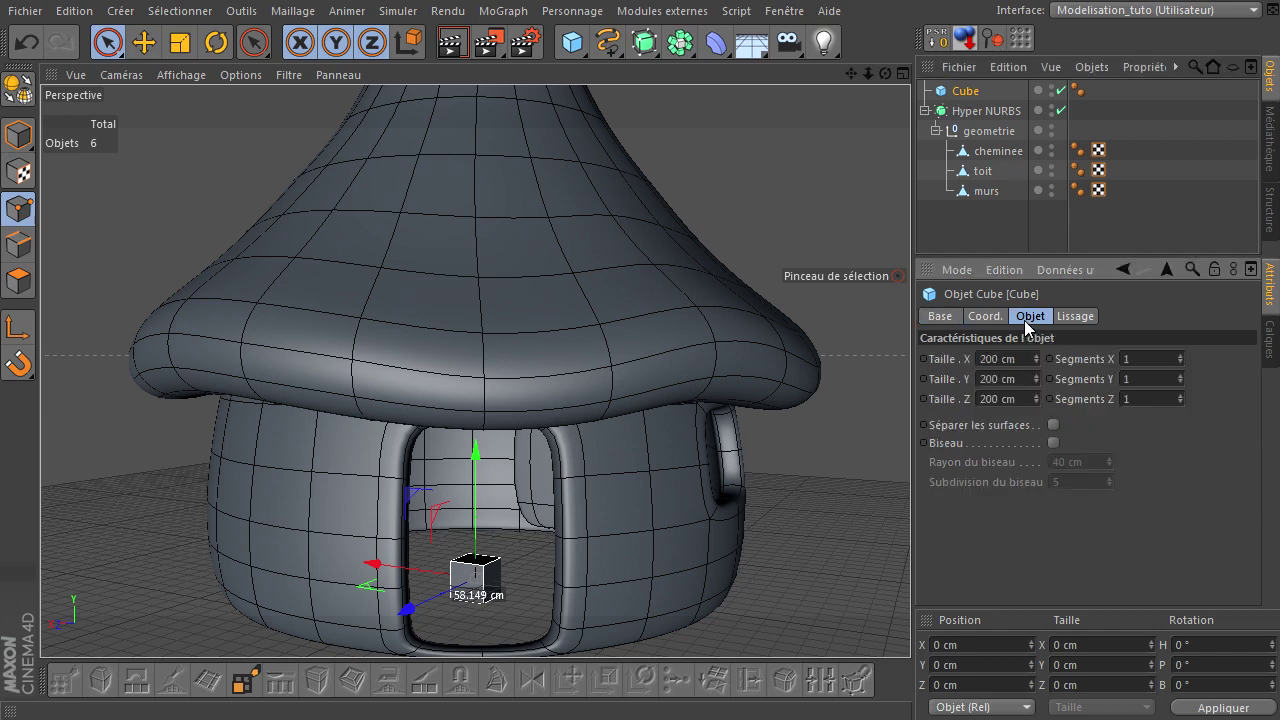
pyautogui.click(1010, 382)
pyautogui.click(1009, 397)
pyautogui.write('400')
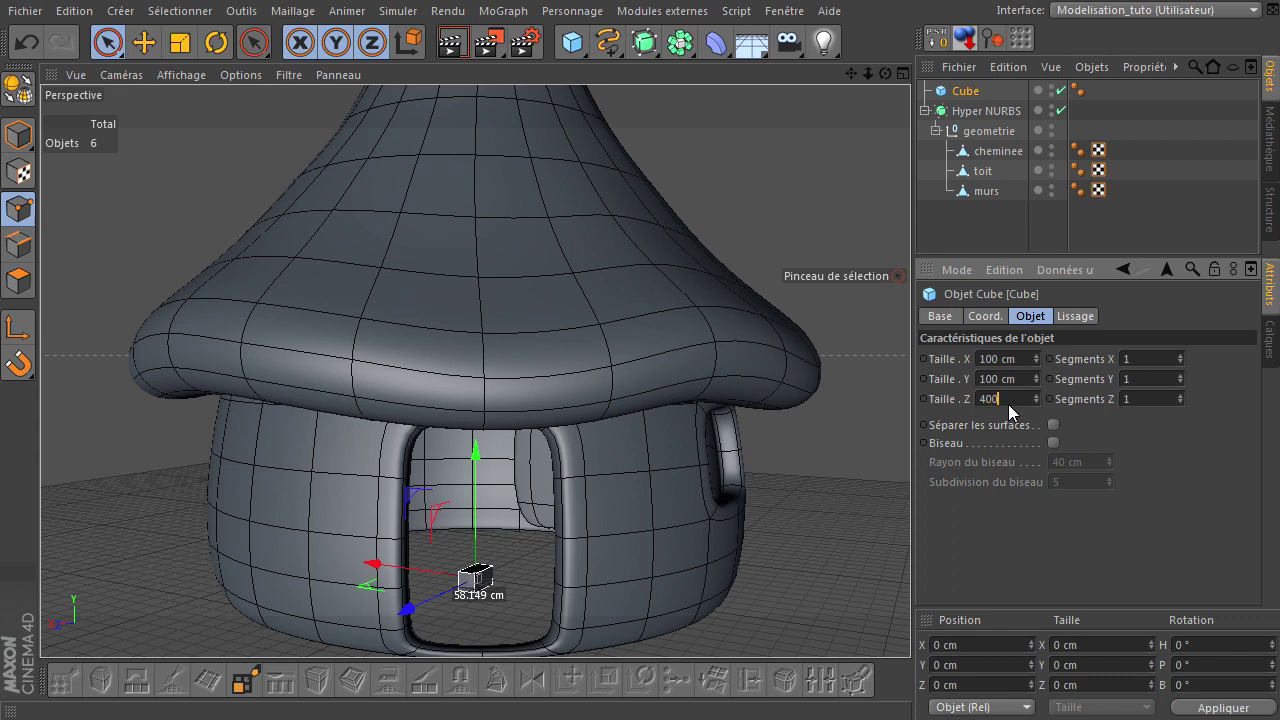
pyautogui.press('Return')
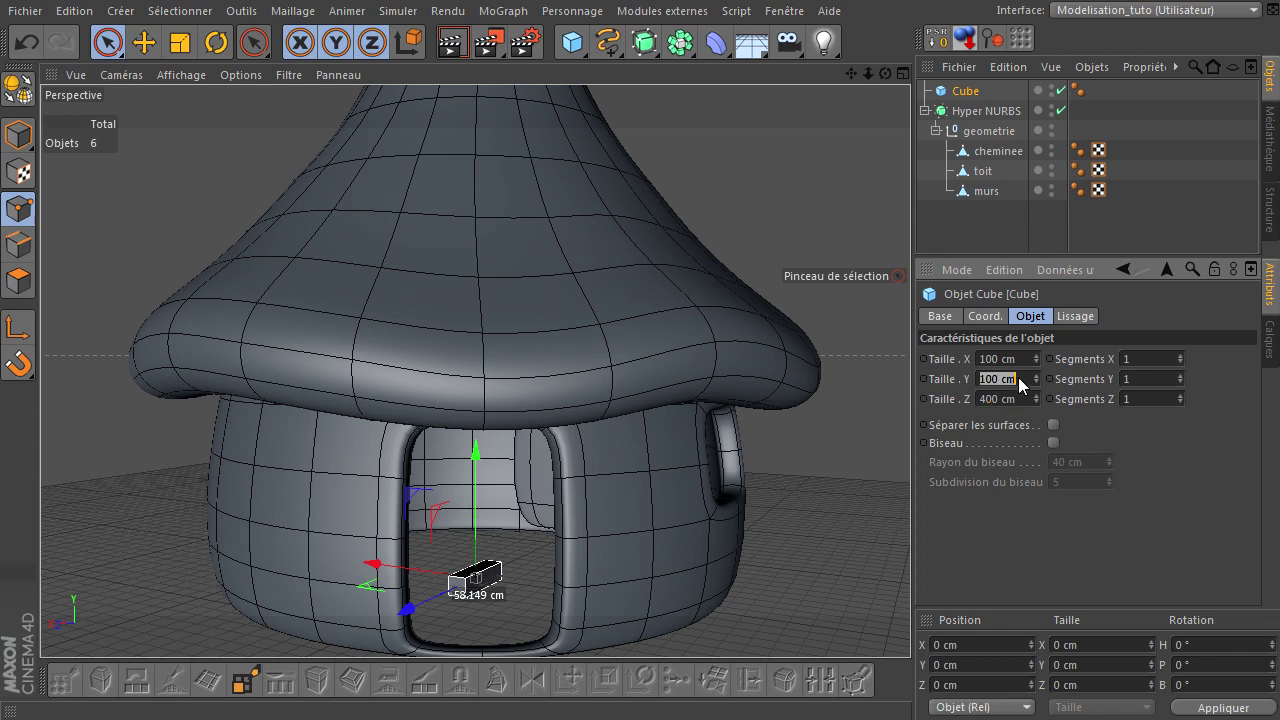
pyautogui.write('120')
pyautogui.click(1018, 362)
pyautogui.press('Return')
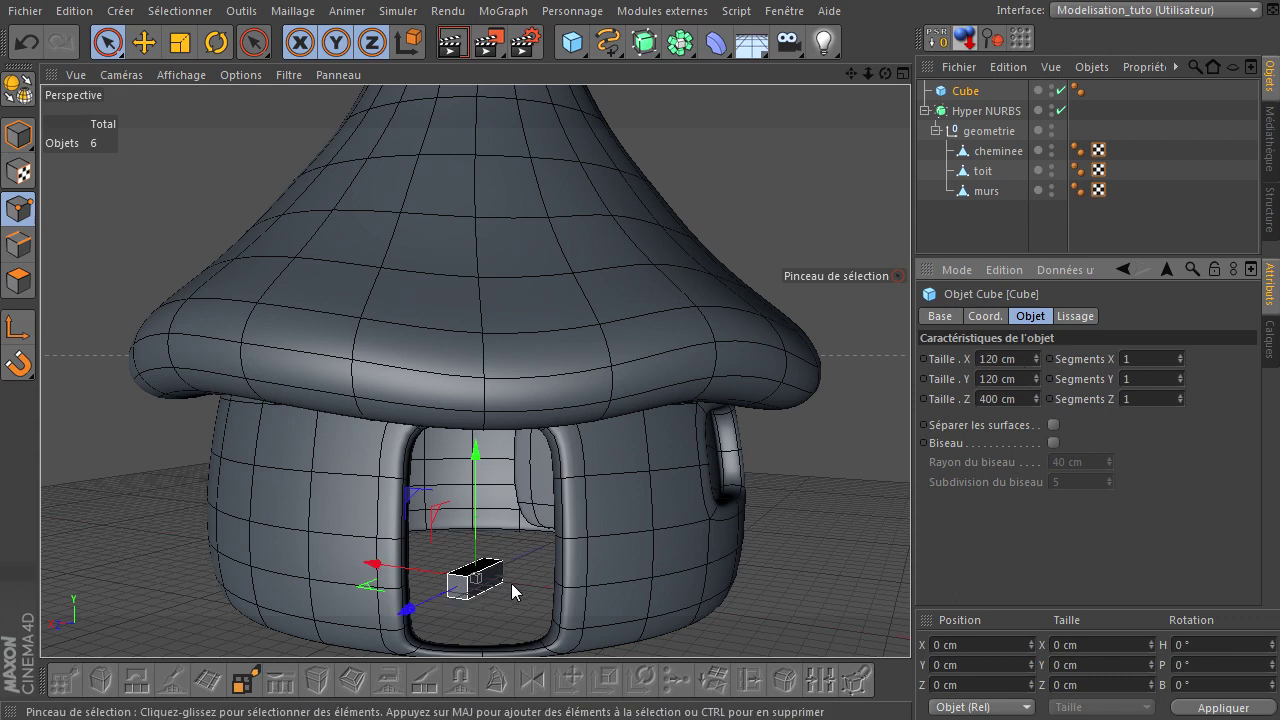
# - Rename the new cube to poutre
pyautogui.click(953, 232)
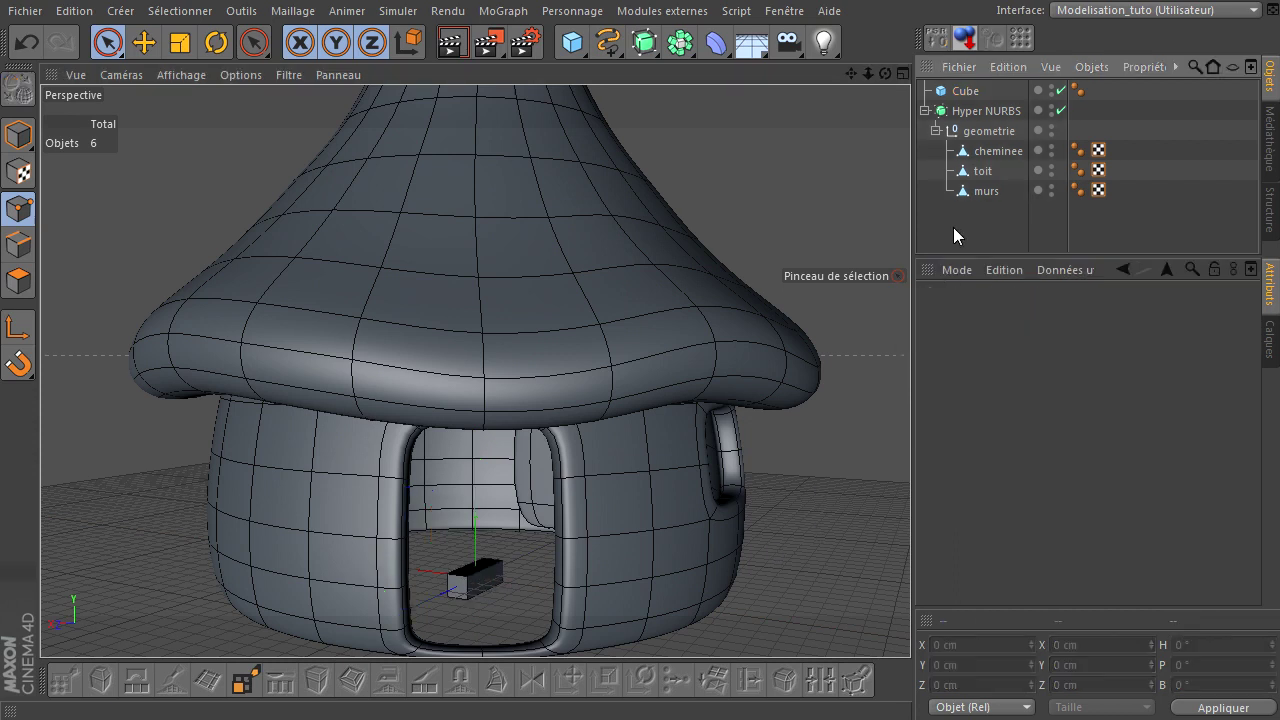
pyautogui.click(963, 91)
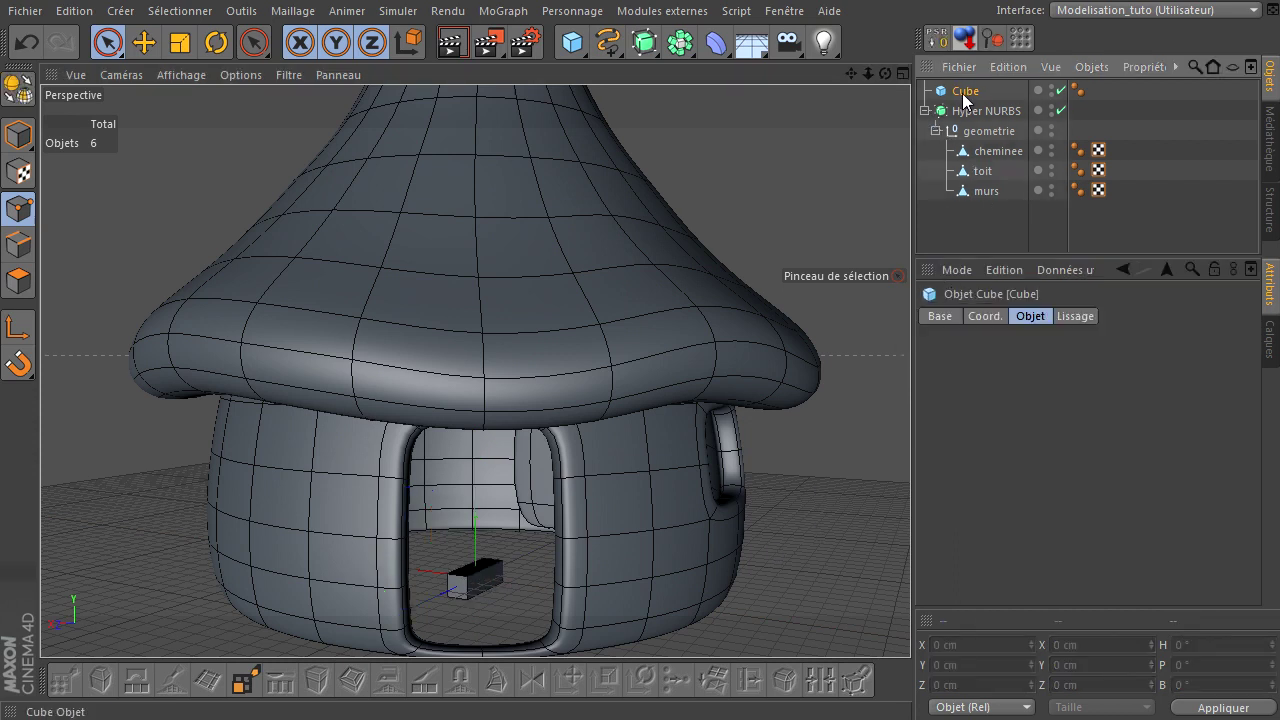
pyautogui.doubleClick(963, 91)
pyautogui.write('pou')
pyautogui.press('Return')
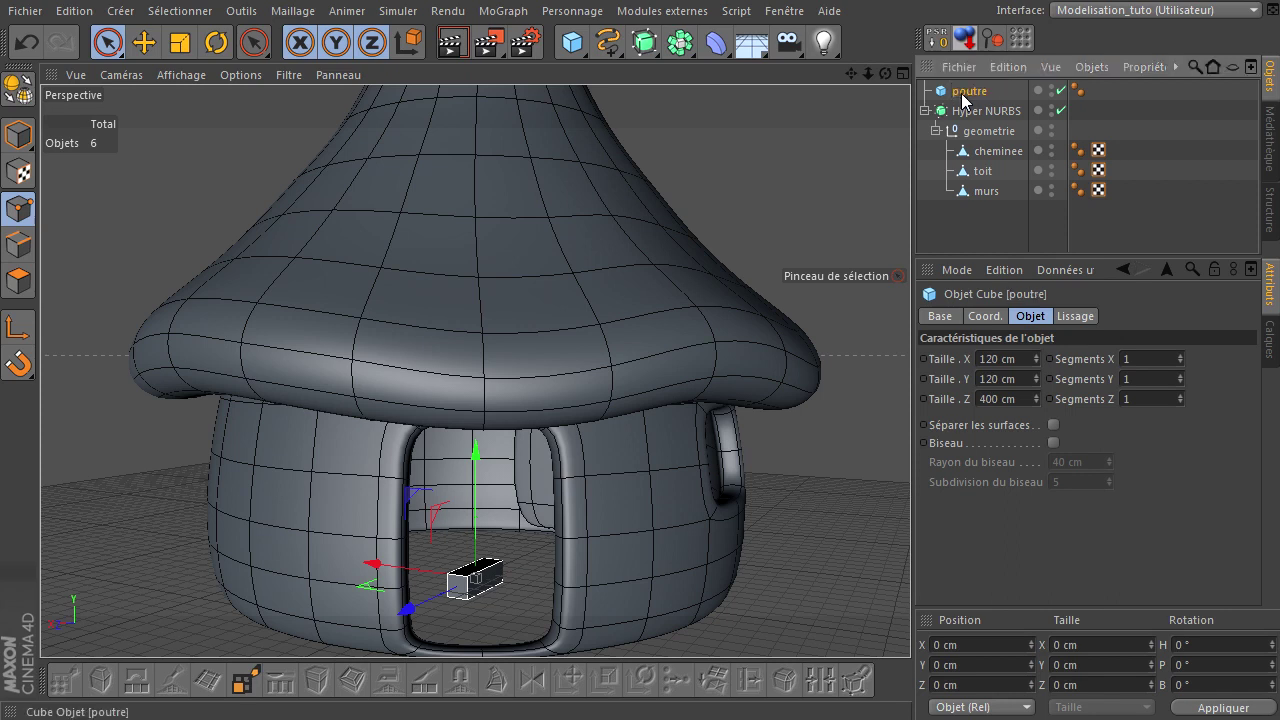
pyautogui.click(503, 11)
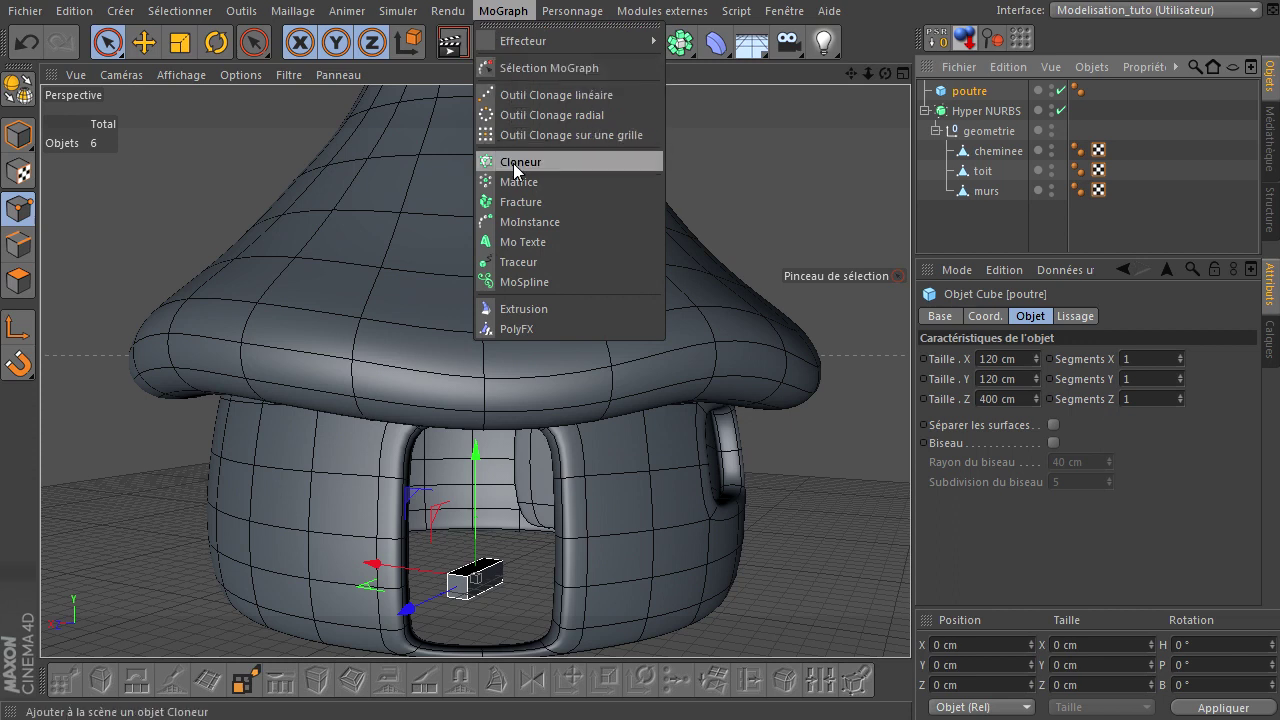
# - Add a Cloneur and place the poutre beam inside it
pyautogui.click(515, 168)
pyautogui.click(960, 116)
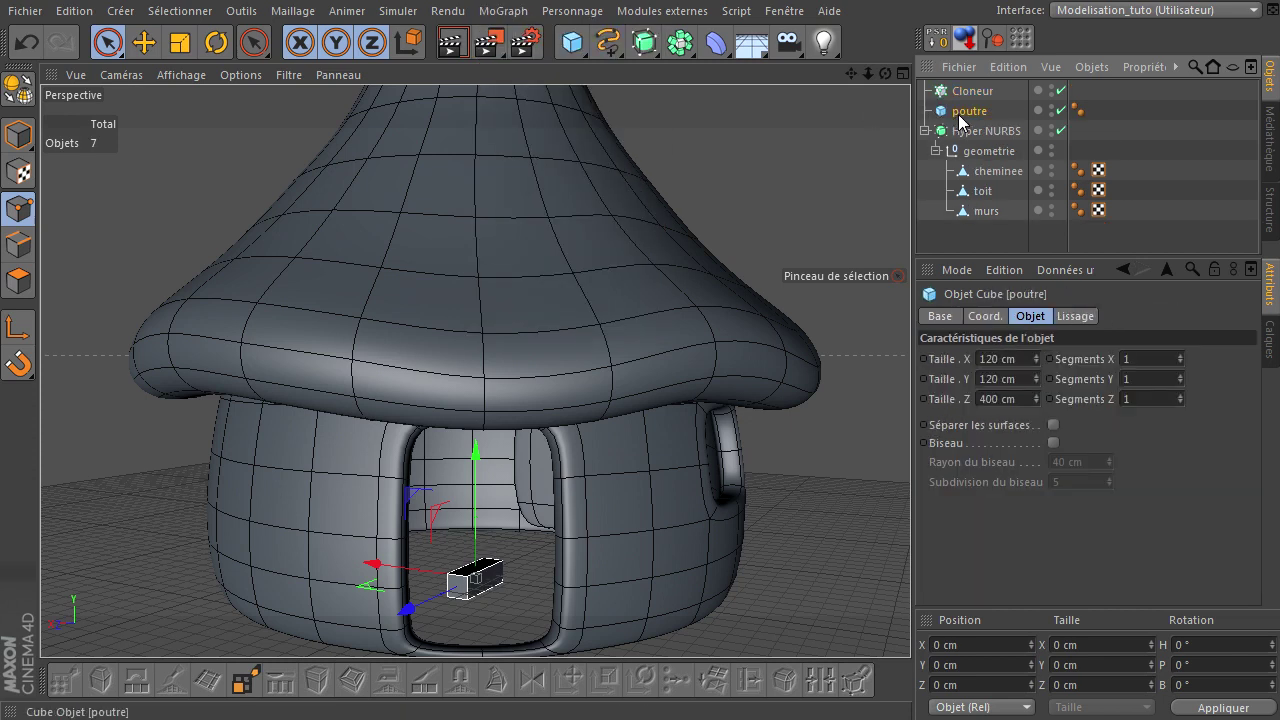
pyautogui.moveTo(977, 99); pyautogui.dragTo(988, 86)
pyautogui.click(988, 88)
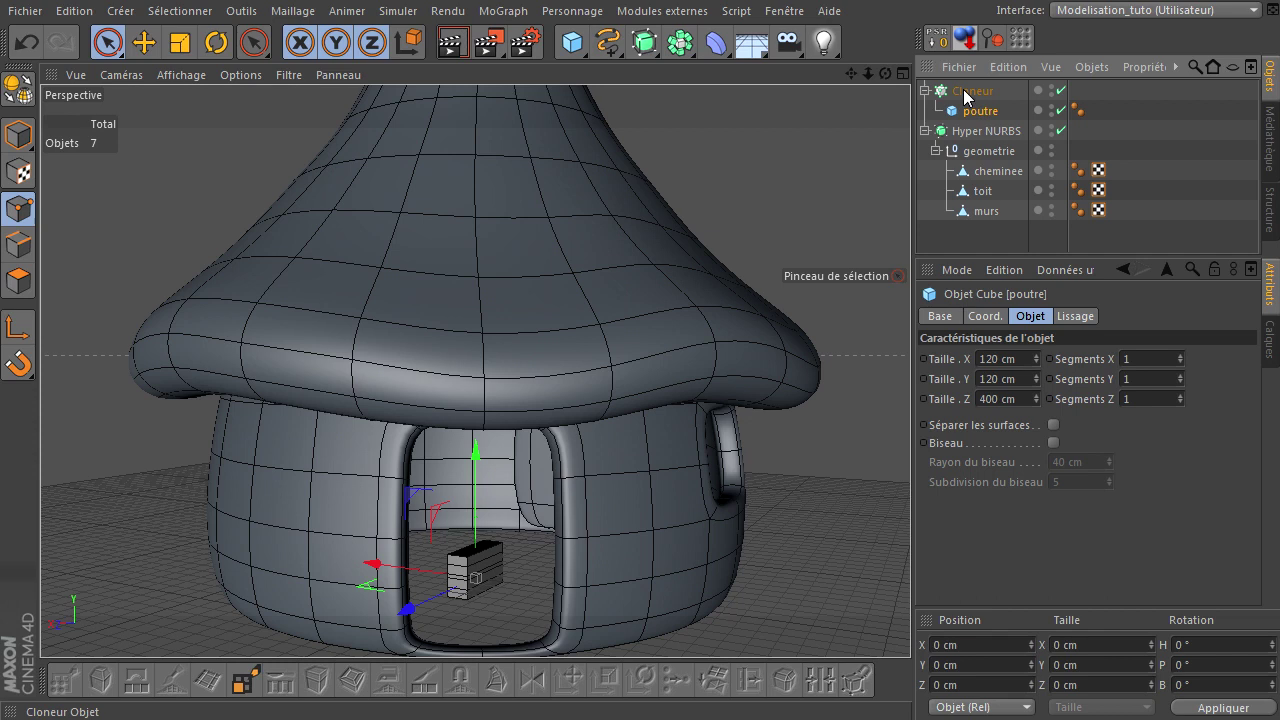
# - Set the cloner to Radial mode laid flat in the XZ plane
pyautogui.click(1111, 316)
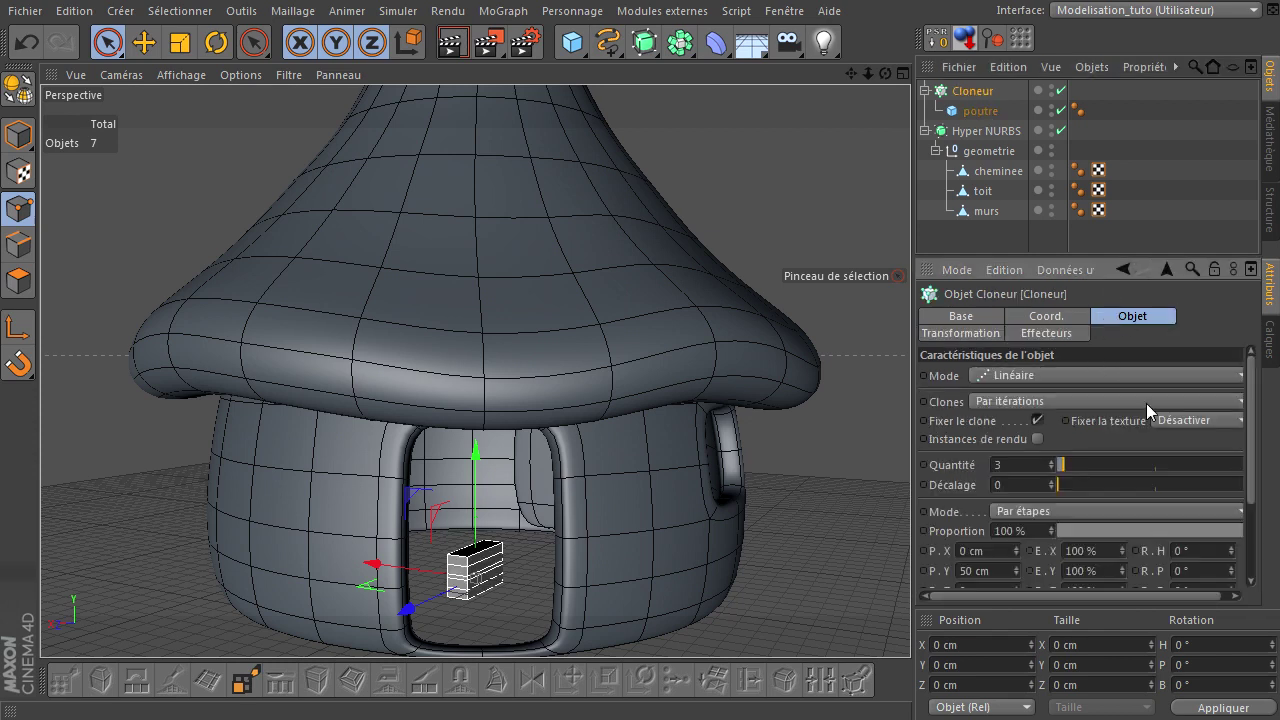
pyautogui.click(1015, 378)
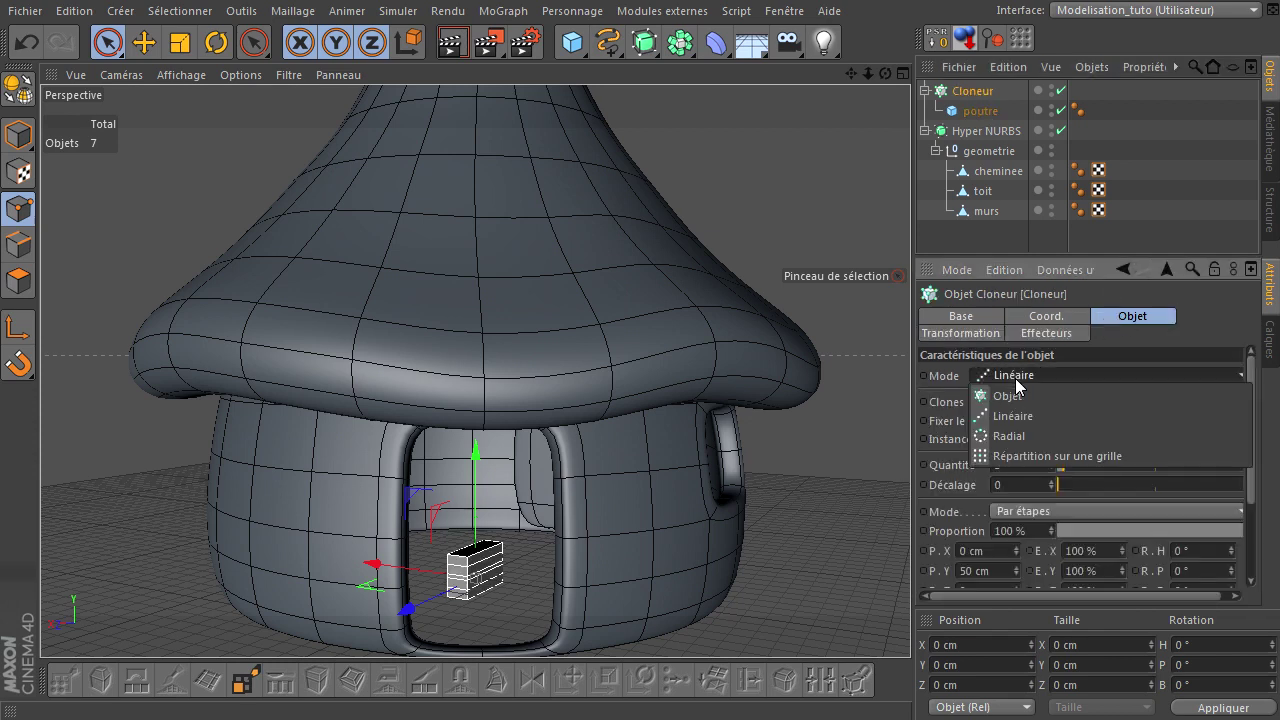
pyautogui.click(1017, 437)
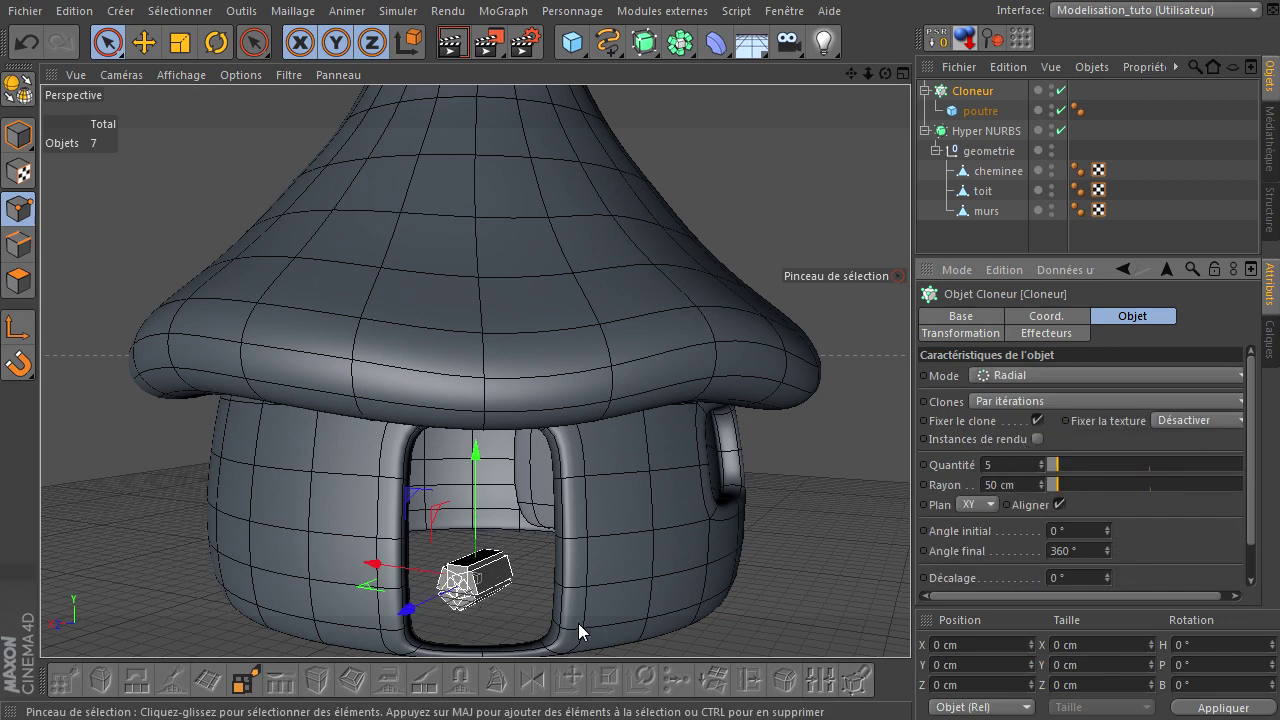
pyautogui.click(988, 504)
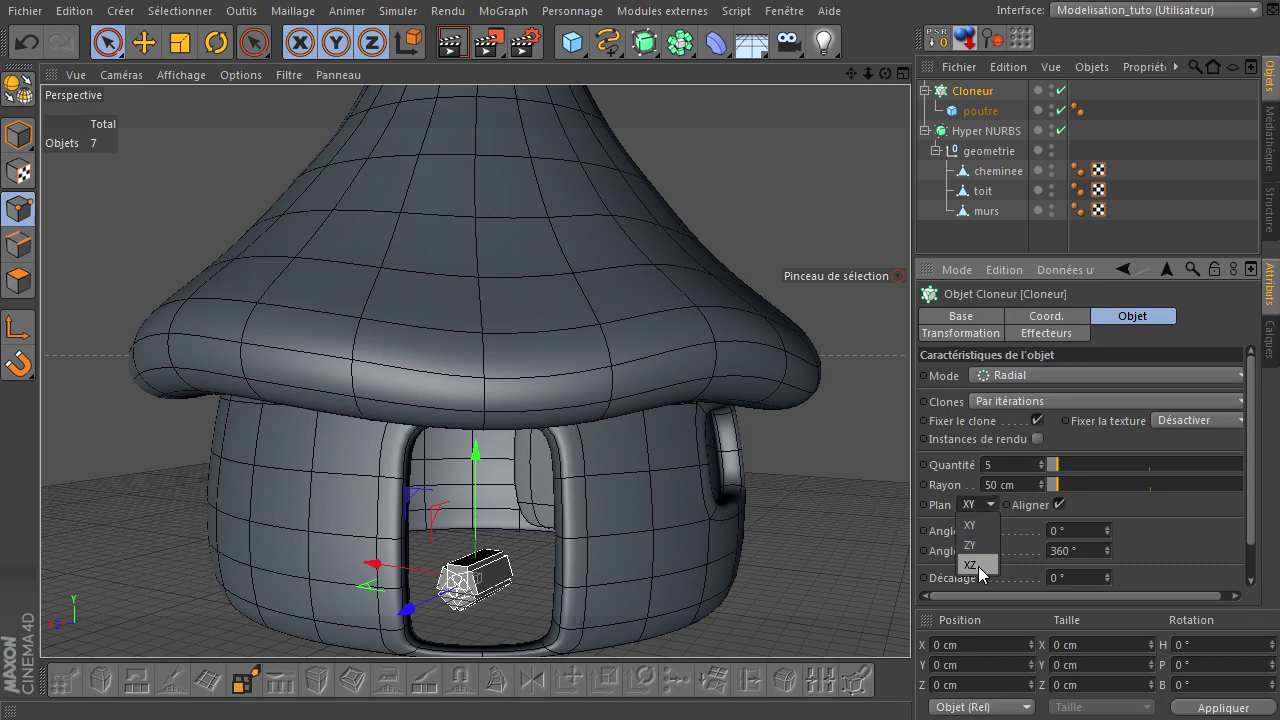
pyautogui.click(978, 566)
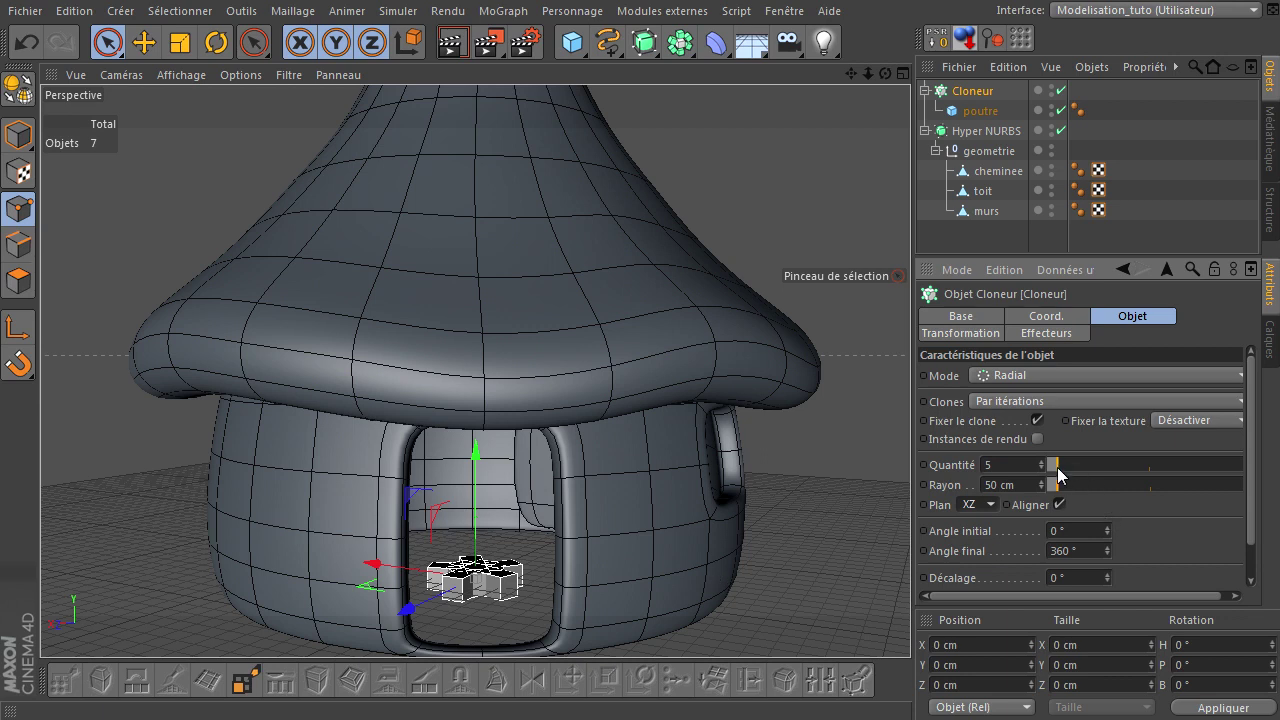
# - Set the ring radius to 1500 cm and the clone count to 20
pyautogui.moveTo(1069, 485); pyautogui.dragTo(1240, 485)
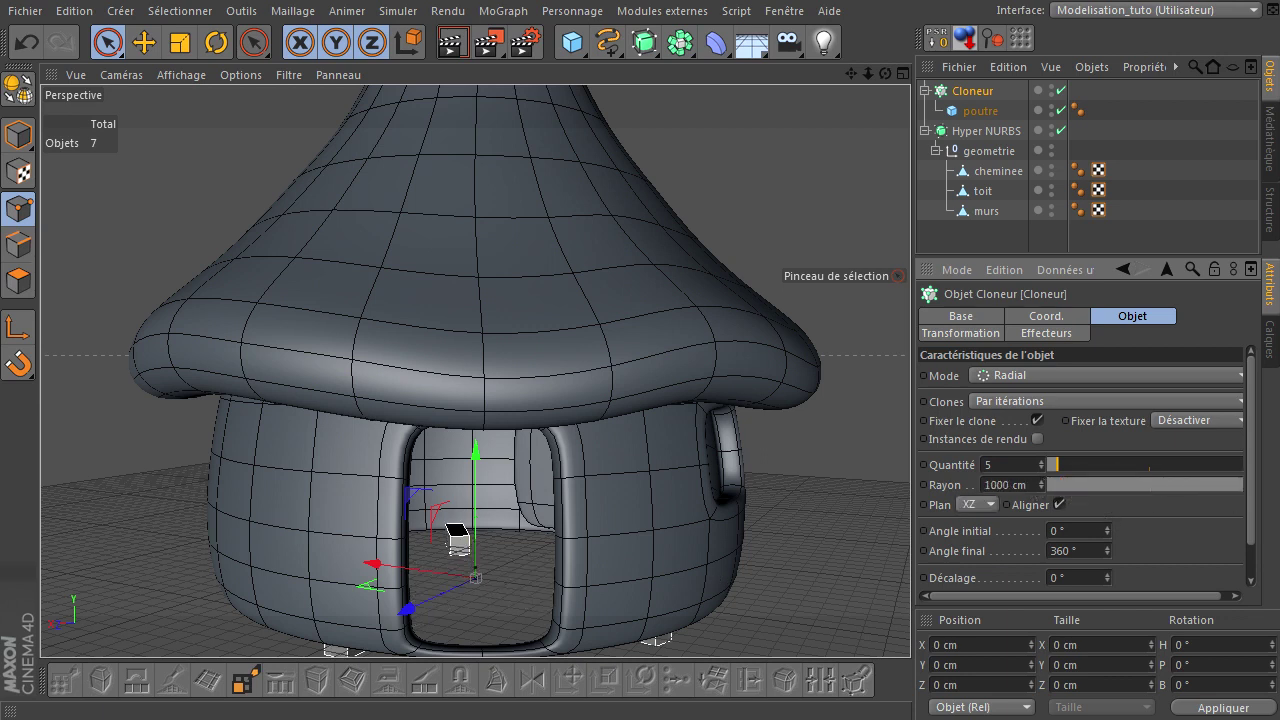
pyautogui.click(1036, 488)
pyautogui.write('1500')
pyautogui.press('Return')
pyautogui.scroll(-2, 750, 470)
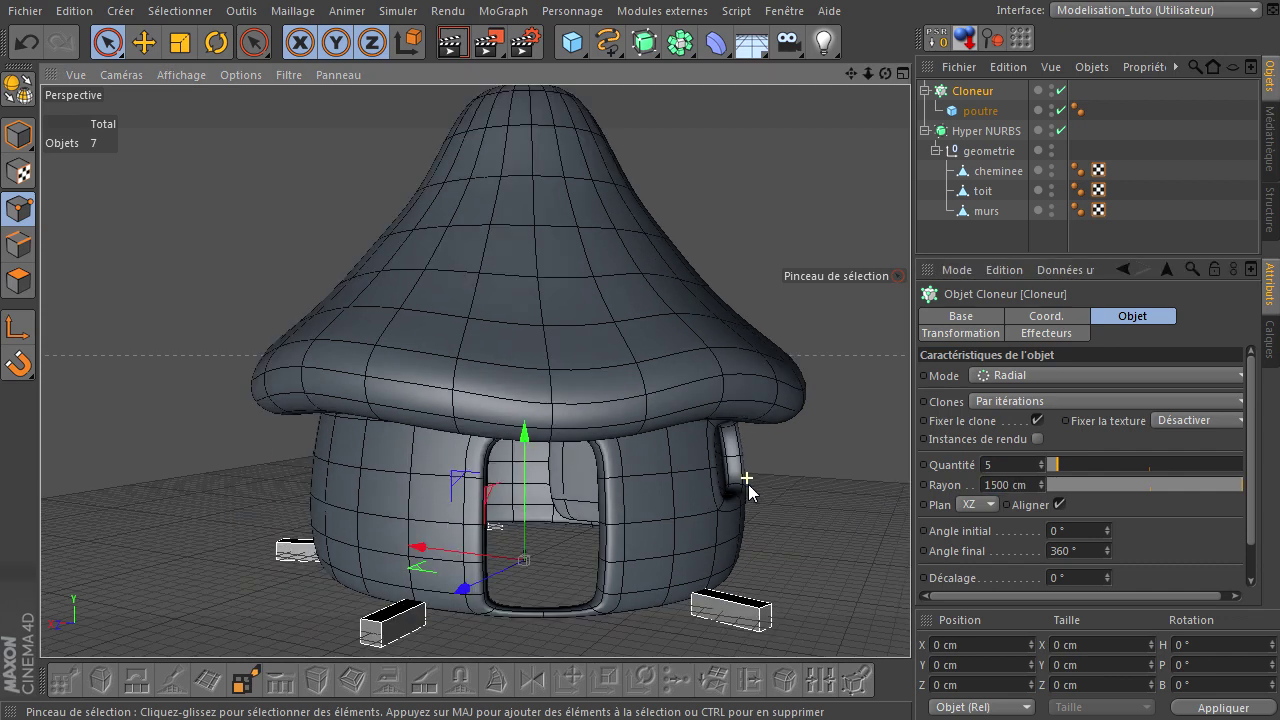
pyautogui.moveTo(1053, 464); pyautogui.dragTo(1093, 464)
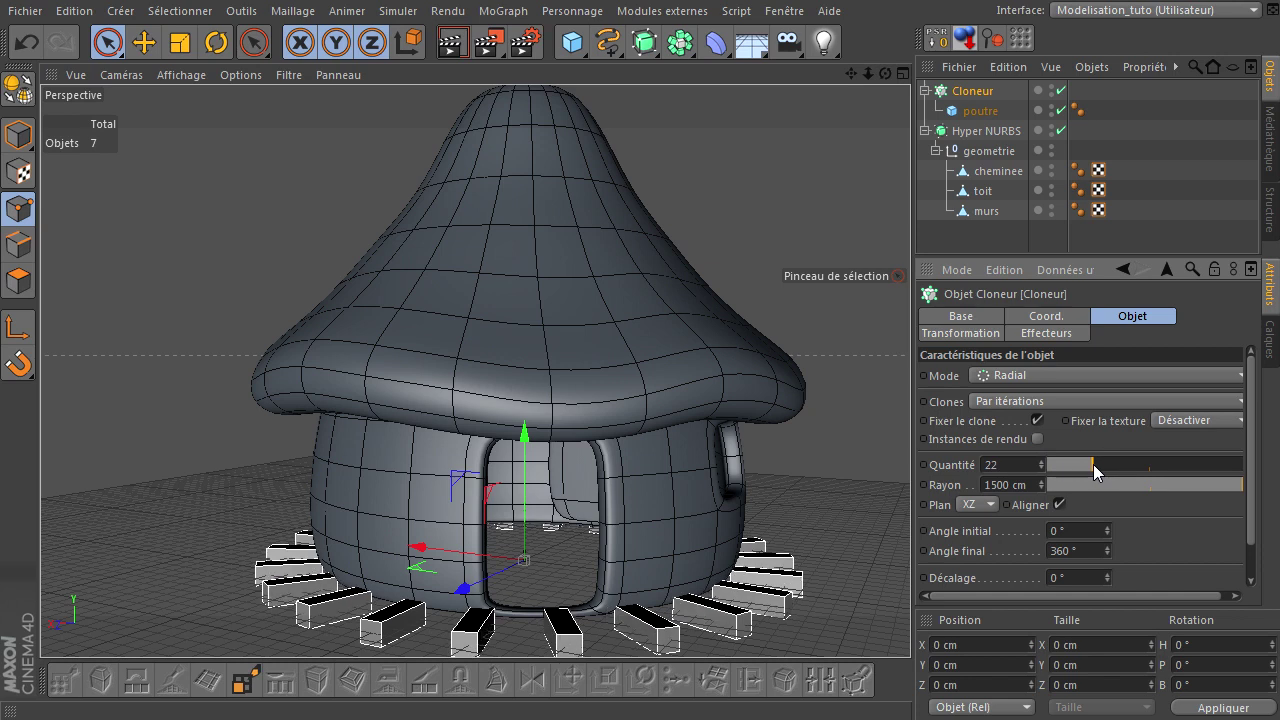
pyautogui.write('0')
pyautogui.press('Return')
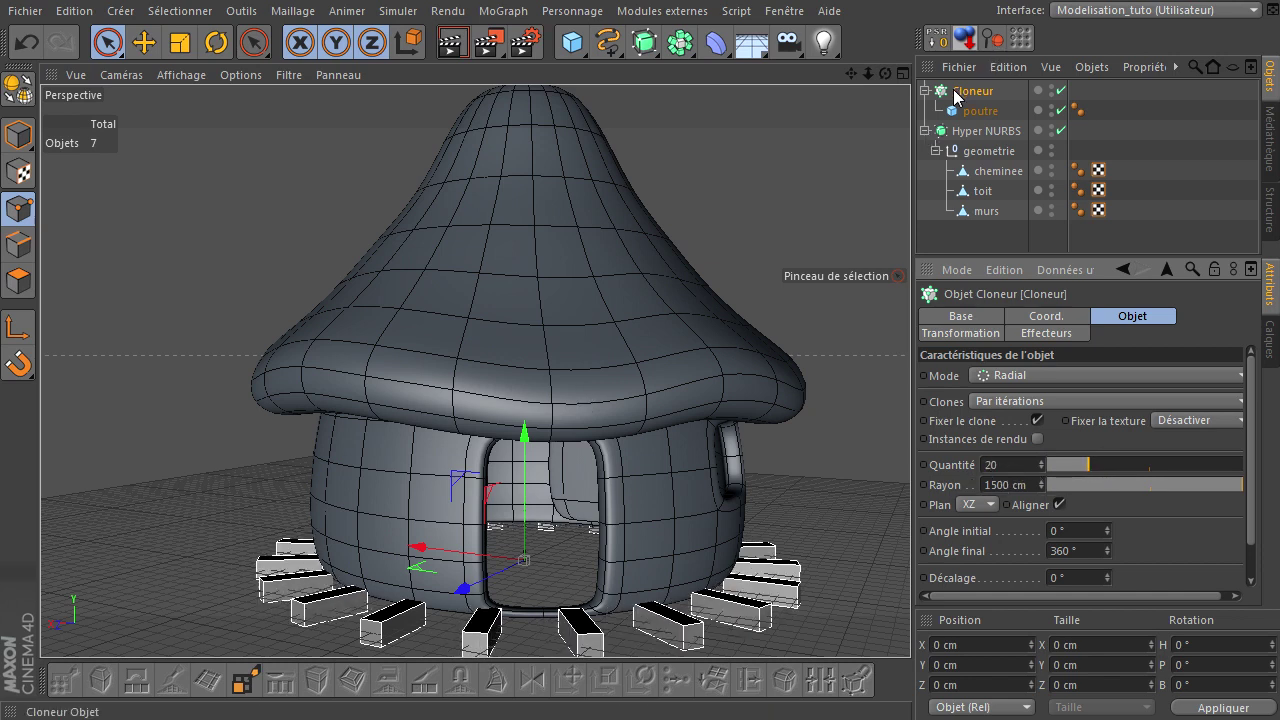
# - Raise the Cloneur ring to about 1007.6 cm in Y, just under the roof's rim
pyautogui.click(30, 128)
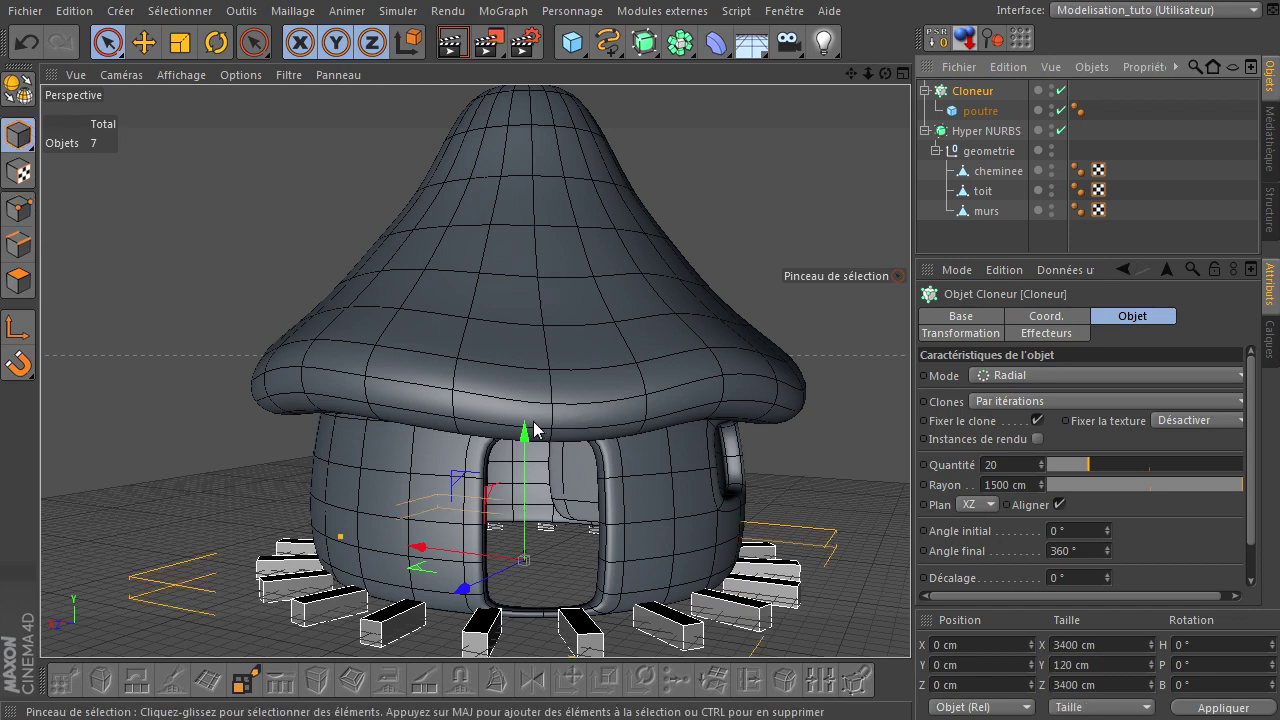
pyautogui.moveTo(536, 432); pyautogui.dragTo(536, 268)
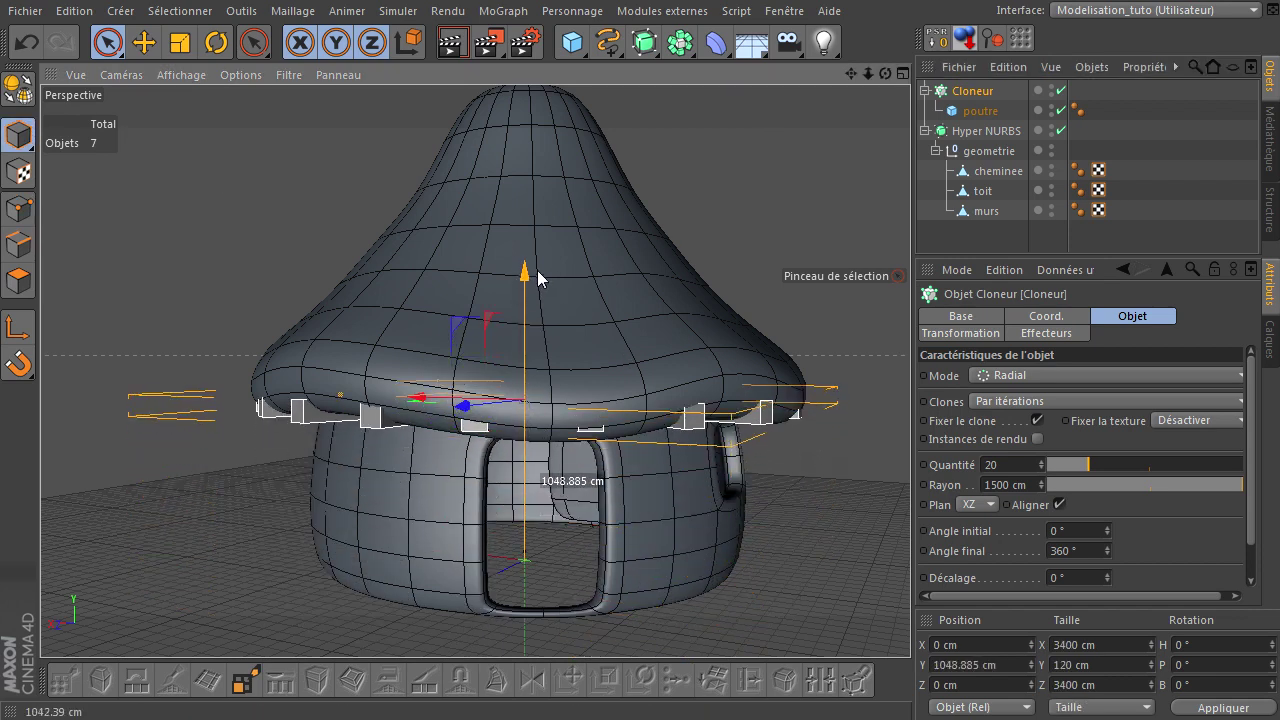
pyautogui.moveTo(885, 73); pyautogui.dragTo(910, 490)
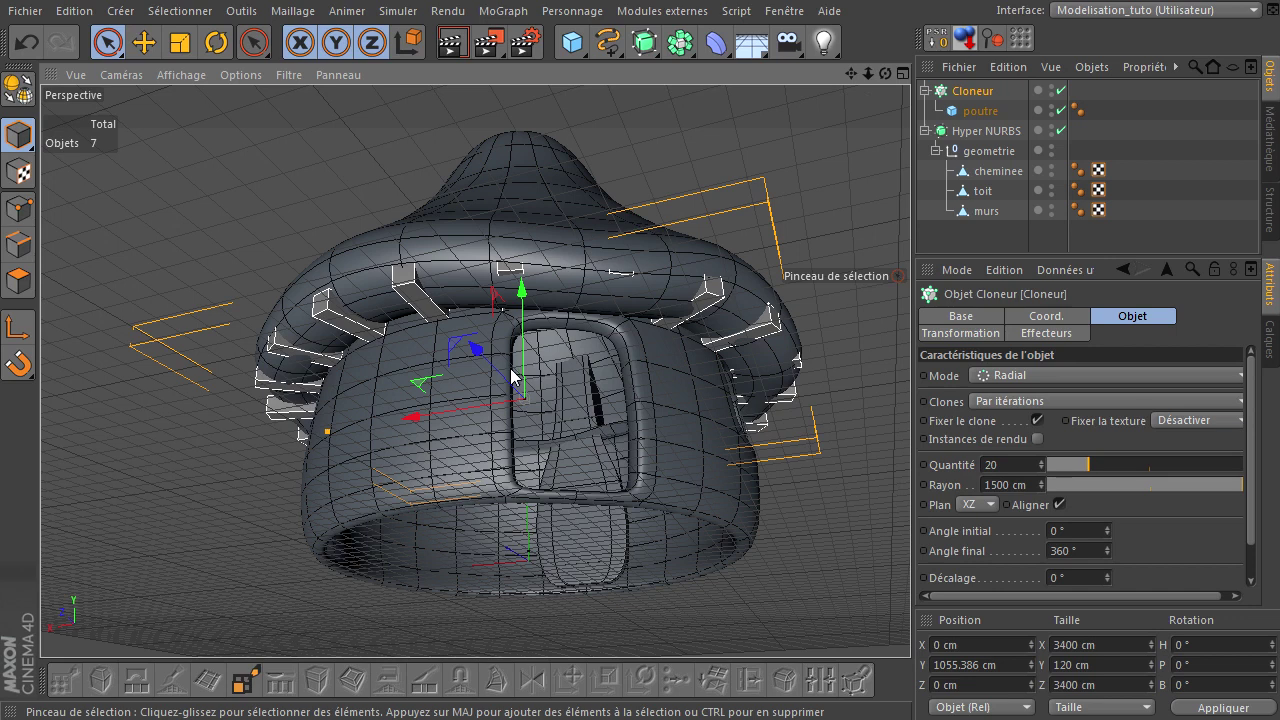
pyautogui.moveTo(522, 308); pyautogui.dragTo(505, 308)
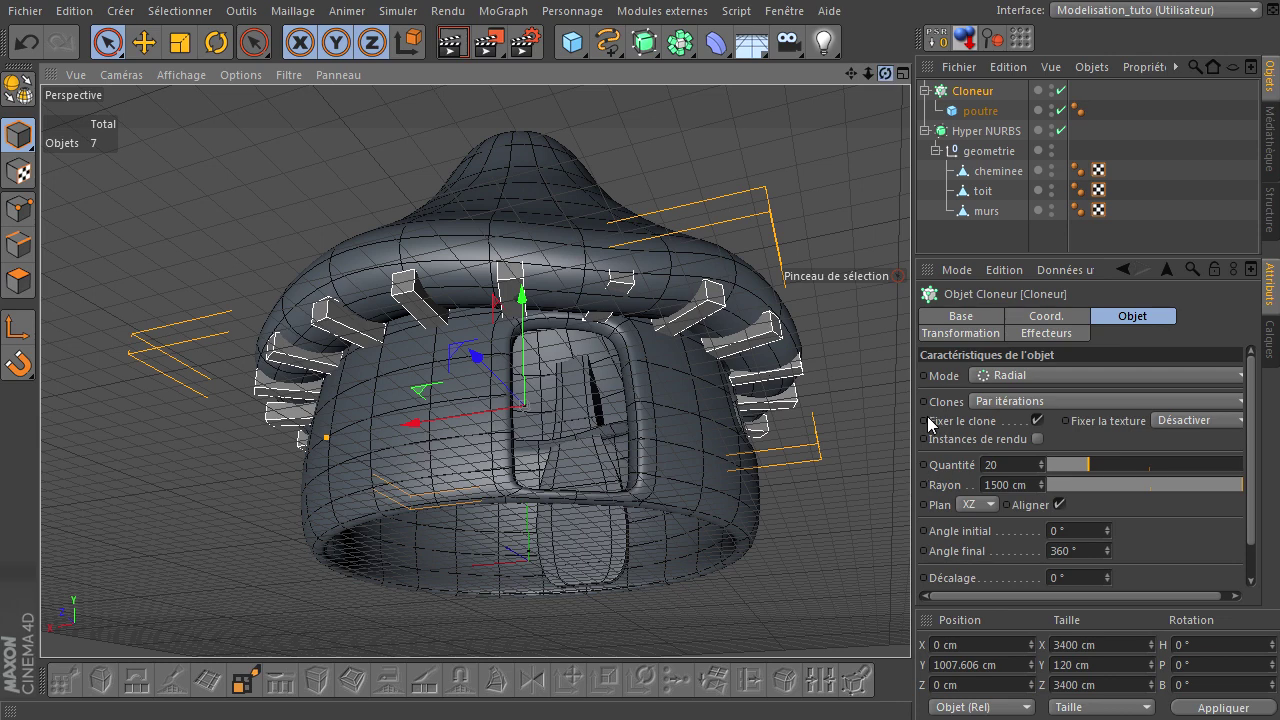
pyautogui.moveTo(928, 424); pyautogui.dragTo(915, 491)
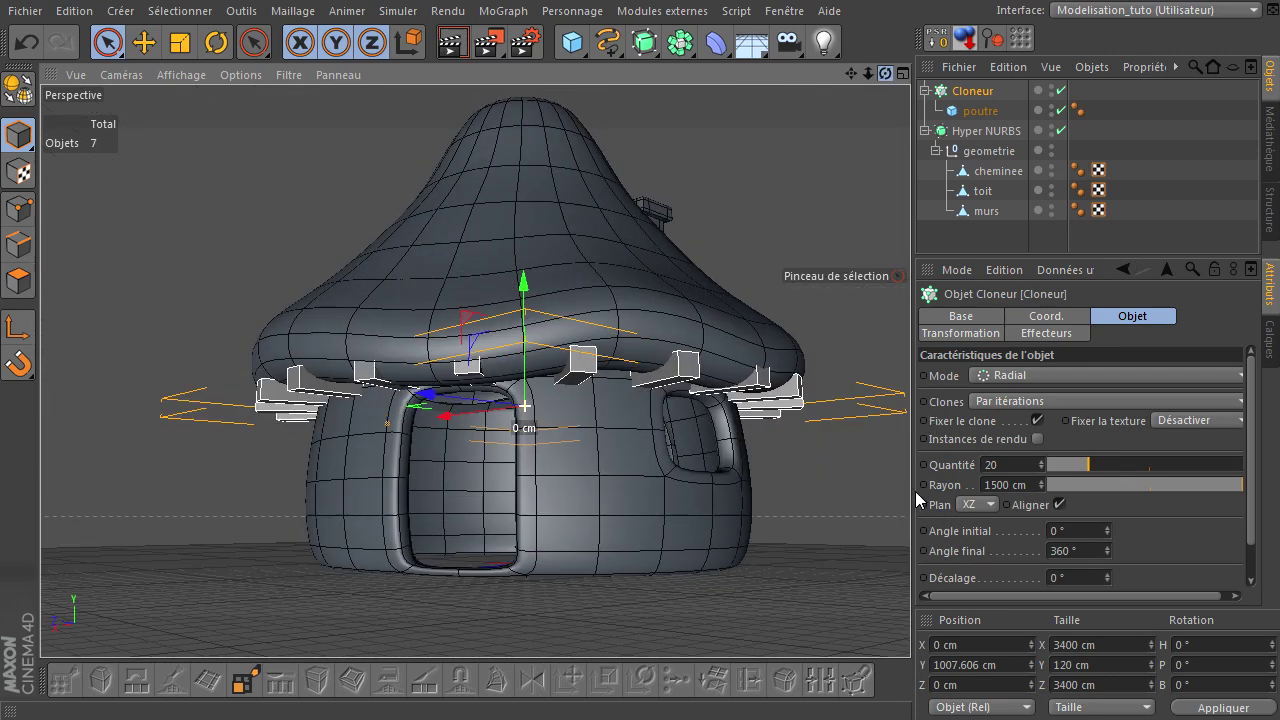
pyautogui.moveTo(915, 491); pyautogui.dragTo(910, 490)
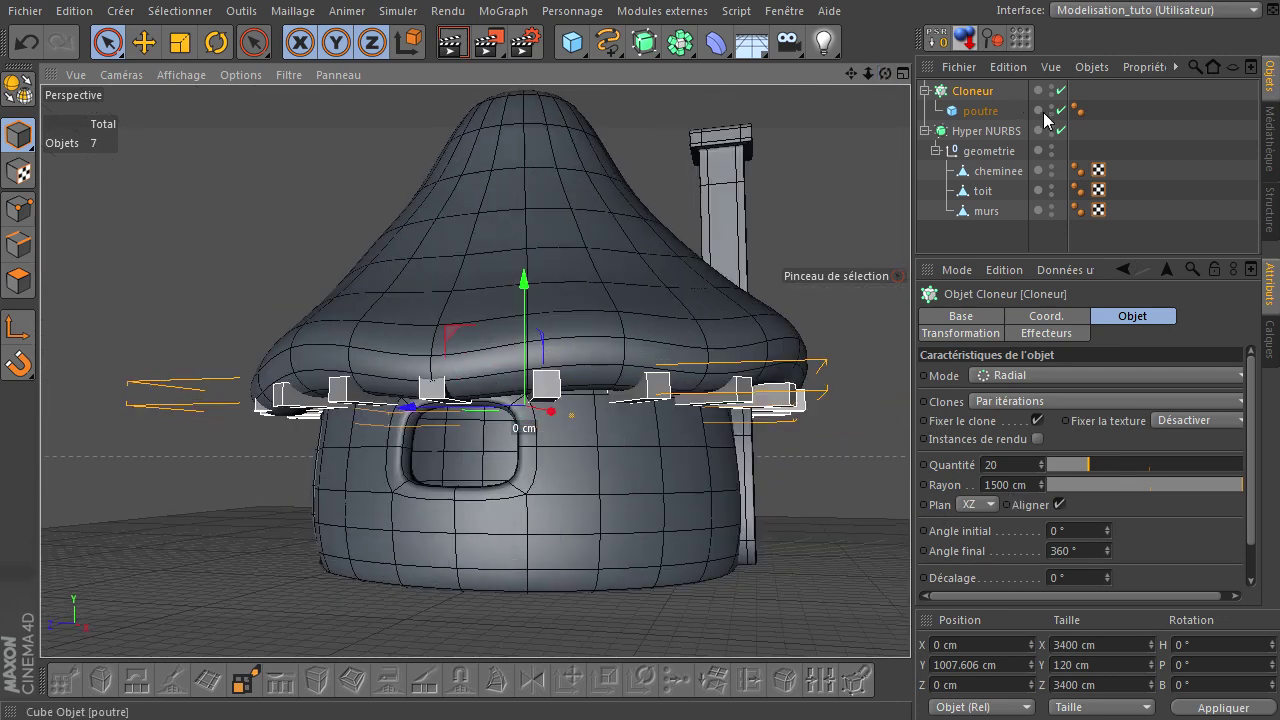
# - Bevel the poutre beam with a 2 cm radius and 3 subdivisions
pyautogui.click(980, 111)
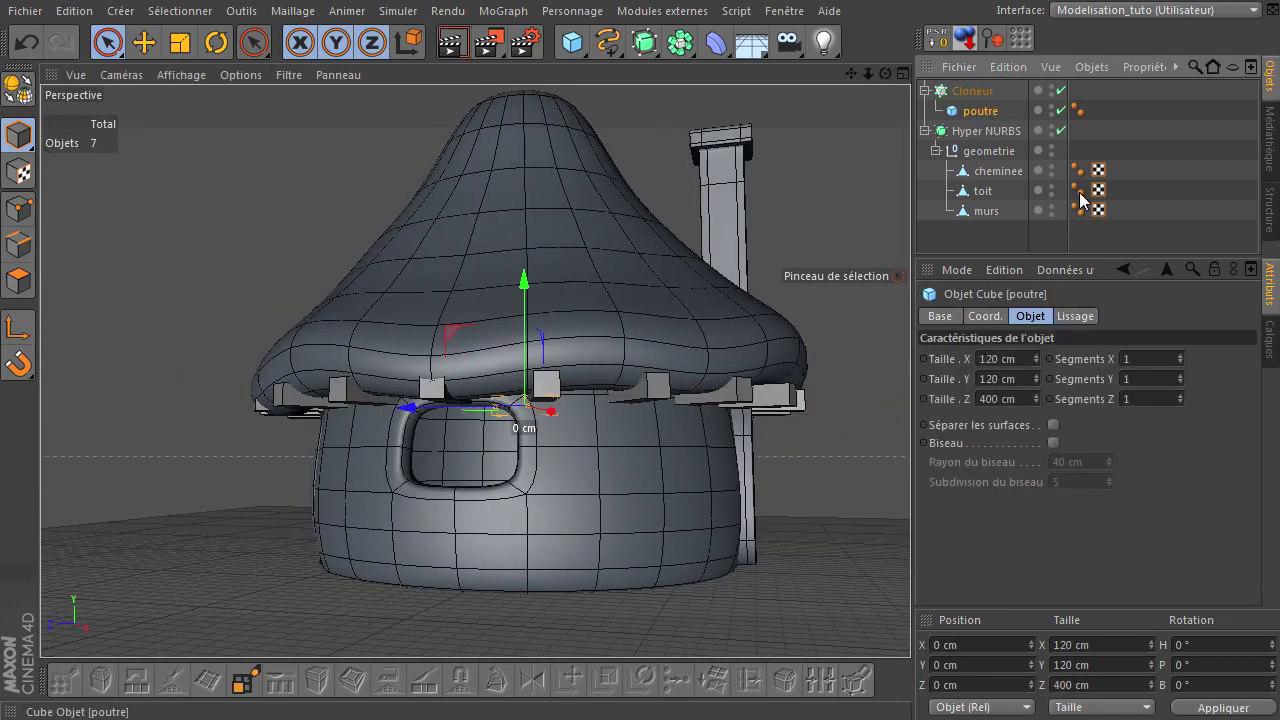
pyautogui.click(1052, 442)
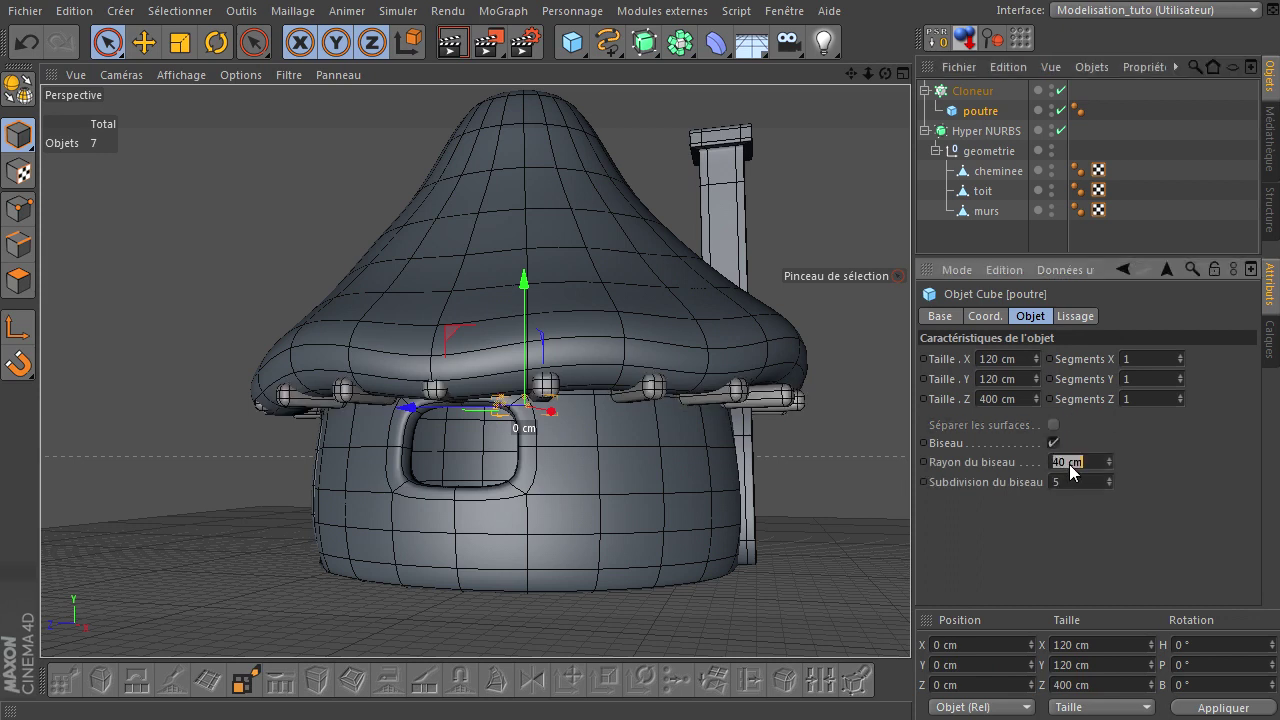
pyautogui.write('2')
pyautogui.press('Return')
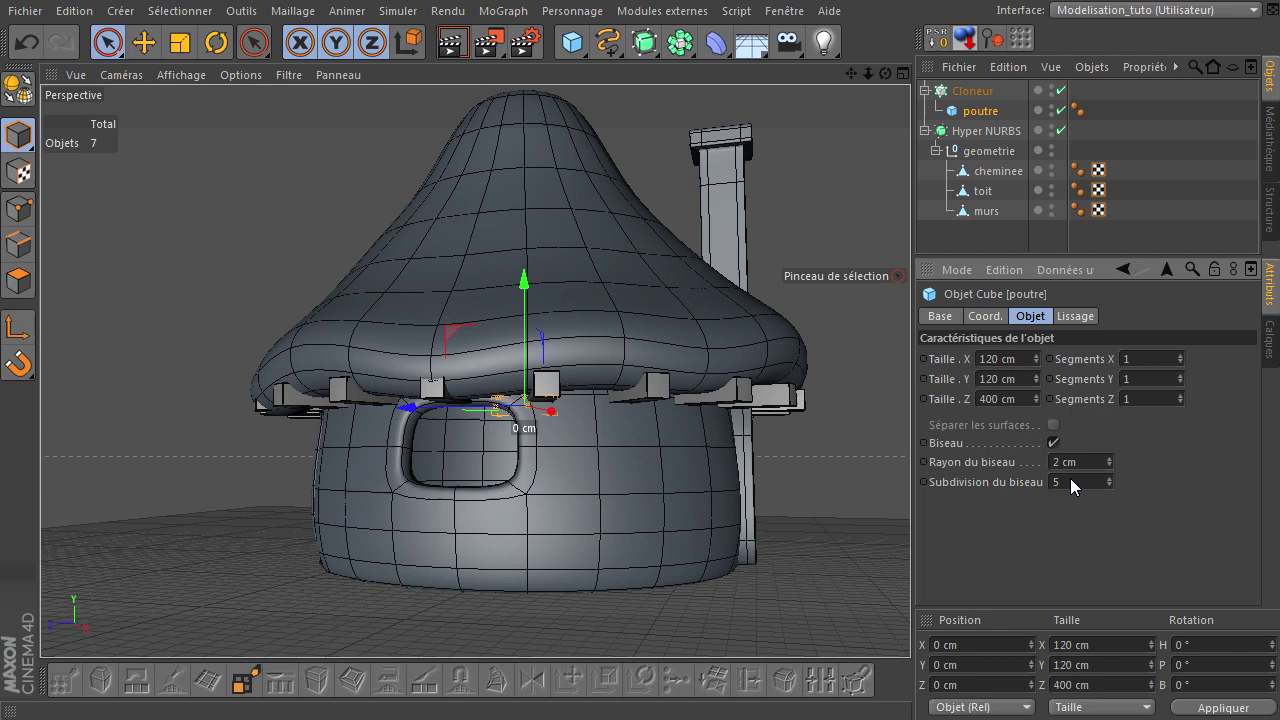
pyautogui.write('3')
pyautogui.keyDown('alt'); pyautogui.moveTo(697, 324); pyautogui.dragTo(672, 335); pyautogui.keyUp('alt')
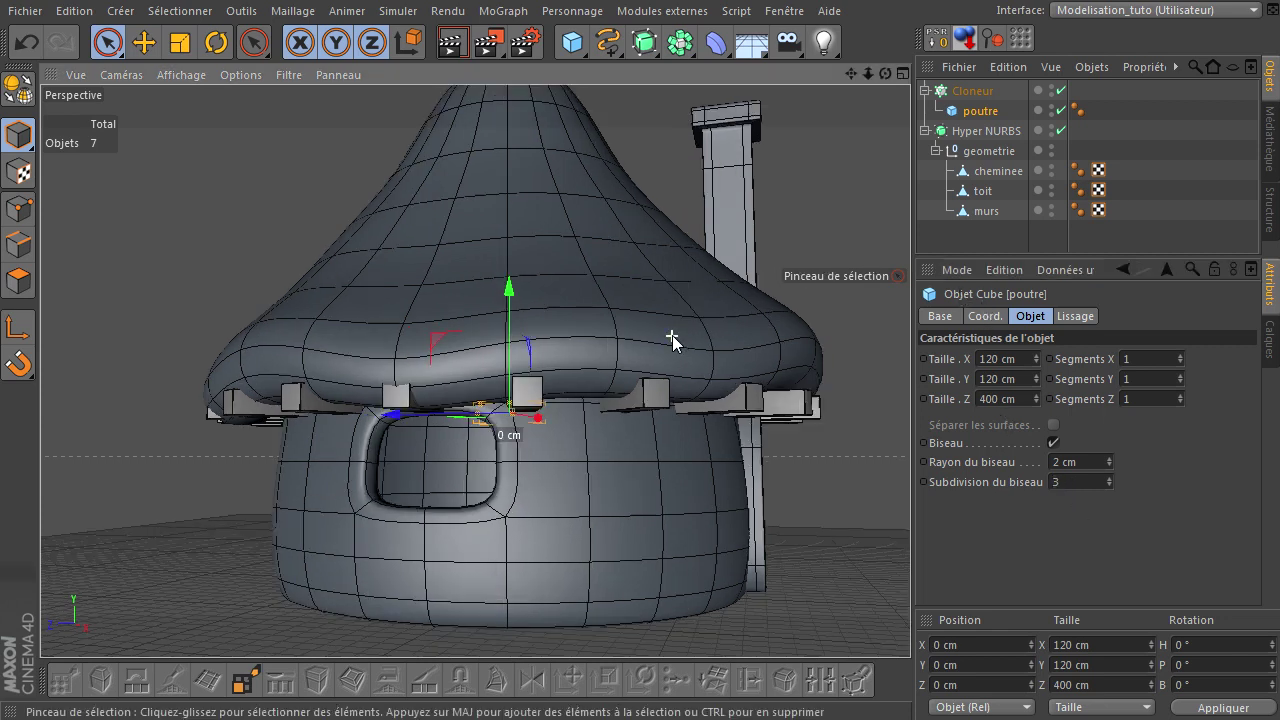
pyautogui.hotkey('ctrl', 'shift', 'z')
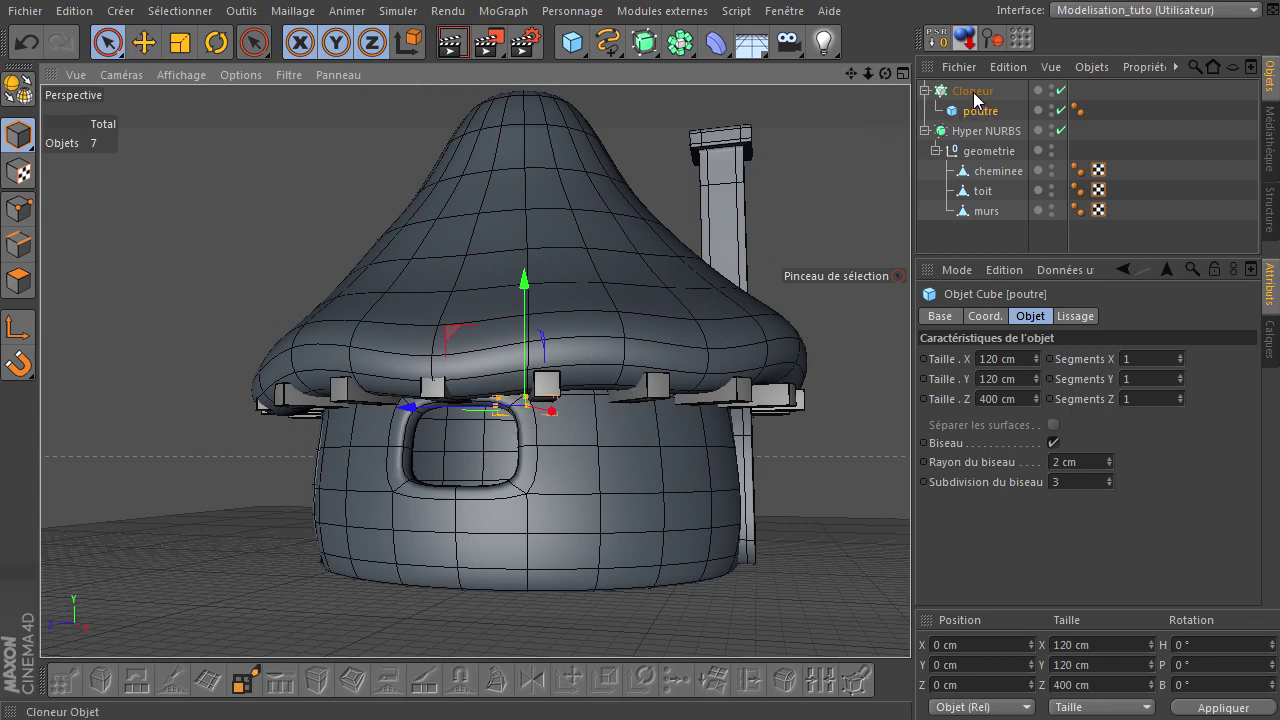
# - Set the Cloneur's clone pitch (R.P) to 25° so the beams slant upward
pyautogui.click(970, 91)
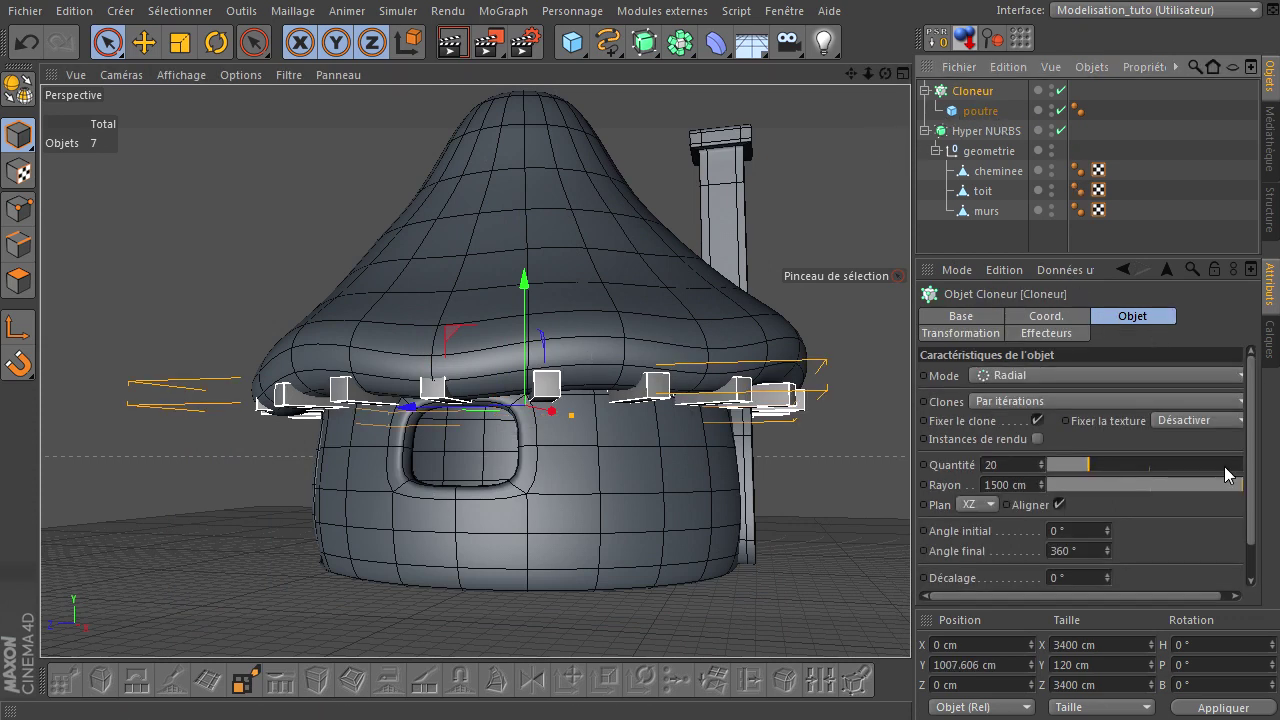
pyautogui.click(974, 333)
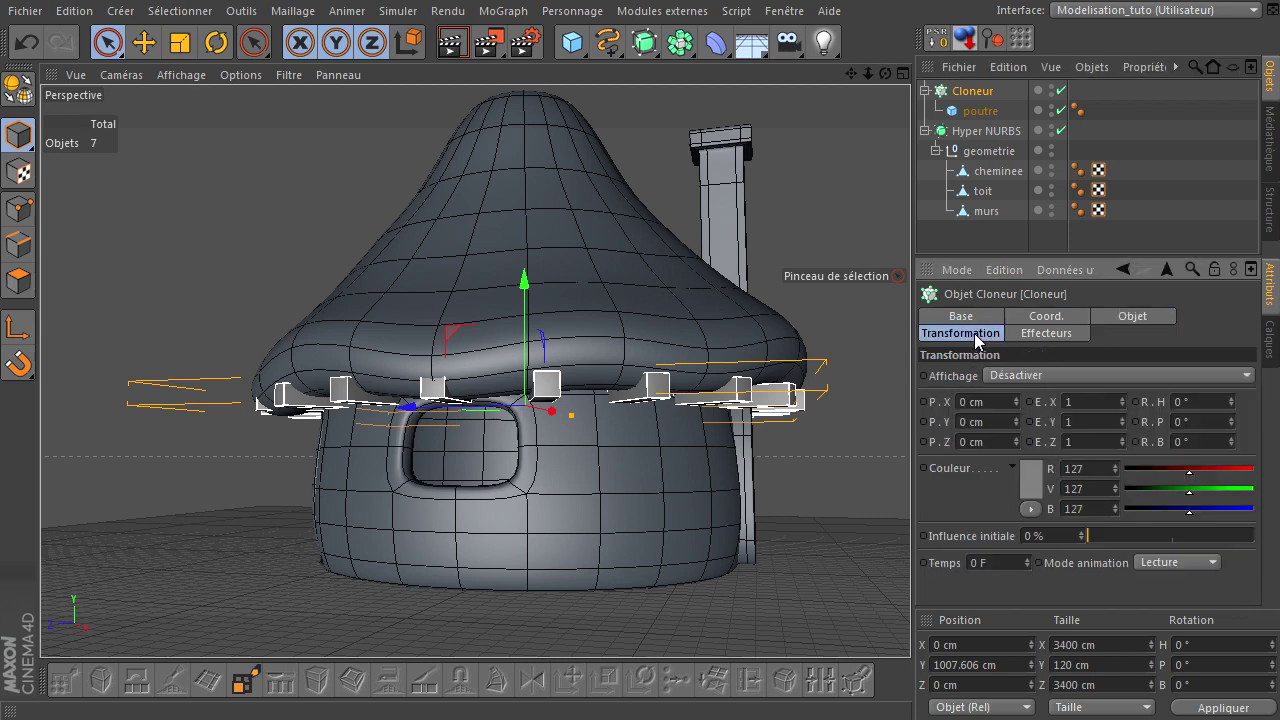
pyautogui.click(1232, 419)
pyautogui.moveTo(1232, 421); pyautogui.dragTo(1232, 421)
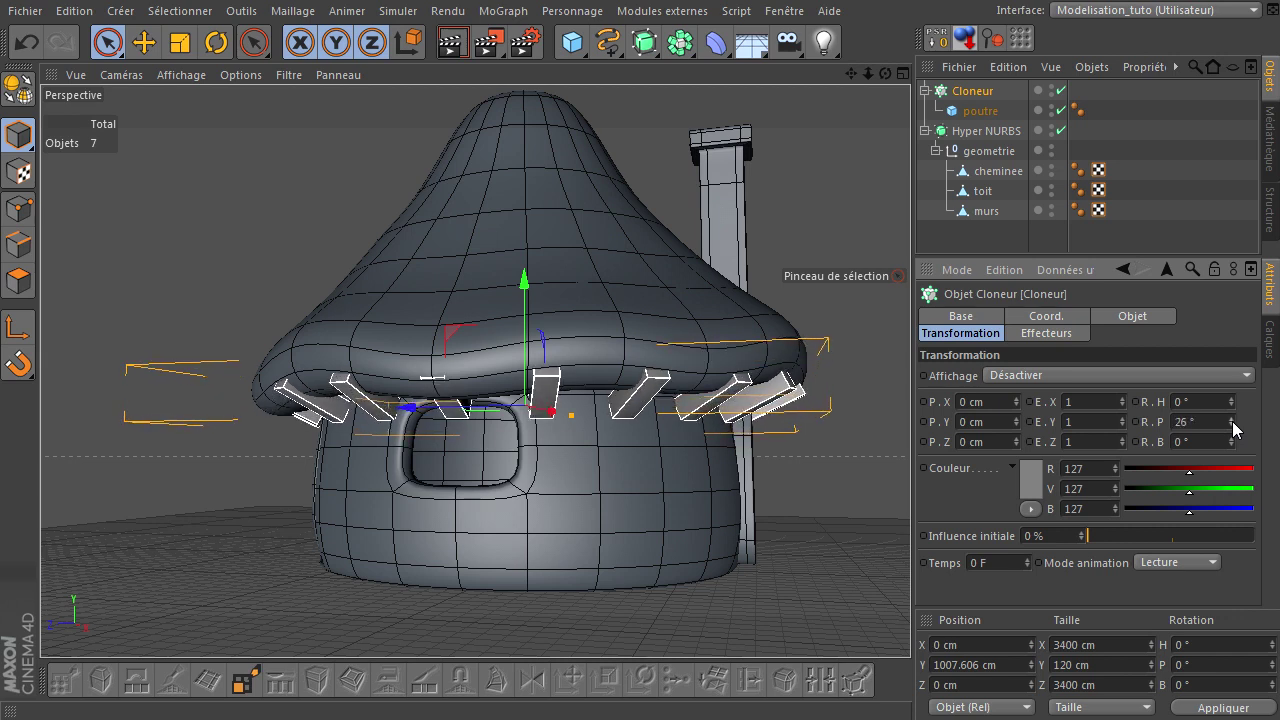
pyautogui.click(1216, 424)
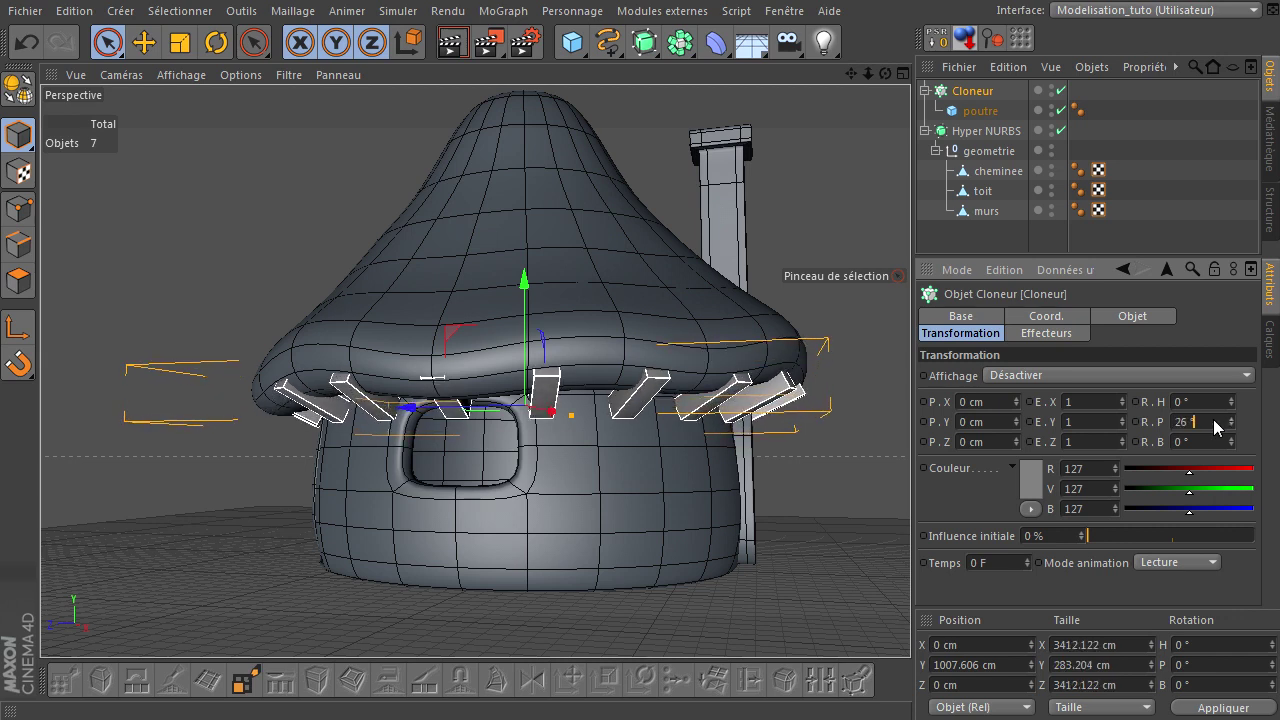
pyautogui.doubleClick(1216, 424)
pyautogui.write('25')
pyautogui.press('Return')
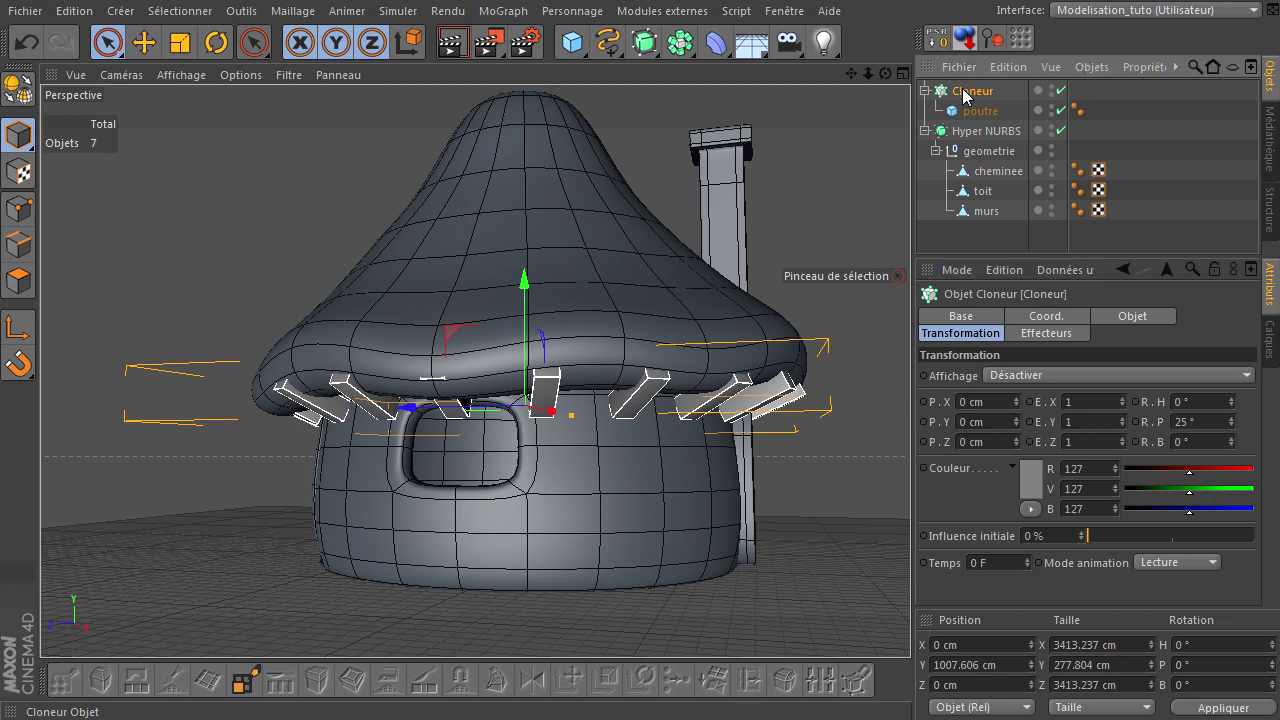
# - Shrink the beam ring radius slightly, lift the ring, and raise the roof toit a little
pyautogui.click(1116, 322)
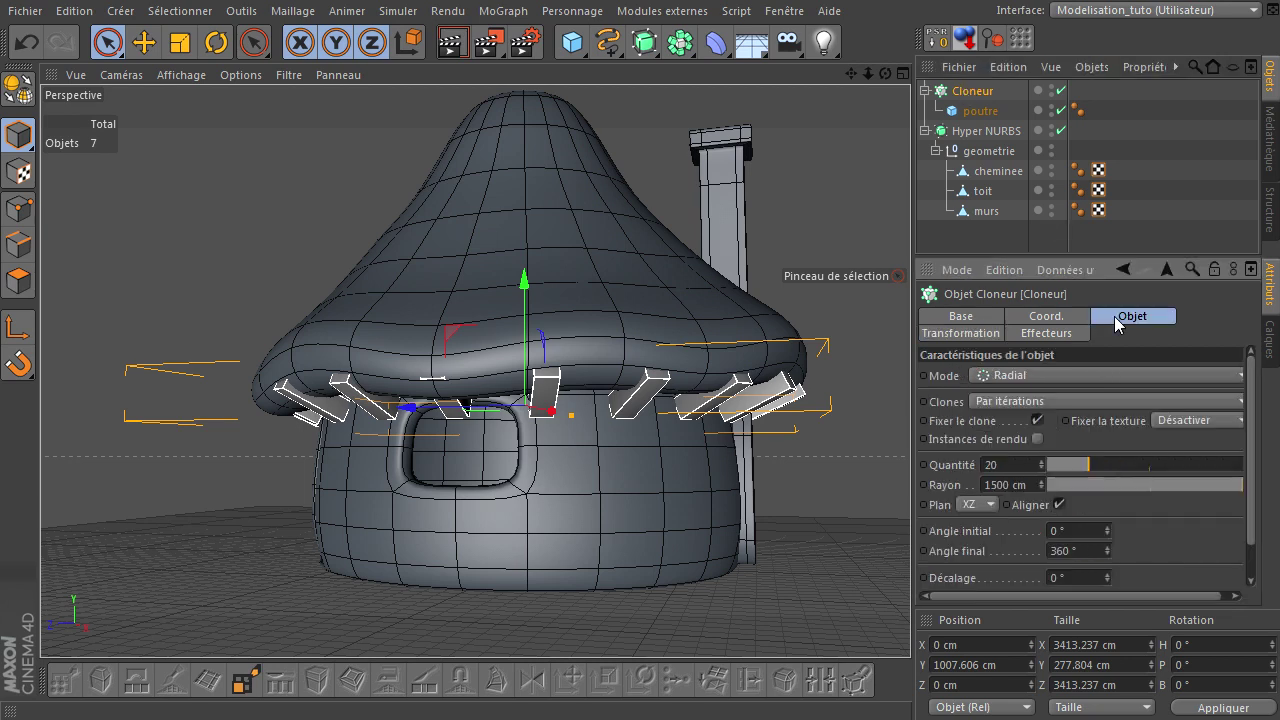
pyautogui.moveTo(1042, 487); pyautogui.dragTo(1043, 490)
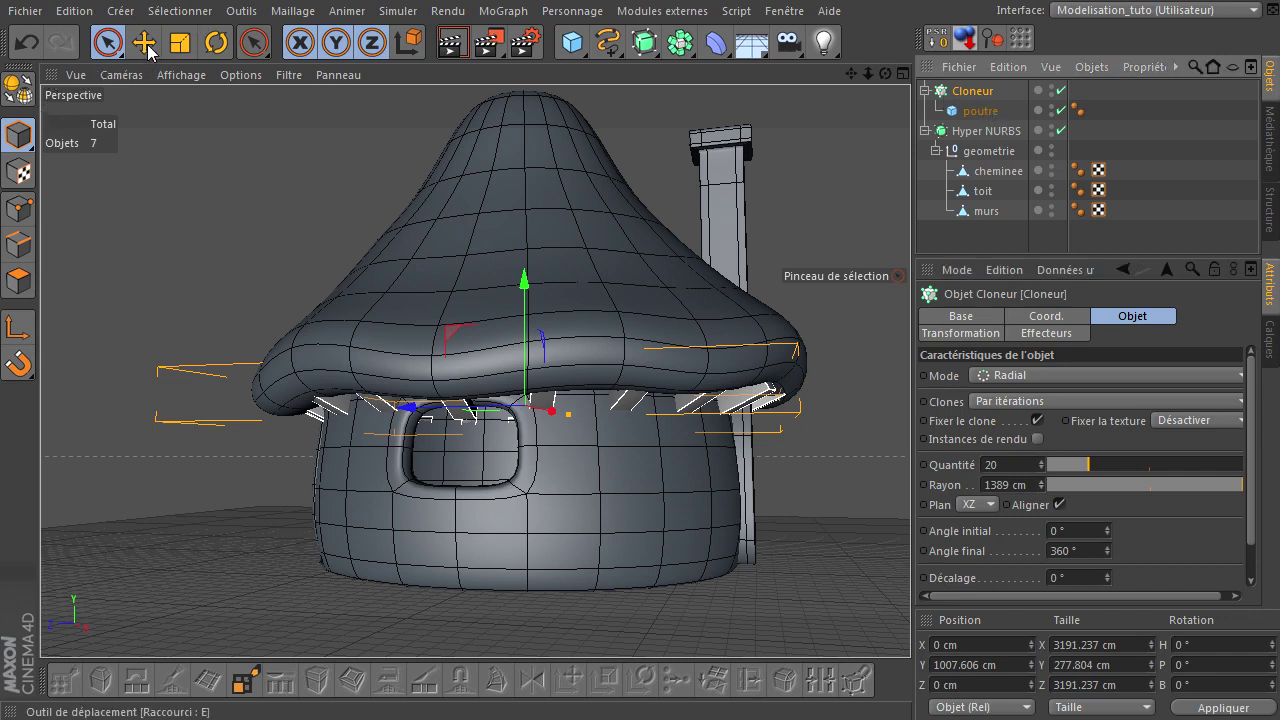
pyautogui.click(145, 44)
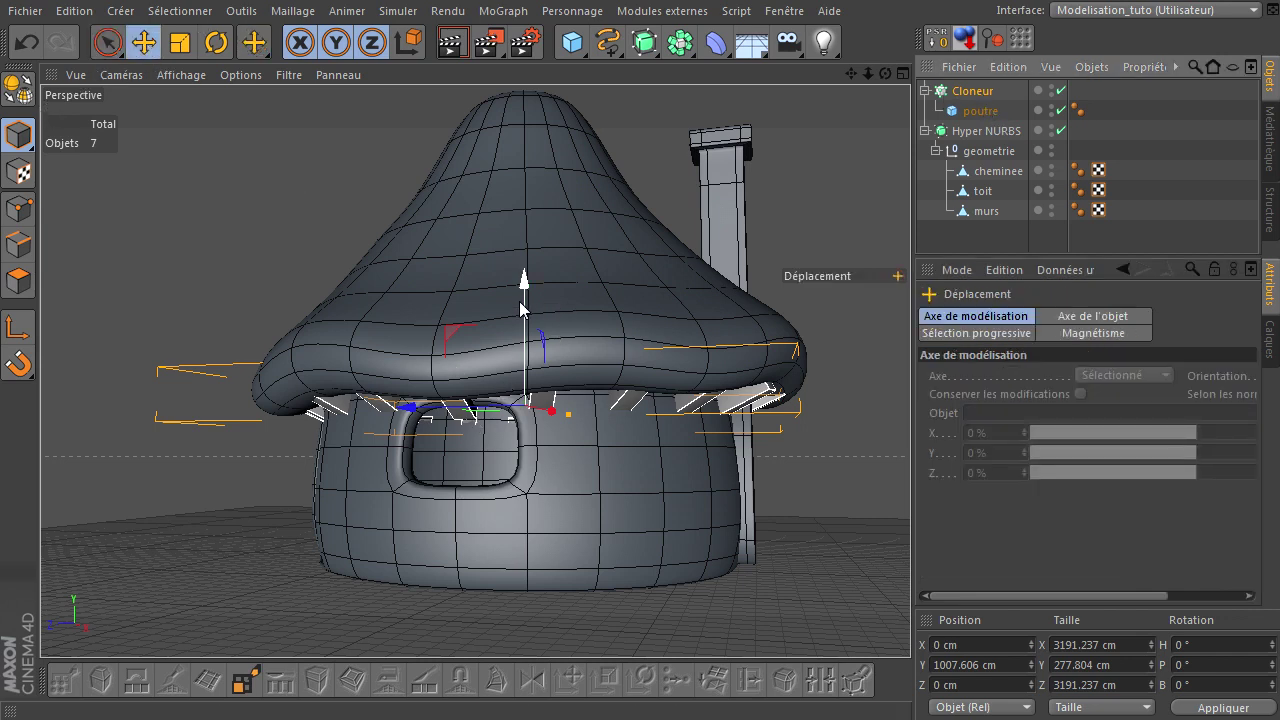
pyautogui.moveTo(521, 309); pyautogui.dragTo(532, 296)
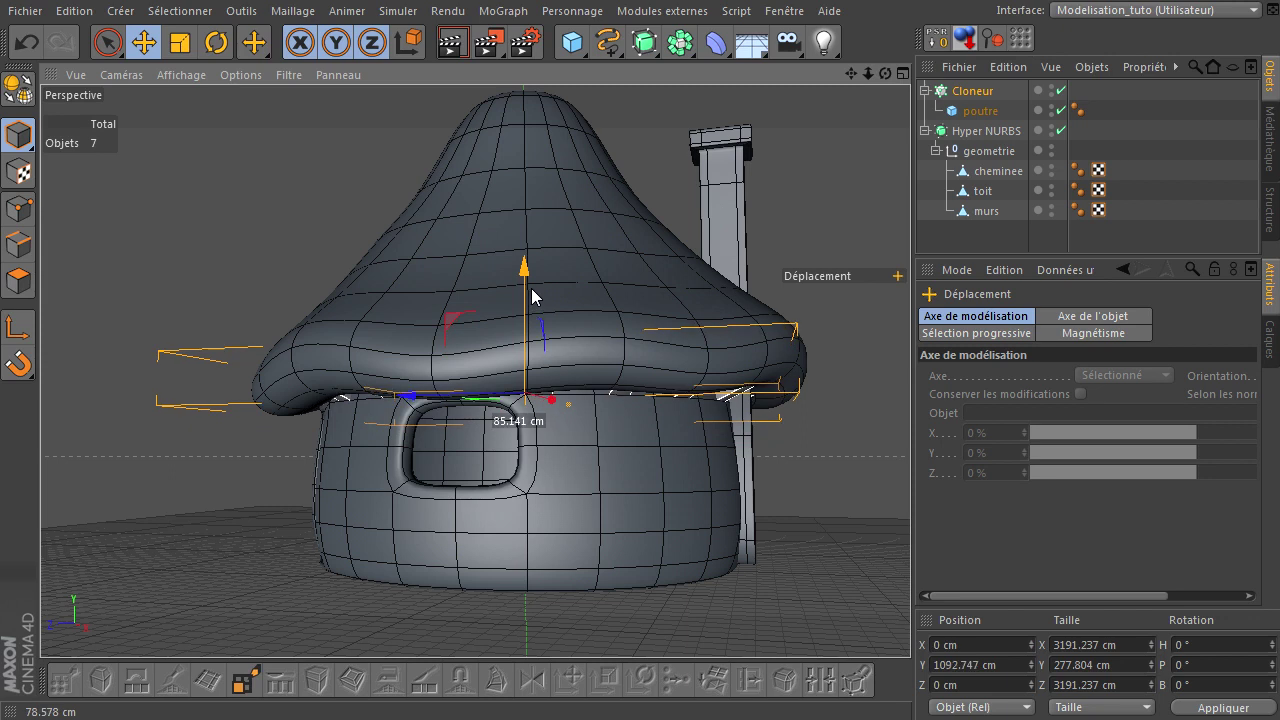
pyautogui.click(983, 190)
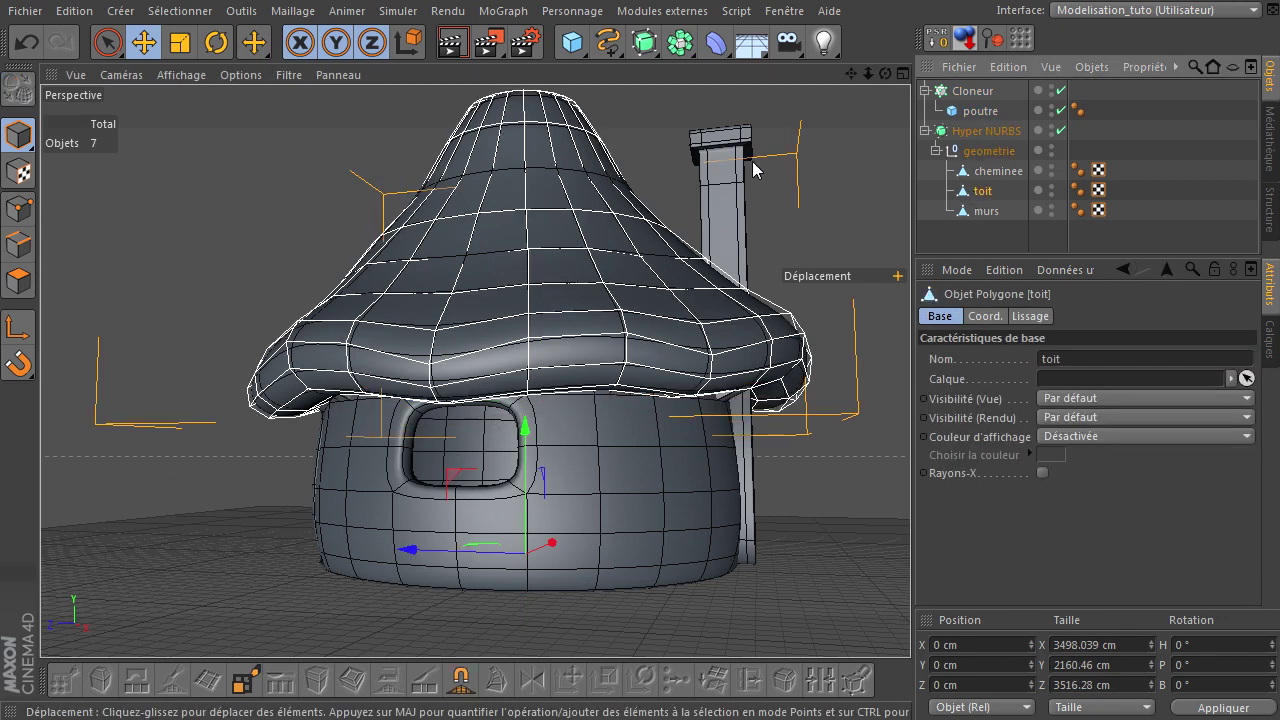
pyautogui.moveTo(524, 440); pyautogui.dragTo(523, 428)
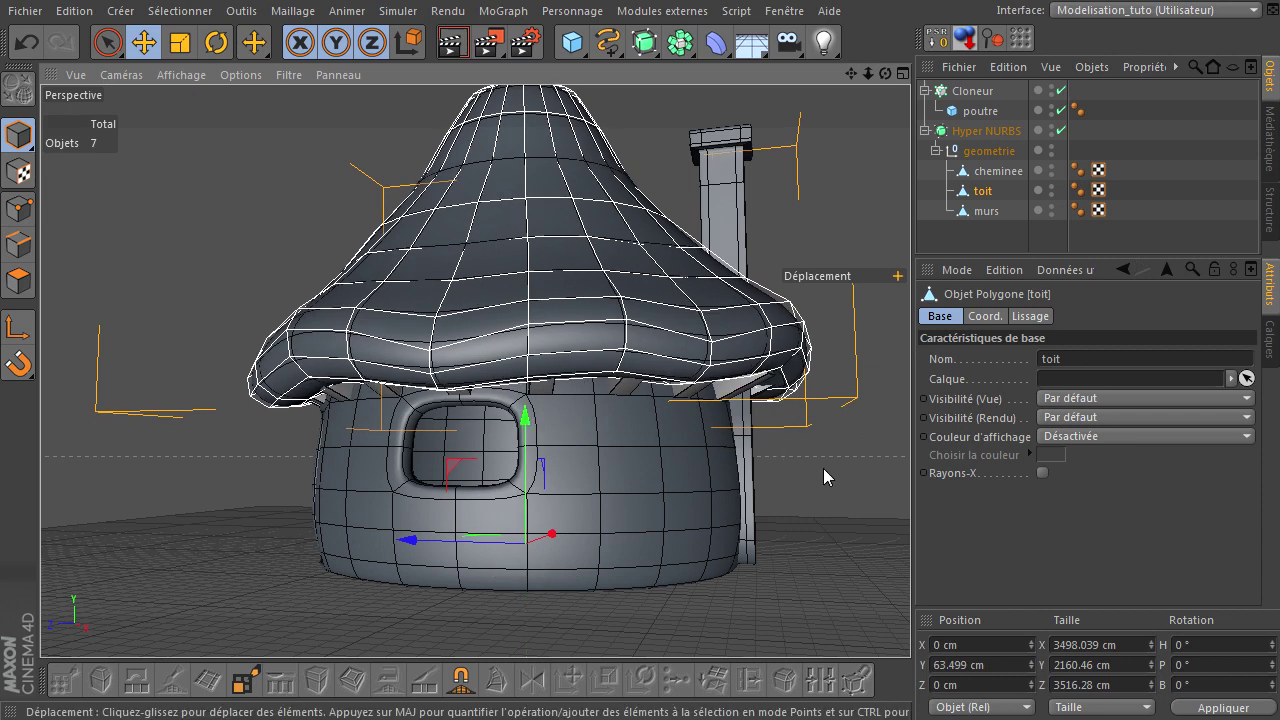
pyautogui.click(891, 219)
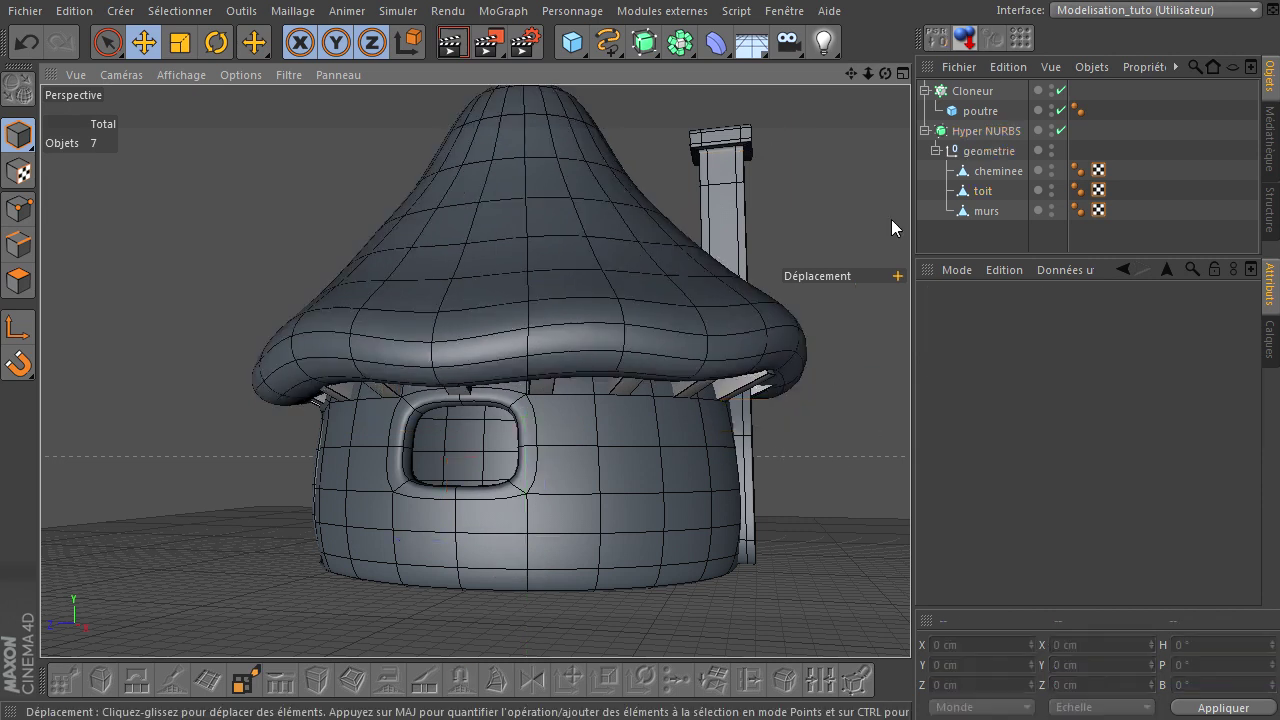
# - Tilt the cloned beams to 30° pitch and raise the Cloneur to about 1145.4 cm Y
pyautogui.click(974, 92)
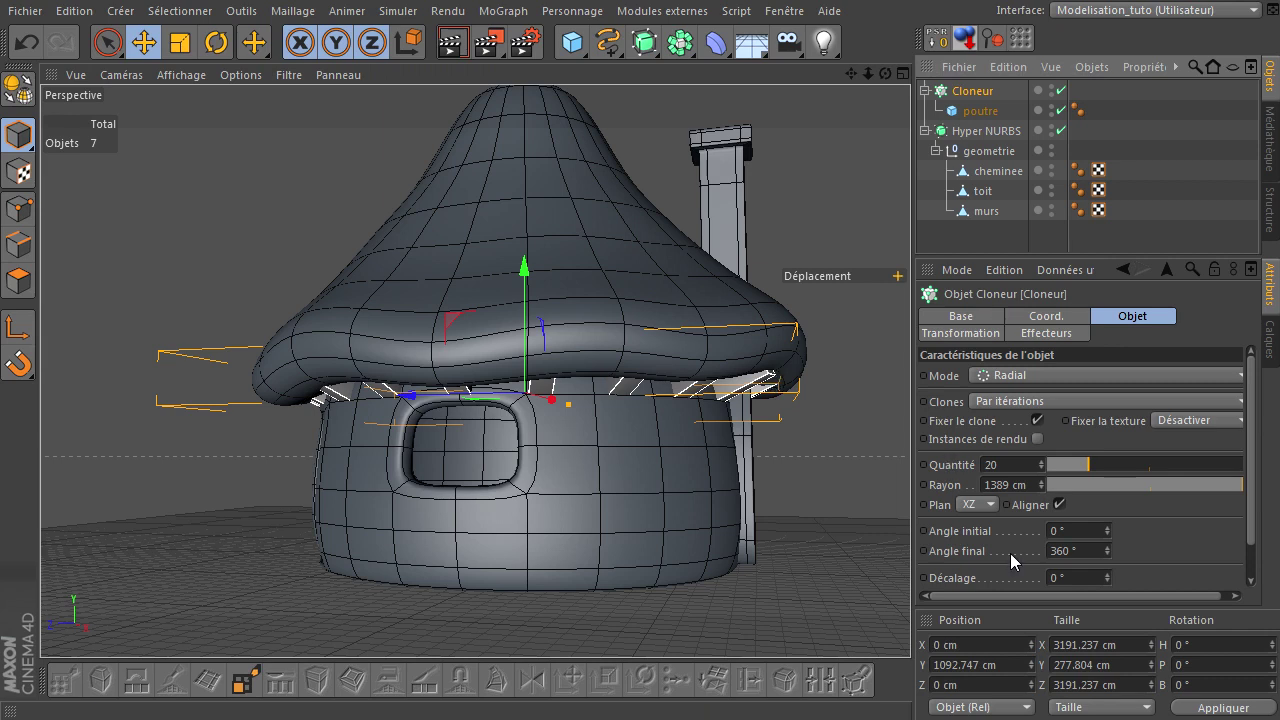
pyautogui.click(955, 335)
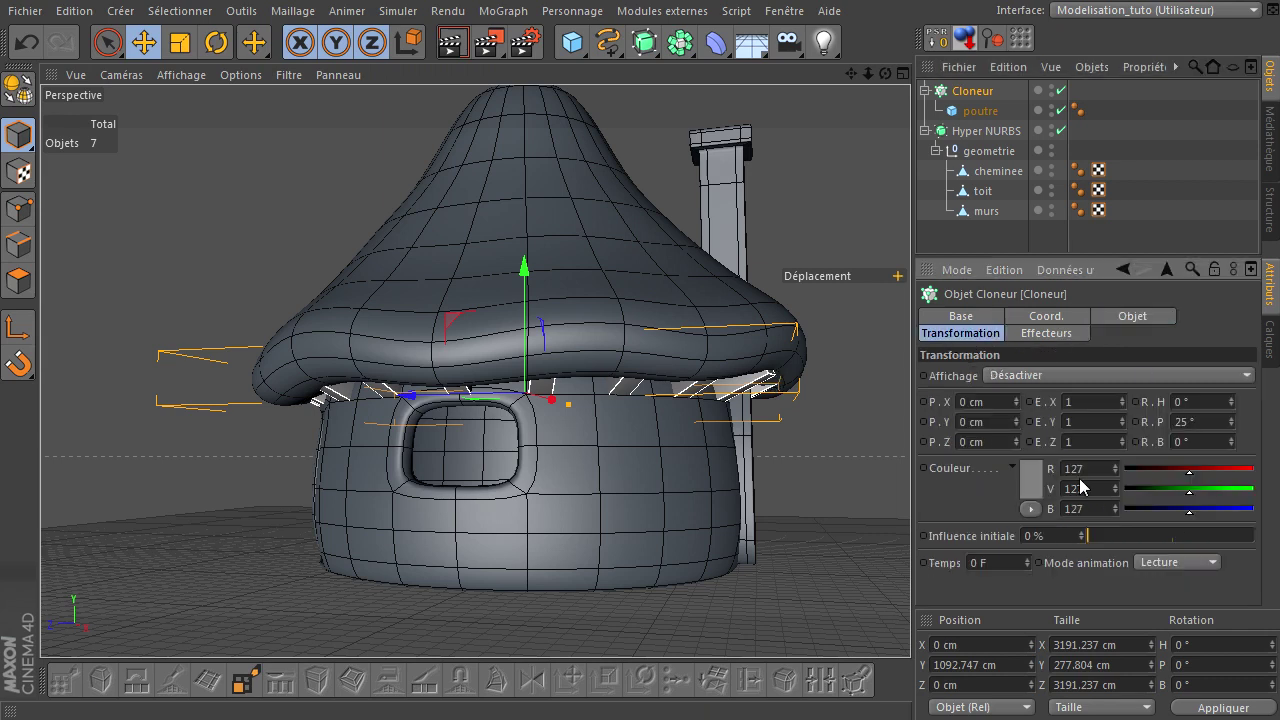
pyautogui.moveTo(1233, 424); pyautogui.dragTo(1231, 425)
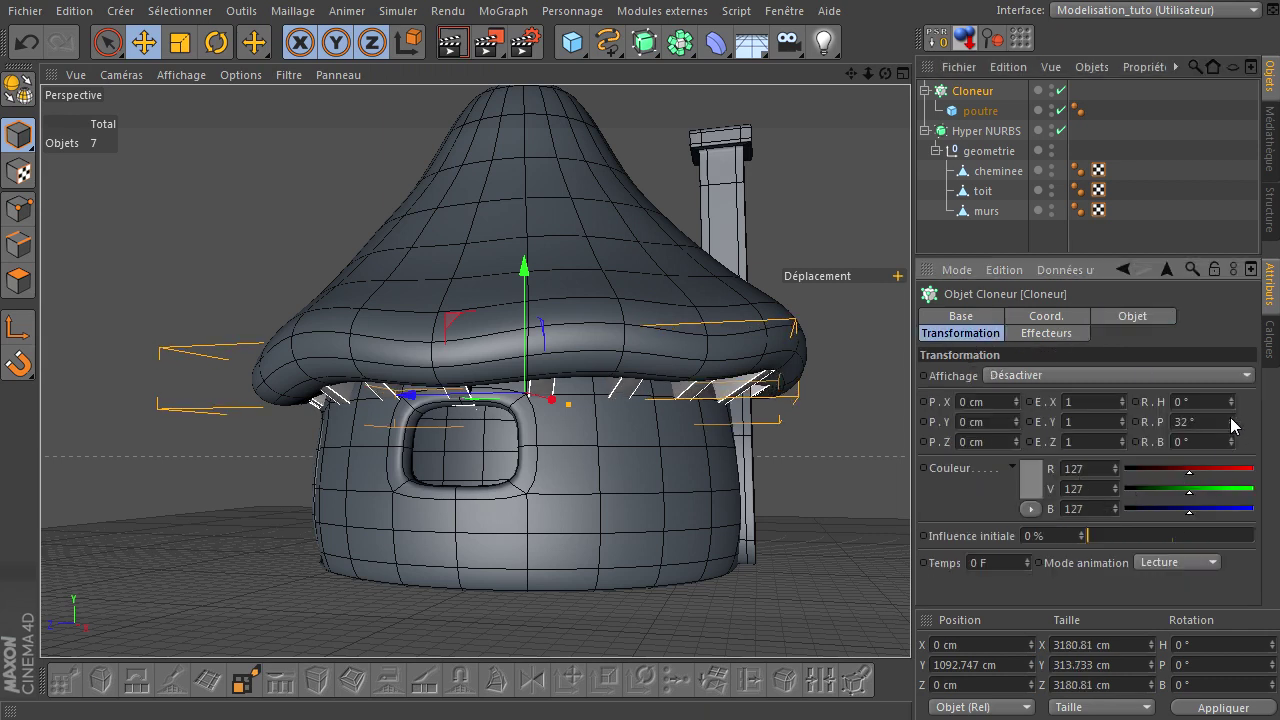
pyautogui.moveTo(1233, 424); pyautogui.dragTo(1232, 430)
pyautogui.click(144, 43)
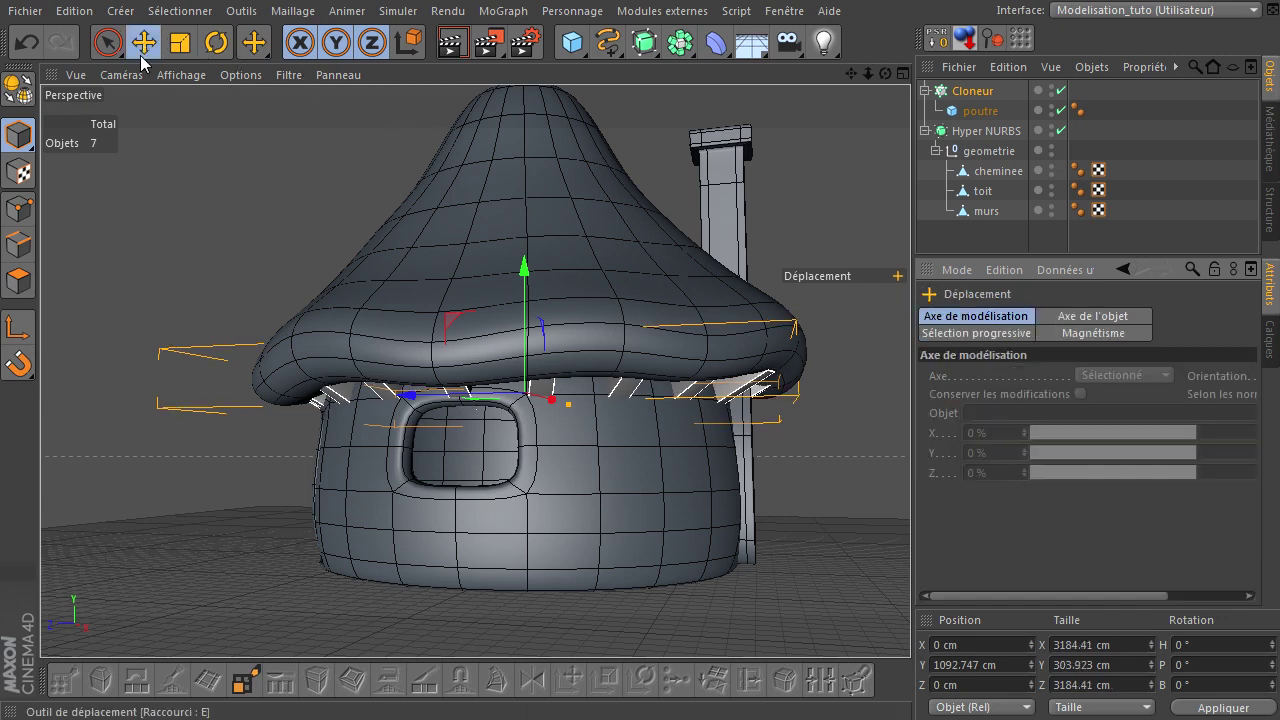
pyautogui.moveTo(525, 285); pyautogui.dragTo(521, 270)
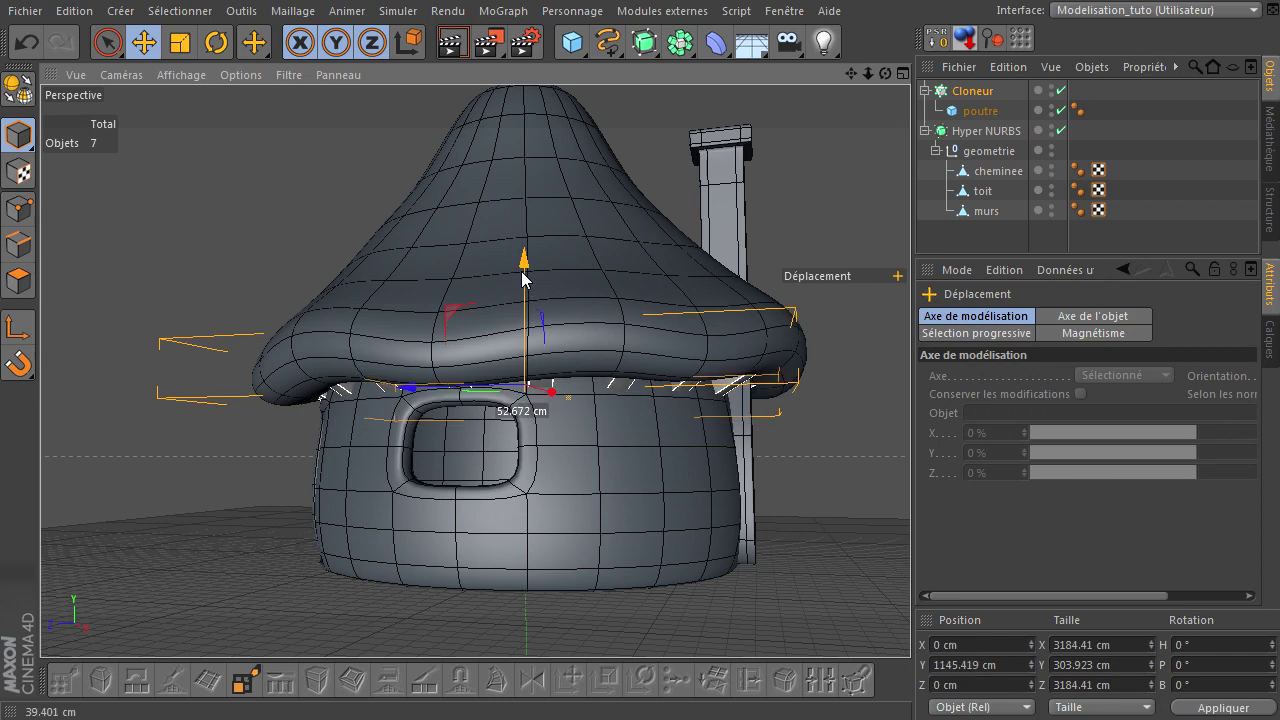
pyautogui.click(830, 490)
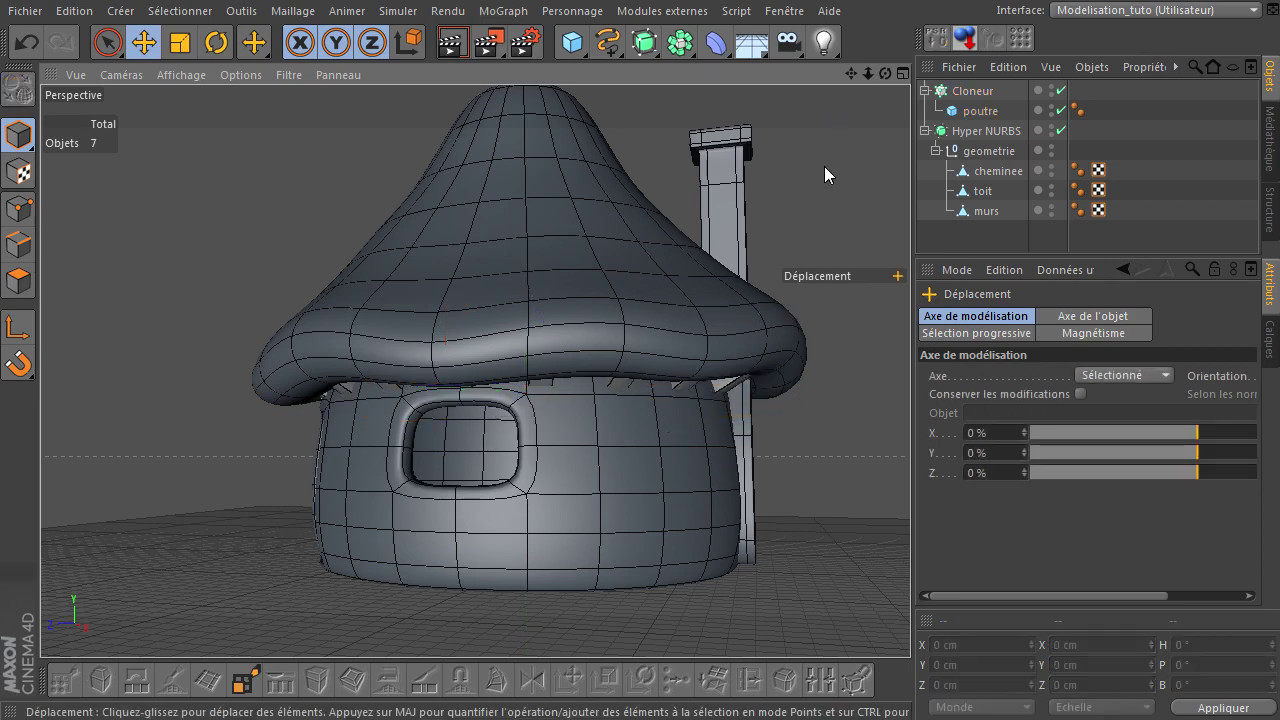
pyautogui.moveTo(885, 74)
pyautogui.mouseDown()
pyautogui.moveTo(910, 490)
pyautogui.moveTo(808, 486)
pyautogui.moveTo(932, 490)
pyautogui.moveTo(839, 521)
pyautogui.moveTo(910, 490)
pyautogui.mouseUp()
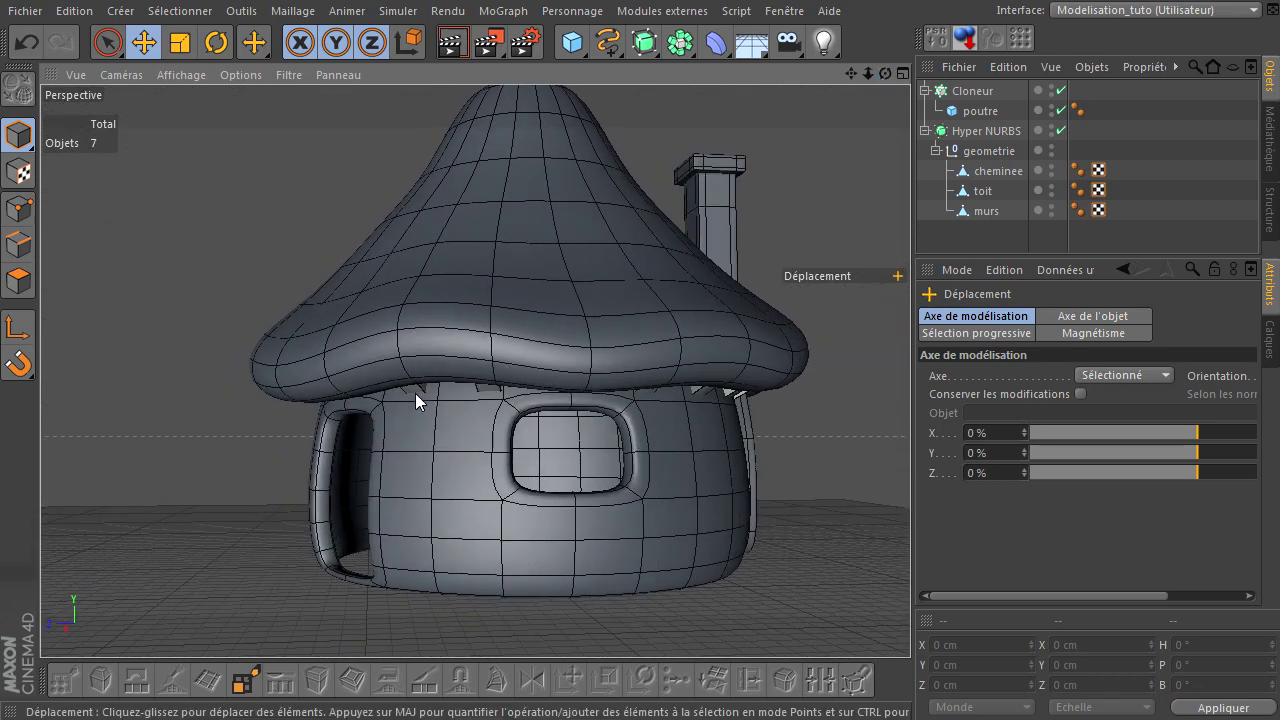
pyautogui.click(451, 48)
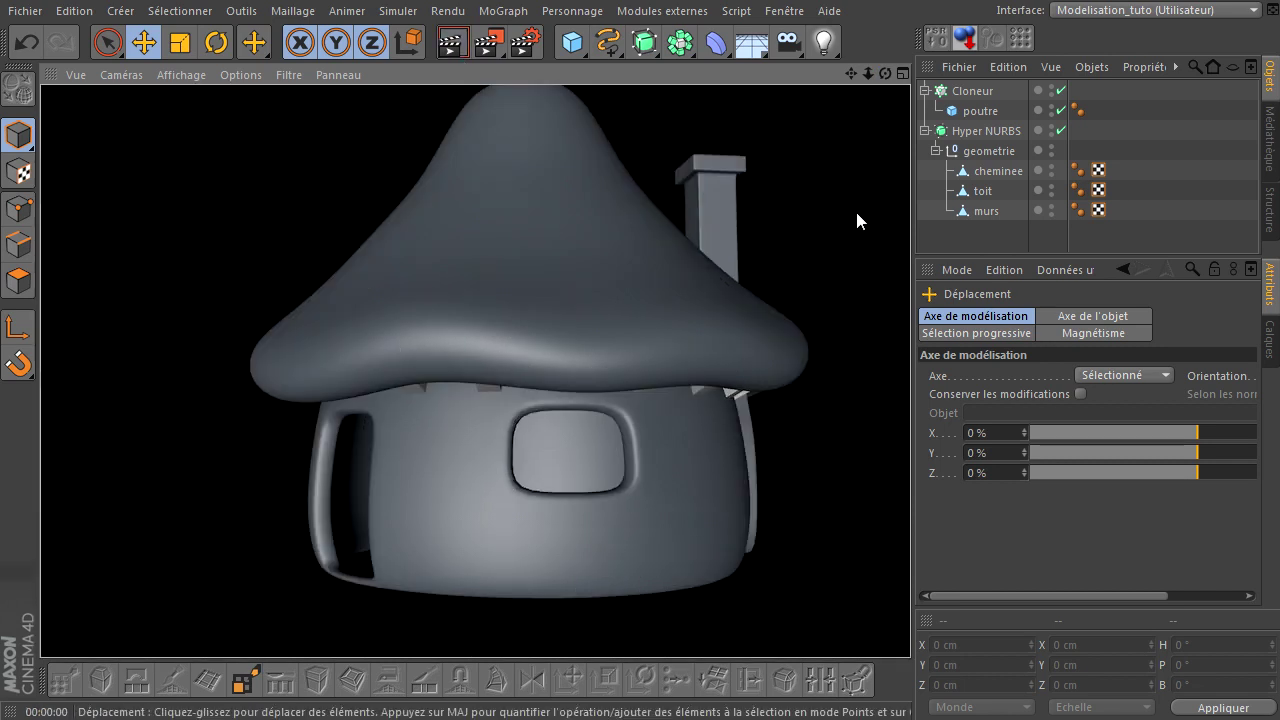
pyautogui.moveTo(869, 75); pyautogui.dragTo(910, 491)
pyautogui.moveTo(856, 73); pyautogui.dragTo(910, 490)
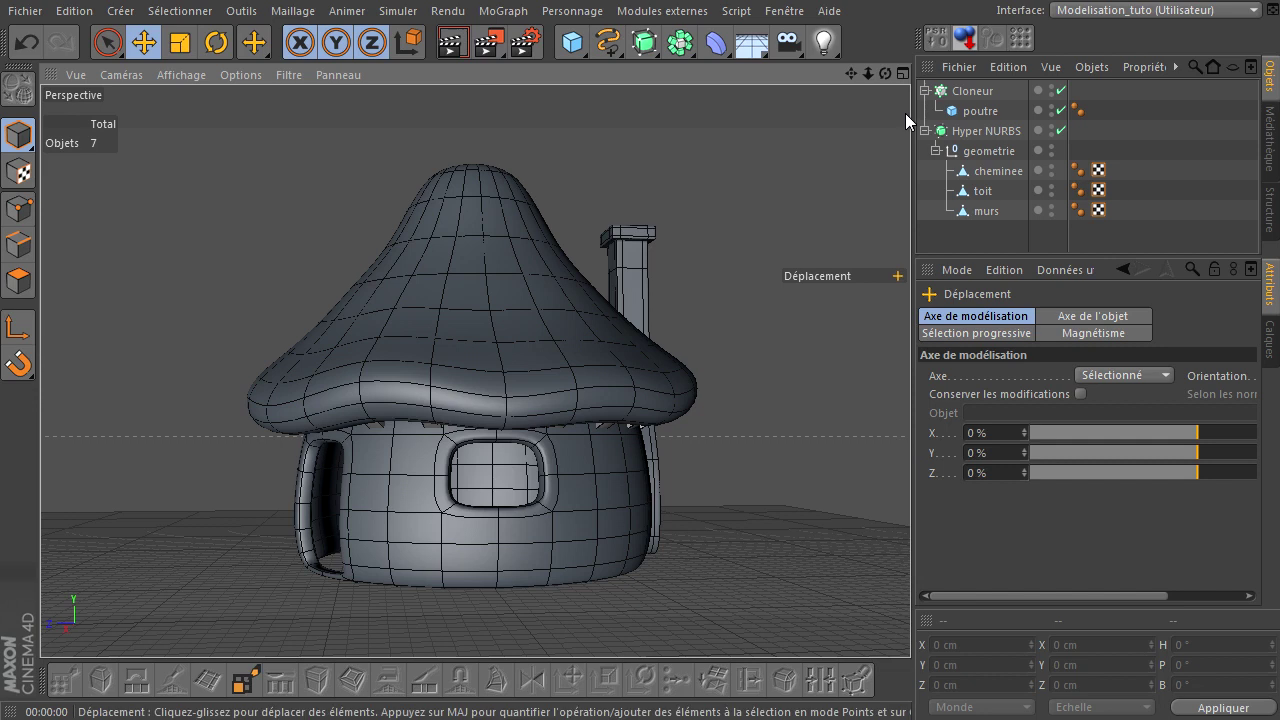
# - Add a Plan ground sized 5000 × 5000 cm with 5 × 5 segments
pyautogui.click(593, 54)
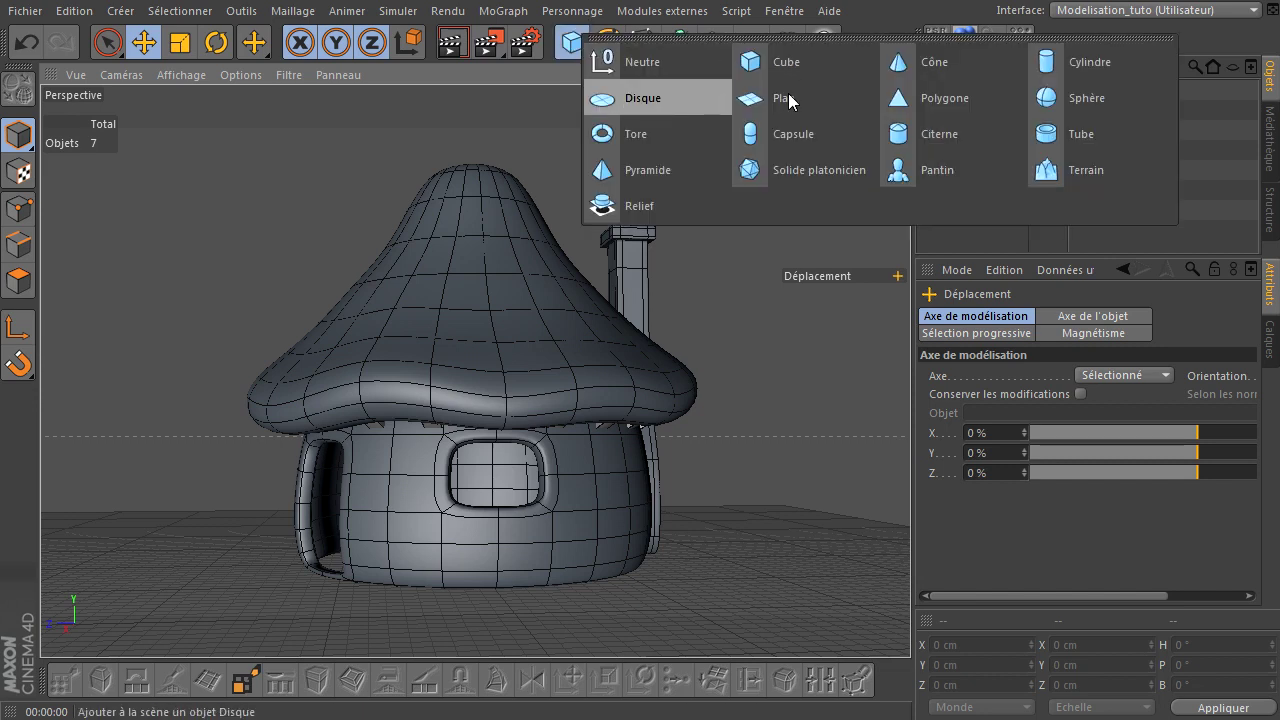
pyautogui.click(790, 97)
pyautogui.click(1097, 358)
pyautogui.write('124000')
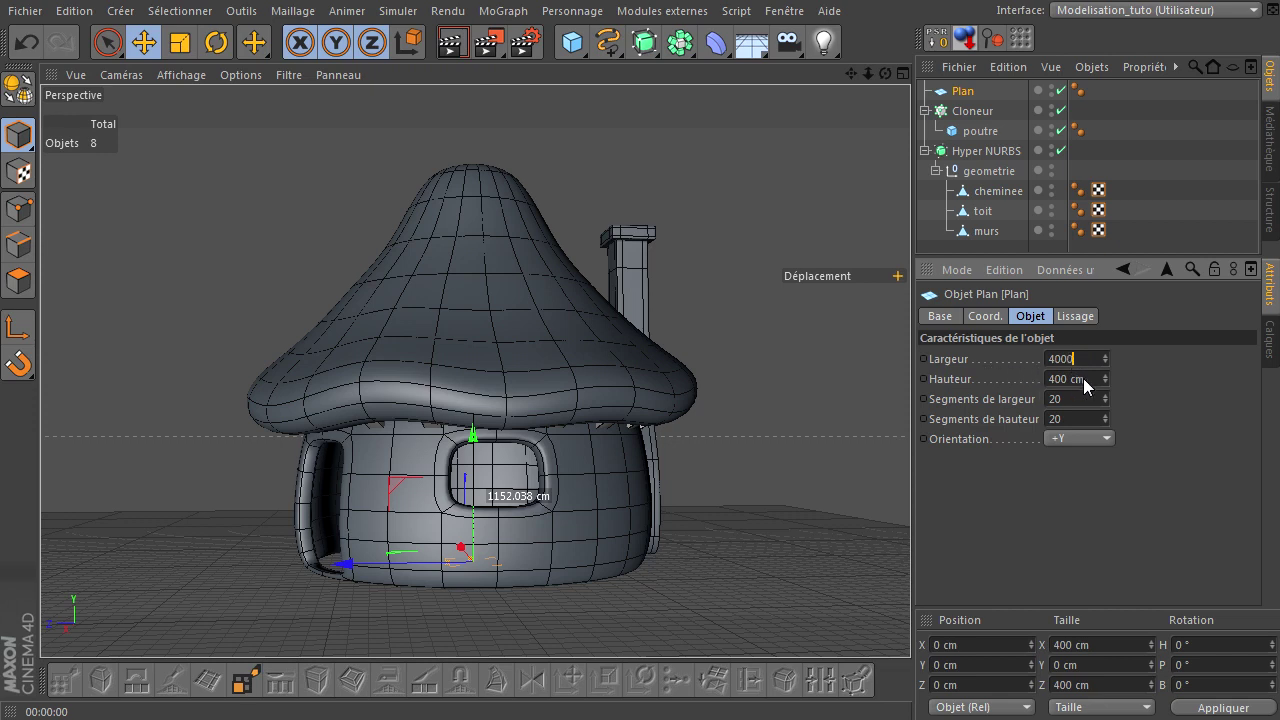
pyautogui.press('Tab')
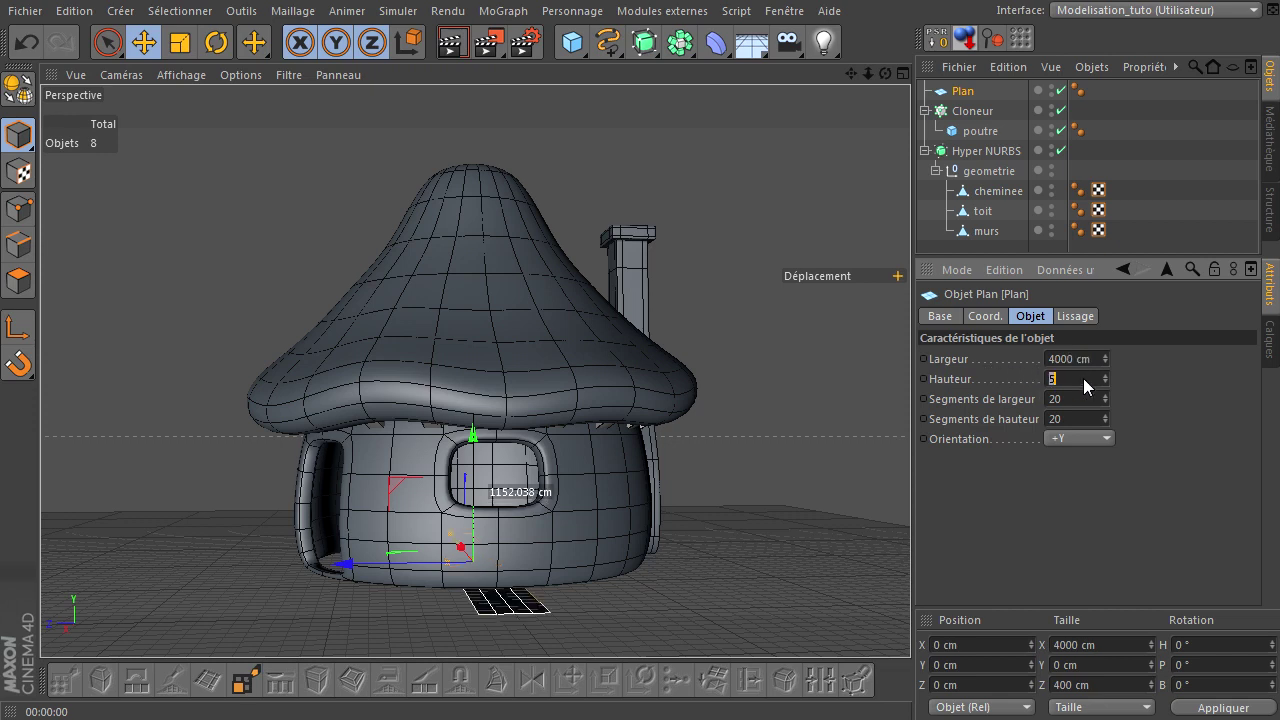
pyautogui.write('000')
pyautogui.press('Return')
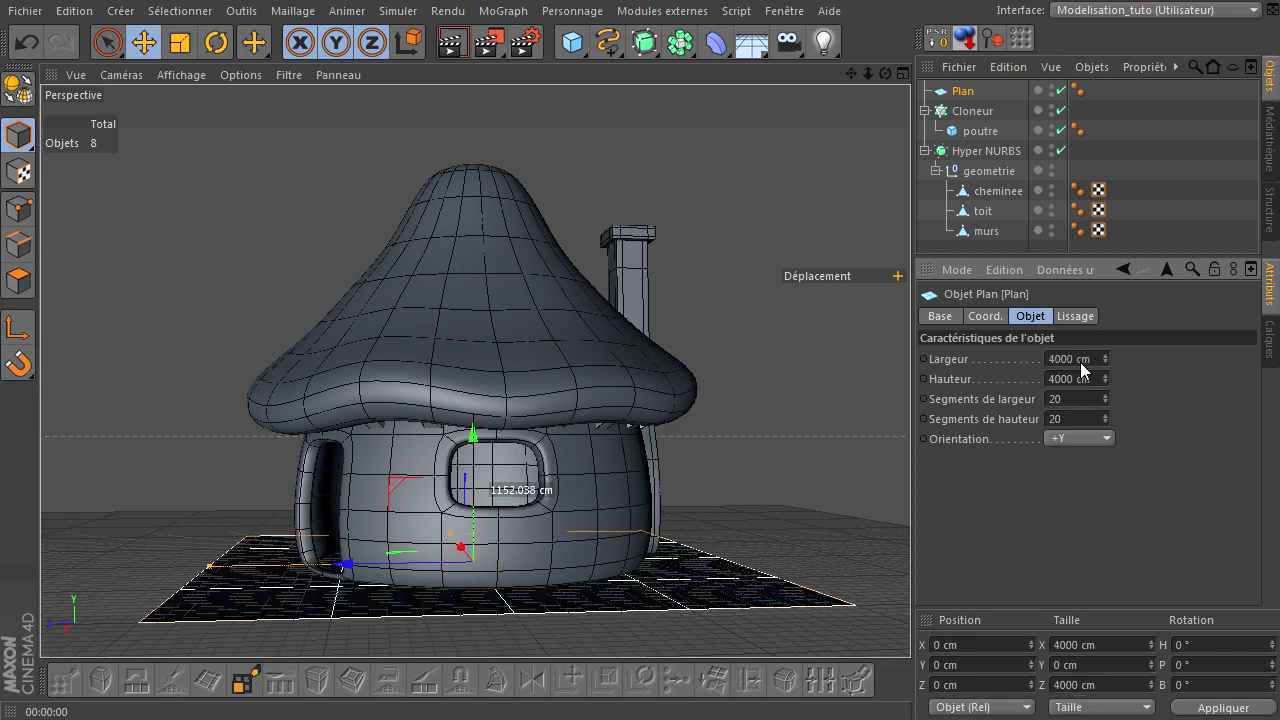
pyautogui.write('5000')
pyautogui.press('Tab')
pyautogui.write('5')
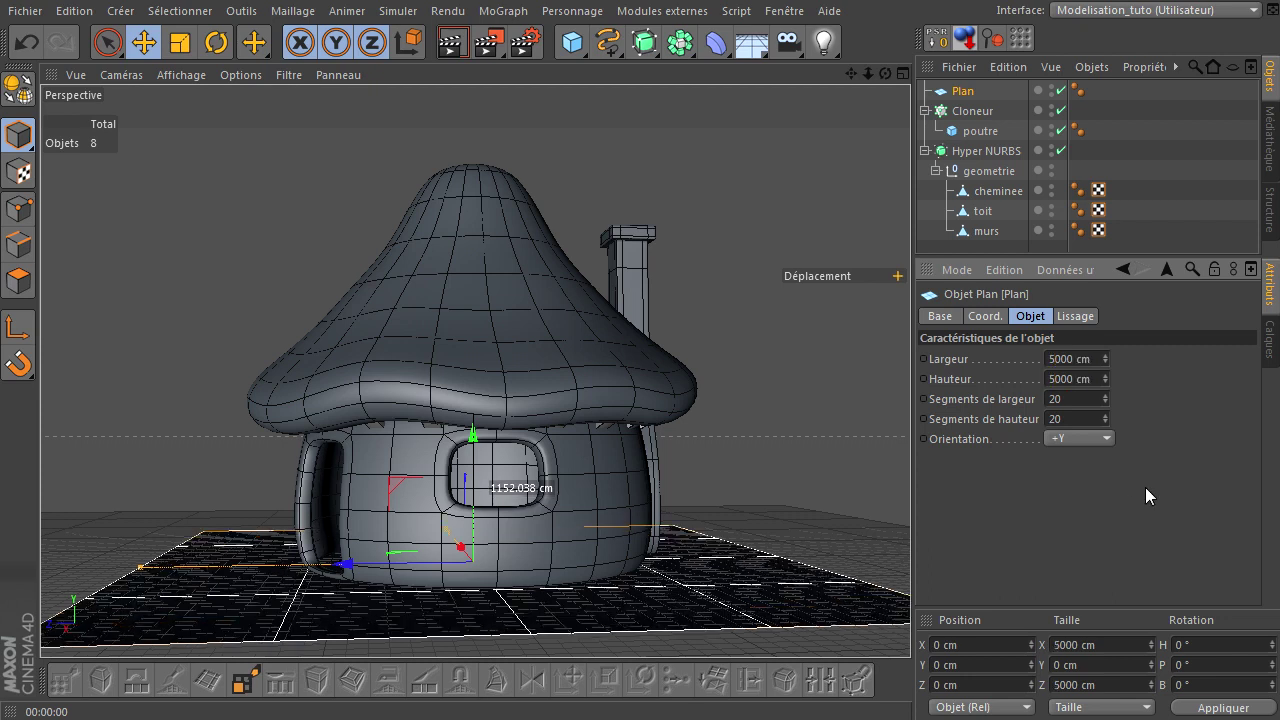
pyautogui.write('10')
pyautogui.press('Tab')
pyautogui.write('10')
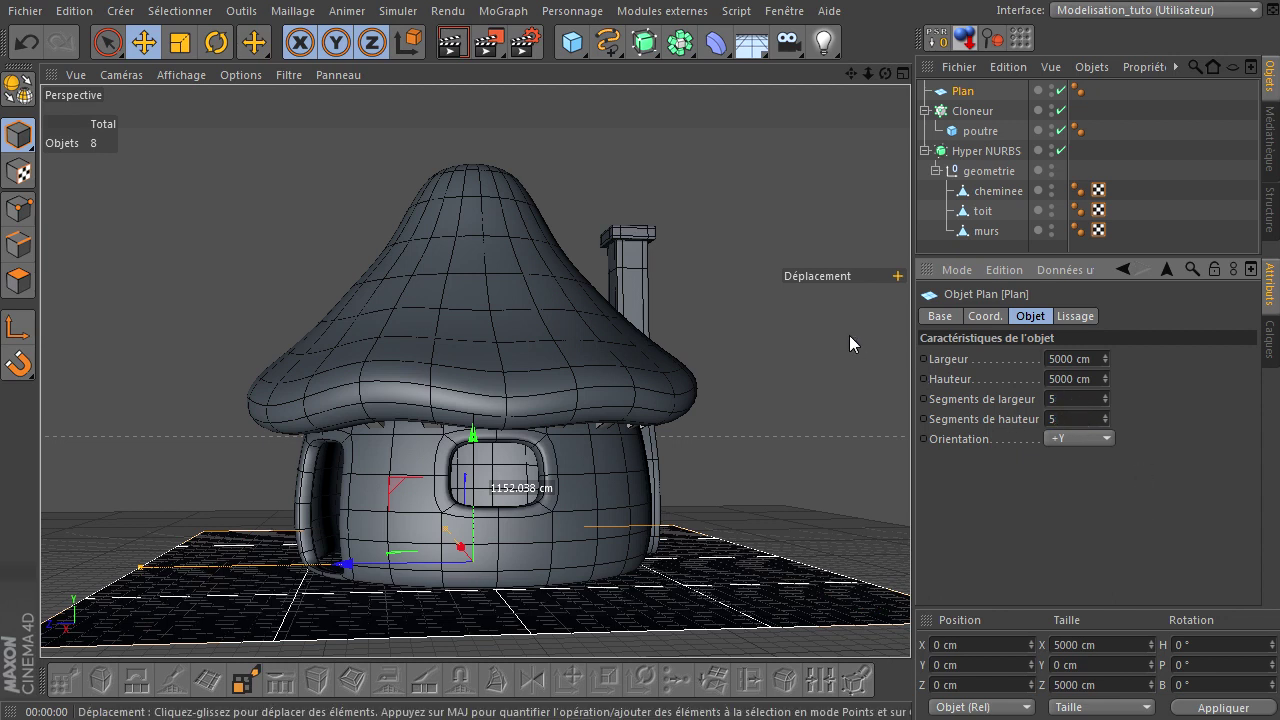
pyautogui.click(792, 354)
pyautogui.moveTo(884, 78); pyautogui.dragTo(906, 490)
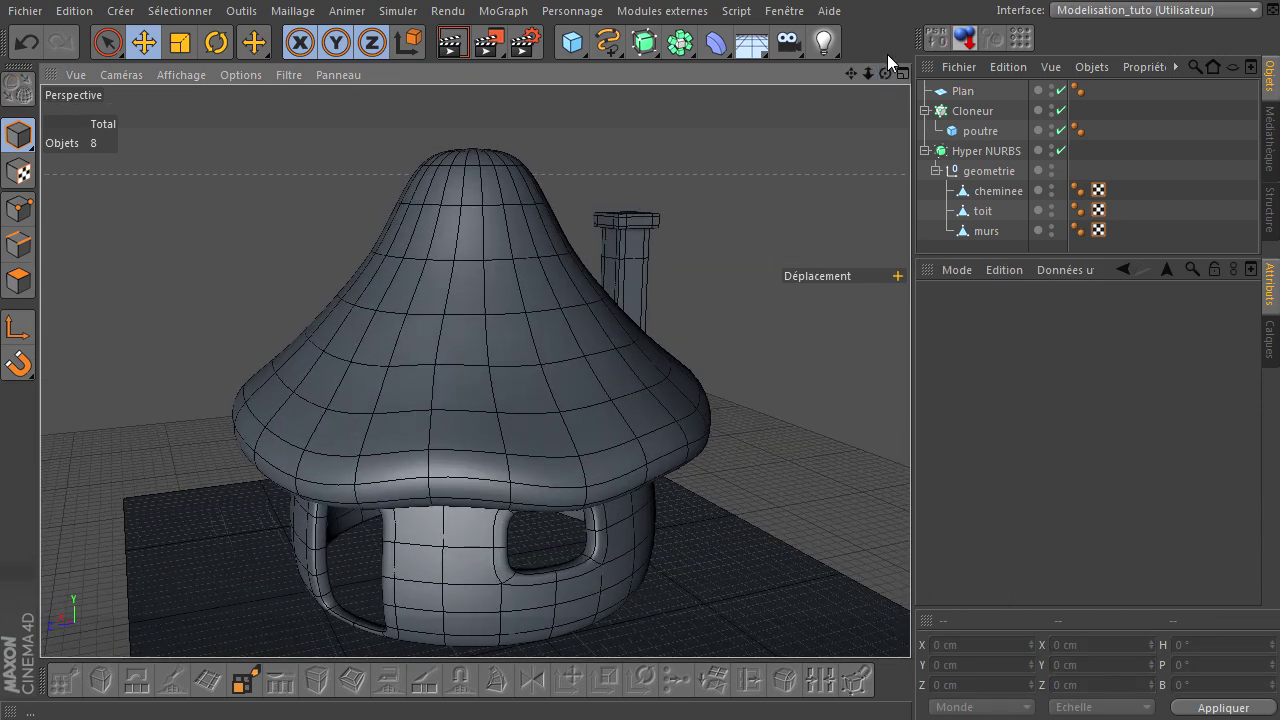
# - Hide the floor grid in the viewport
pyautogui.click(282, 75)
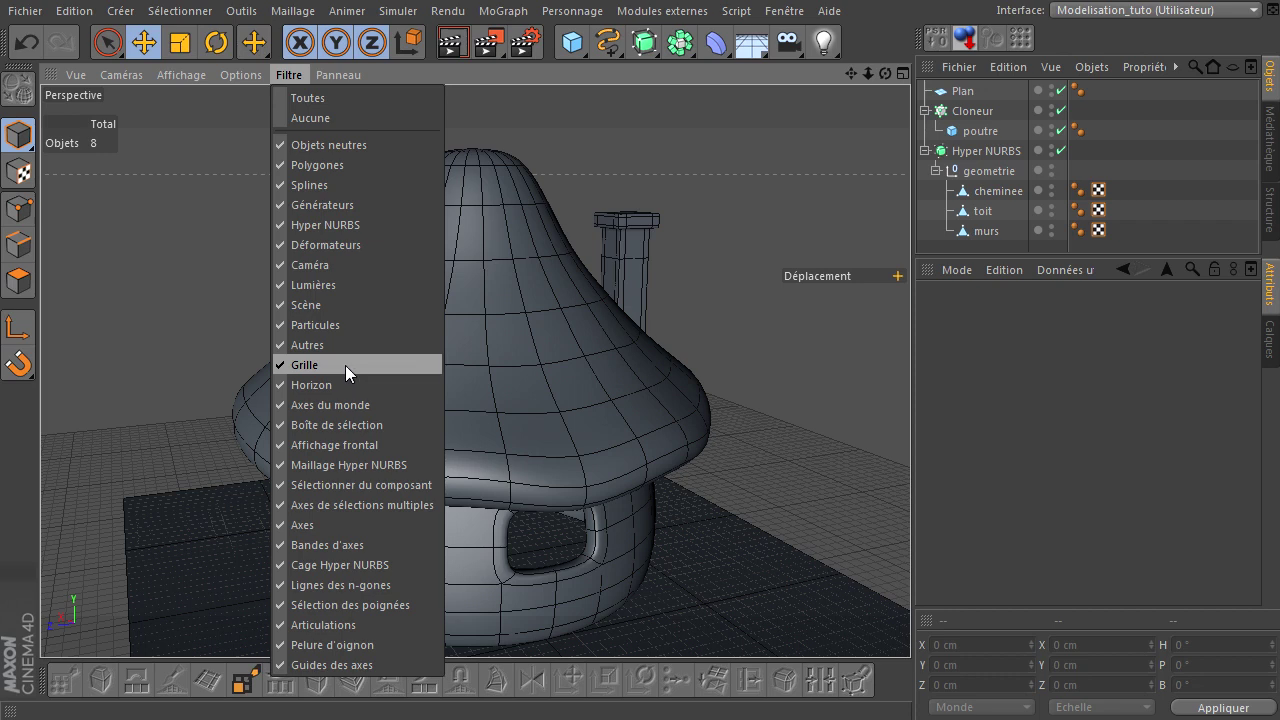
pyautogui.click(347, 365)
pyautogui.scroll(-2, 753, 224)
pyautogui.scroll(-2, 715, 258)
pyautogui.scroll(-2, 741, 246)
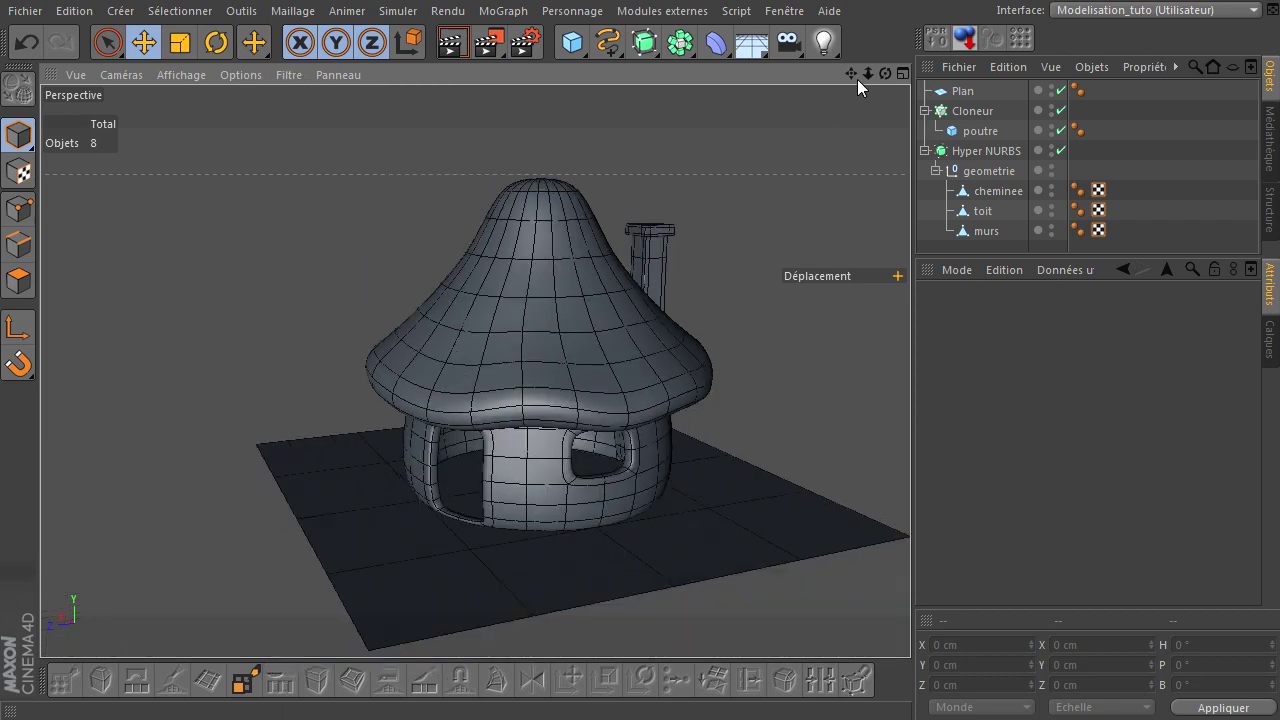
# - Reframe the house and ground, then render a preview of the view
pyautogui.moveTo(906, 485); pyautogui.dragTo(917, 491)
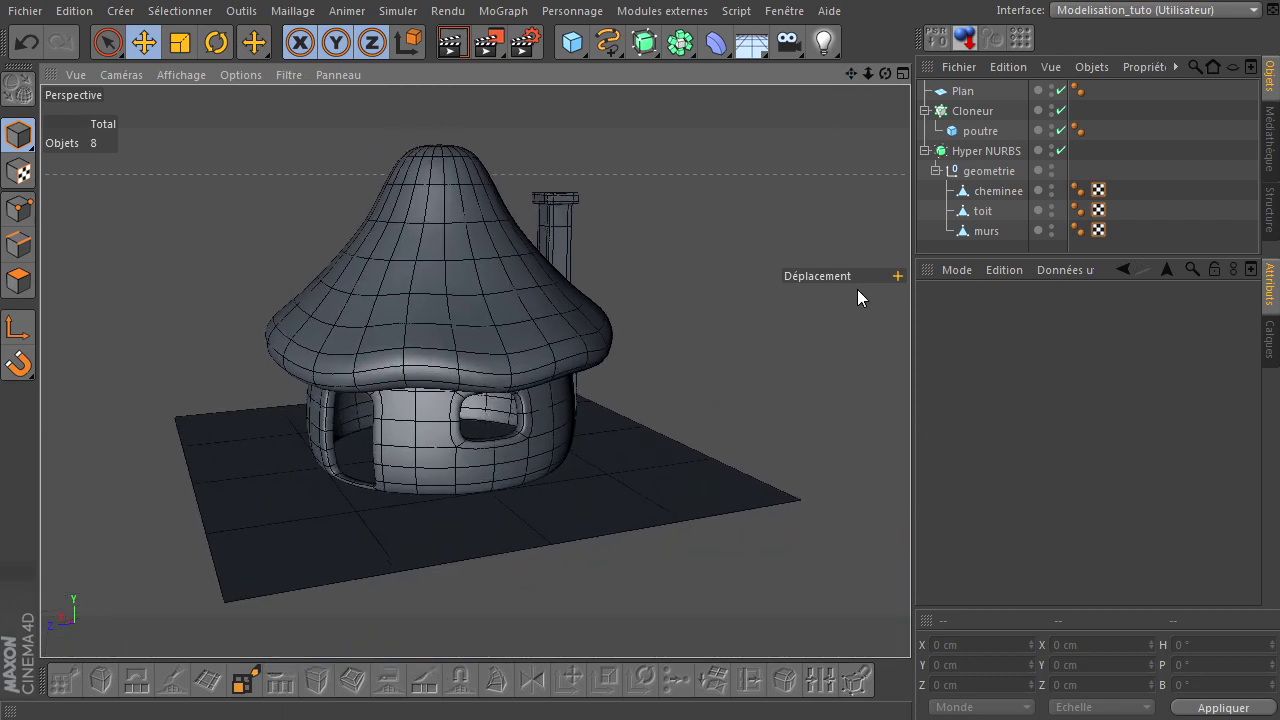
pyautogui.moveTo(885, 73); pyautogui.dragTo(915, 491)
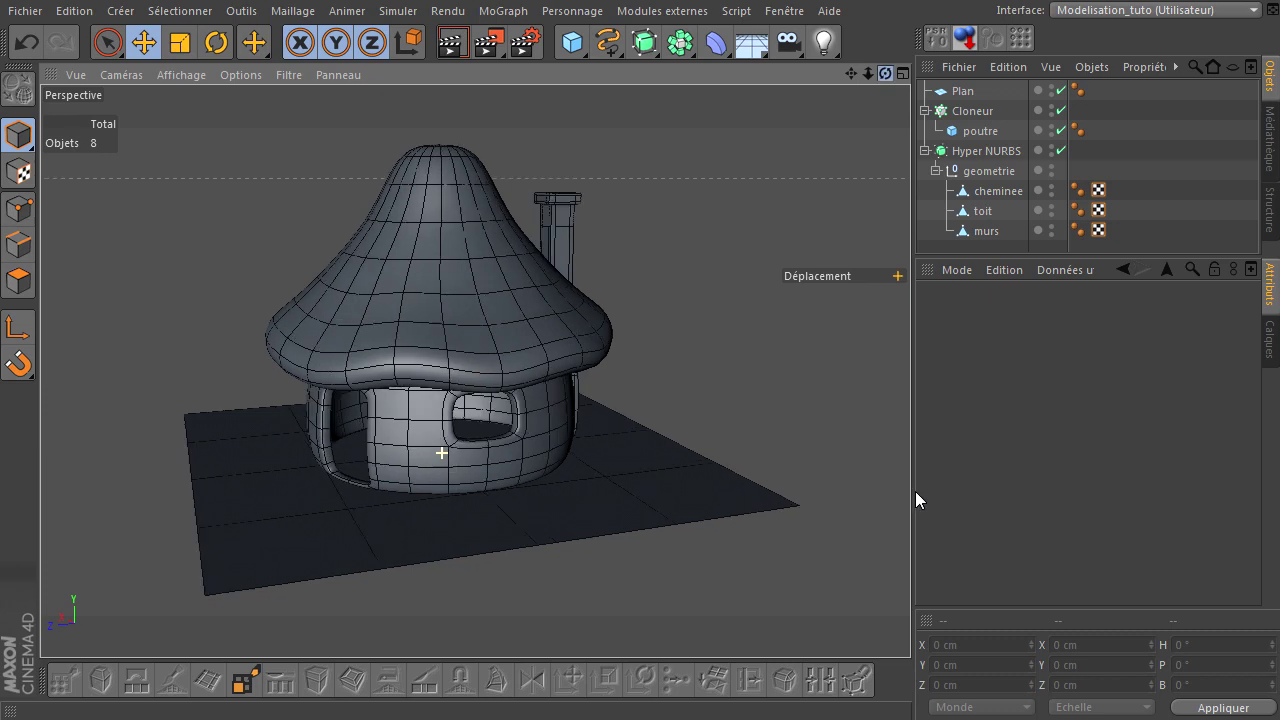
pyautogui.click(452, 42)
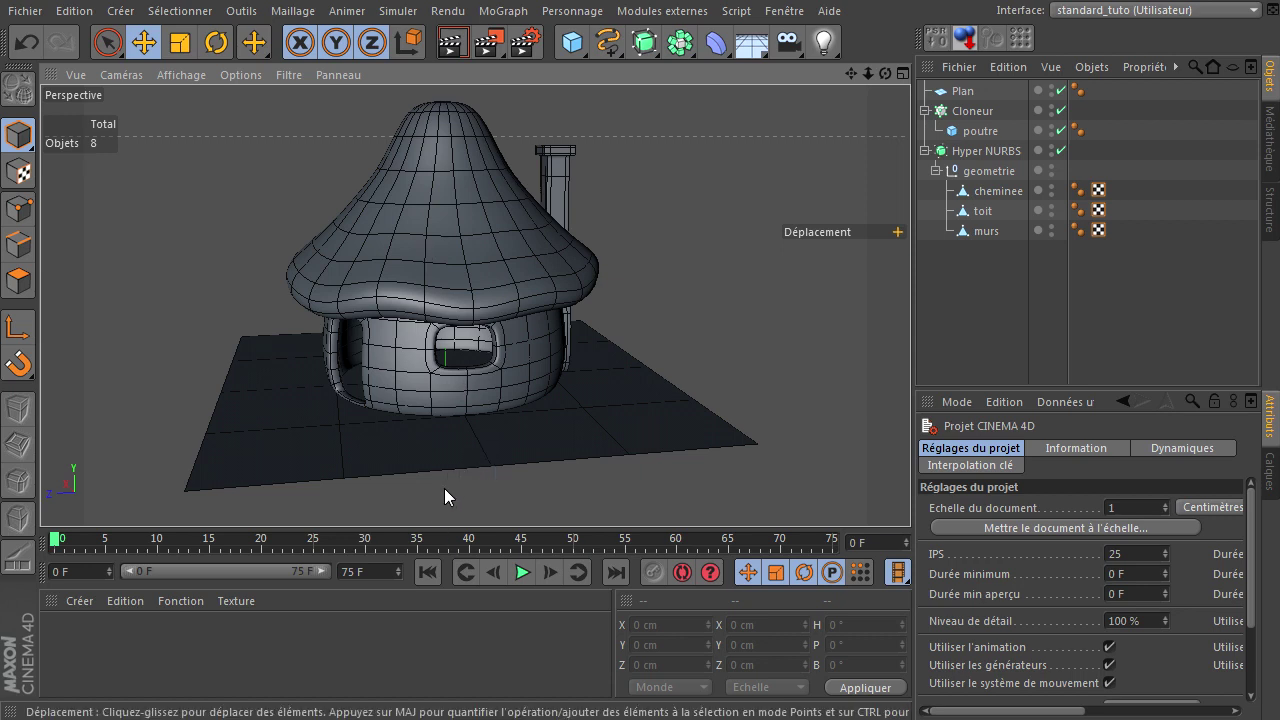
# - Create material Mat with specular off and a pale yellow colour (R 228, V 202, B 124)
pyautogui.doubleClick(200, 663)
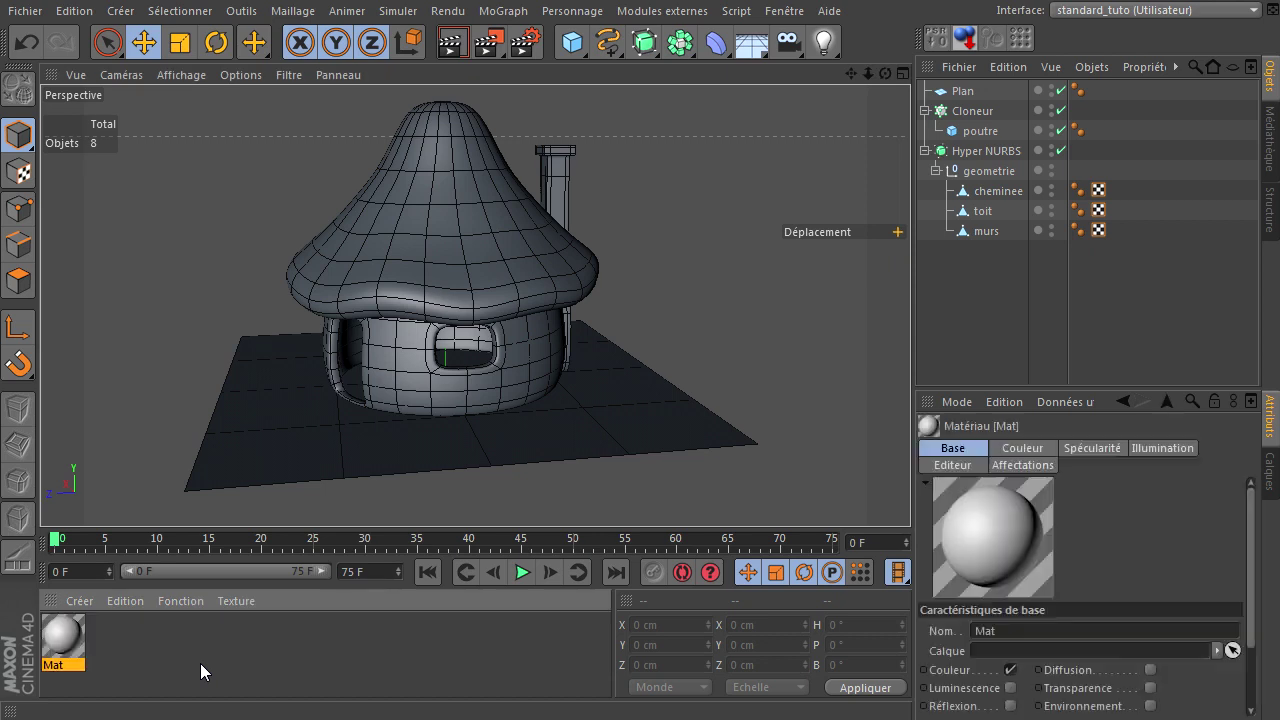
pyautogui.doubleClick(63, 634)
pyautogui.click(416, 526)
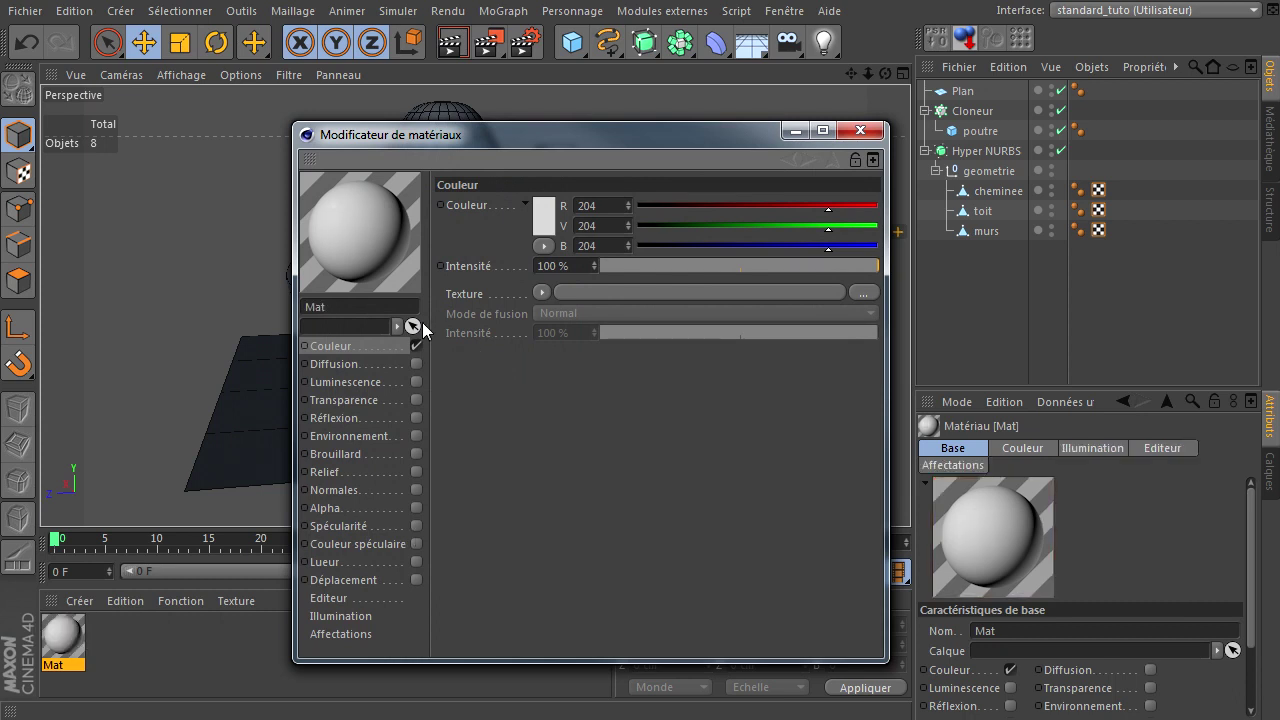
pyautogui.click(544, 213)
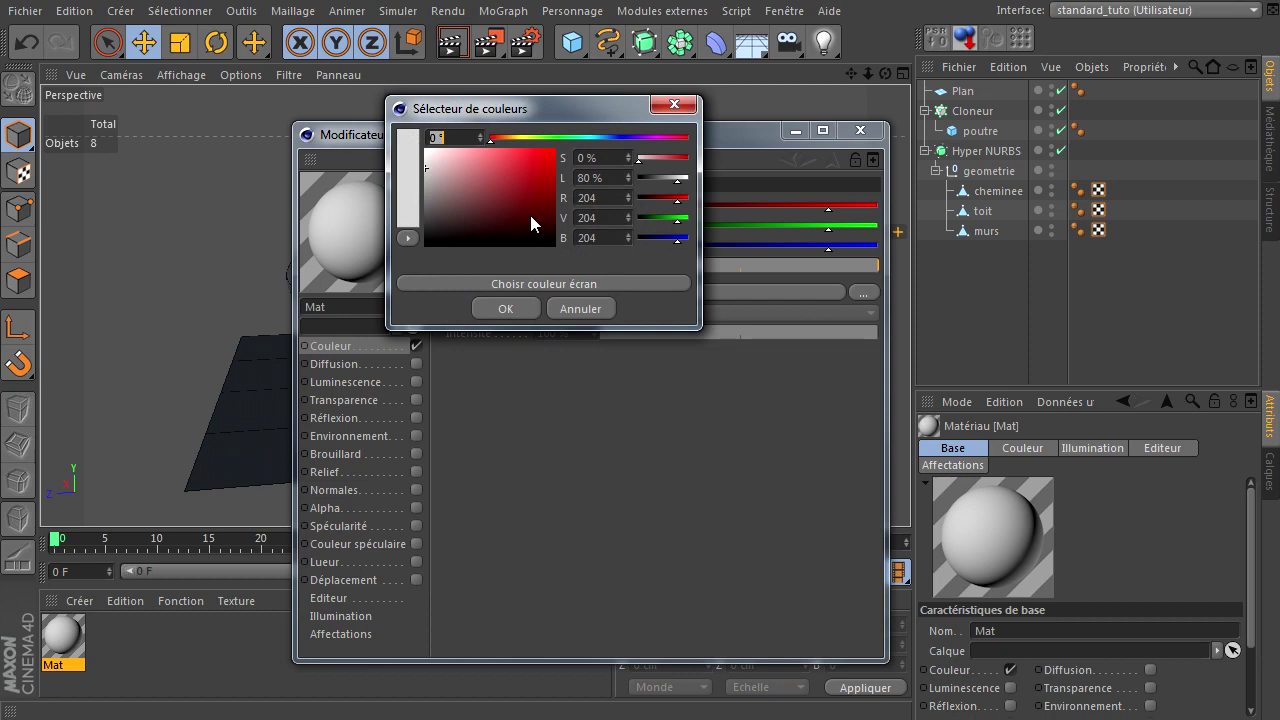
pyautogui.click(516, 137)
pyautogui.moveTo(498, 172); pyautogui.dragTo(474, 161)
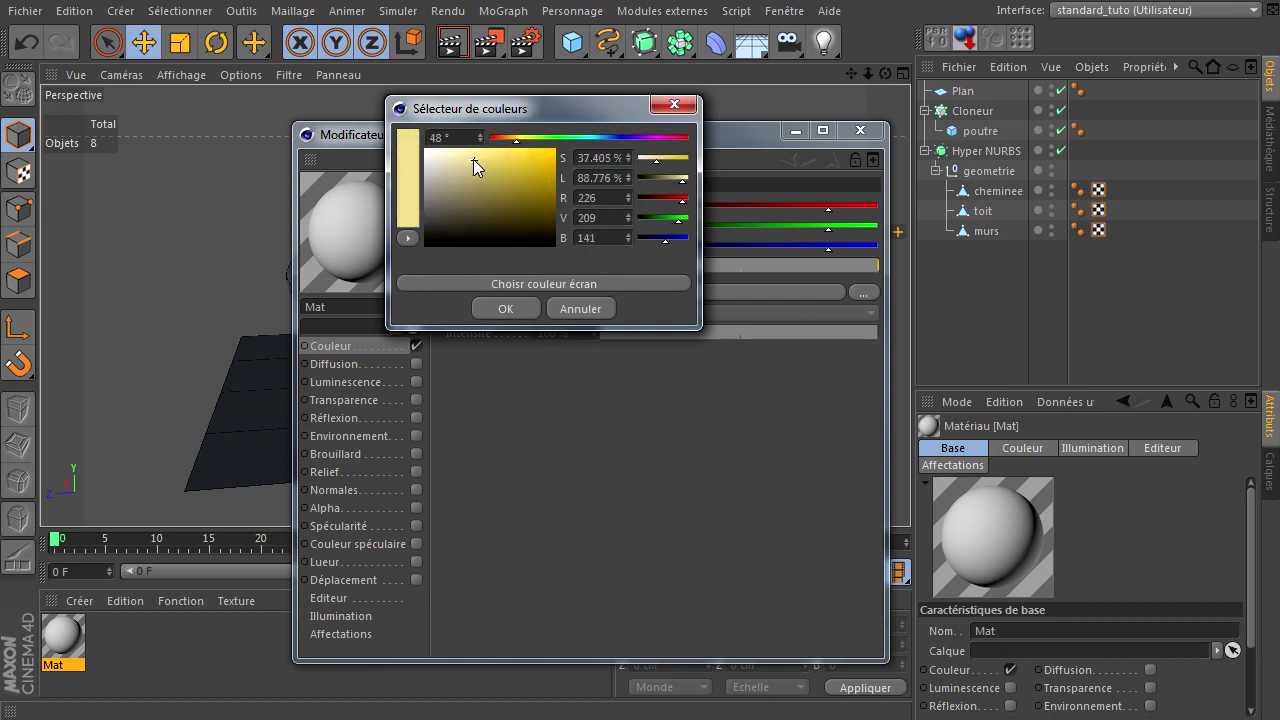
pyautogui.click(511, 139)
pyautogui.moveTo(510, 141); pyautogui.dragTo(485, 165)
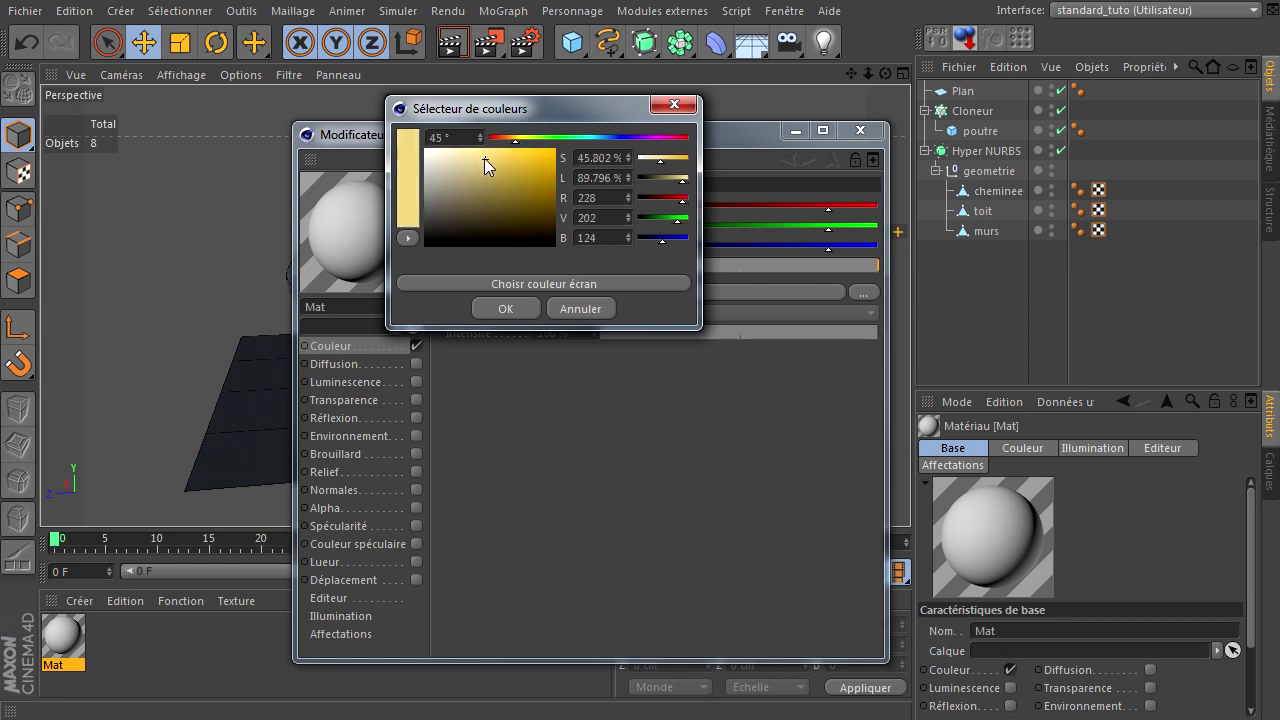
pyautogui.click(500, 308)
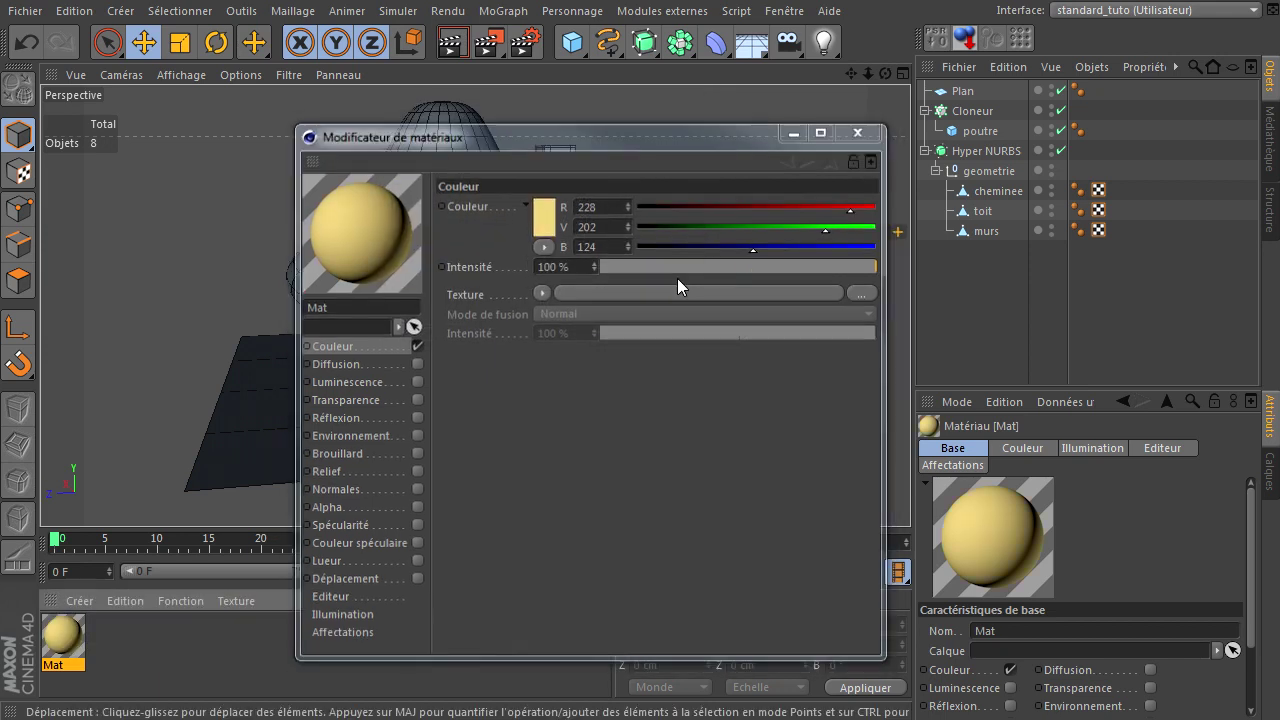
# - Apply Mat to the murs walls
pyautogui.click(857, 132)
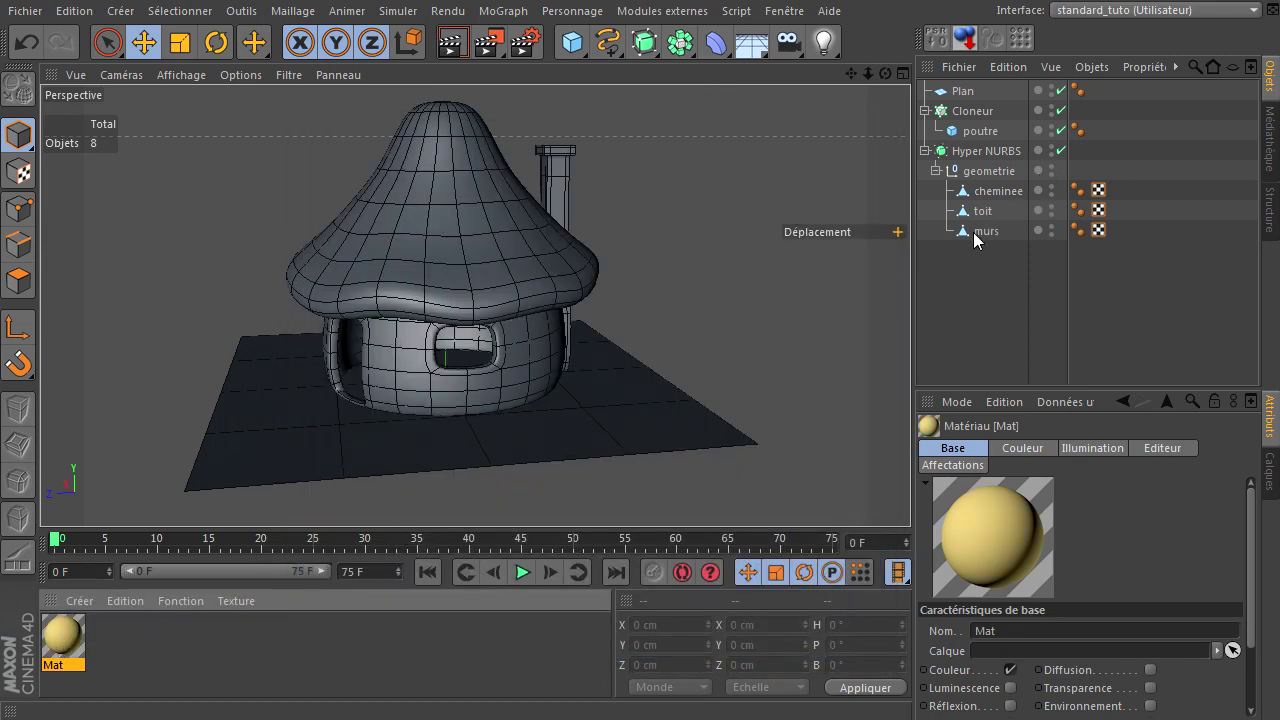
pyautogui.moveTo(973, 232); pyautogui.dragTo(973, 234)
pyautogui.click(966, 296)
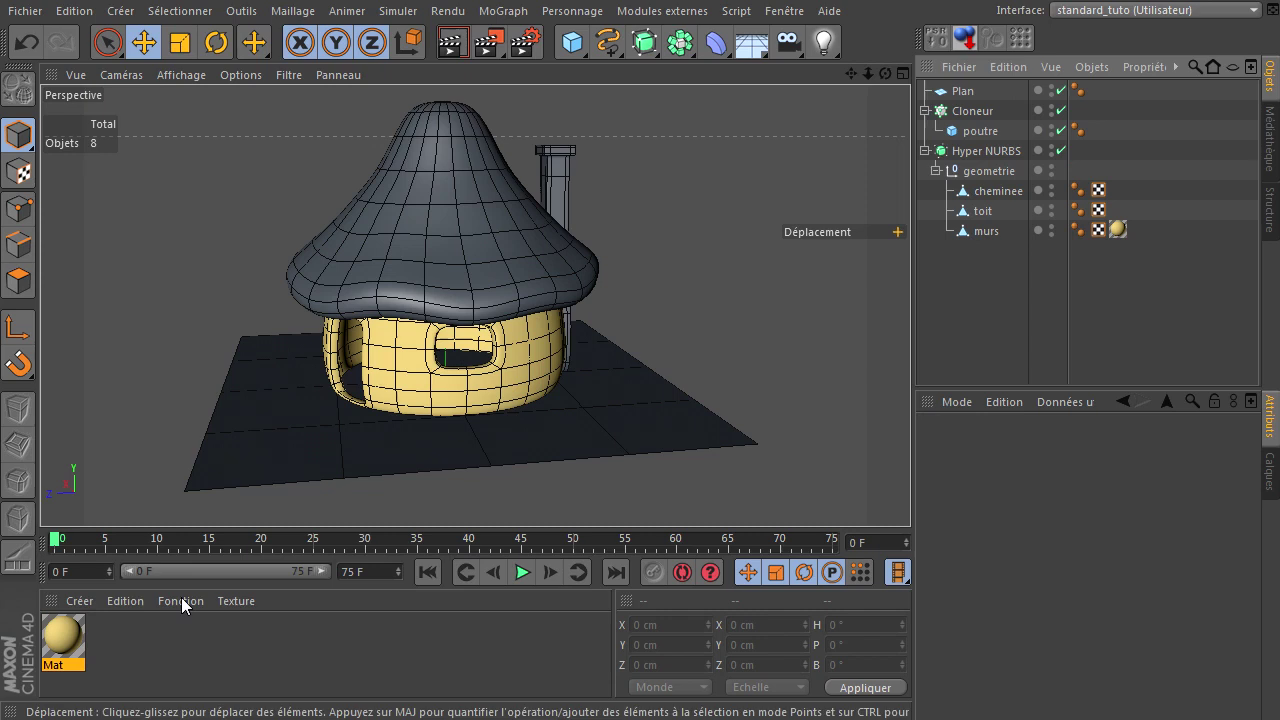
# - Create Mat.1 in dark green (hue 116) and apply it to the Plan ground
pyautogui.doubleClick(140, 655)
pyautogui.doubleClick(116, 637)
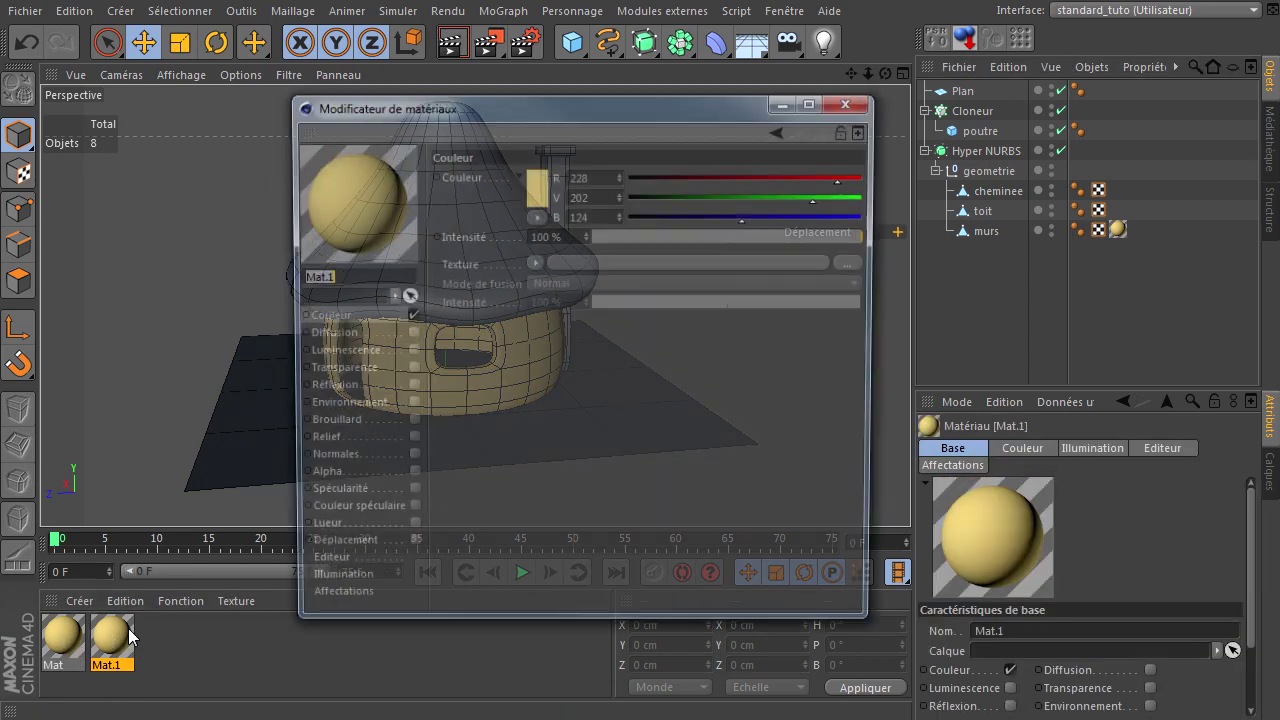
pyautogui.click(541, 185)
pyautogui.write('116')
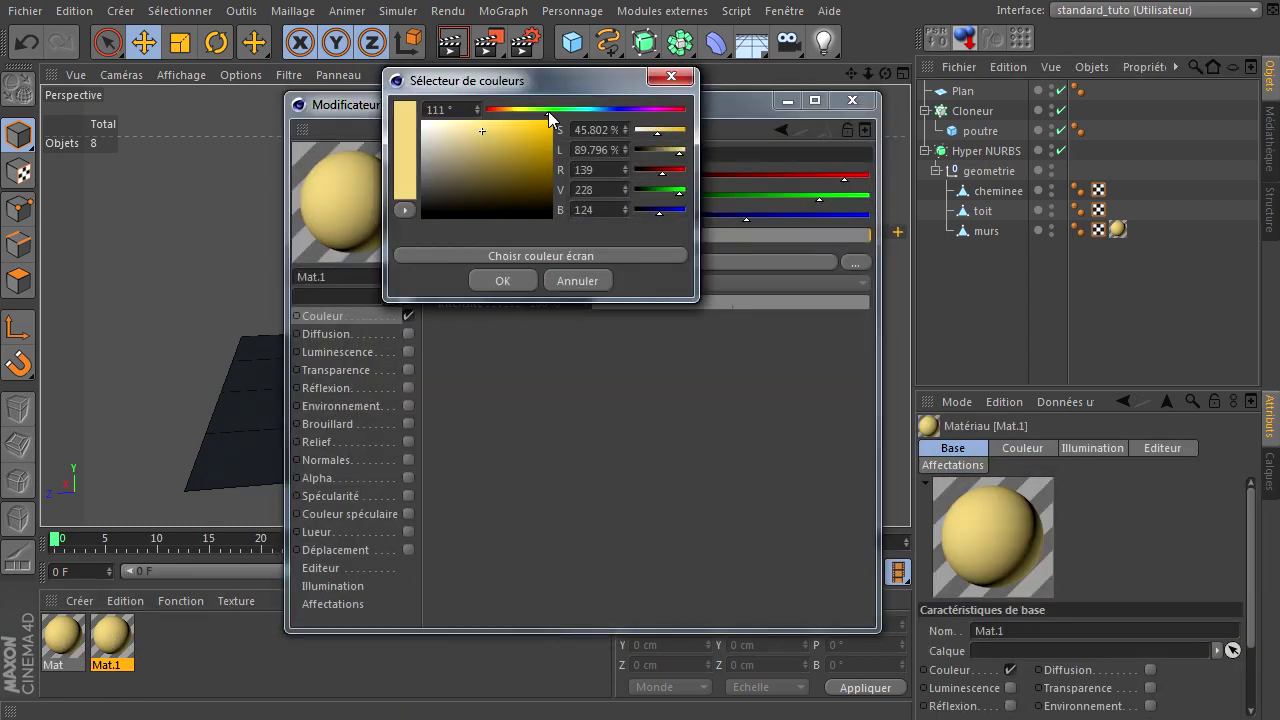
pyautogui.press('Return')
pyautogui.moveTo(529, 134); pyautogui.dragTo(482, 184)
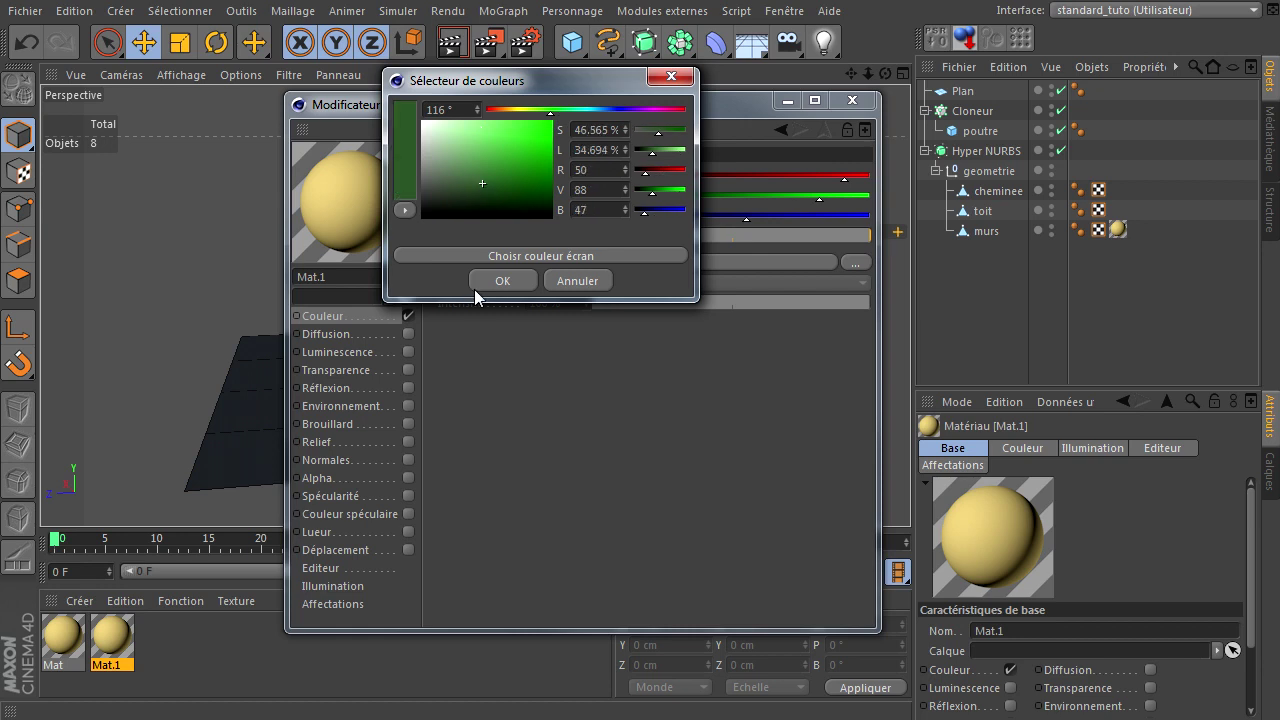
pyautogui.click(495, 282)
pyautogui.click(852, 100)
pyautogui.moveTo(118, 642); pyautogui.dragTo(961, 93)
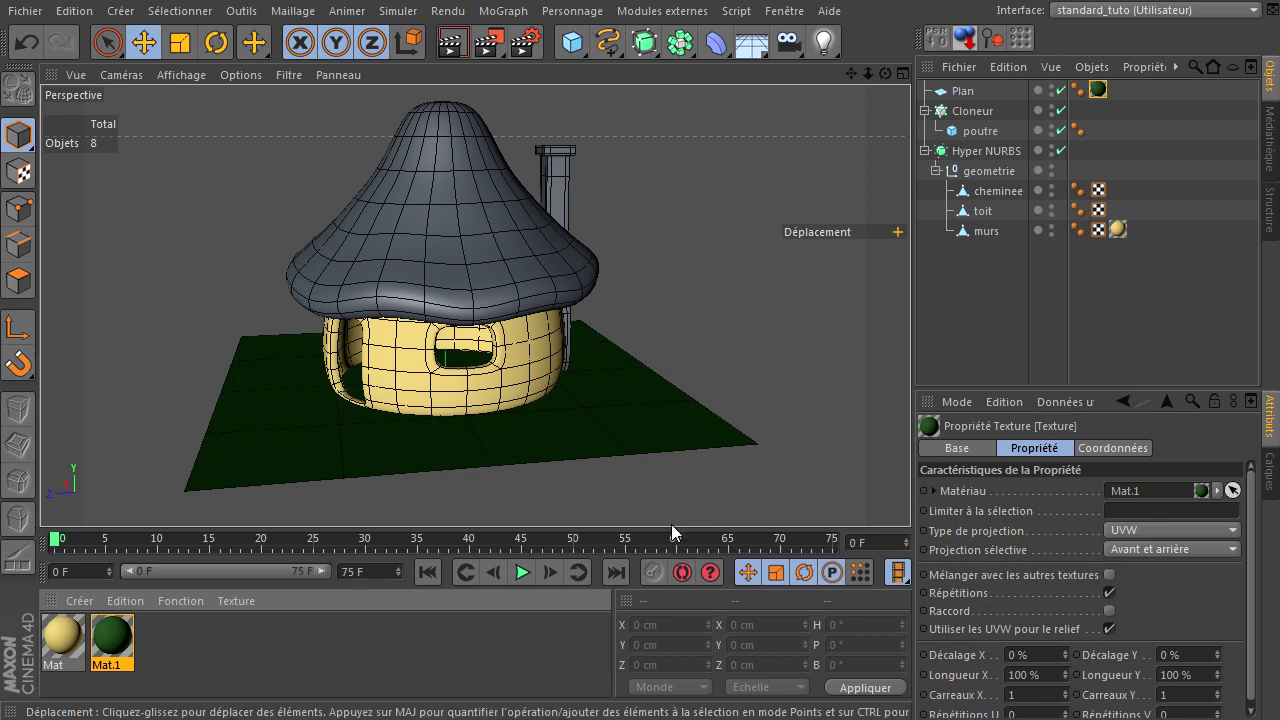
# - Copy it as a grey Mat.2 (122, 122, 122), apply it to the cheminee, and preview a render
pyautogui.keyDown('ctrl'); pyautogui.moveTo(116, 646); pyautogui.dragTo(192, 648); pyautogui.keyUp('ctrl')
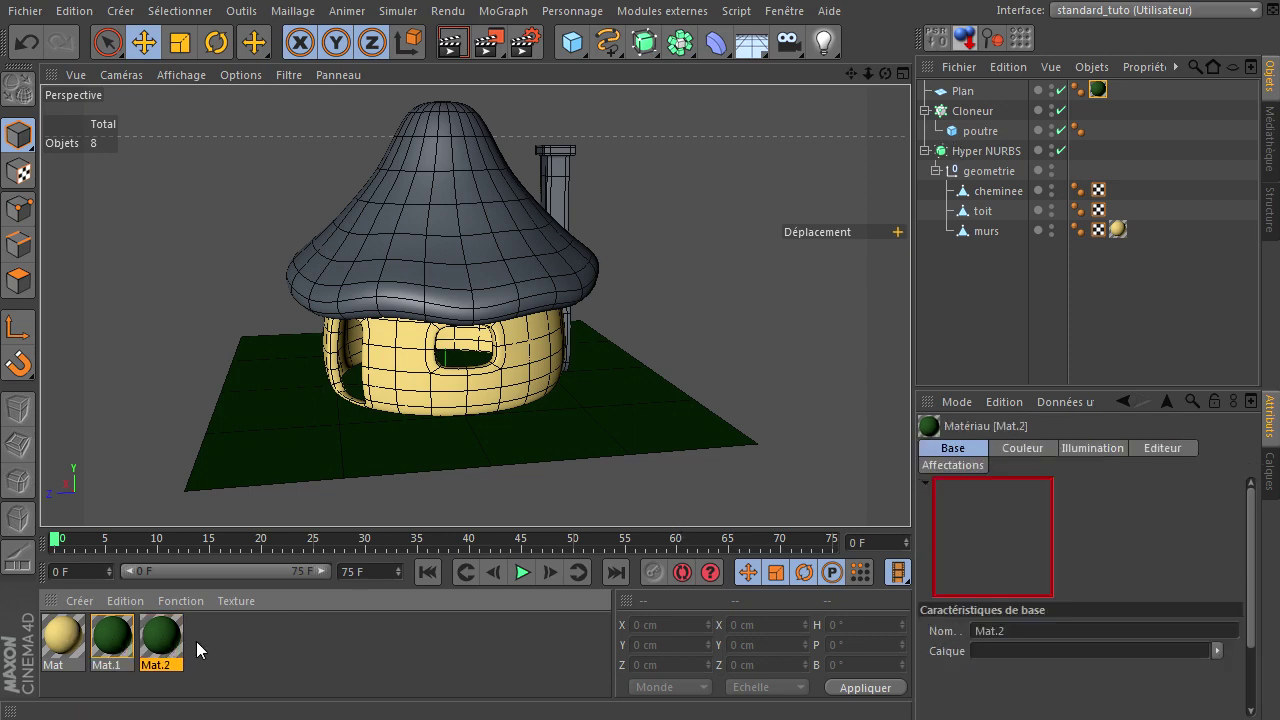
pyautogui.doubleClick(170, 645)
pyautogui.click(536, 187)
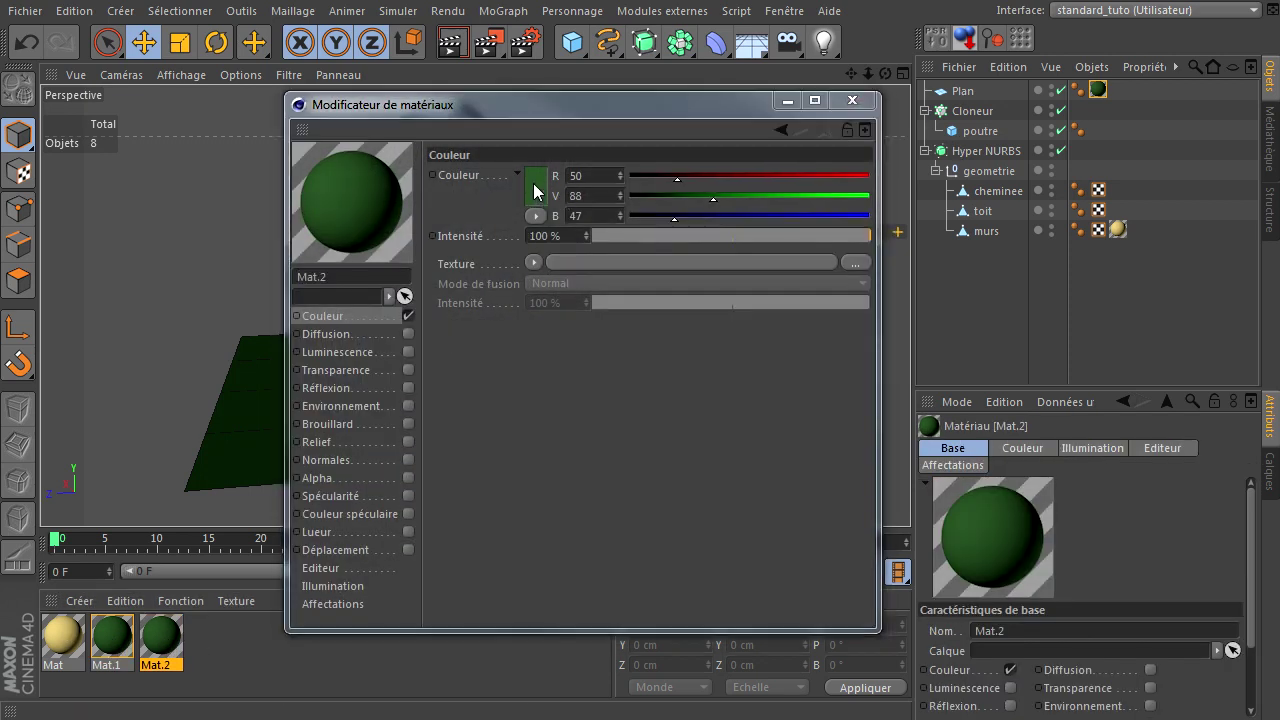
pyautogui.moveTo(506, 166); pyautogui.dragTo(416, 174)
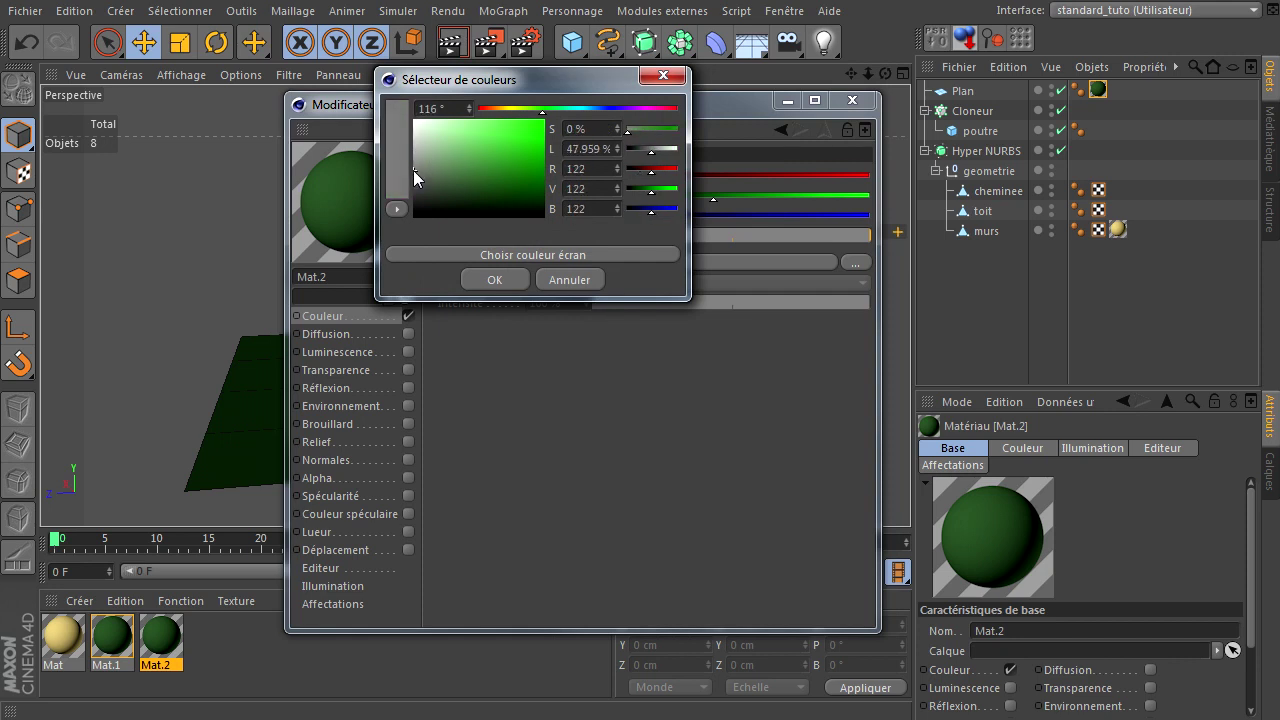
pyautogui.click(494, 279)
pyautogui.click(860, 102)
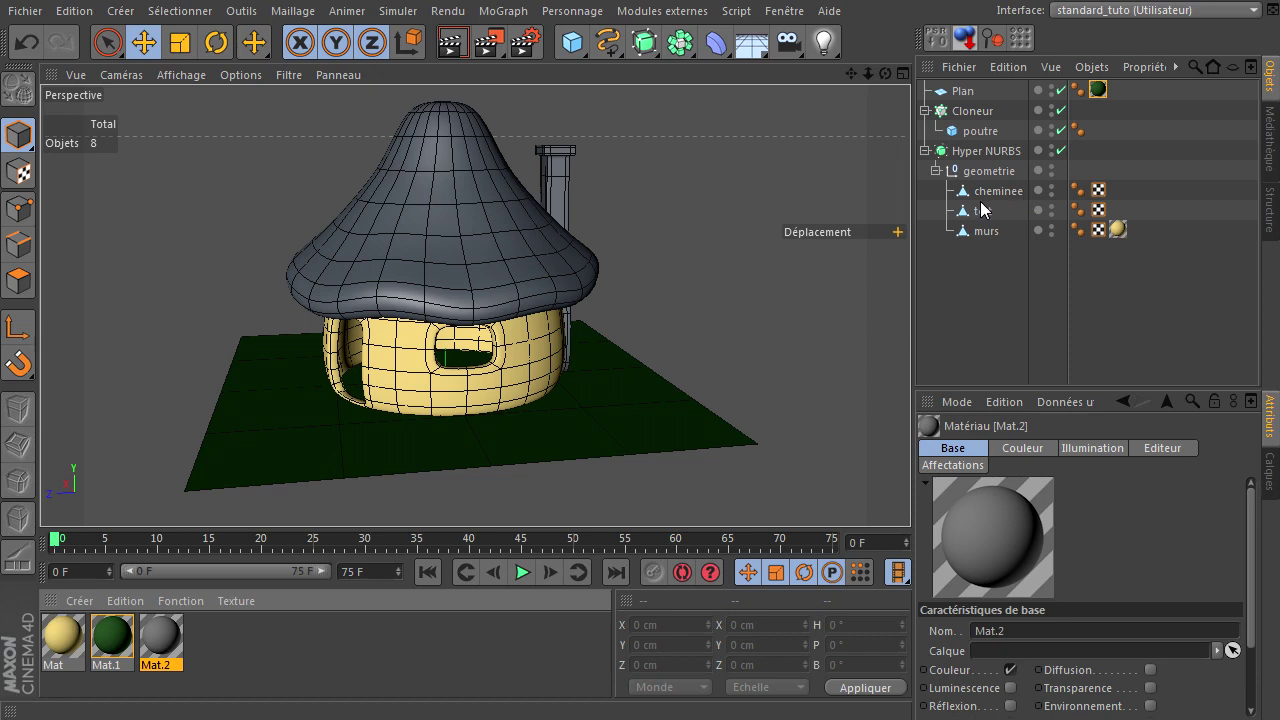
pyautogui.moveTo(1040, 228); pyautogui.dragTo(984, 200)
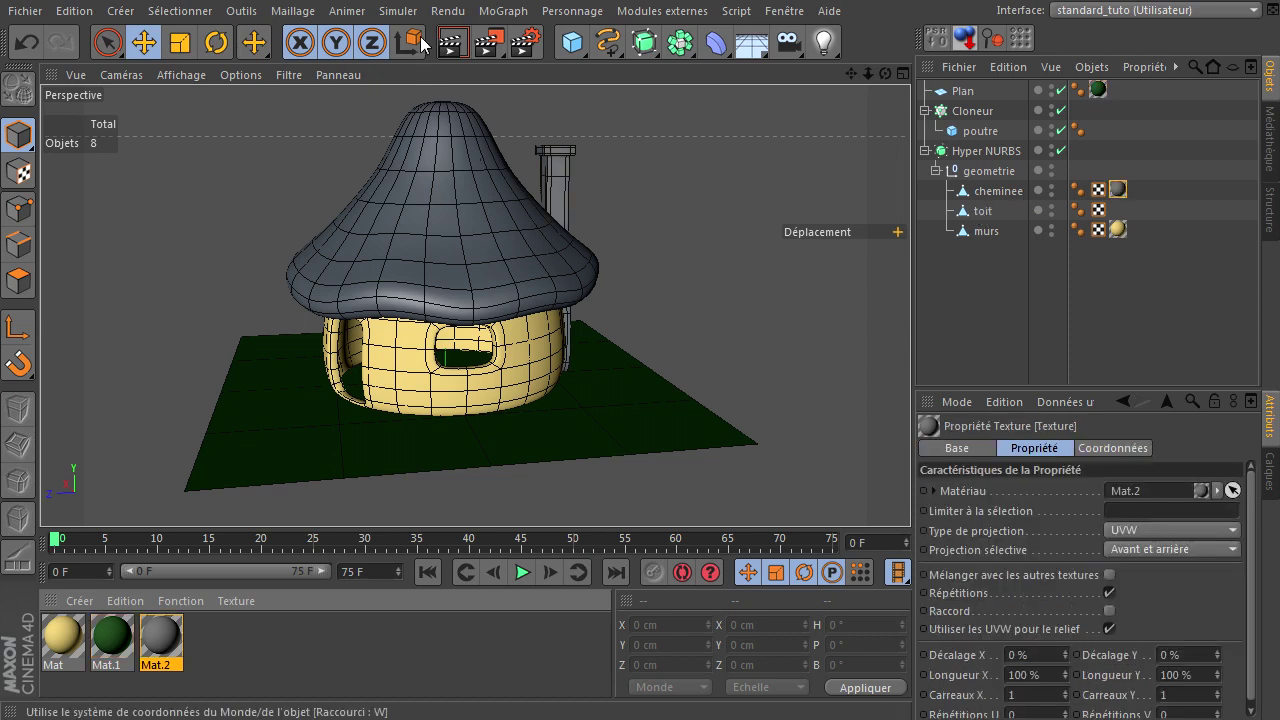
pyautogui.click(452, 42)
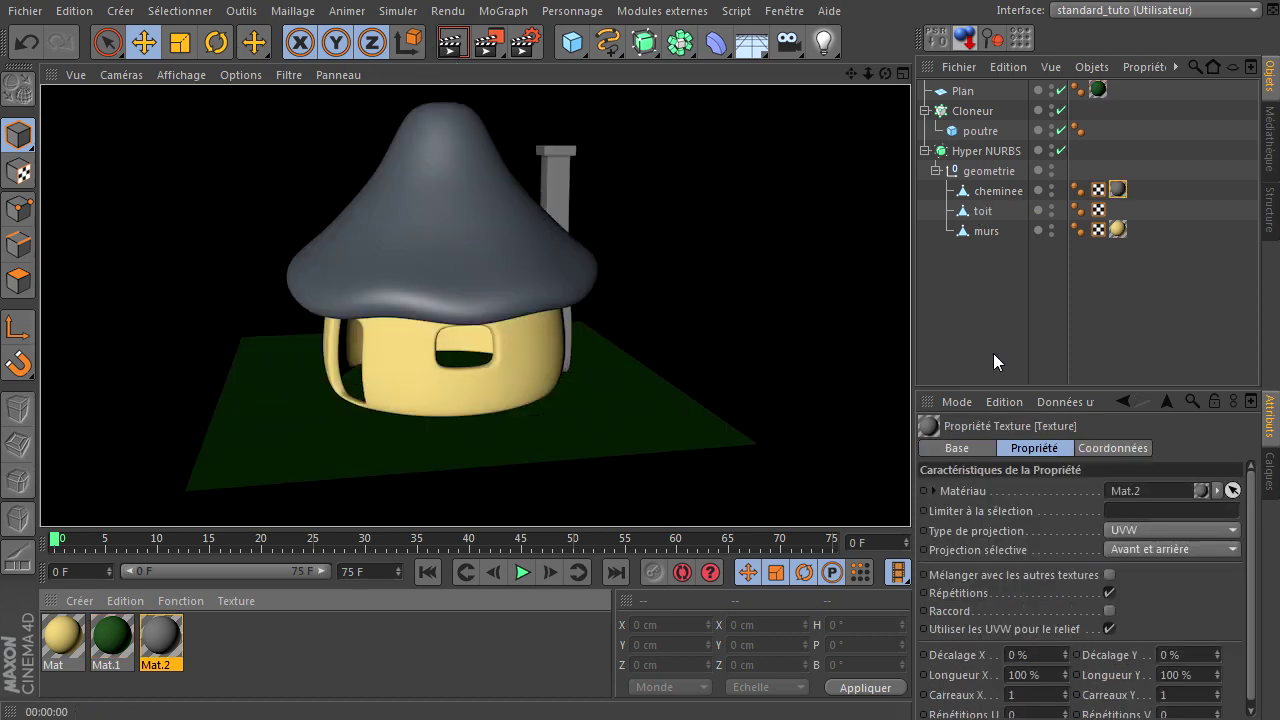
pyautogui.moveTo(851, 74); pyautogui.dragTo(915, 490)
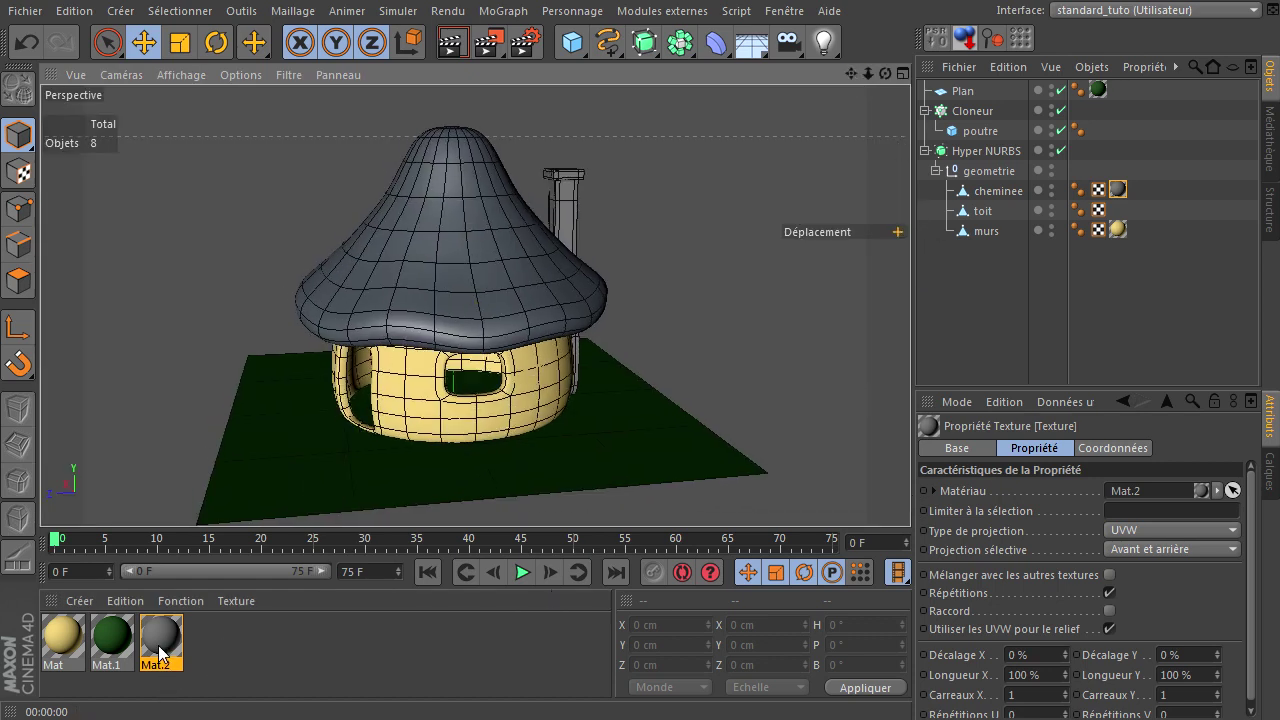
# - Create a new blank material and name it toit
pyautogui.click(229, 645)
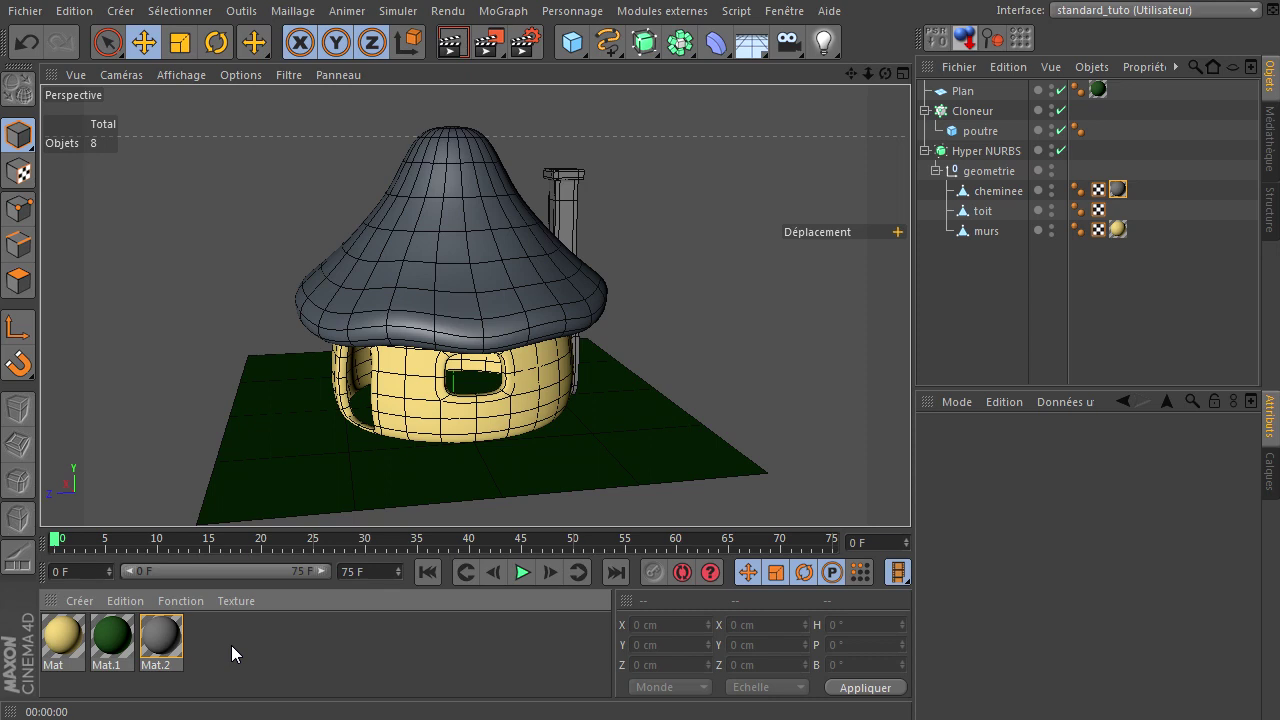
pyautogui.doubleClick(245, 643)
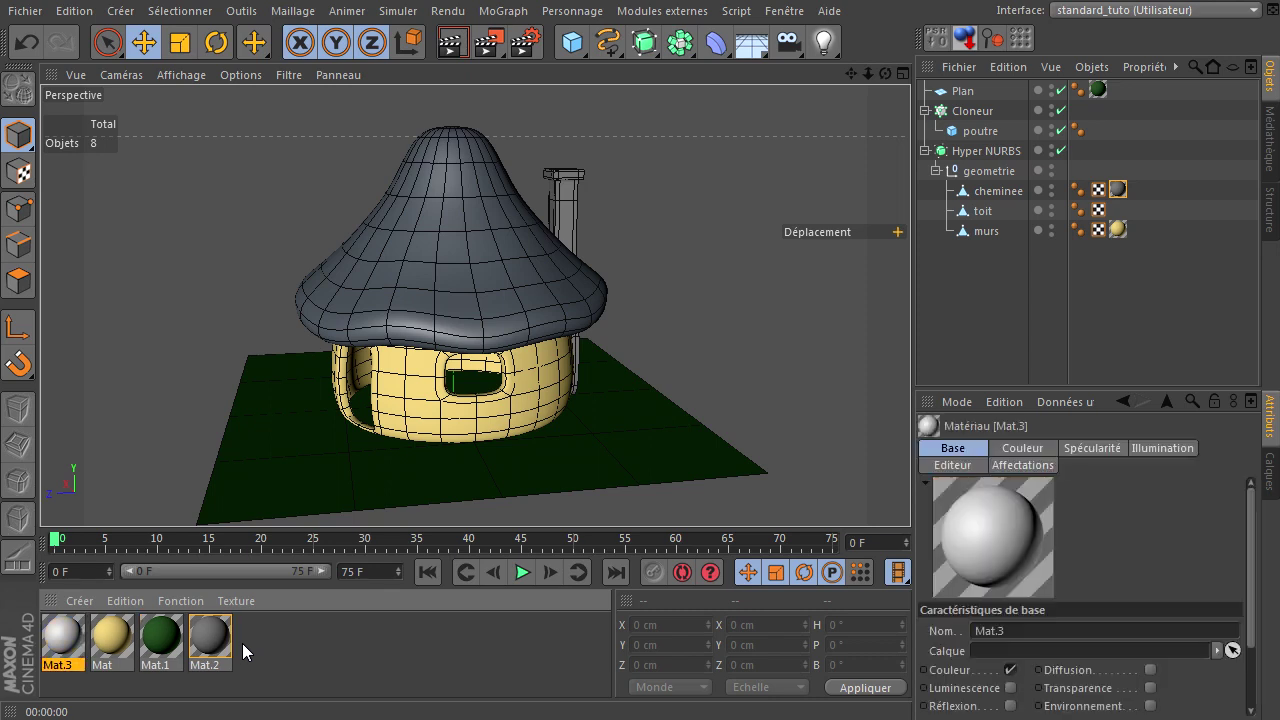
pyautogui.doubleClick(58, 645)
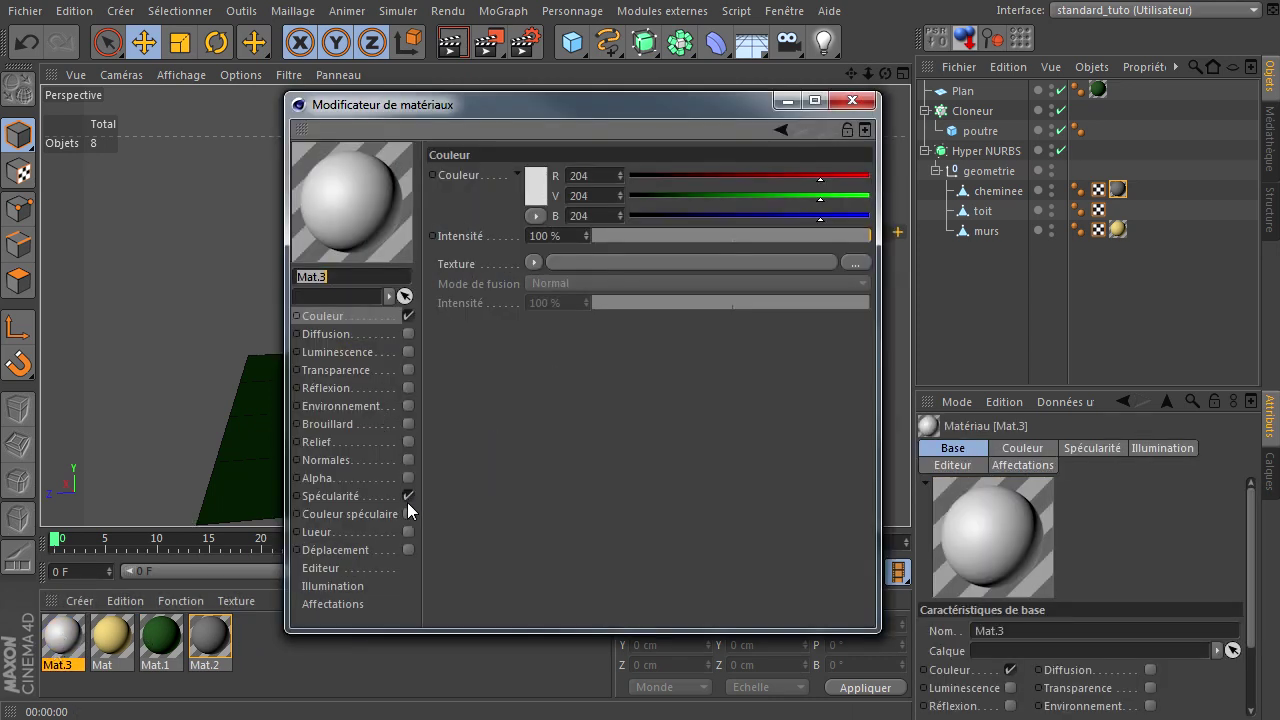
pyautogui.moveTo(630, 117)
pyautogui.mouseDown()
pyautogui.moveTo(888, 178)
pyautogui.moveTo(927, 237)
pyautogui.mouseUp()
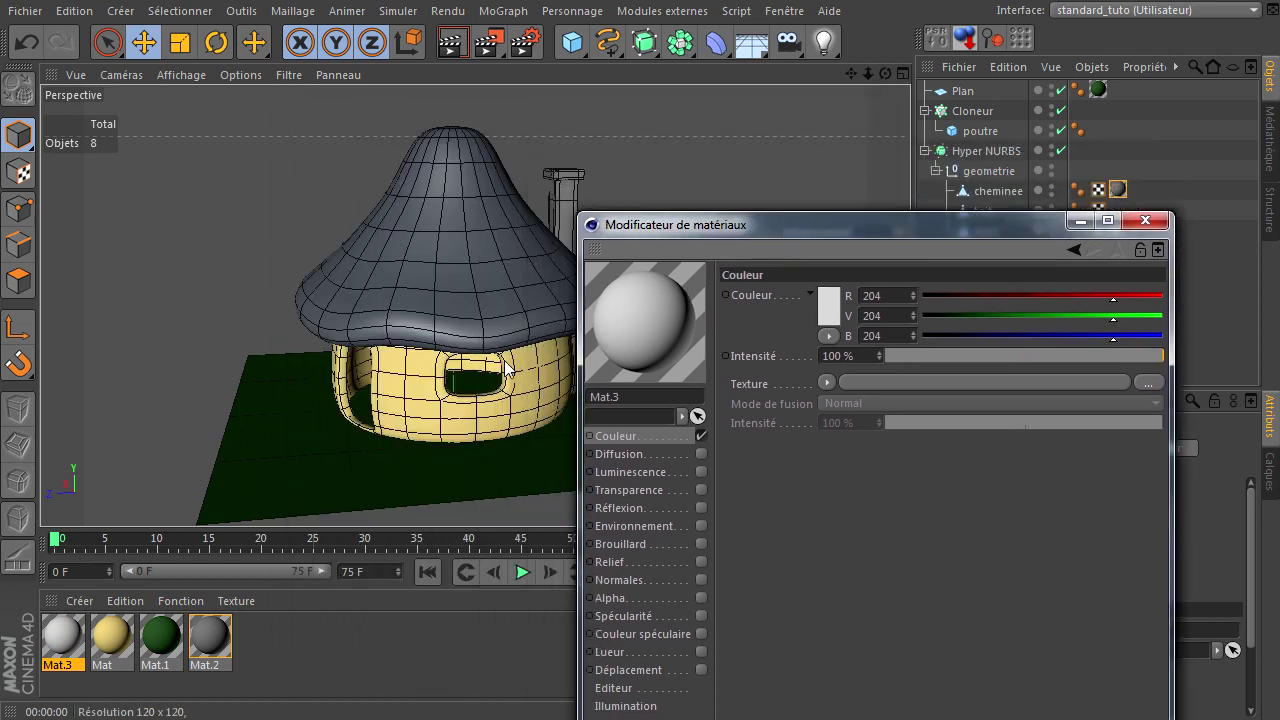
pyautogui.doubleClick(60, 666)
pyautogui.write('toit')
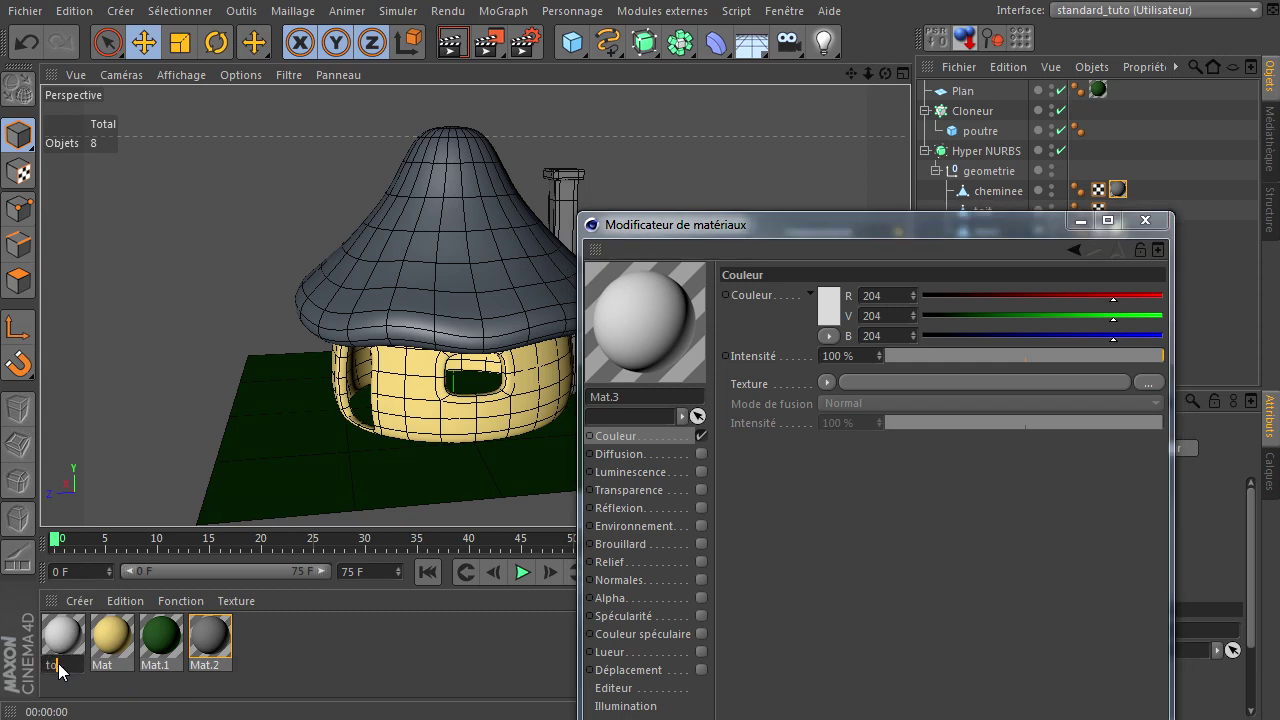
pyautogui.press('Return')
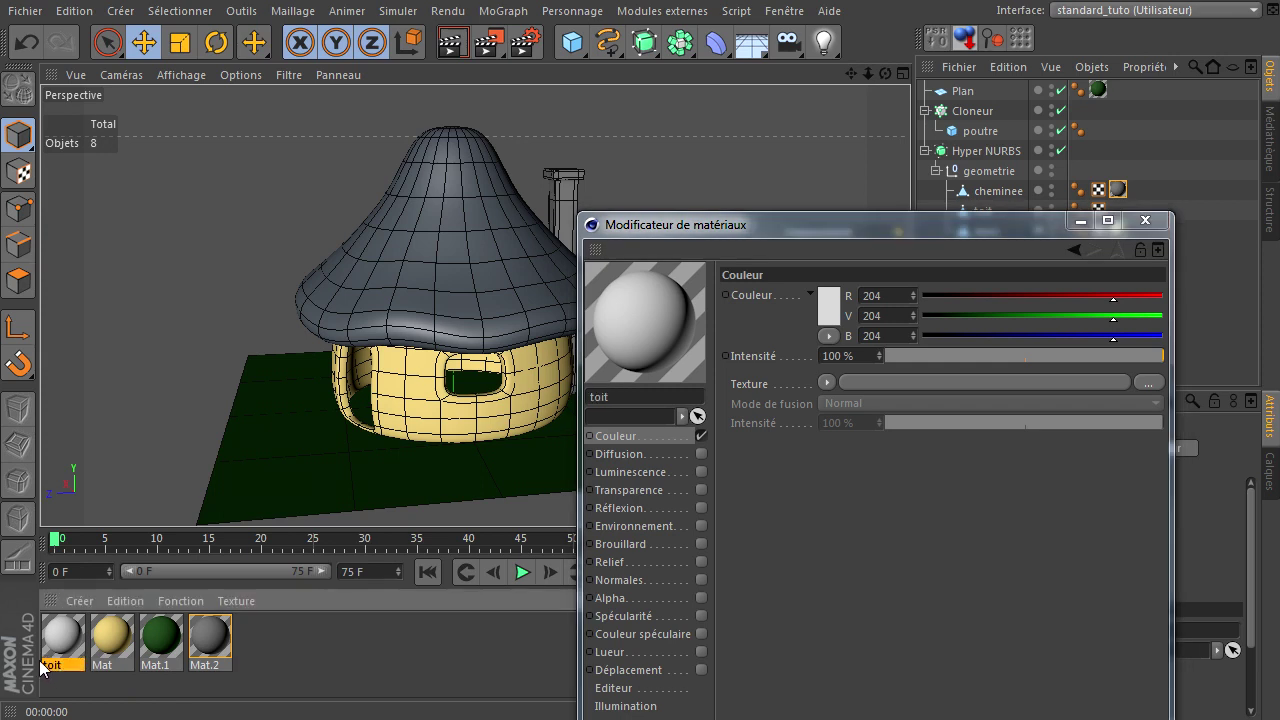
# - Apply the toit material to the roof object and close the Material Editor
pyautogui.moveTo(753, 225); pyautogui.dragTo(762, 316)
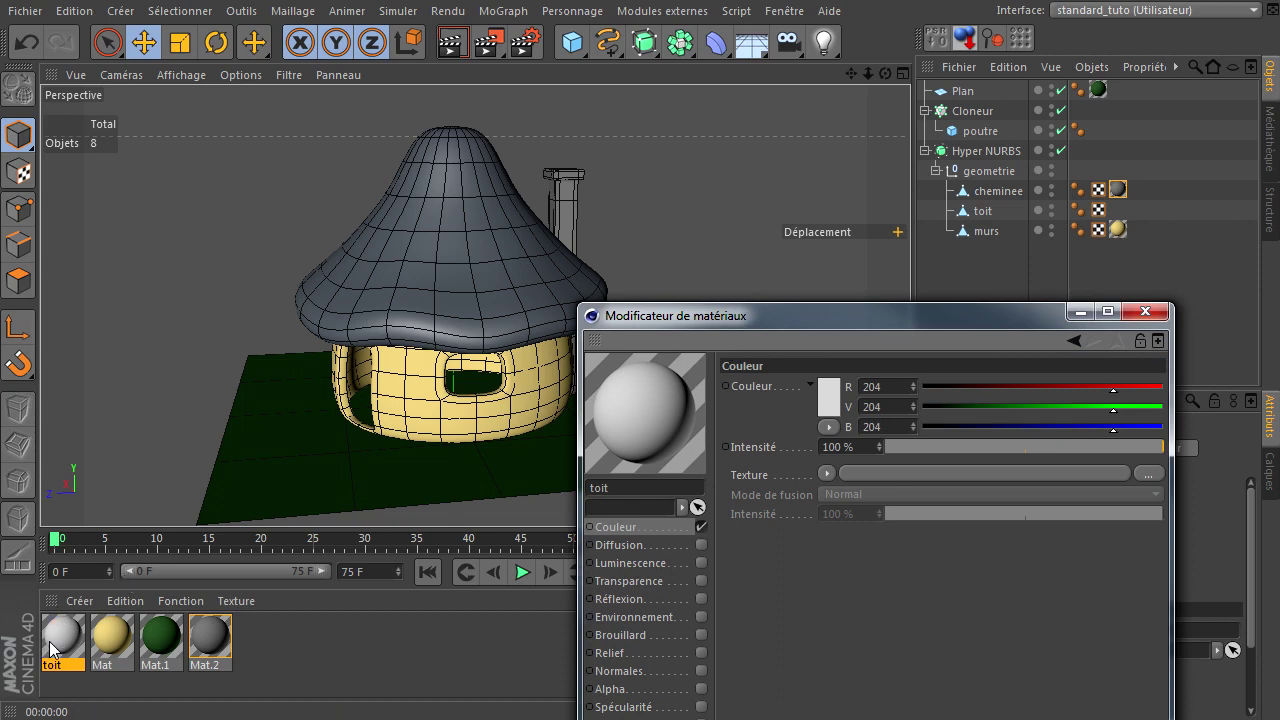
pyautogui.moveTo(62, 636); pyautogui.dragTo(982, 214)
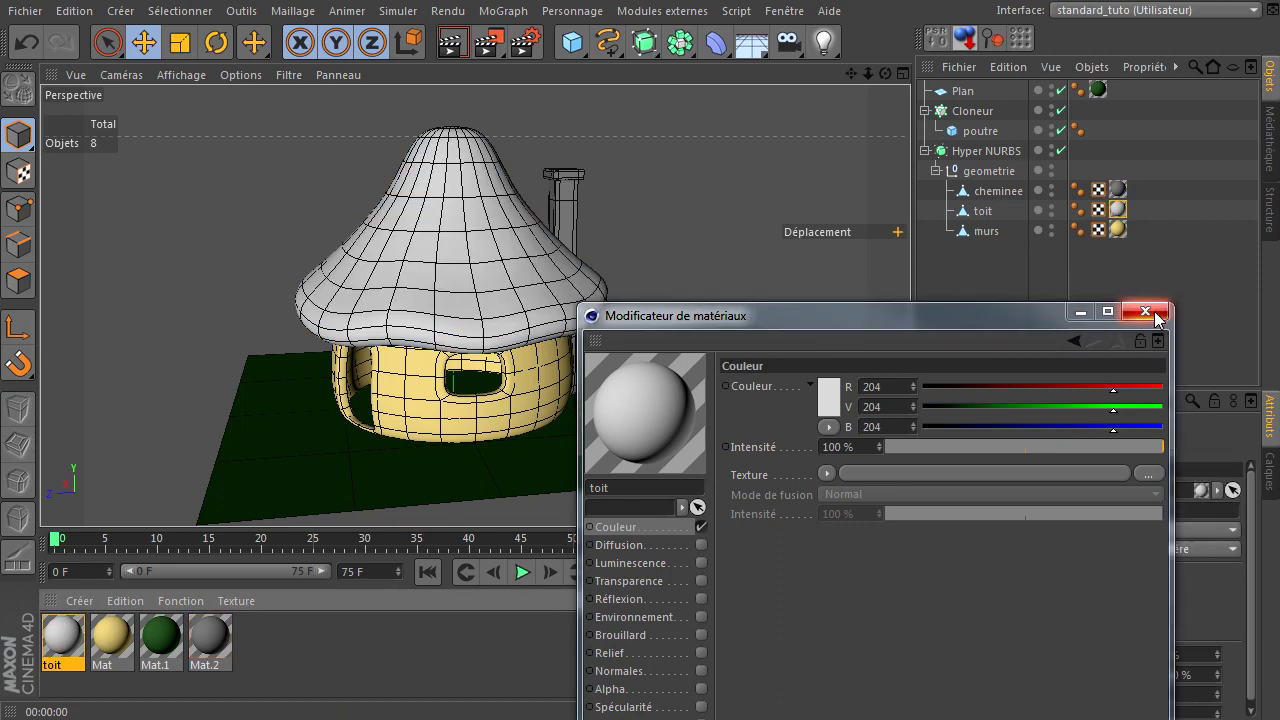
pyautogui.click(1145, 311)
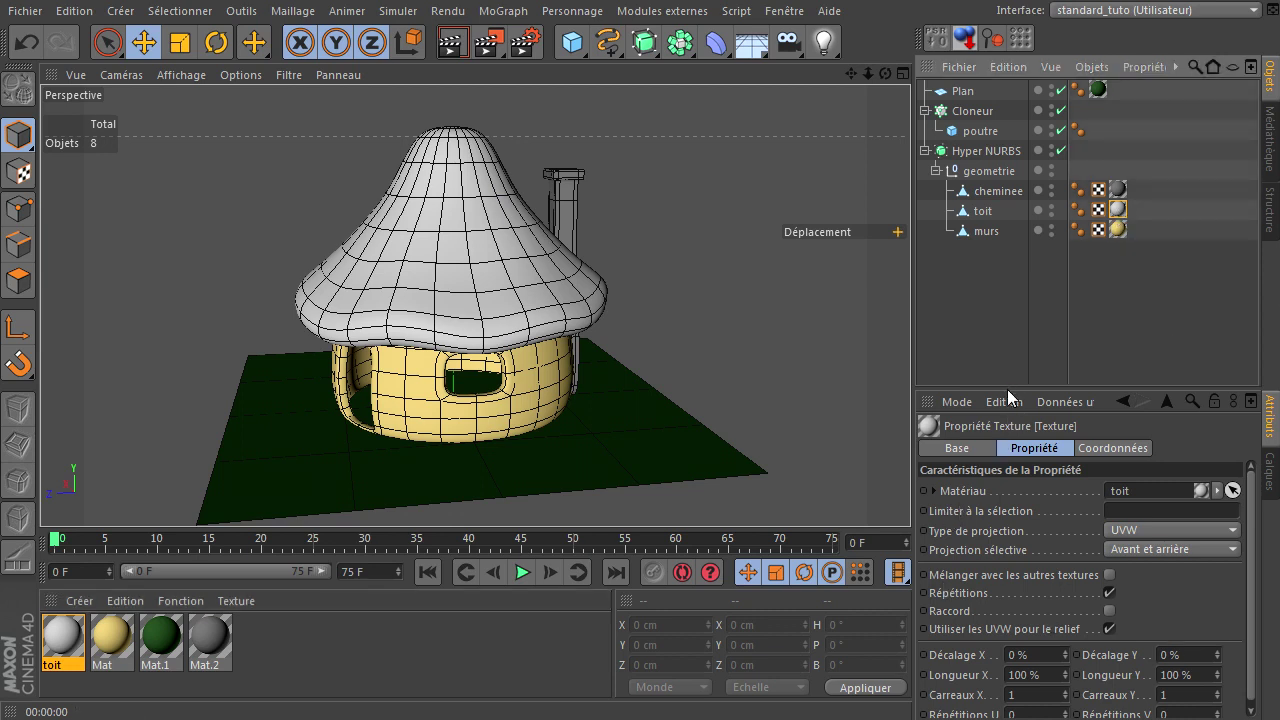
# - Set the roof texture's projection type to Cubique
pyautogui.moveTo(1007, 389); pyautogui.dragTo(1015, 275)
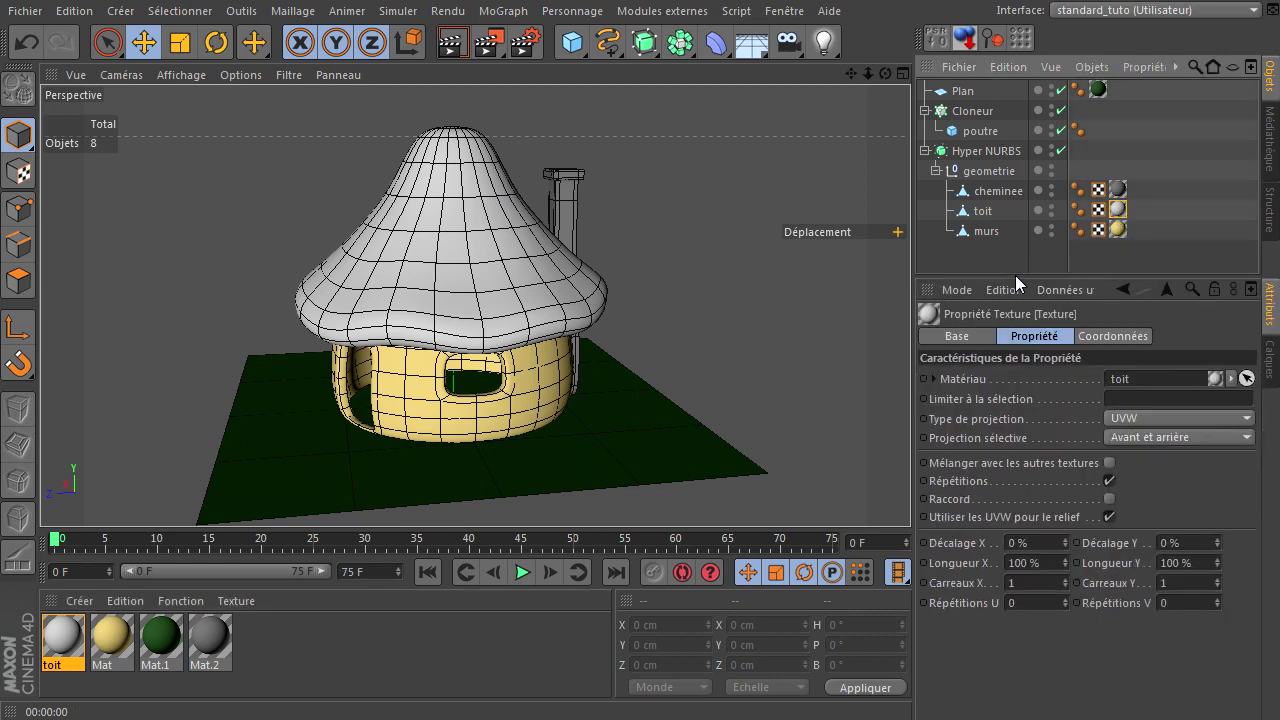
pyautogui.click(1157, 413)
pyautogui.click(1136, 496)
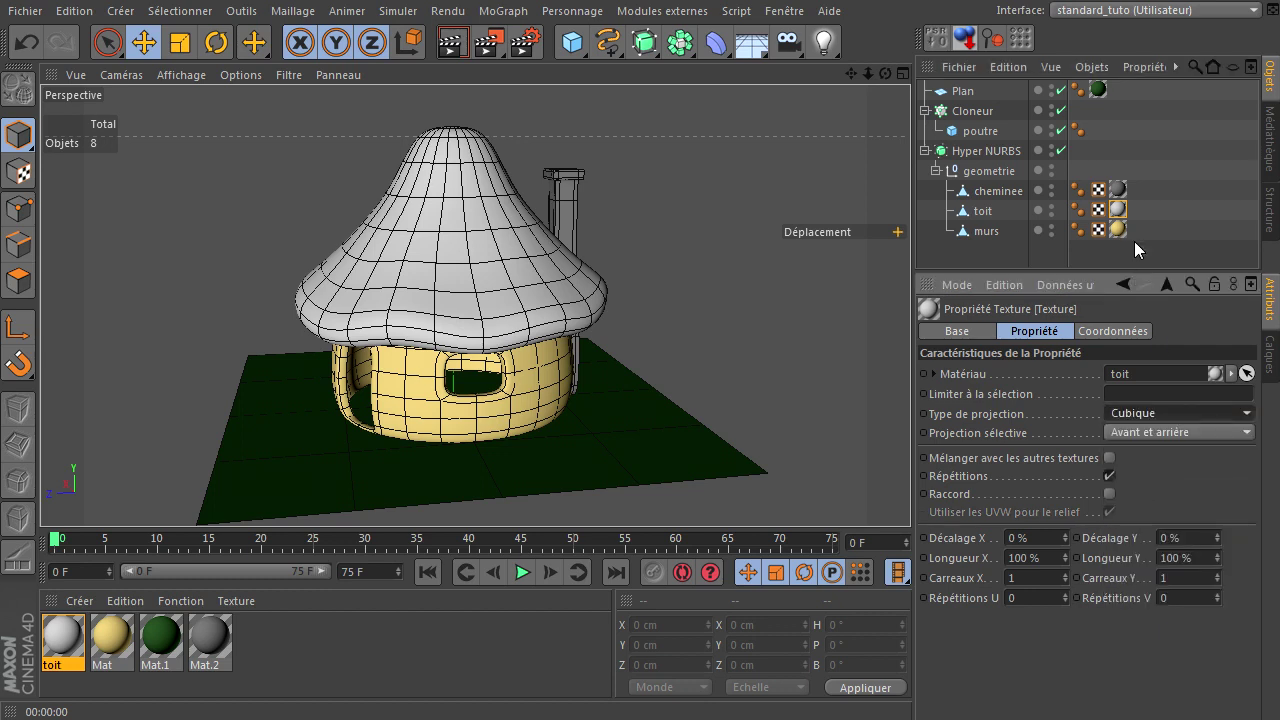
# - Fit the roof texture to the roof object with Adapter à l'objet
pyautogui.click(977, 211)
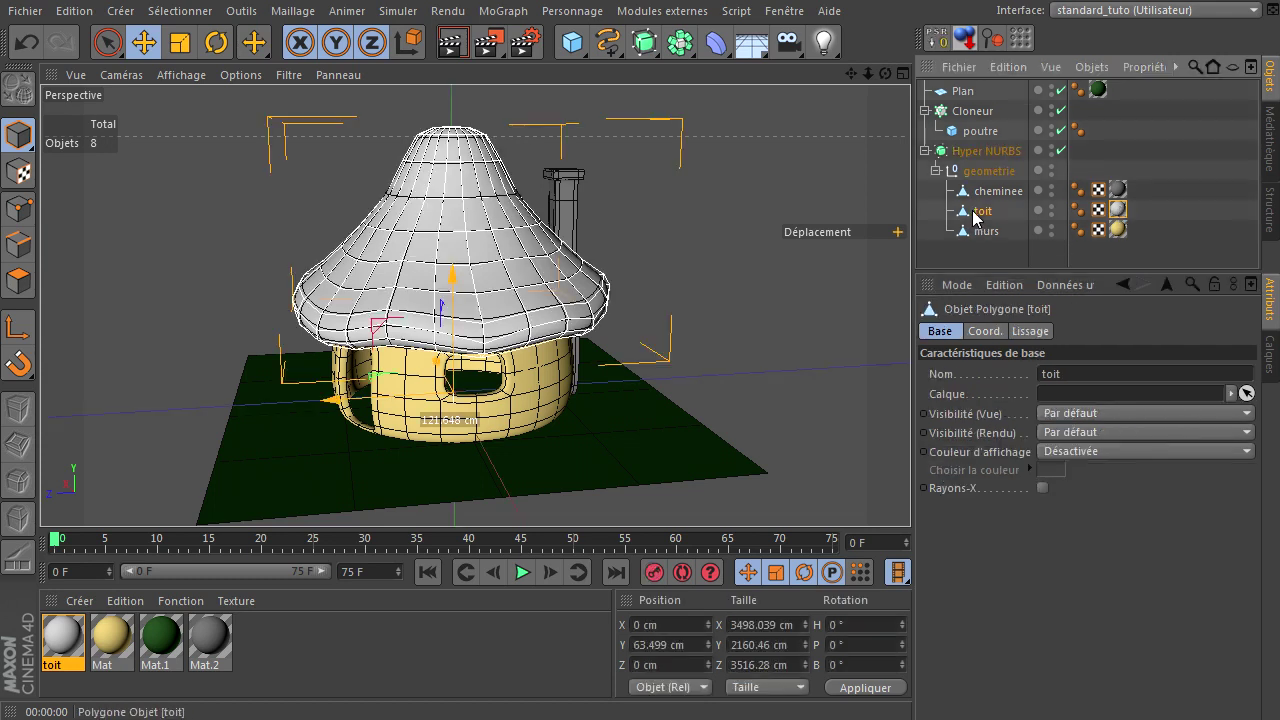
pyautogui.click(1117, 210)
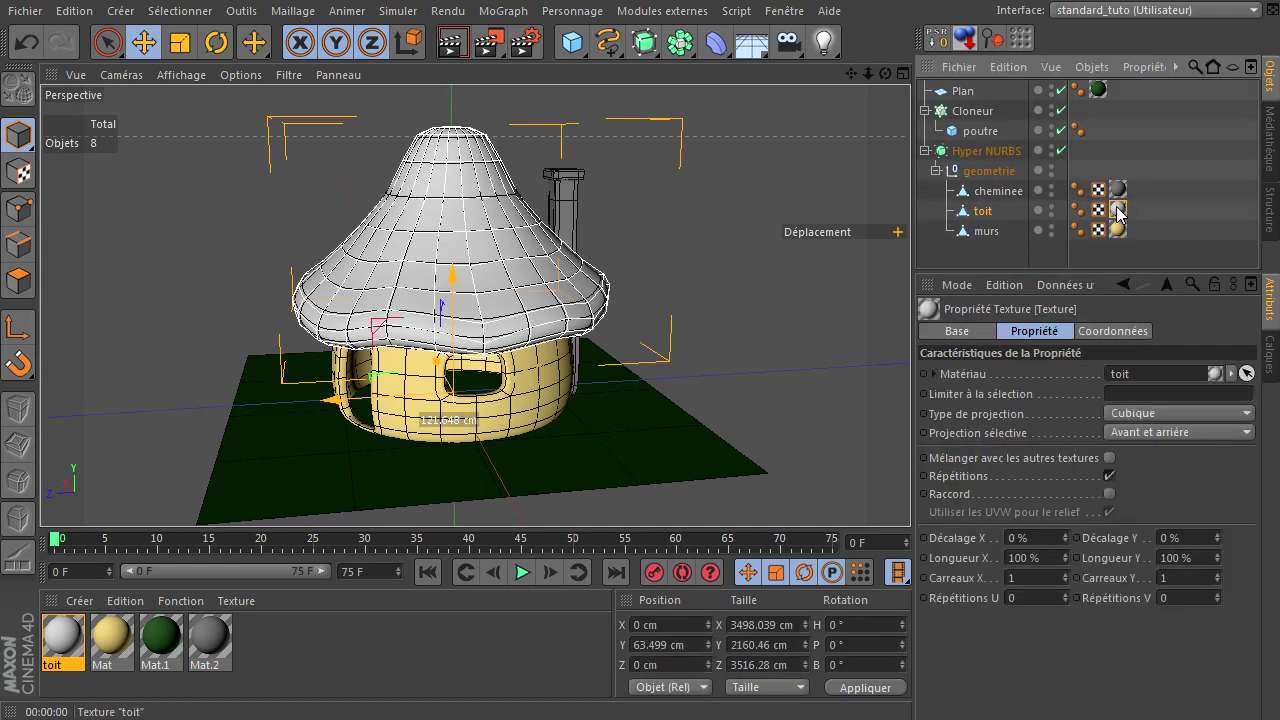
pyautogui.rightClick(1119, 216)
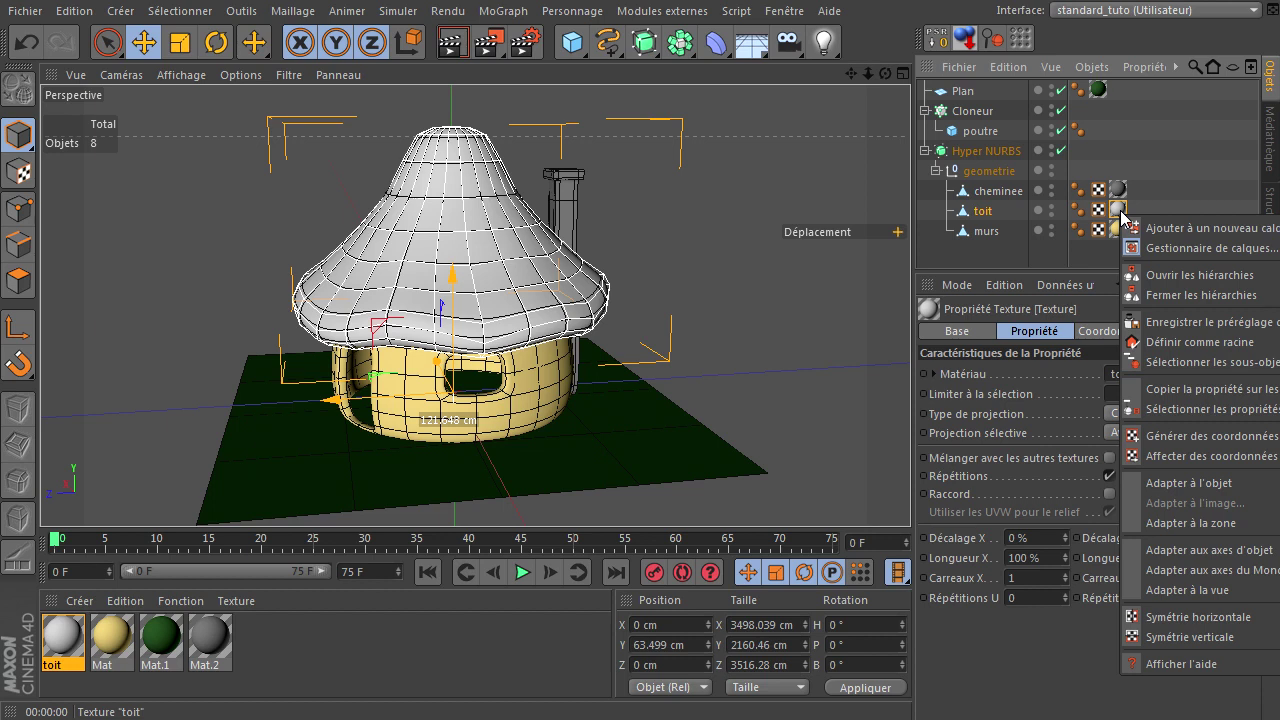
pyautogui.click(1181, 484)
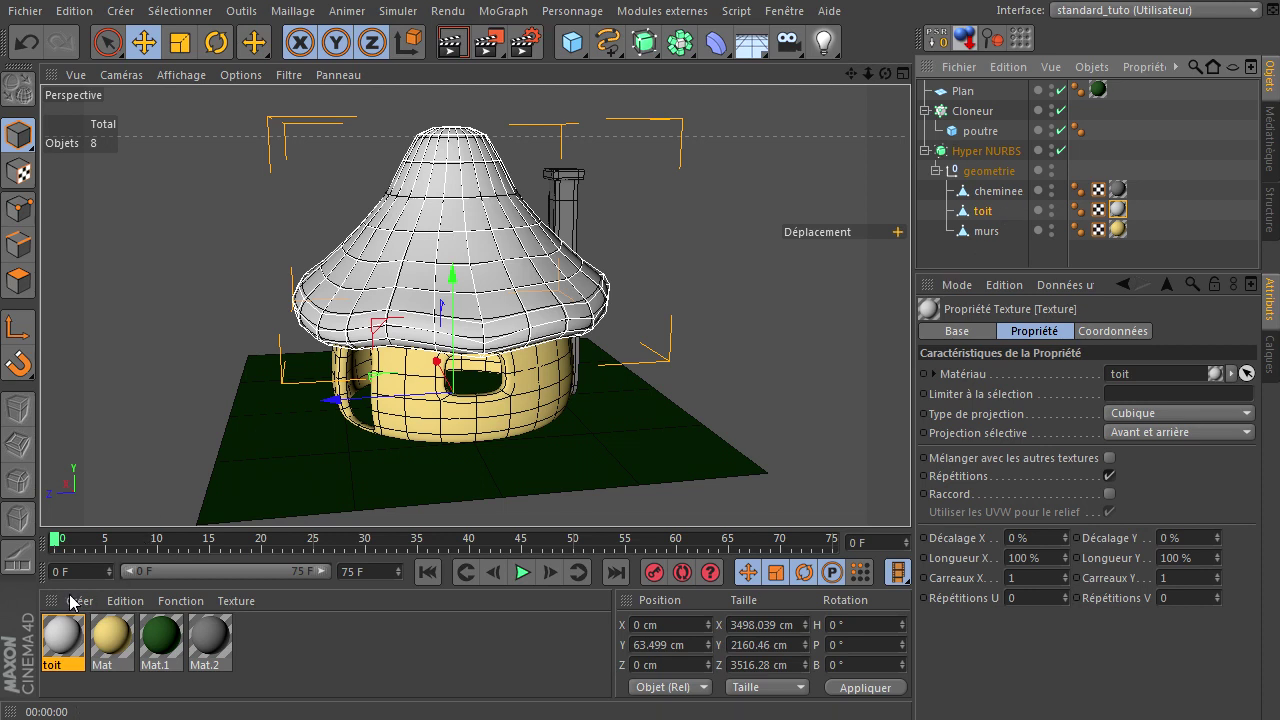
# - Give the toit material's colour channel a Bruit noise texture
pyautogui.doubleClick(55, 645)
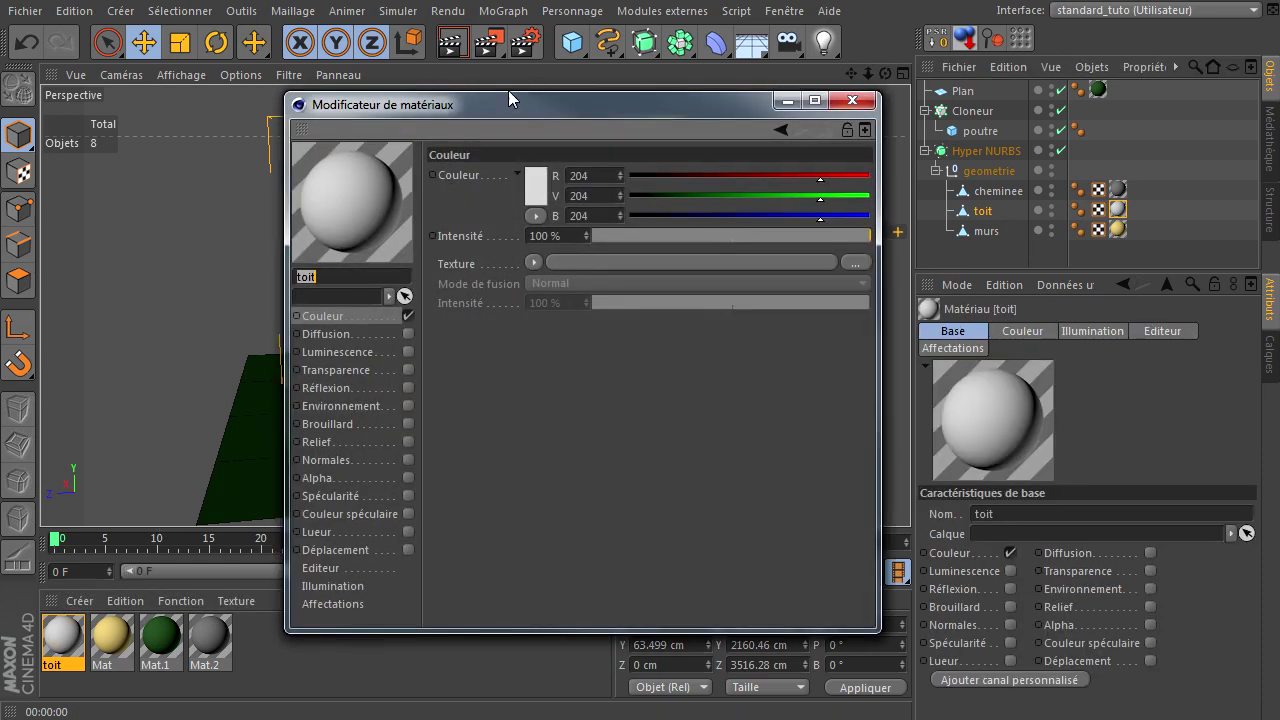
pyautogui.moveTo(497, 101)
pyautogui.mouseDown()
pyautogui.moveTo(689, 160)
pyautogui.moveTo(821, 153)
pyautogui.mouseUp()
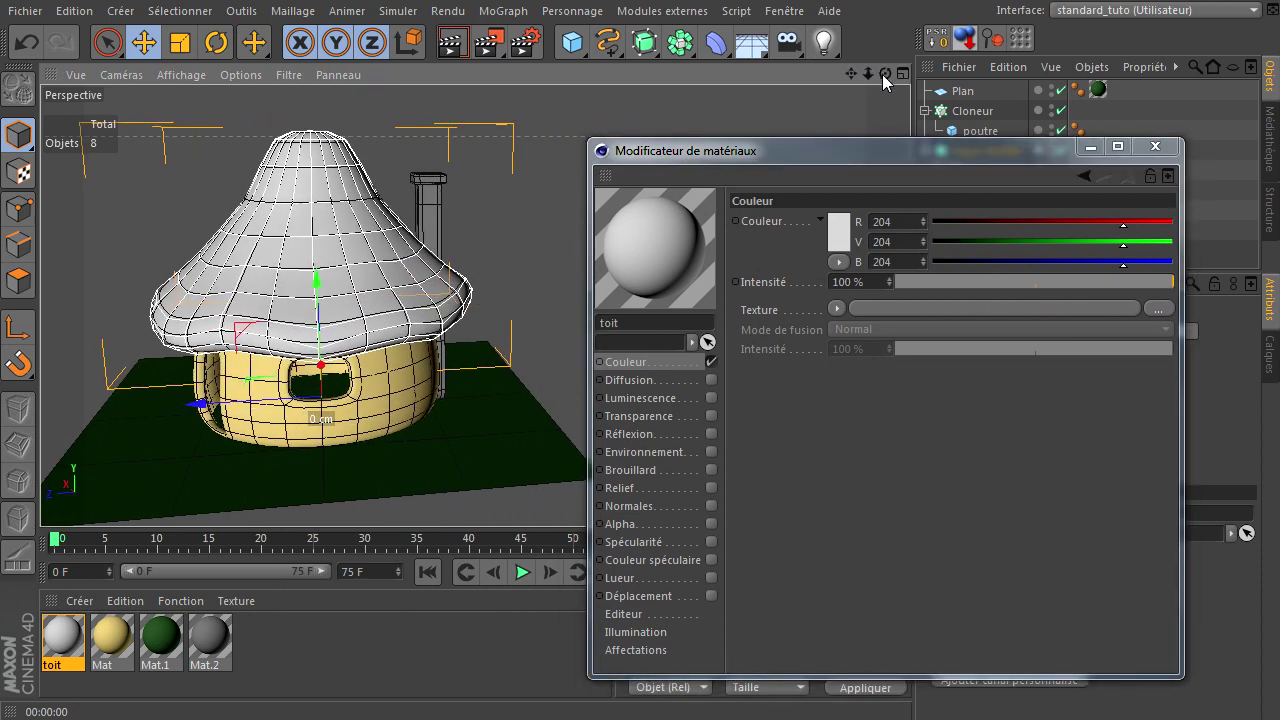
pyautogui.moveTo(885, 73); pyautogui.dragTo(900, 90)
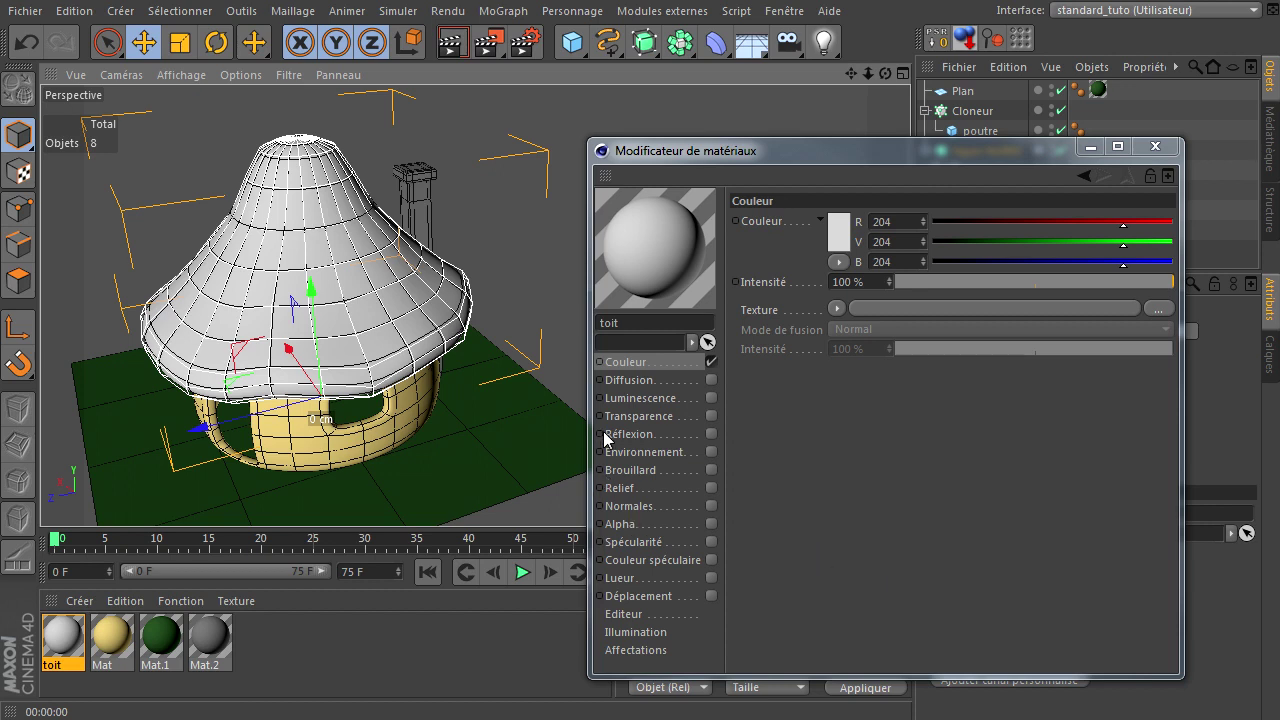
pyautogui.click(643, 366)
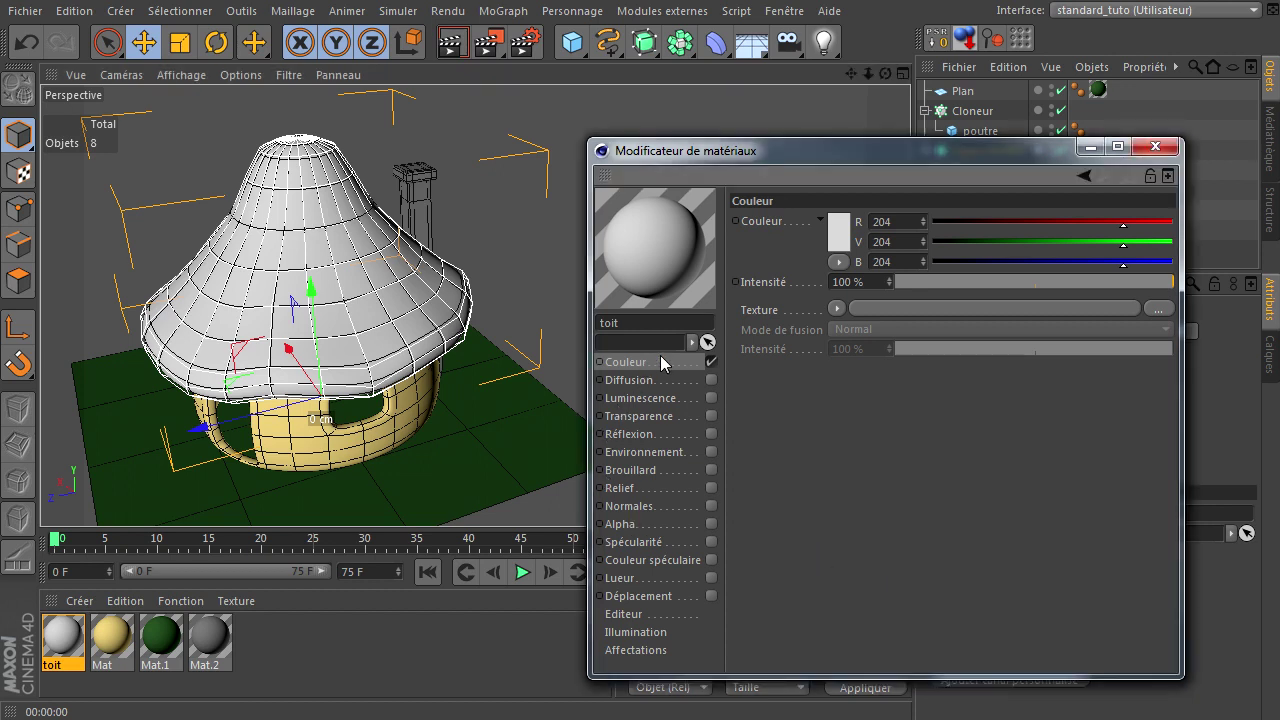
pyautogui.click(835, 310)
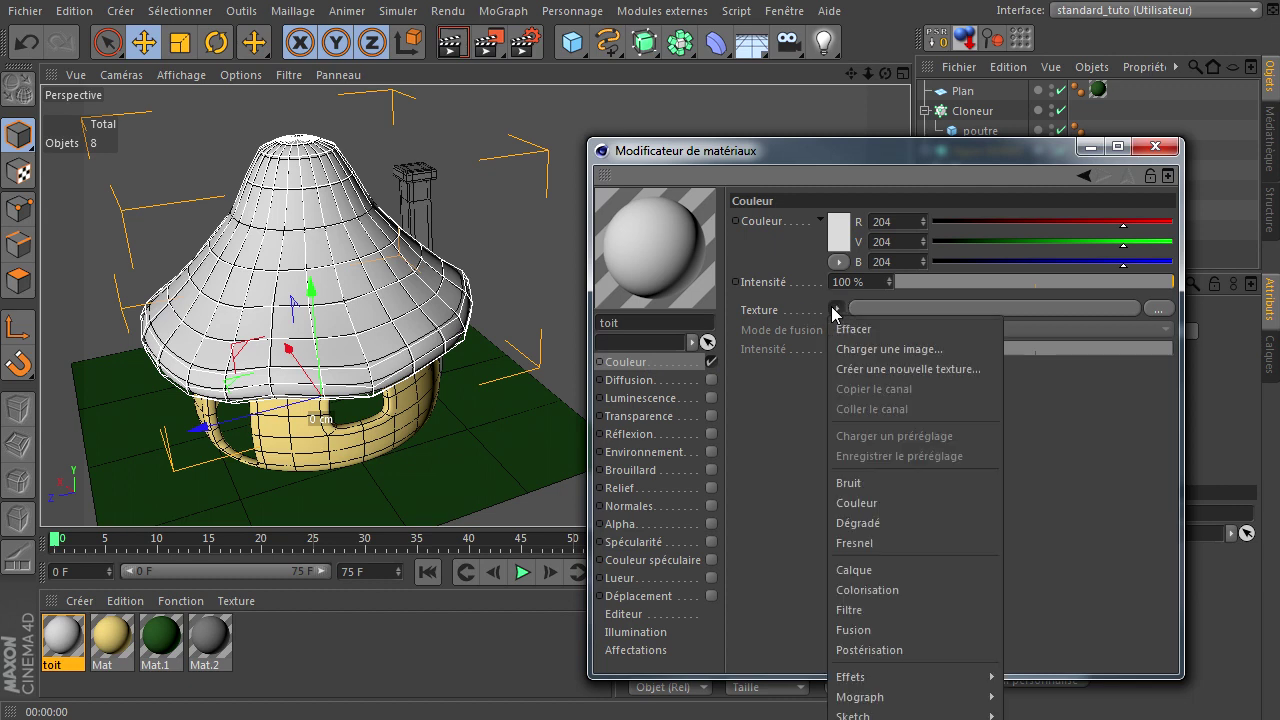
pyautogui.click(860, 482)
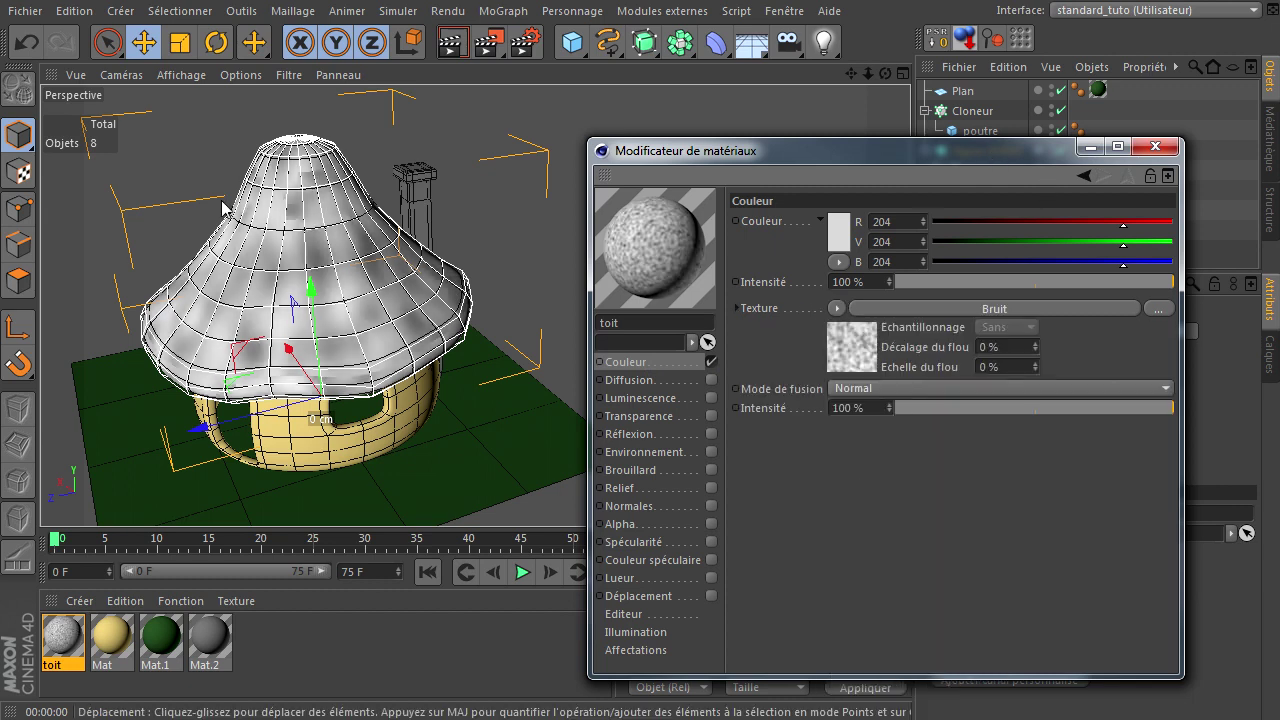
# - Render the view, then open the Bruit texture's settings and its noise type list
pyautogui.click(452, 42)
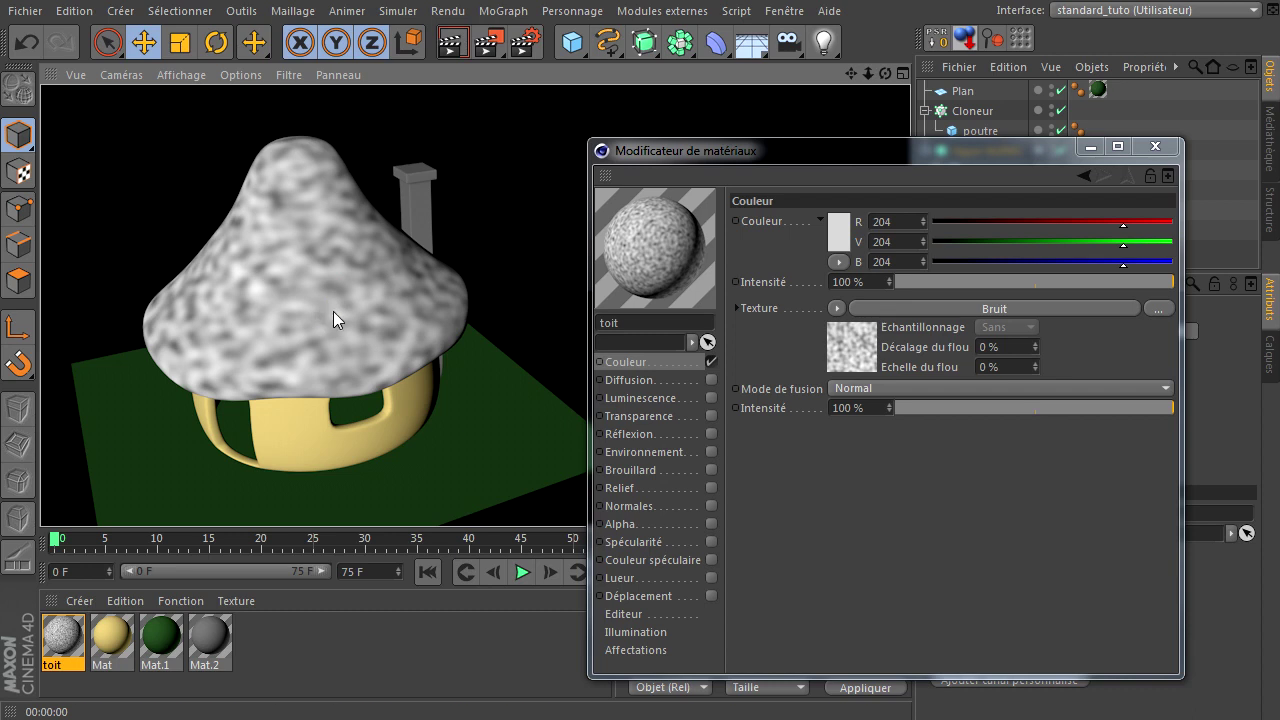
pyautogui.moveTo(833, 151)
pyautogui.mouseDown()
pyautogui.moveTo(682, 88)
pyautogui.moveTo(651, 61)
pyautogui.mouseUp()
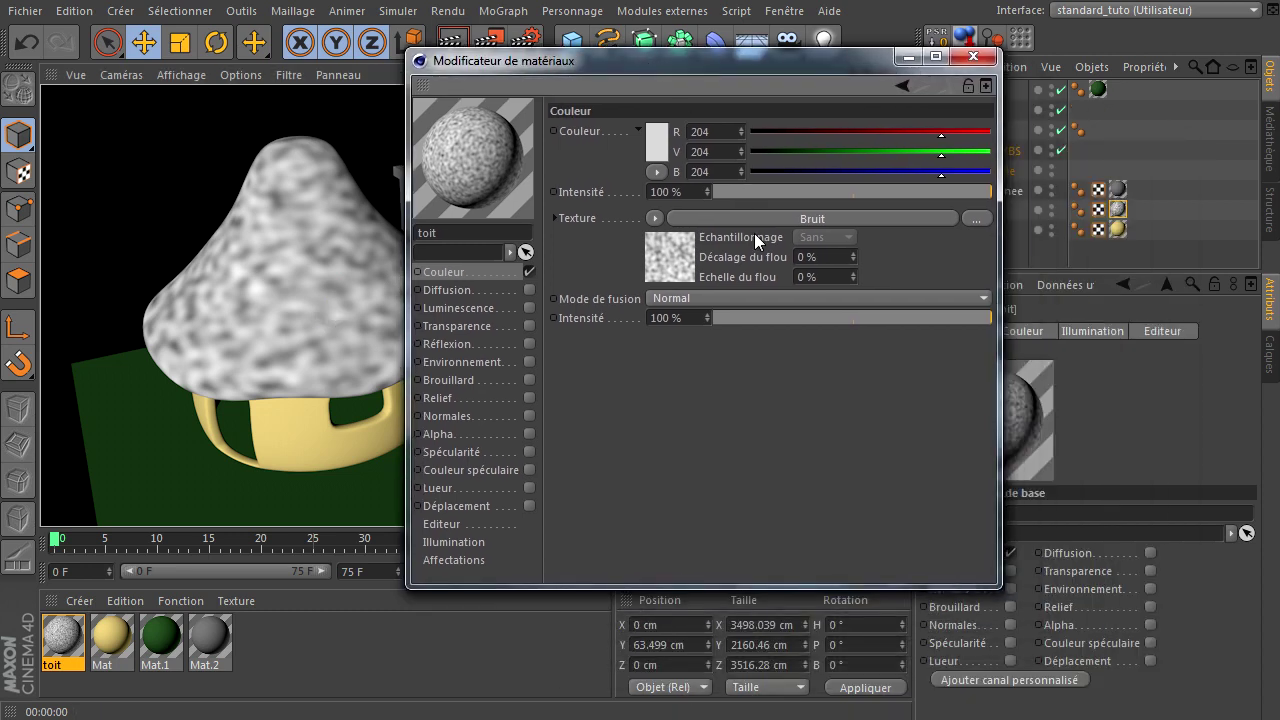
pyautogui.click(709, 218)
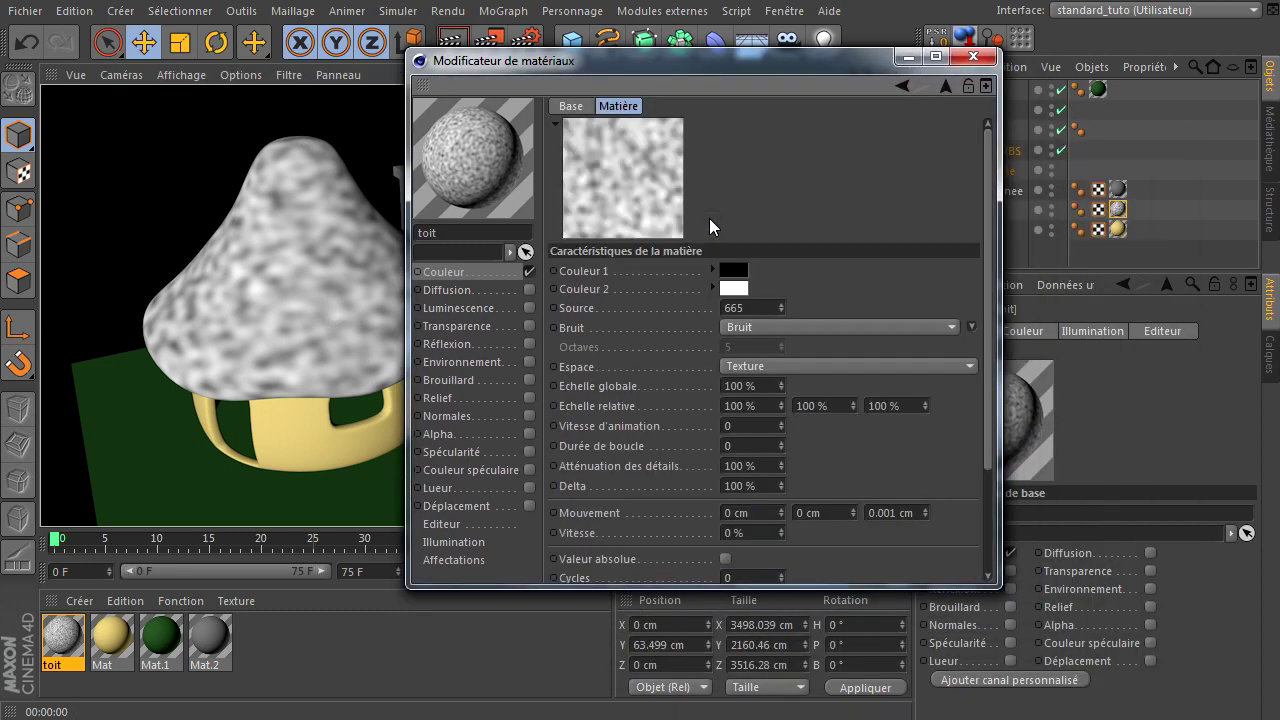
pyautogui.click(767, 330)
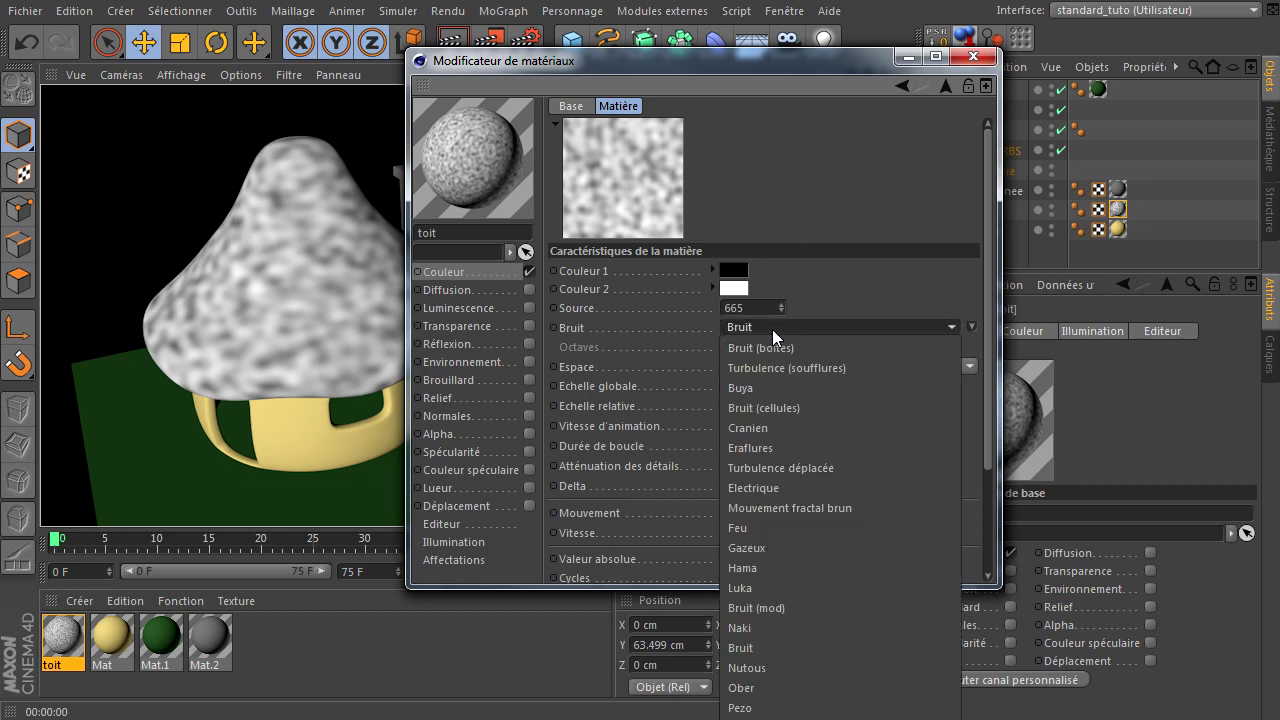
pyautogui.click(772, 329)
# - Switch the roof noise pattern to Voronoi 1 and render to check the spots
pyautogui.moveTo(804, 68); pyautogui.dragTo(750, 58)
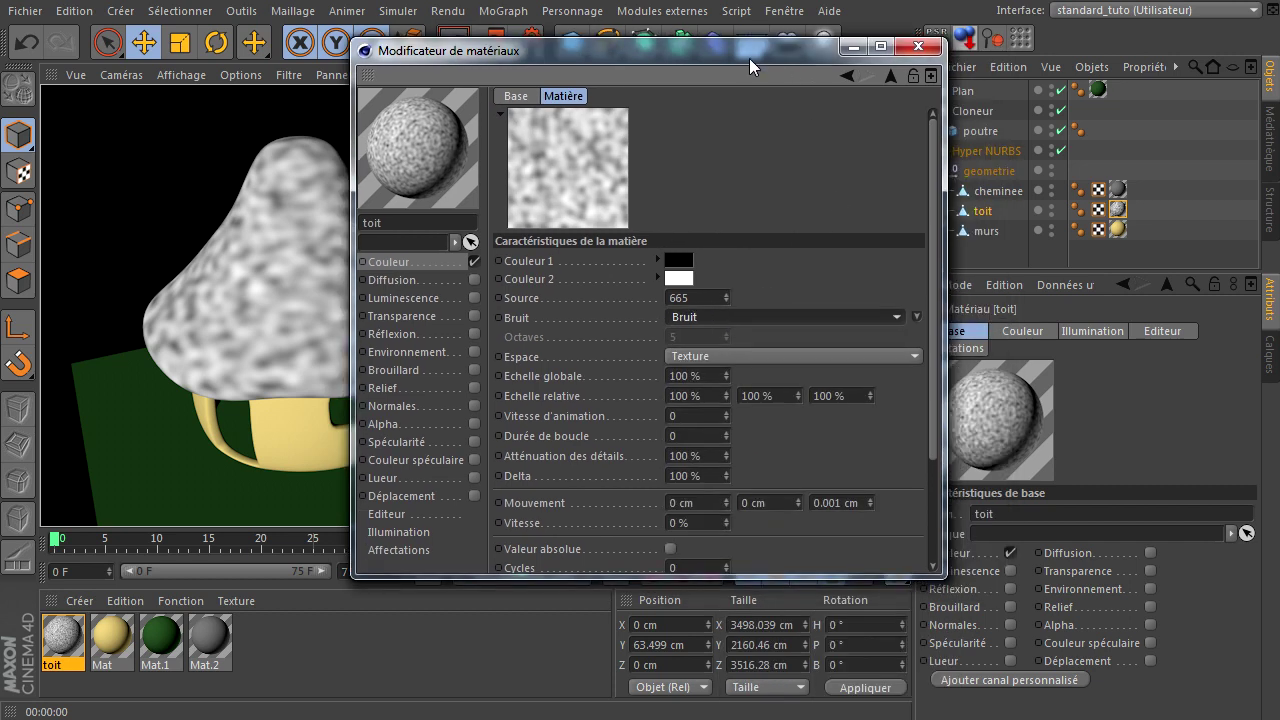
pyautogui.click(917, 318)
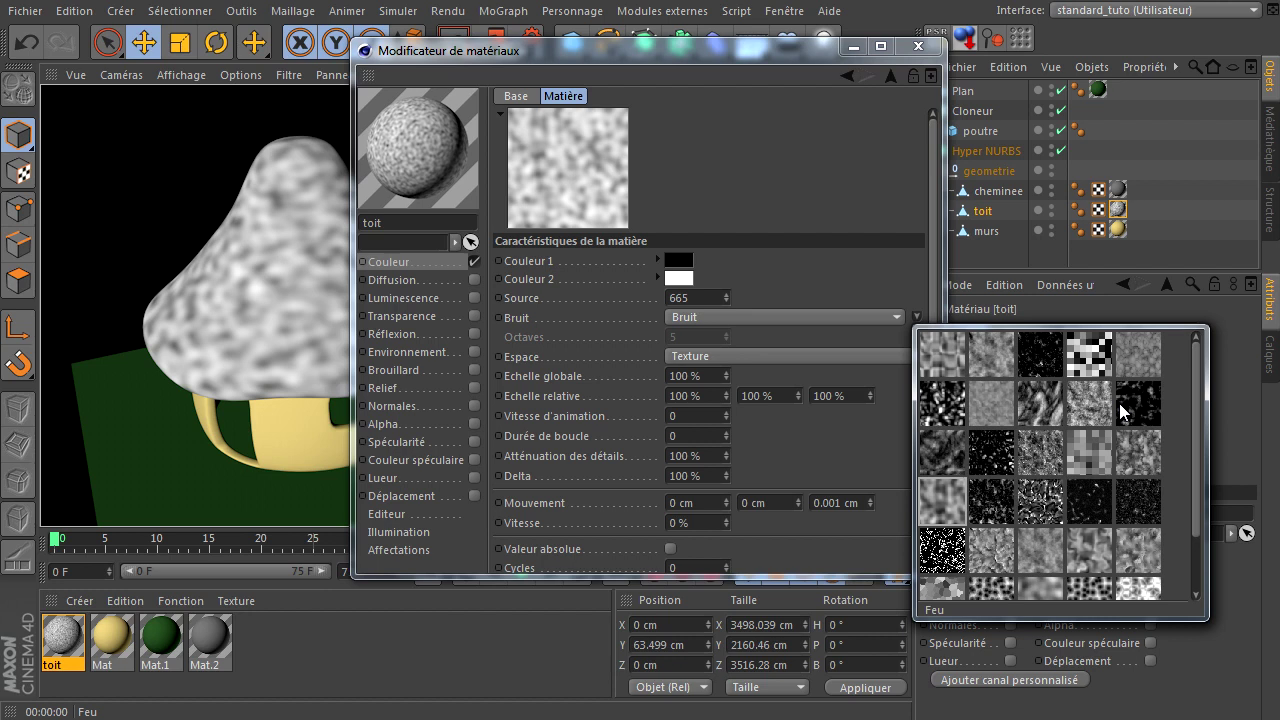
pyautogui.scroll(-2, 1122, 410)
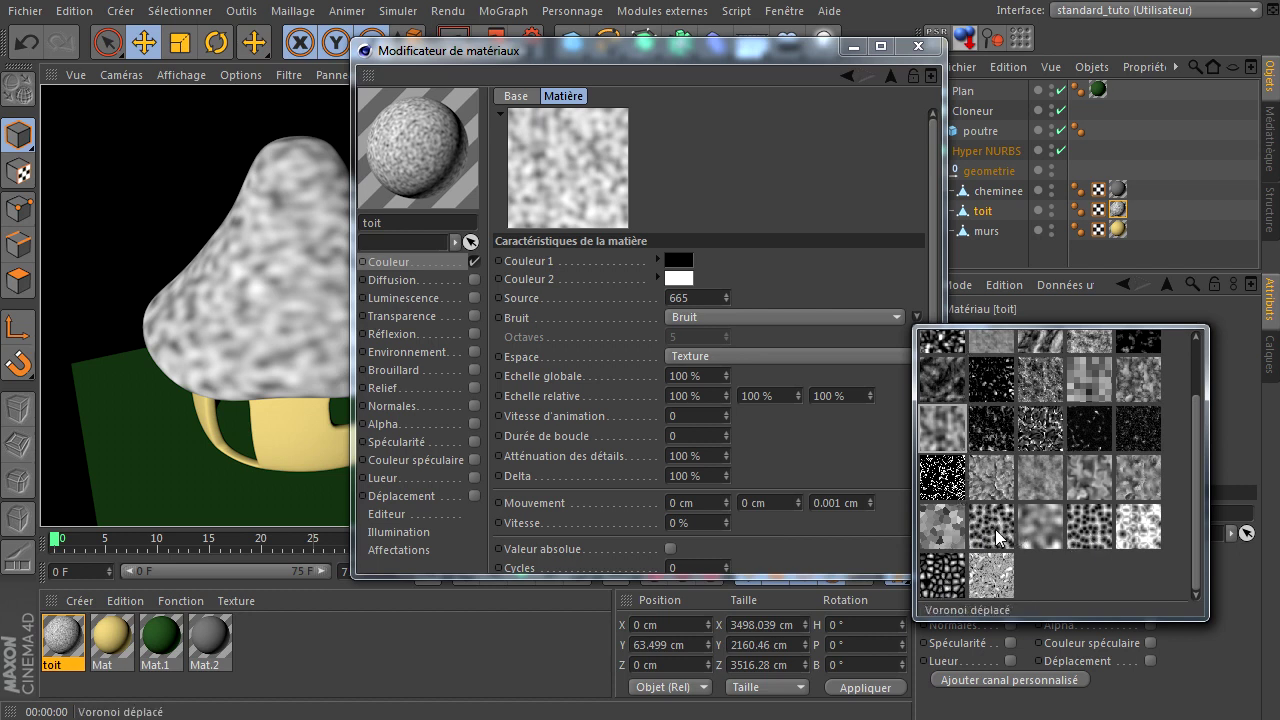
pyautogui.click(1088, 516)
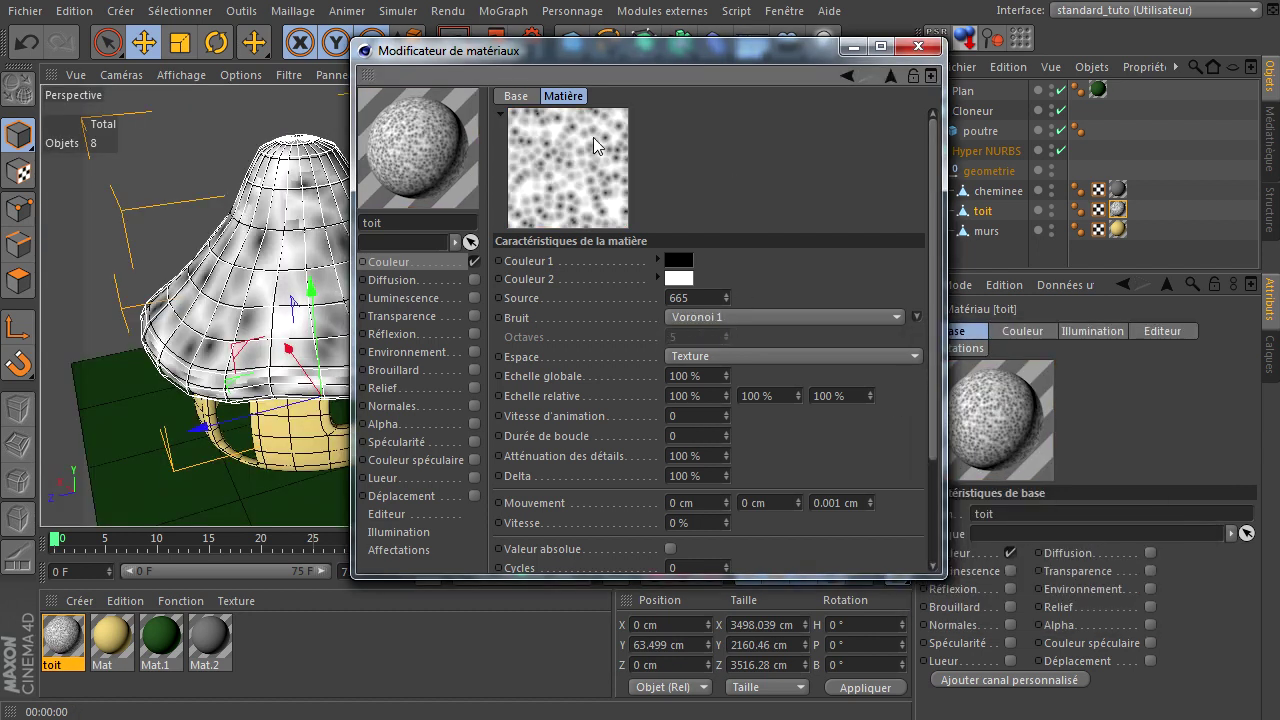
pyautogui.moveTo(469, 52); pyautogui.dragTo(729, 91)
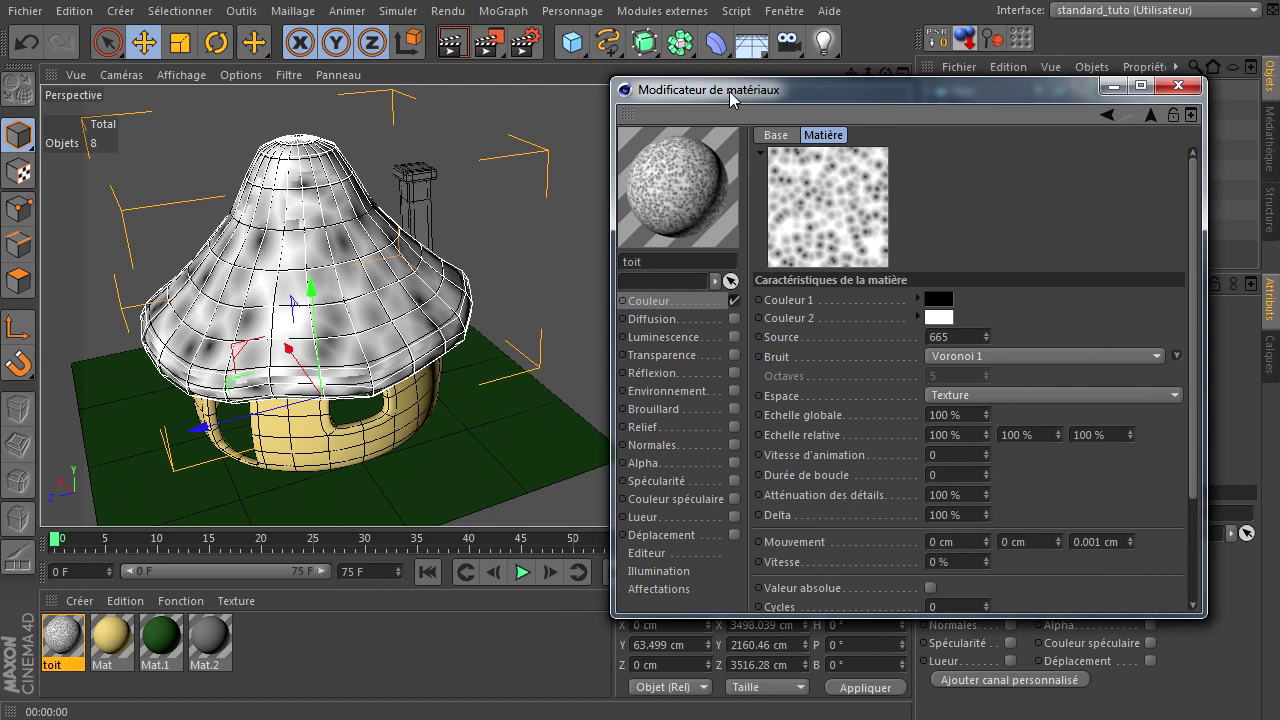
pyautogui.click(451, 42)
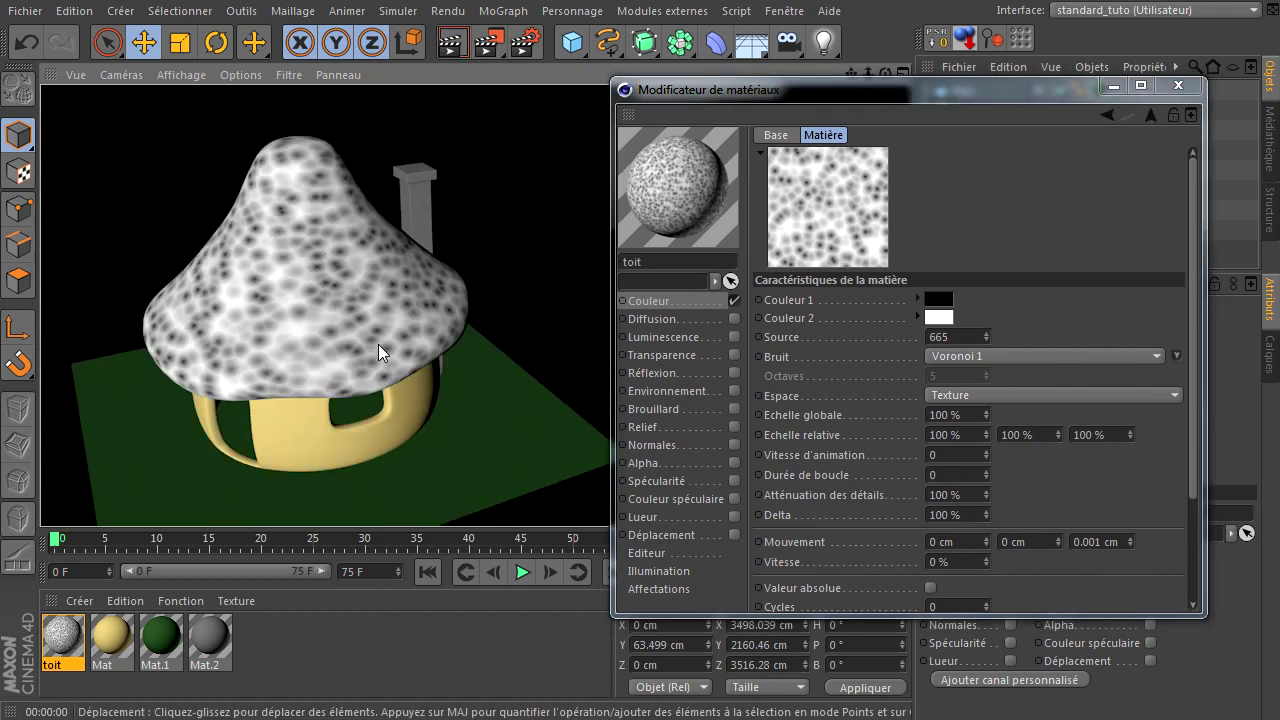
# - Set the noise global scale to 800 %, then 600 %, rendering after each change
pyautogui.doubleClick(960, 414)
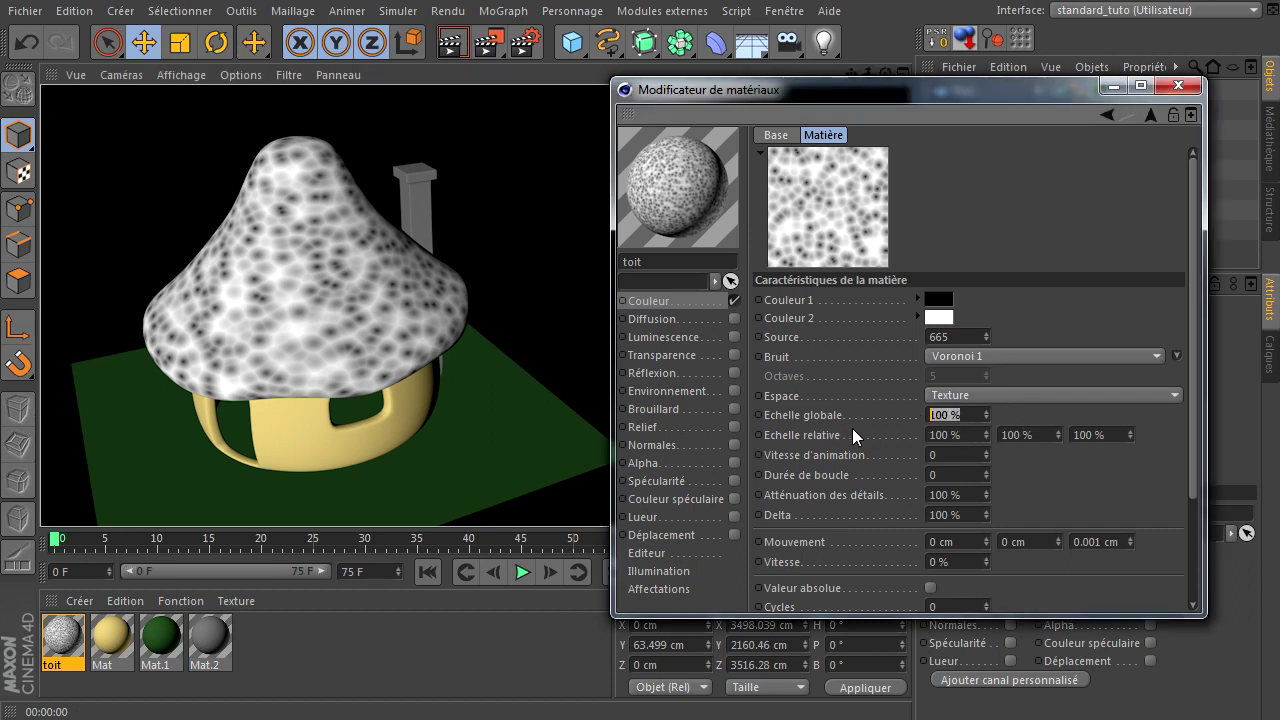
pyautogui.write('800')
pyautogui.press('Return')
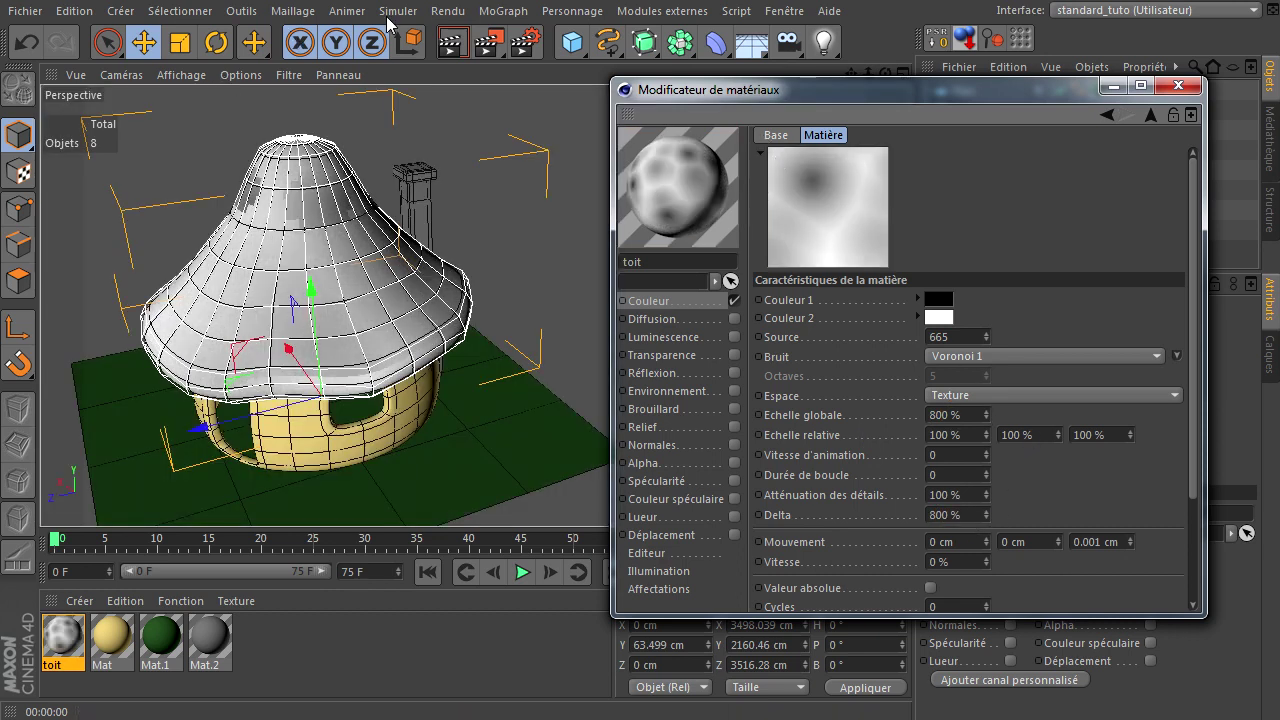
pyautogui.click(451, 42)
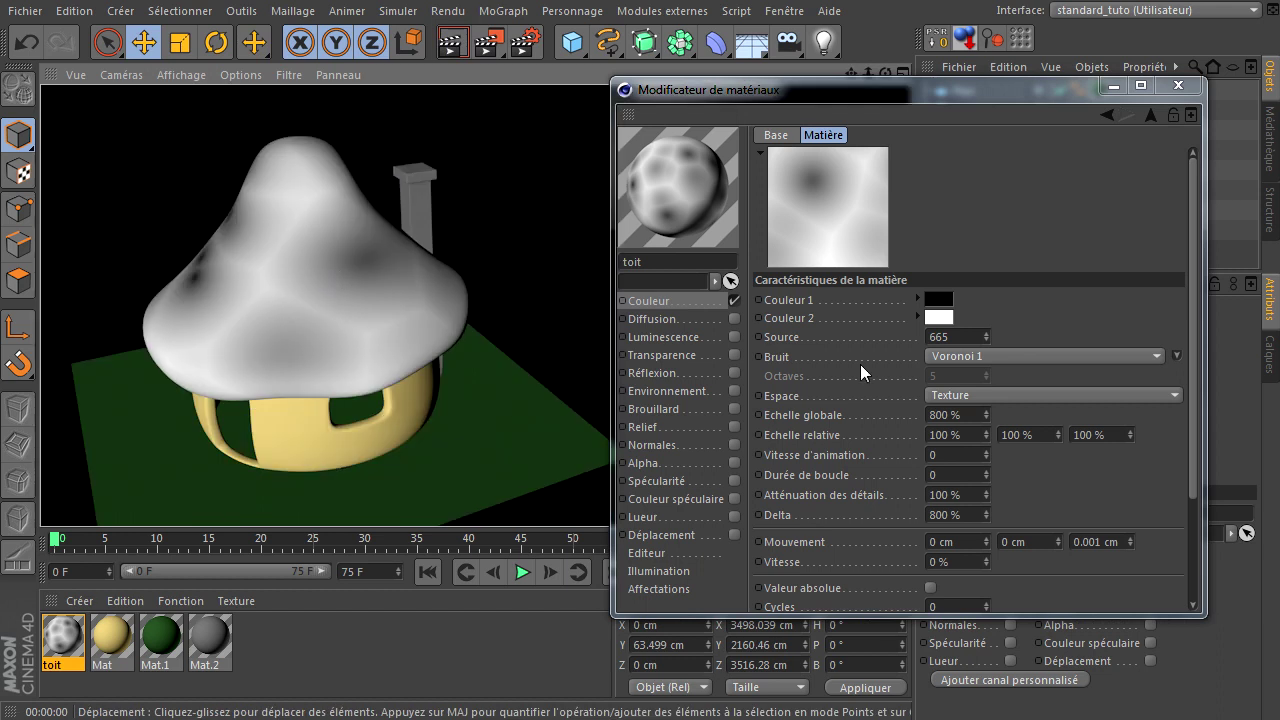
pyautogui.doubleClick(960, 415)
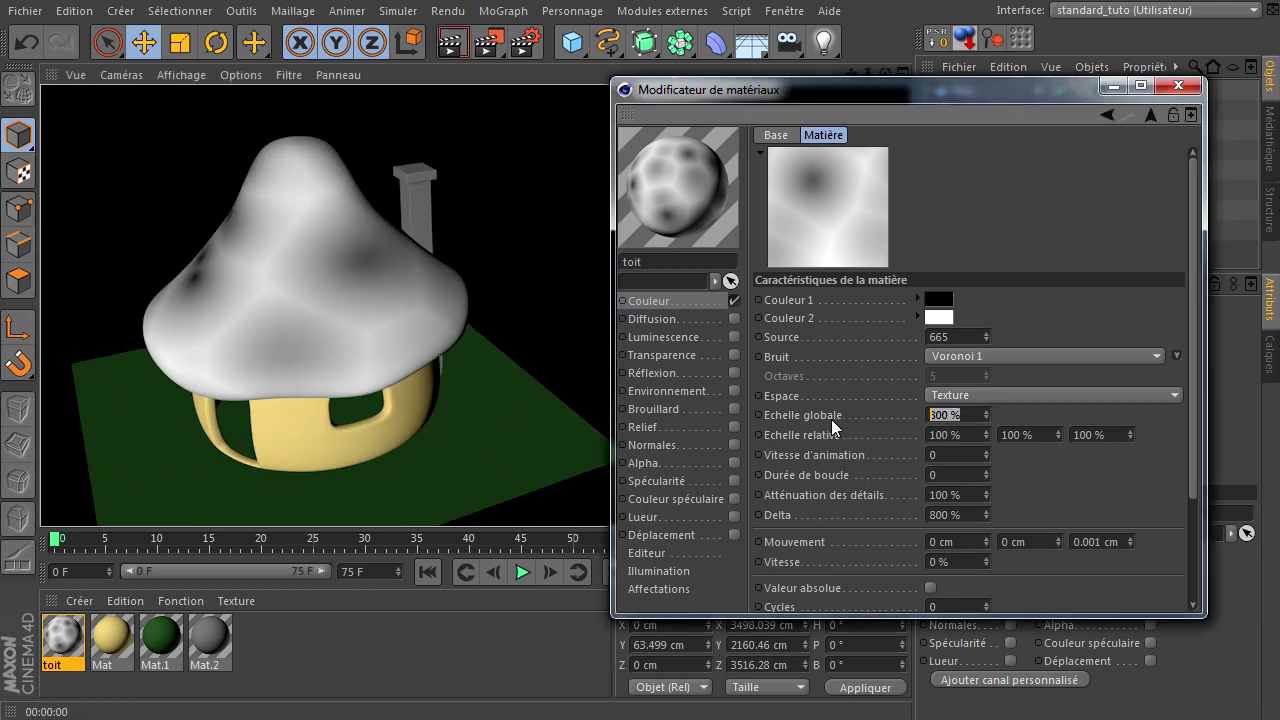
pyautogui.write('90')
pyautogui.press('Return')
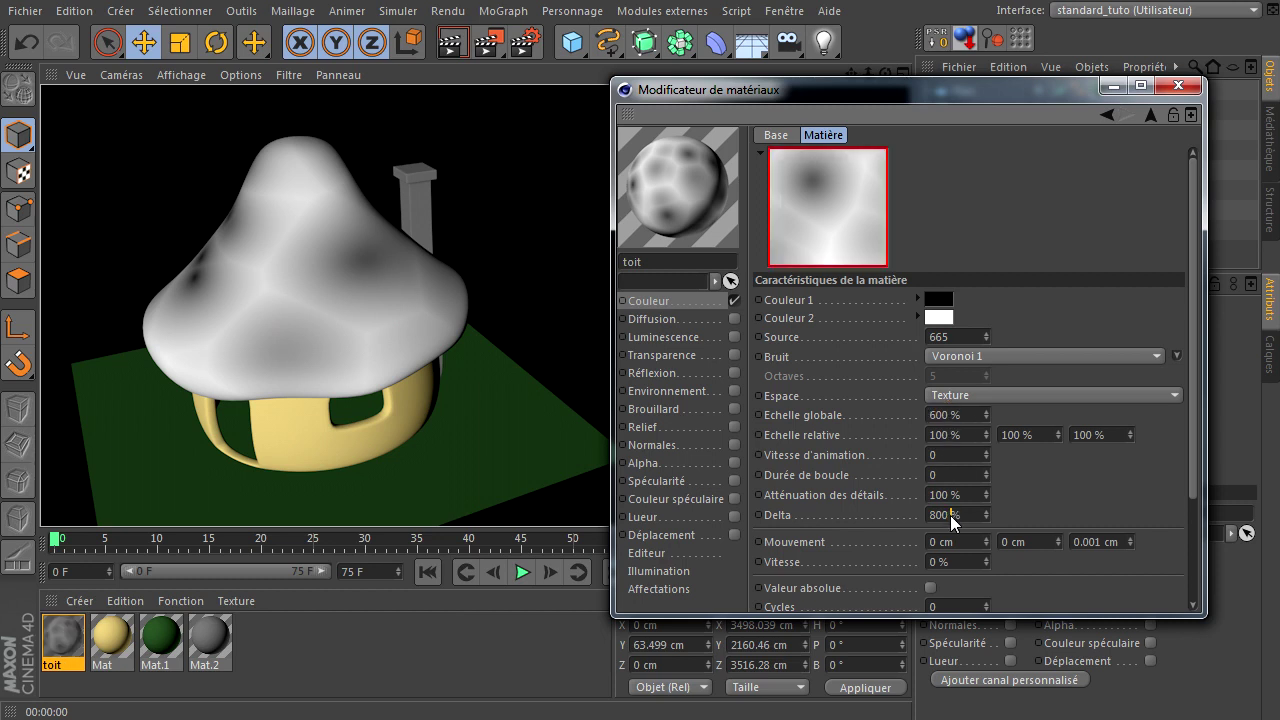
pyautogui.click(457, 46)
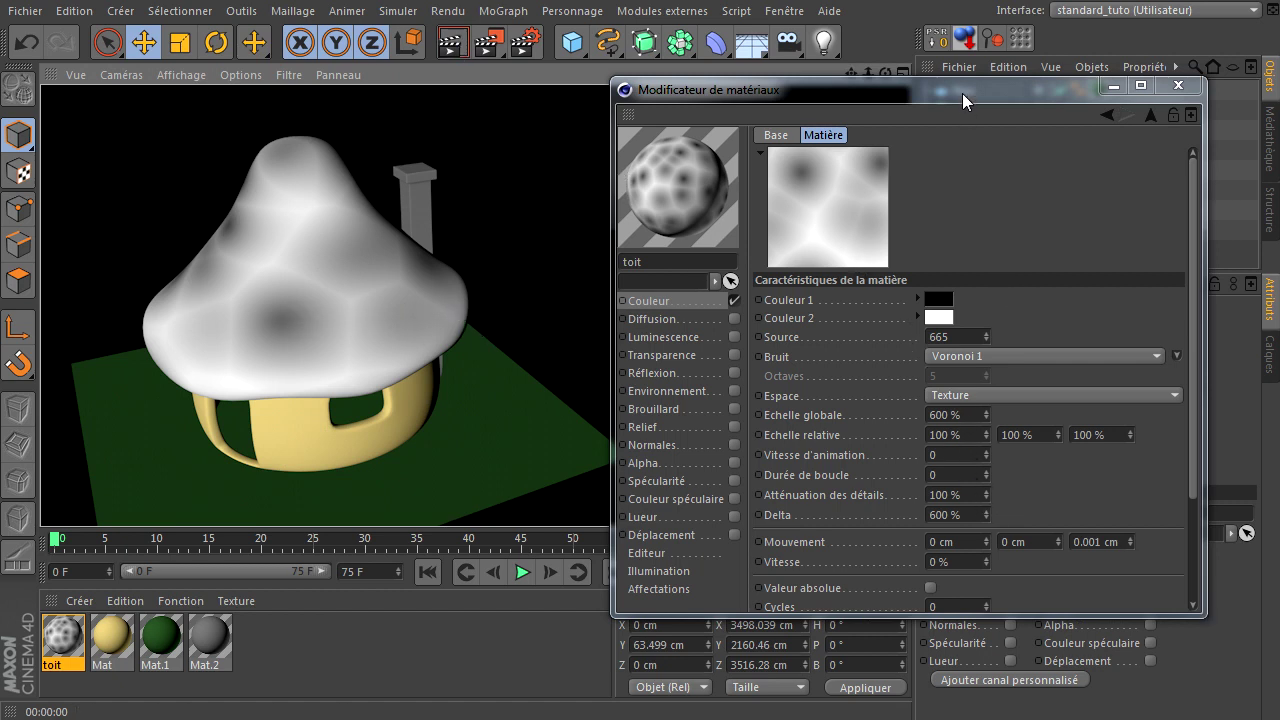
pyautogui.moveTo(962, 93); pyautogui.dragTo(935, 33)
pyautogui.moveTo(1043, 554); pyautogui.dragTo(1046, 686)
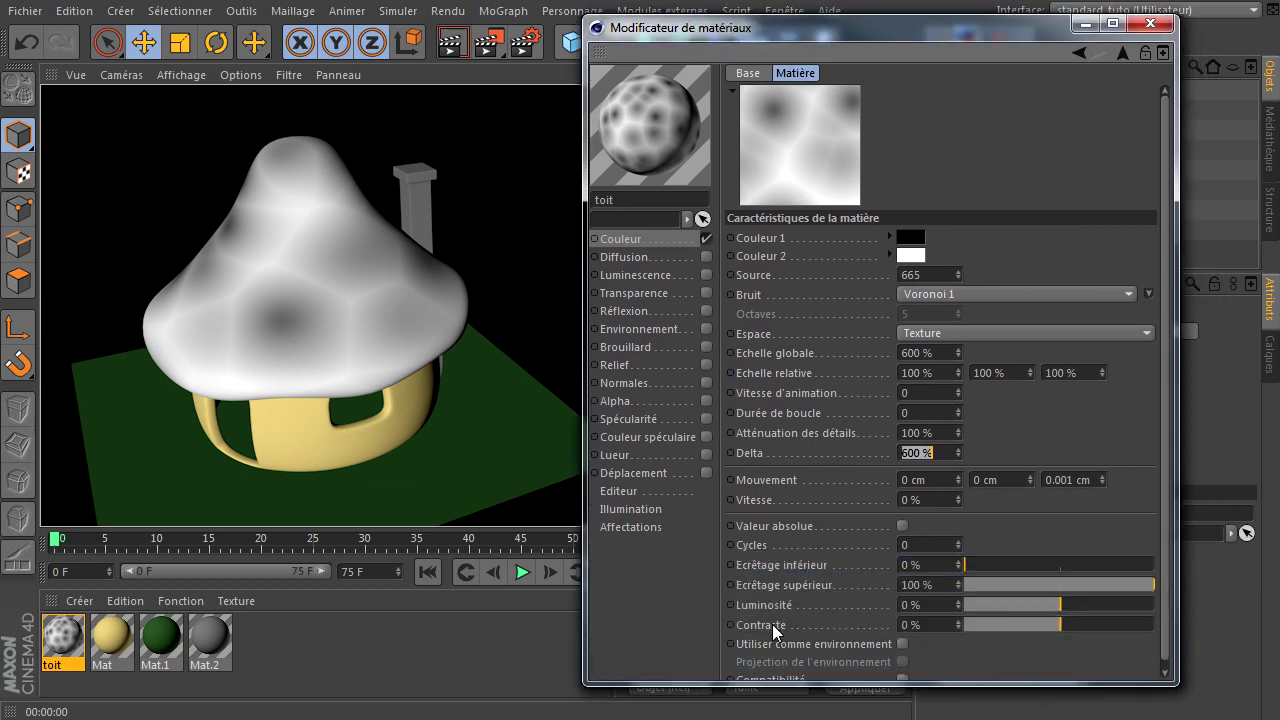
# - Push the noise contrast to 100 %, render, then settle it at 98 %
pyautogui.moveTo(1049, 622); pyautogui.dragTo(1122, 619)
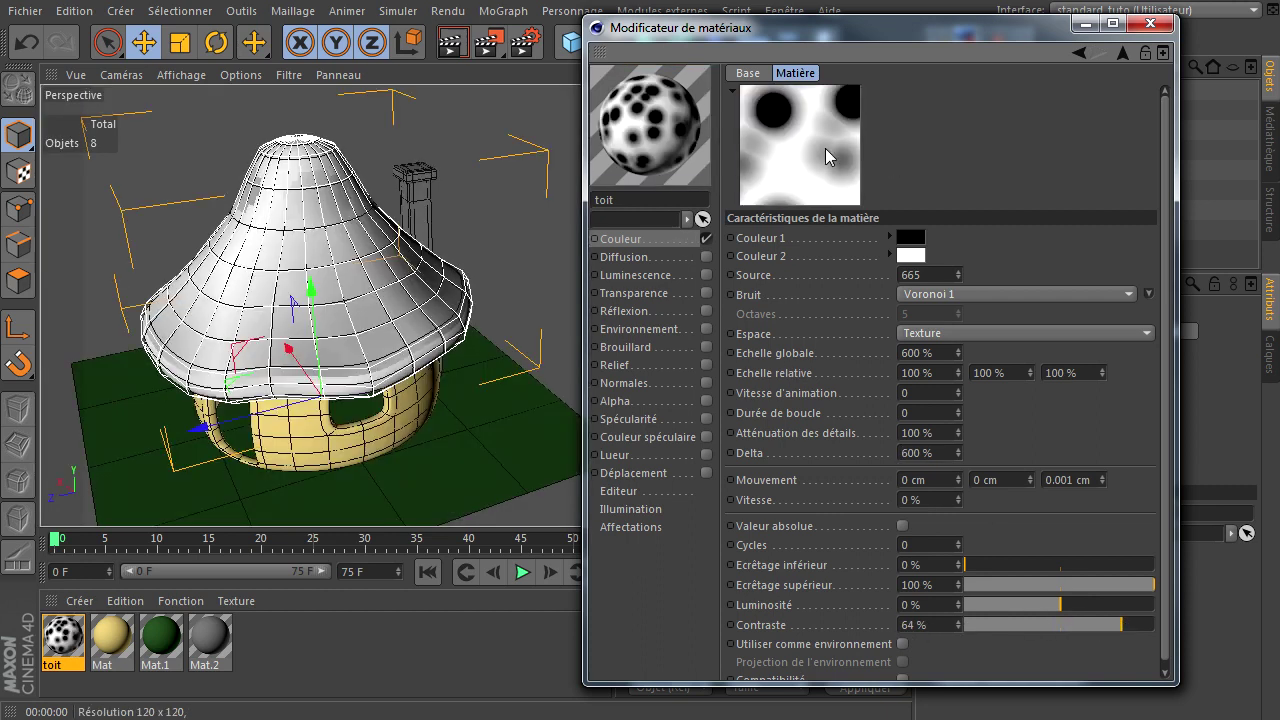
pyautogui.moveTo(1118, 636); pyautogui.dragTo(1160, 636)
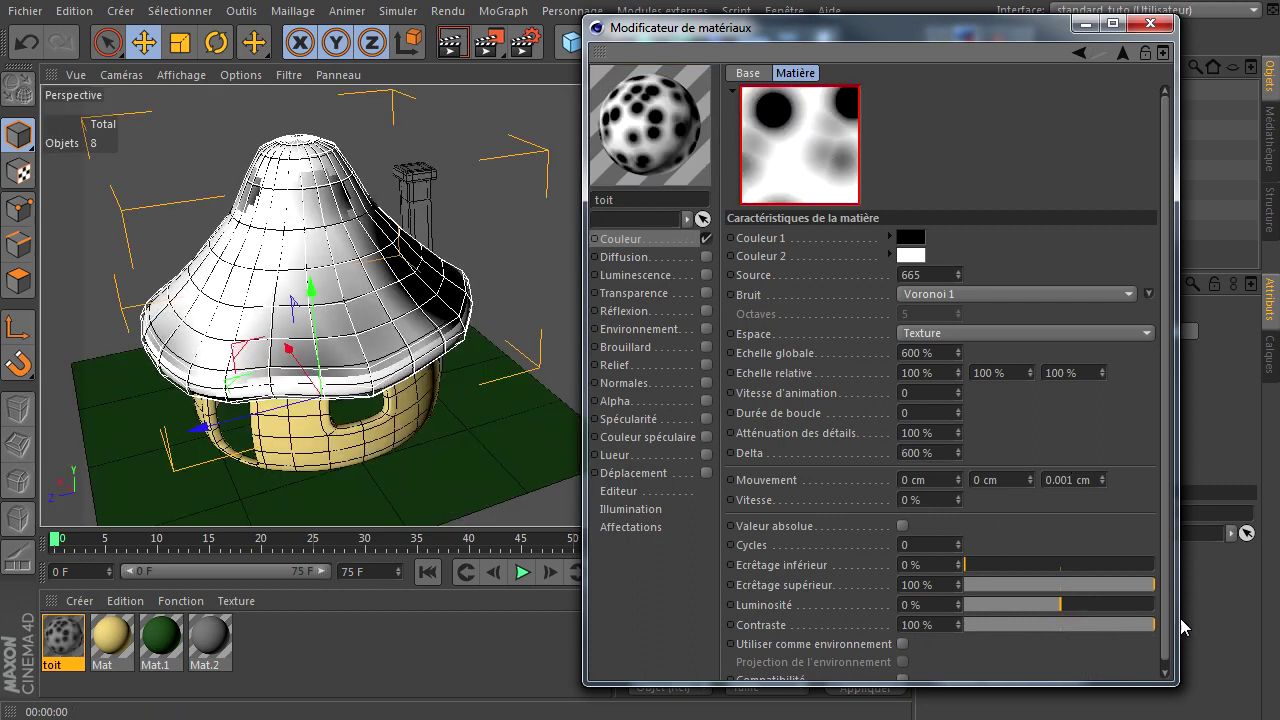
pyautogui.click(451, 43)
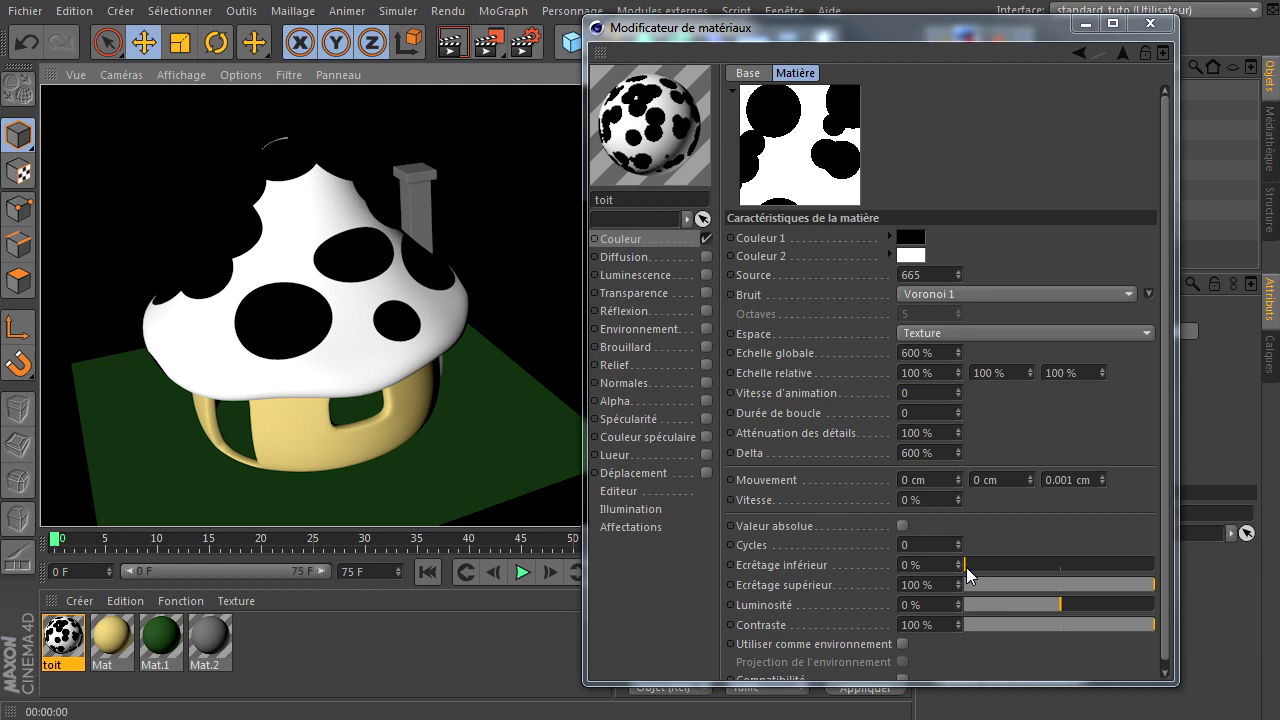
pyautogui.click(959, 631)
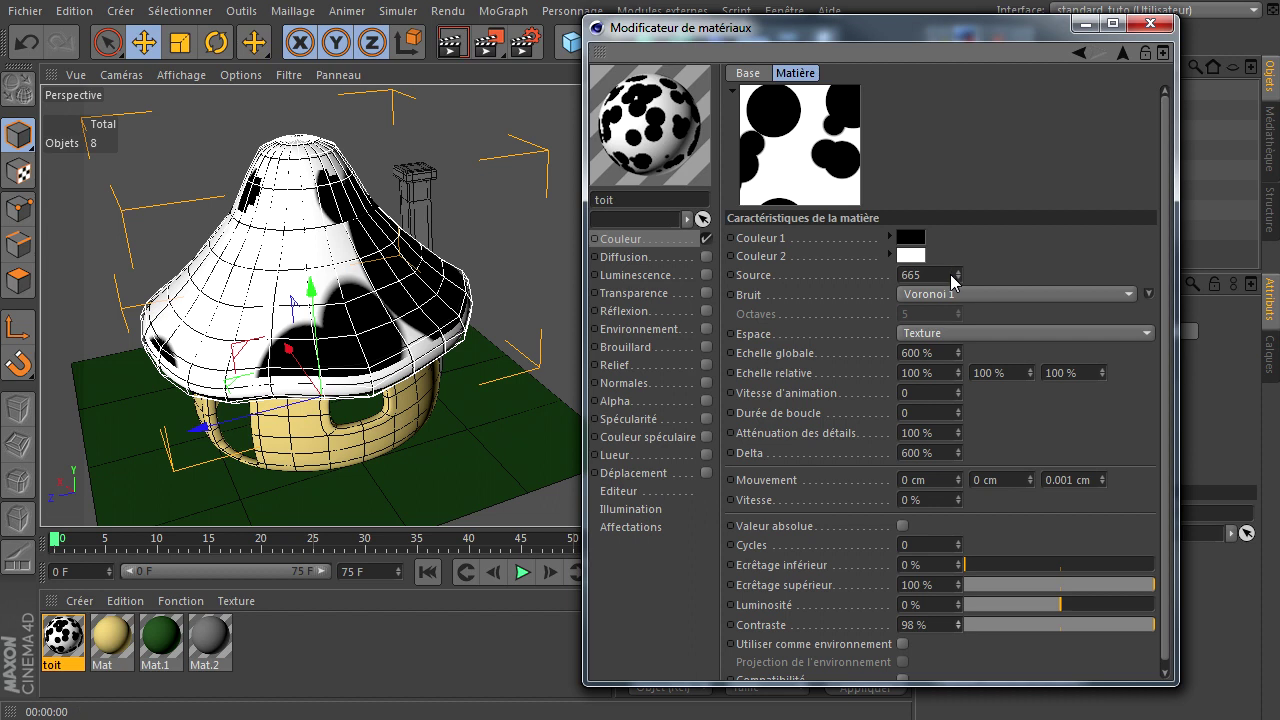
pyautogui.click(908, 254)
# - Set the noise colours to deep red (189, 5, 5) and light orange (231, 171, 93), then render
pyautogui.moveTo(893, 248); pyautogui.dragTo(913, 220)
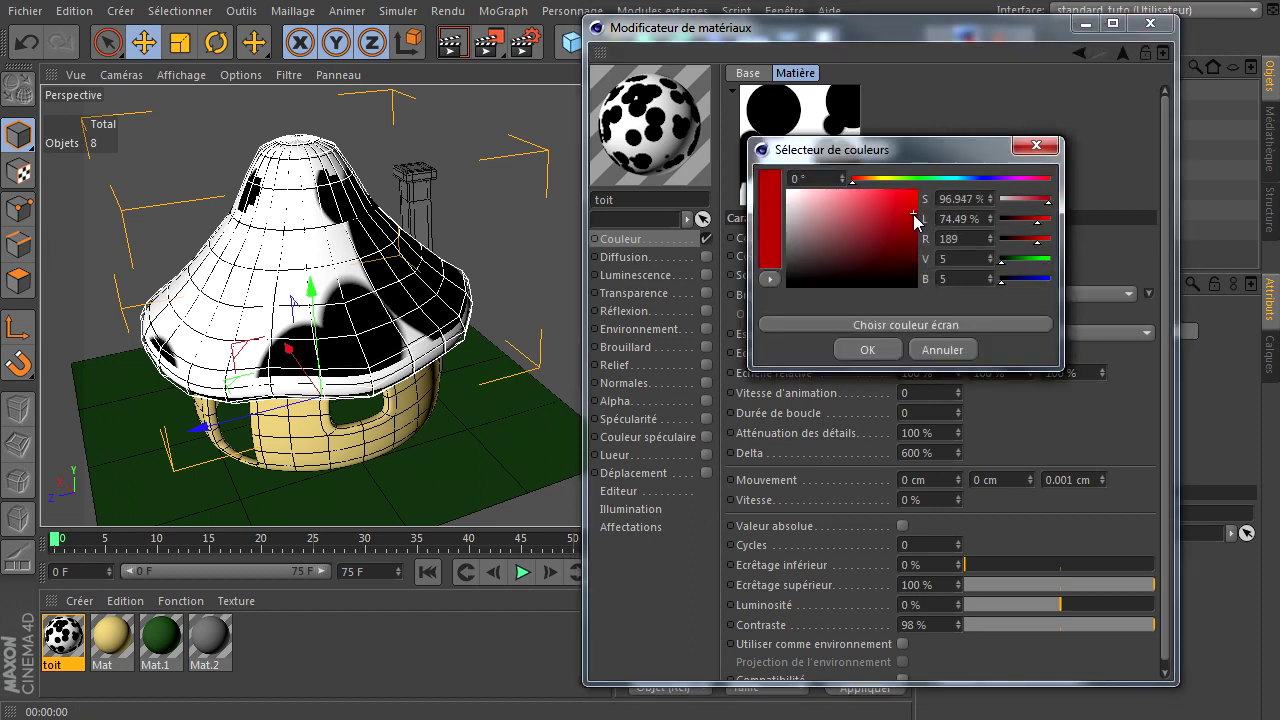
pyautogui.click(870, 350)
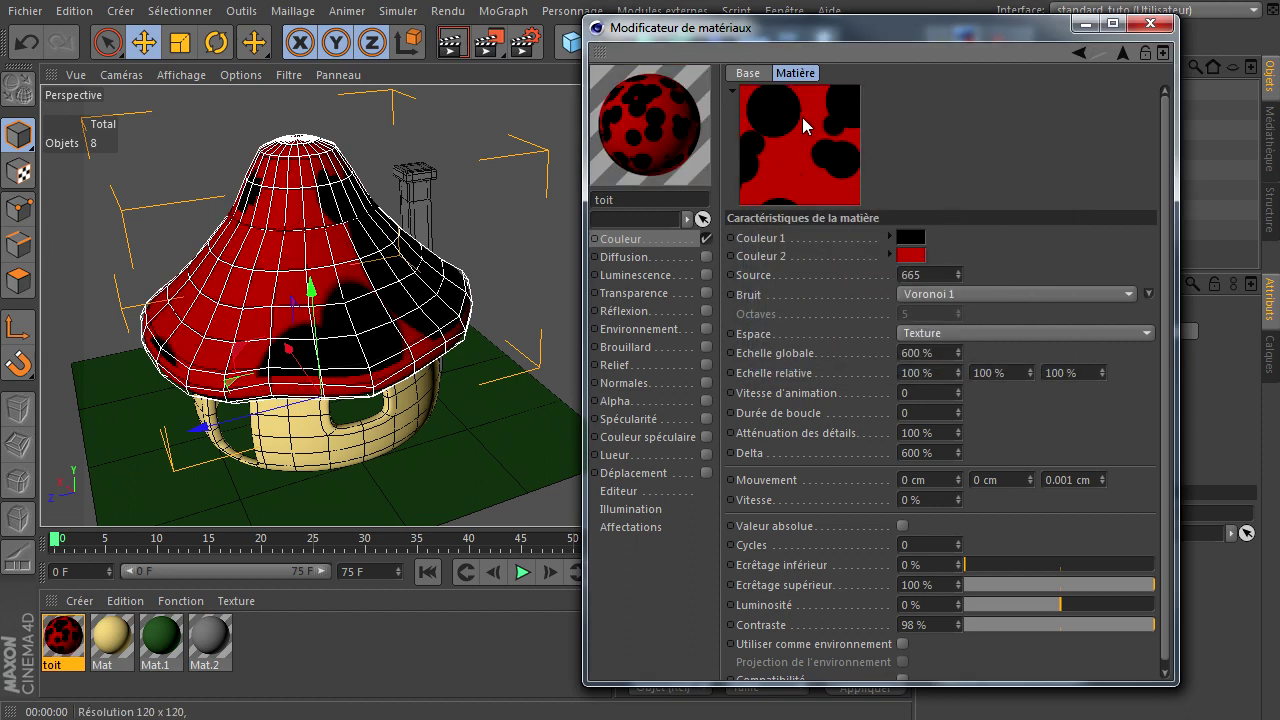
pyautogui.click(910, 238)
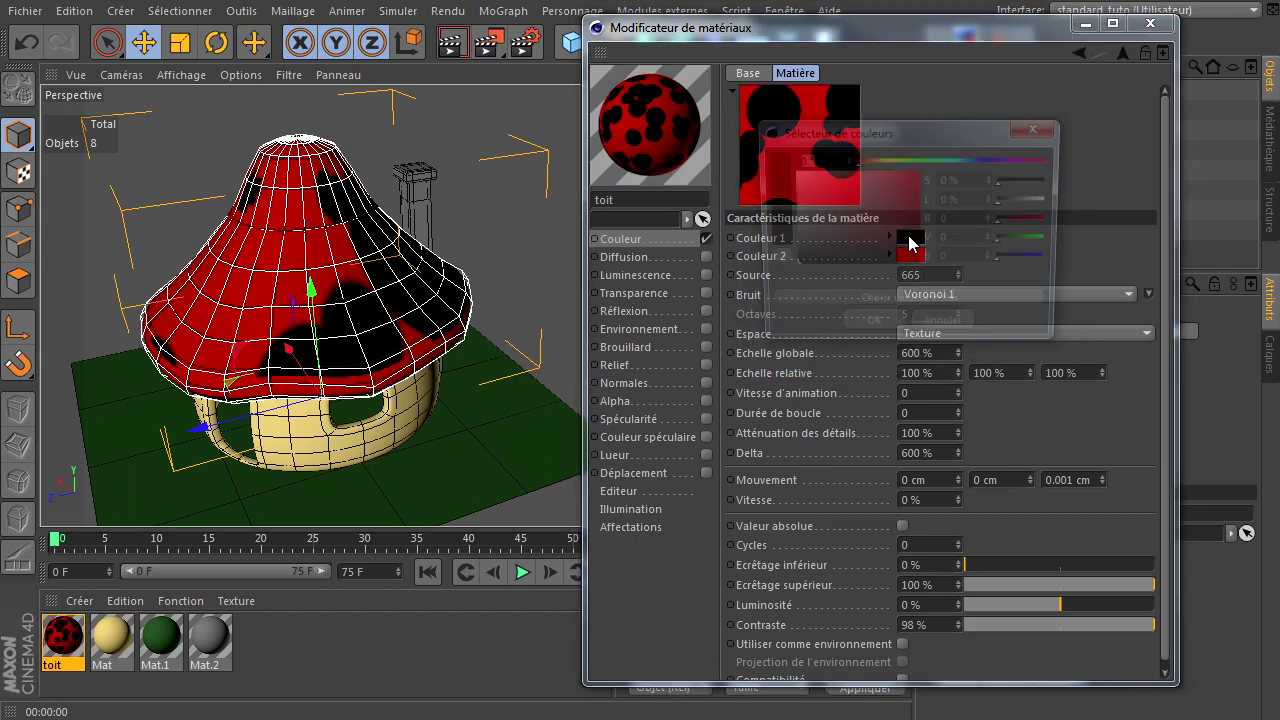
pyautogui.click(873, 157)
pyautogui.click(871, 180)
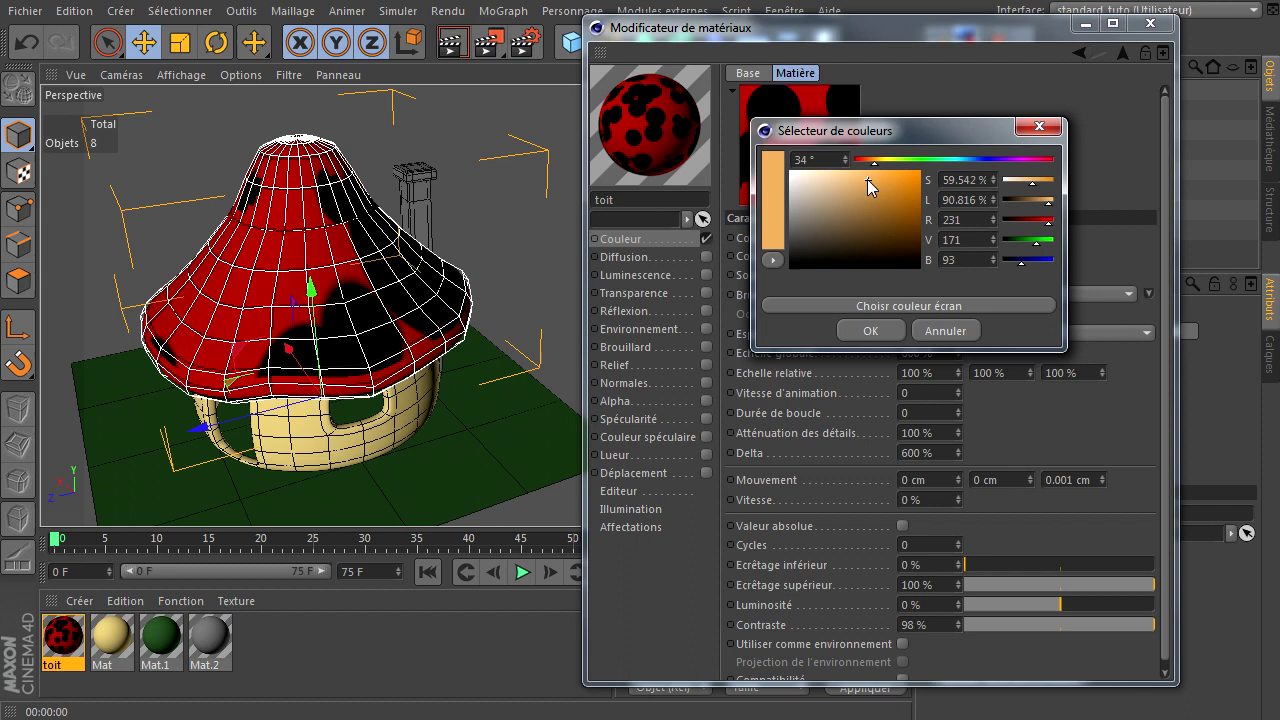
pyautogui.click(877, 331)
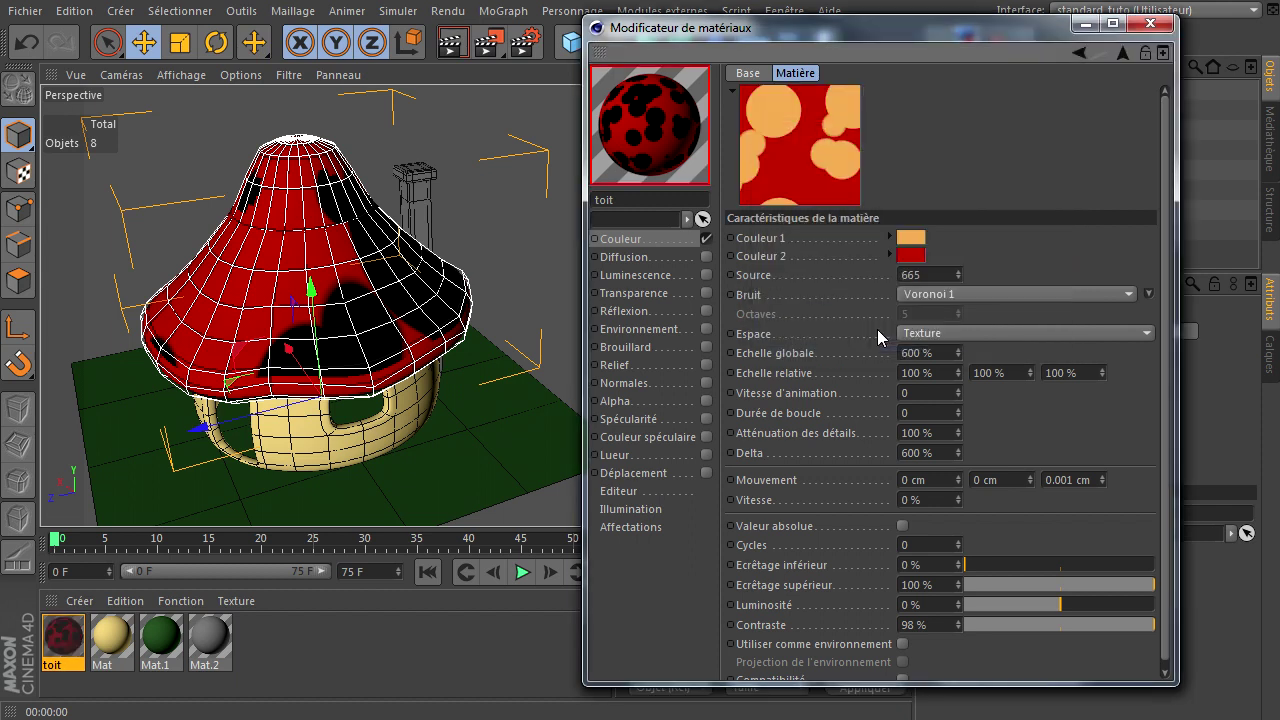
pyautogui.click(451, 42)
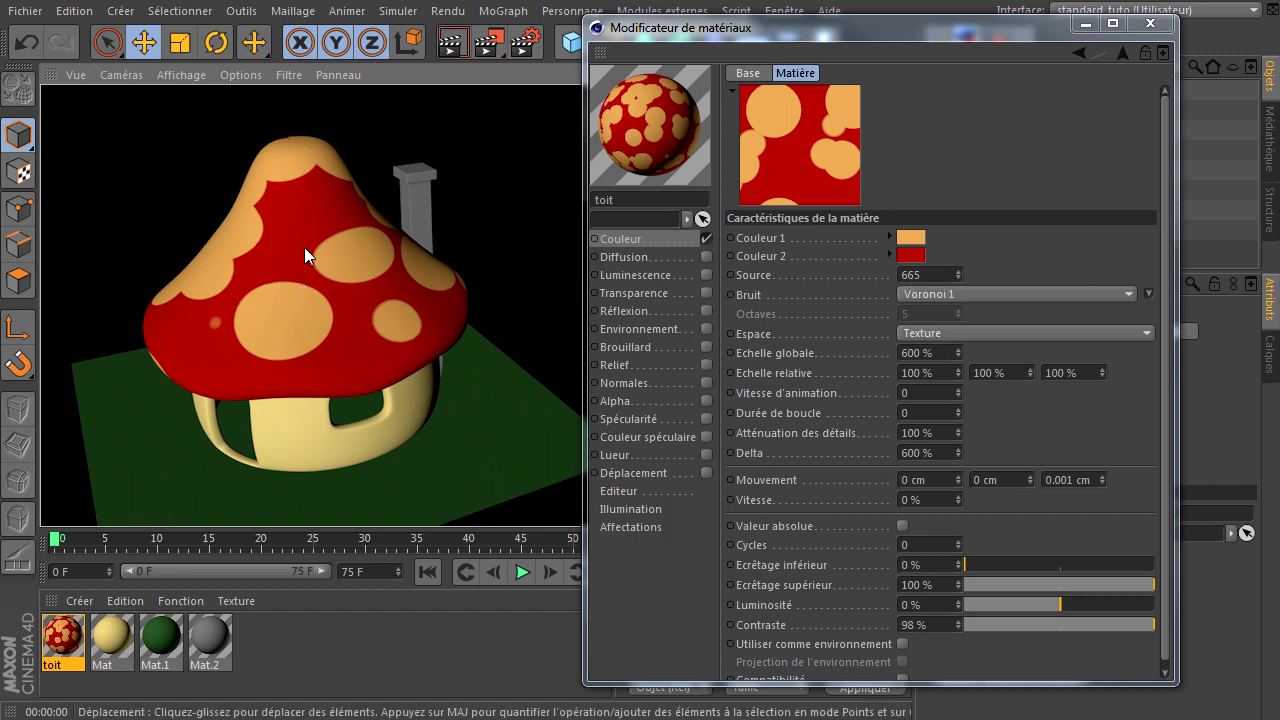
pyautogui.moveTo(868, 25)
pyautogui.mouseDown()
pyautogui.moveTo(988, 83)
pyautogui.moveTo(997, 109)
pyautogui.mouseUp()
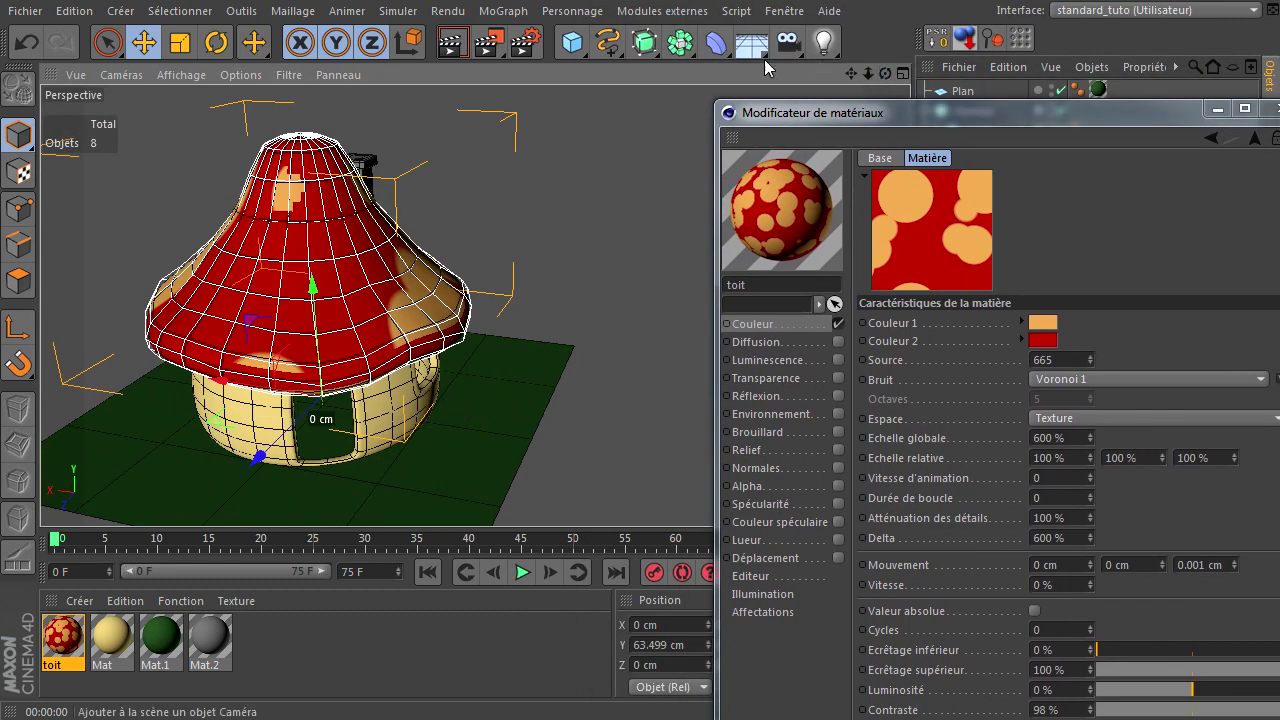
# - Step the noise Source seed up to 670 and render the new spot layout
pyautogui.click(451, 42)
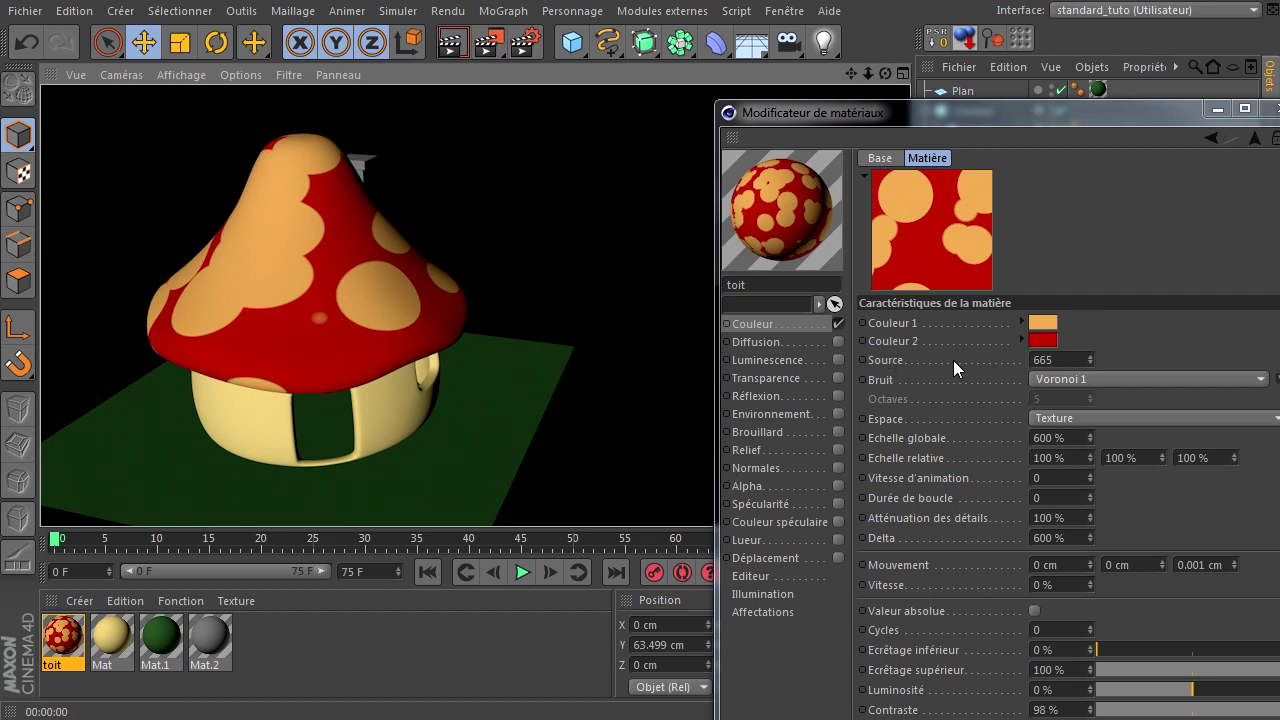
pyautogui.click(1062, 364)
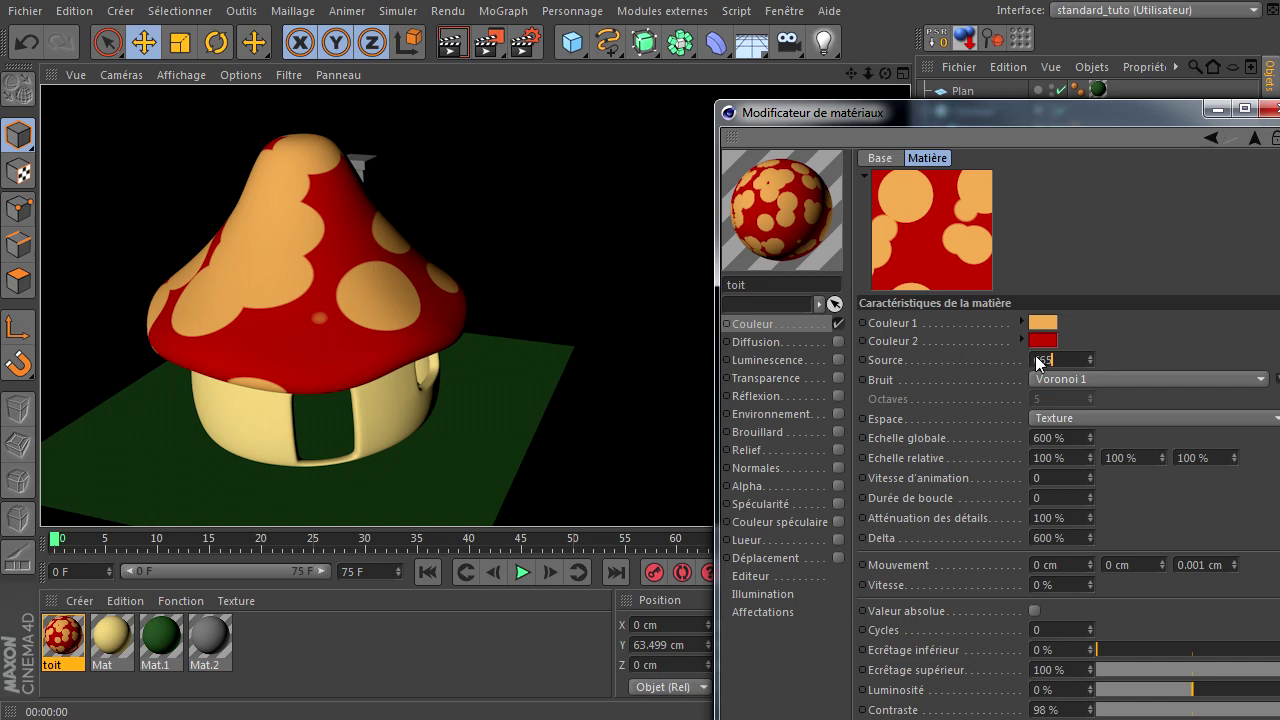
pyautogui.click(1088, 353)
pyautogui.click(1088, 353)
pyautogui.click(1088, 353)
pyautogui.click(1088, 353)
pyautogui.click(1088, 353)
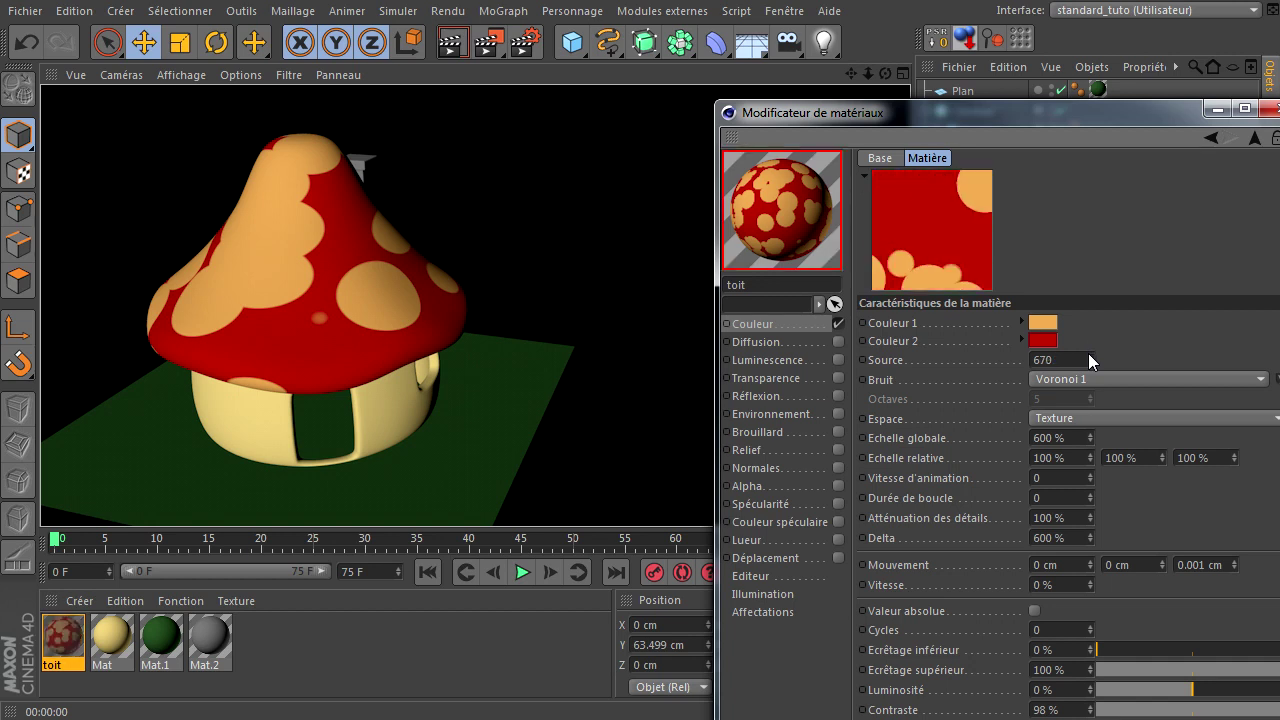
pyautogui.click(449, 43)
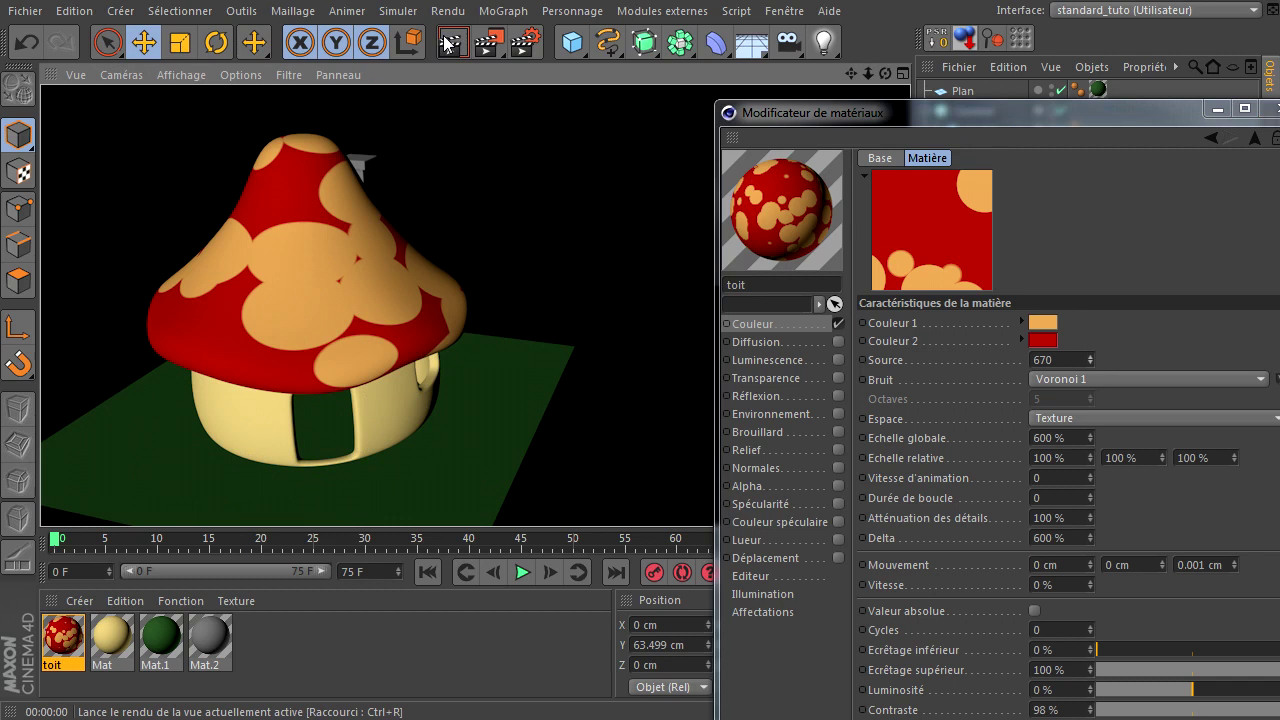
# - Set the spots' global scale to 700 % and render a preview
pyautogui.doubleClick(1063, 438)
pyautogui.write('7')
pyautogui.press('Return')
pyautogui.write('700')
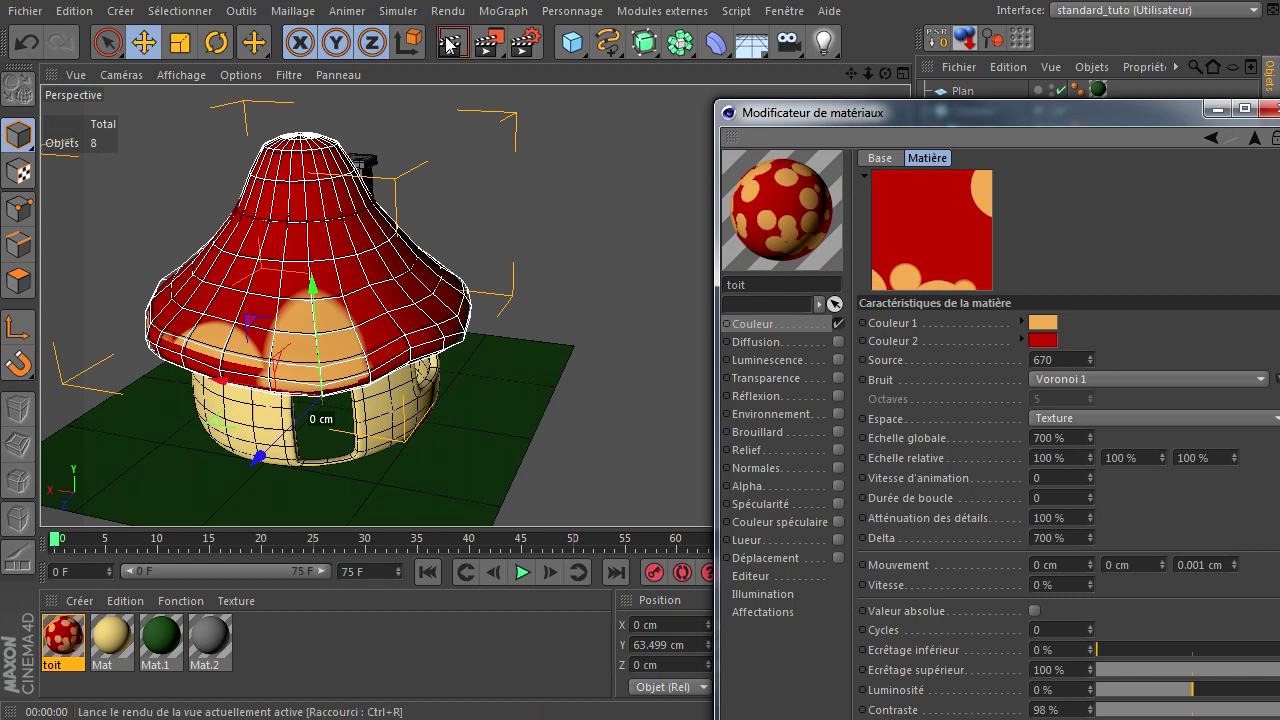
pyautogui.click(394, 223)
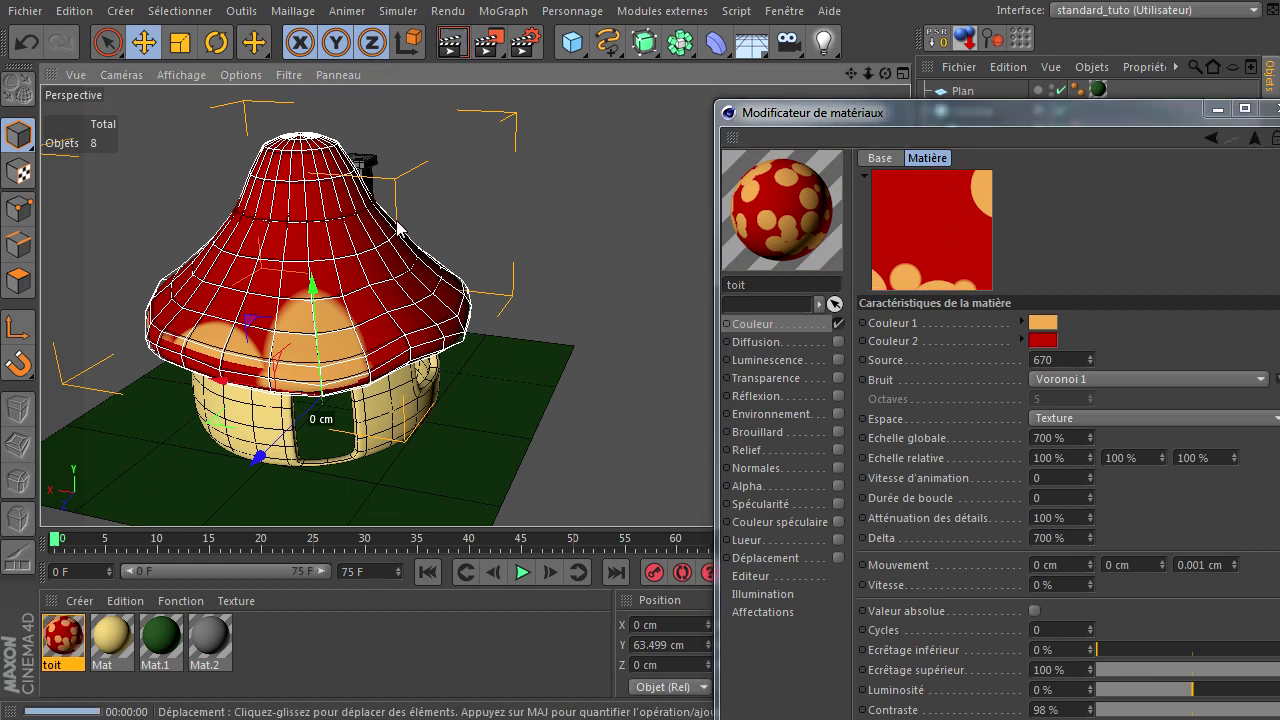
pyautogui.hotkey('ctrl', 'r')
# - Raise the noise seed to 674, then 675, rendering from orbited angles to compare
pyautogui.tripleClick(1090, 356)
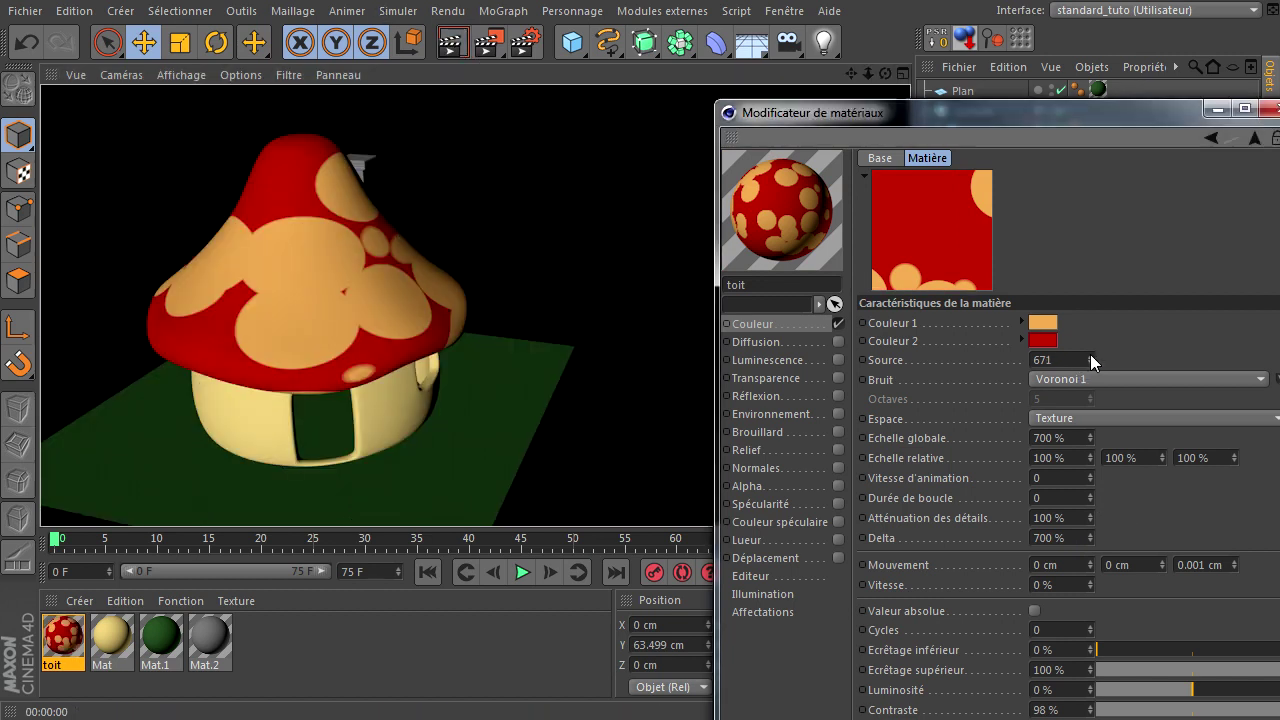
pyautogui.click(1090, 354)
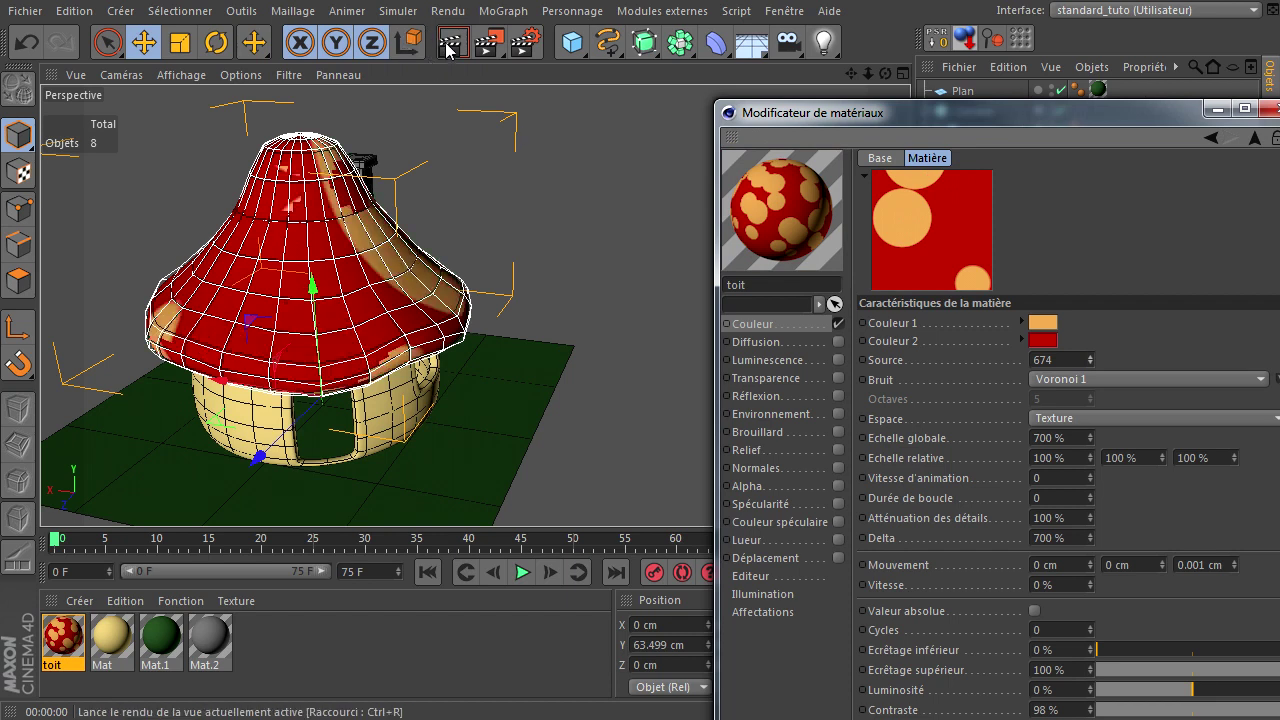
pyautogui.click(450, 45)
pyautogui.moveTo(884, 75); pyautogui.dragTo(917, 488)
pyautogui.click(450, 45)
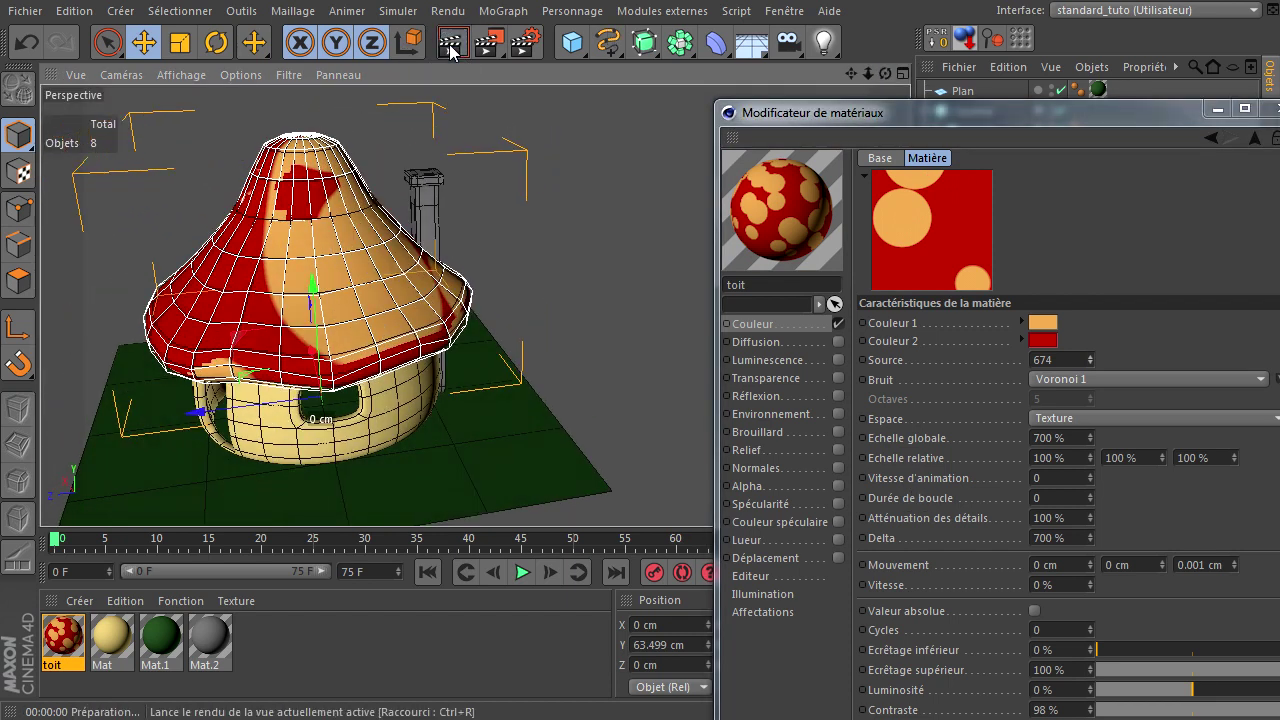
pyautogui.click(1089, 355)
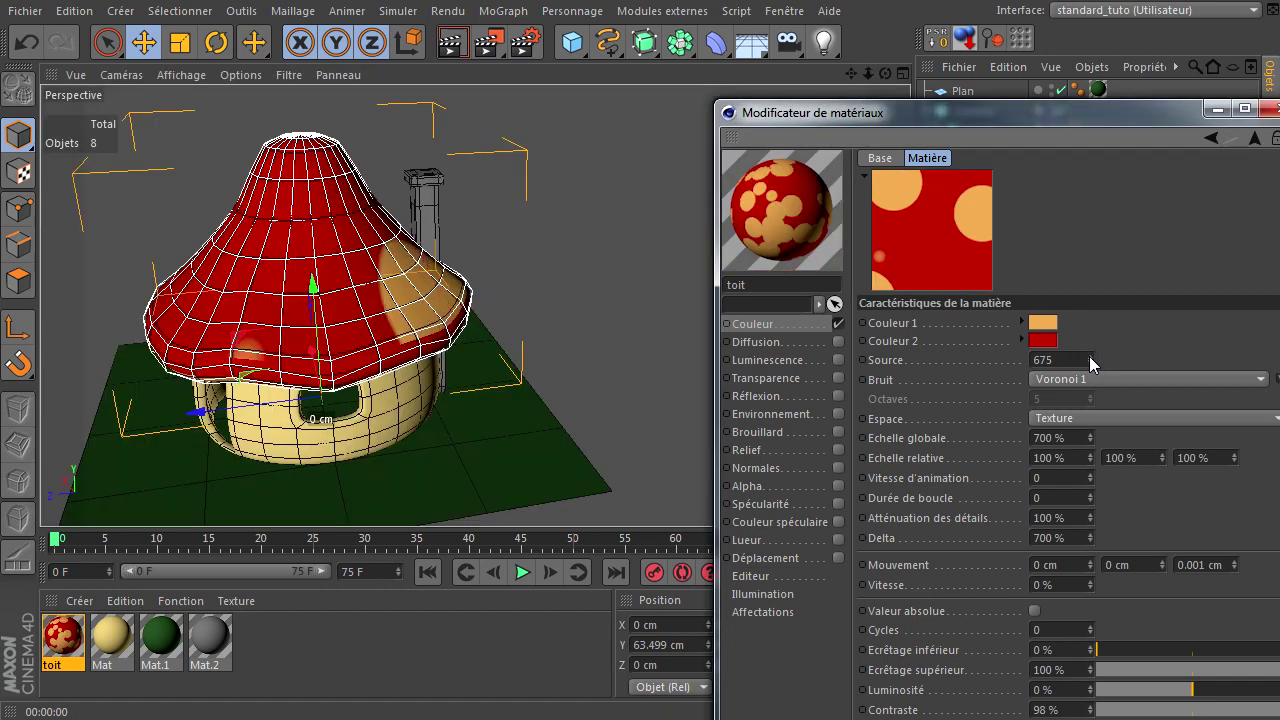
pyautogui.click(450, 42)
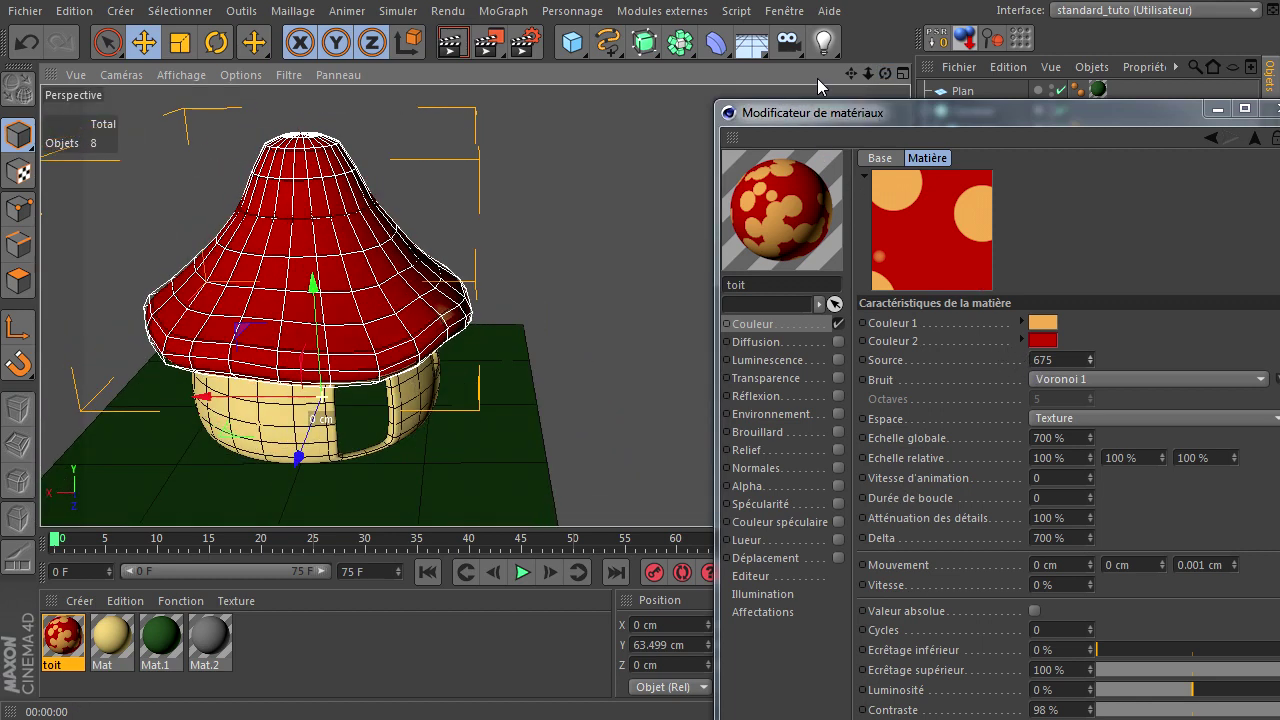
pyautogui.click(453, 45)
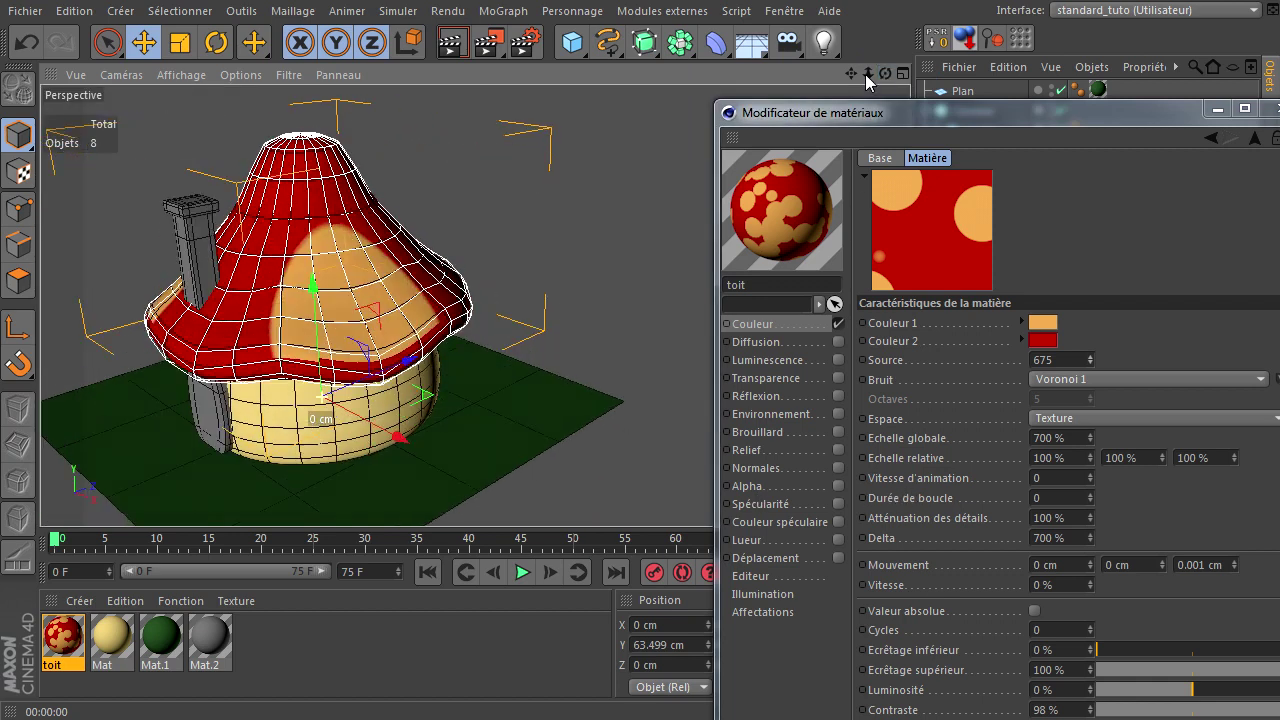
# - Render the house from a few orbited angles to check the roof
pyautogui.click(440, 43)
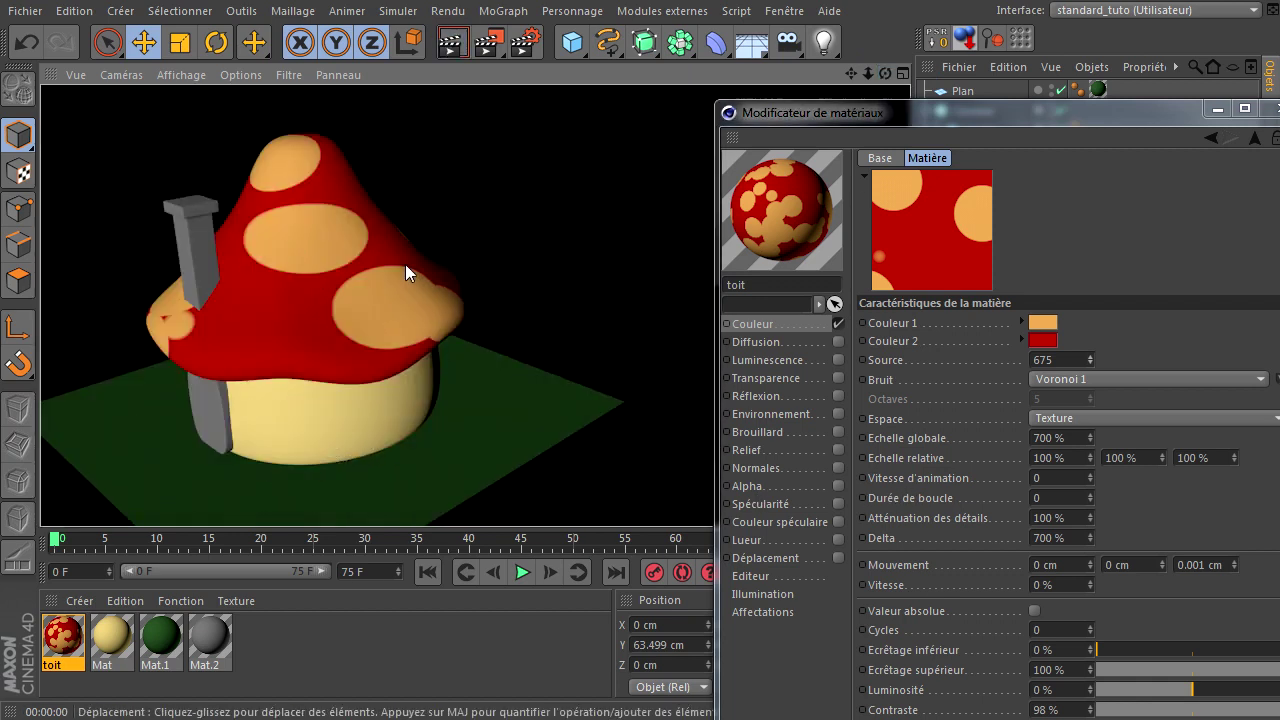
pyautogui.moveTo(886, 76); pyautogui.dragTo(910, 490)
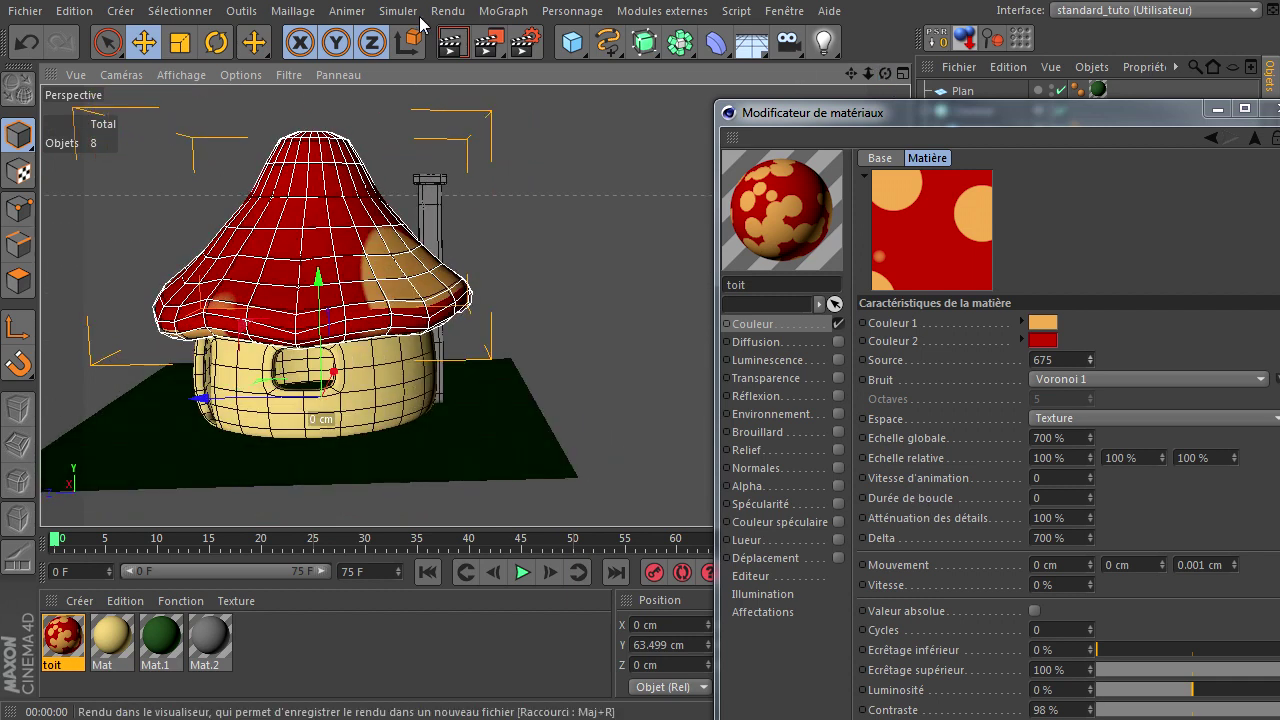
pyautogui.click(462, 46)
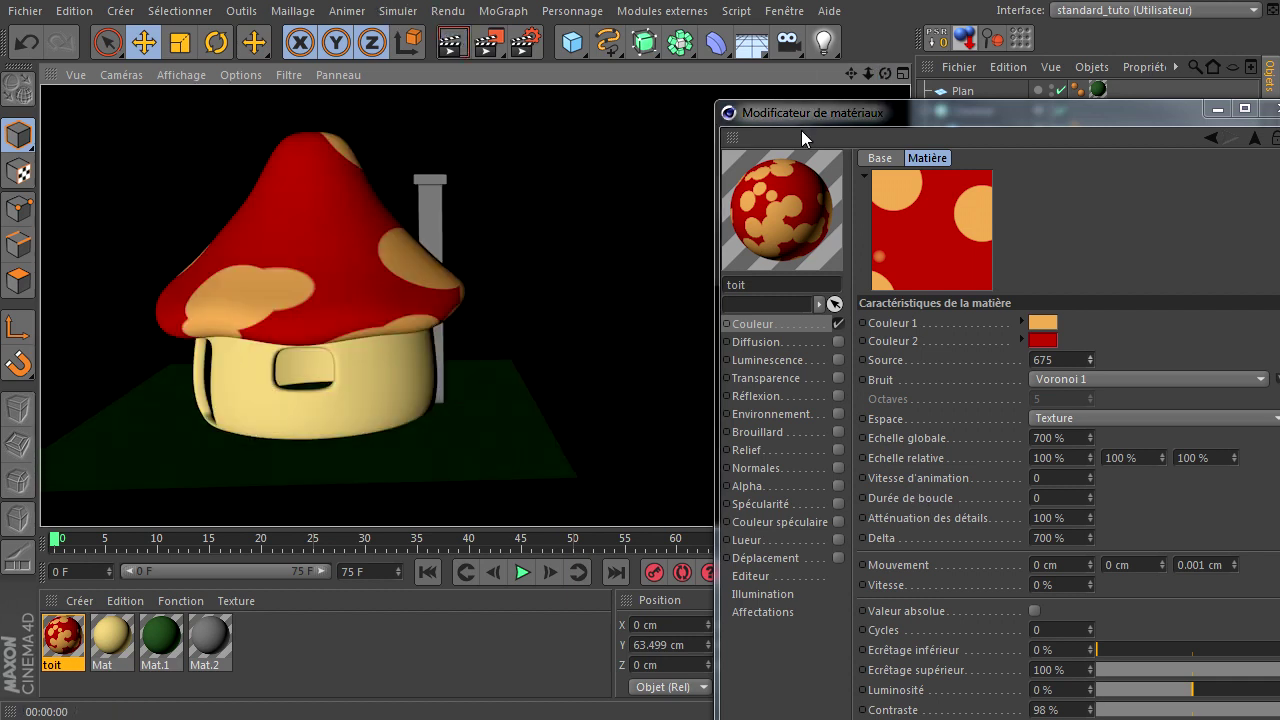
pyautogui.moveTo(887, 77); pyautogui.dragTo(909, 490)
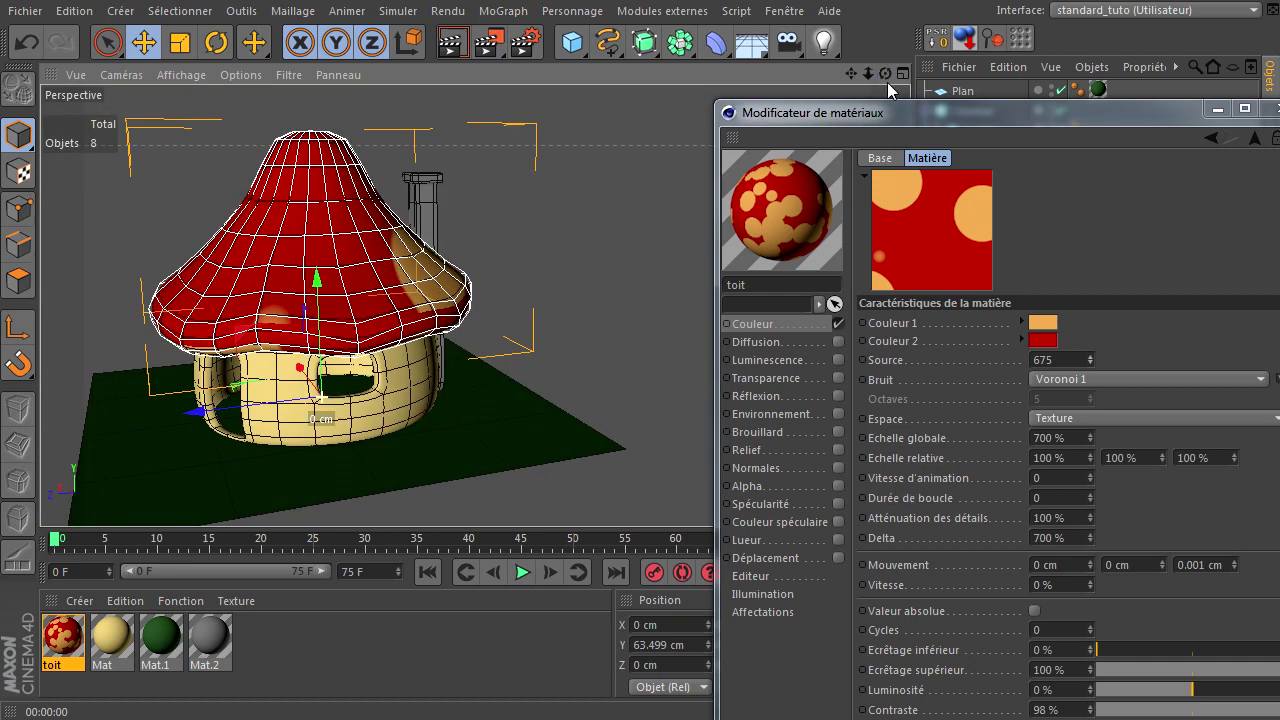
# - Lighten the spot colour to a brighter orange (247, 176, 83), rendering to verify
pyautogui.click(1040, 324)
pyautogui.moveTo(1004, 267); pyautogui.dragTo(1001, 247)
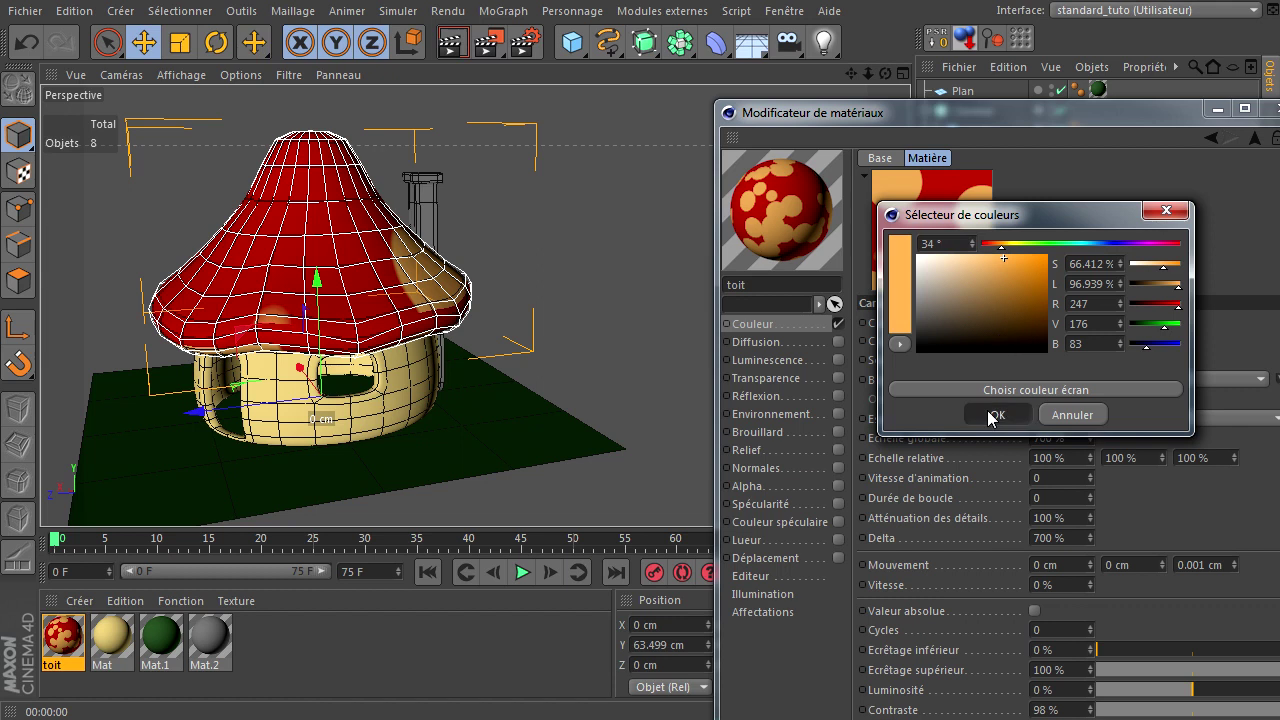
pyautogui.click(986, 414)
pyautogui.click(456, 50)
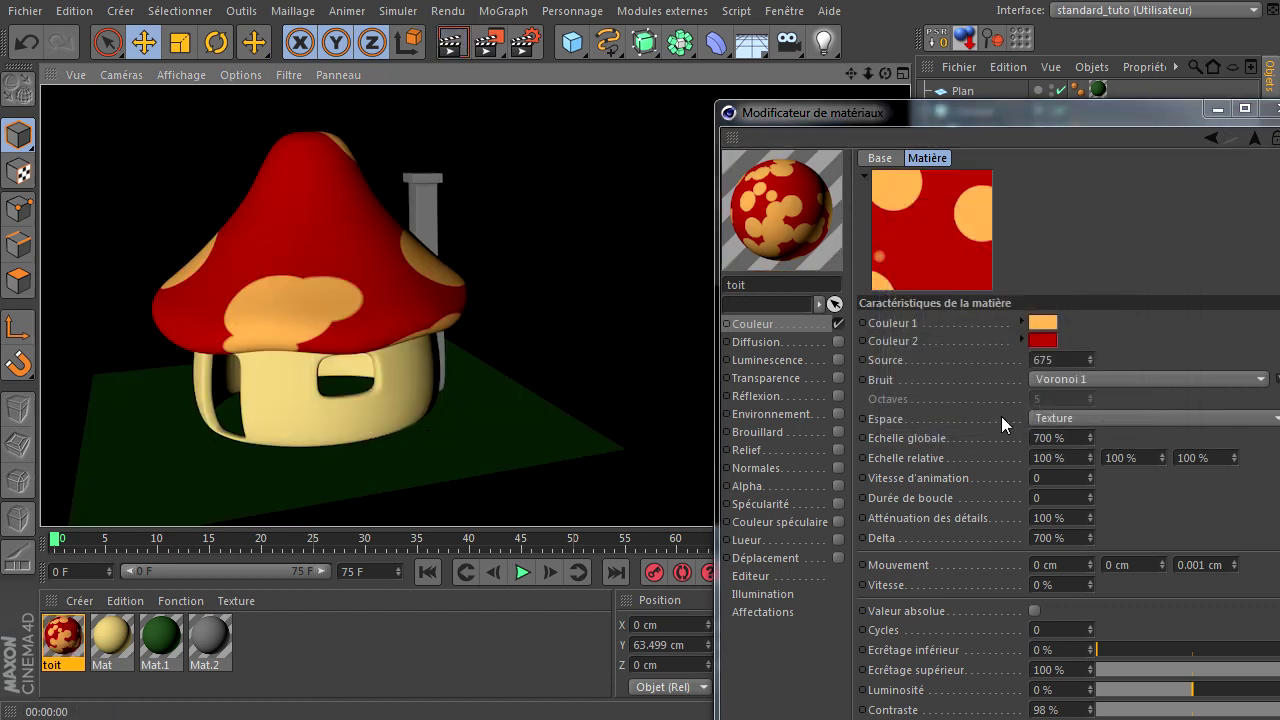
pyautogui.click(1056, 322)
pyautogui.click(1023, 259)
pyautogui.click(1009, 416)
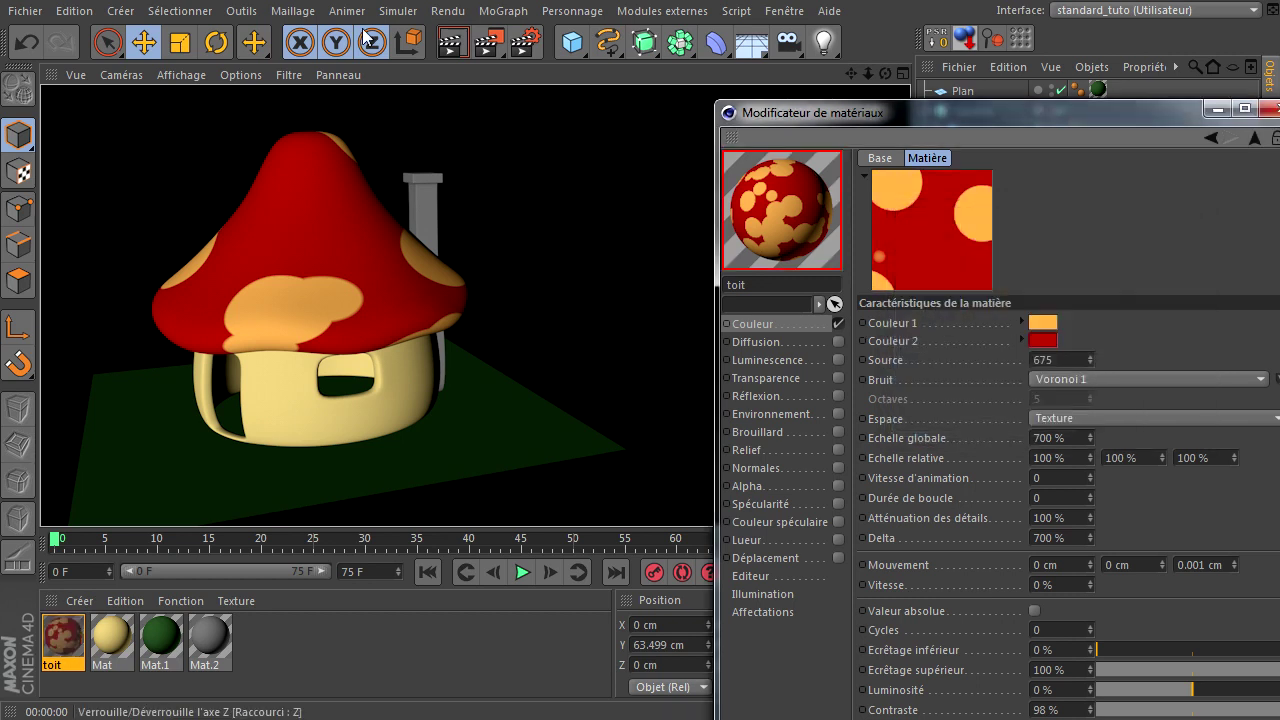
pyautogui.click(457, 35)
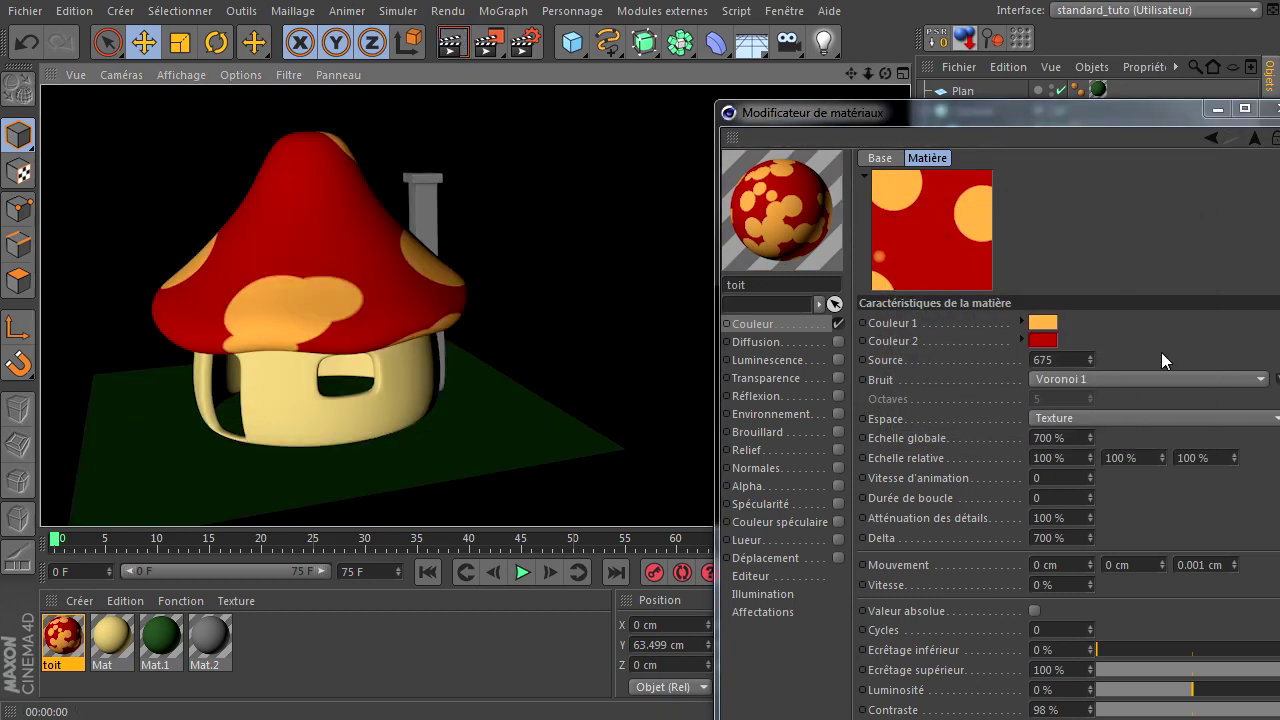
# - Change Mat's colour to warm peach (241, 200, 133), render, and close the editor
pyautogui.click(117, 638)
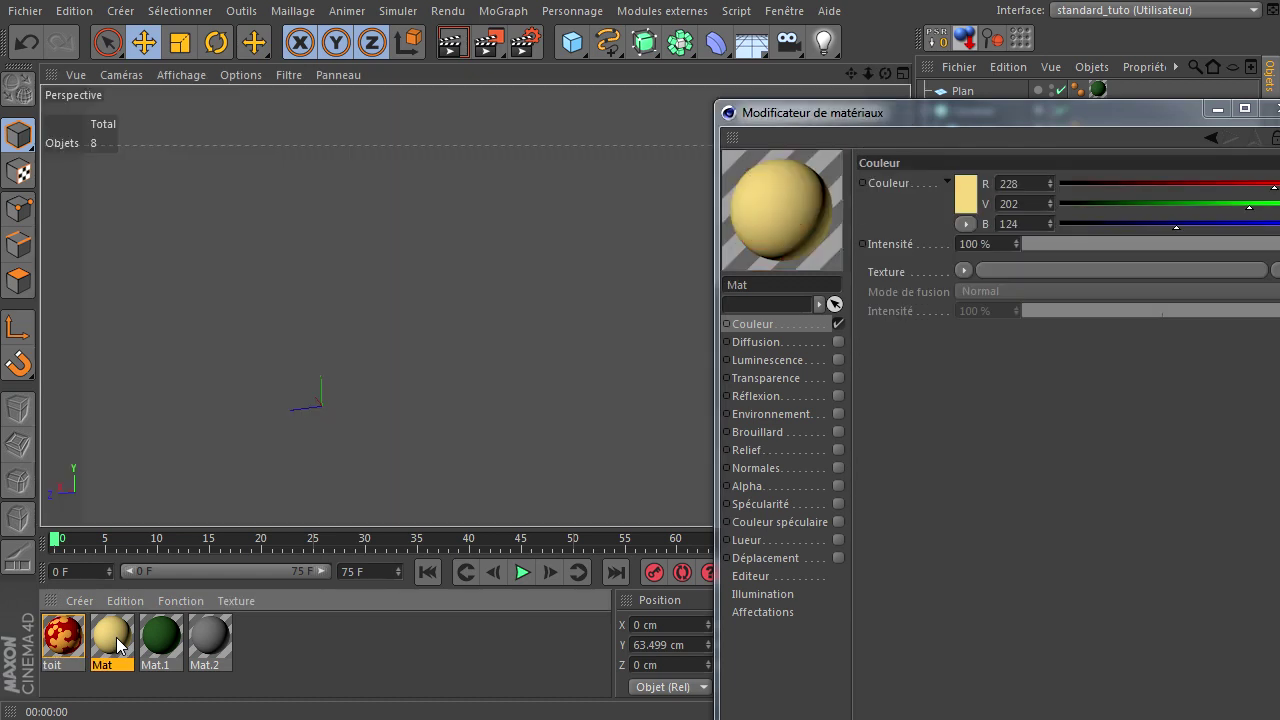
pyautogui.click(963, 193)
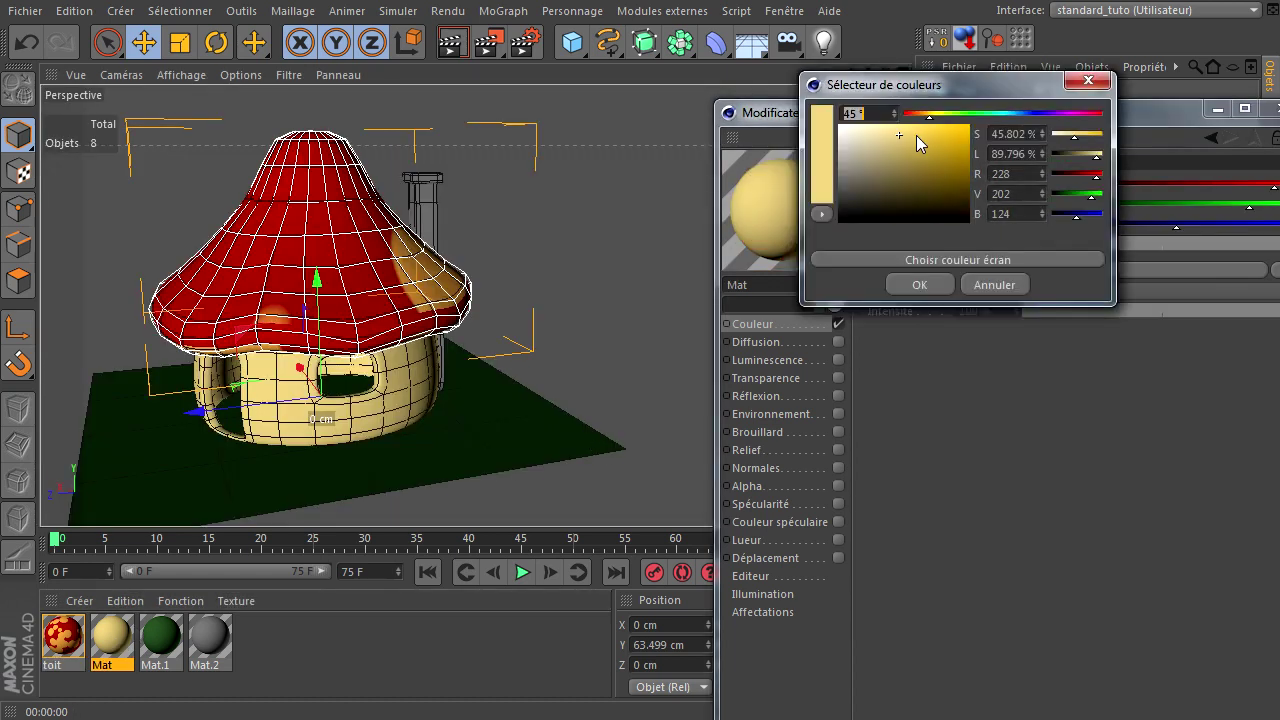
pyautogui.click(922, 114)
pyautogui.click(899, 129)
pyautogui.moveTo(922, 114); pyautogui.dragTo(928, 118)
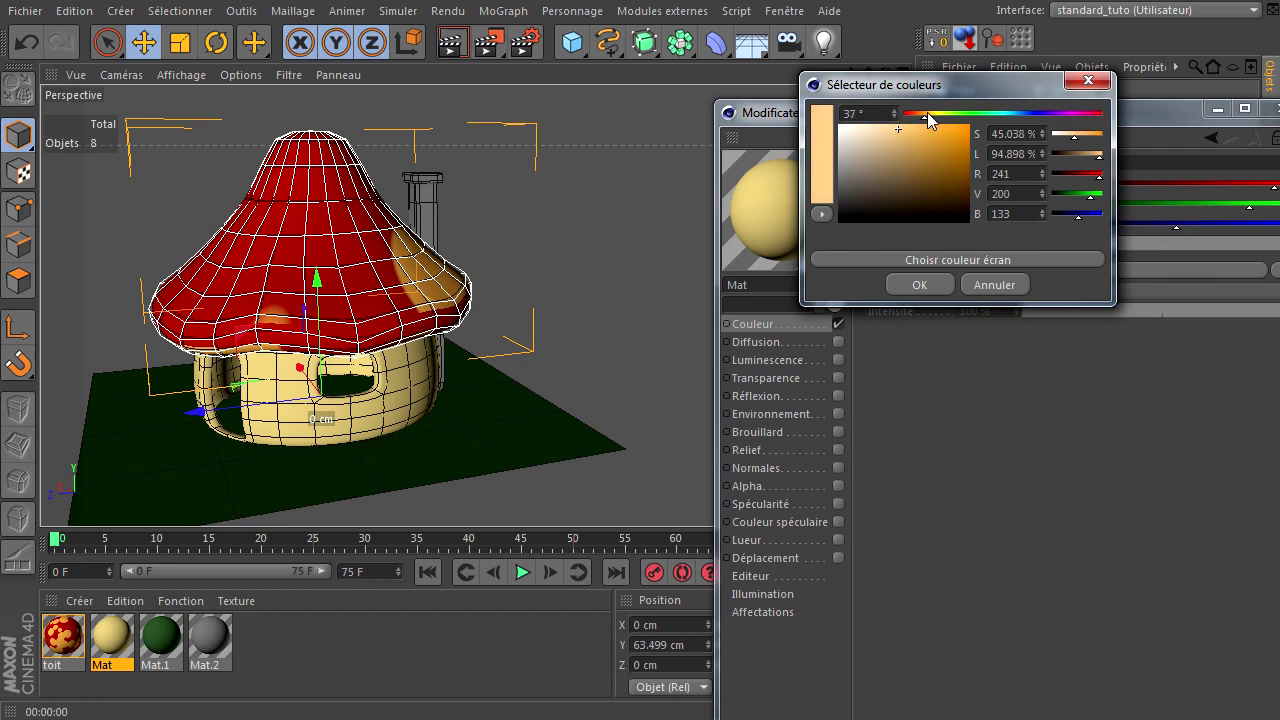
pyautogui.click(919, 284)
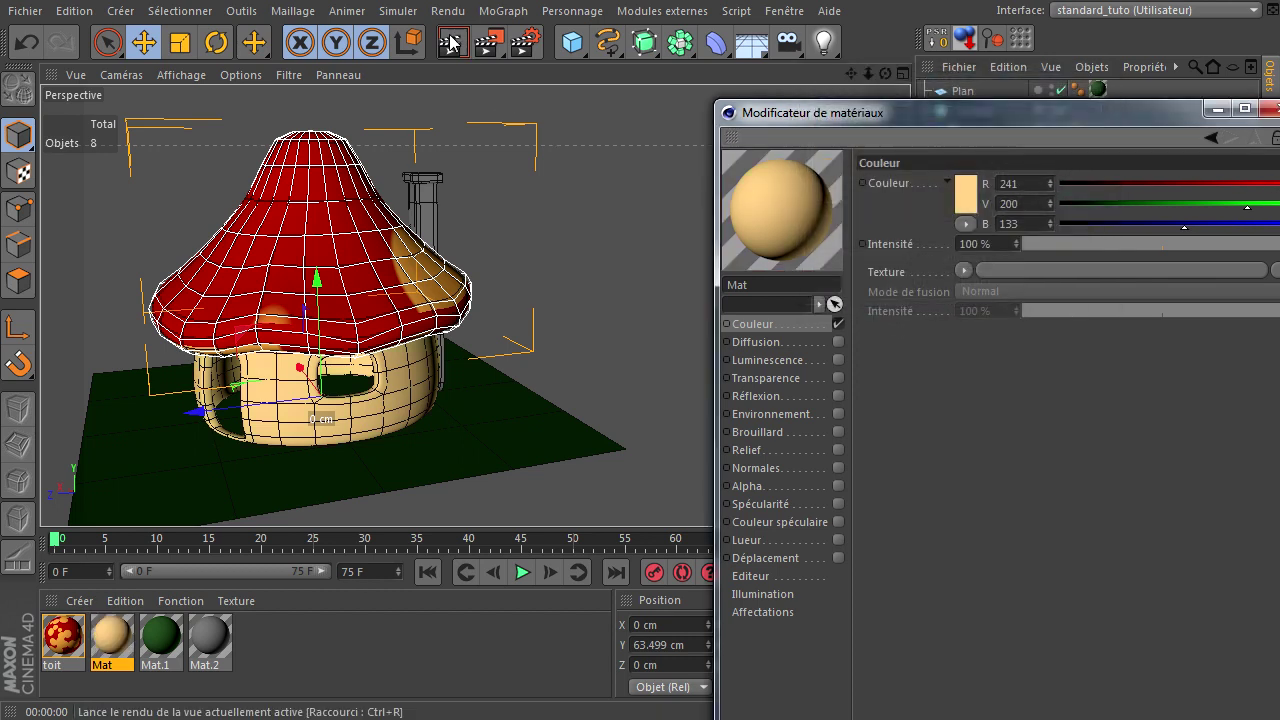
pyautogui.click(458, 48)
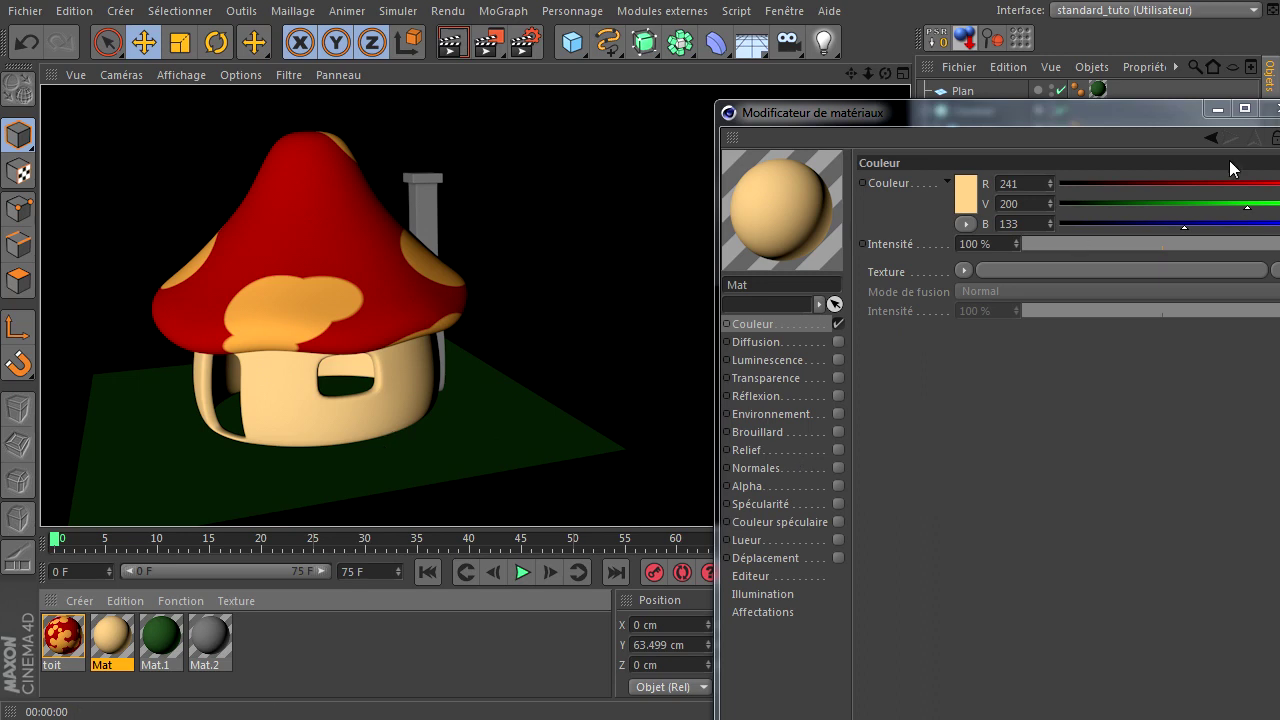
pyautogui.click(1272, 110)
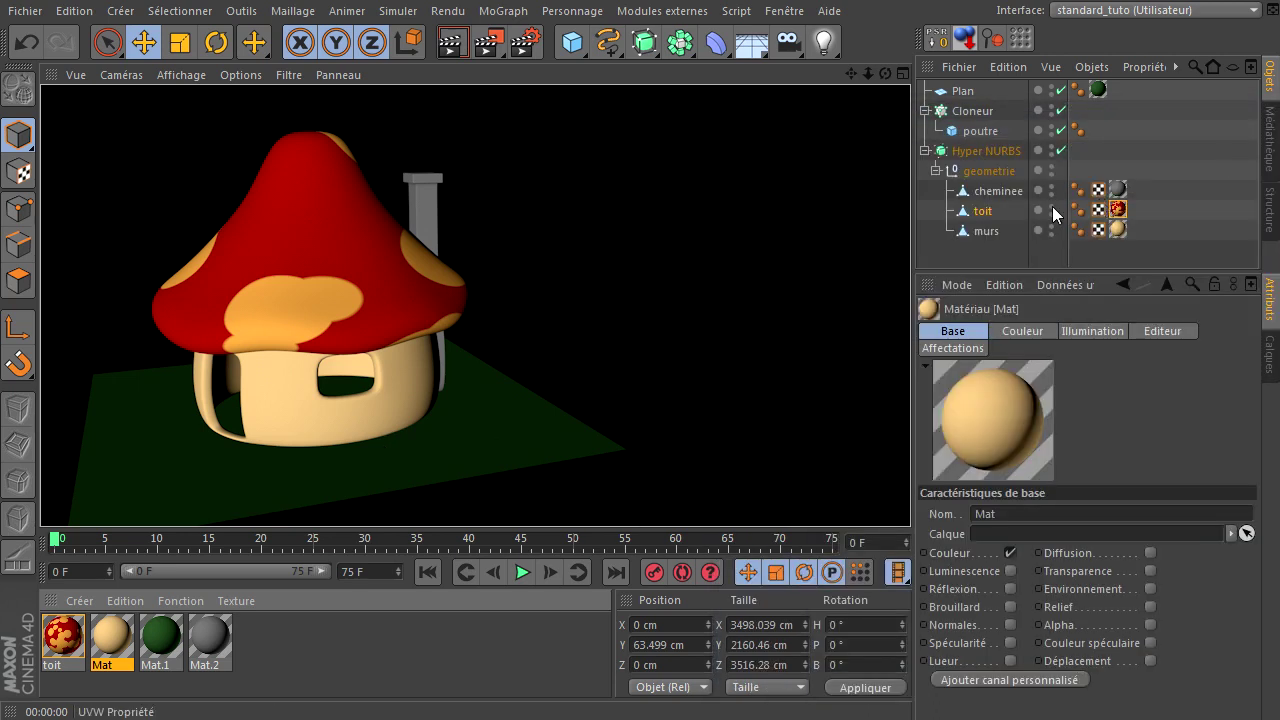
# - Deselect all objects and pan, orbit and zoom to frame the house front with its window
pyautogui.click(958, 258)
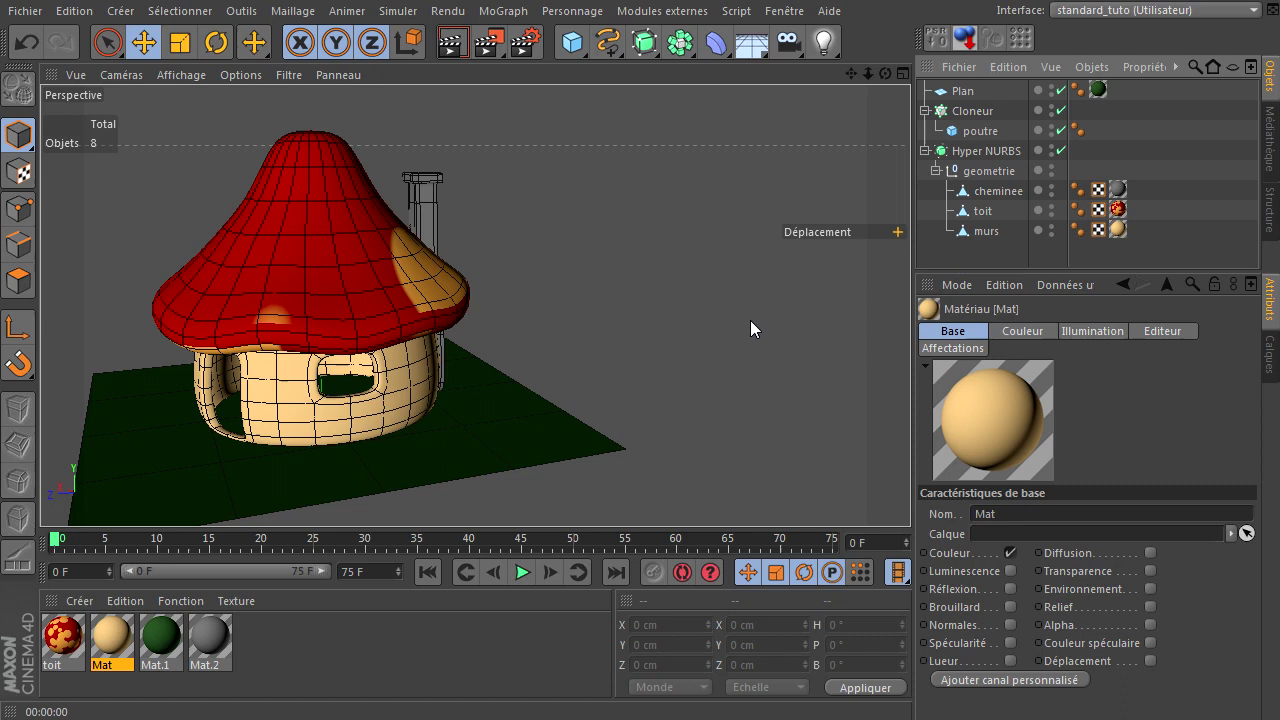
pyautogui.moveTo(849, 73)
pyautogui.mouseDown()
pyautogui.moveTo(911, 495)
pyautogui.moveTo(930, 494)
pyautogui.mouseUp()
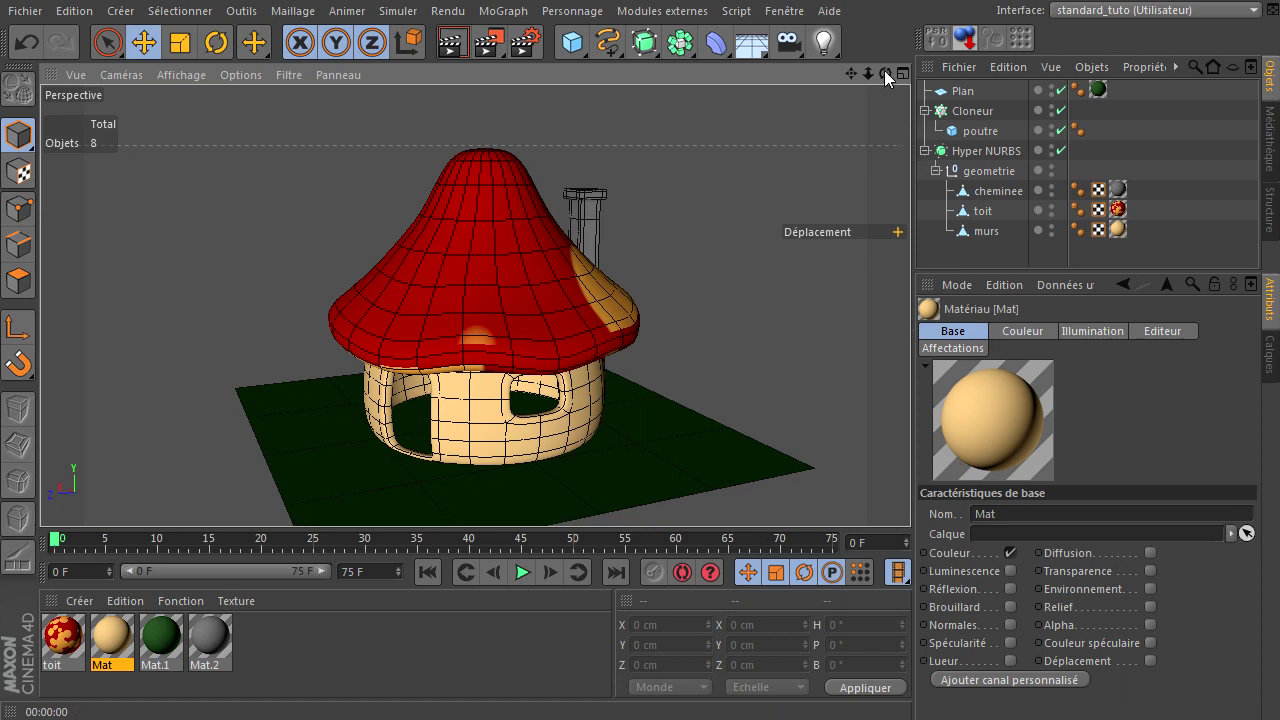
pyautogui.moveTo(884, 73); pyautogui.dragTo(910, 490)
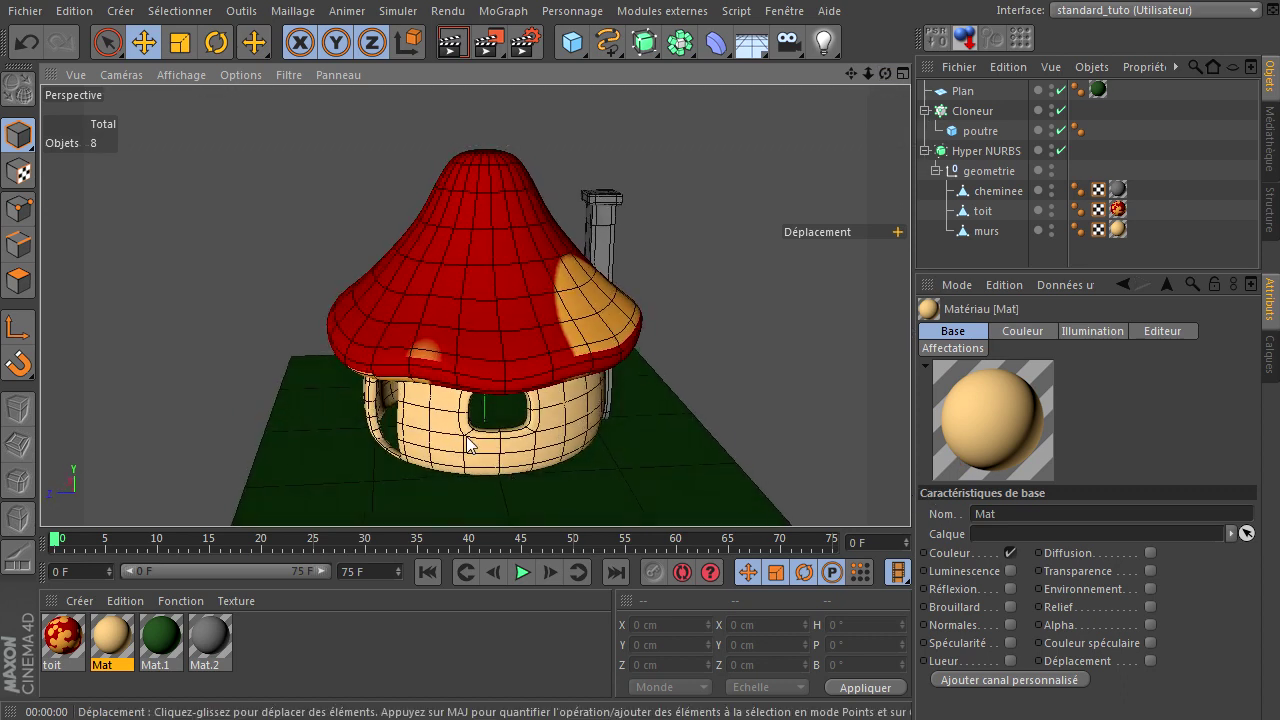
pyautogui.scroll(3, 454, 503)
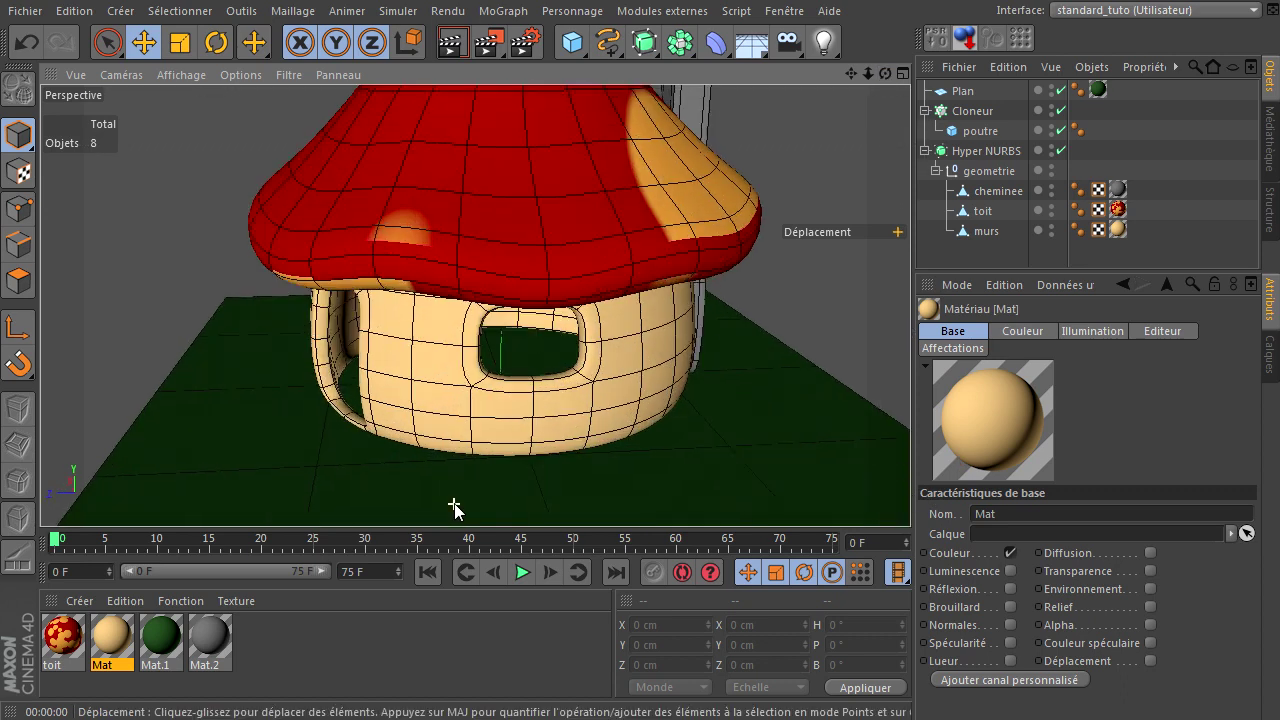
pyautogui.moveTo(884, 73); pyautogui.dragTo(910, 491)
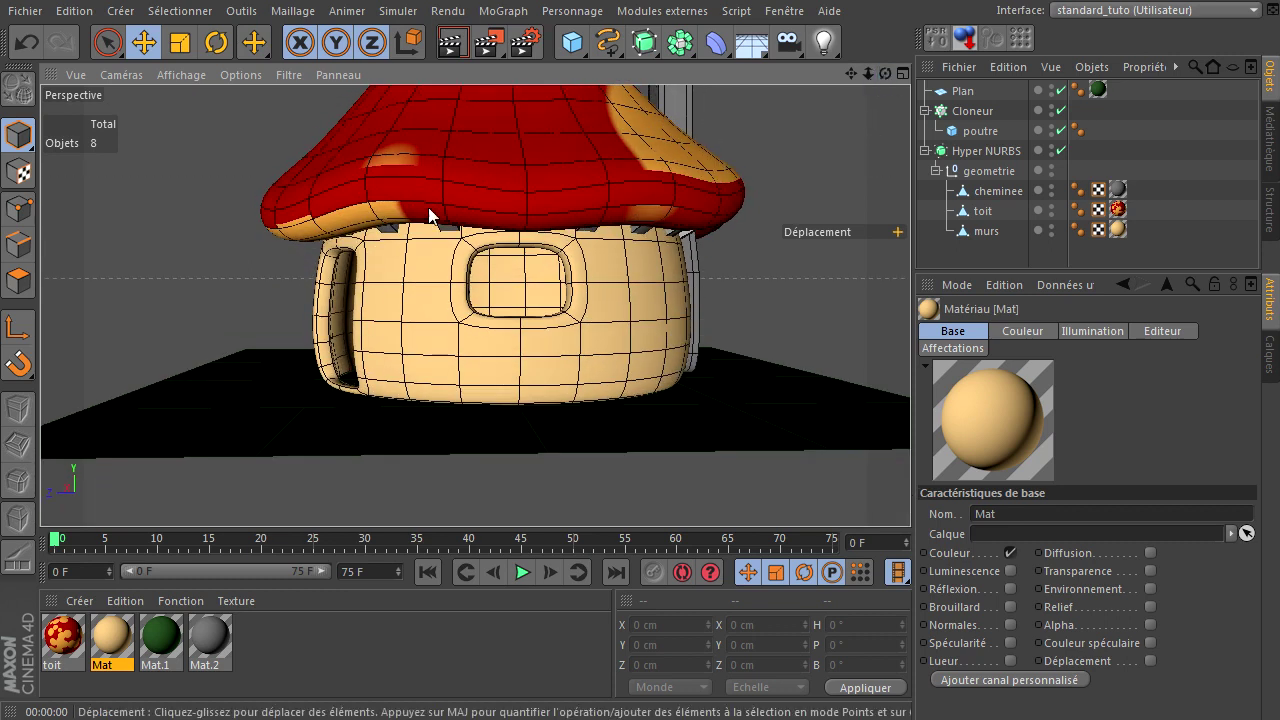
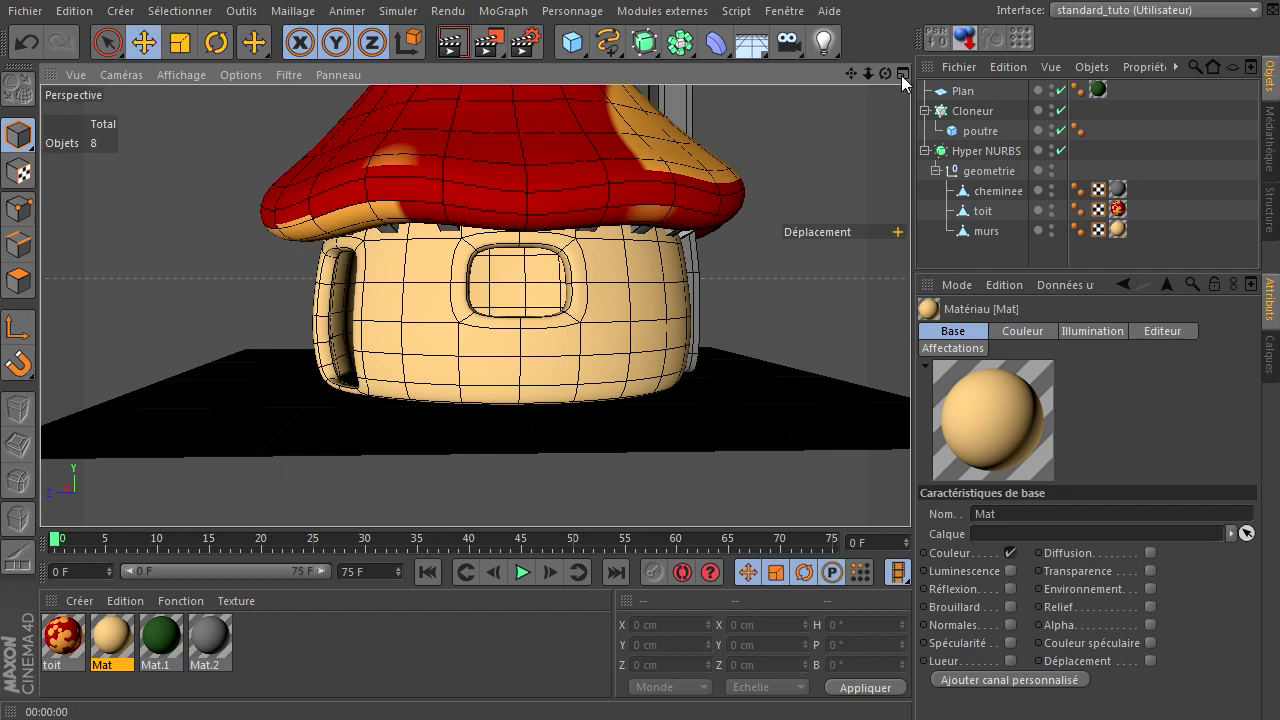
# - Orbit around the house to inspect it from above, lower down and the window side
pyautogui.moveTo(885, 74); pyautogui.dragTo(909, 492)
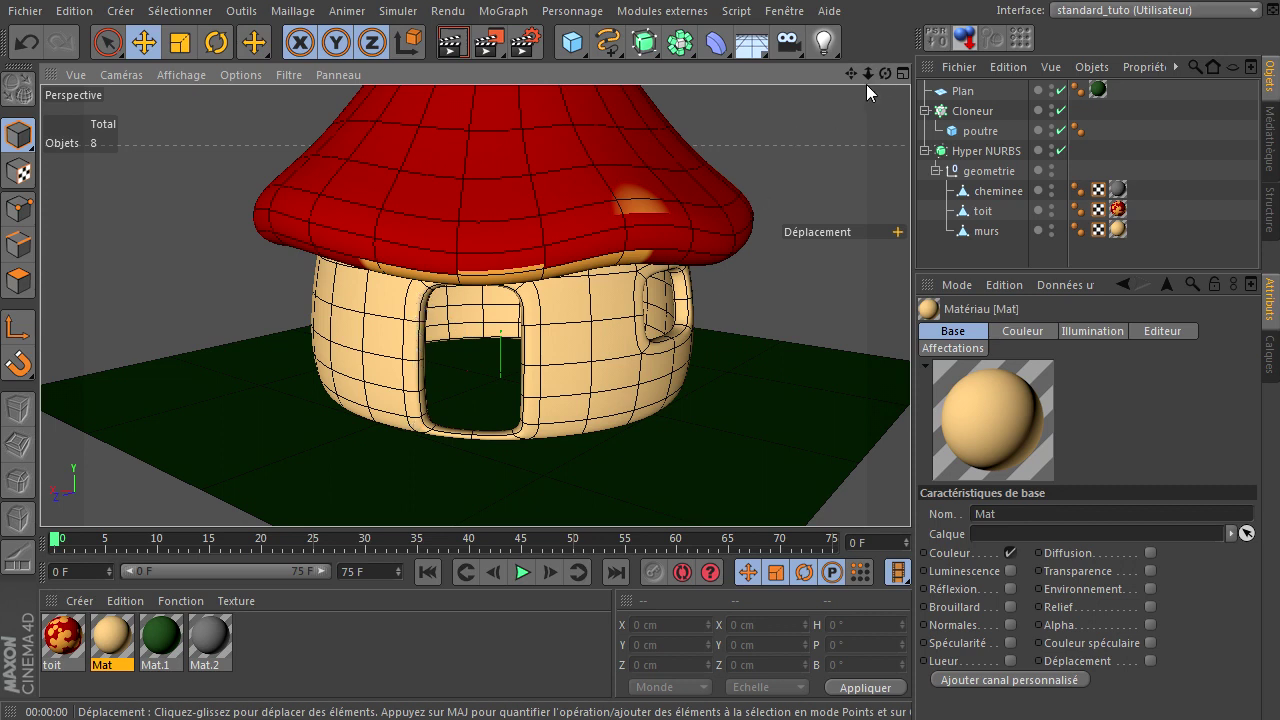
pyautogui.moveTo(885, 73); pyautogui.dragTo(481, 558)
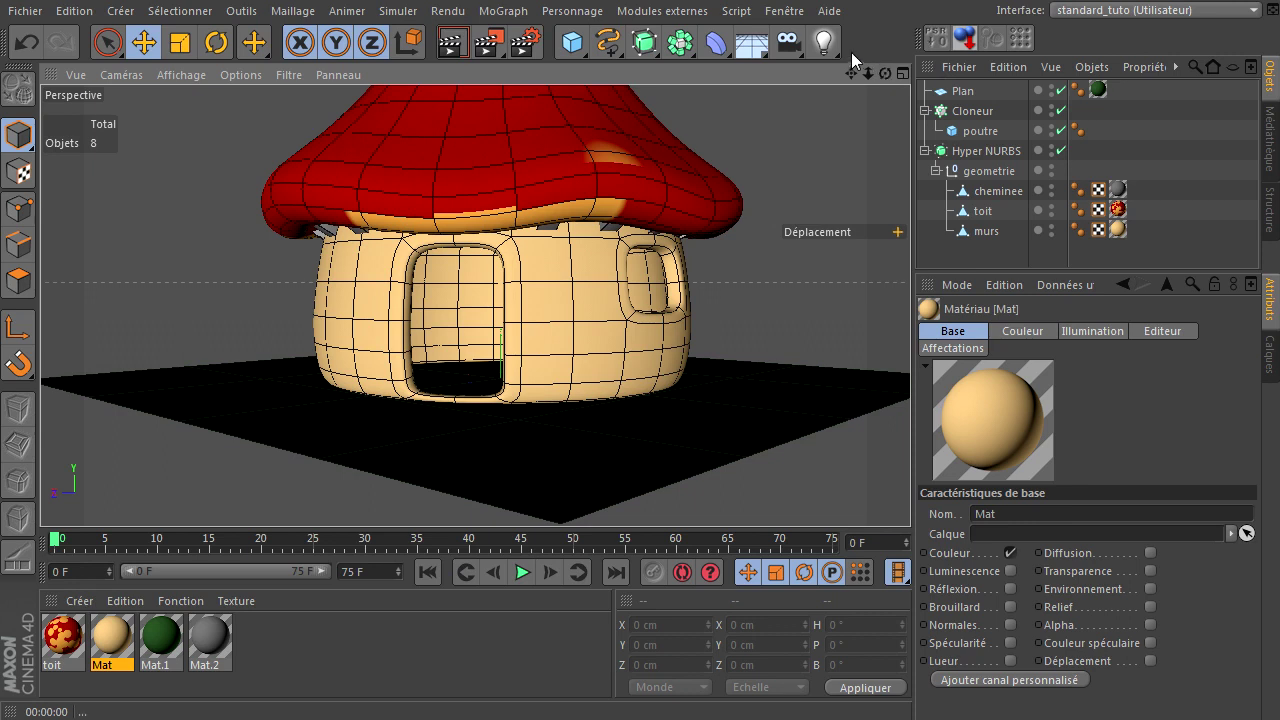
pyautogui.moveTo(884, 75); pyautogui.dragTo(910, 496)
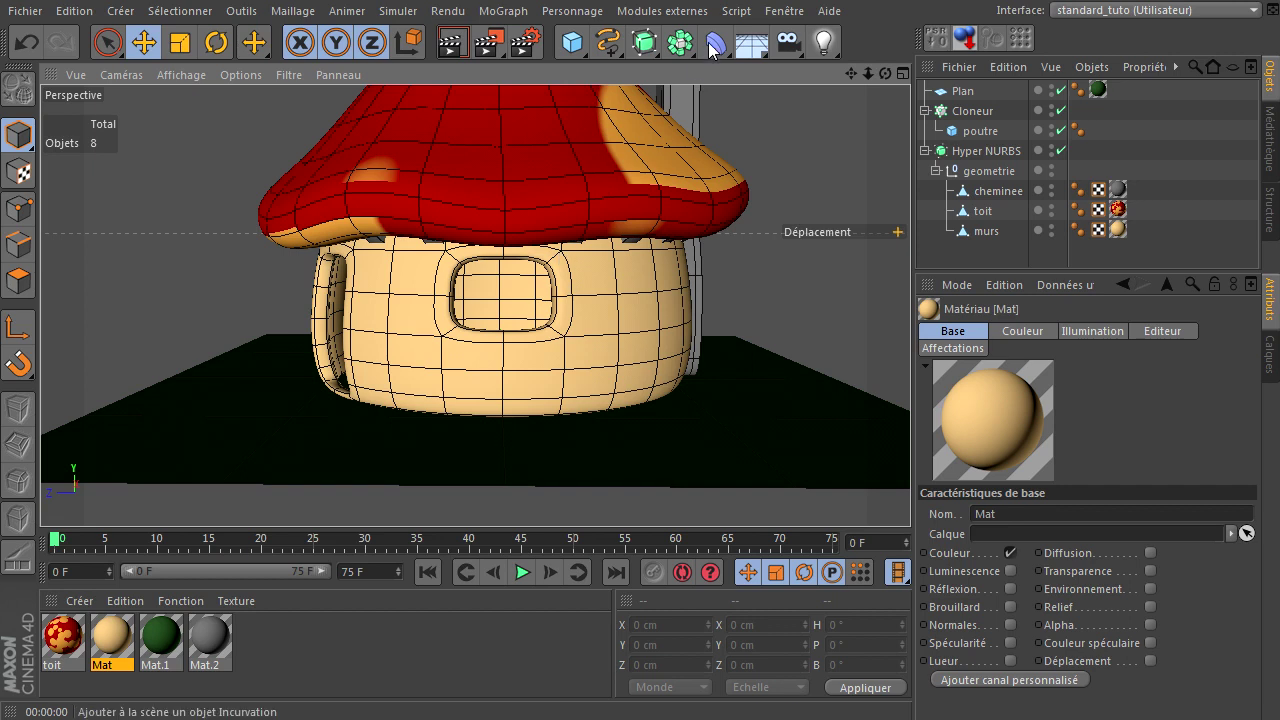
pyautogui.click(713, 50)
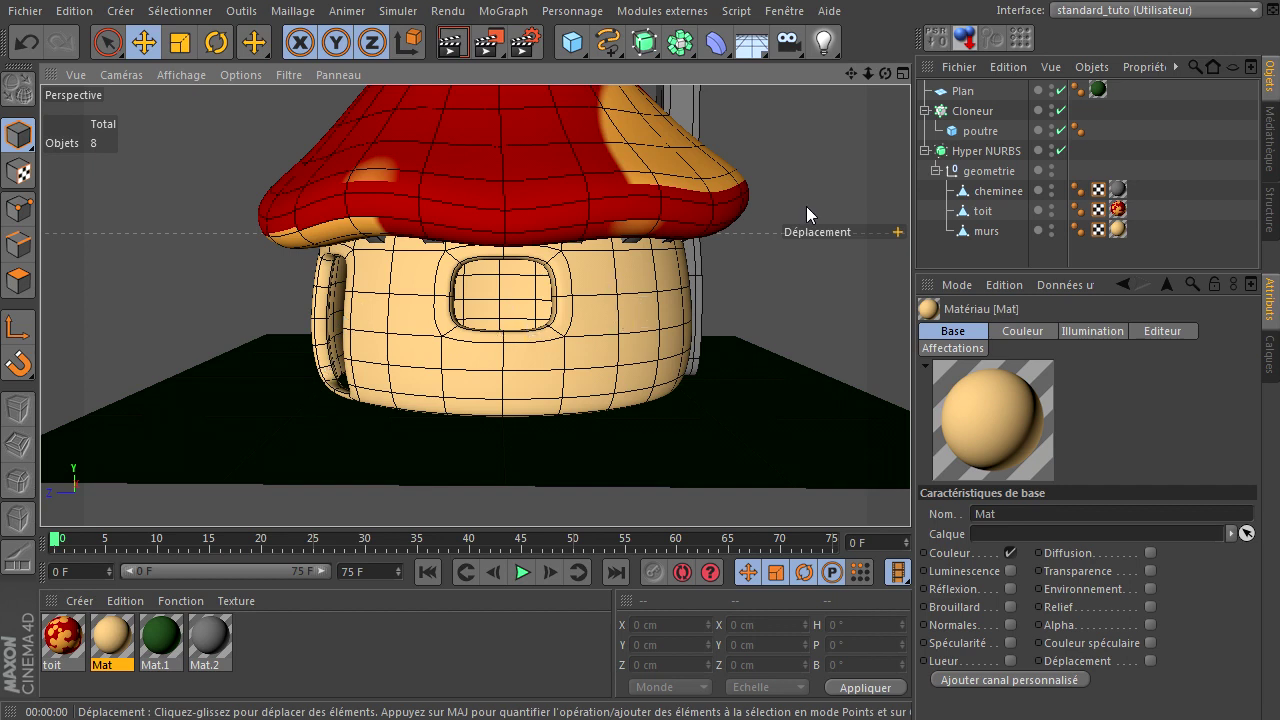
pyautogui.moveTo(885, 73); pyautogui.dragTo(393, 200)
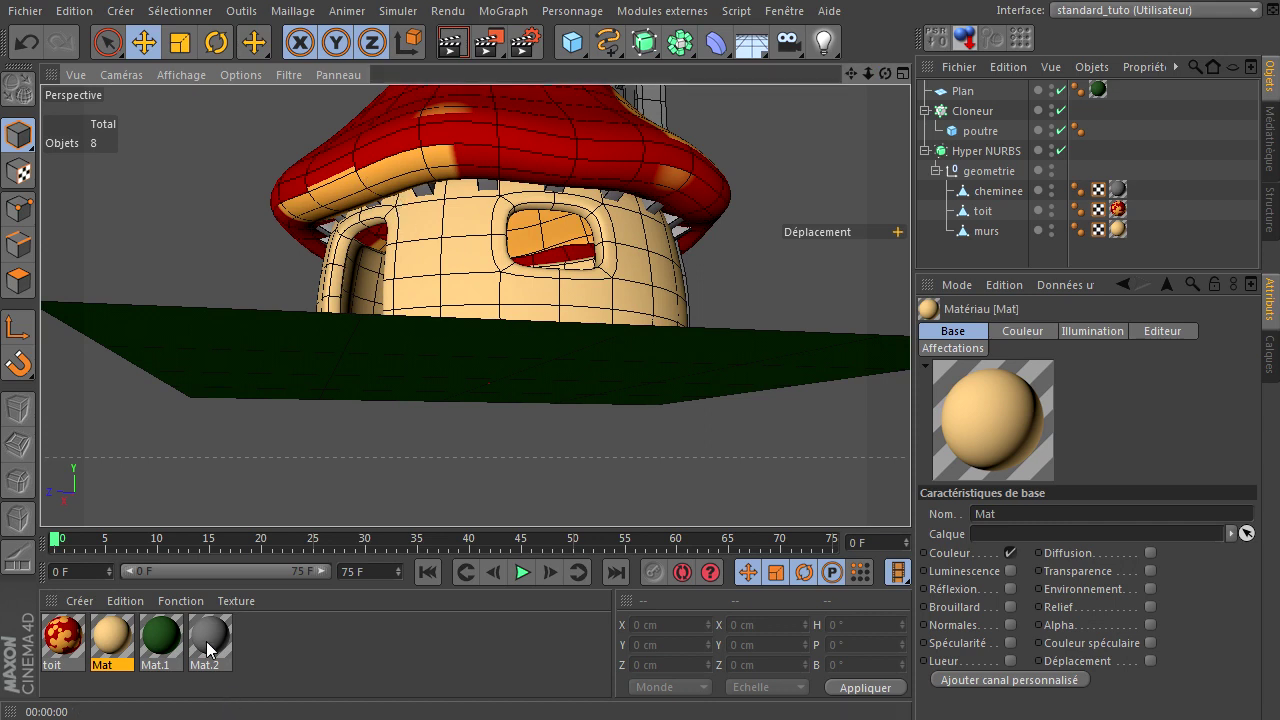
# - Create a new material, Mat.3, and set its Couleur to dark brown
pyautogui.doubleClick(313, 657)
pyautogui.doubleClick(262, 645)
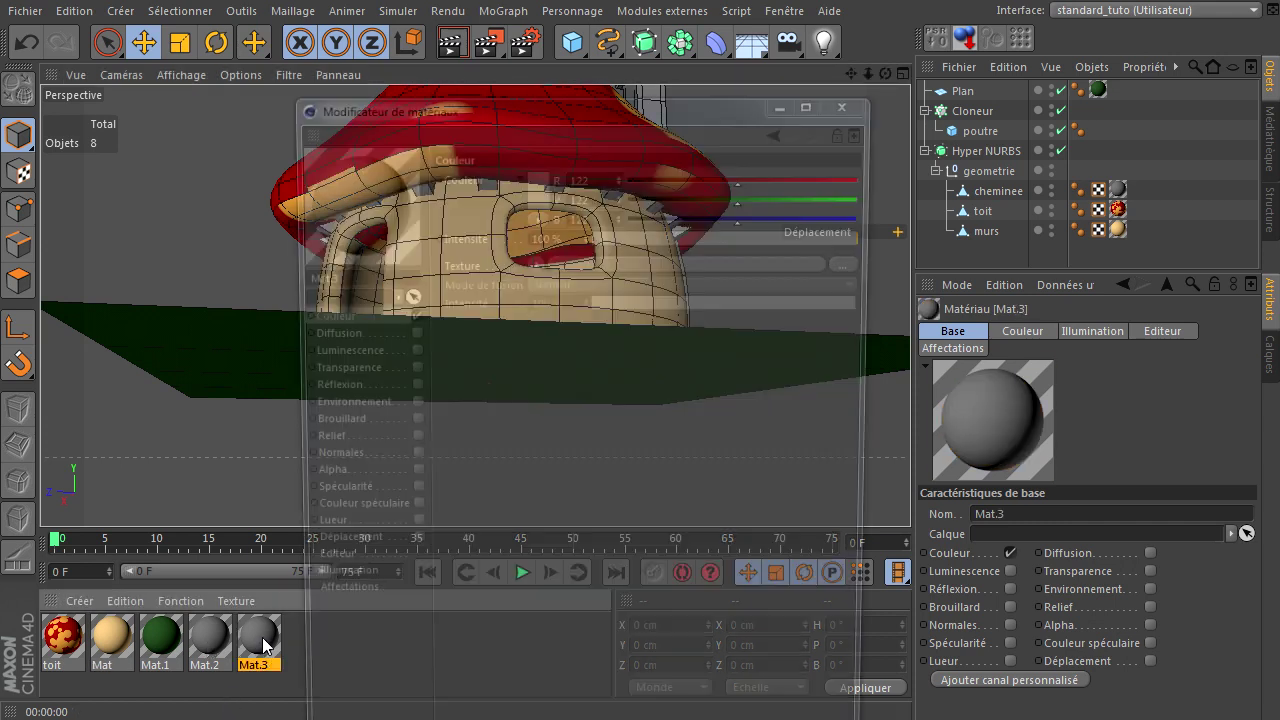
pyautogui.click(539, 184)
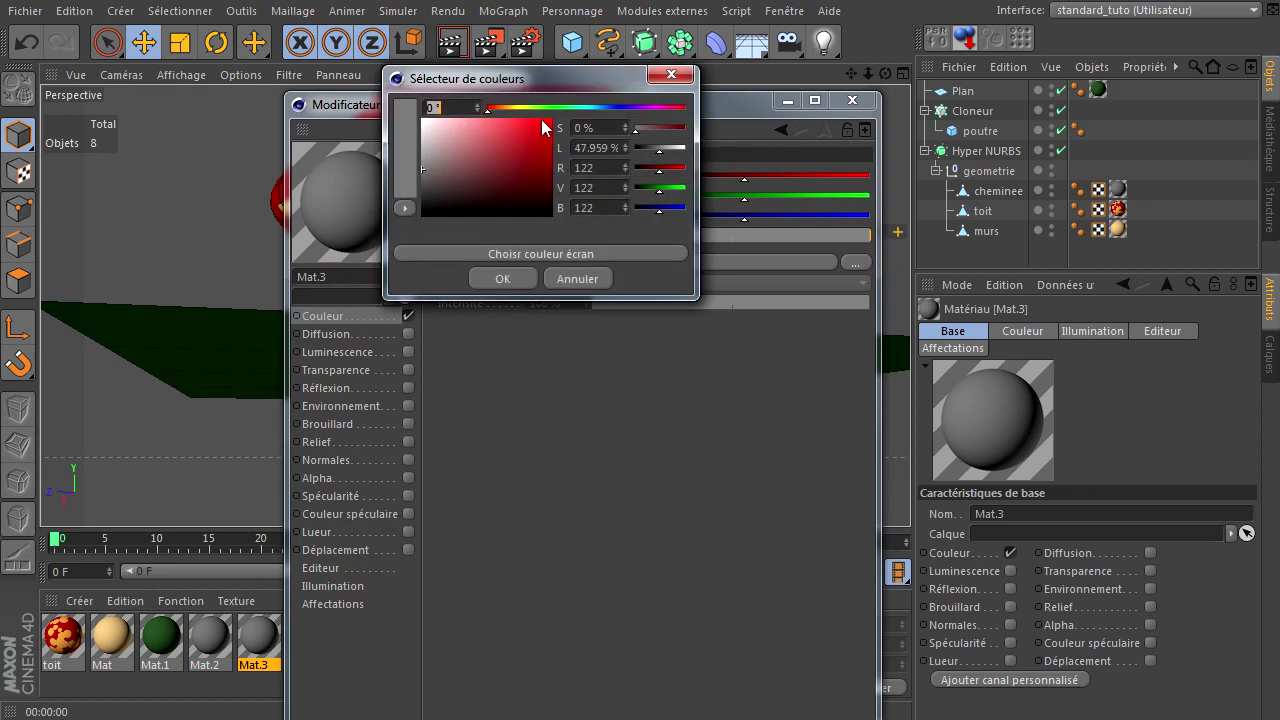
pyautogui.click(503, 108)
pyautogui.click(514, 187)
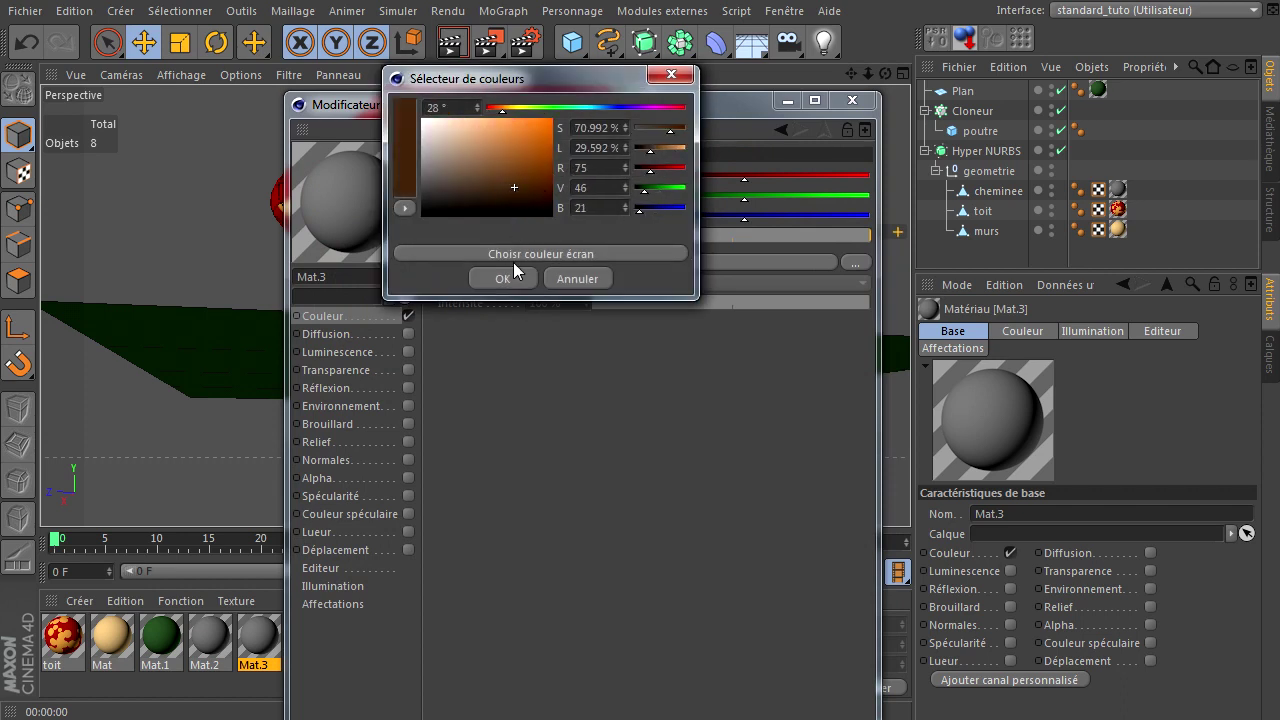
pyautogui.click(491, 189)
pyautogui.click(528, 271)
pyautogui.click(848, 101)
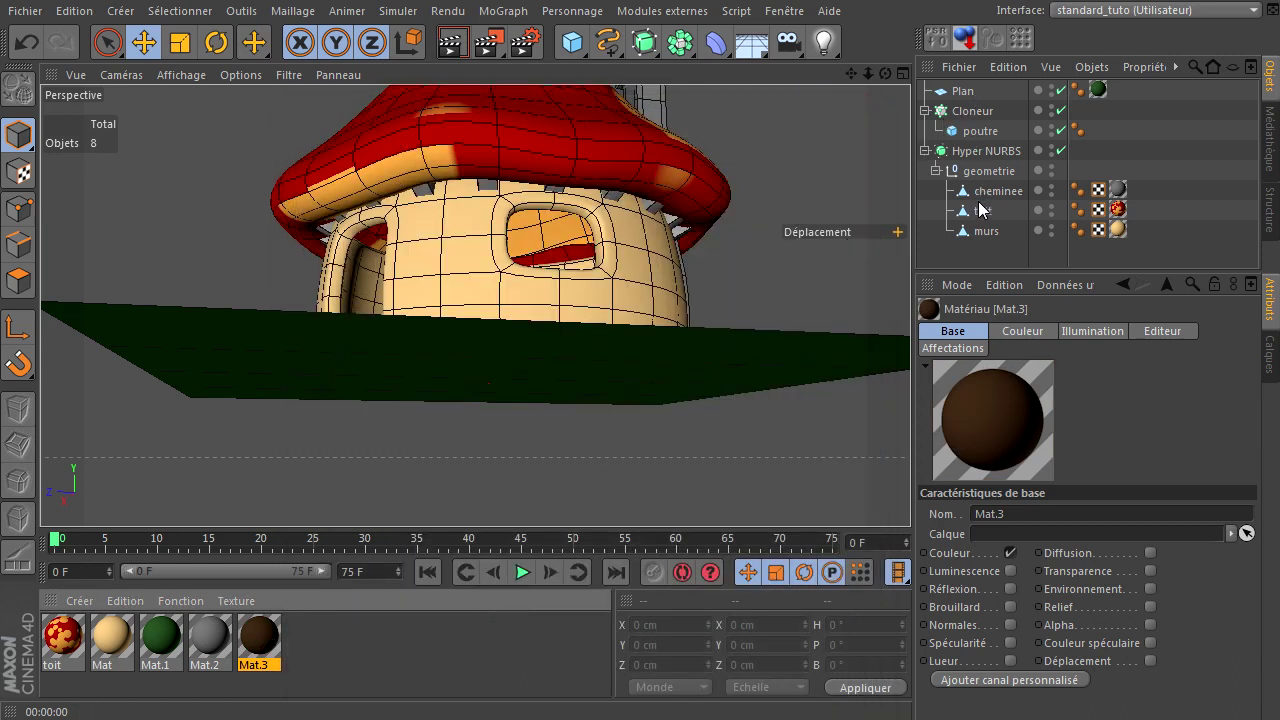
# - Apply the dark brown Mat.3 to the poutre beams and render the view
pyautogui.moveTo(983, 131); pyautogui.dragTo(985, 135)
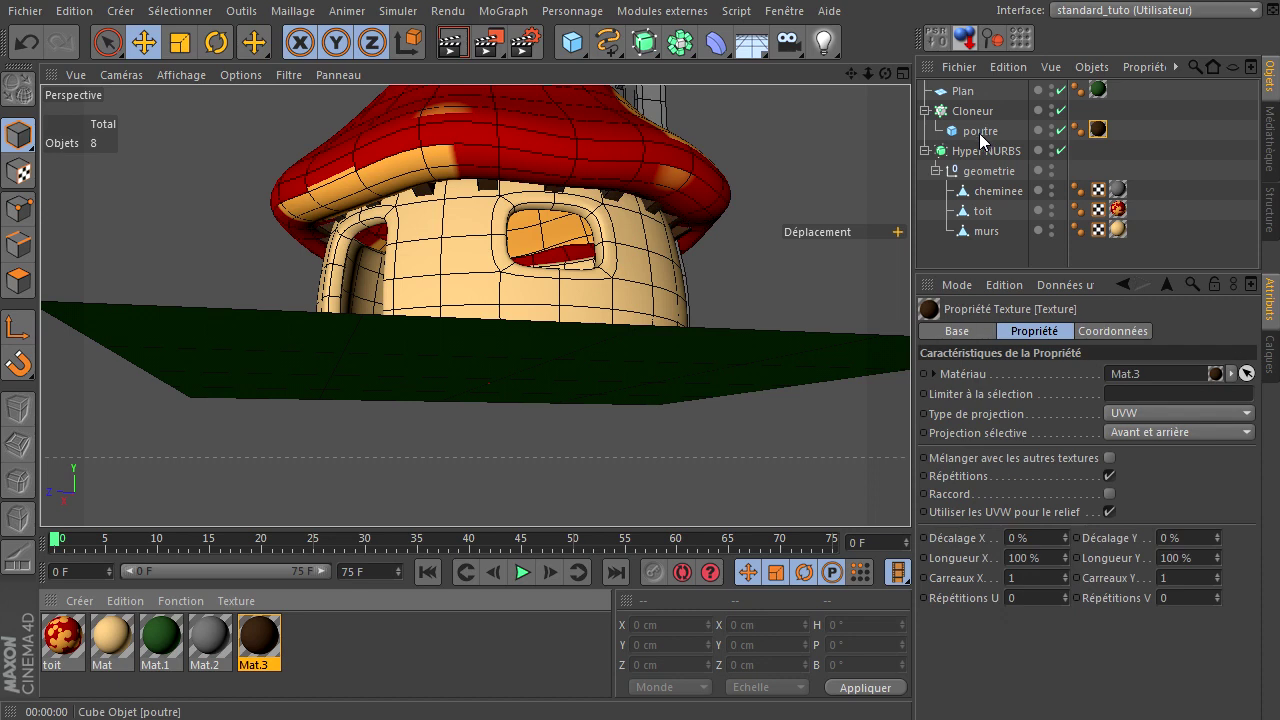
pyautogui.click(437, 658)
pyautogui.click(459, 34)
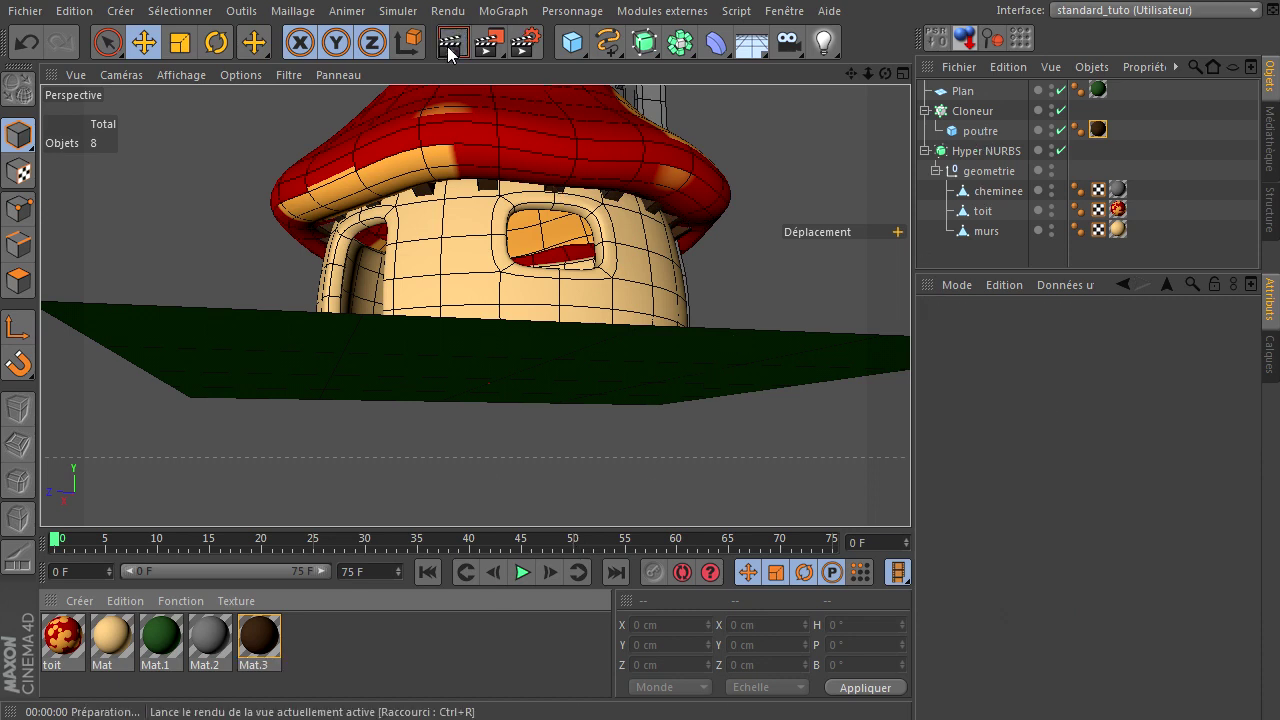
pyautogui.moveTo(889, 74); pyautogui.dragTo(910, 490)
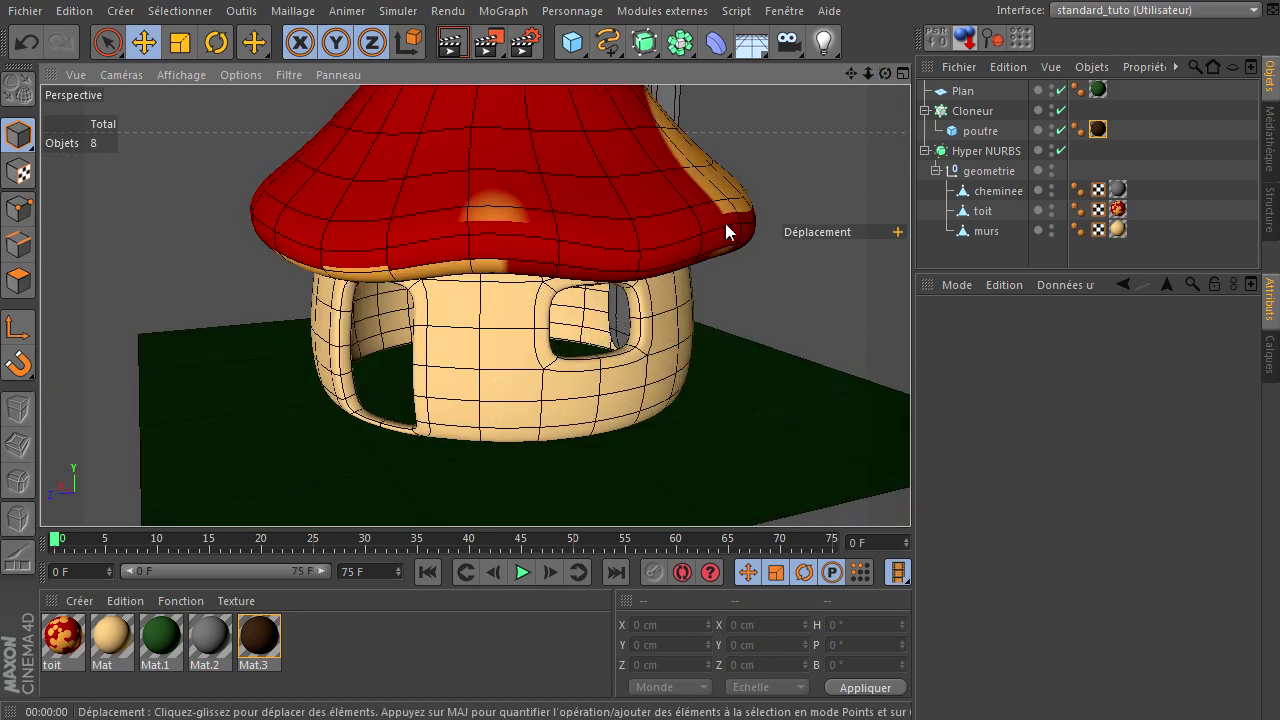
pyautogui.moveTo(885, 73); pyautogui.dragTo(535, 355)
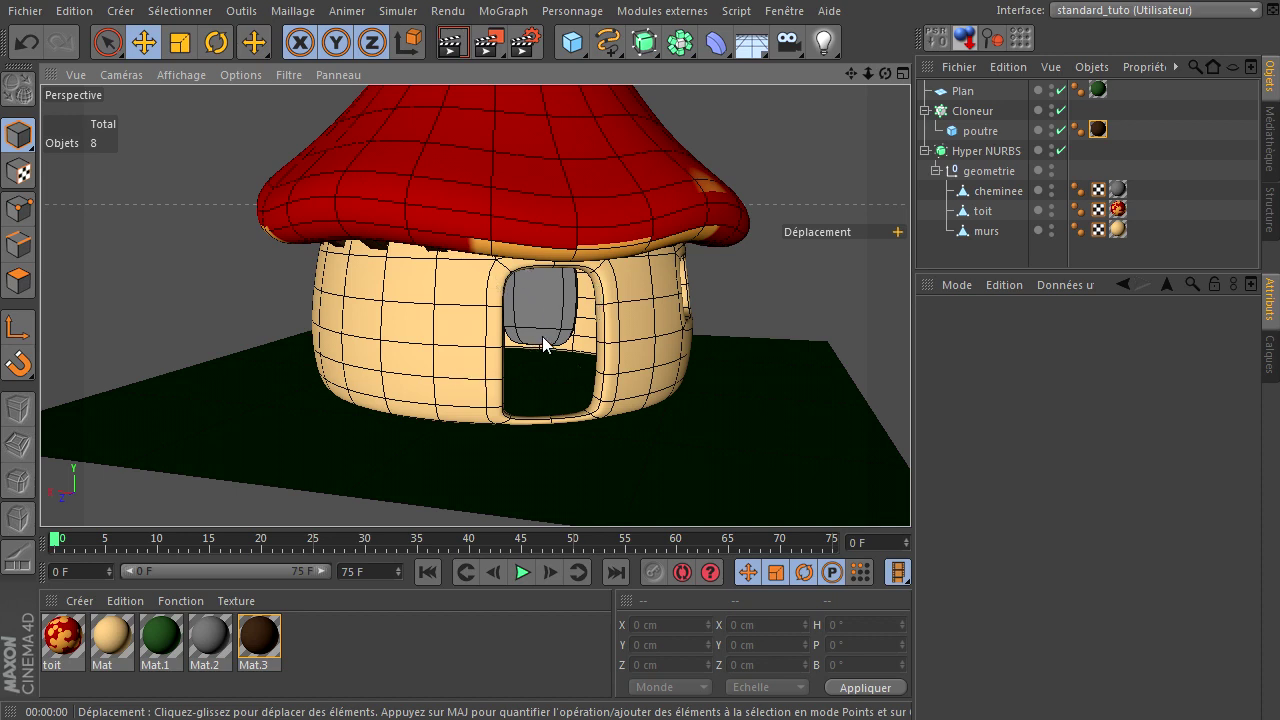
pyautogui.moveTo(870, 74)
pyautogui.mouseDown()
pyautogui.moveTo(919, 497)
pyautogui.moveTo(910, 490)
pyautogui.mouseUp()
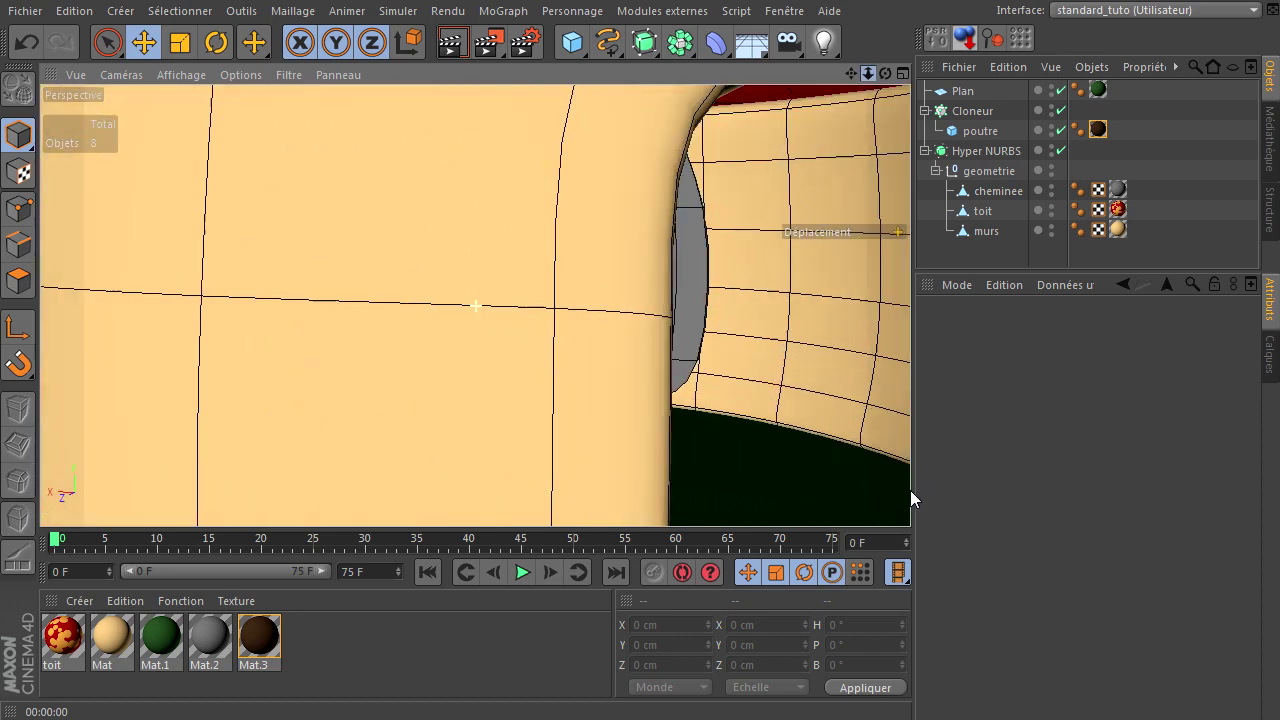
pyautogui.moveTo(877, 68); pyautogui.dragTo(1009, 543)
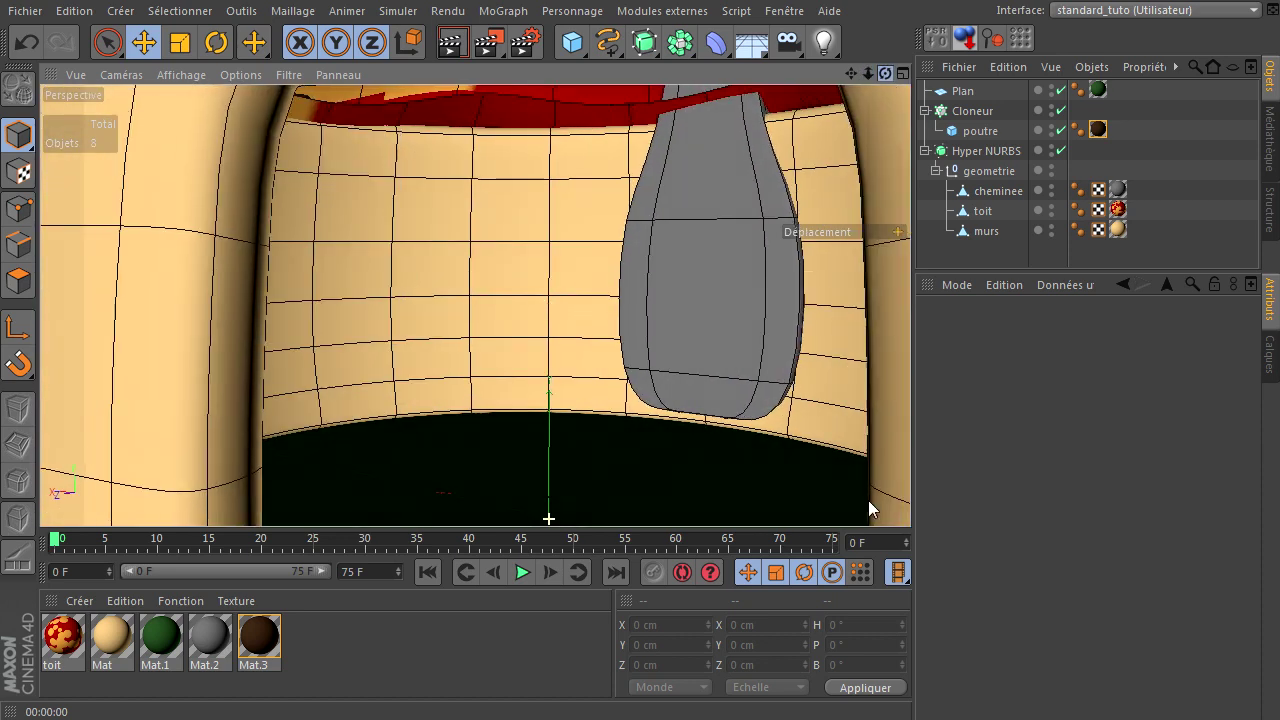
pyautogui.moveTo(884, 74)
pyautogui.mouseDown()
pyautogui.moveTo(910, 490)
pyautogui.moveTo(880, 74)
pyautogui.mouseUp()
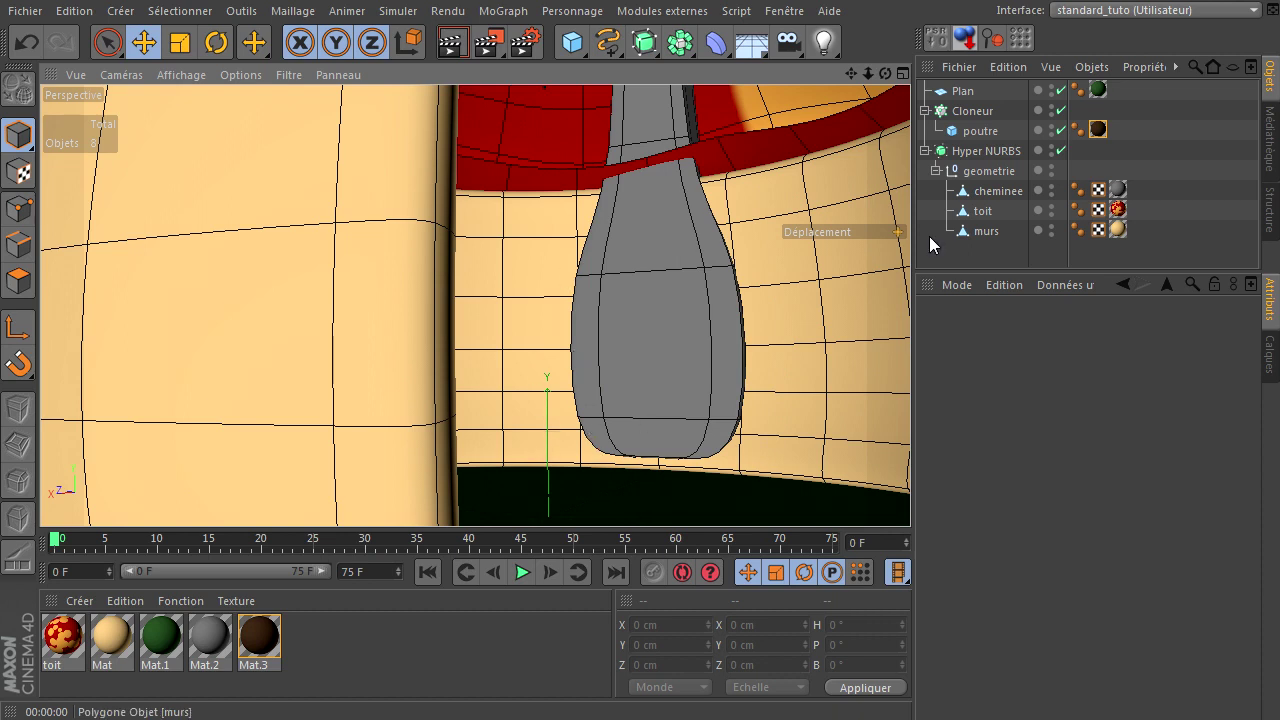
pyautogui.moveTo(866, 75); pyautogui.dragTo(910, 490)
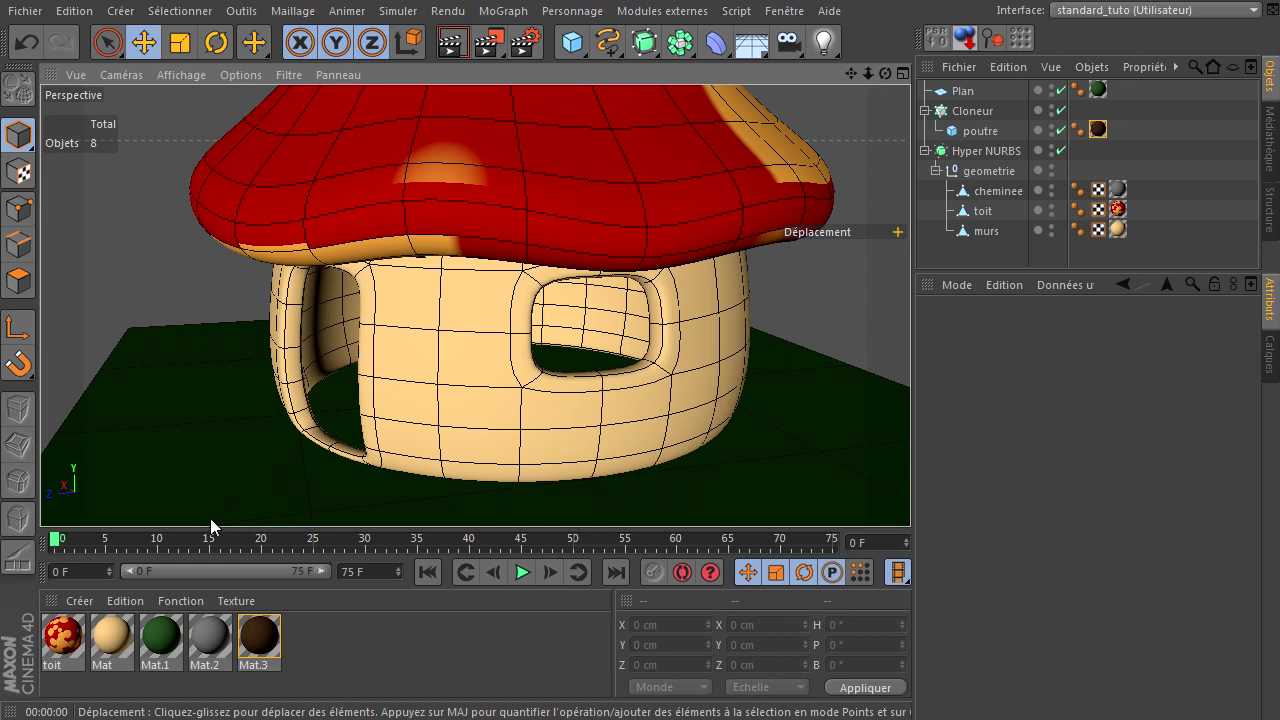
pyautogui.keyDown('alt'); pyautogui.moveTo(210, 518); pyautogui.dragTo(609, 290); pyautogui.keyUp('alt')
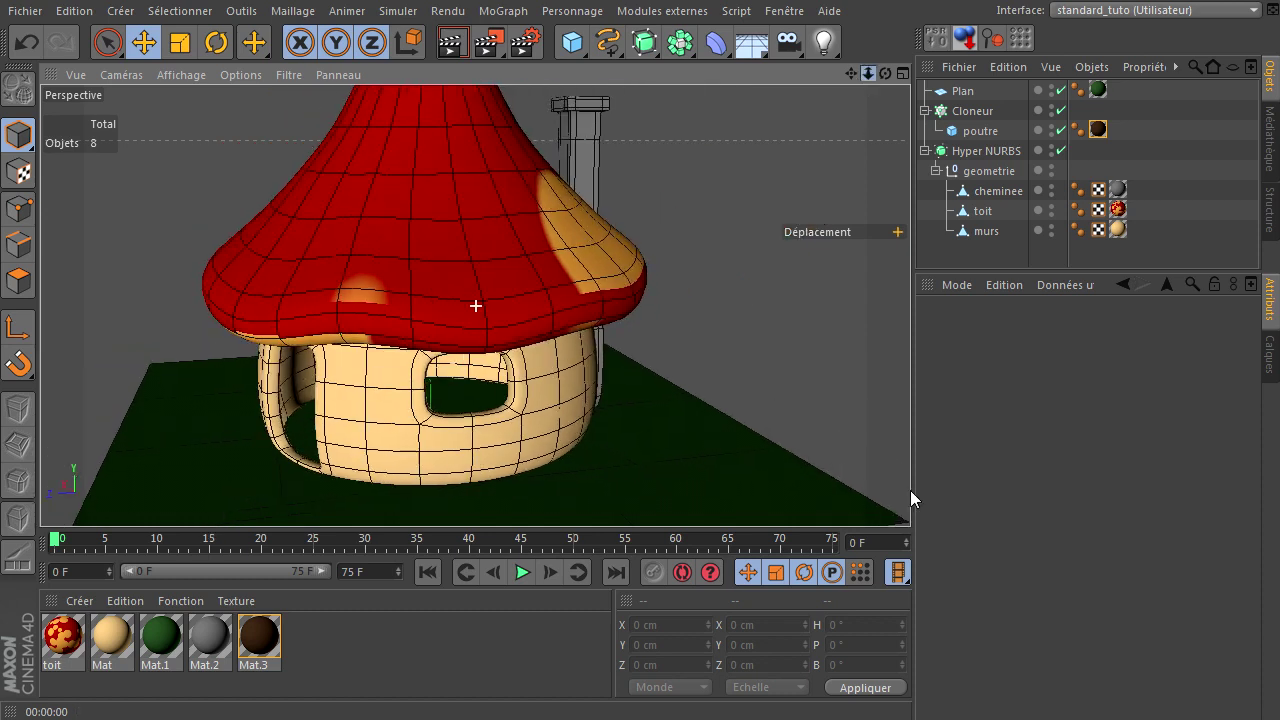
pyautogui.scroll(-3, 910, 490)
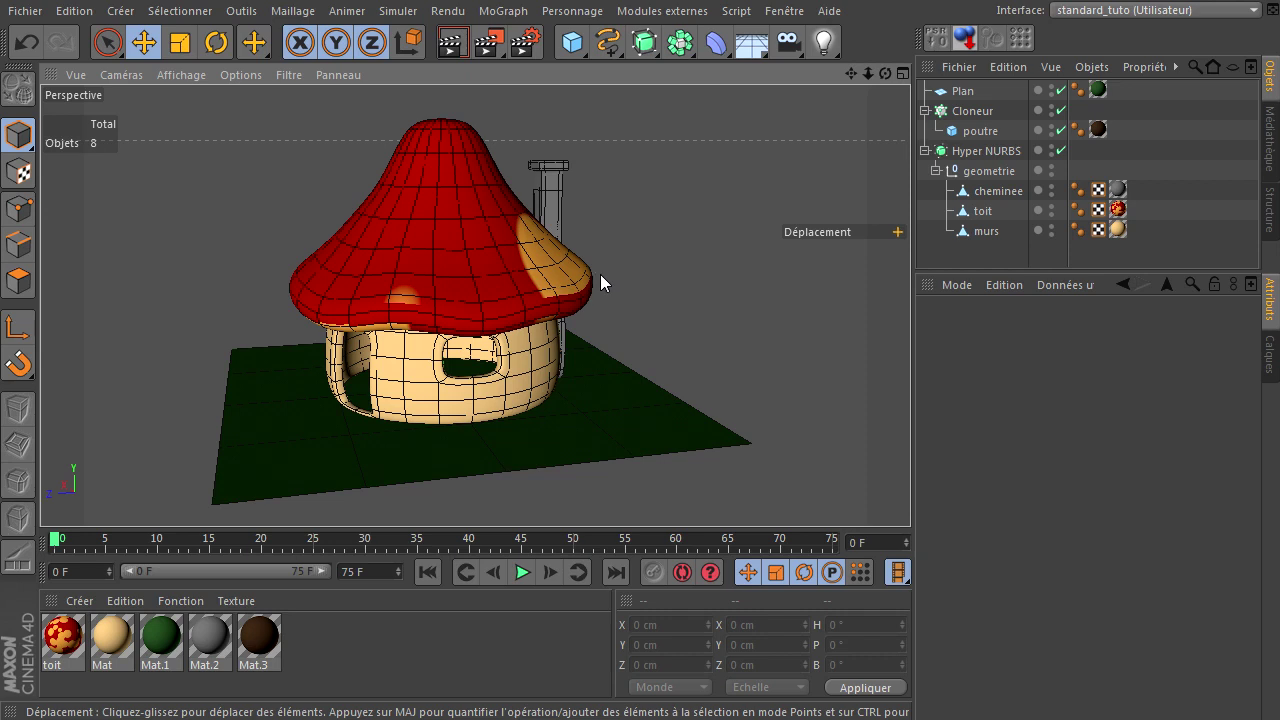
pyautogui.scroll(2, 599, 274)
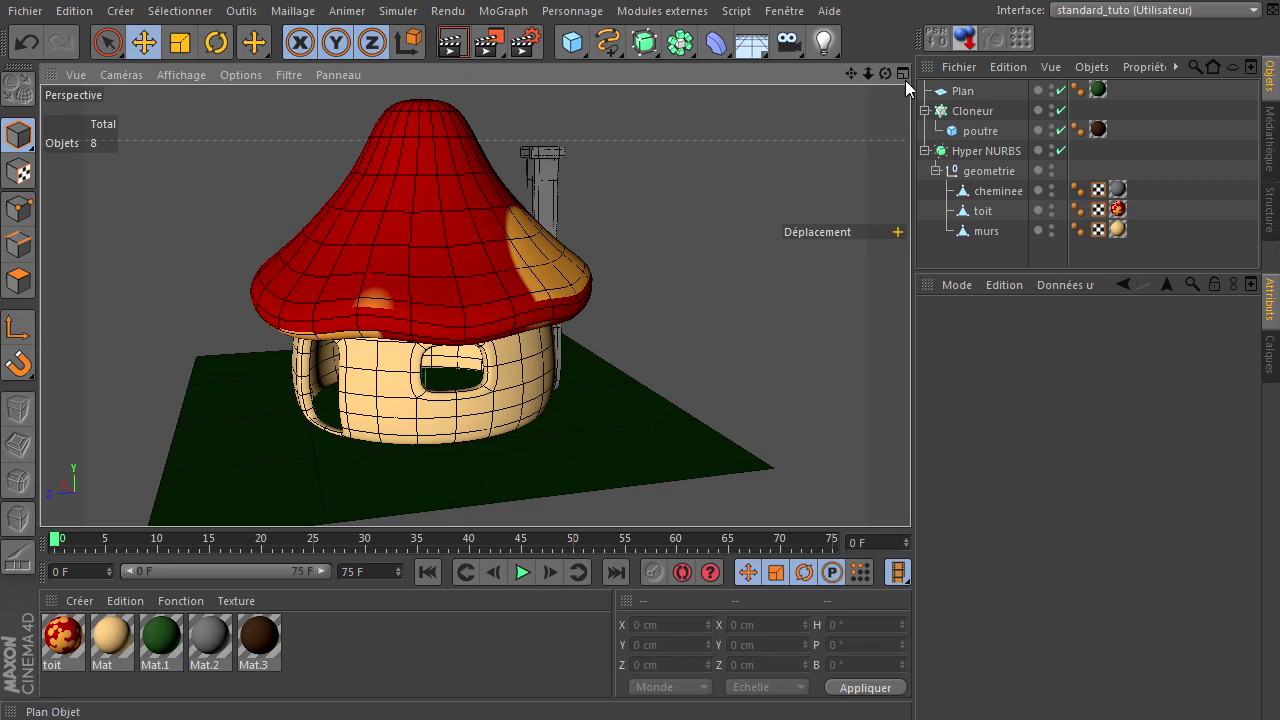
# - Render the mushroom house, orbit and pan to a higher angle, then render the final view
pyautogui.click(452, 42)
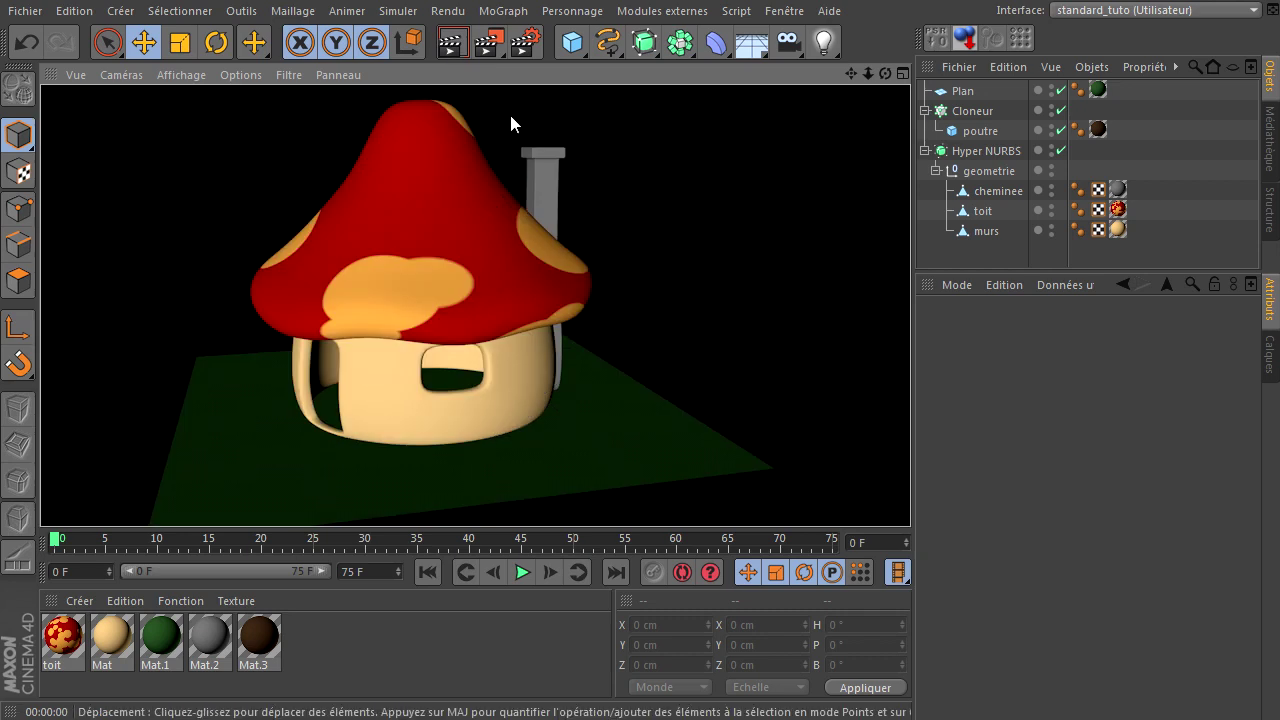
pyautogui.moveTo(884, 74); pyautogui.dragTo(902, 492)
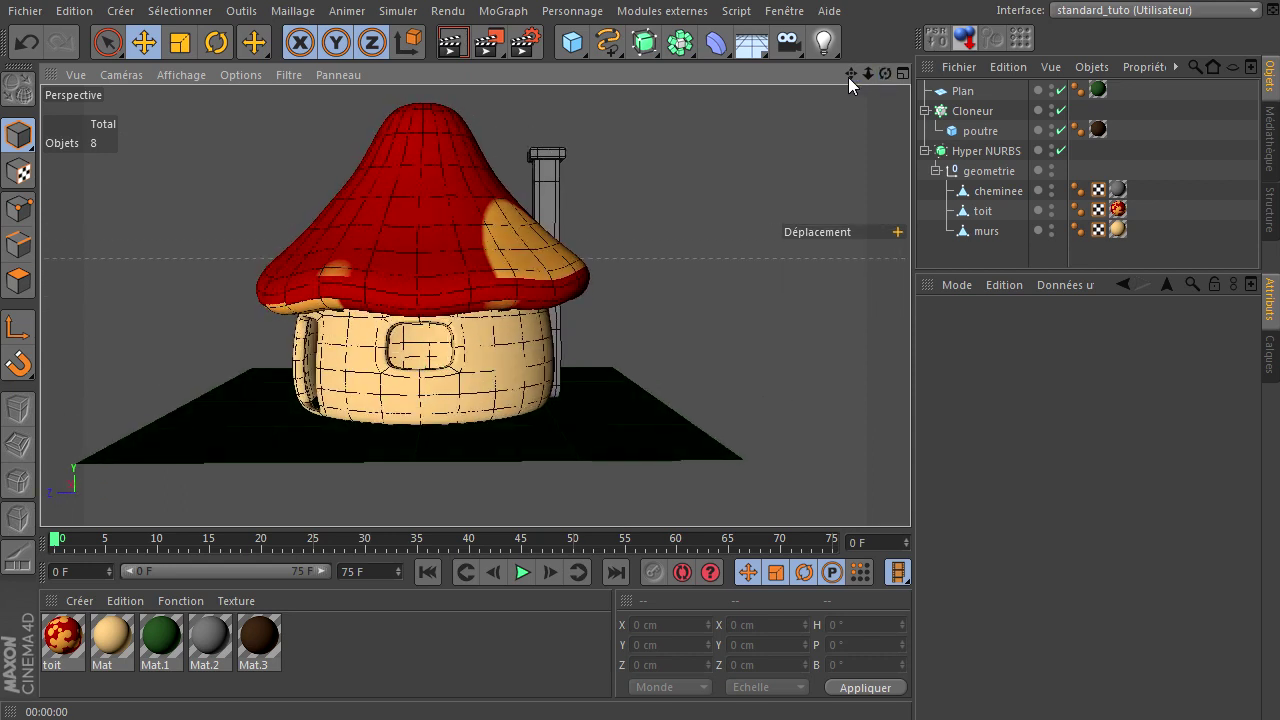
pyautogui.moveTo(848, 77); pyautogui.dragTo(876, 118)
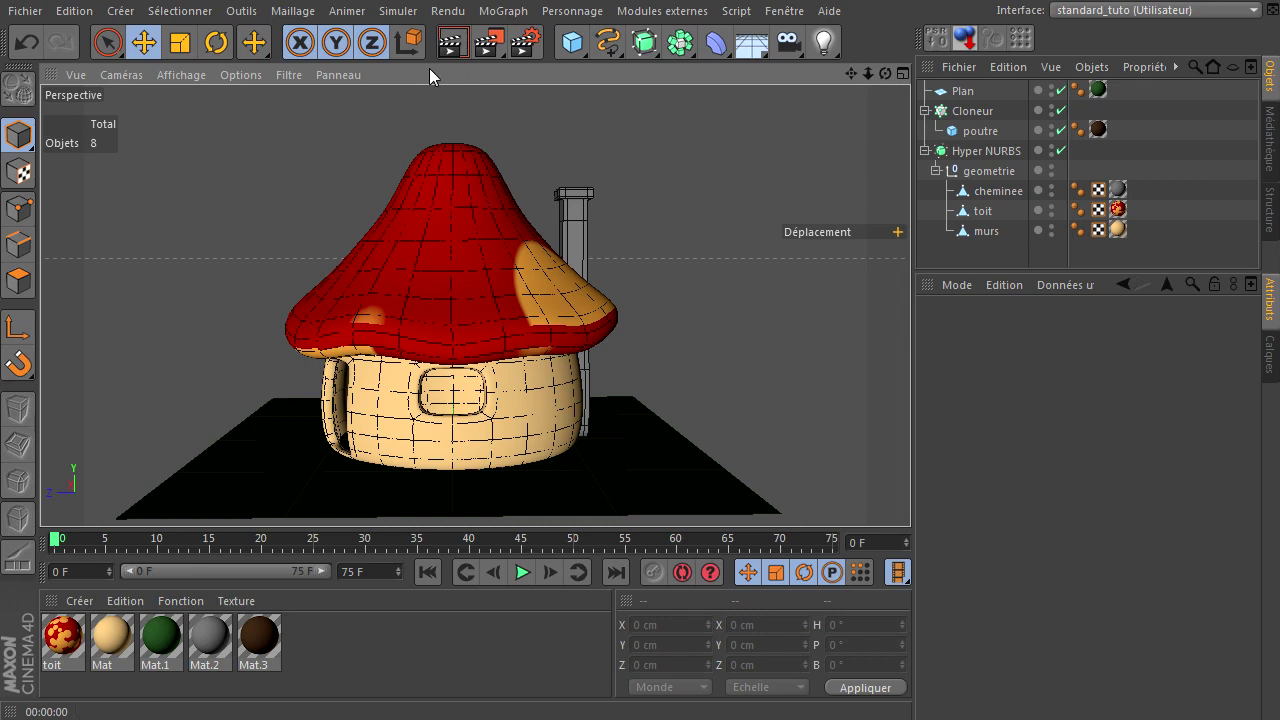
pyautogui.click(452, 42)
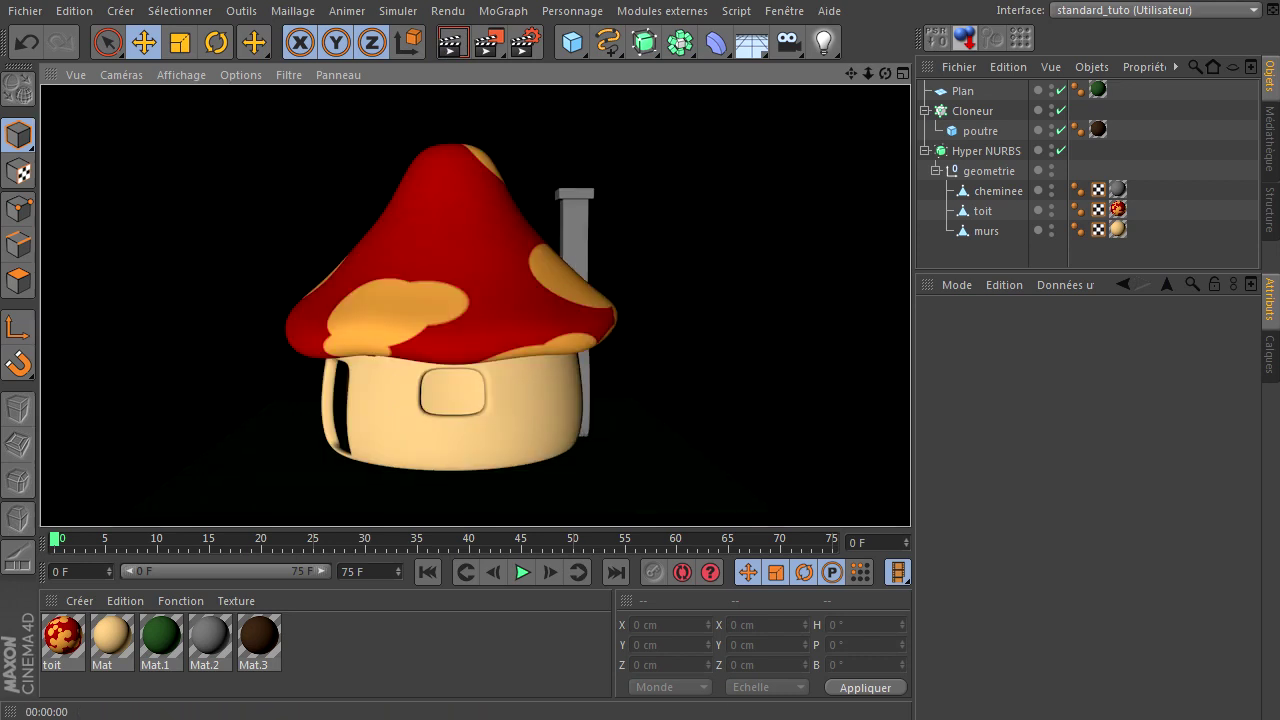